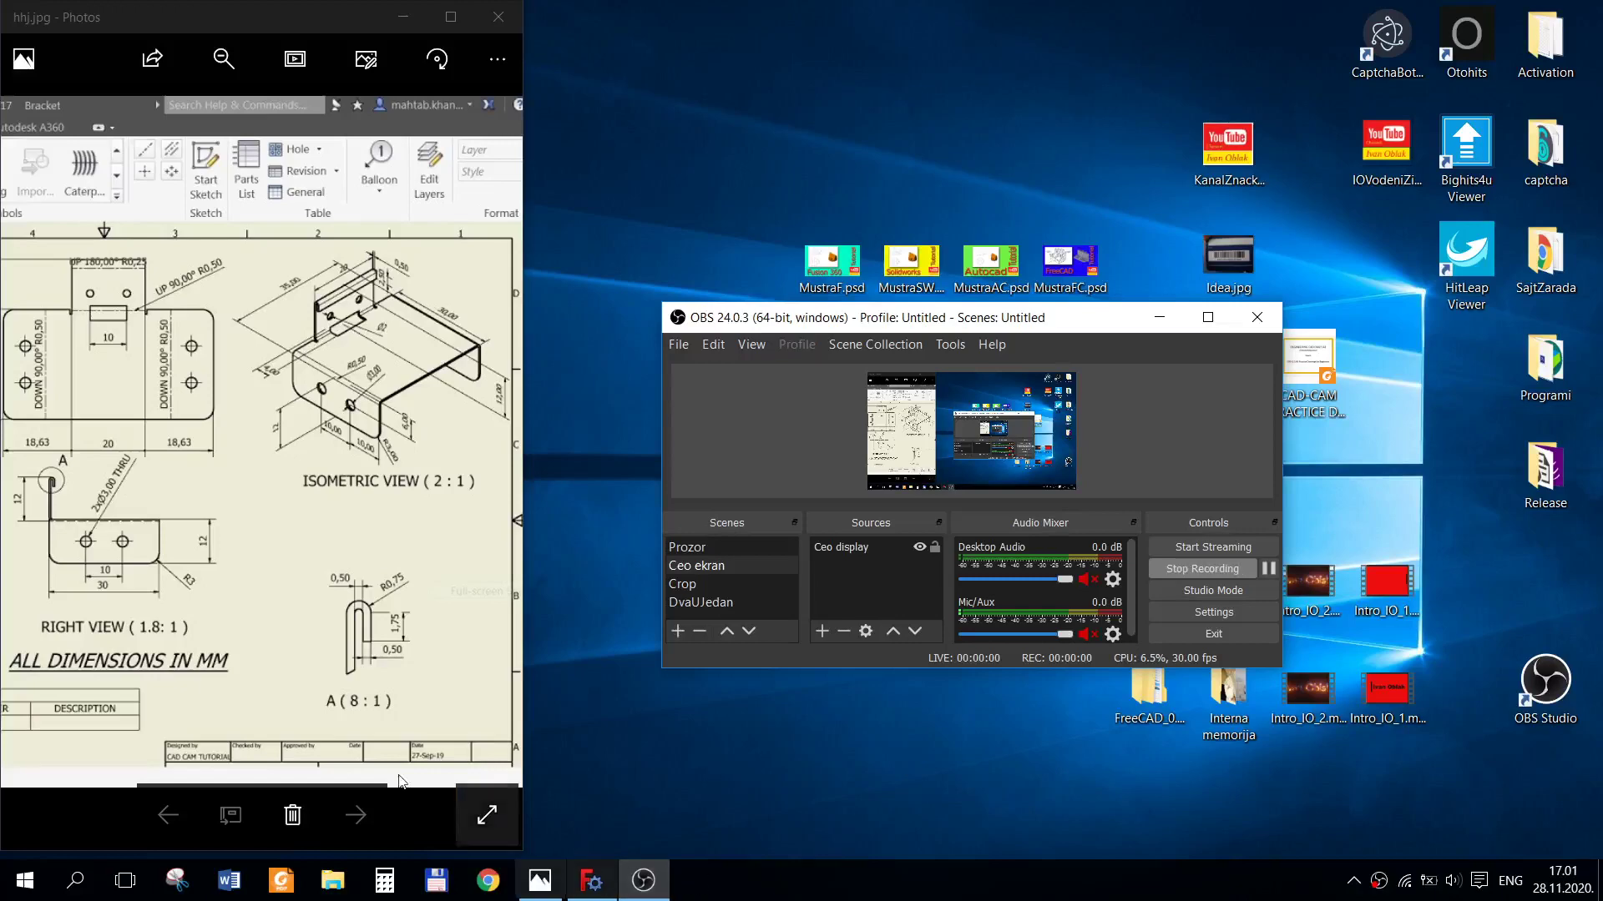
- Bring FreeCAD forward and switch to the Part Design workbench
left_click(590, 882)
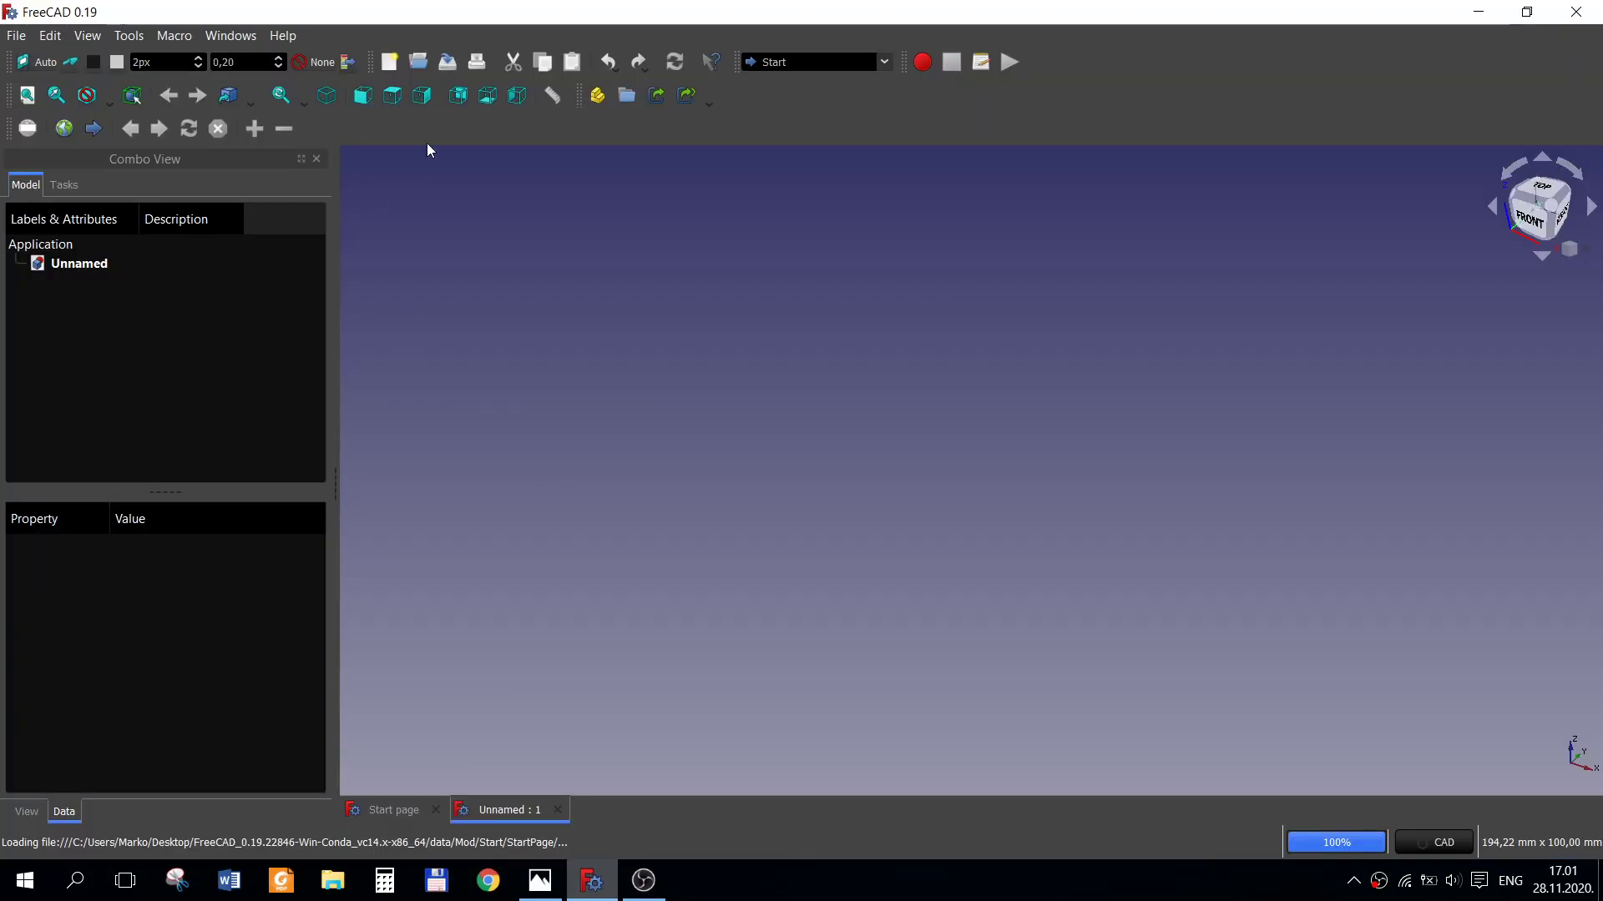
left_click(883, 62)
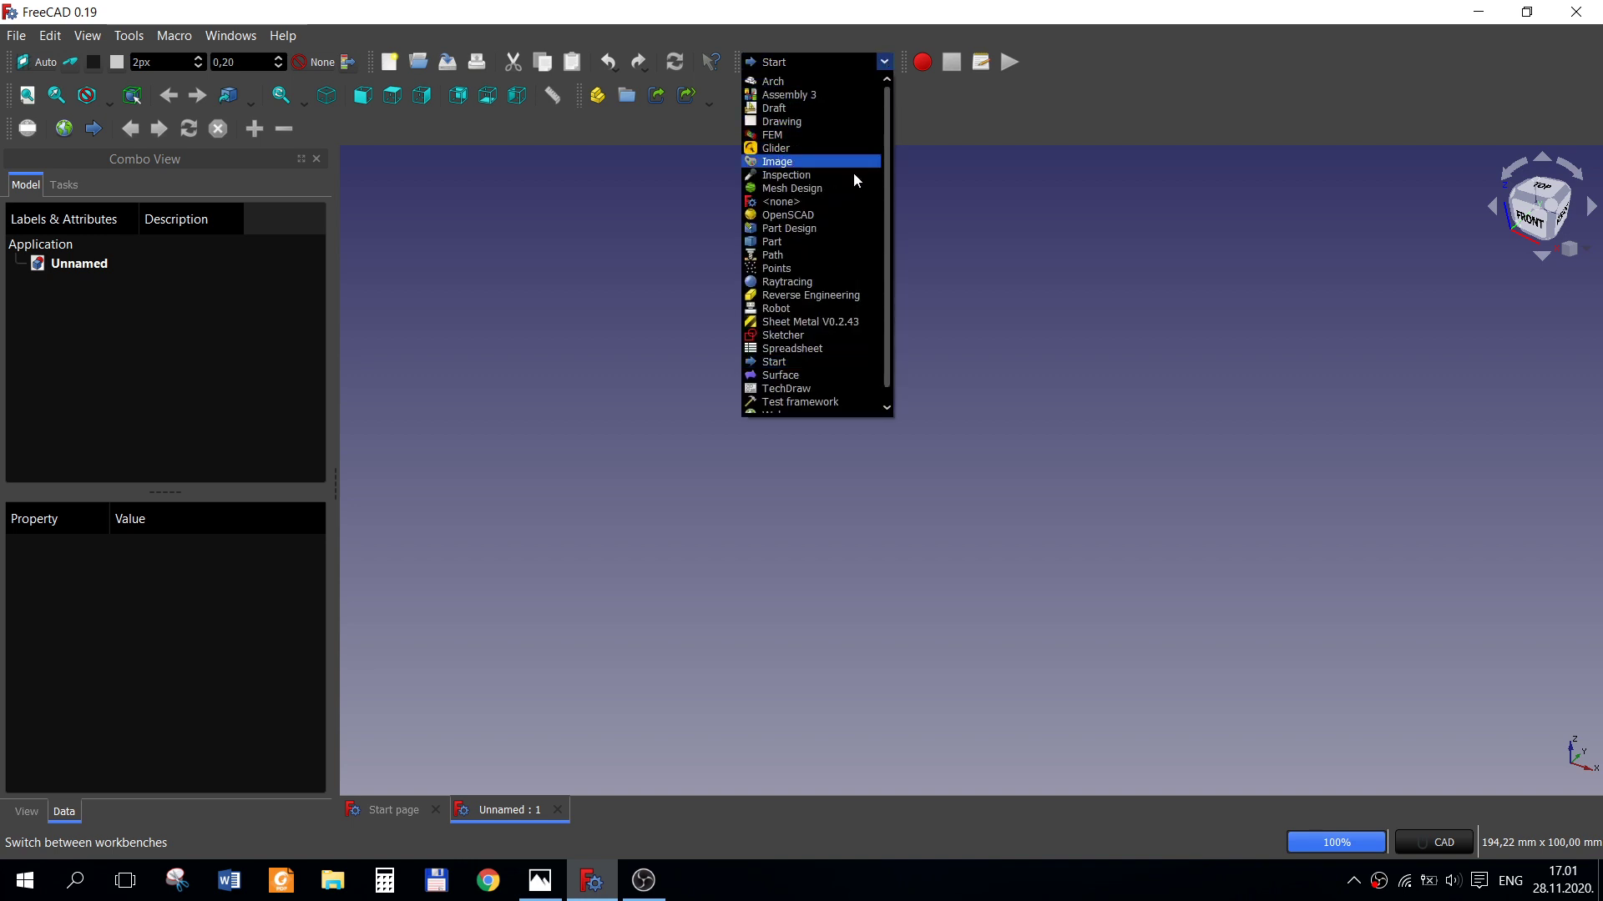
left_click(852, 228)
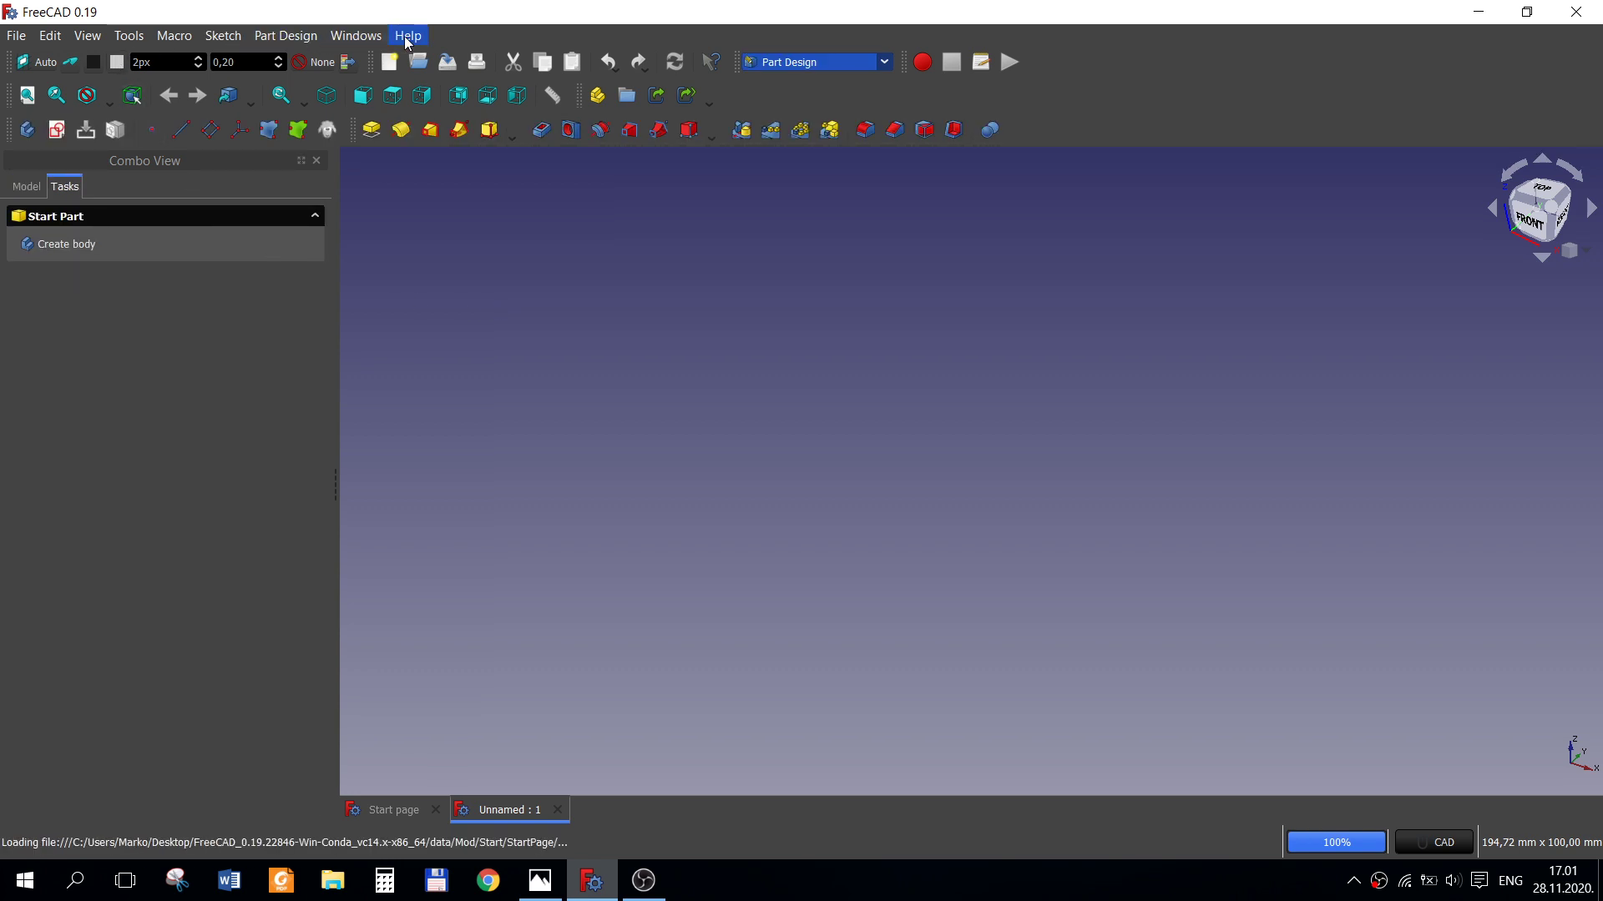
- Check the version in About FreeCAD, then create a new body
left_click(406, 38)
left_click(463, 208)
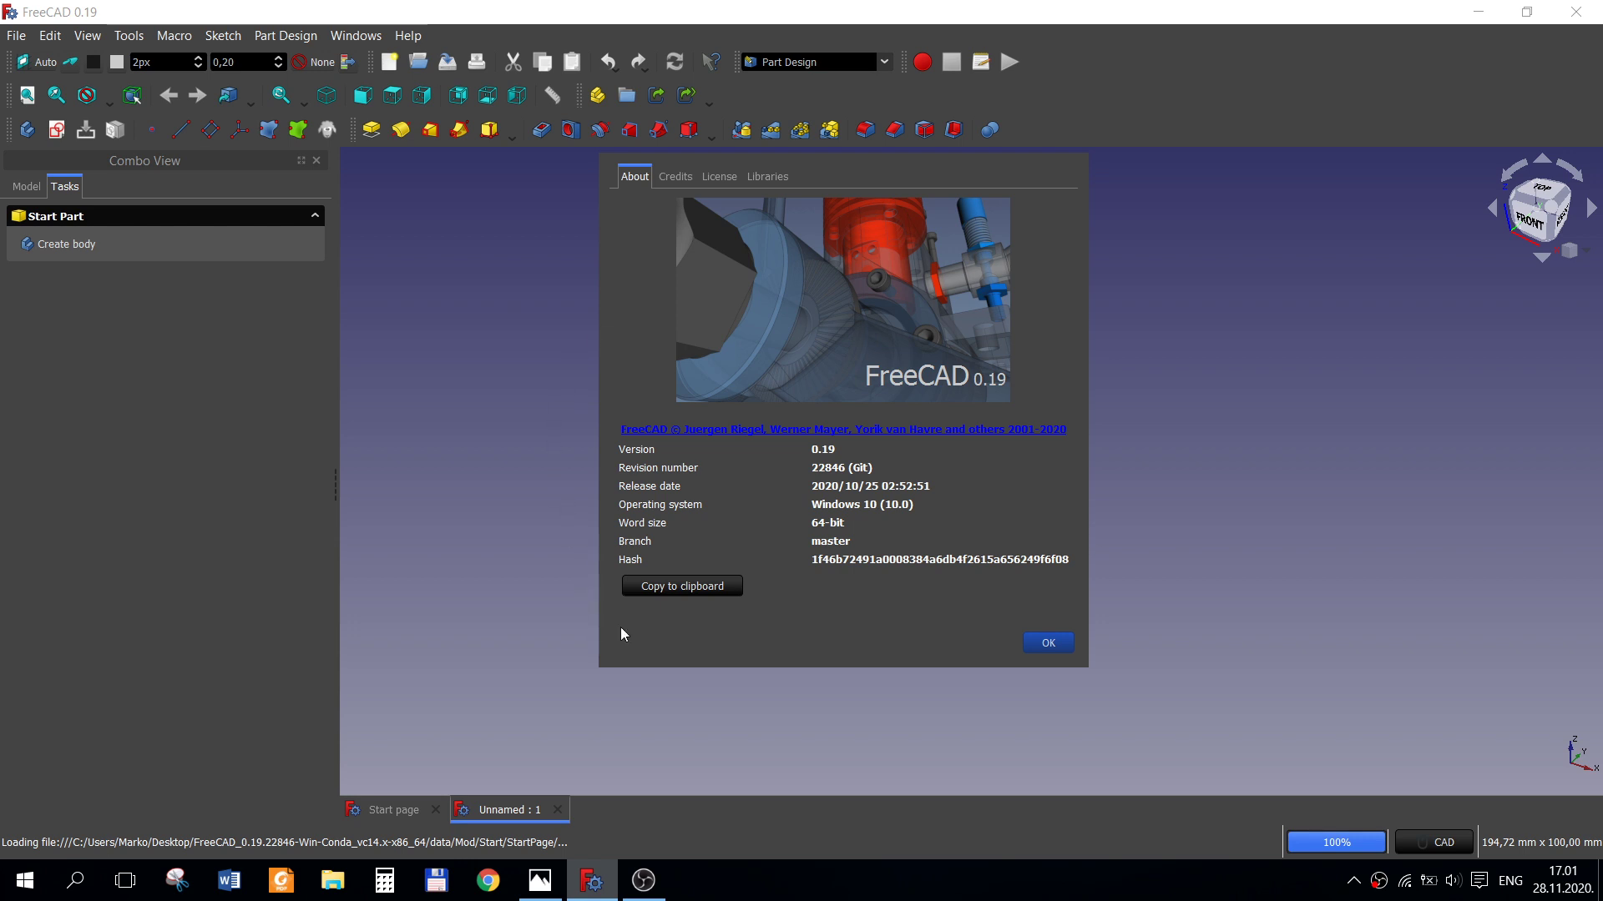
left_click(1048, 644)
left_click(75, 246)
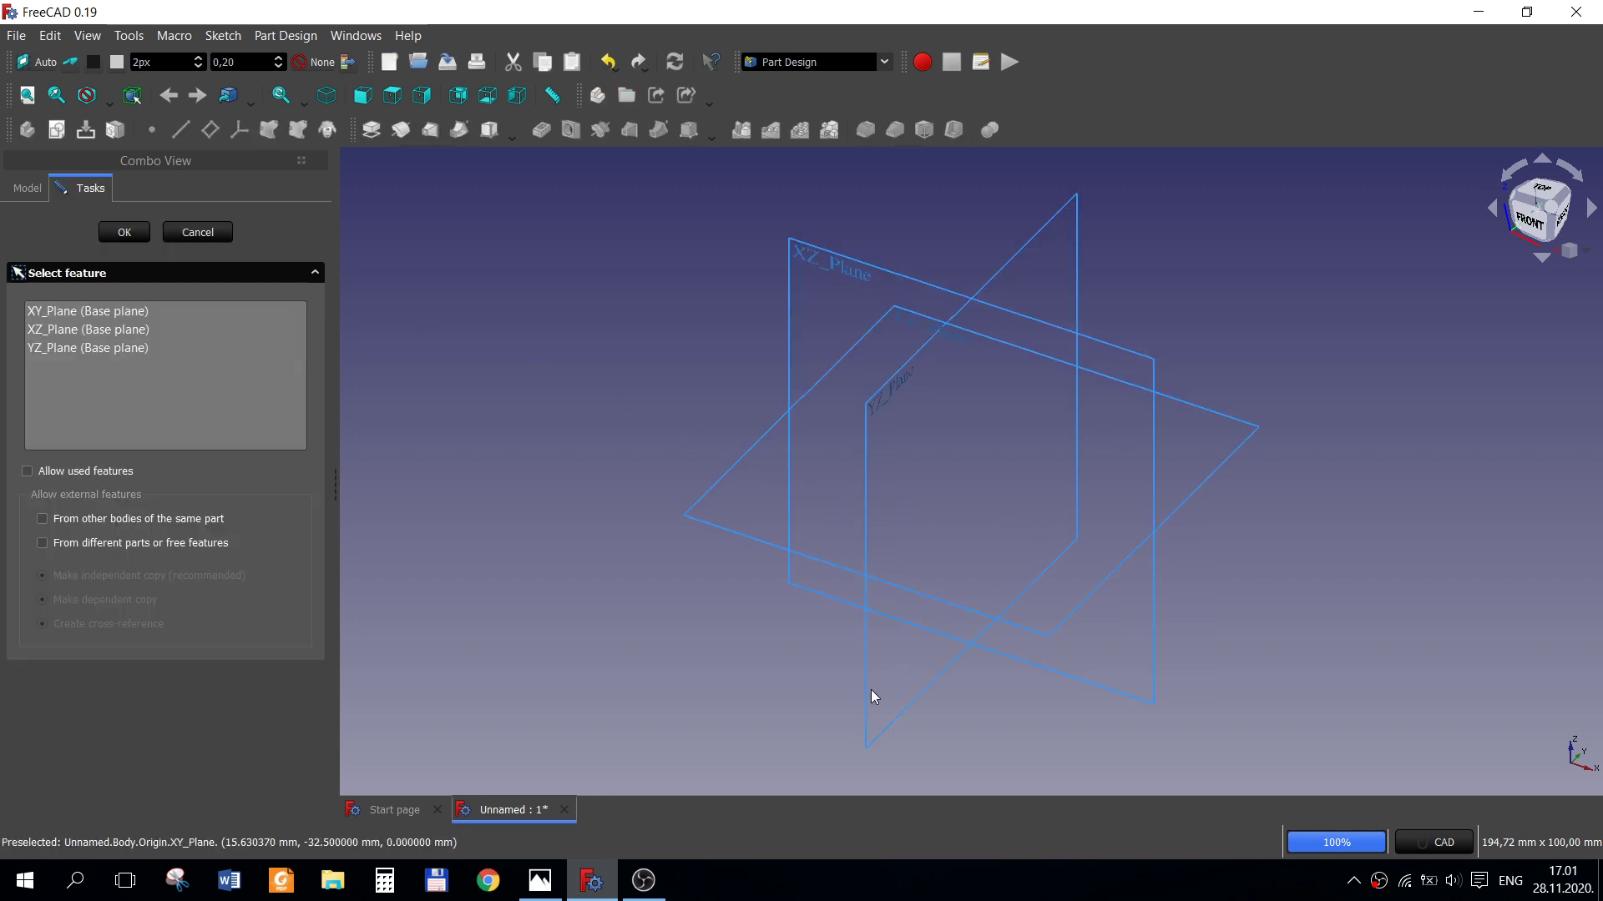
- Create a new sketch on the YZ_Plane base plane
left_click(869, 703)
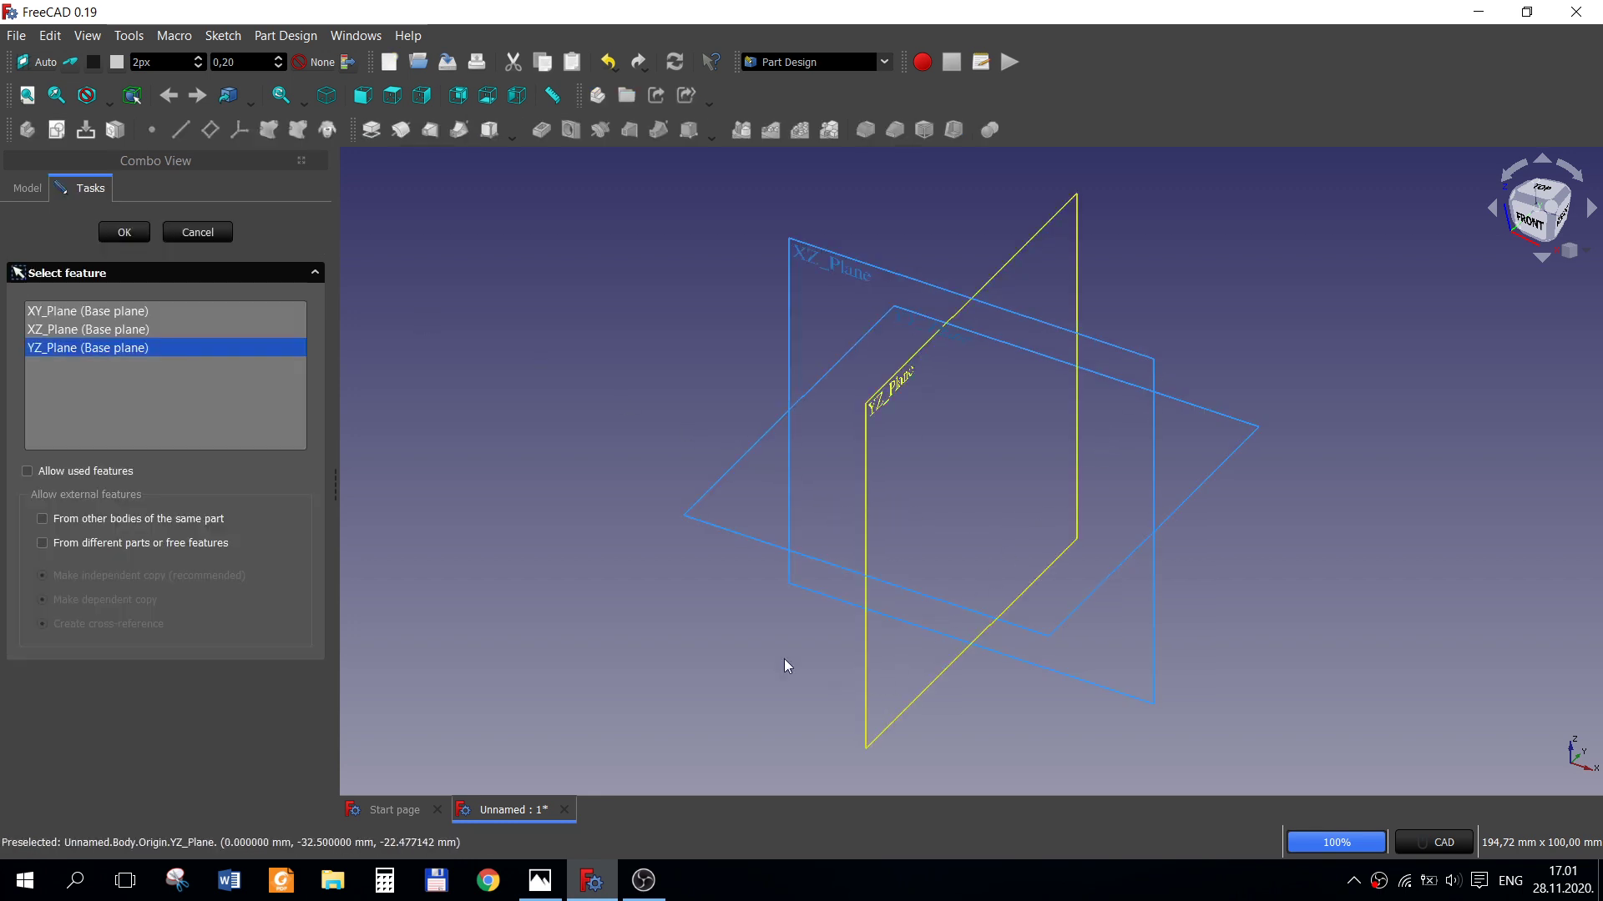
left_click(119, 238)
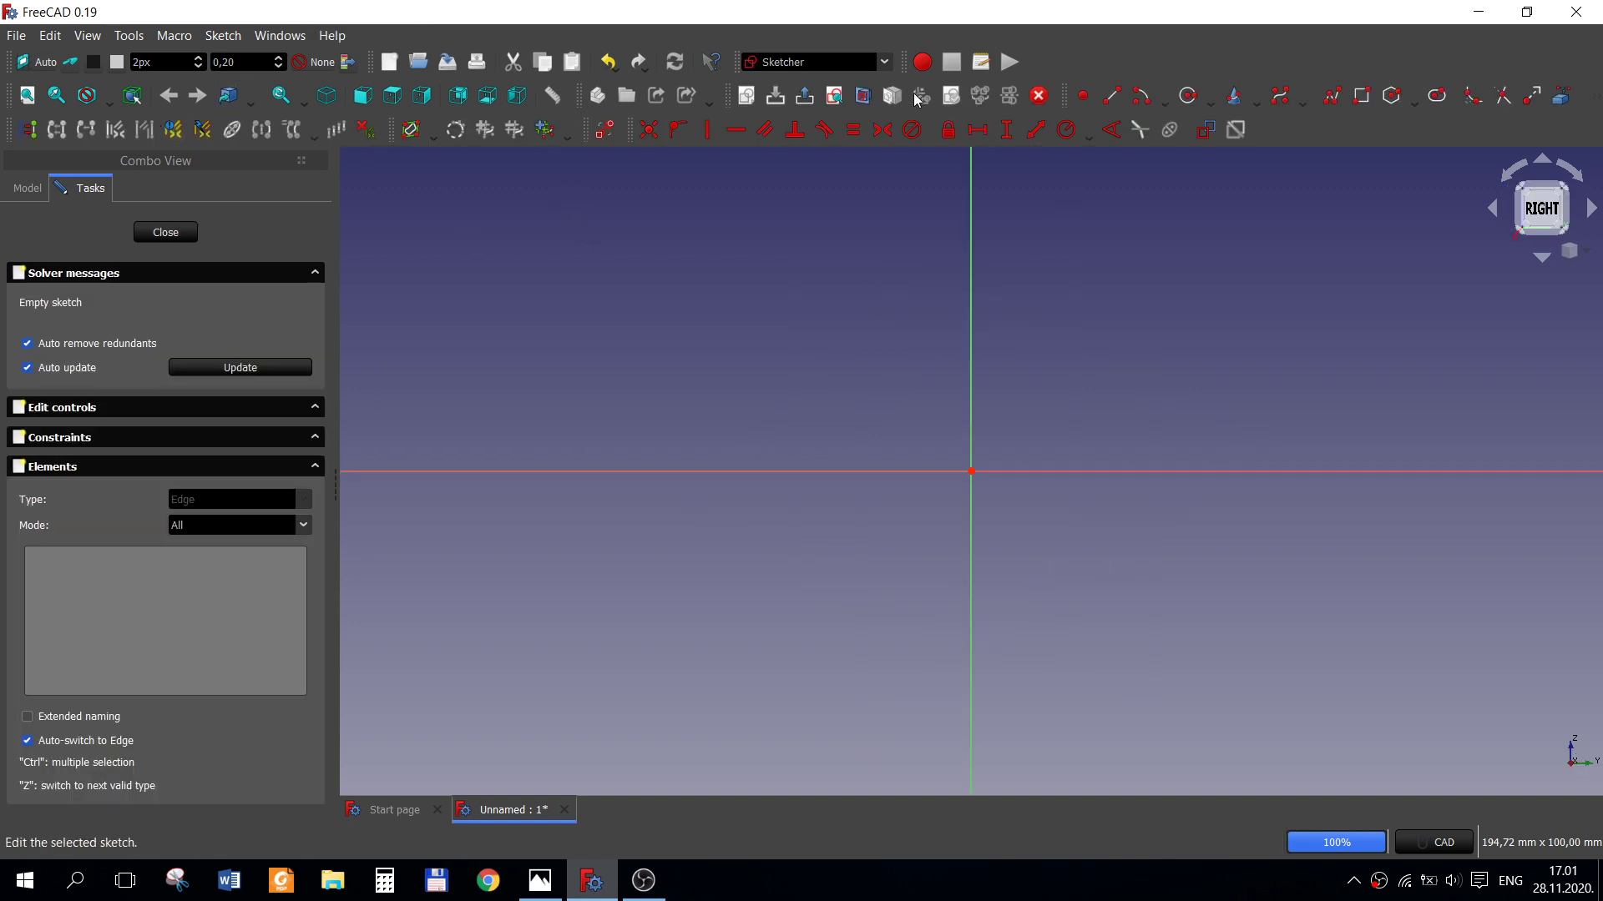
- Draw the left, top and right lines of an upside-down U
left_click(1116, 98)
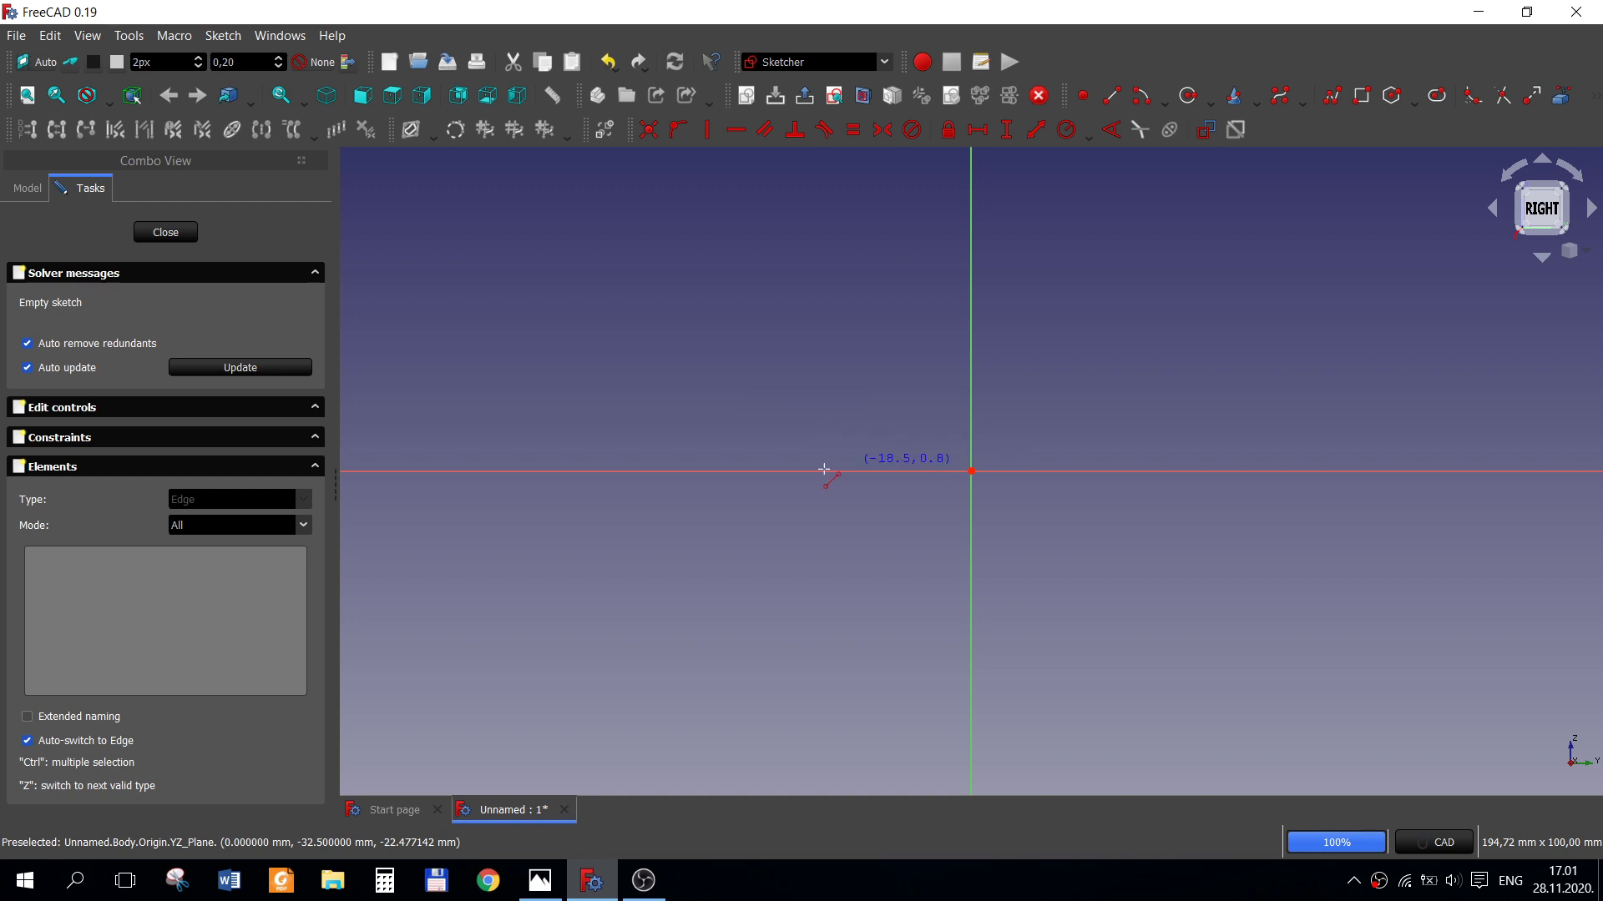
left_click(659, 507)
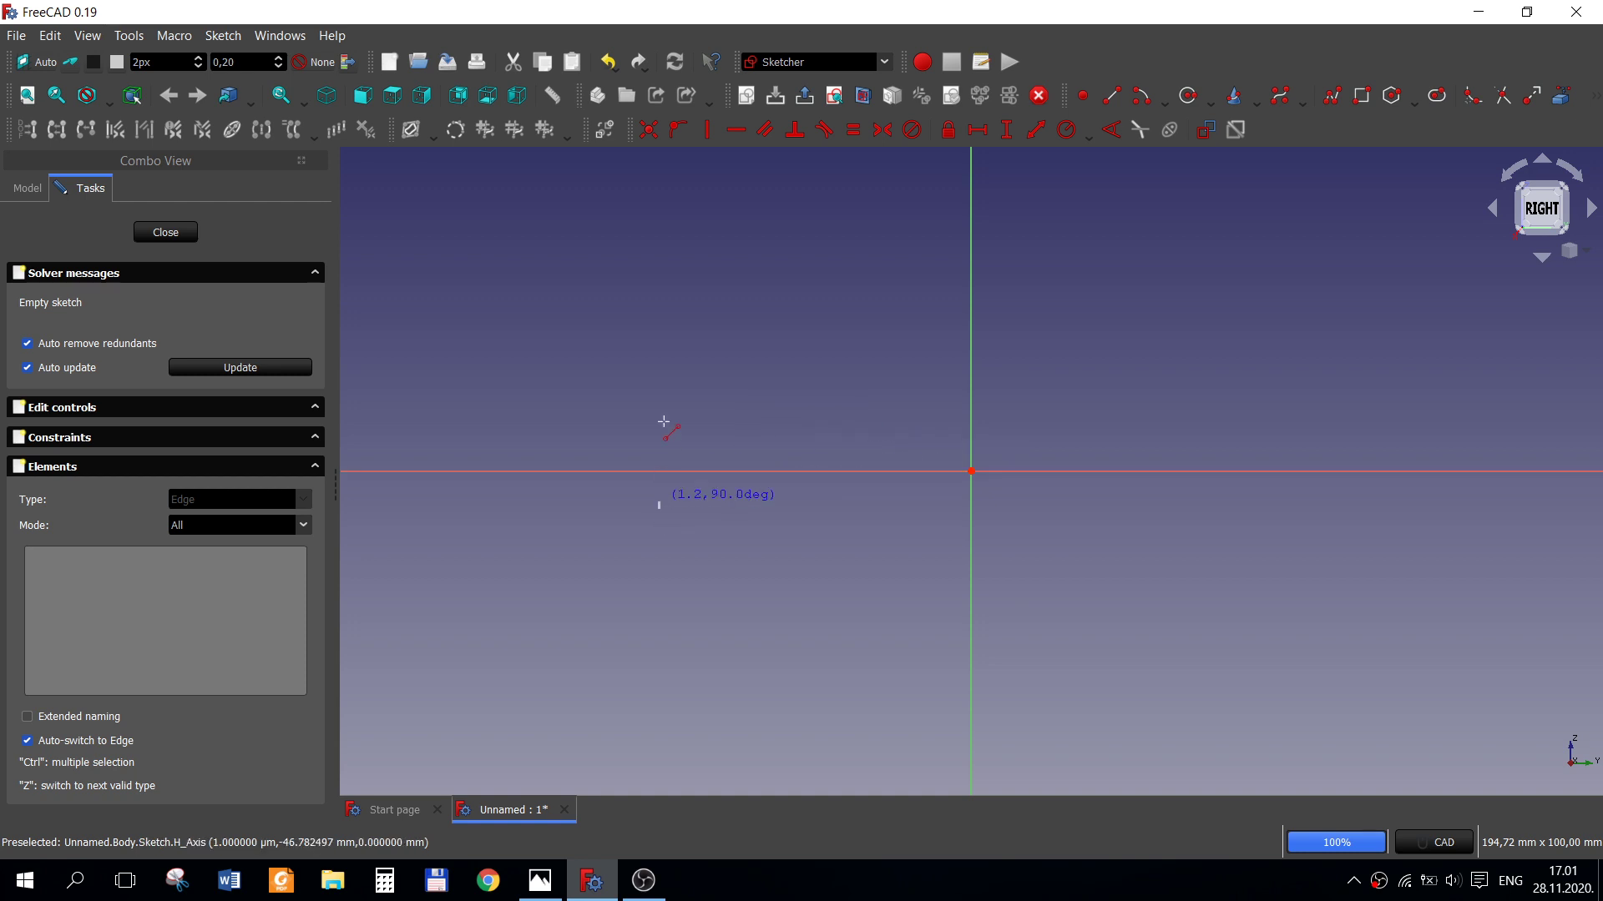
left_click(658, 364)
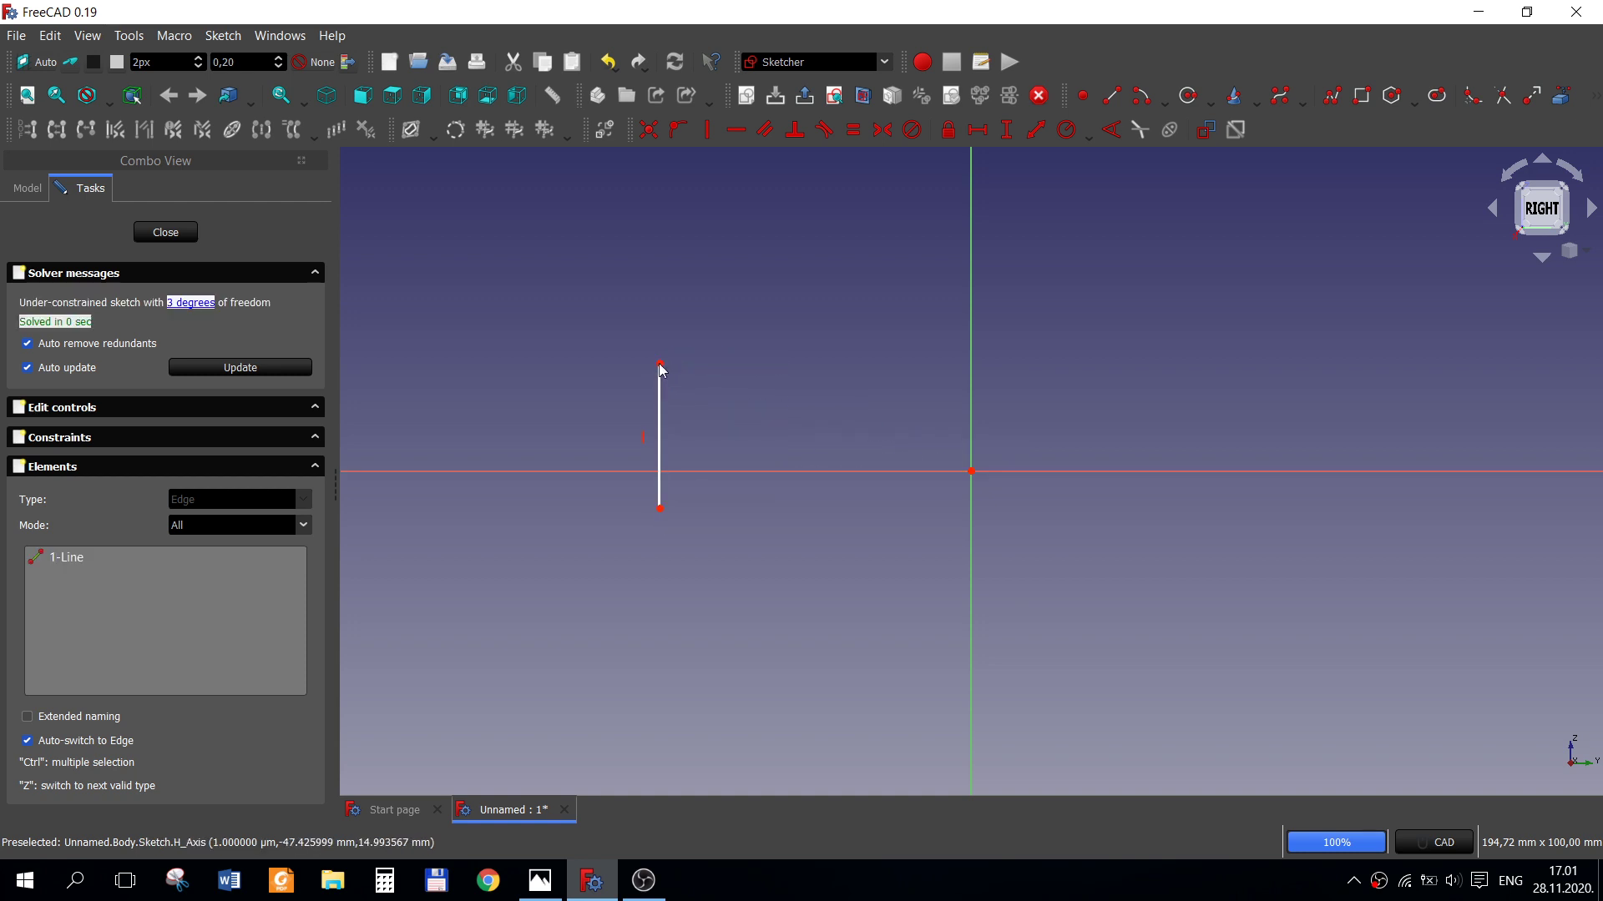
left_click(660, 365)
left_click(1150, 364)
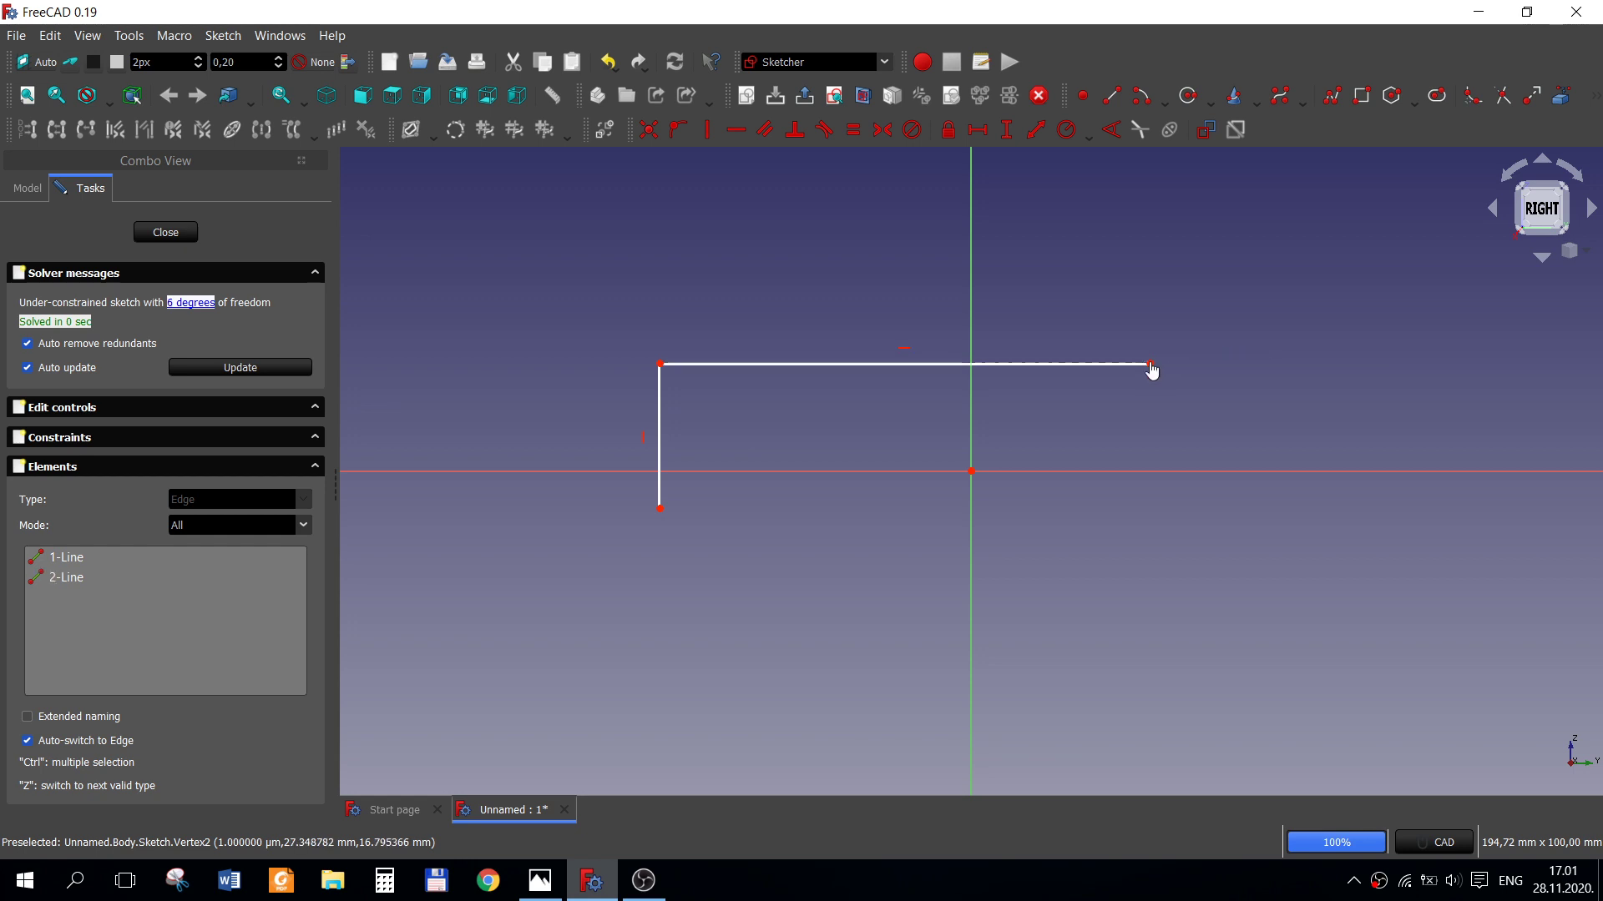
left_click(1150, 536)
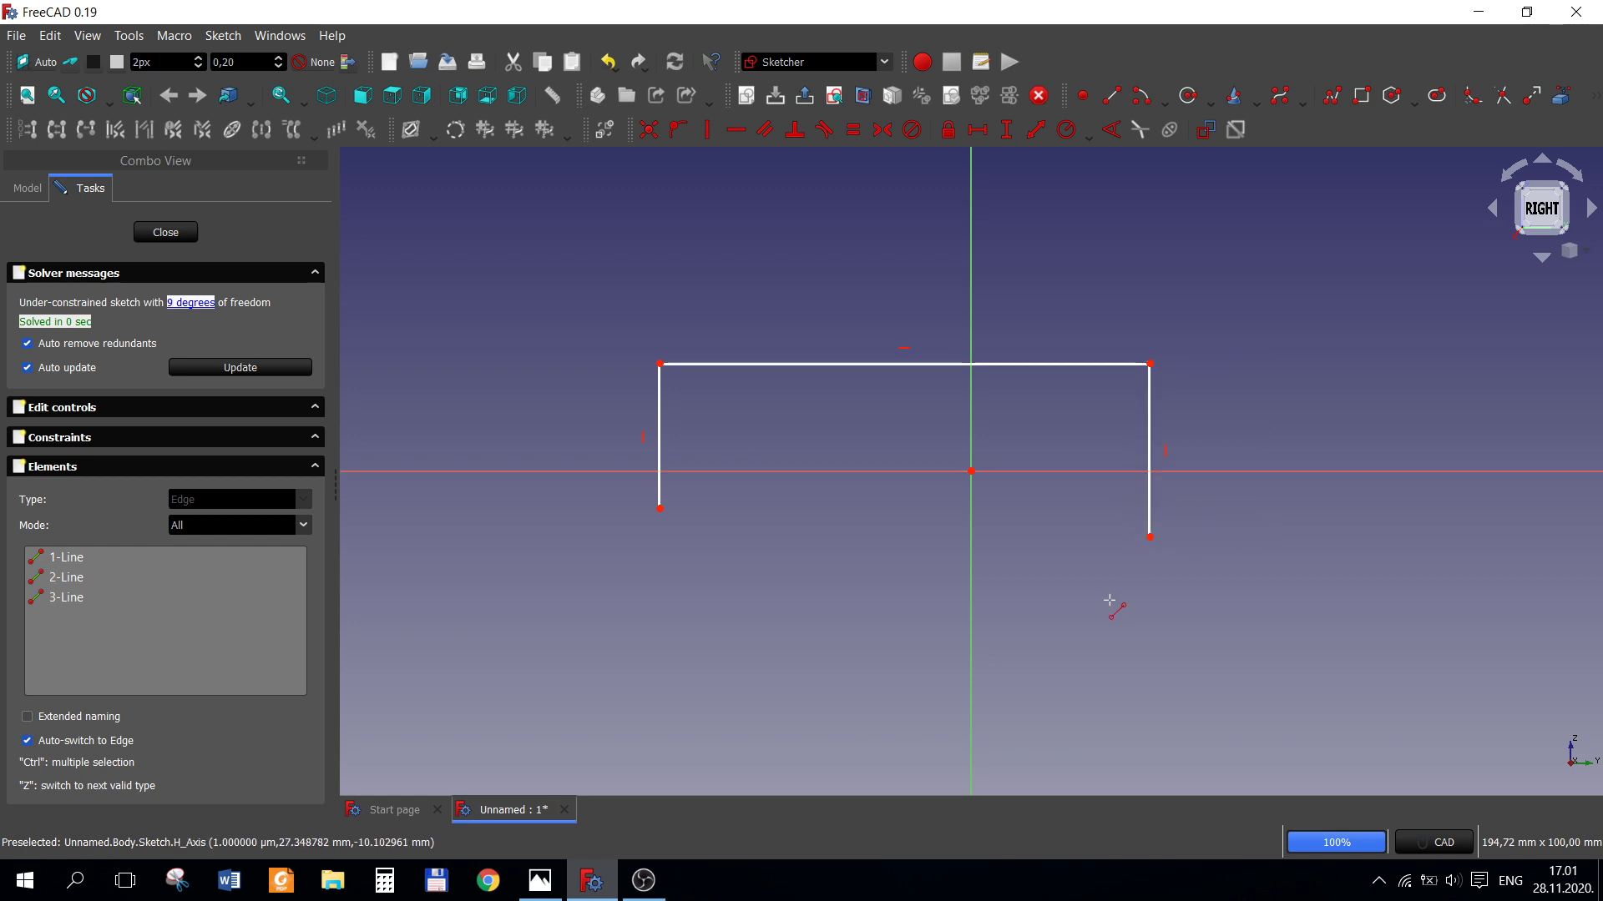
key("Escape")
- Constrain the U's two lower endpoints to be horizontally level
left_click_drag(578, 490, 1273, 625)
left_click(735, 130)
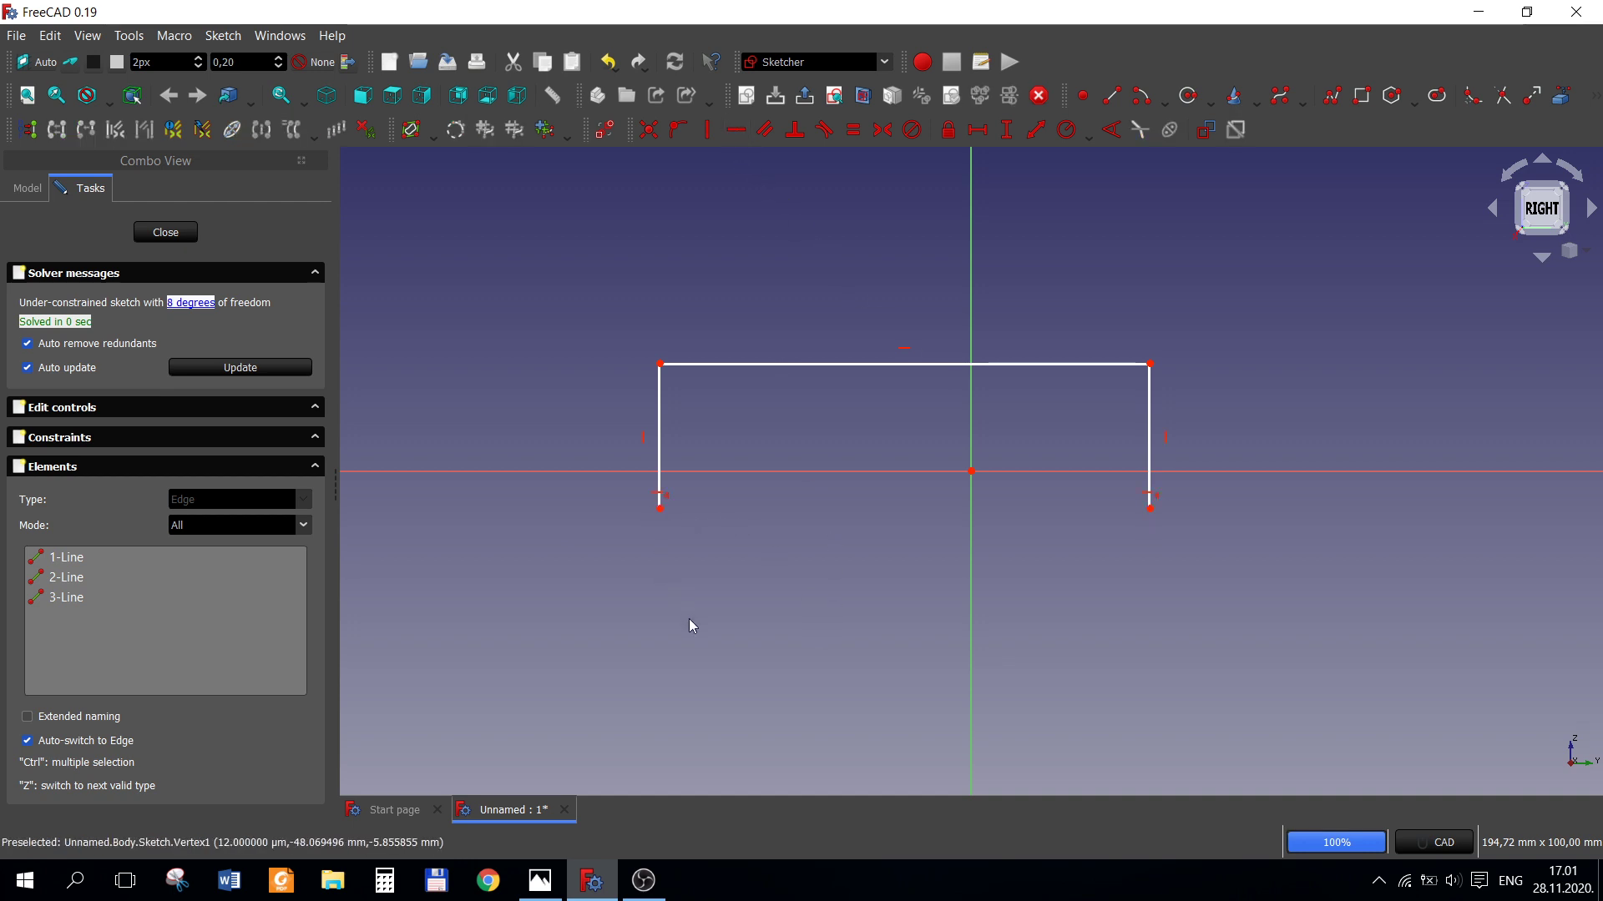
left_click(659, 511)
left_click(1150, 489)
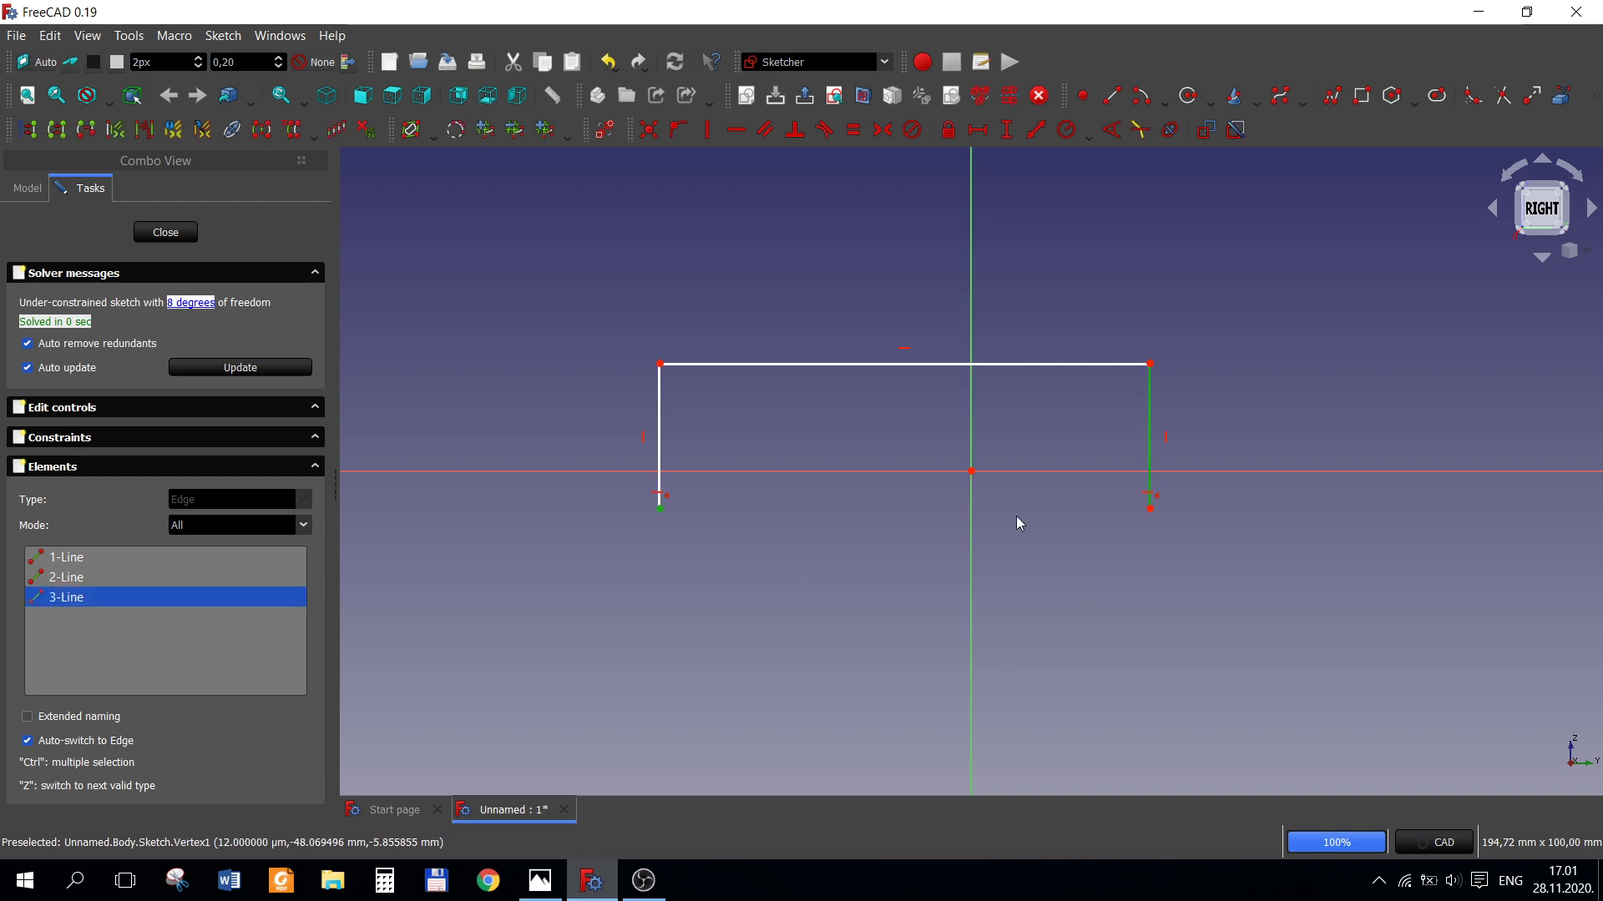
left_click(1149, 490)
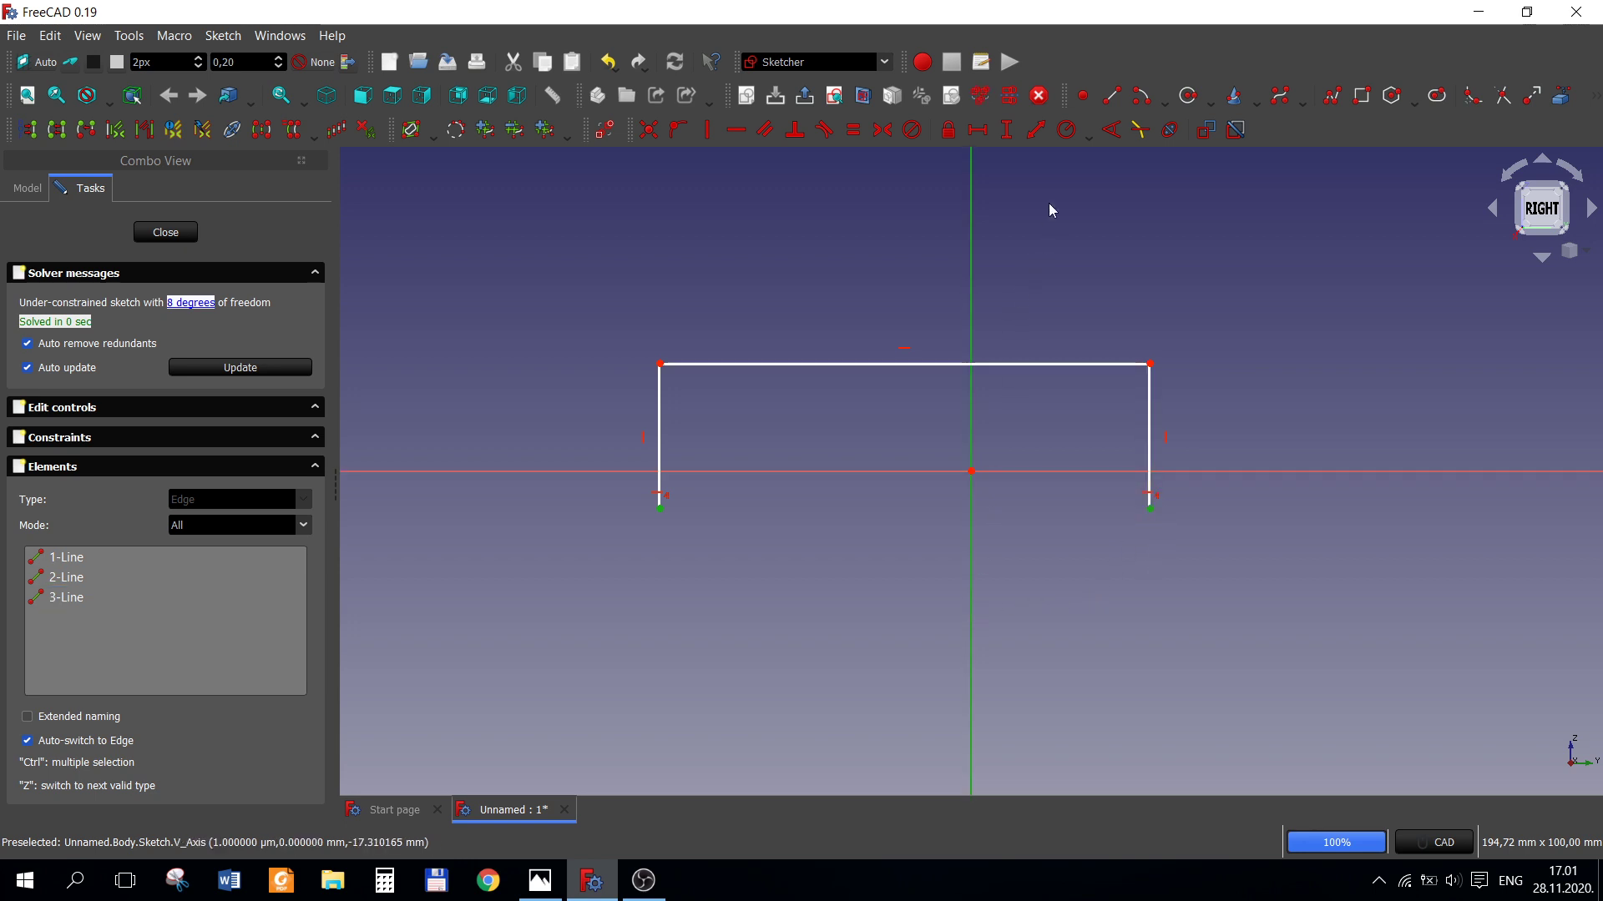
- Make the legs symmetric about the vertical axis and make both top corners coincident
left_click(883, 129)
left_click_drag(614, 334, 791, 420)
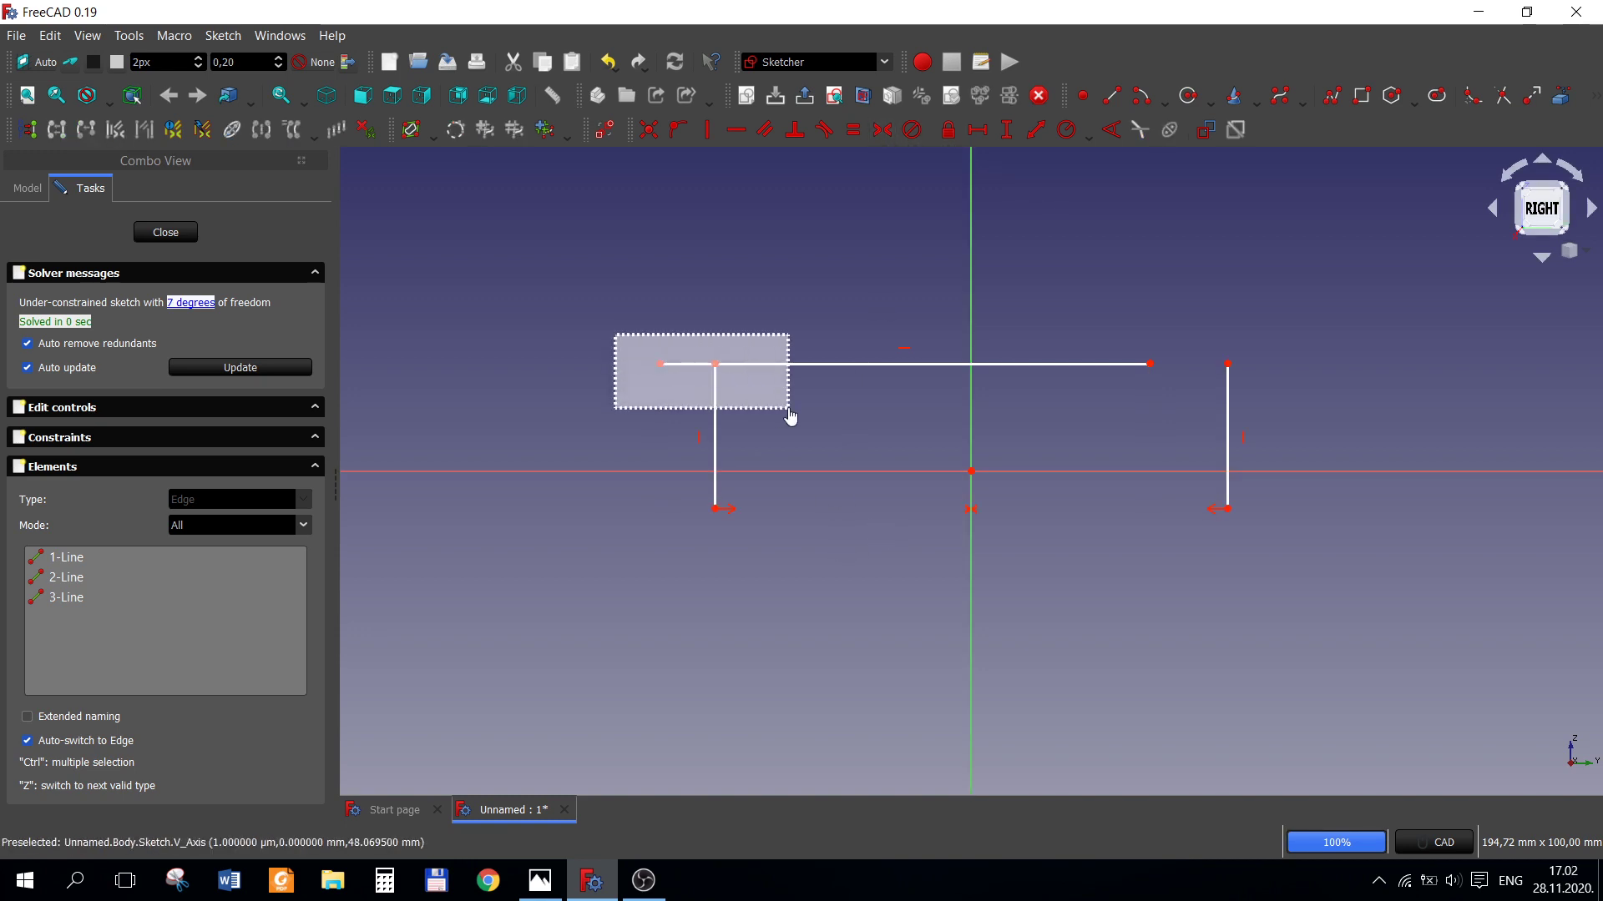
left_click(654, 134)
left_click_drag(1082, 280, 1348, 462)
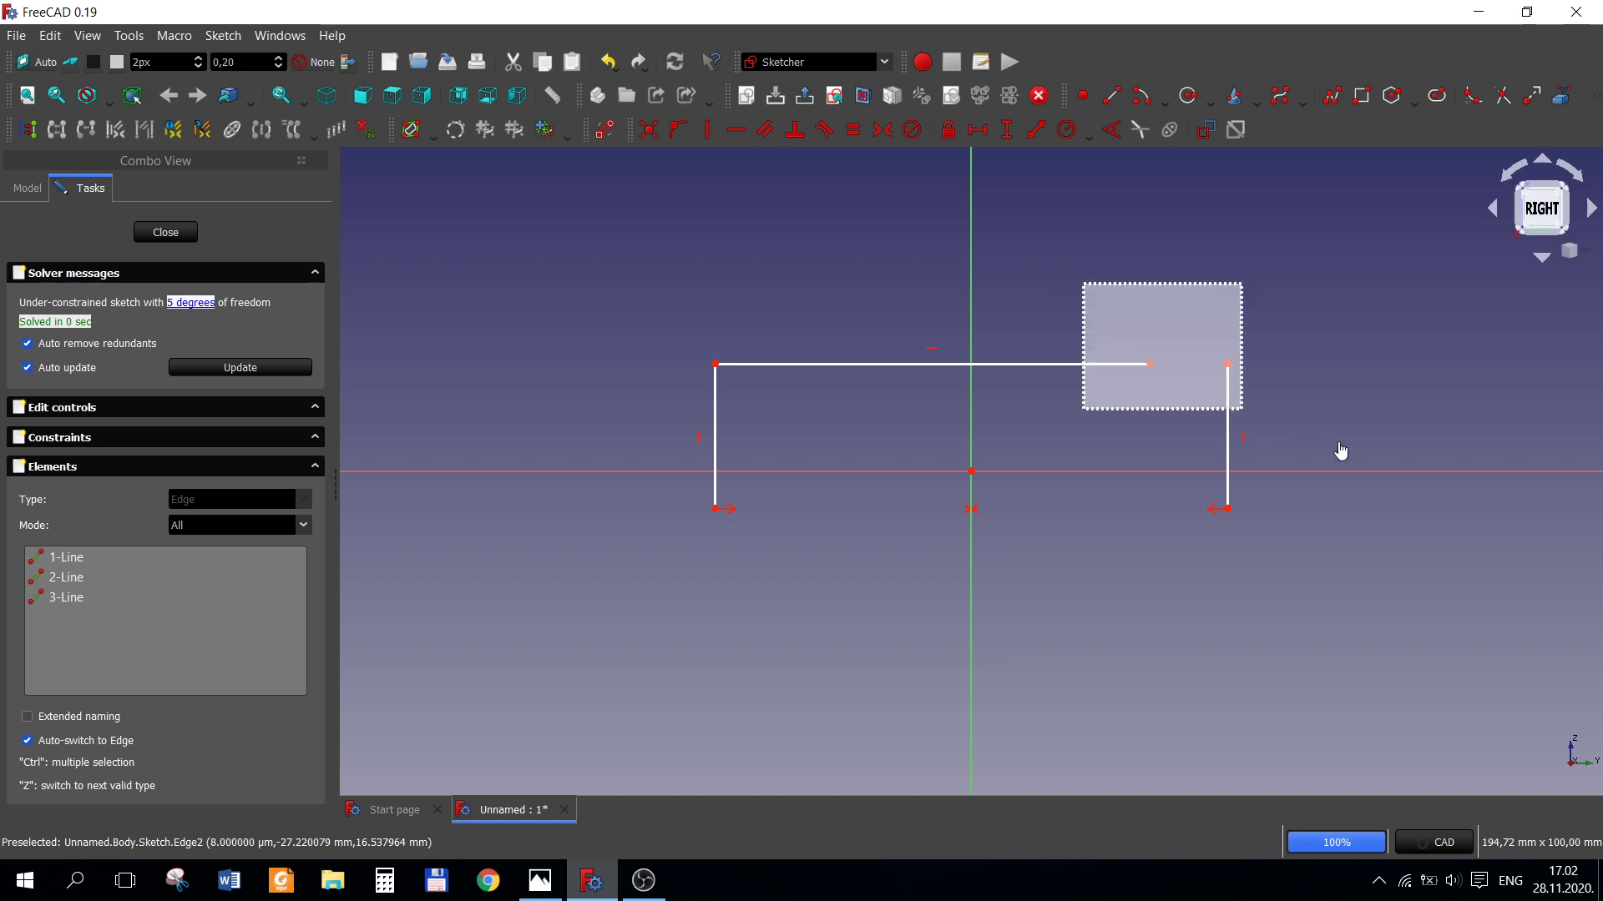
left_click(648, 132)
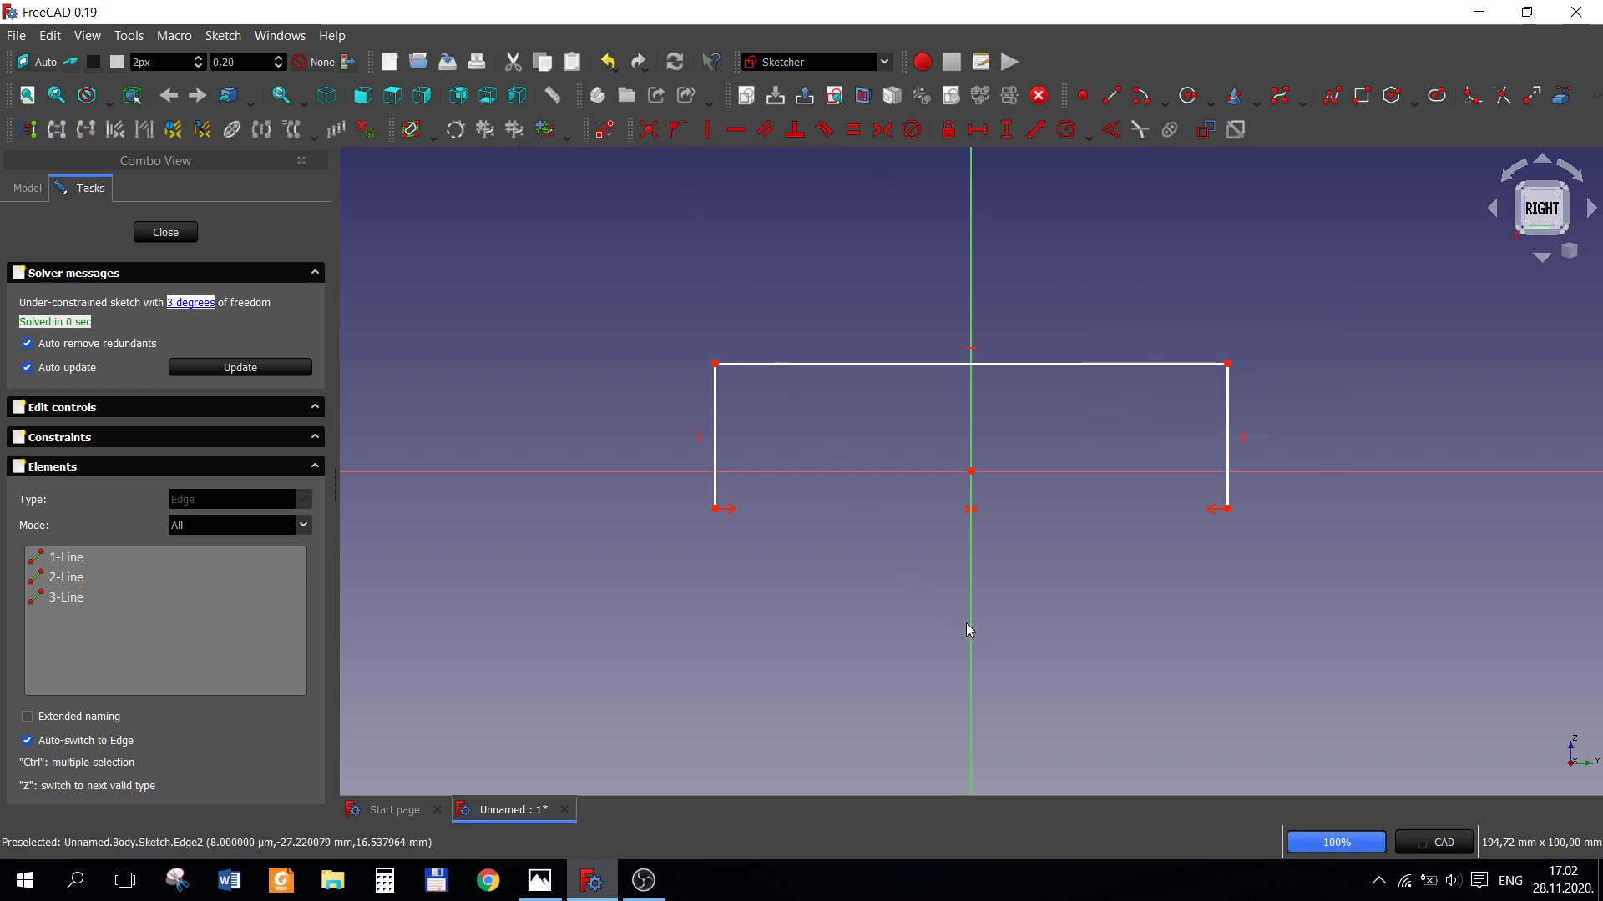
- Place the top edge on the horizontal axis, then view the hhj.jpg bracket drawing
left_click(716, 508)
left_click(734, 381)
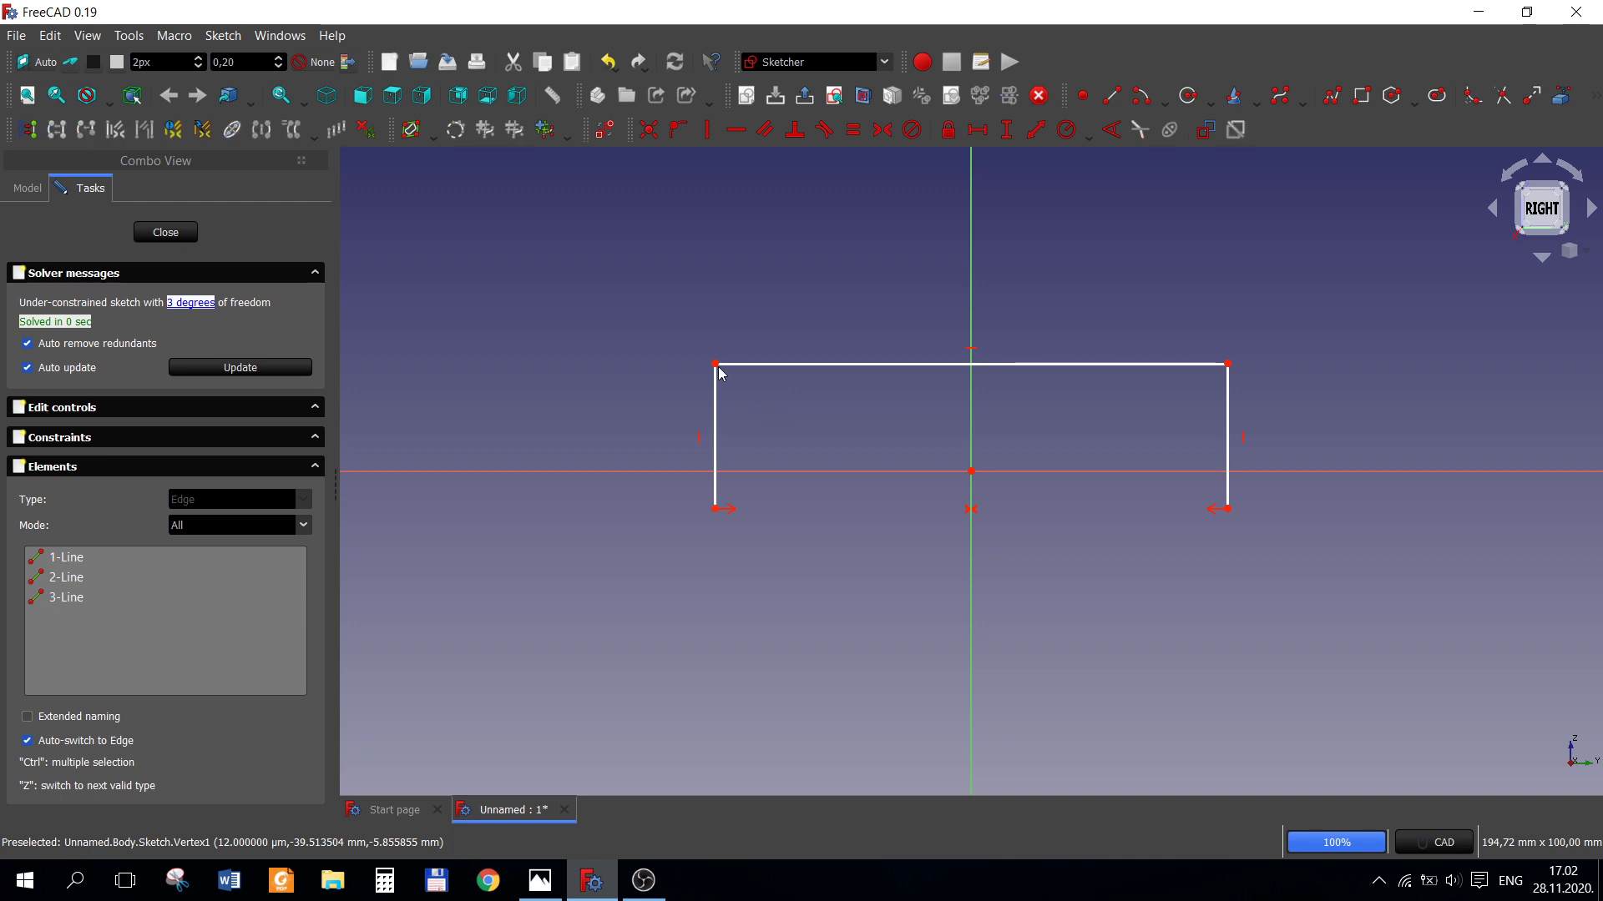
left_click(718, 369)
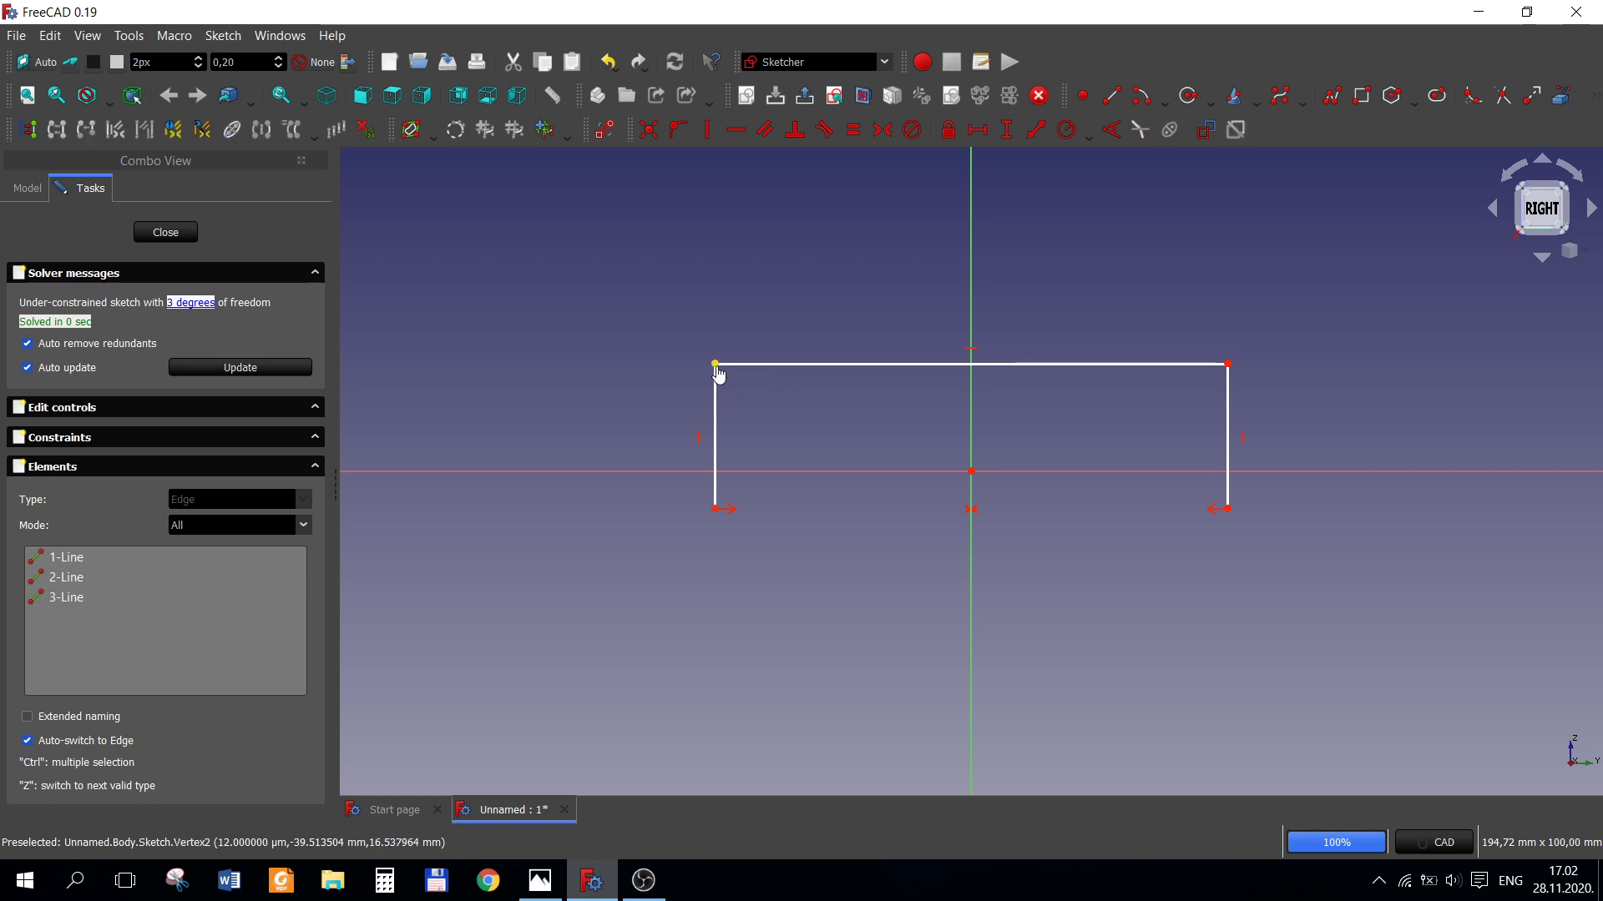
left_click(972, 472)
left_click(736, 130)
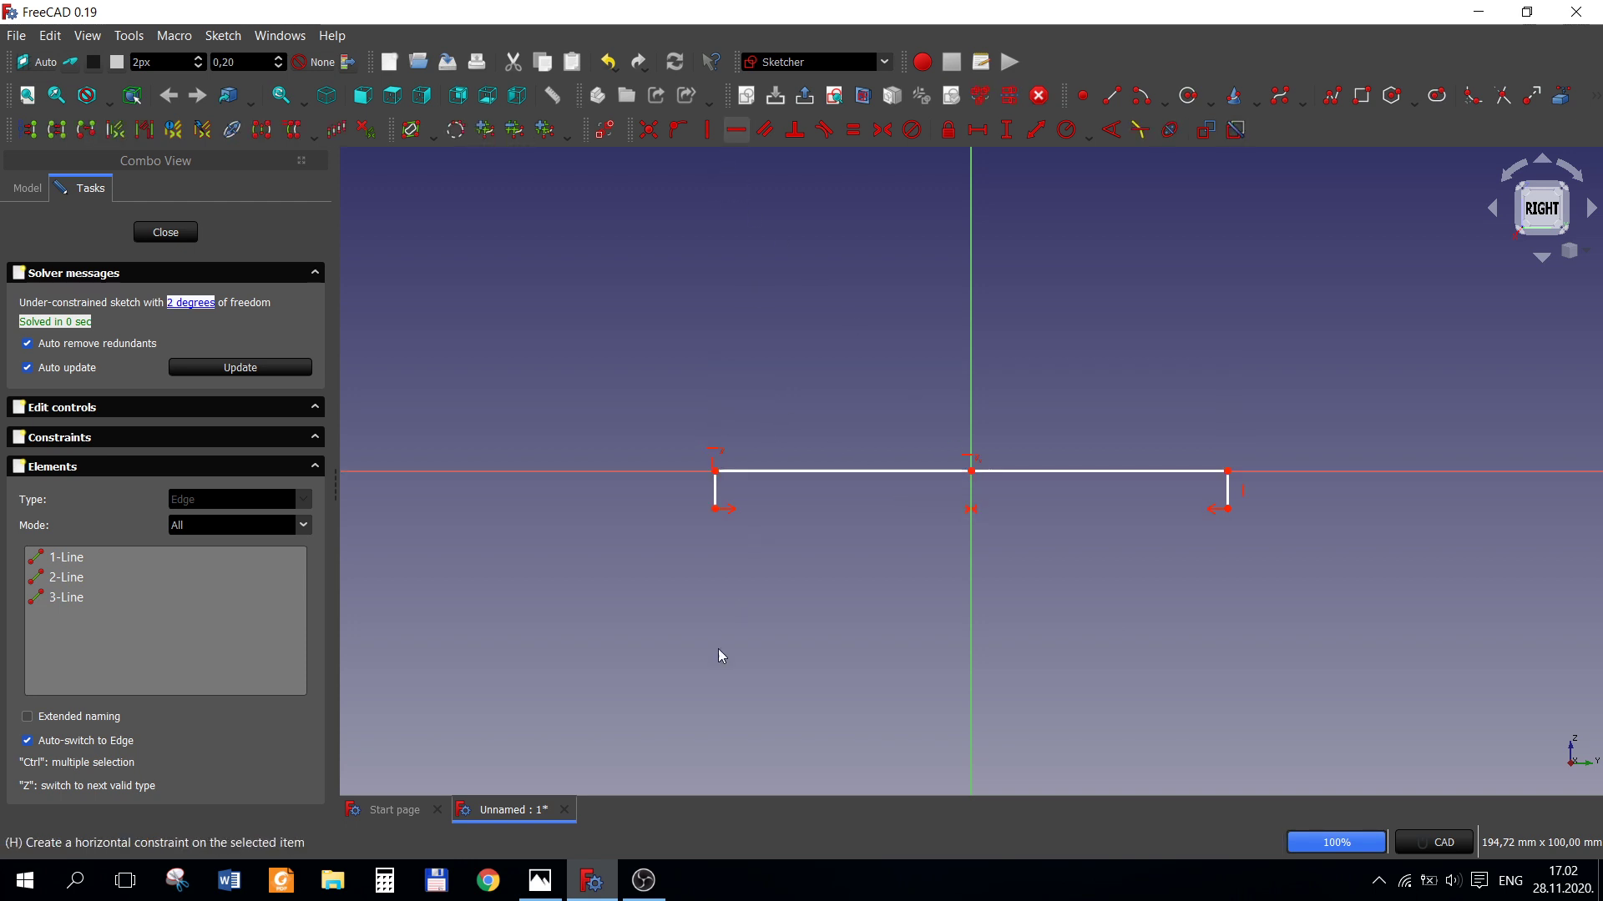
left_click(540, 881)
mouse_move(124, 579)
left_mouse_down()
mouse_move(447, 588)
mouse_move(297, 587)
left_mouse_up()
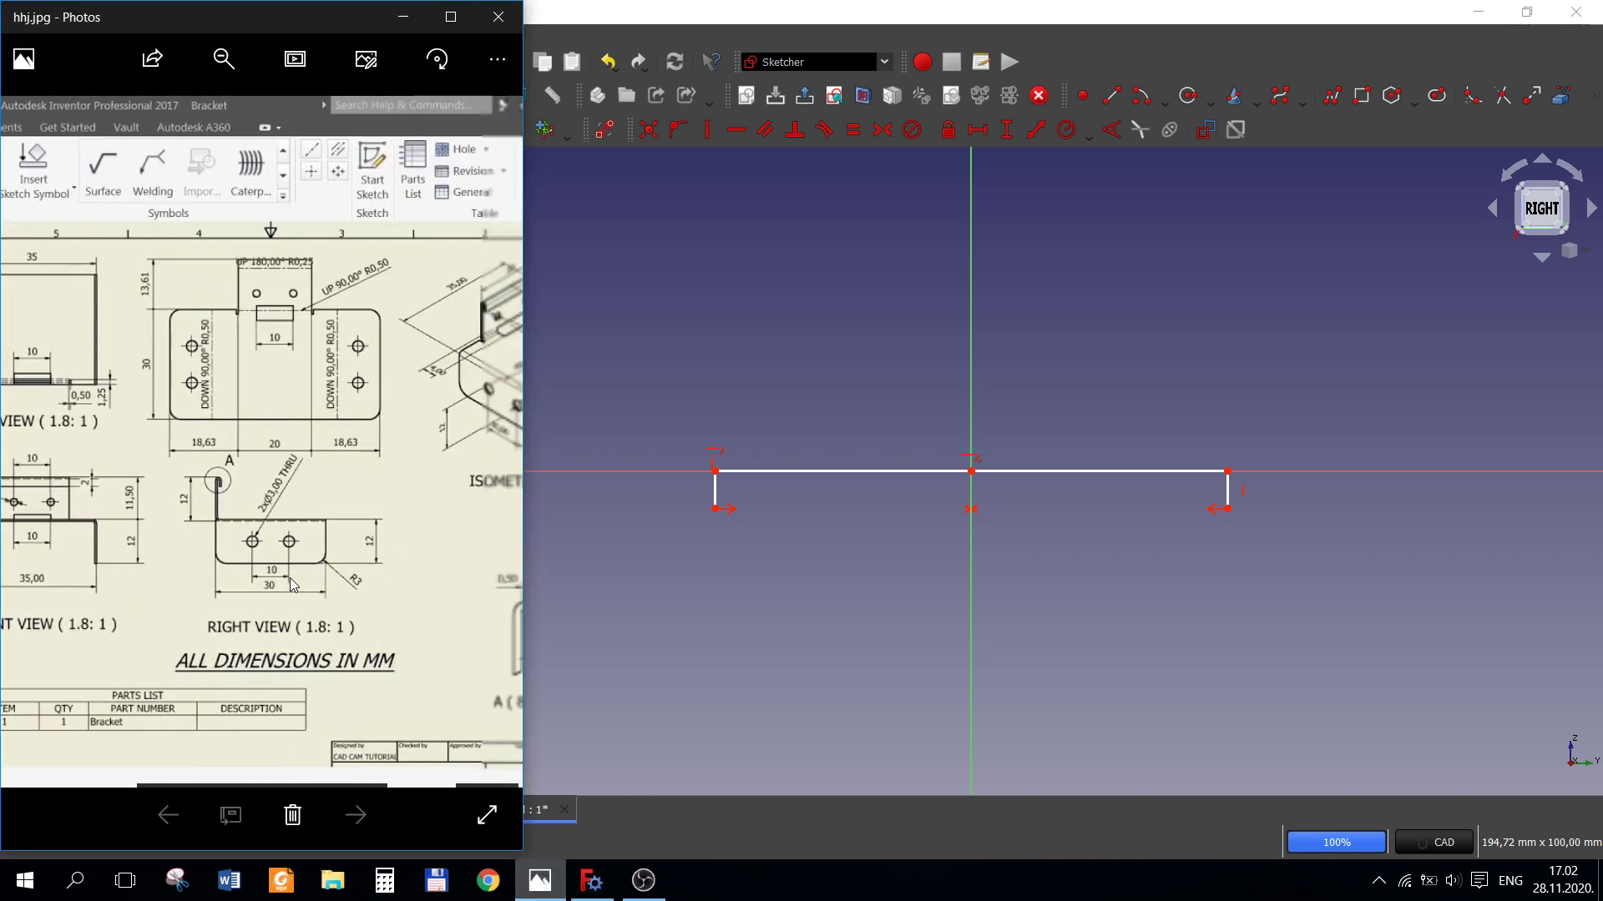
- Give the top edge a 35 mm horizontal distance and the left leg a 12 mm vertical distance
left_click(749, 636)
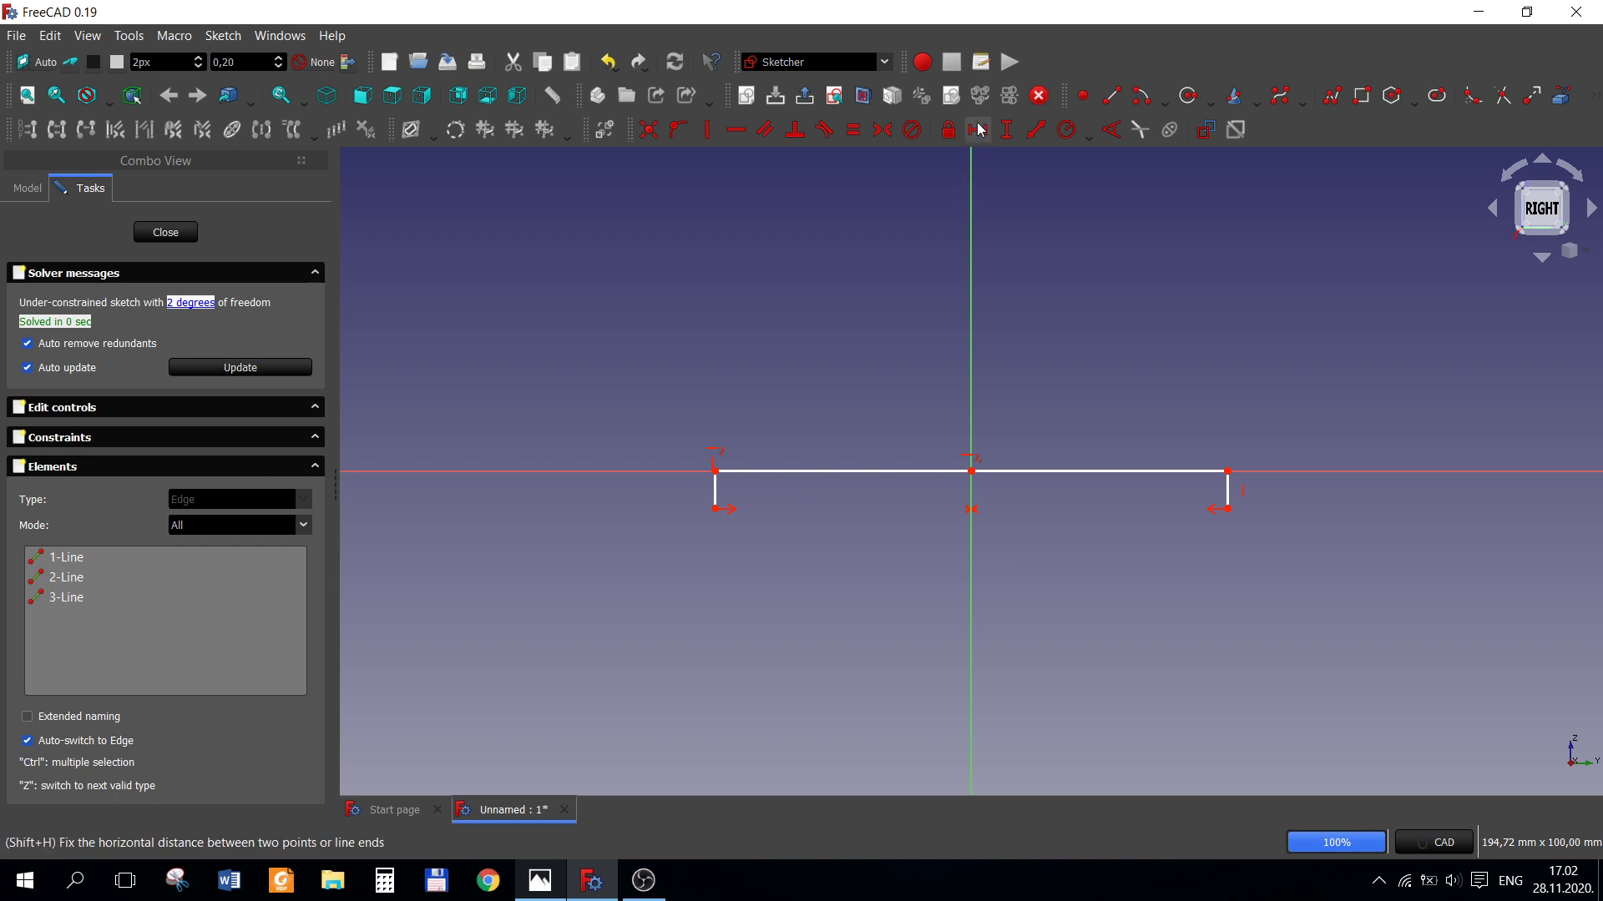
left_click(866, 480)
type("l")
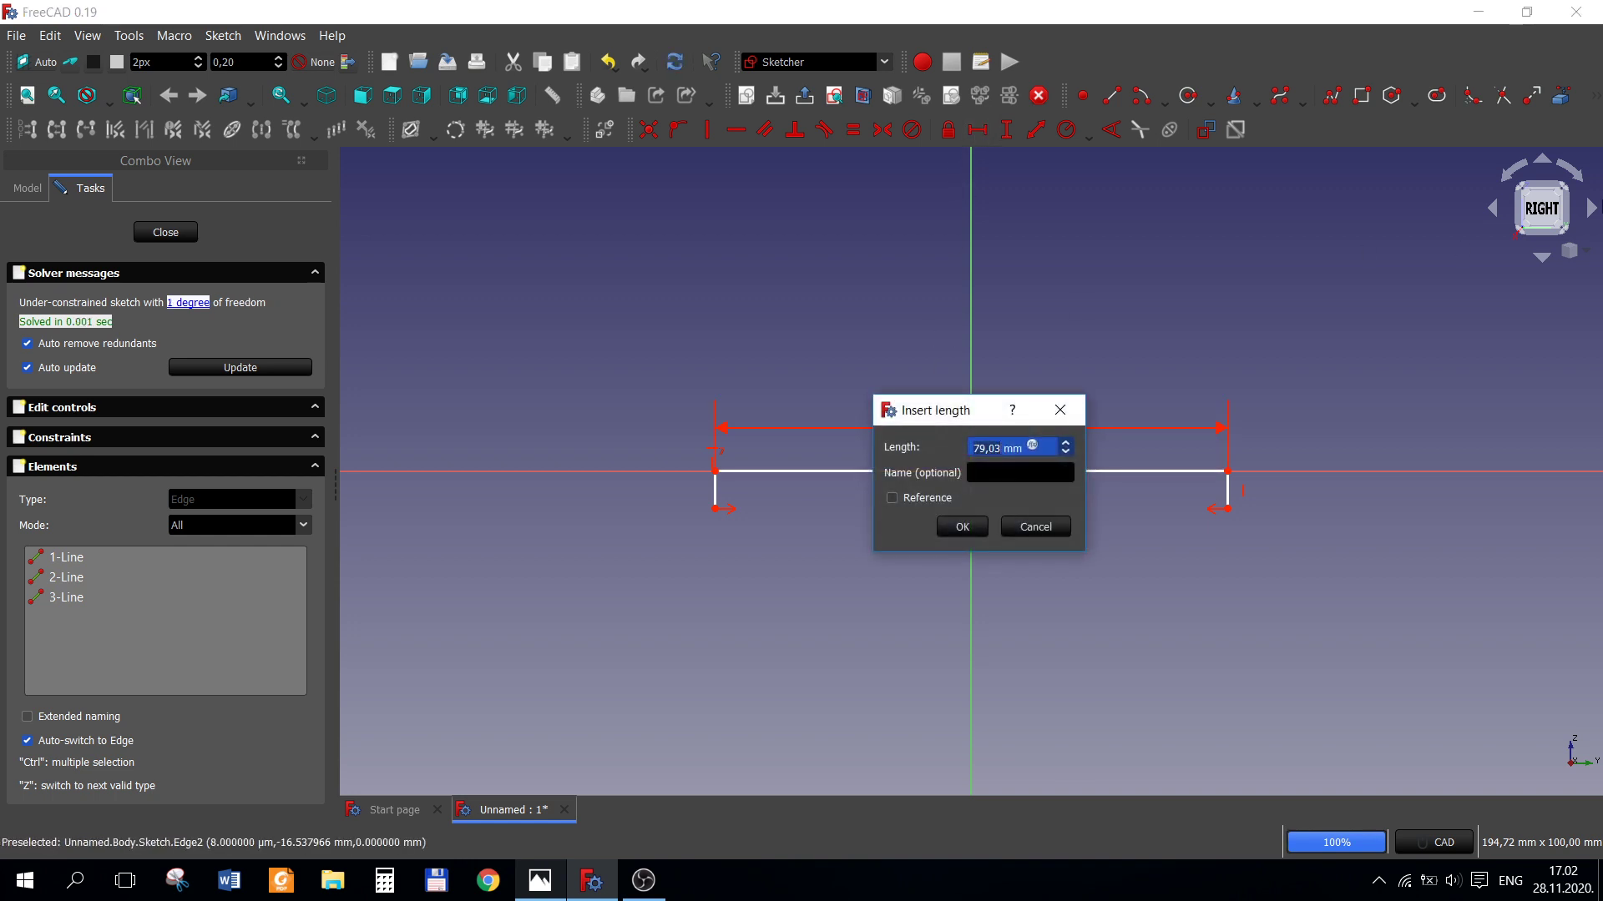
type("3")
key("Return")
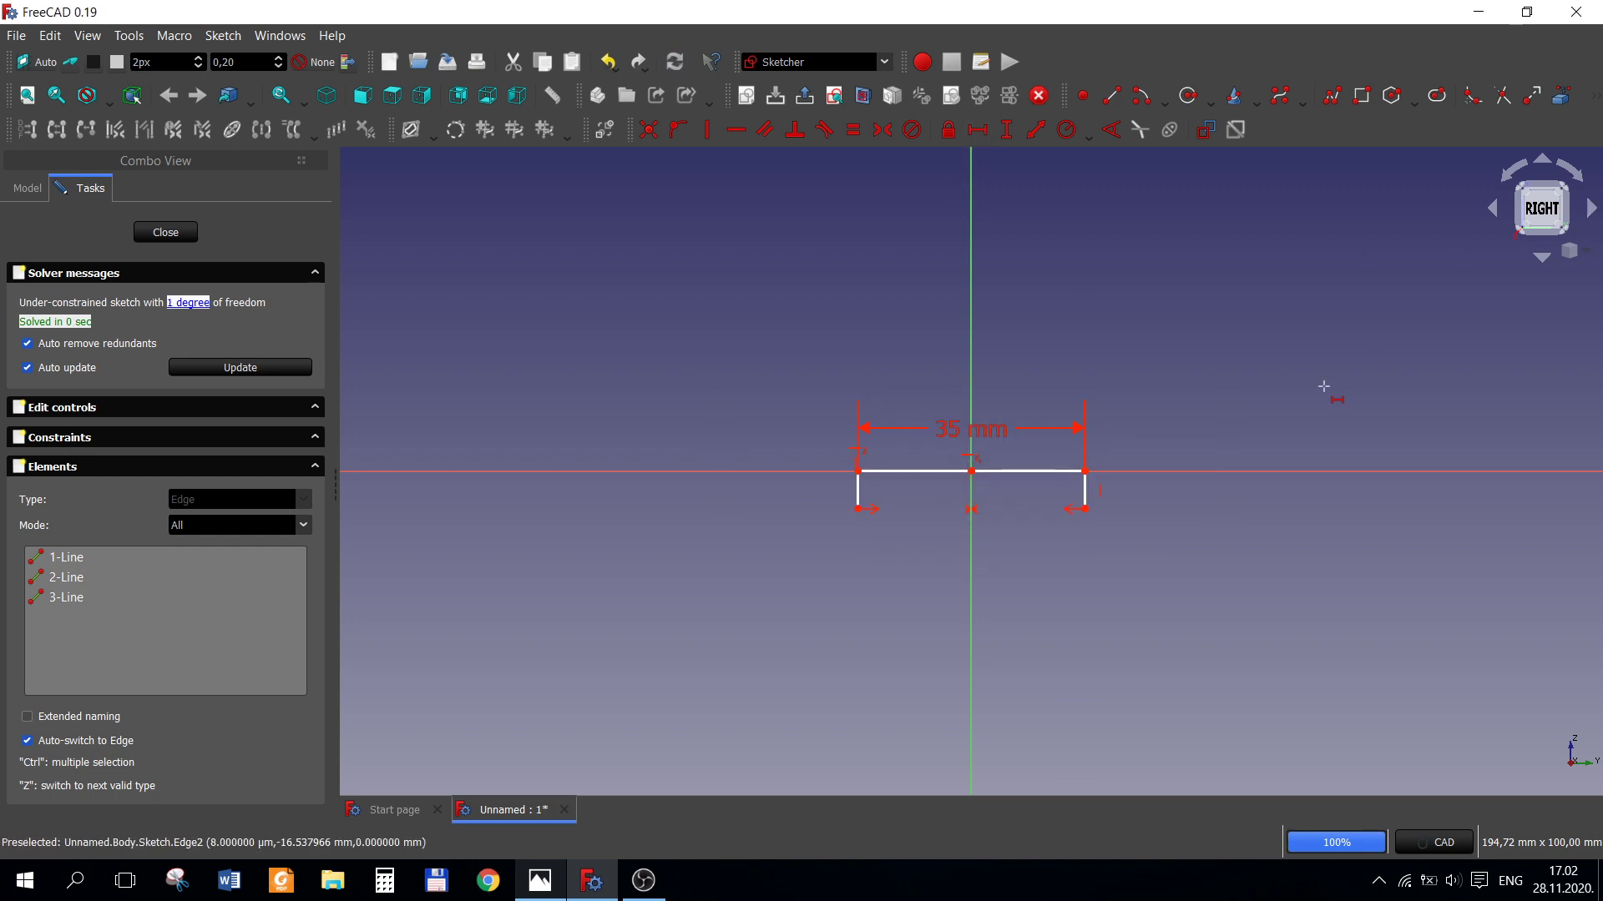
left_click(1006, 129)
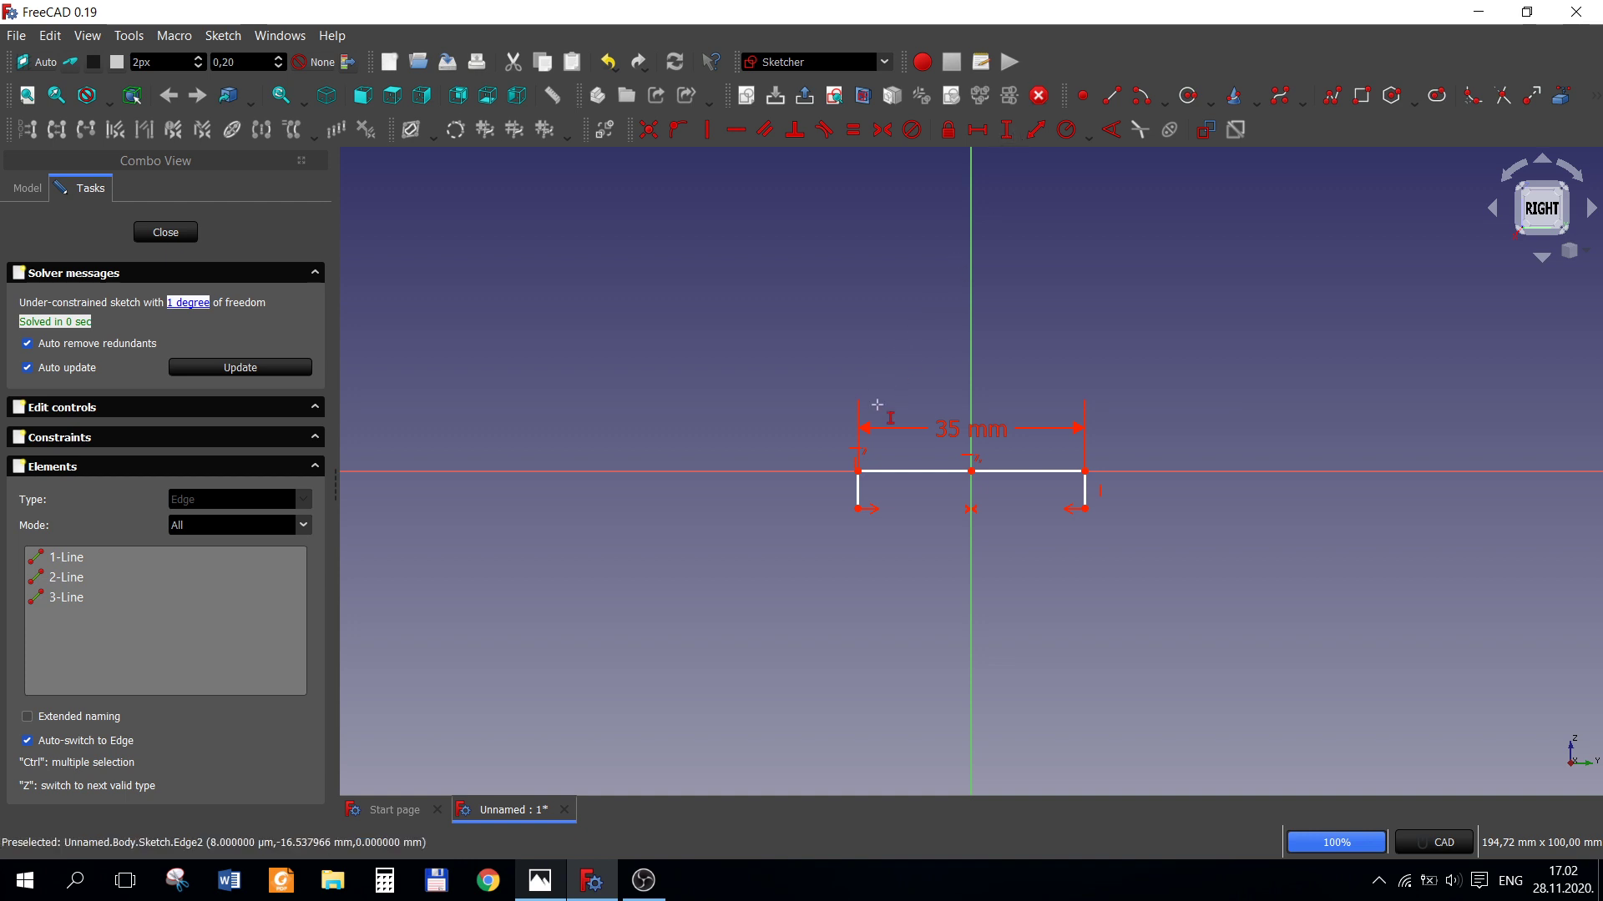
left_click(857, 496)
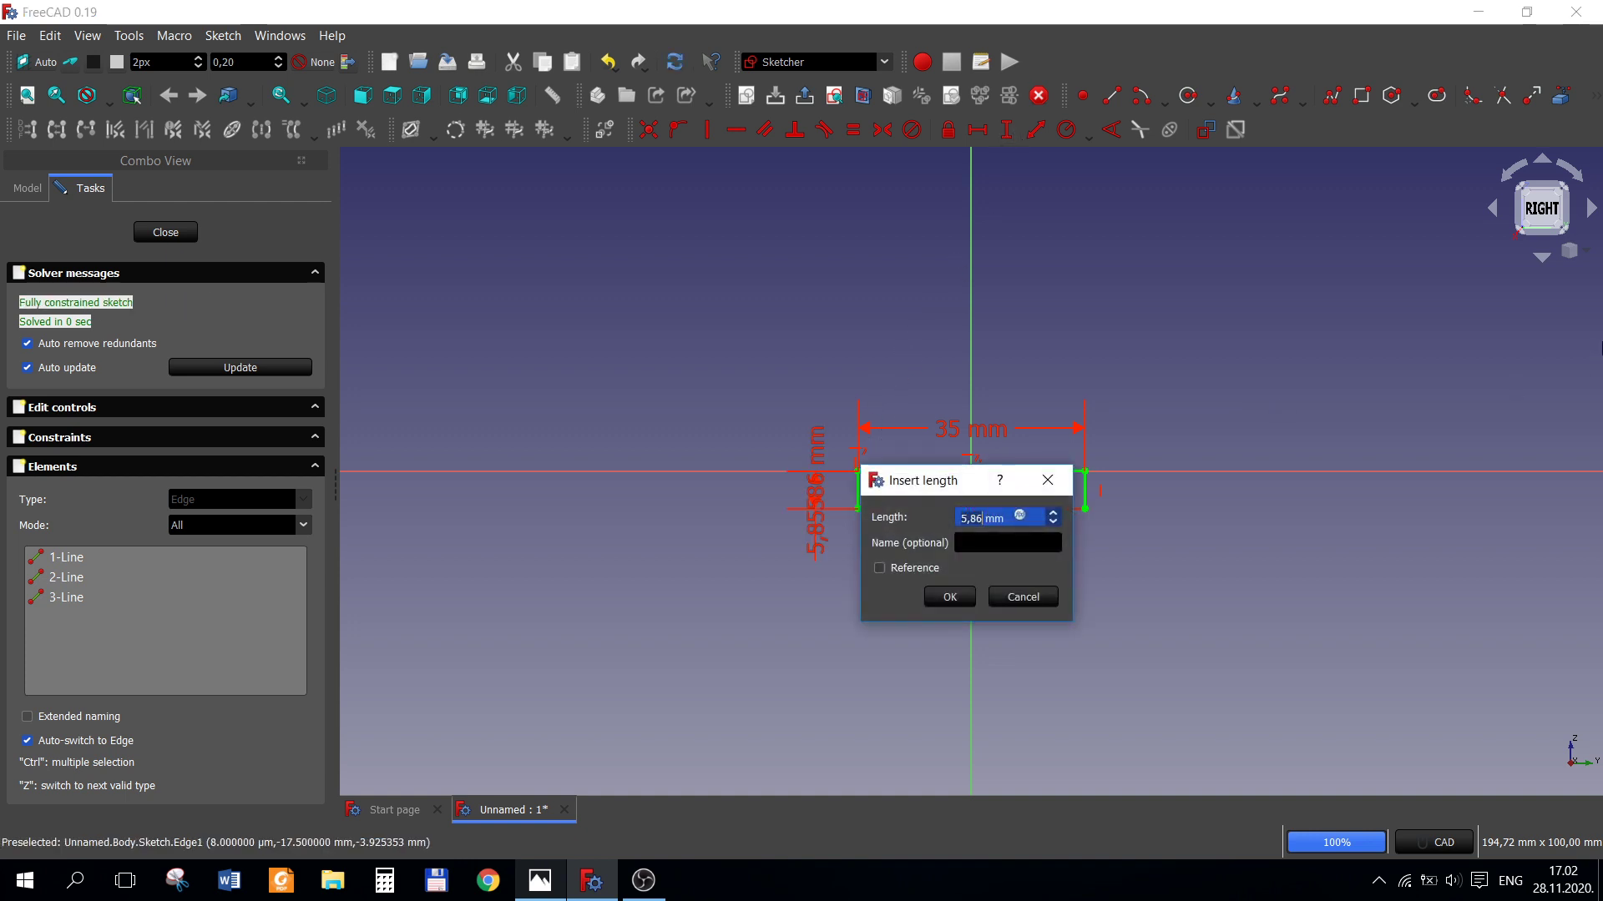
type("12")
key("Return")
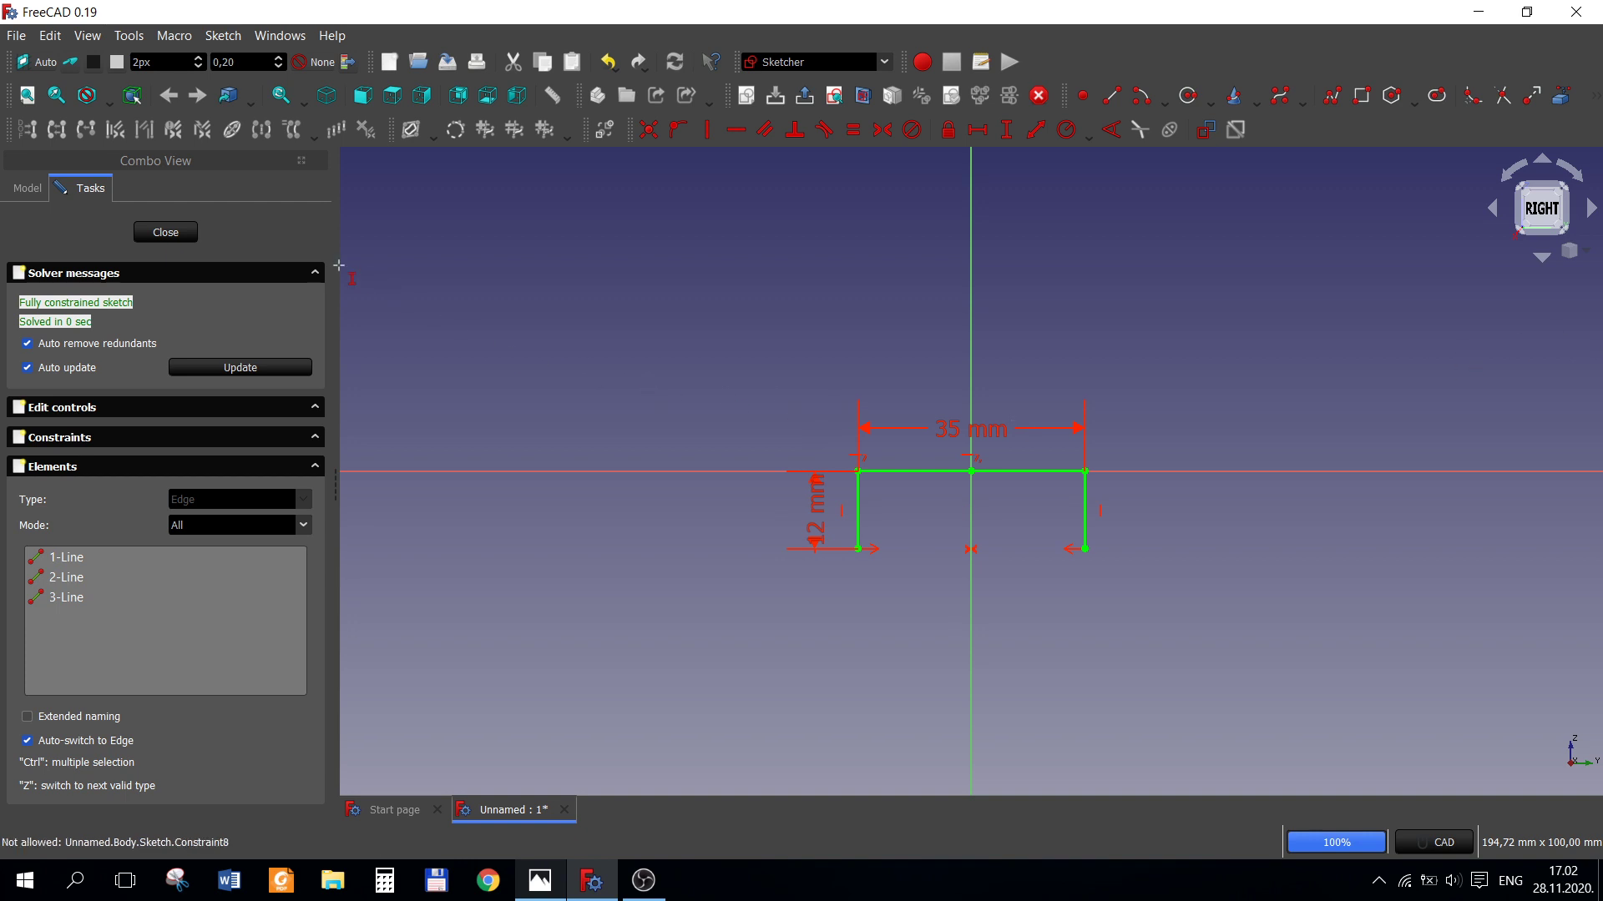
- Close the sketch and review the drawing's views, isometric and detail A, then return to the model
left_click(165, 232)
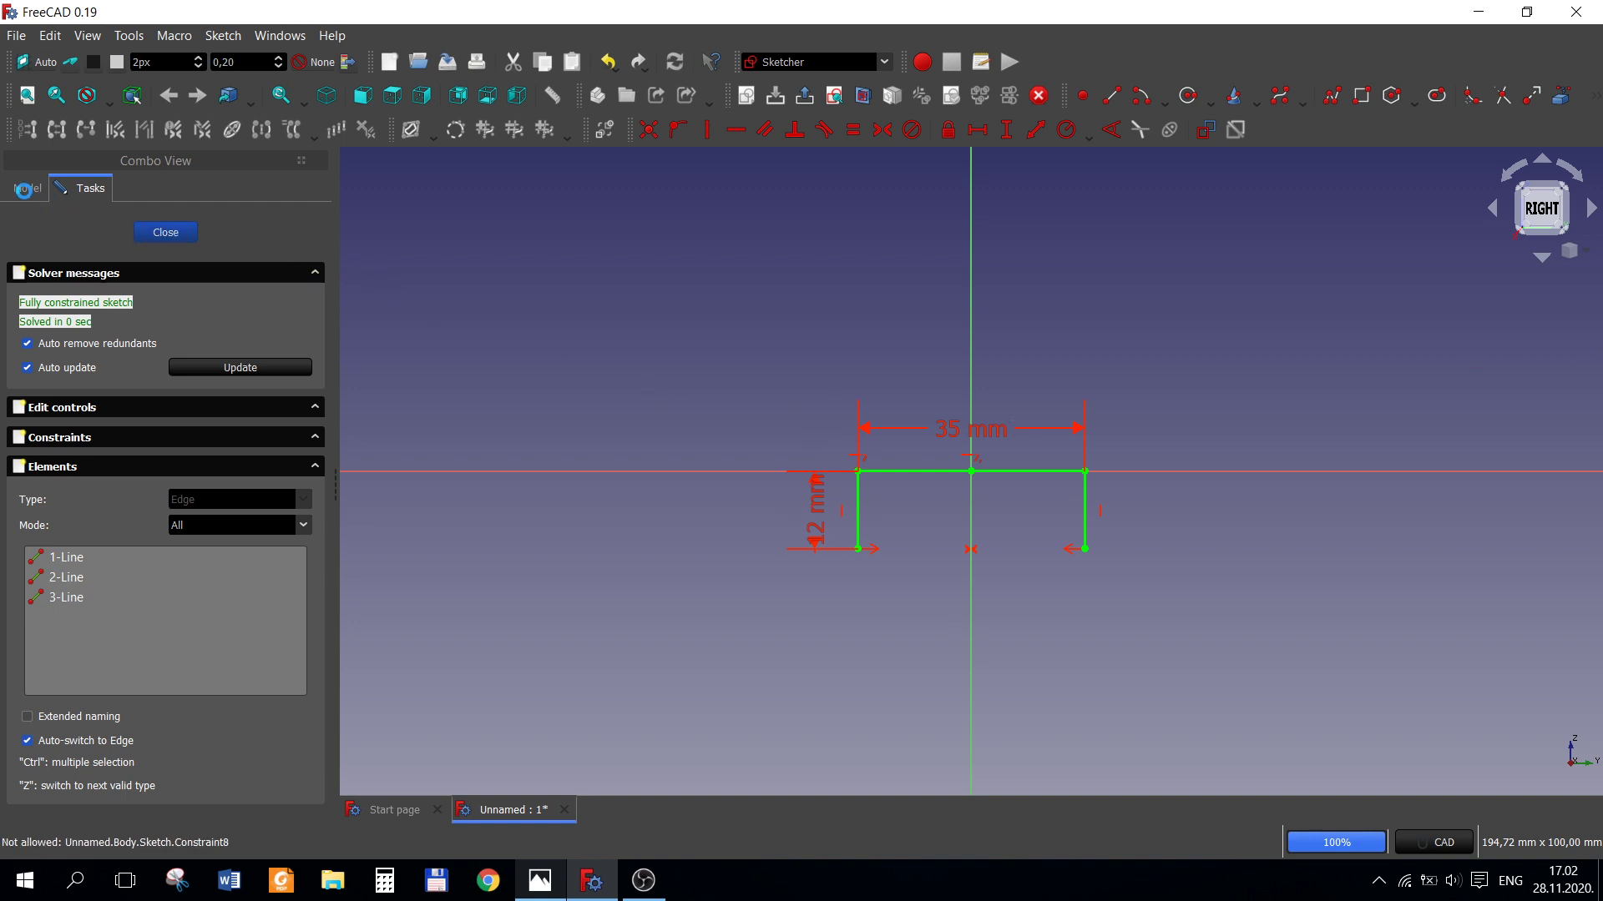
left_click(535, 885)
mouse_move(249, 605)
left_mouse_down()
mouse_move(410, 619)
mouse_move(83, 558)
left_mouse_up()
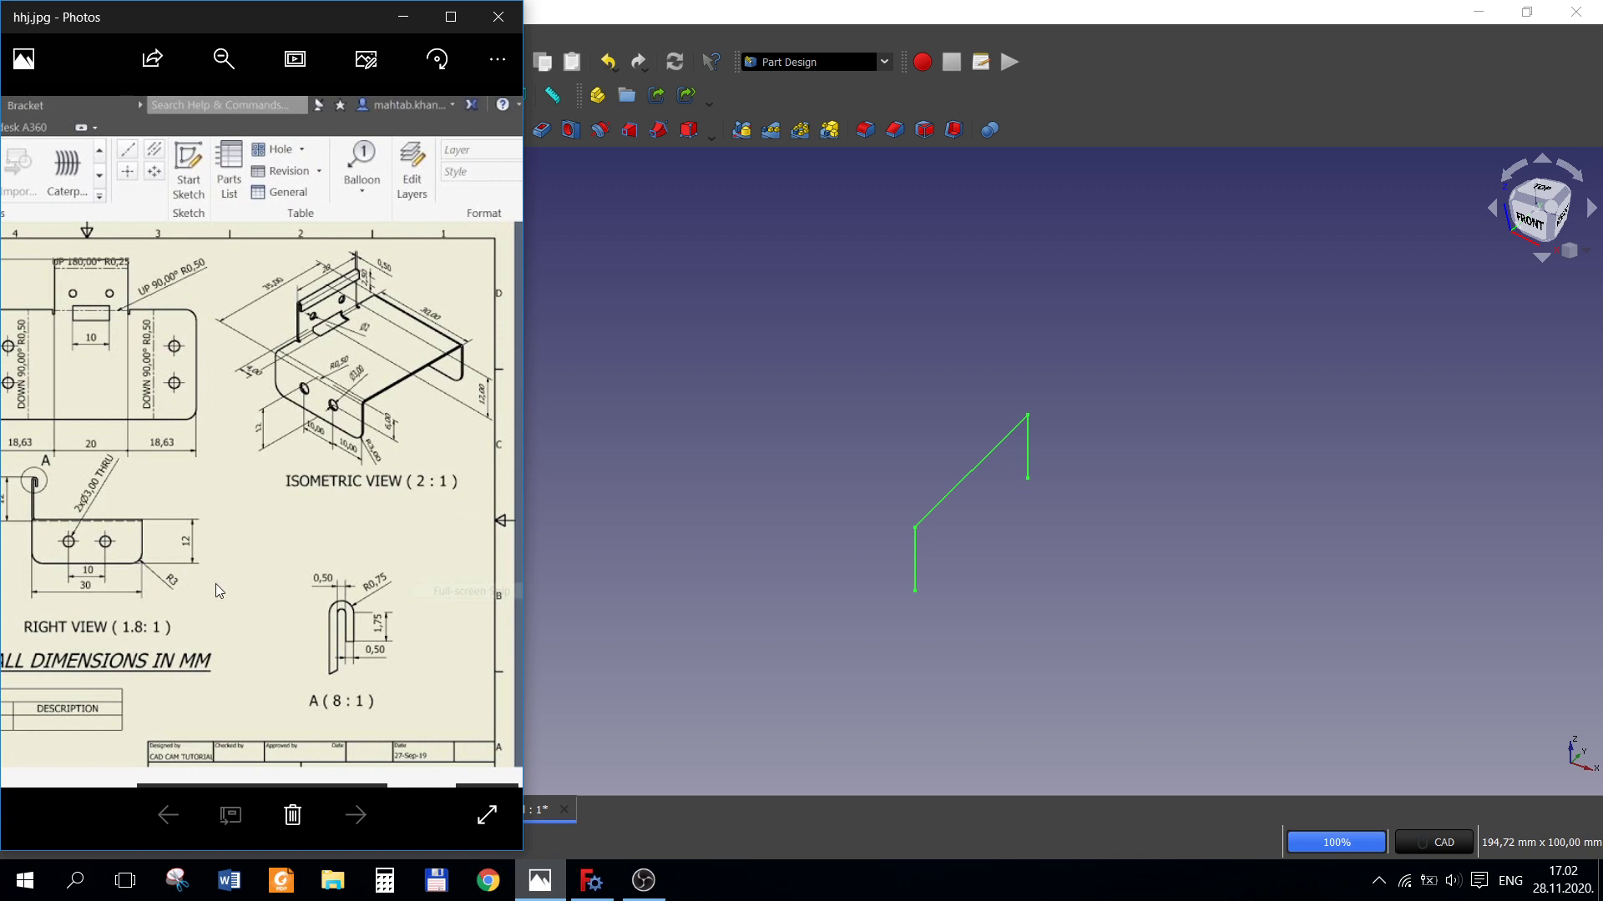
left_click_drag(215, 584, 513, 609)
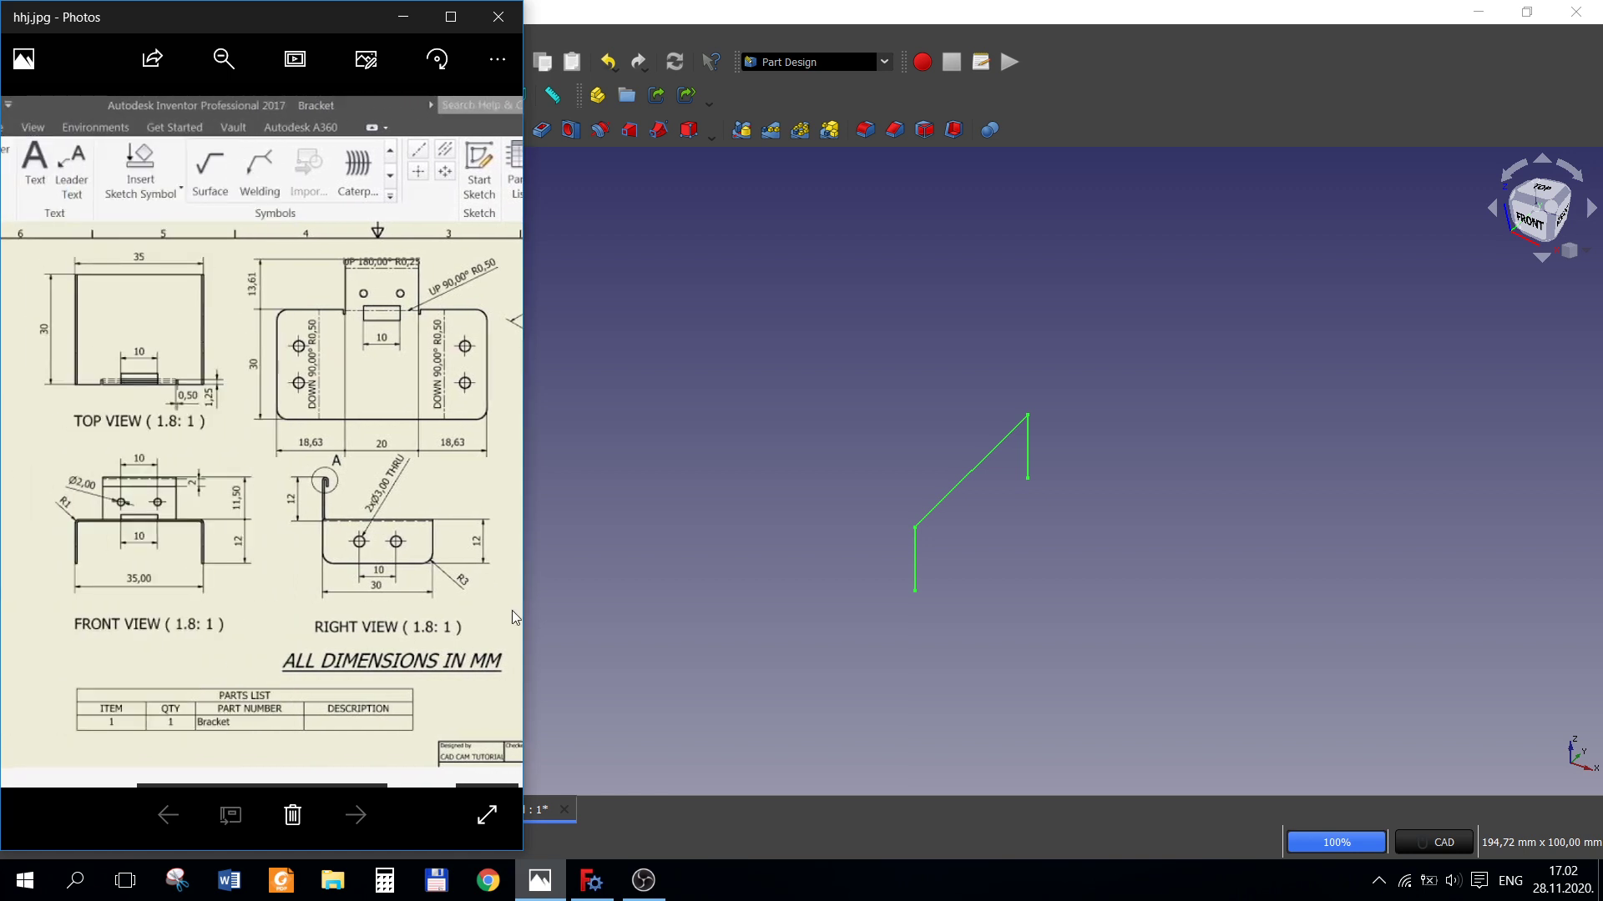
left_click_drag(469, 609, 251, 609)
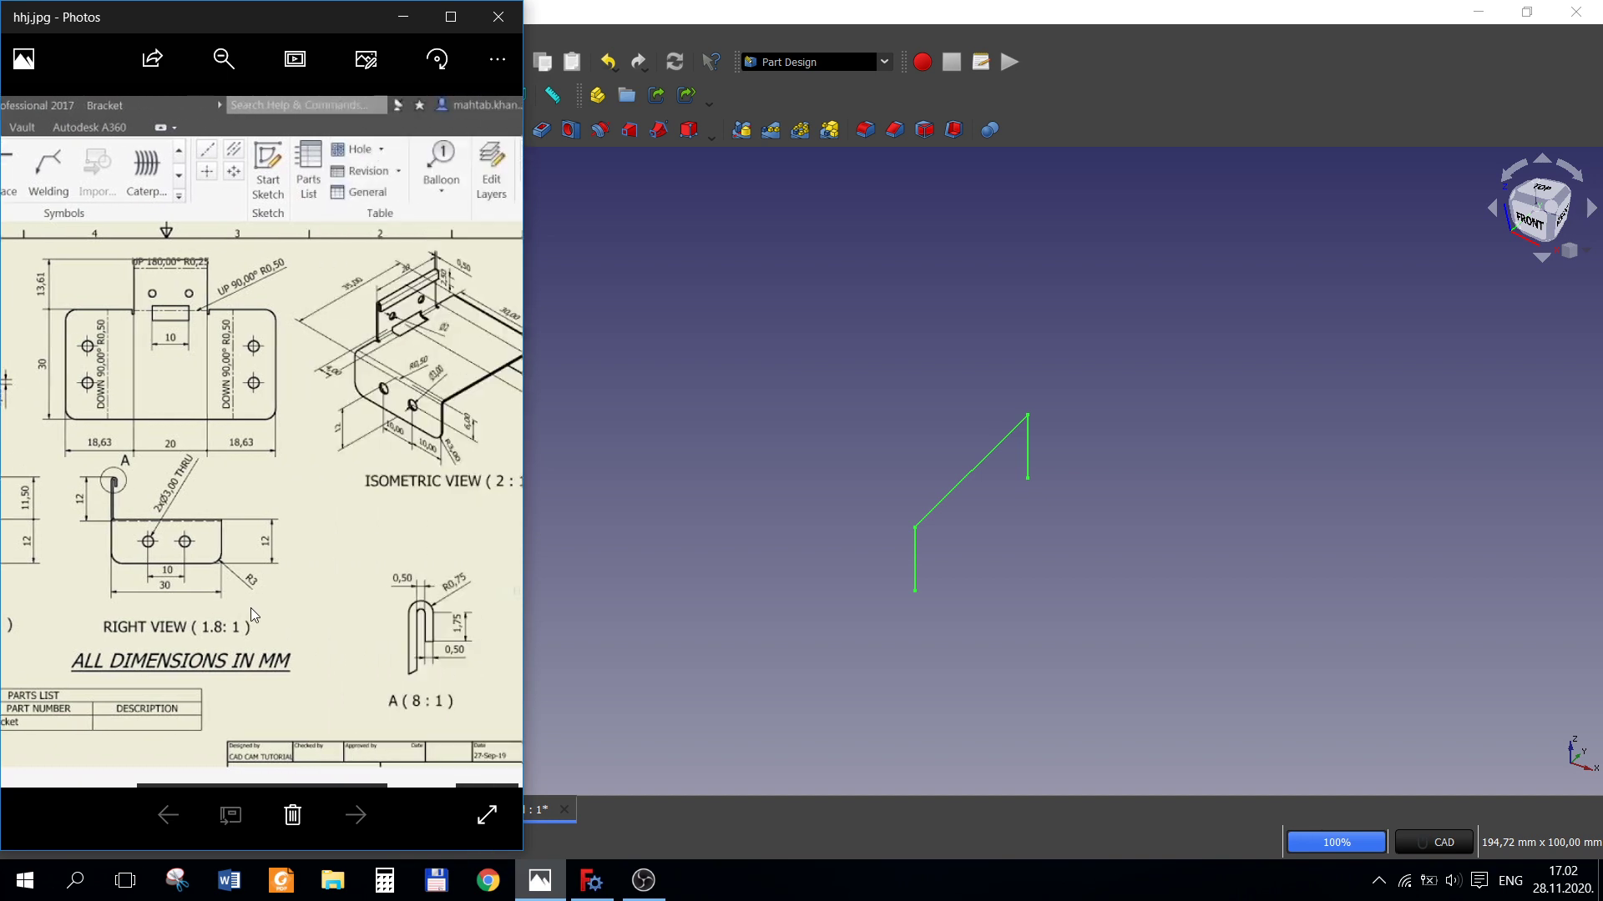
left_click(758, 448)
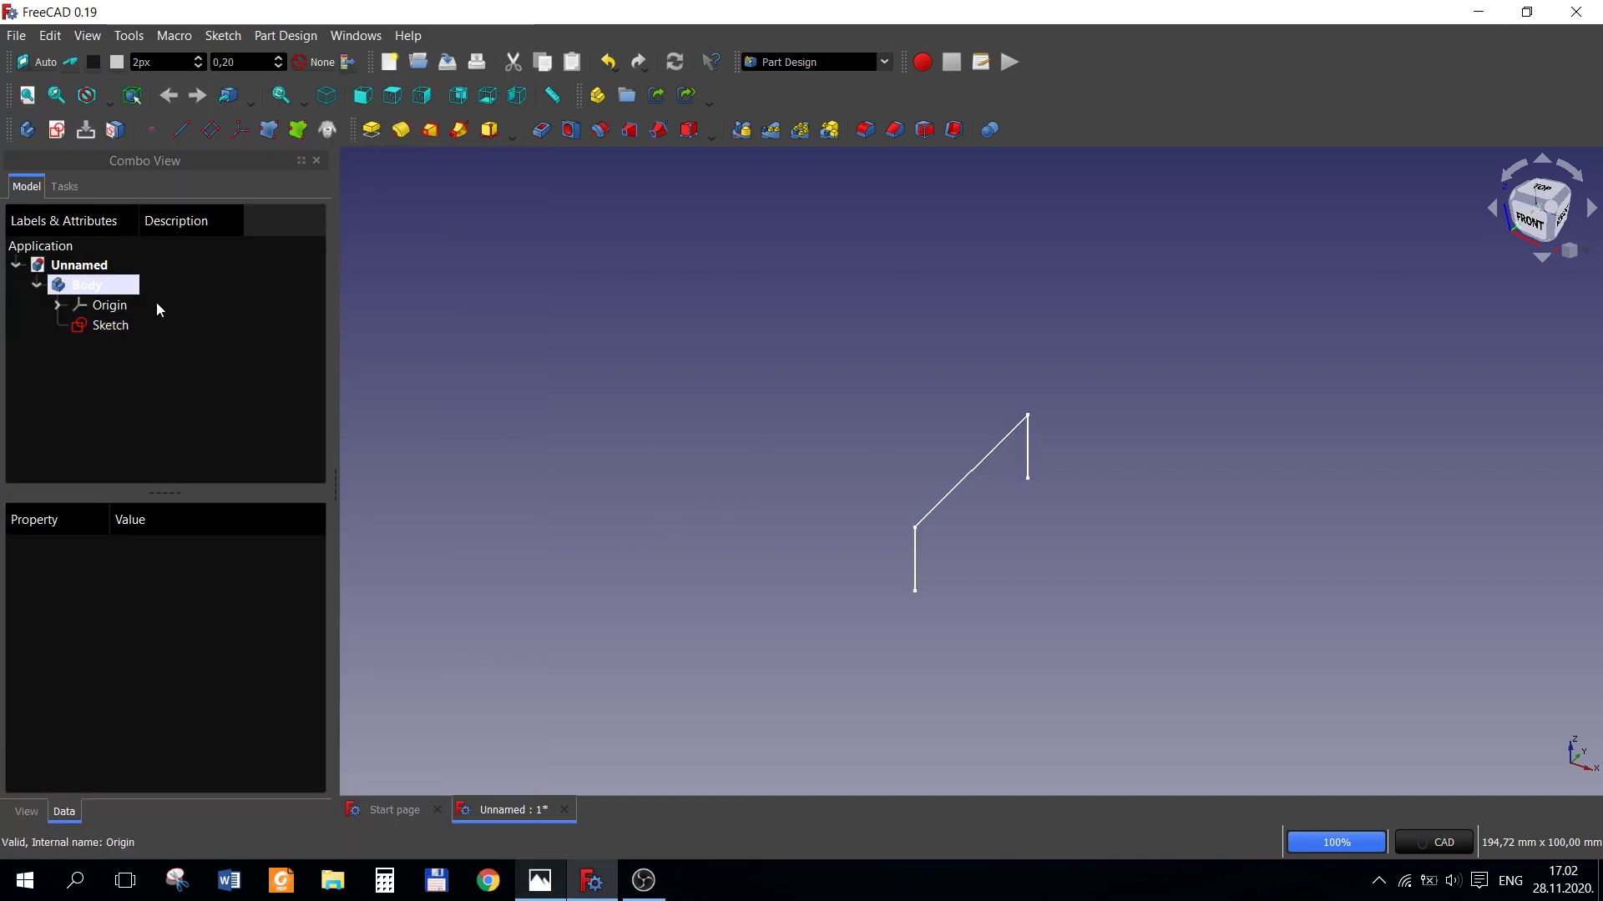
- With Sketch selected, switch to Sheet Metal and make a BaseBend base wall
left_click(100, 325)
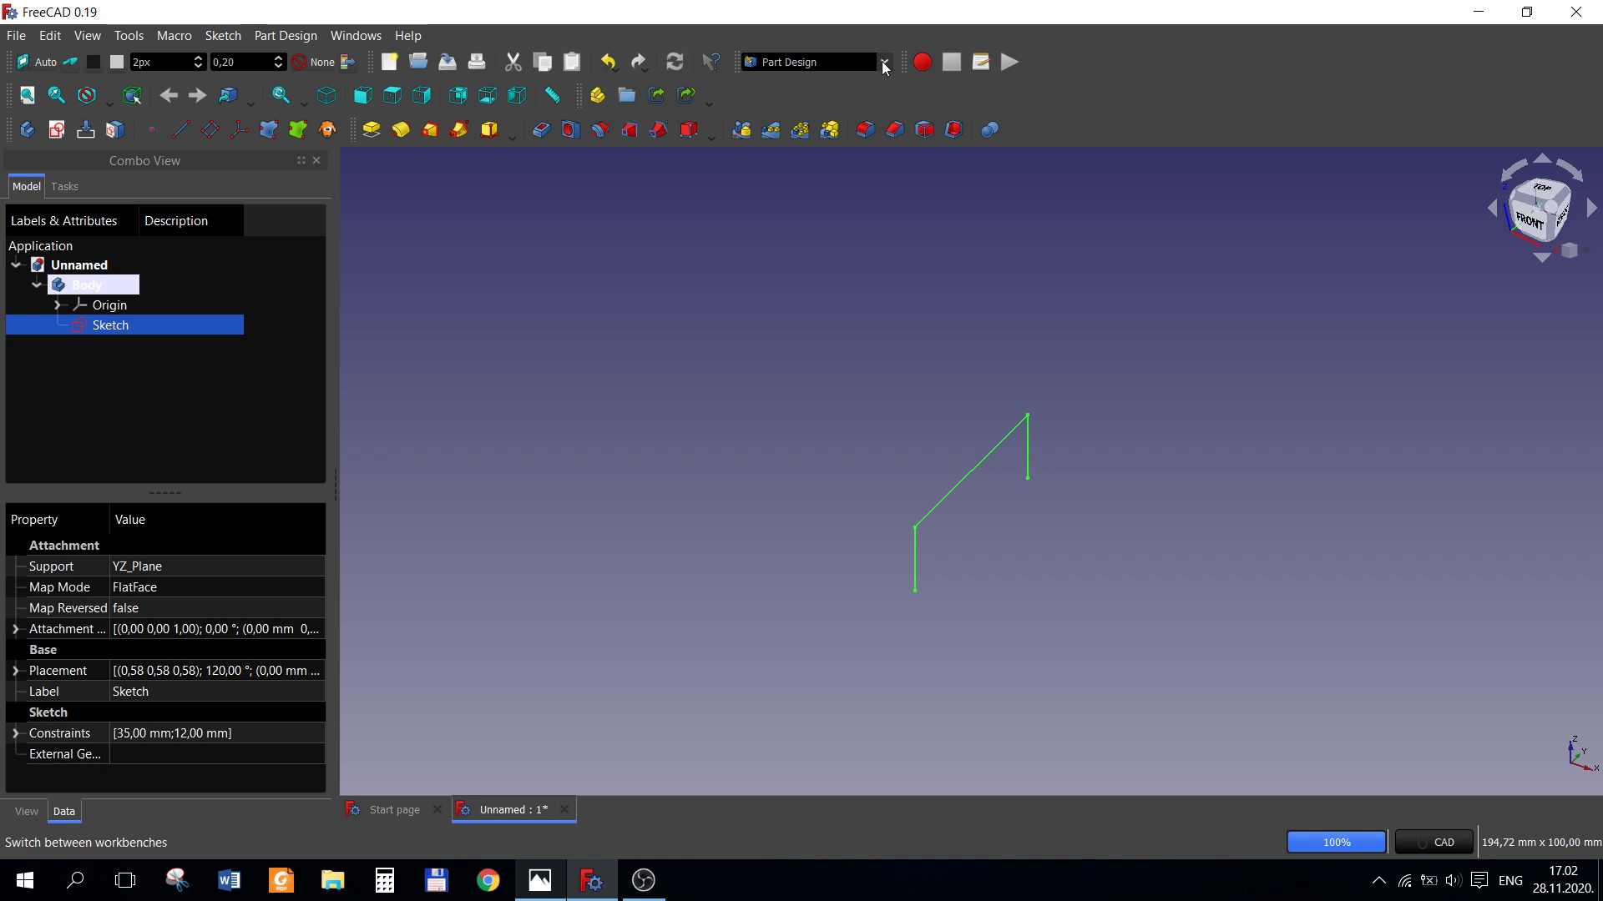
left_click(882, 62)
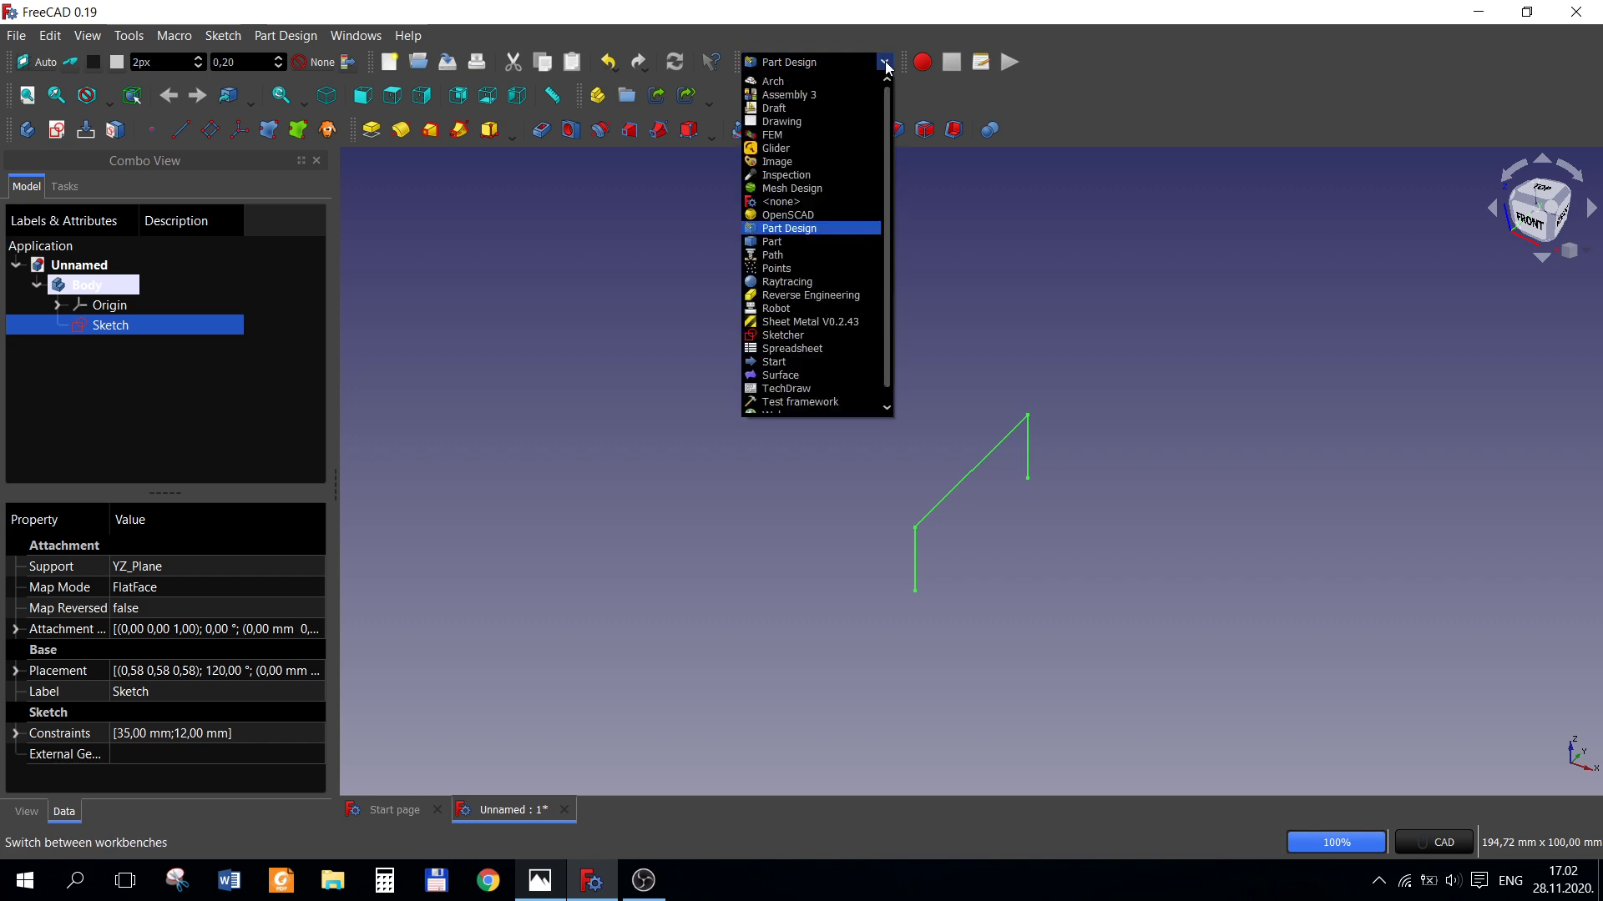
left_click(799, 339)
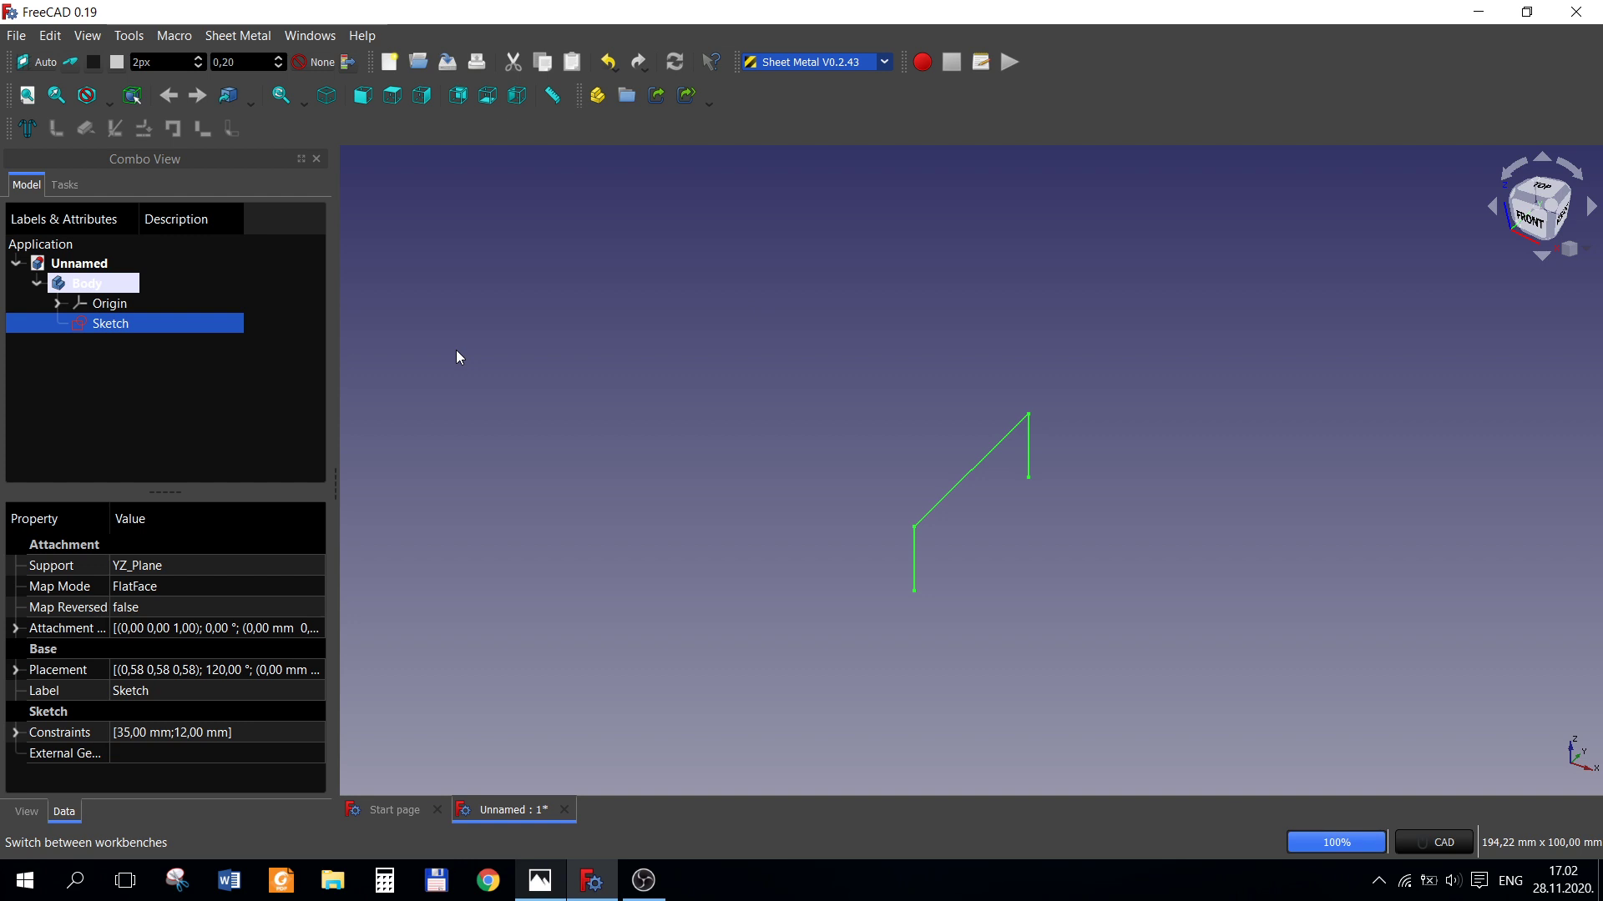
left_click(26, 128)
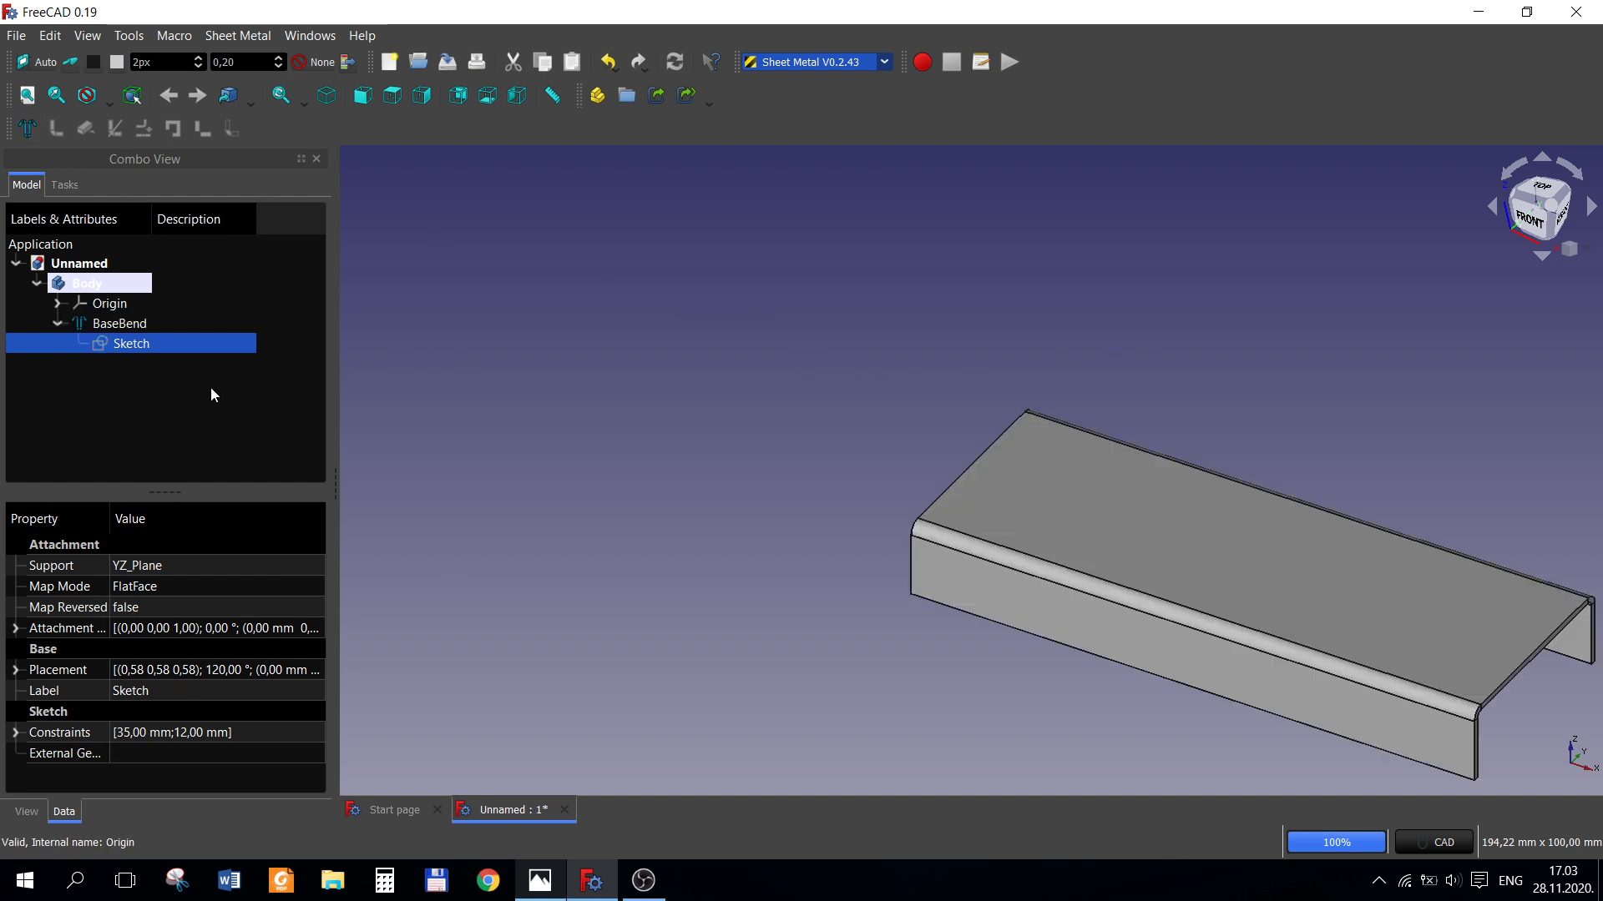
- Set BaseBend length to 30 mm, bend radius to 0,5 mm and thickness to 0.5 mm
left_click(629, 386)
left_click(119, 323)
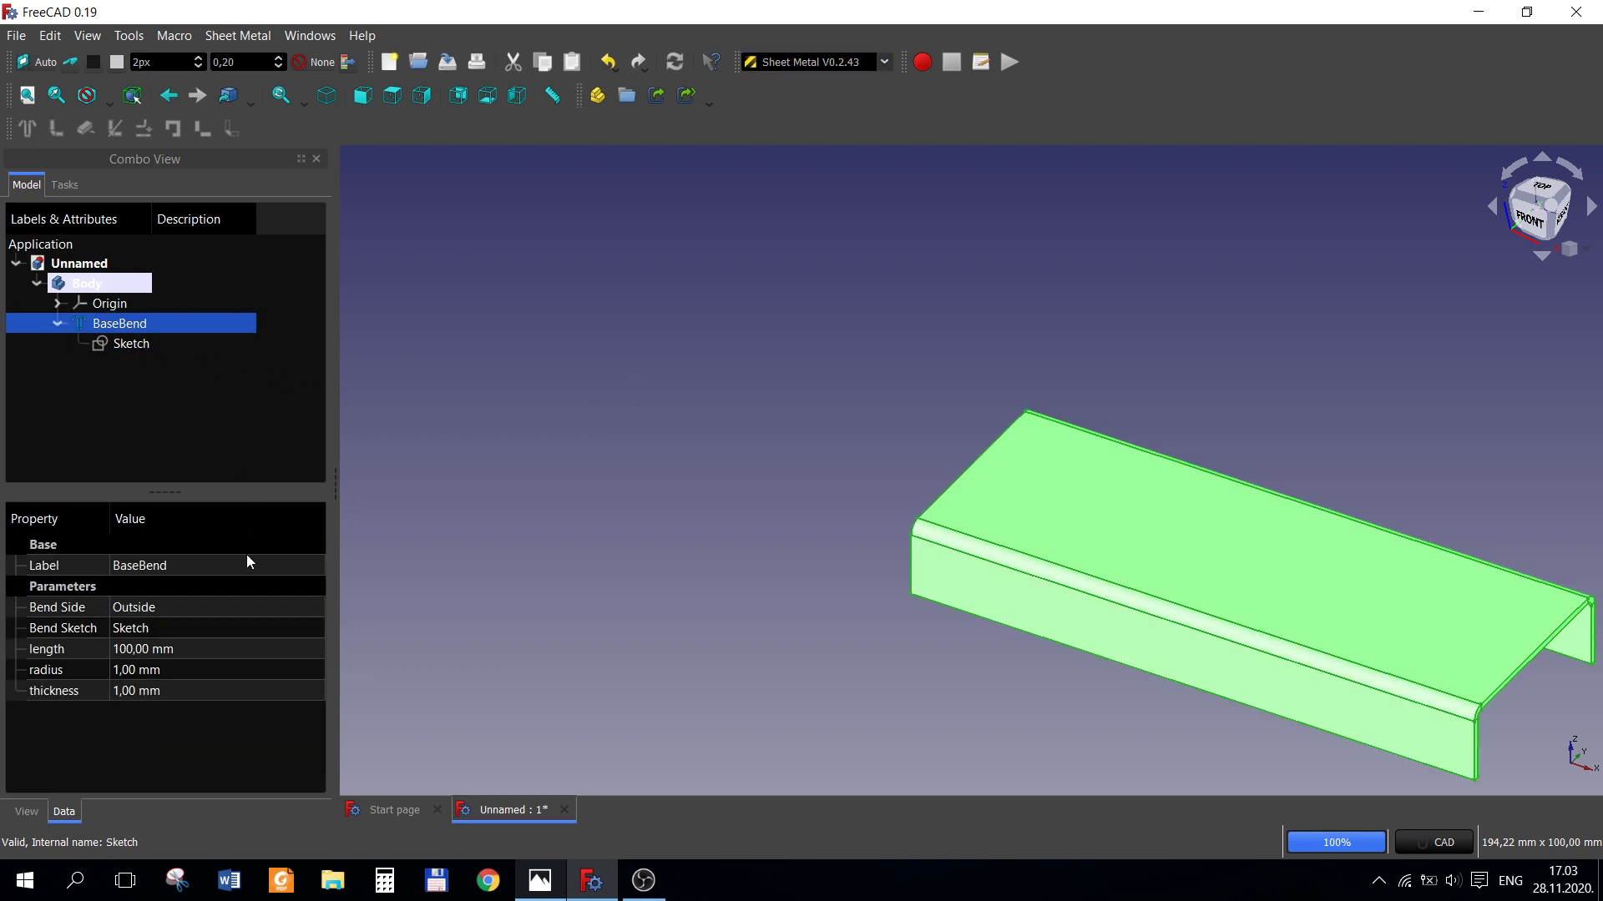
left_click(156, 655)
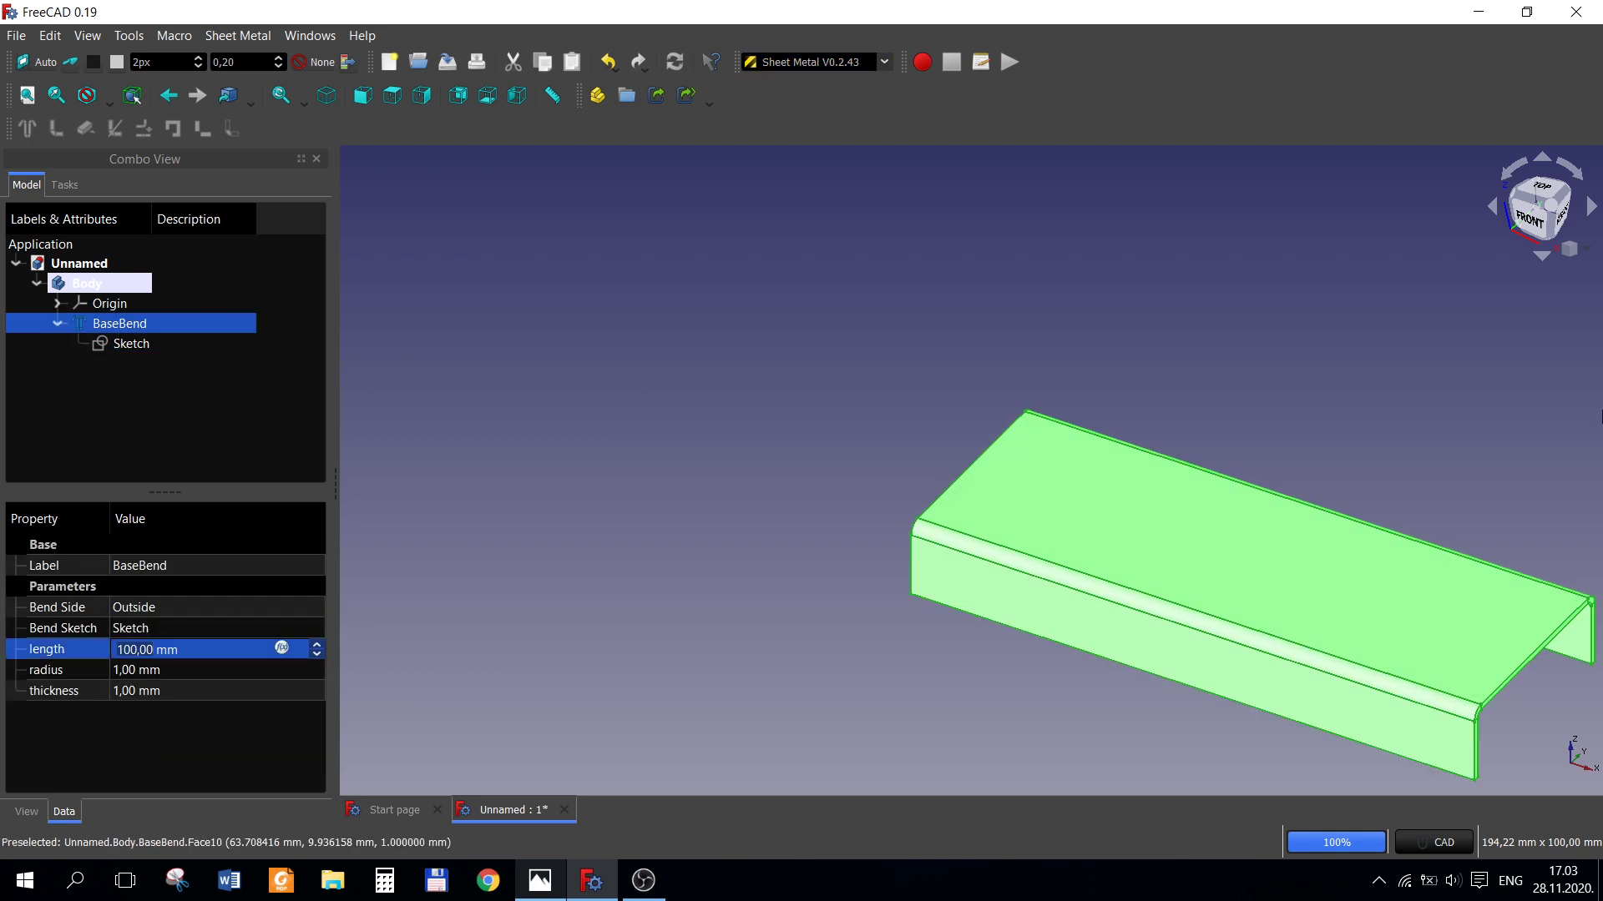
type("30")
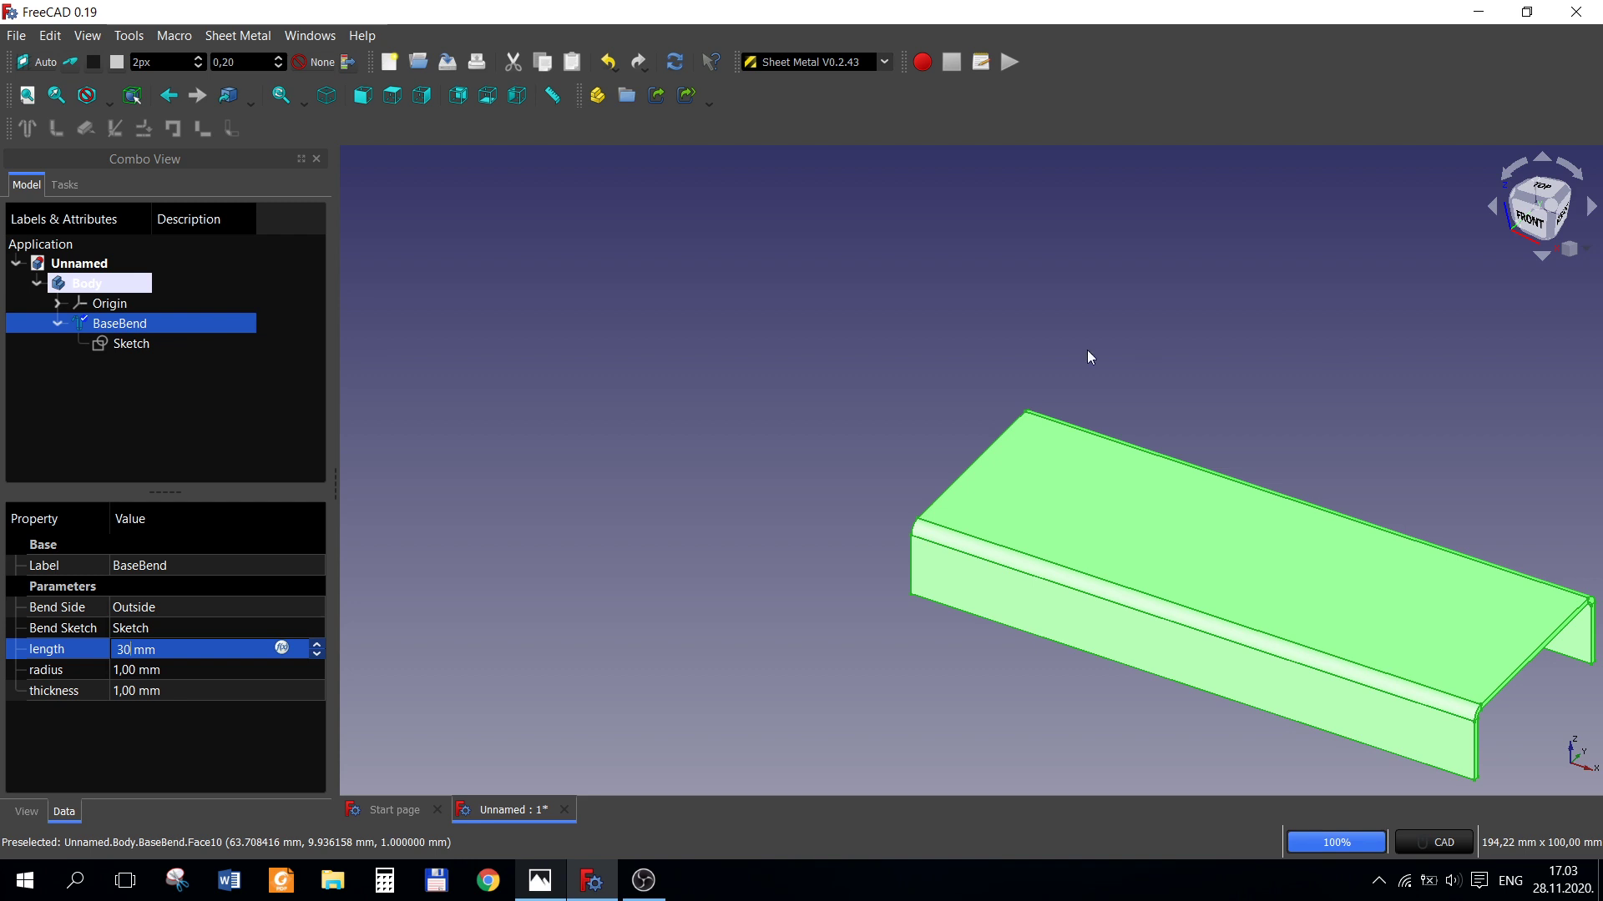
left_click(278, 673)
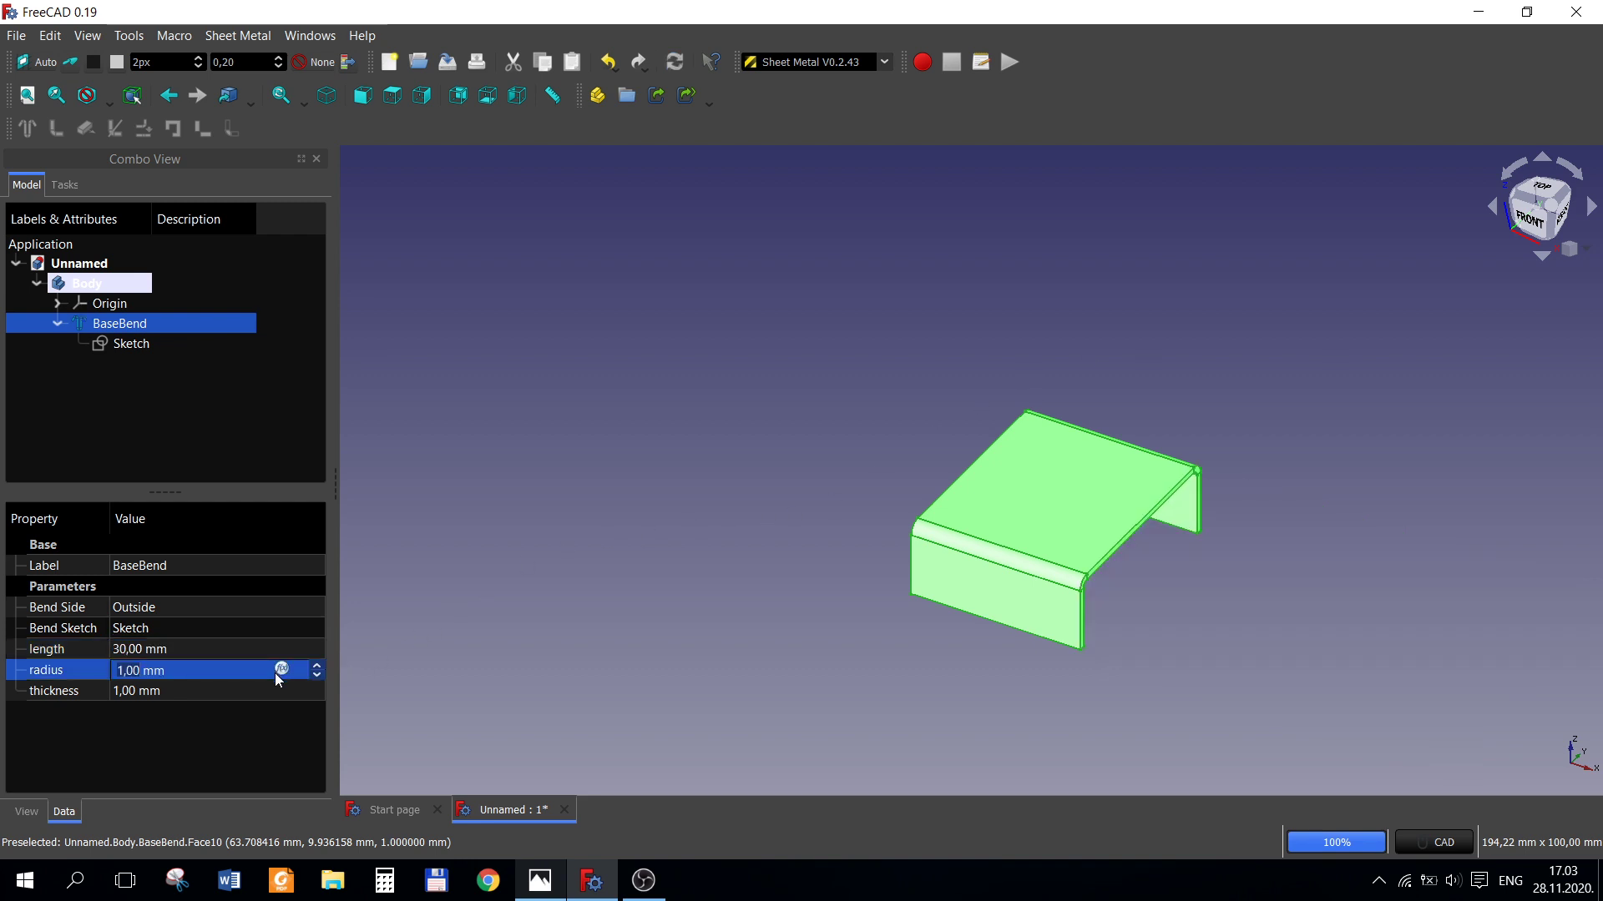
type("0,5")
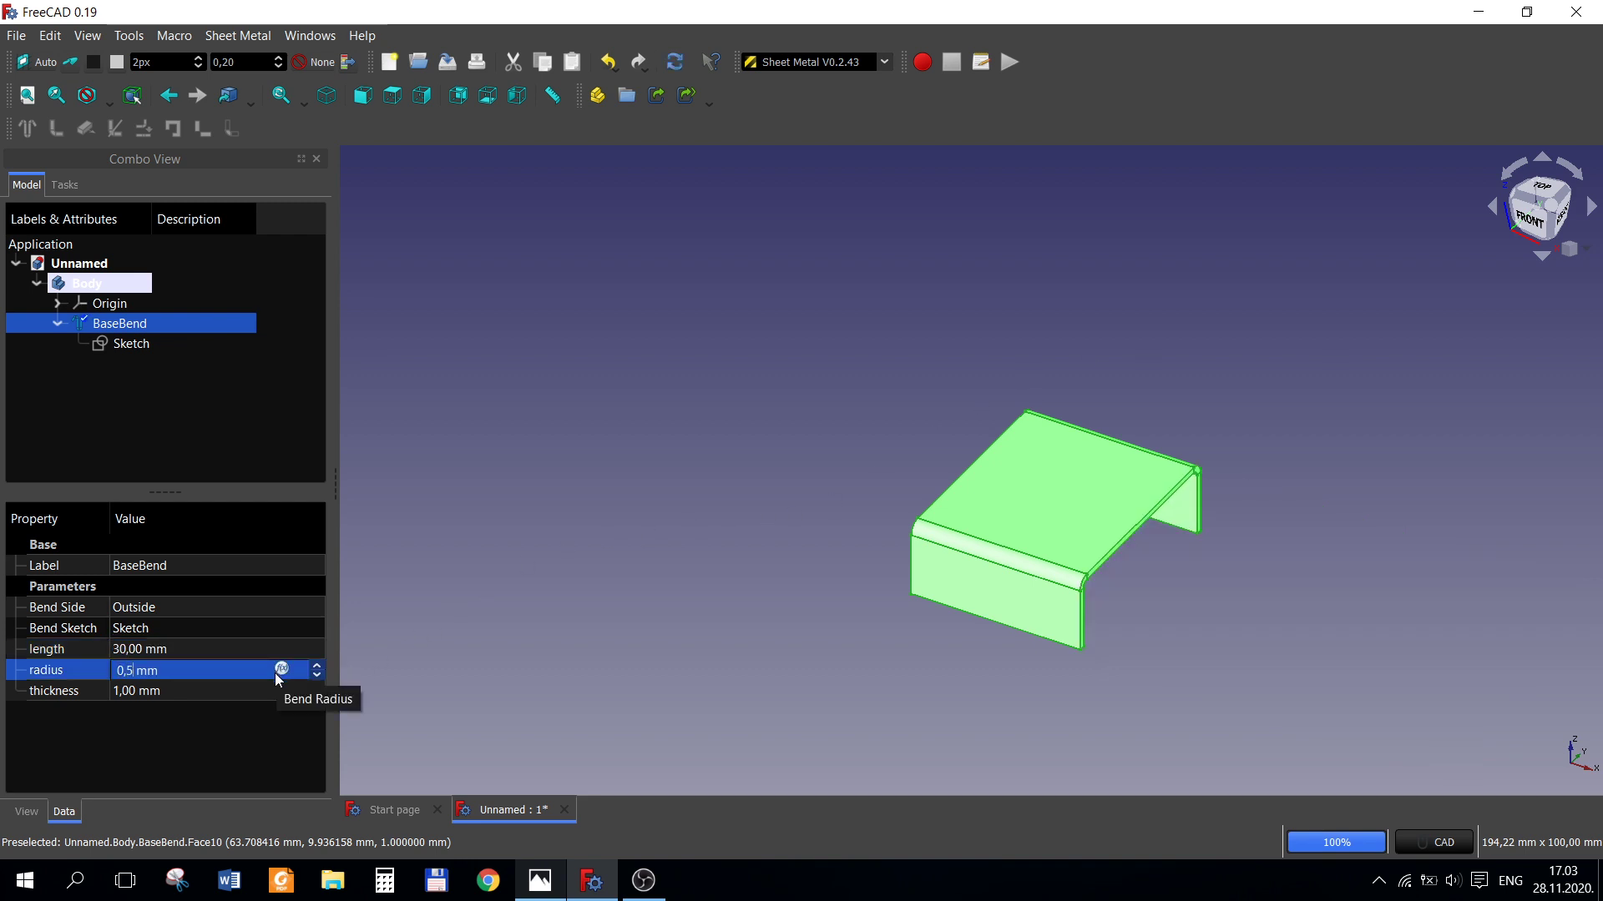
left_click(168, 691)
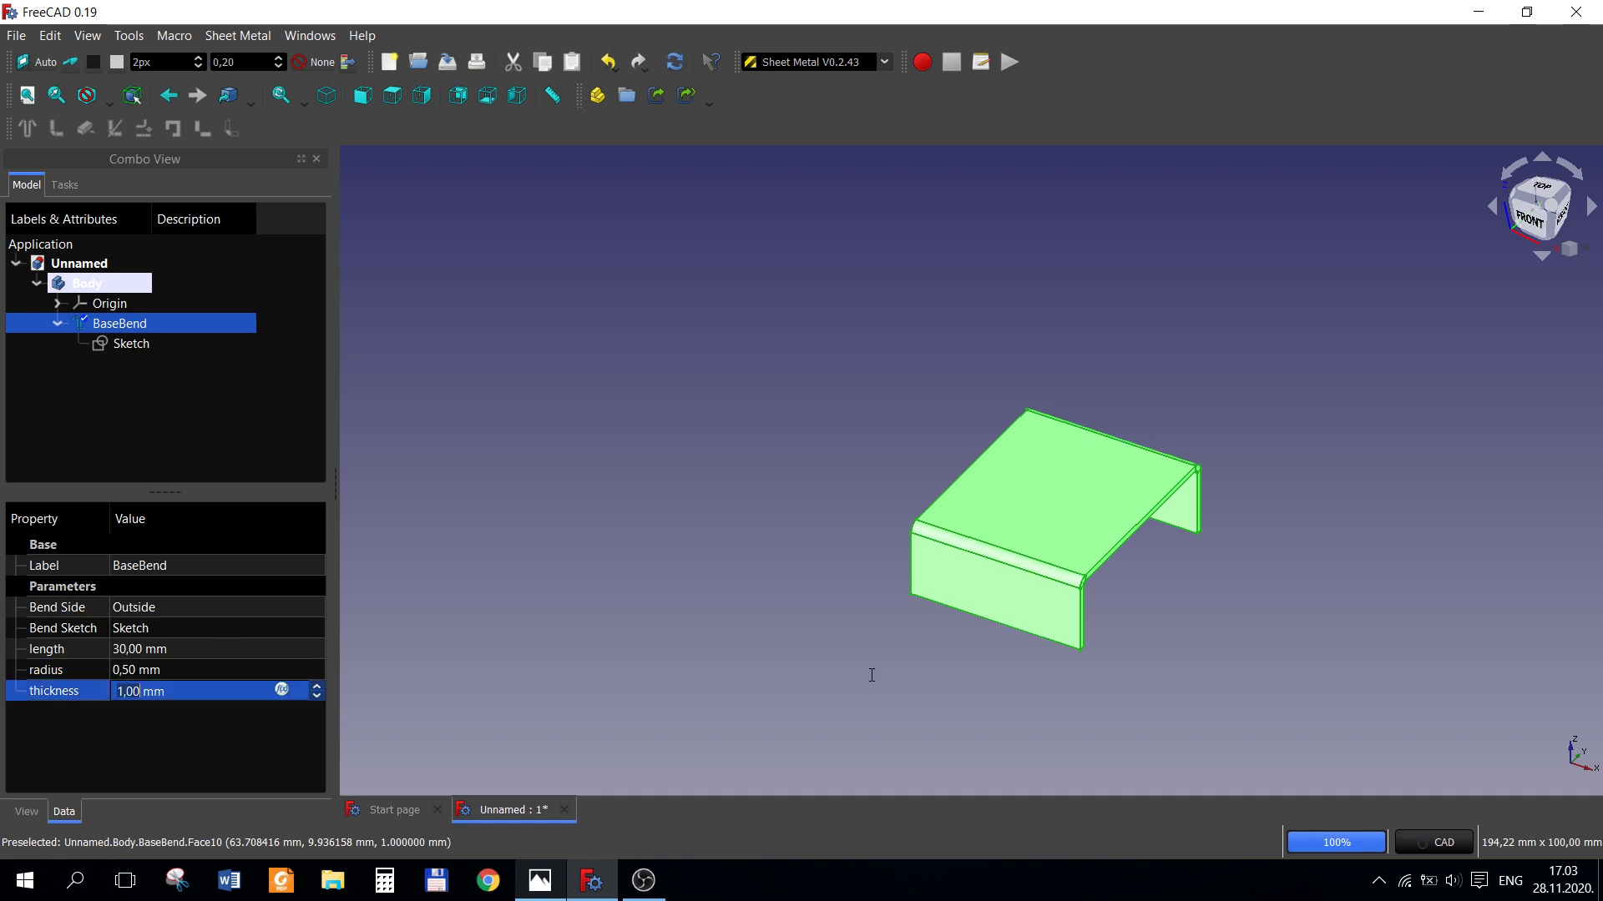
type("0")
left_click(559, 579)
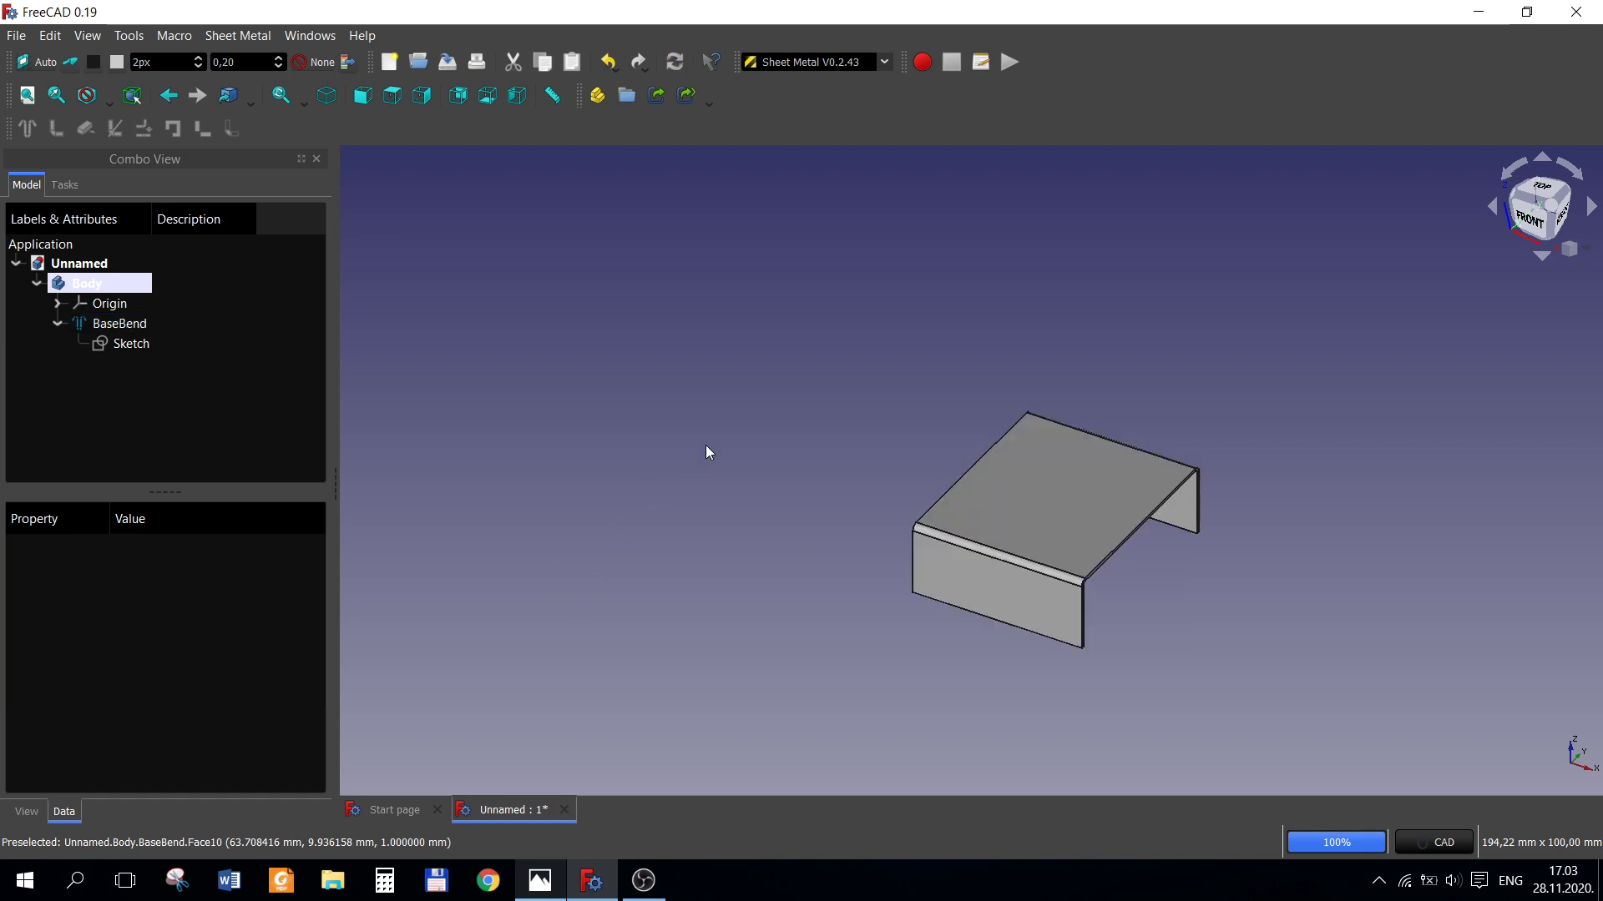
left_click(558, 889)
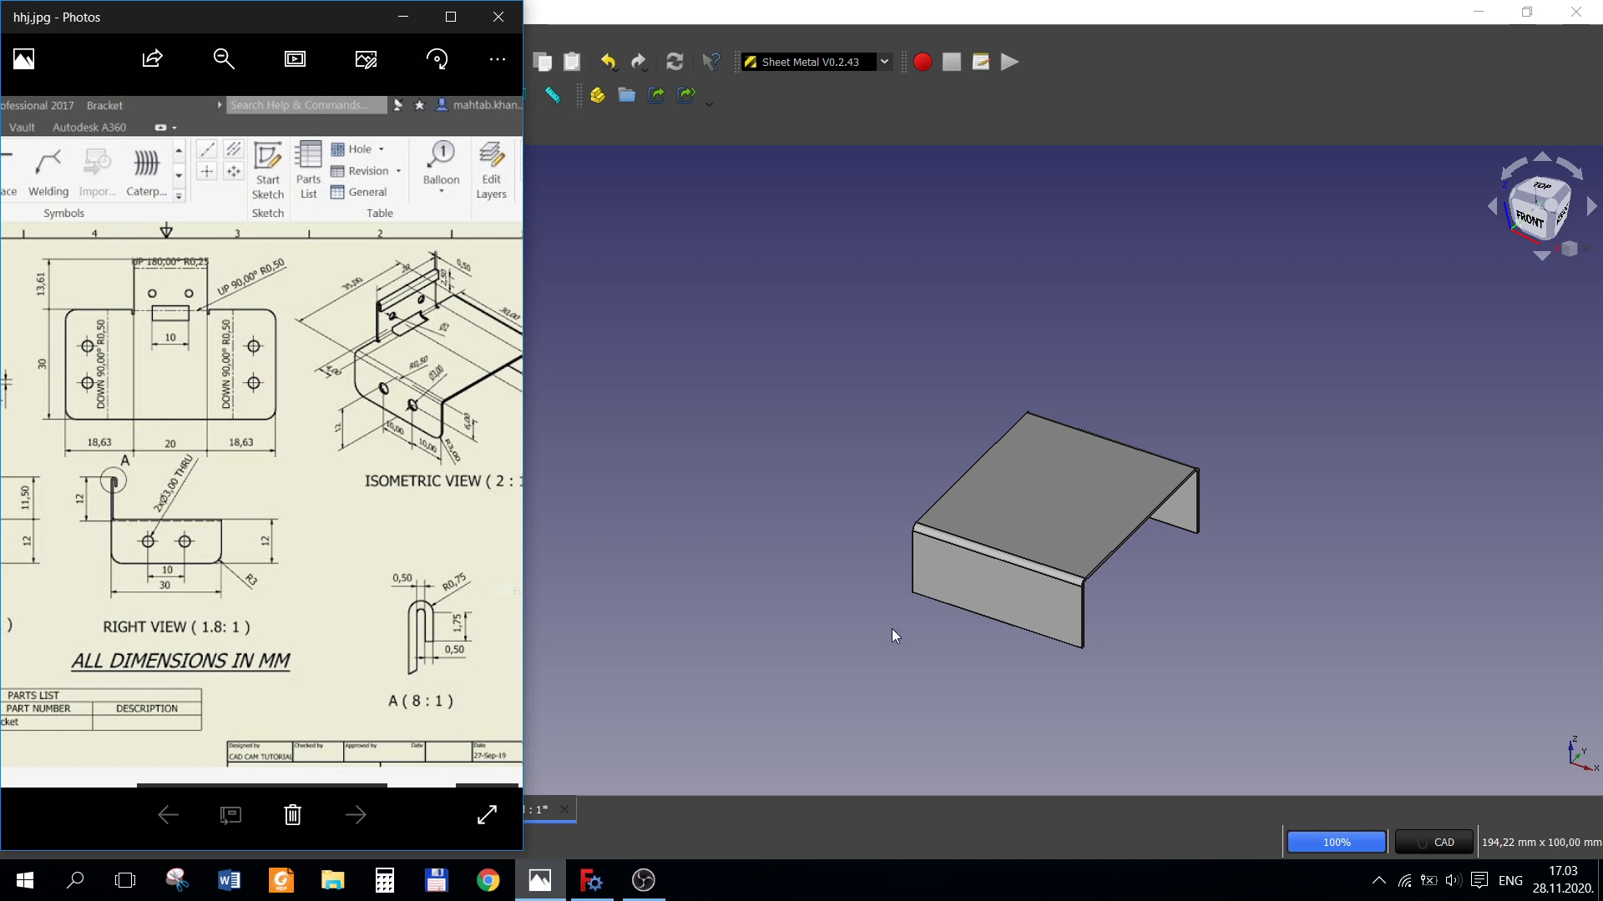
scroll(950, 633, "down", 2)
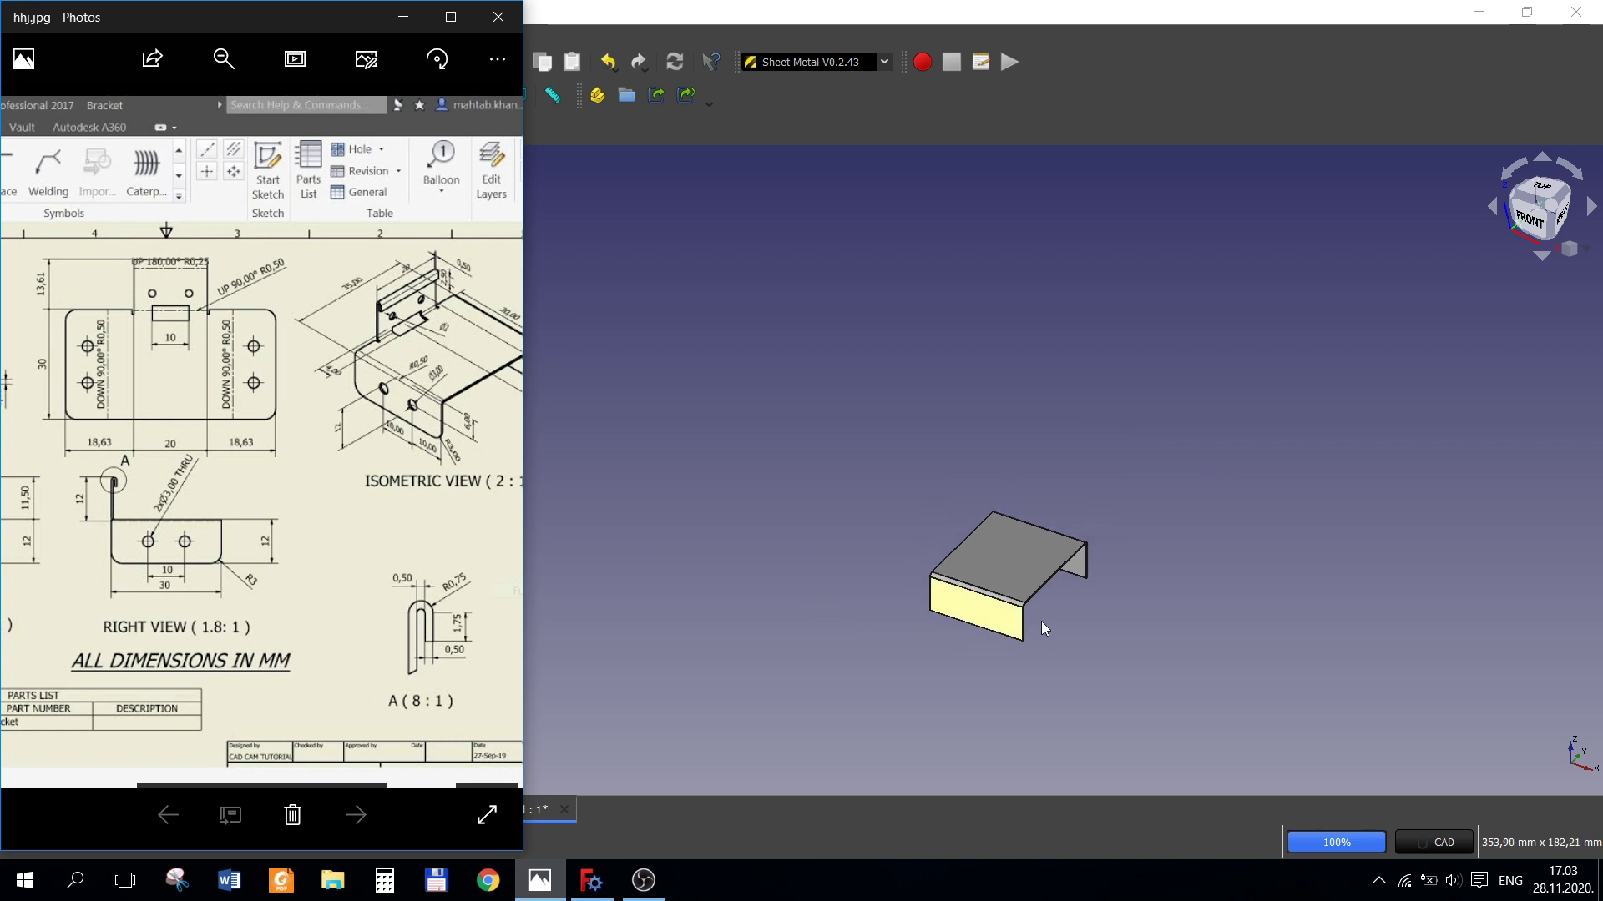
scroll(1040, 621, "up", 4)
left_click(659, 583)
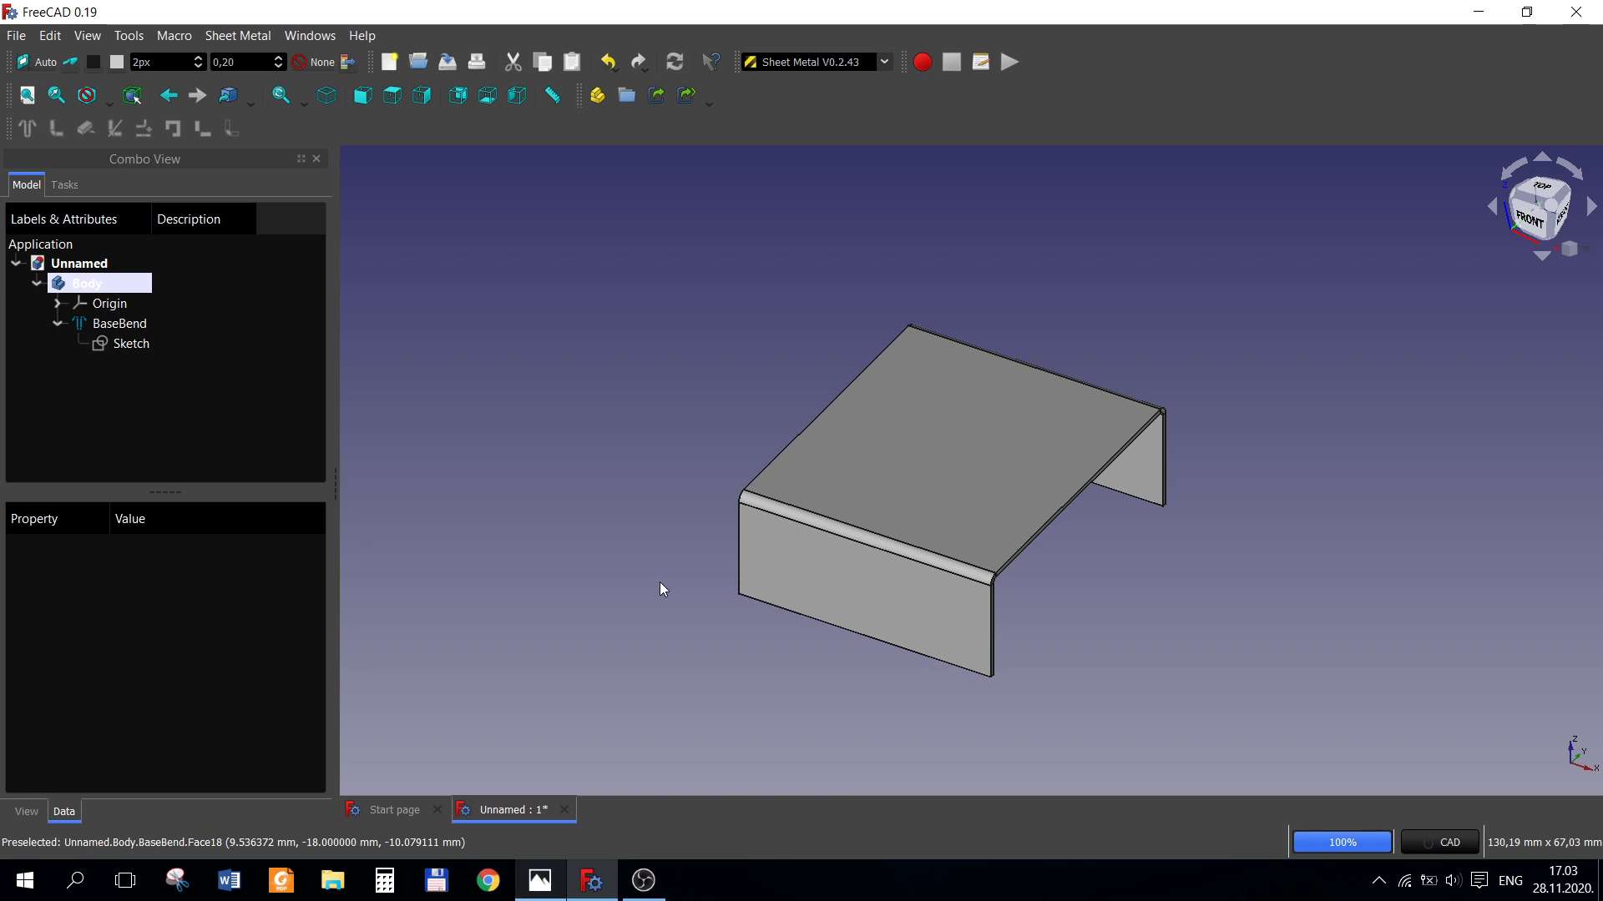
- Switch the draw style to Wireframe and select the BaseBend feature
left_click(108, 100)
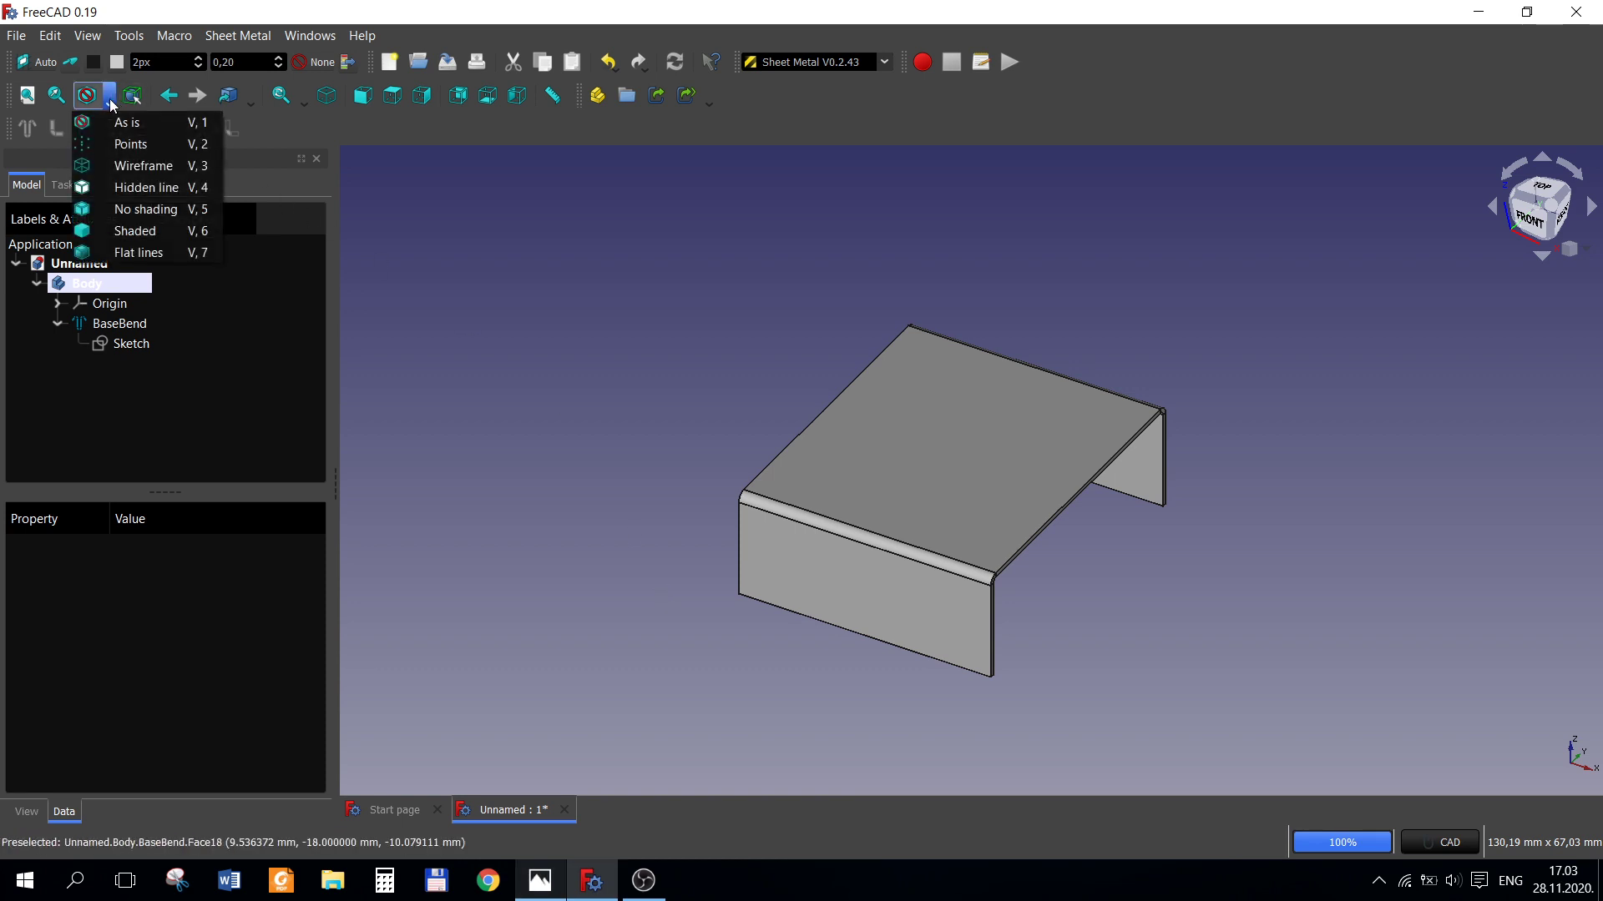
left_click(144, 165)
scroll(763, 614, "down", 3)
scroll(763, 611, "up", 3)
scroll(763, 611, "up", 2)
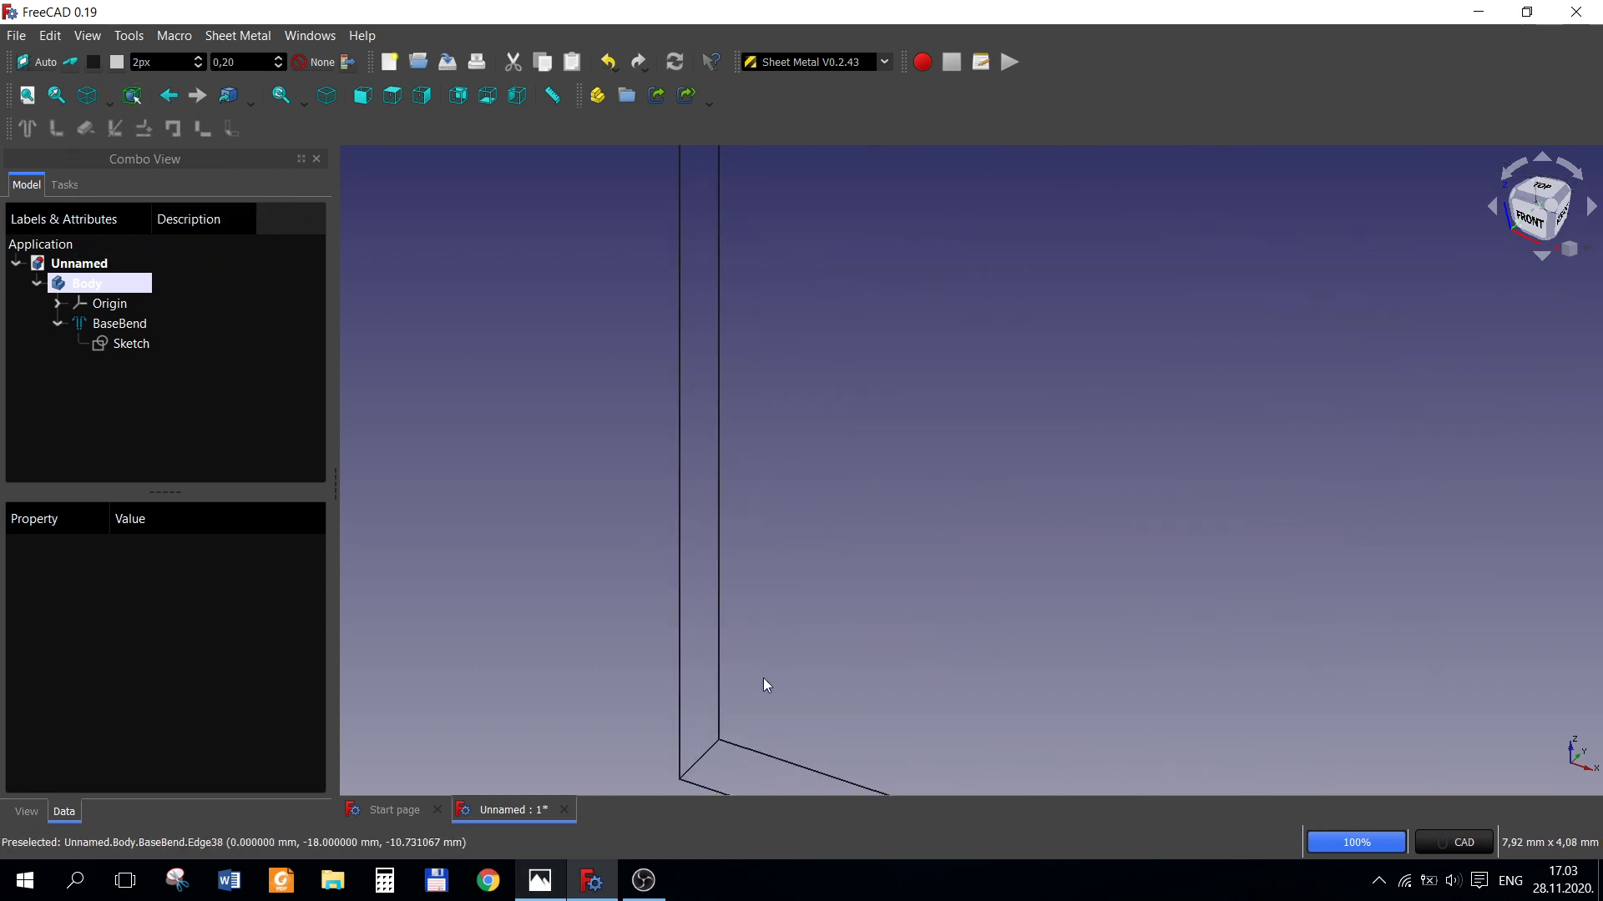
left_click(705, 762)
- Zoom into the bracket corners and select the short diagonal corner edge
scroll(855, 680, "down", 2)
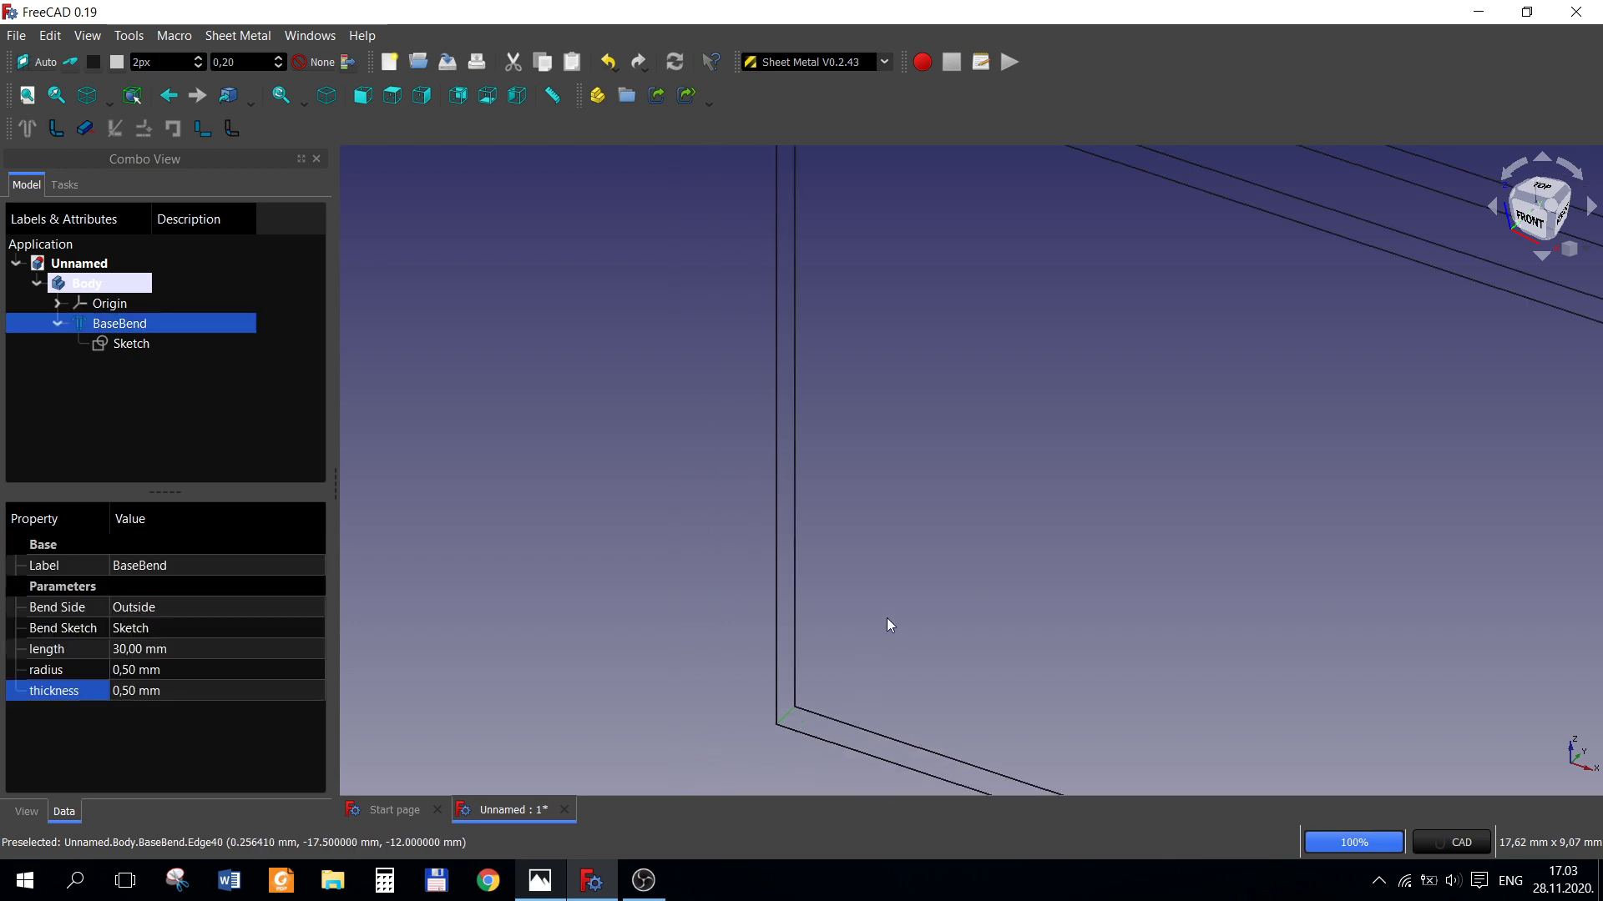
scroll(886, 618, "down", 2)
scroll(1199, 663, "down", 2)
middle_click_drag(1152, 608, 944, 512)
scroll(948, 509, "up", 3)
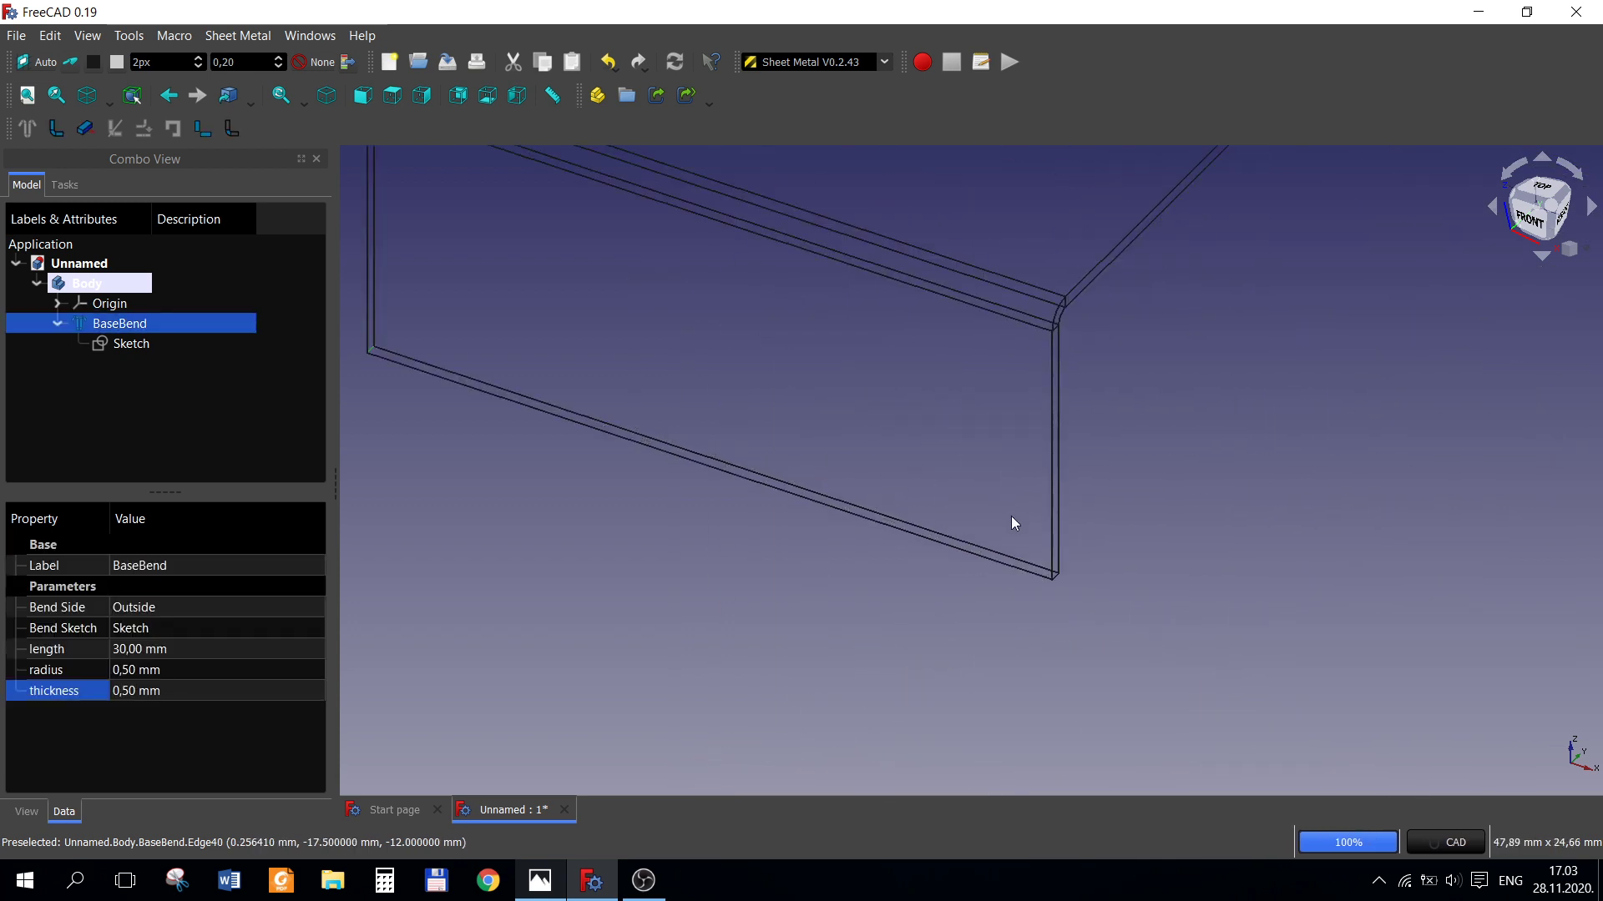
scroll(1013, 526, "up", 2)
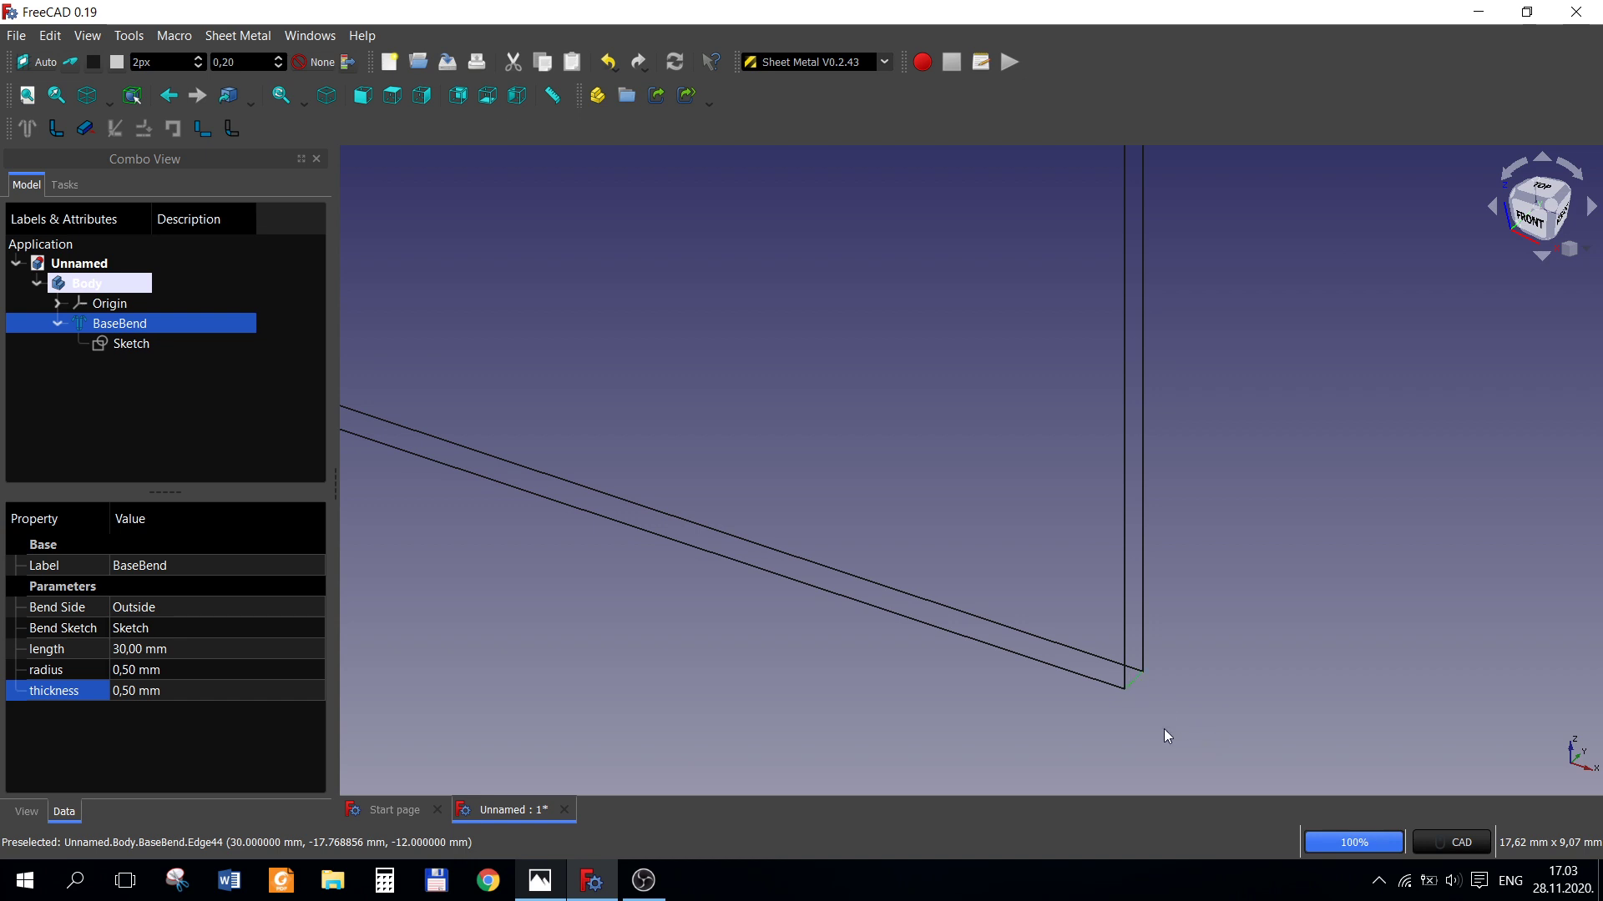
scroll(1164, 728, "down", 3)
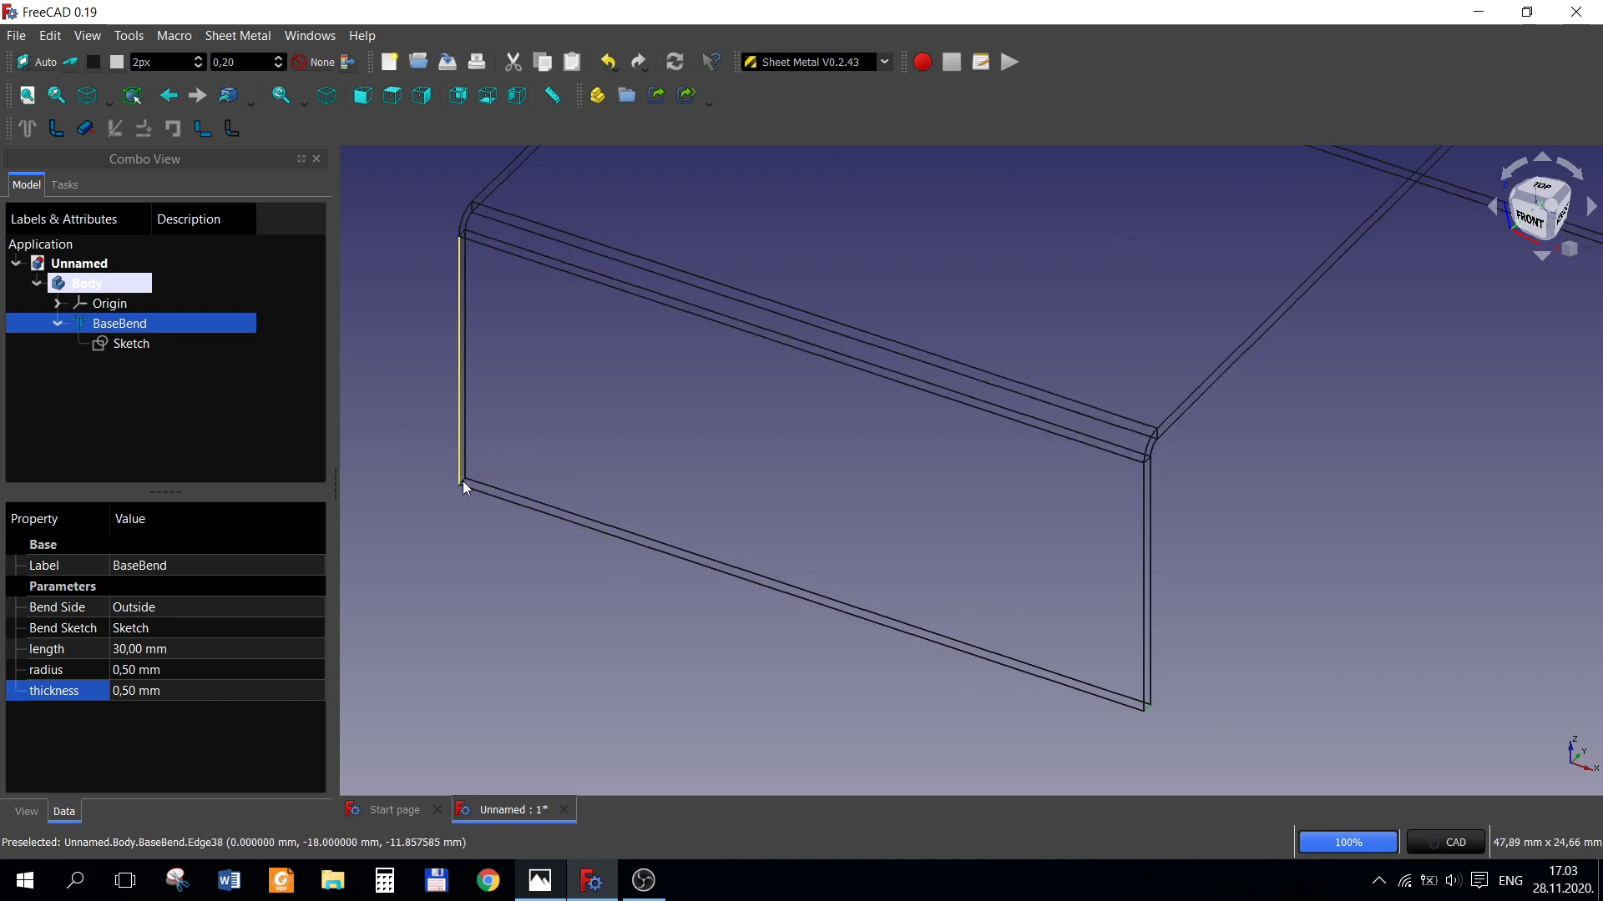
scroll(462, 482, "up", 2)
scroll(476, 491, "up", 2)
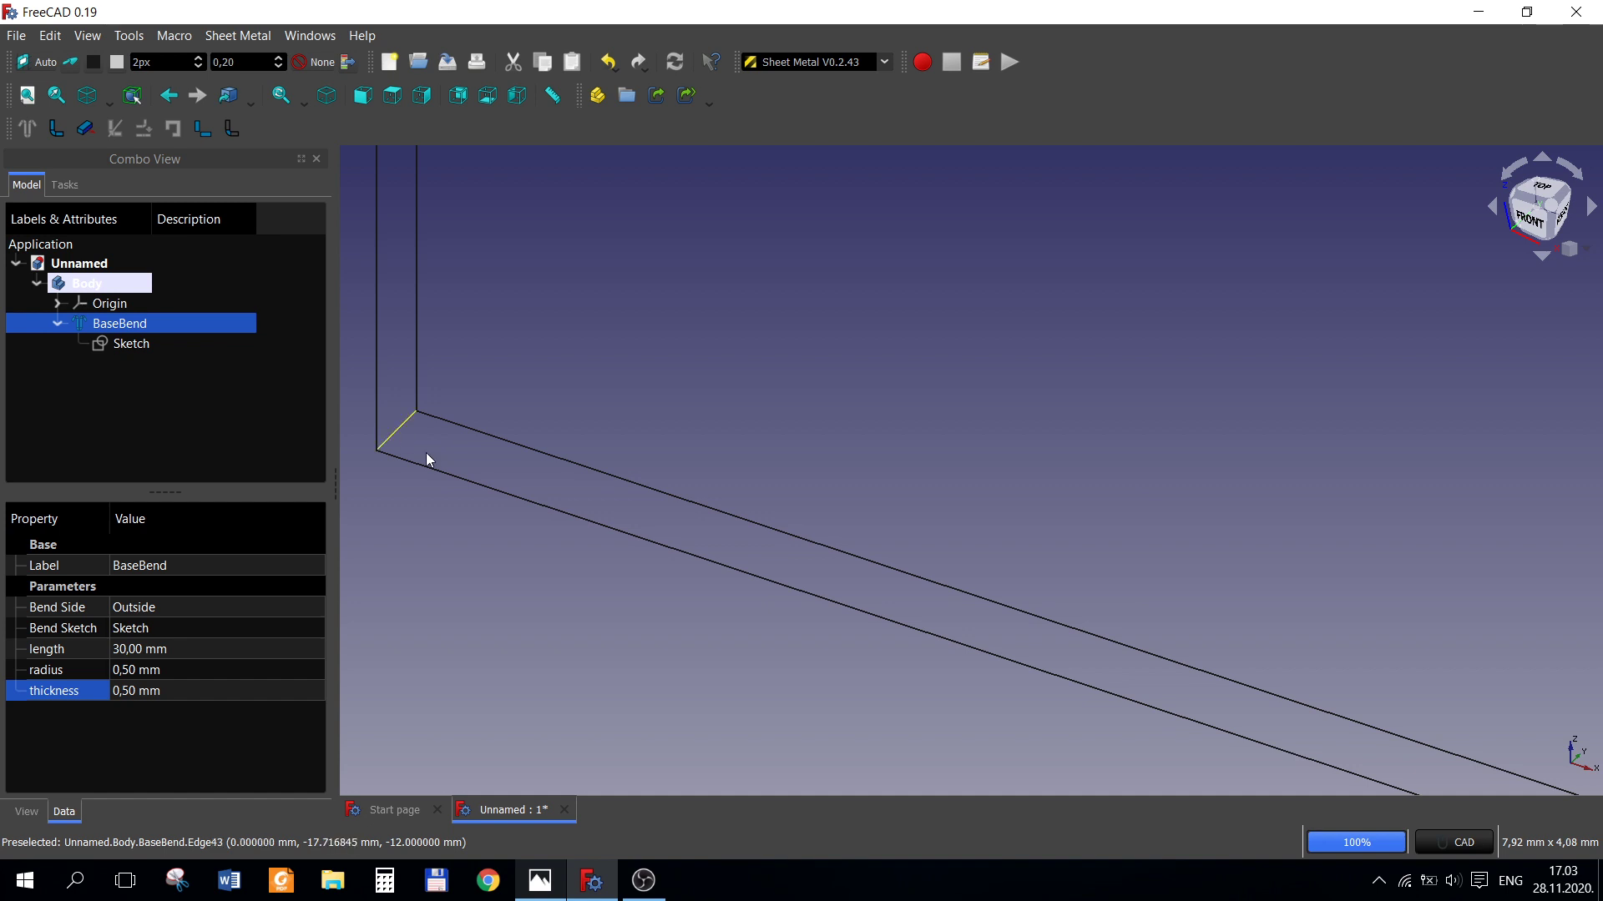
scroll(910, 547, "down", 1)
scroll(1044, 526, "down", 4)
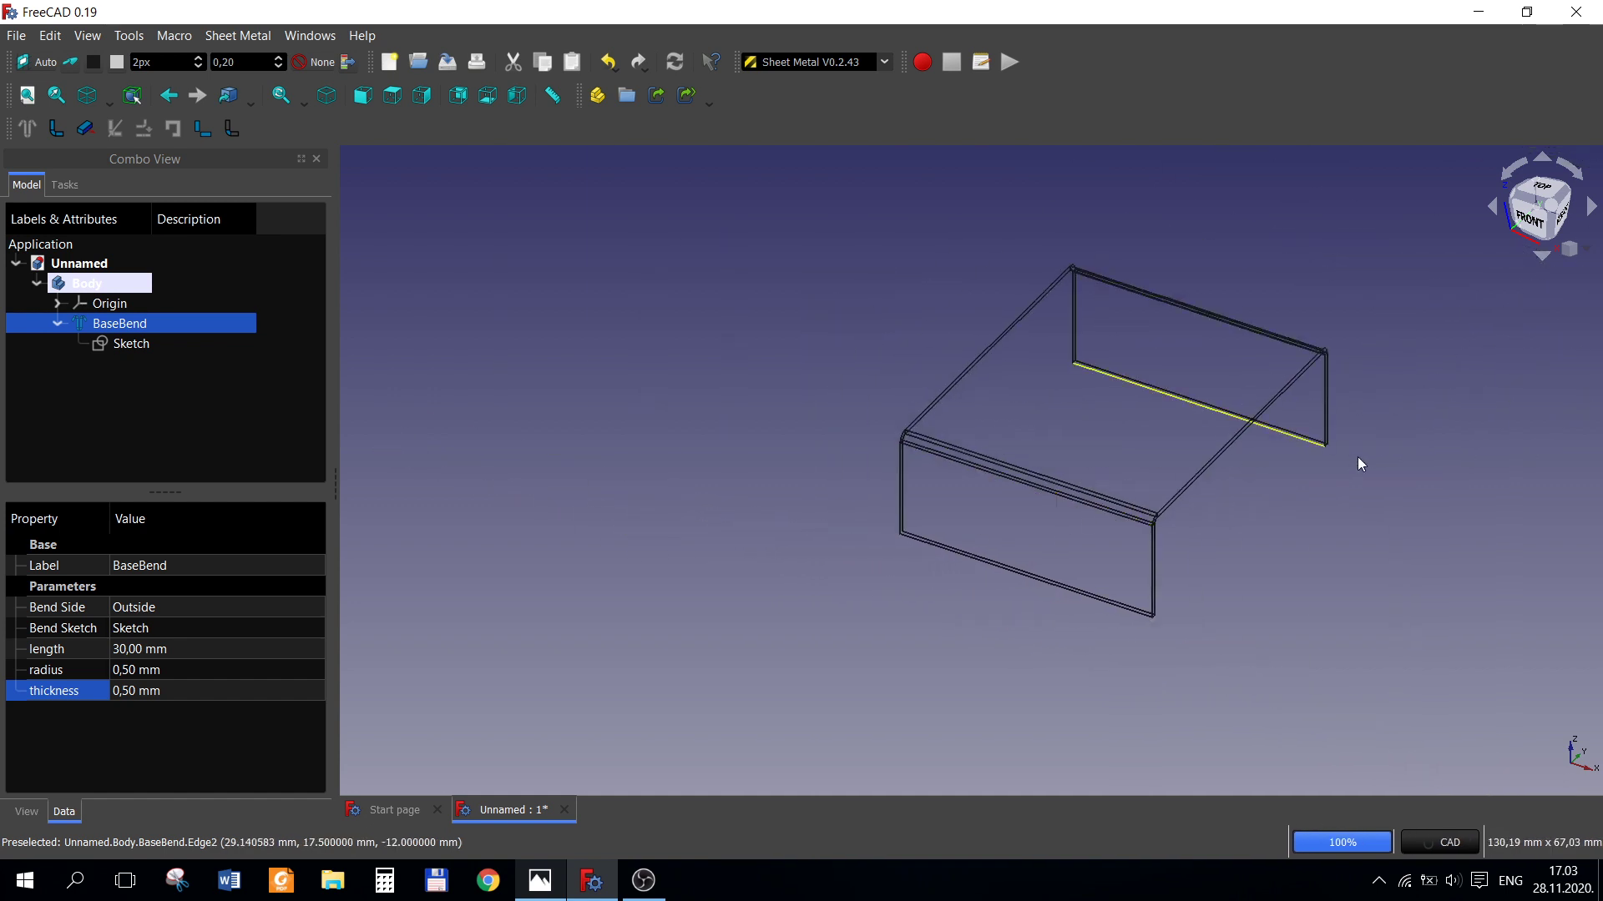
scroll(1191, 417, "up", 2)
scroll(1303, 402, "up", 1)
scroll(1382, 428, "up", 1)
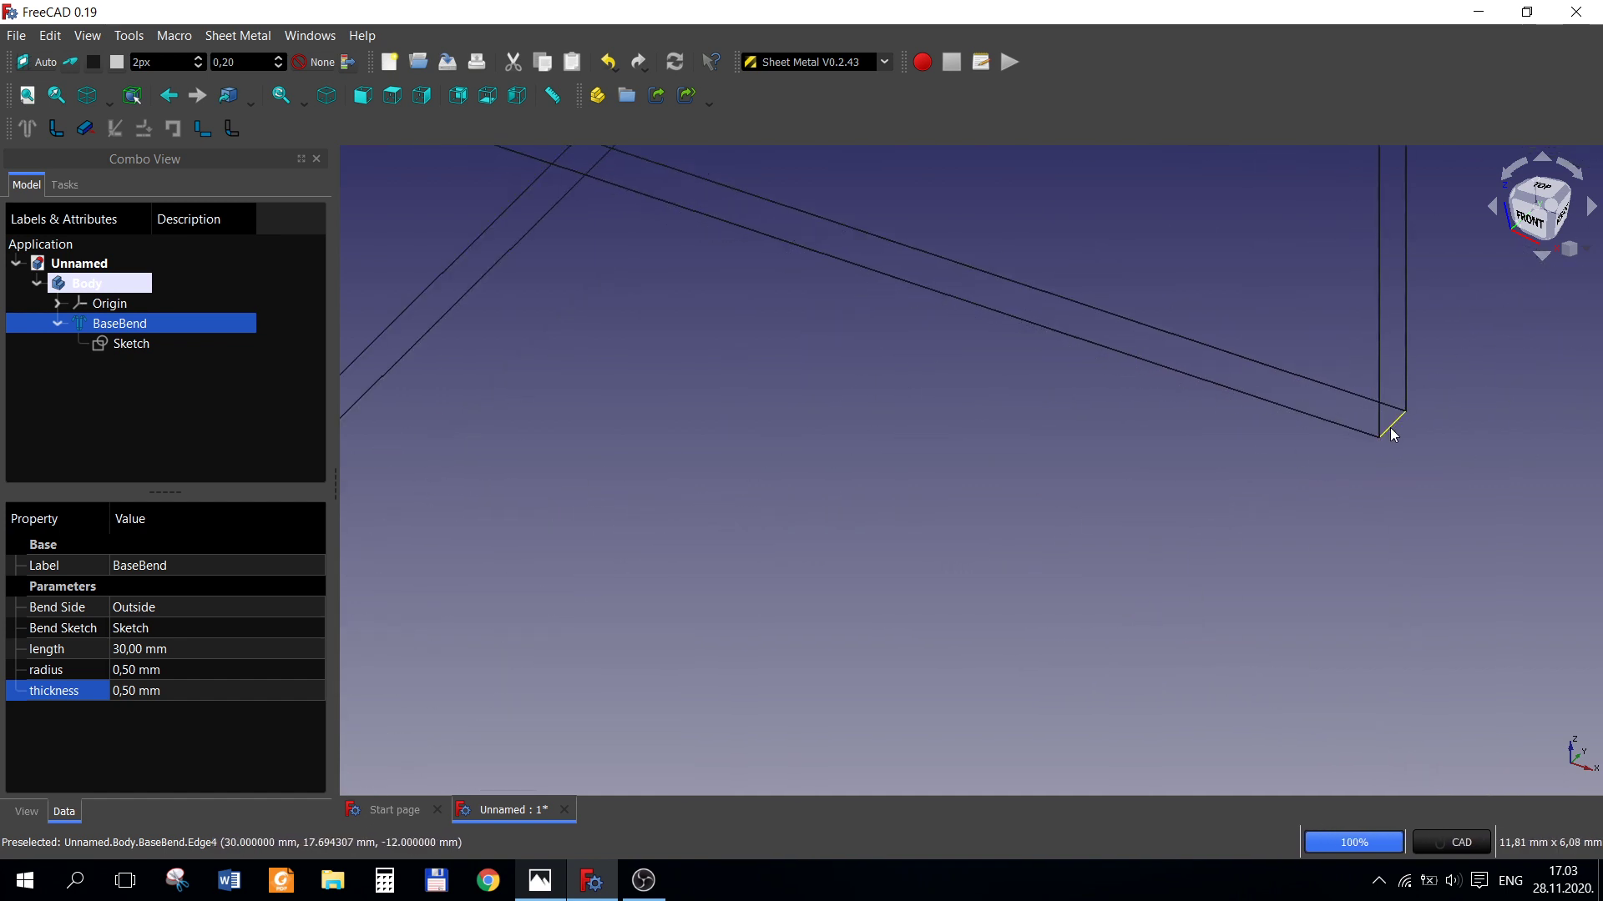
scroll(866, 605, "down", 3)
scroll(509, 458, "down", 2)
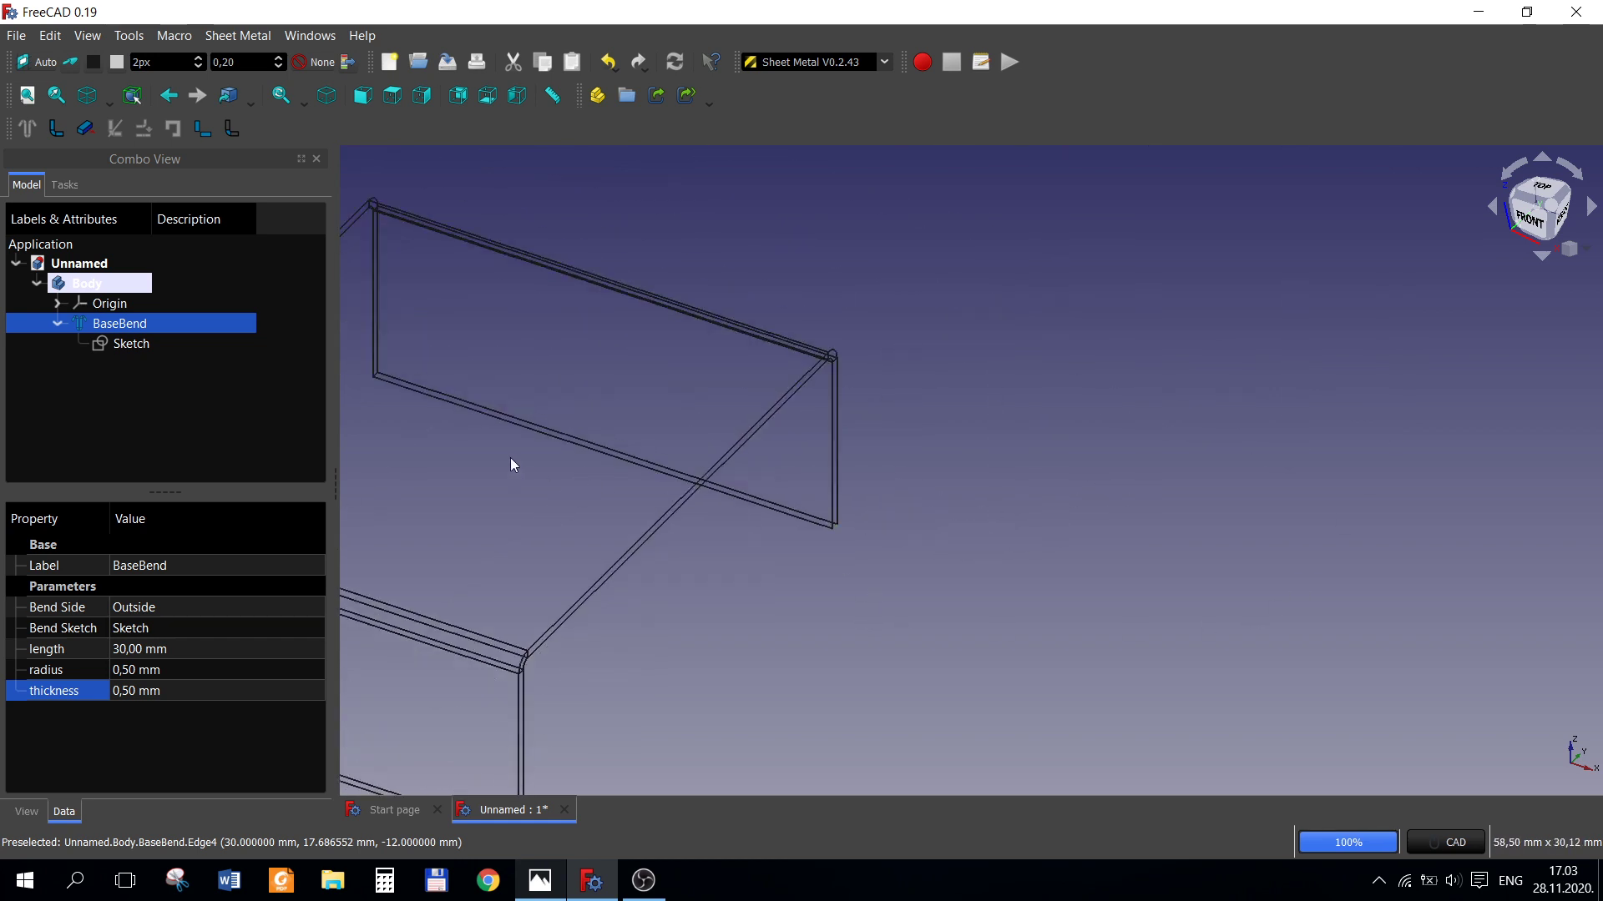
scroll(437, 428, "down", 1)
scroll(438, 412, "up", 3)
scroll(439, 339, "up", 2)
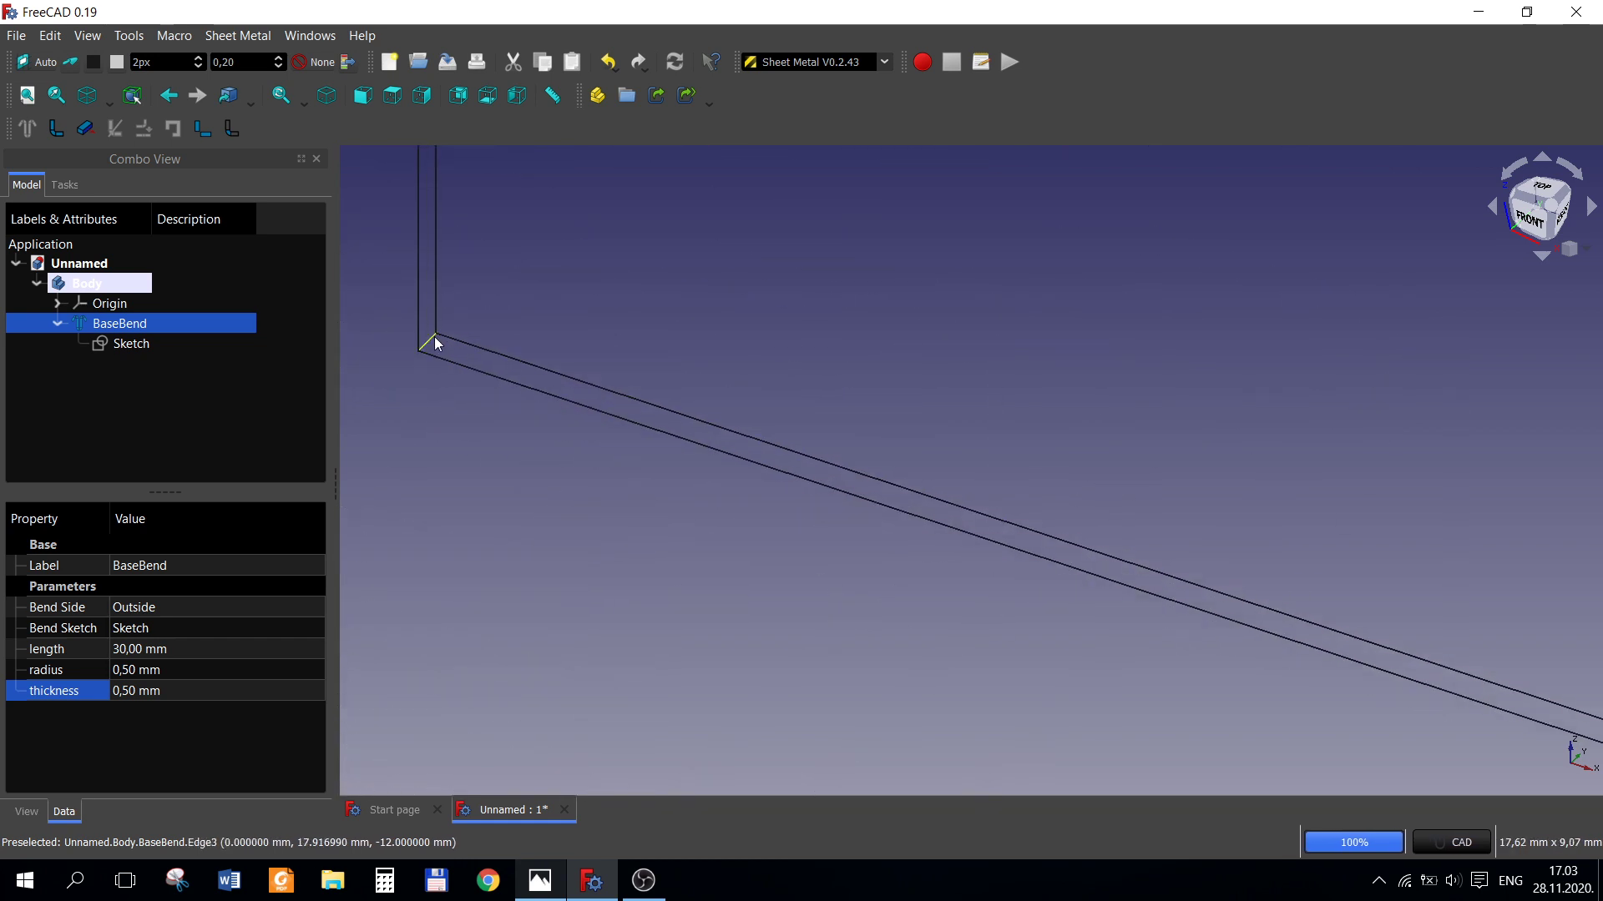
left_click(433, 338)
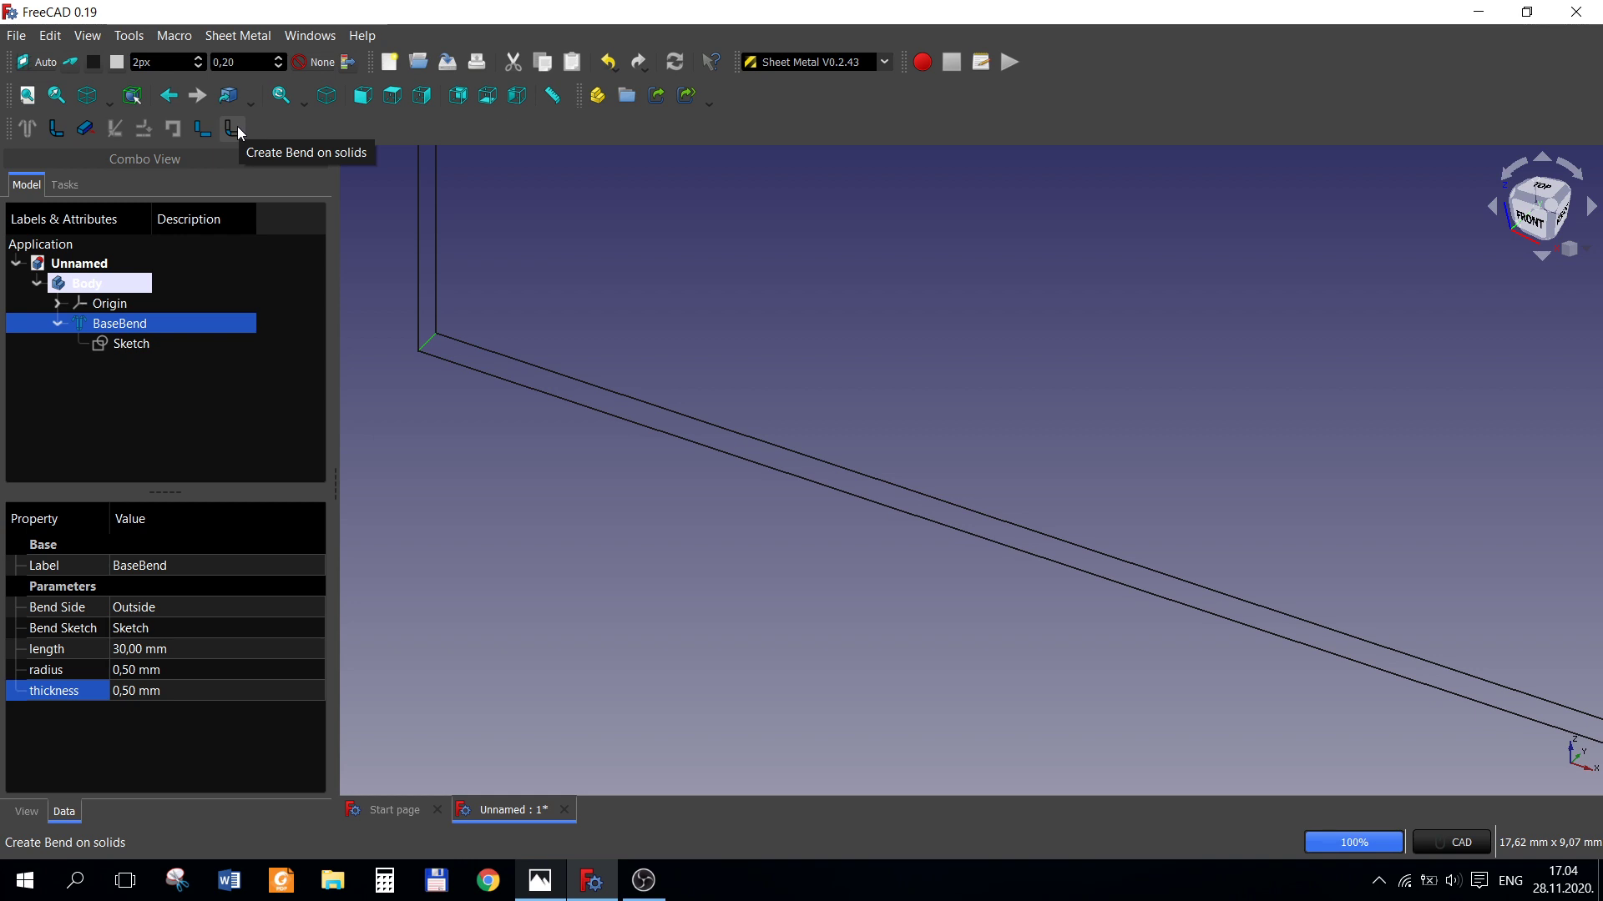
- Switch to Part Design and fillet the selected corner edge with a 3 mm radius
left_click(884, 63)
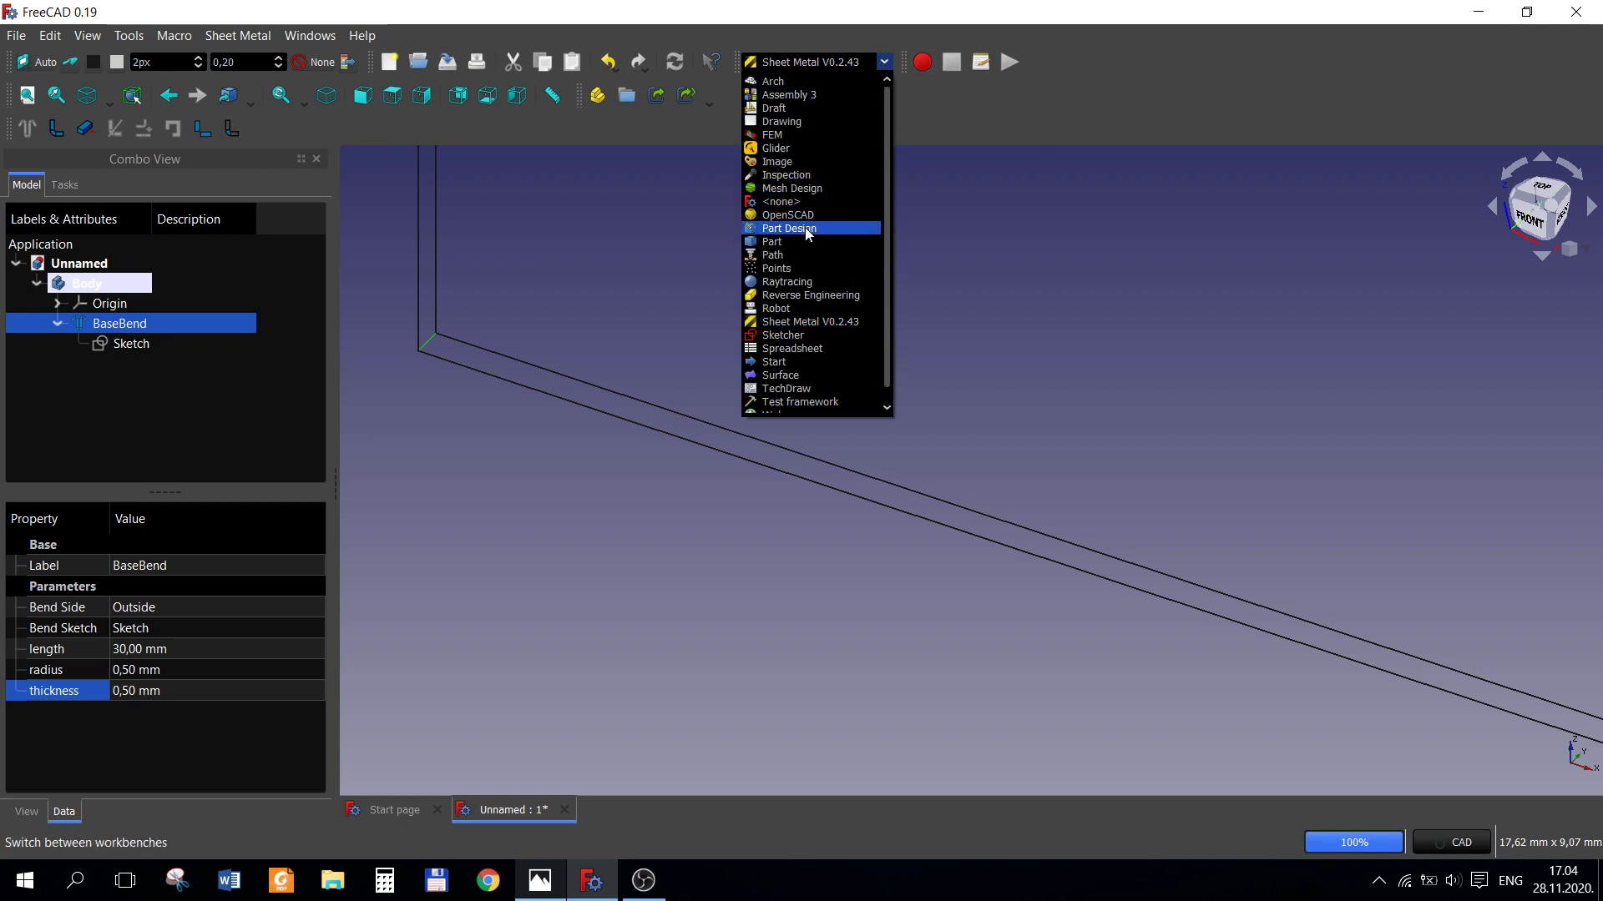
left_click(806, 229)
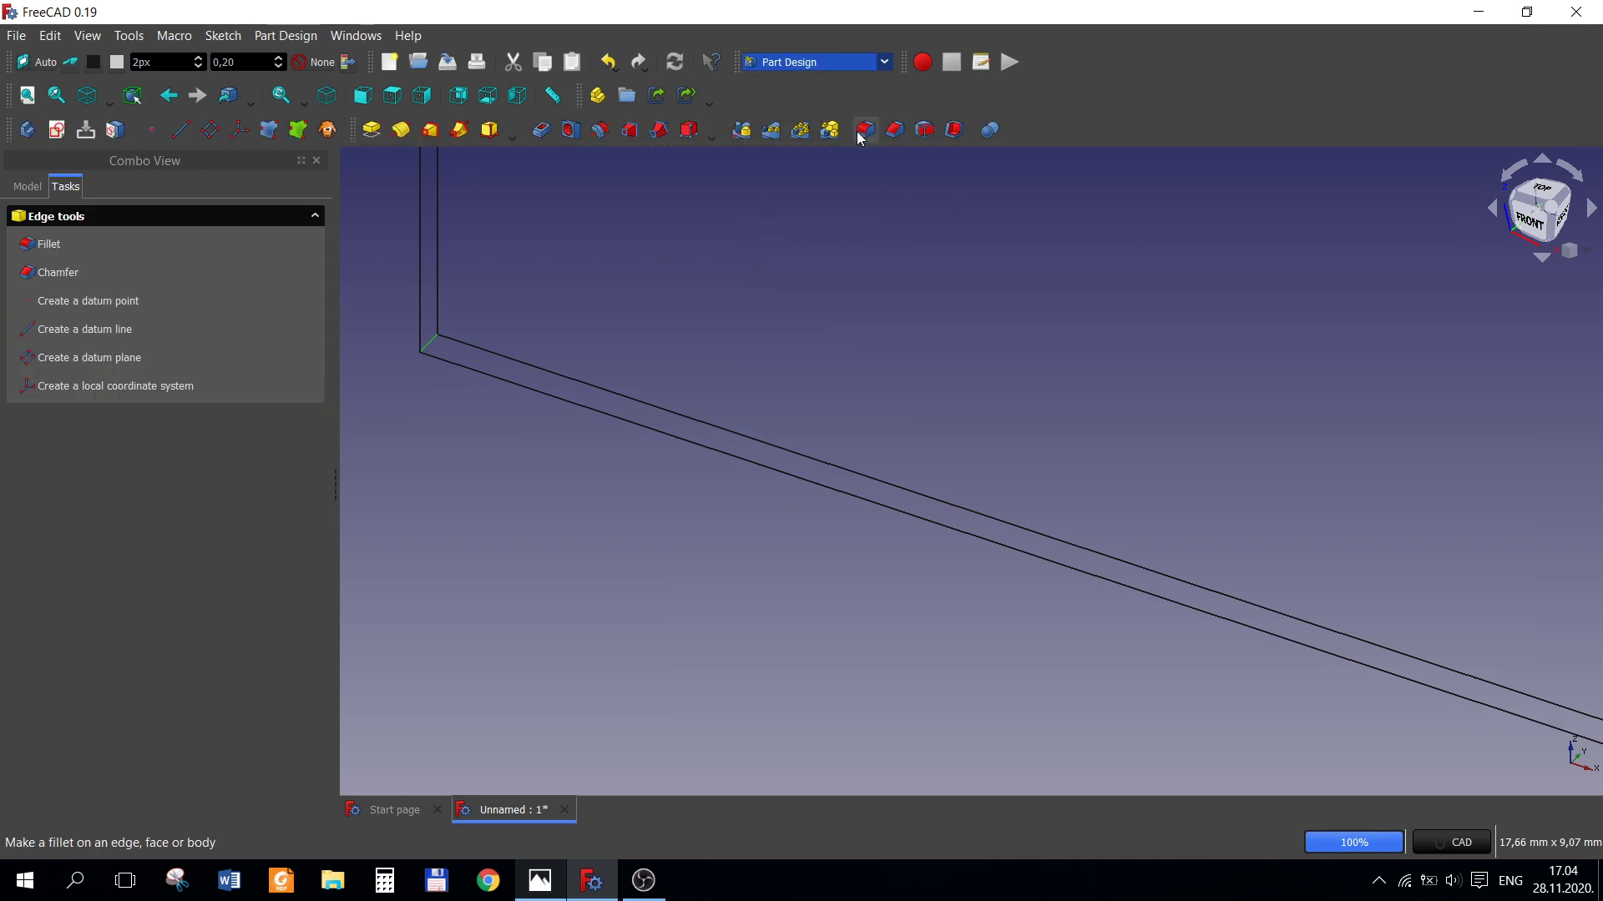
left_click(540, 880)
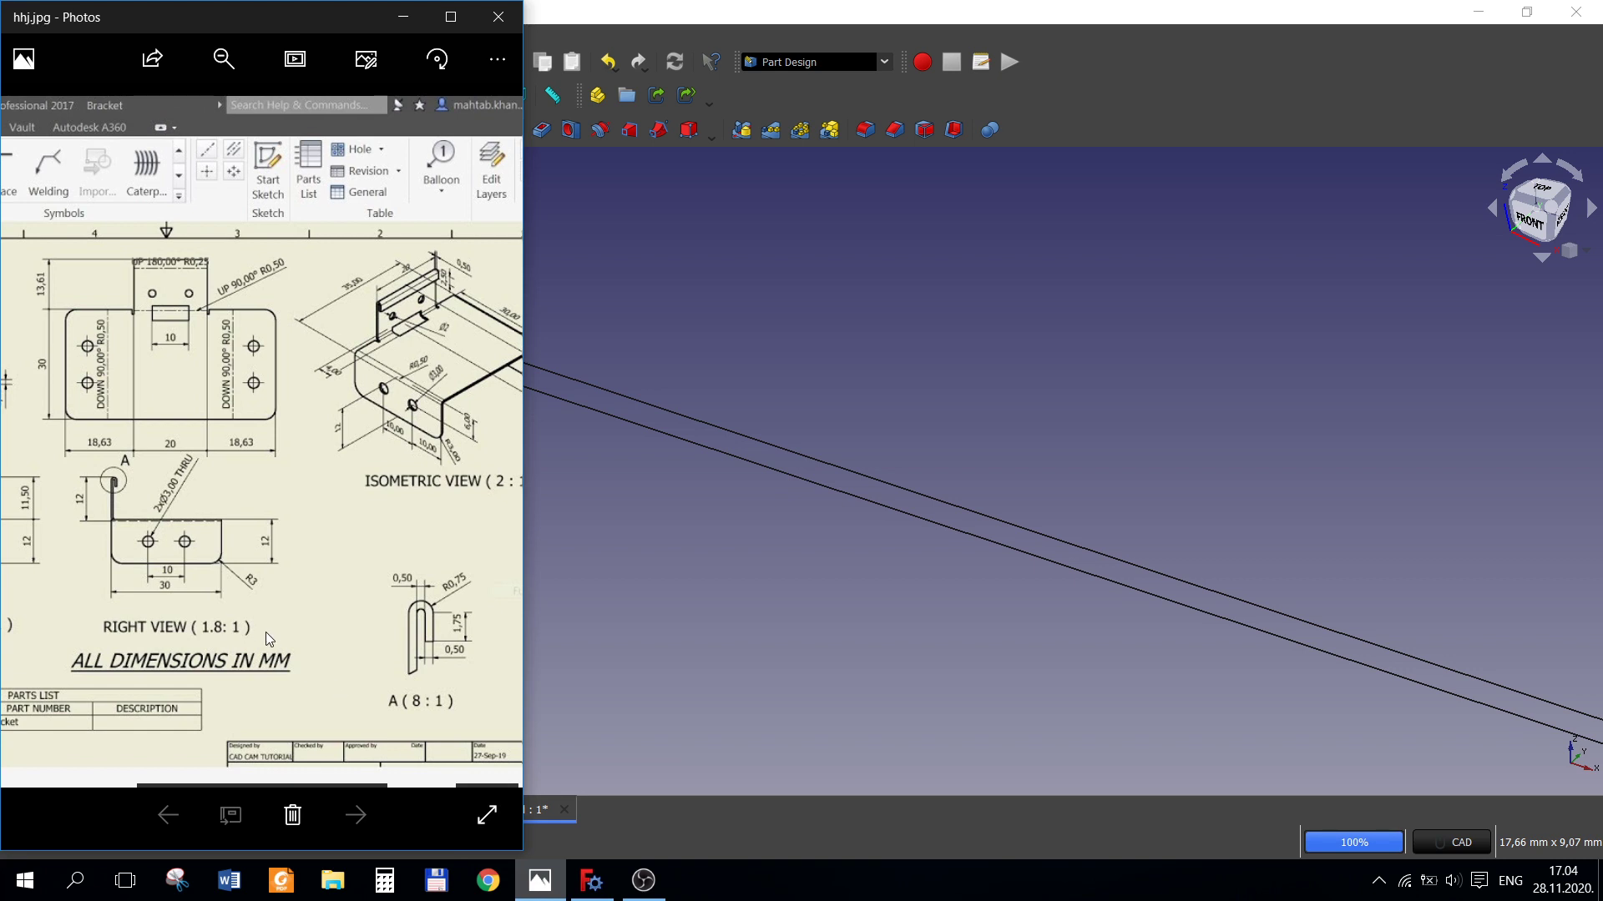
left_click(591, 880)
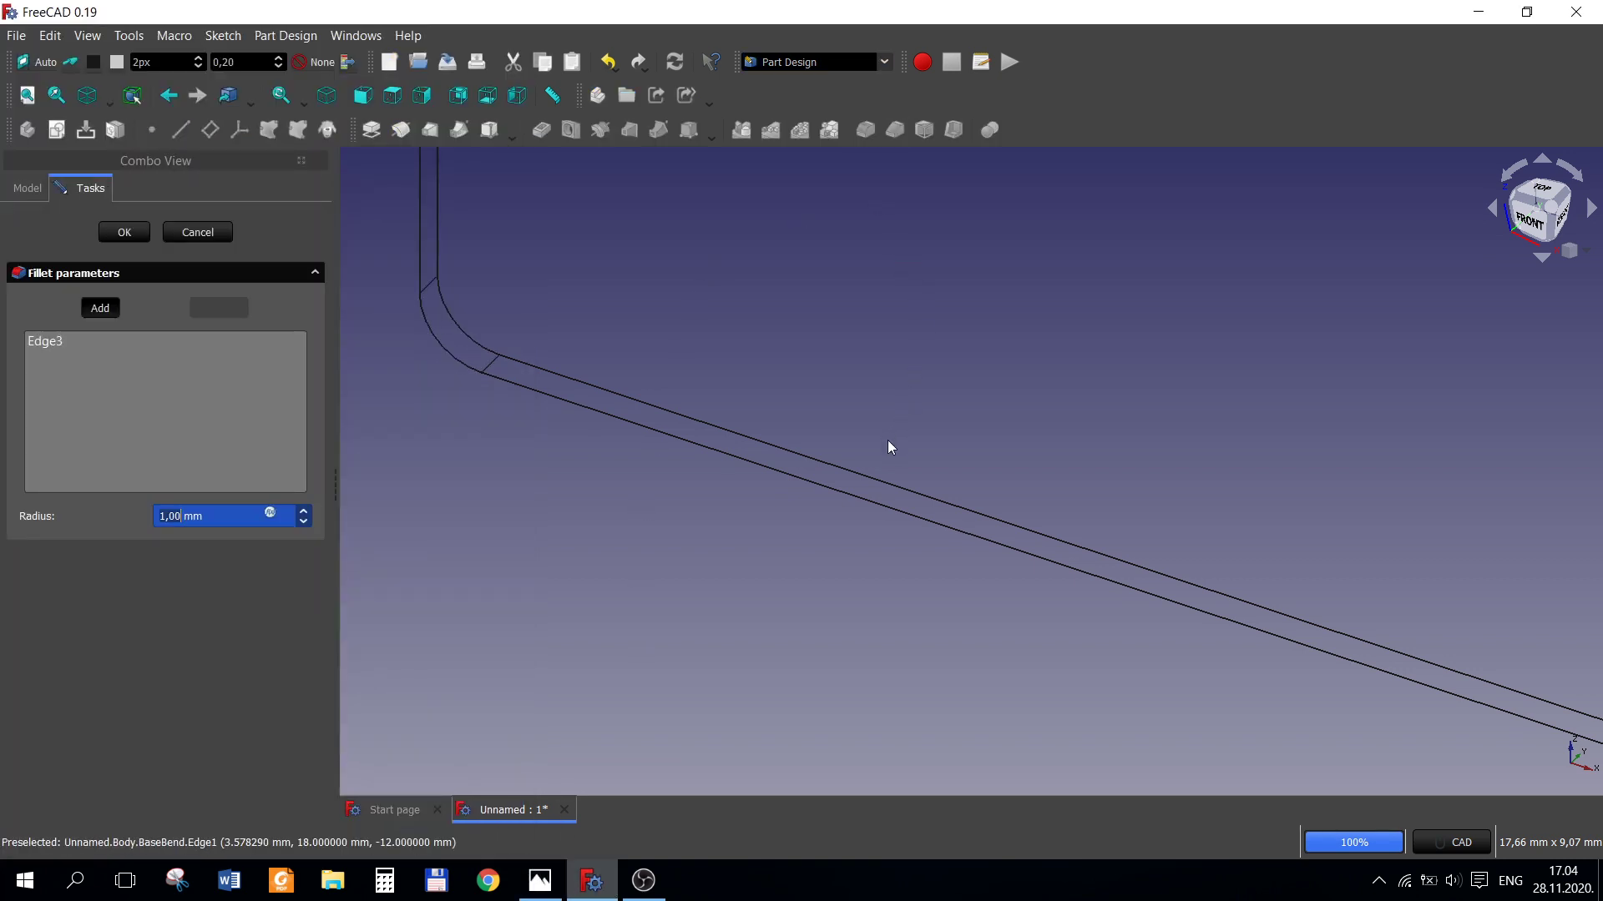
type("3")
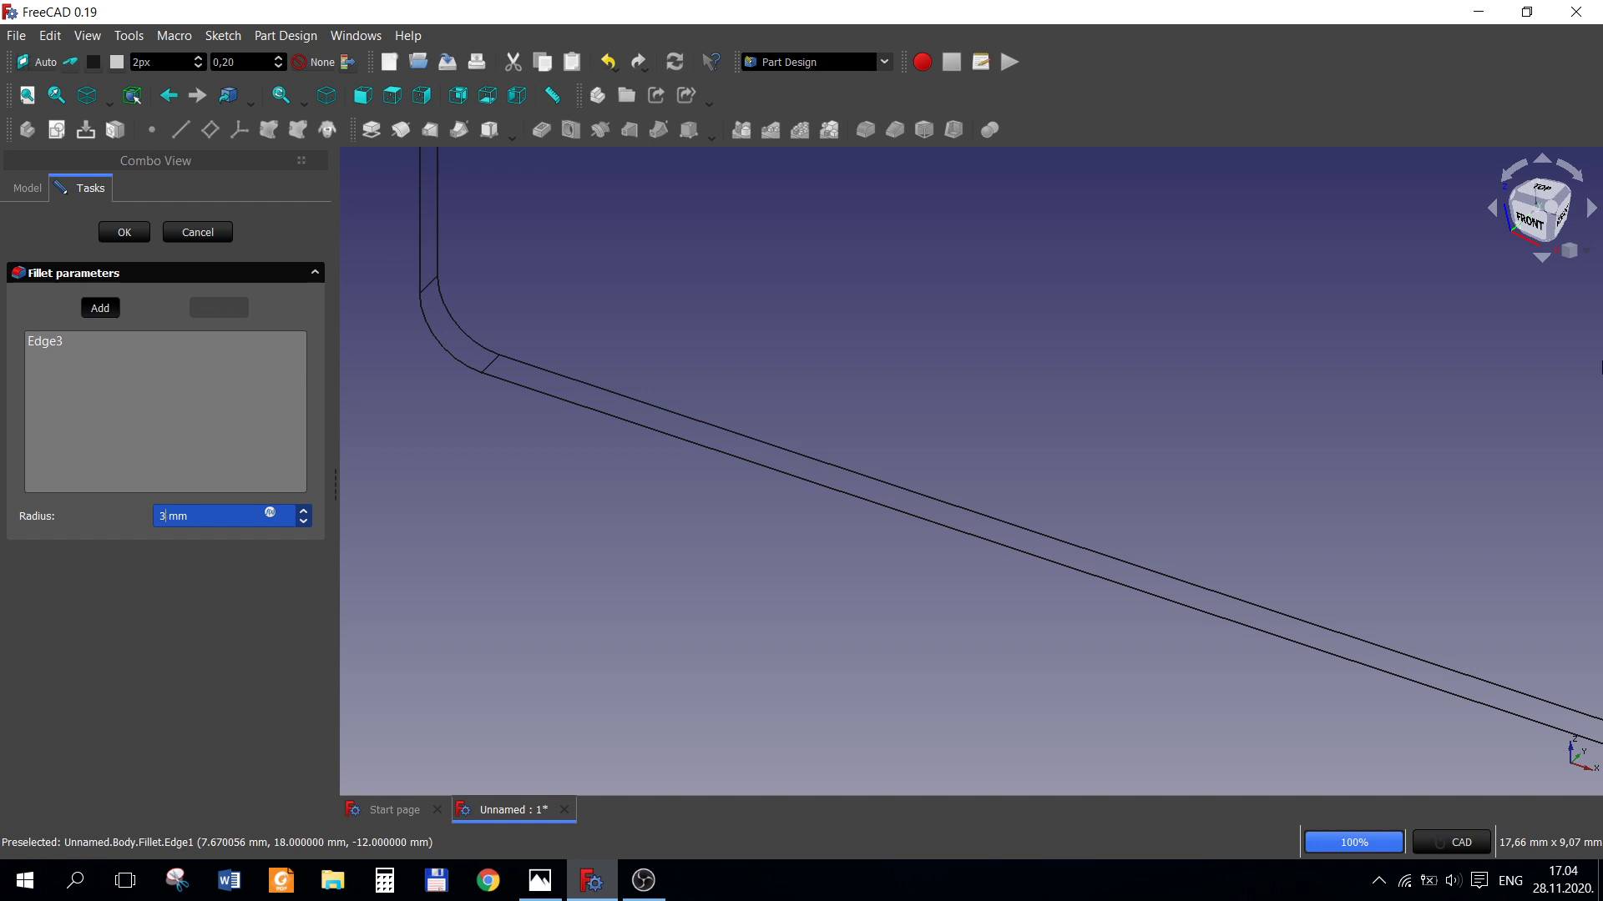
key("Return")
scroll(732, 333, "down", 3)
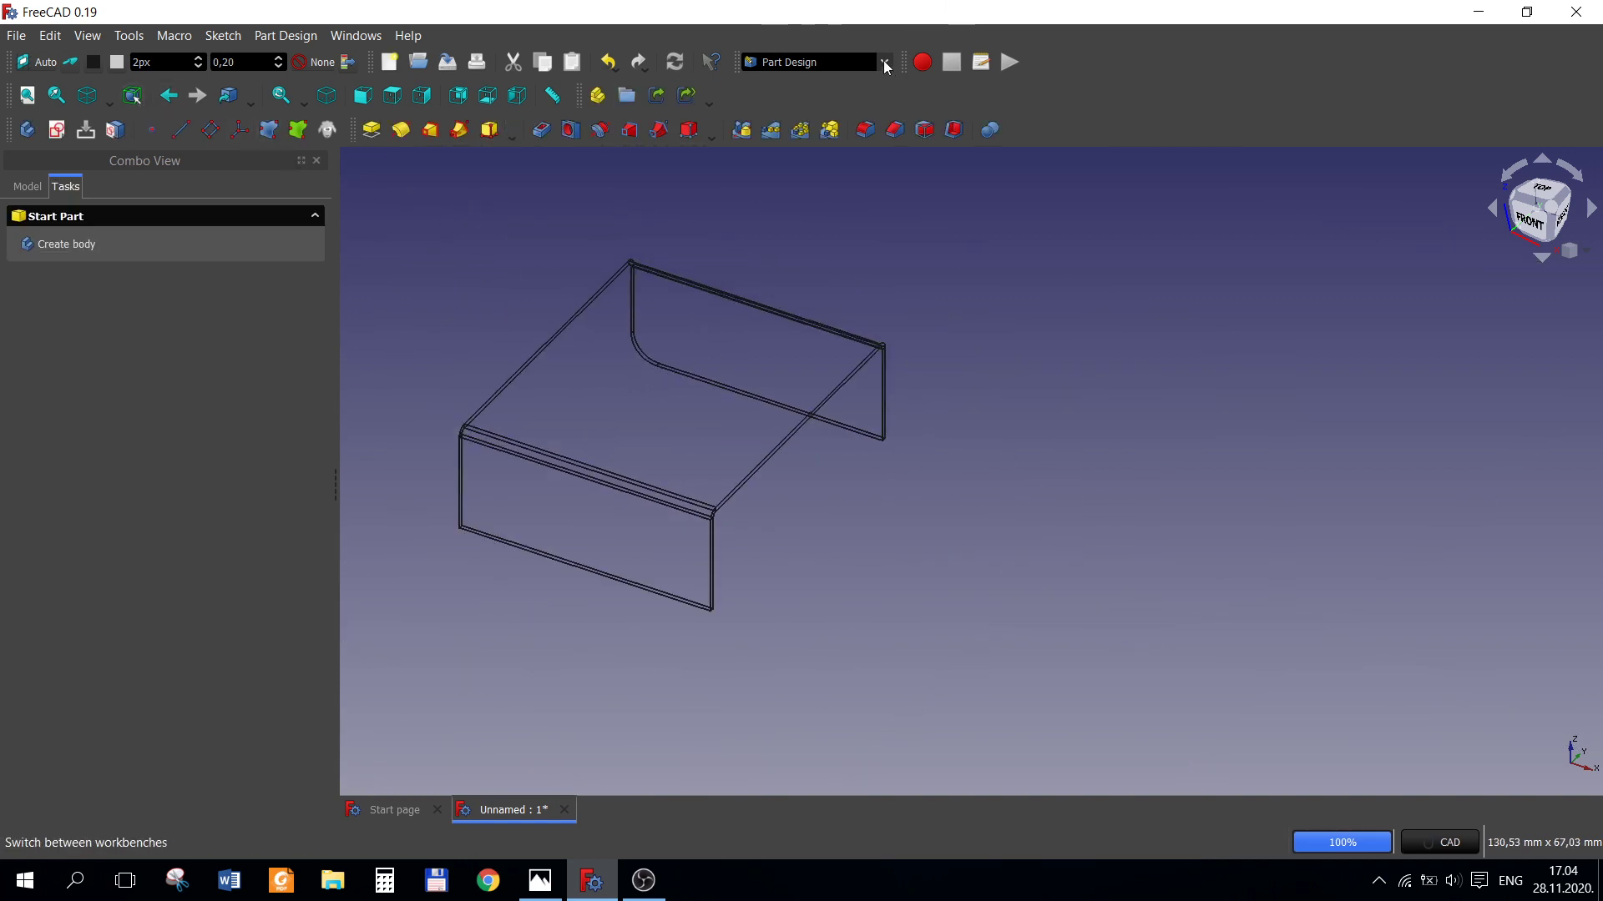
- Show the model in Flat lines style and start a new sketch on the front flange face
left_click(884, 62)
left_click(1030, 676)
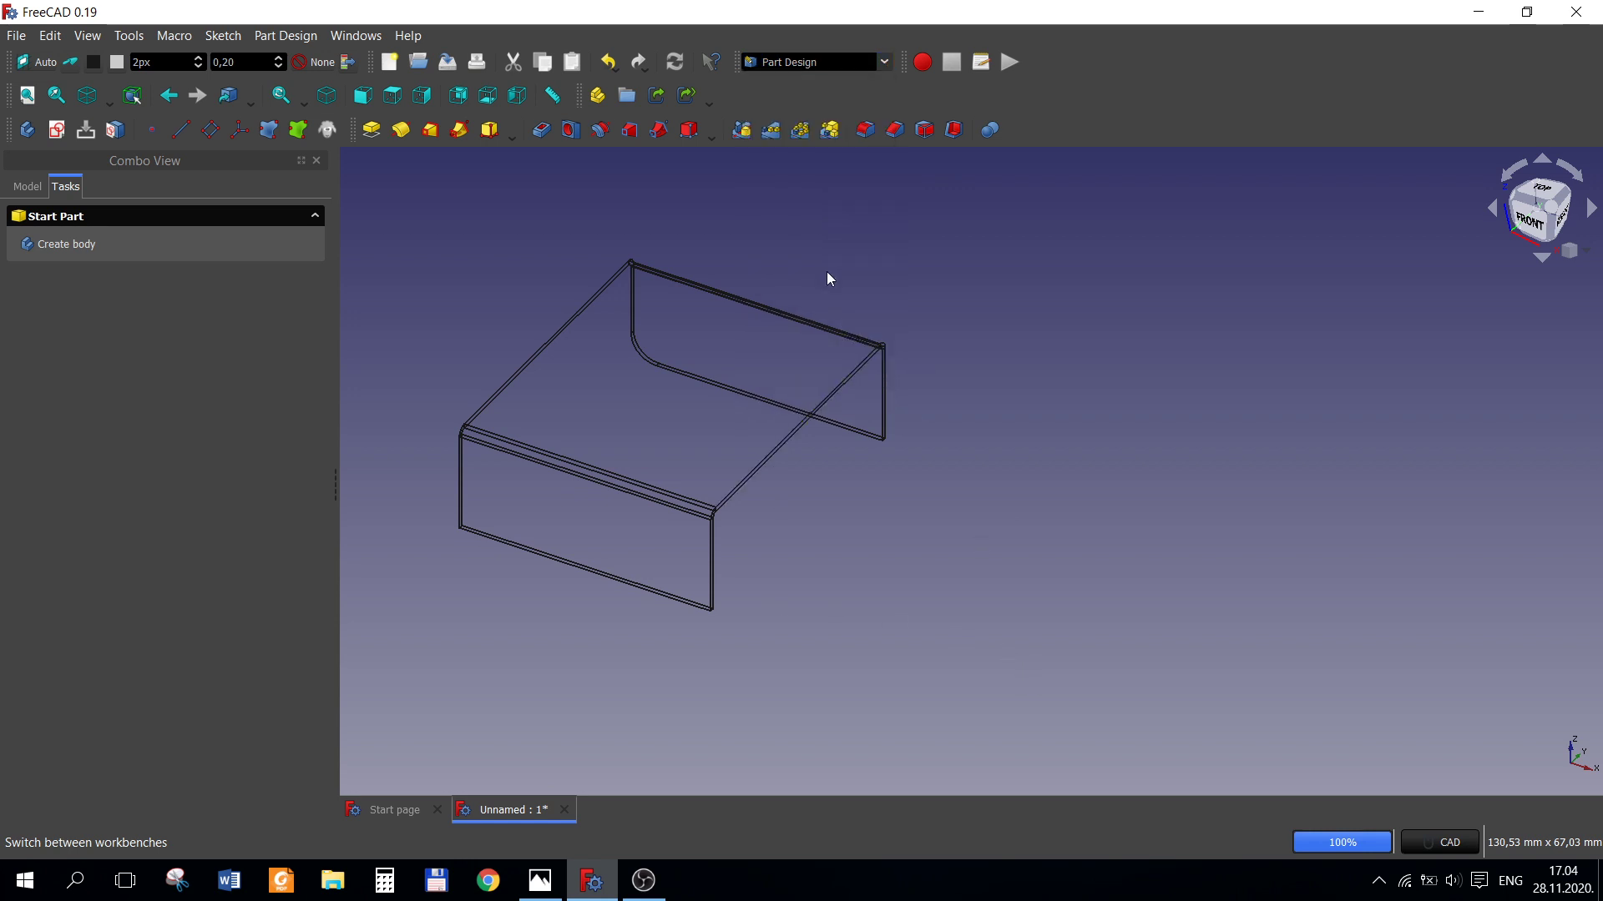
left_click(109, 99)
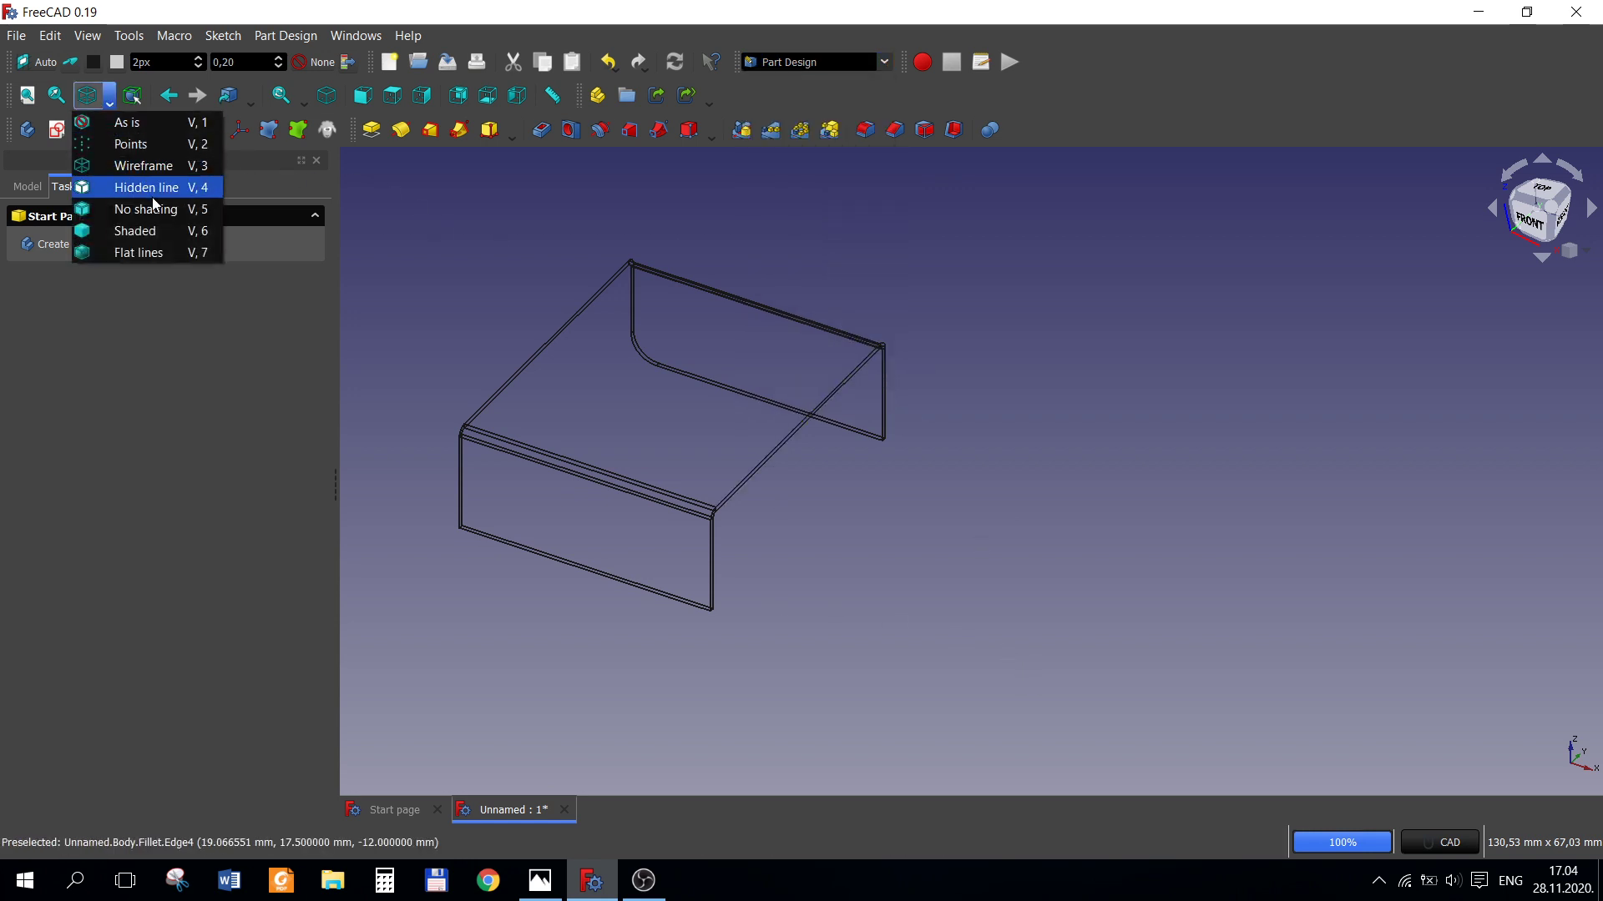
left_click(144, 253)
left_click(585, 517)
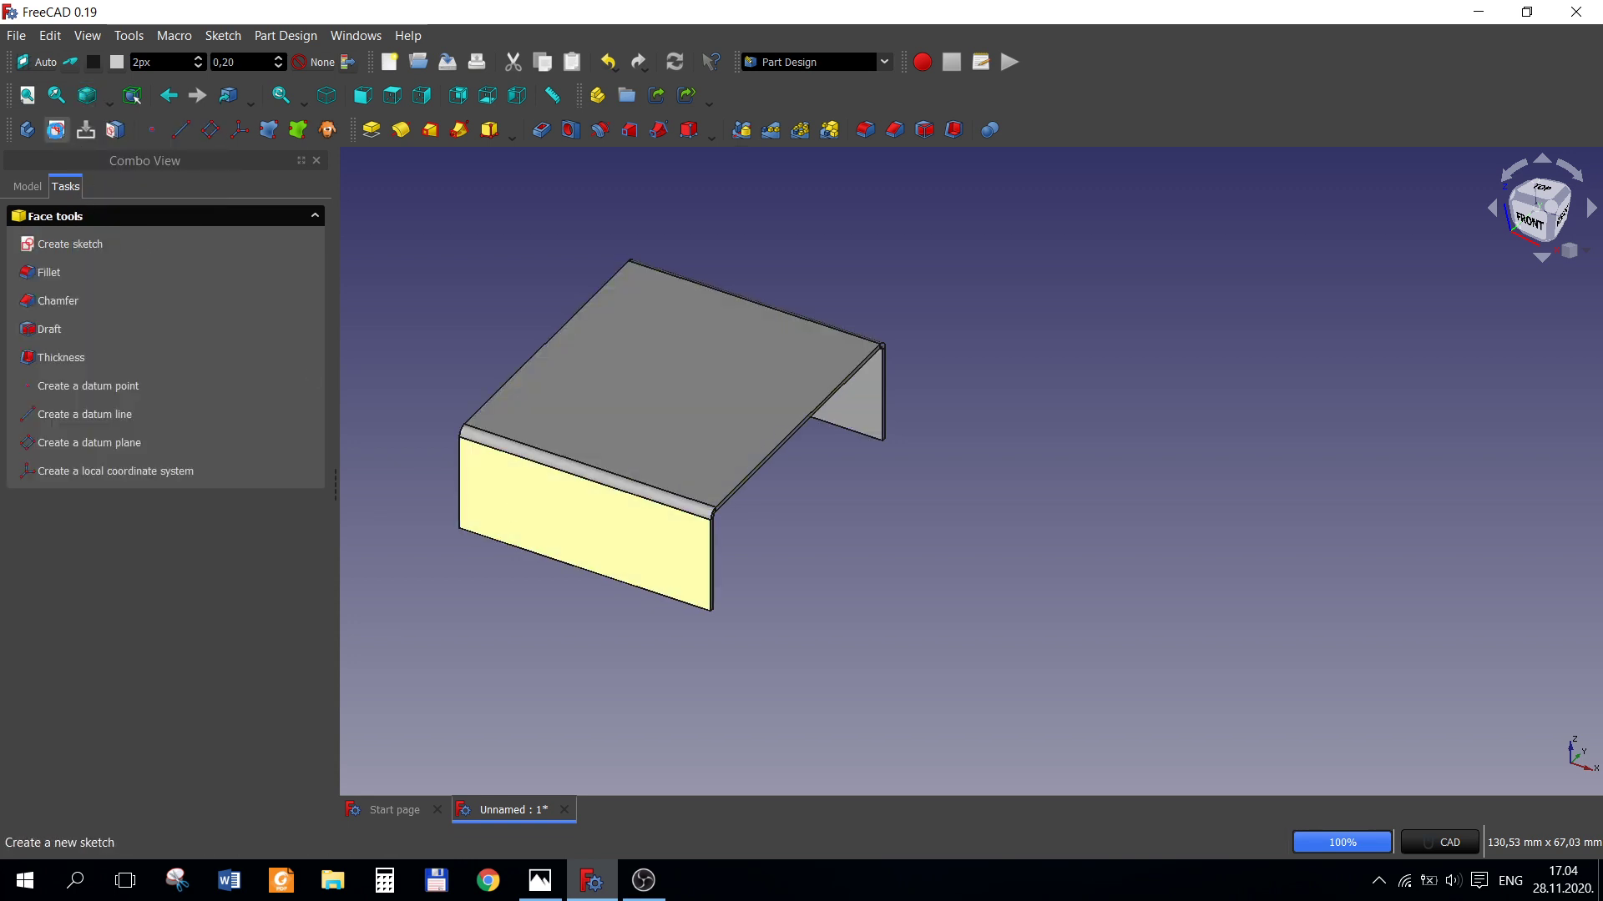
left_click(56, 129)
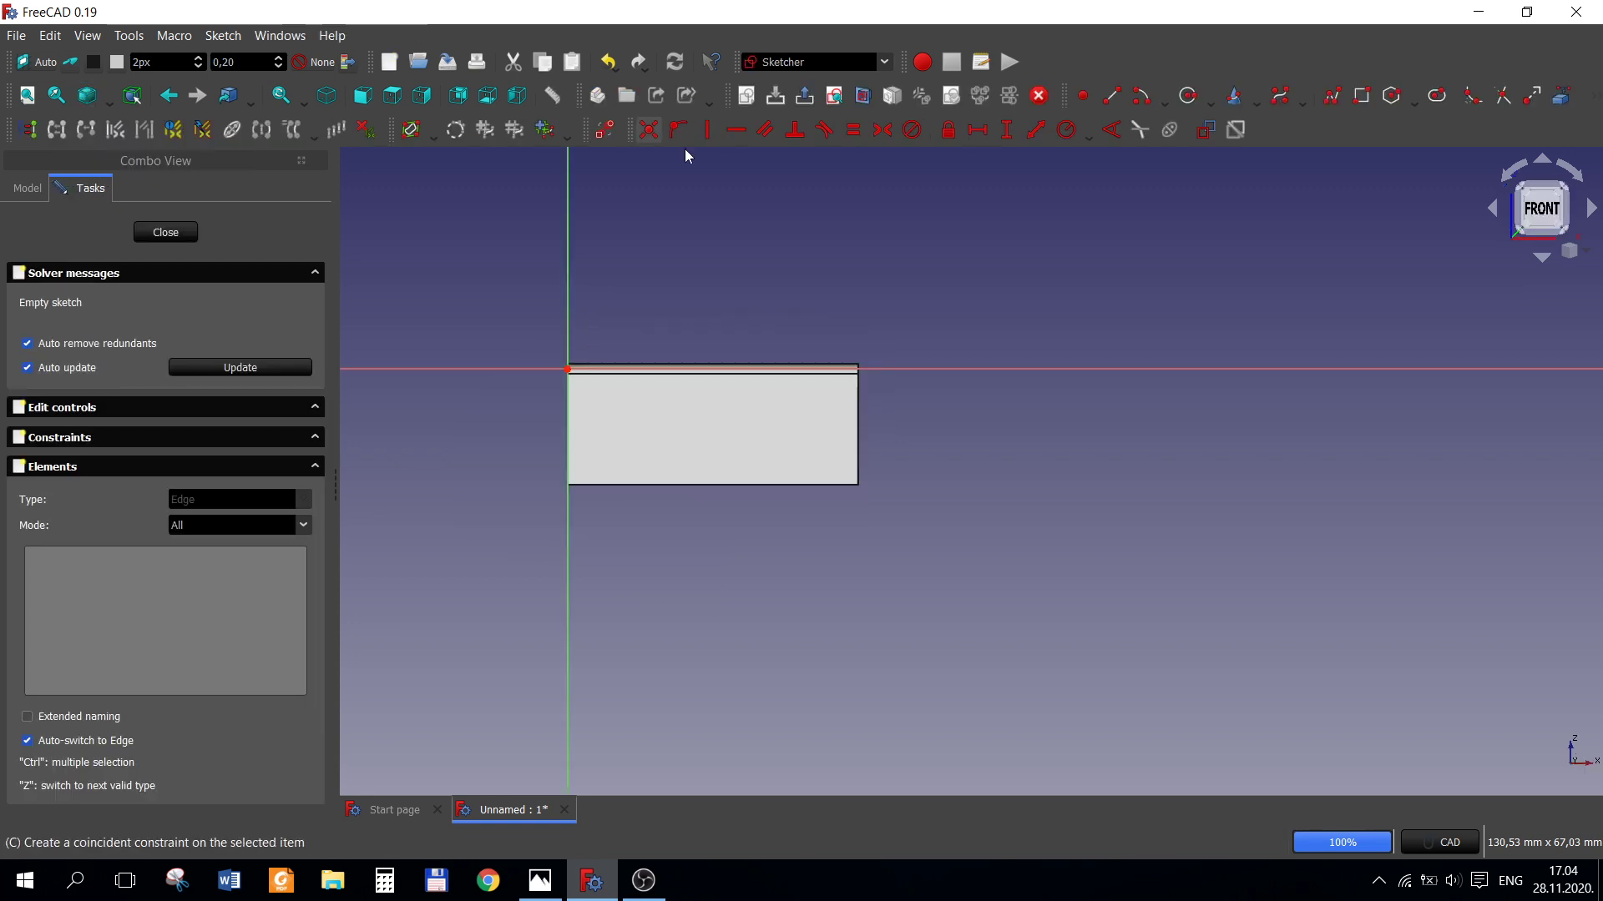
- Draw two hole circles side by side on the front face
left_click(1188, 96)
scroll(693, 423, "up", 4)
left_click(643, 418)
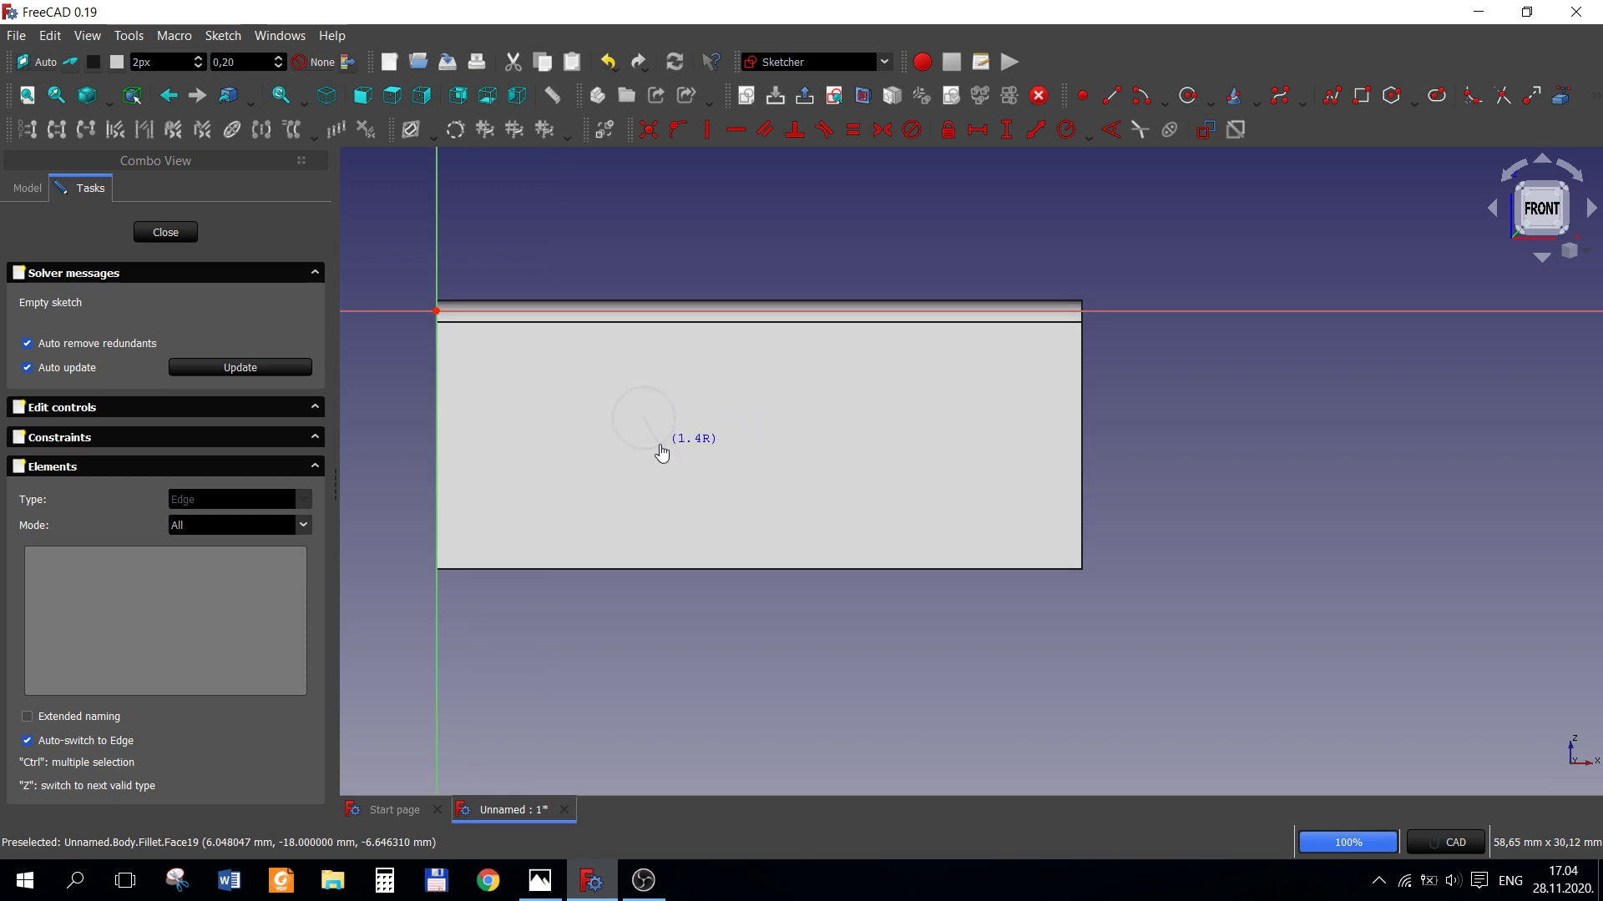
left_click(659, 445)
left_click(834, 427)
left_click(860, 459)
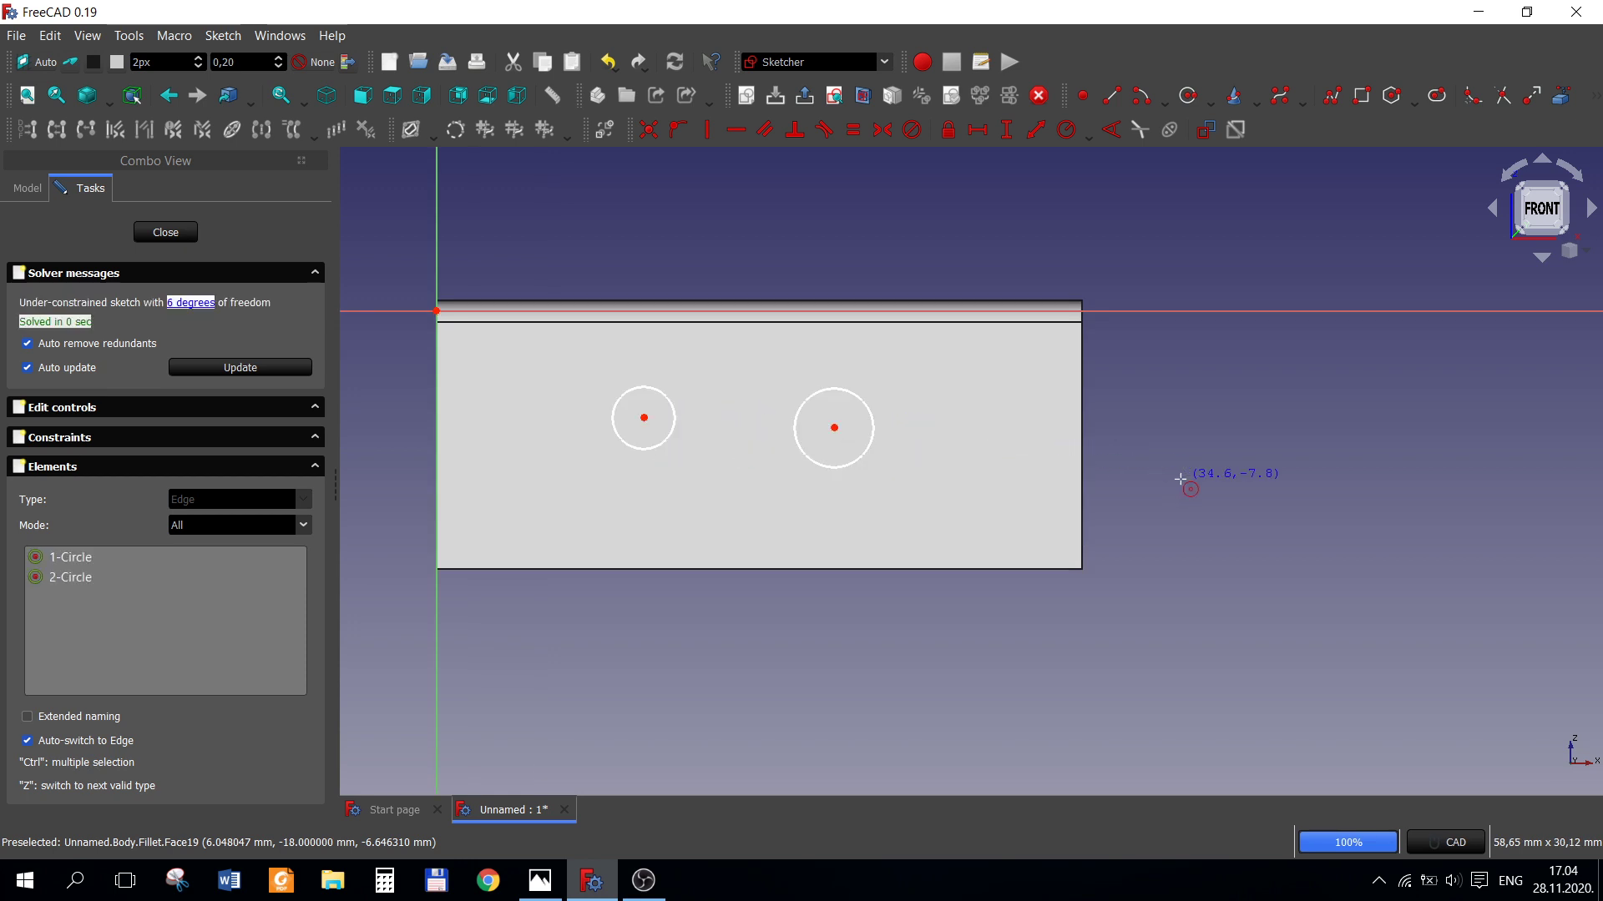
- Make the two circles equal in size with horizontally aligned centres, then check the drawing
left_click(670, 436)
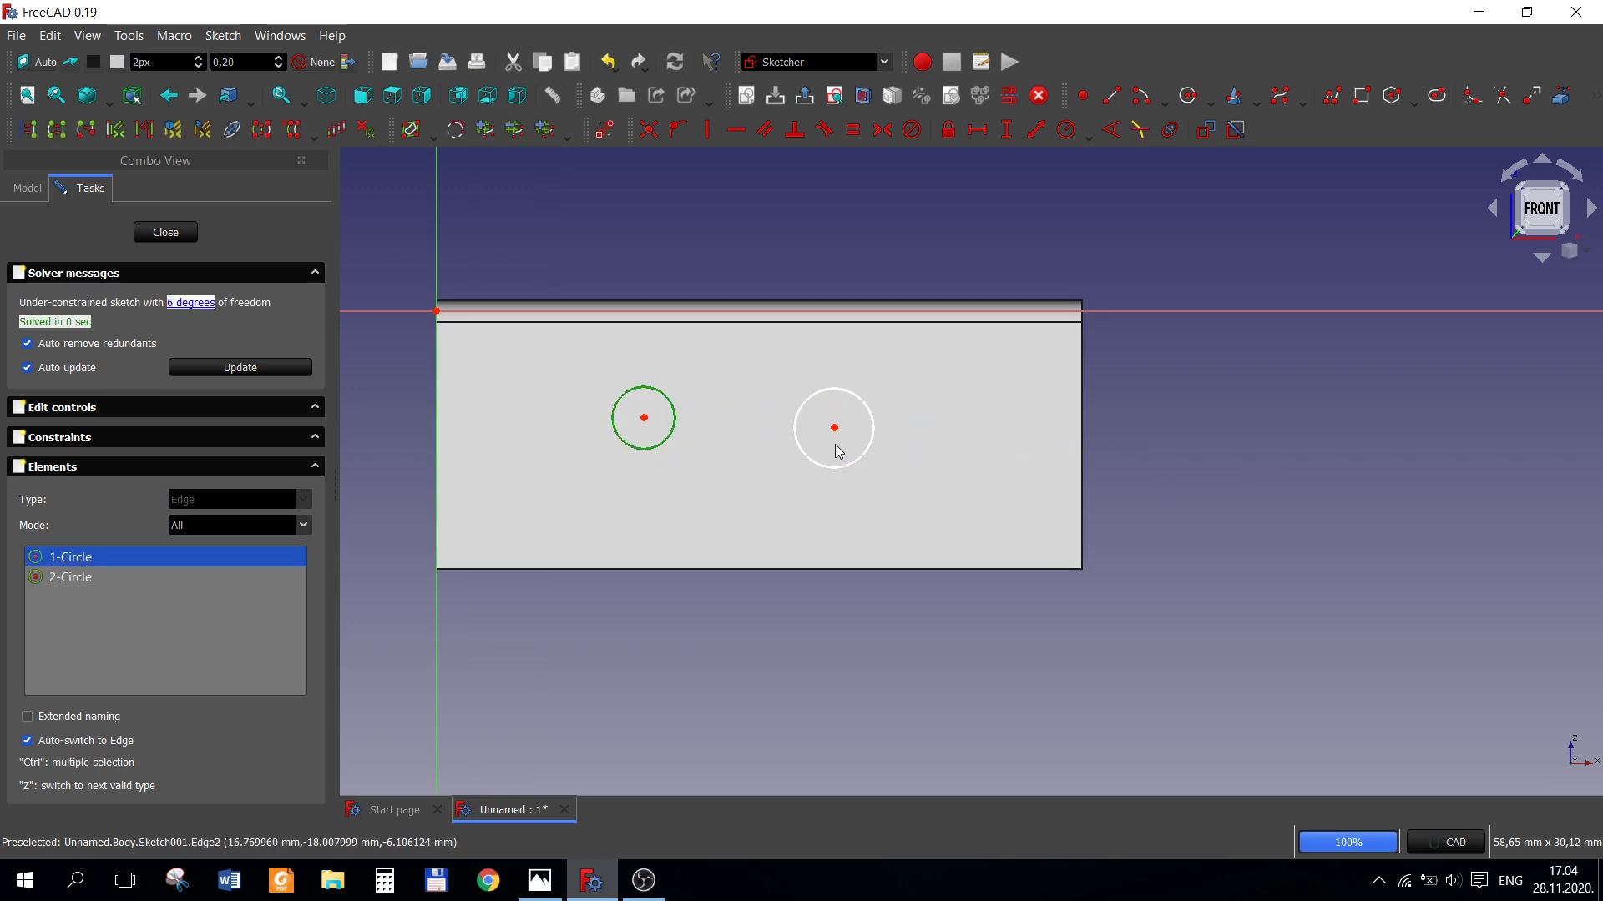
left_click(801, 418)
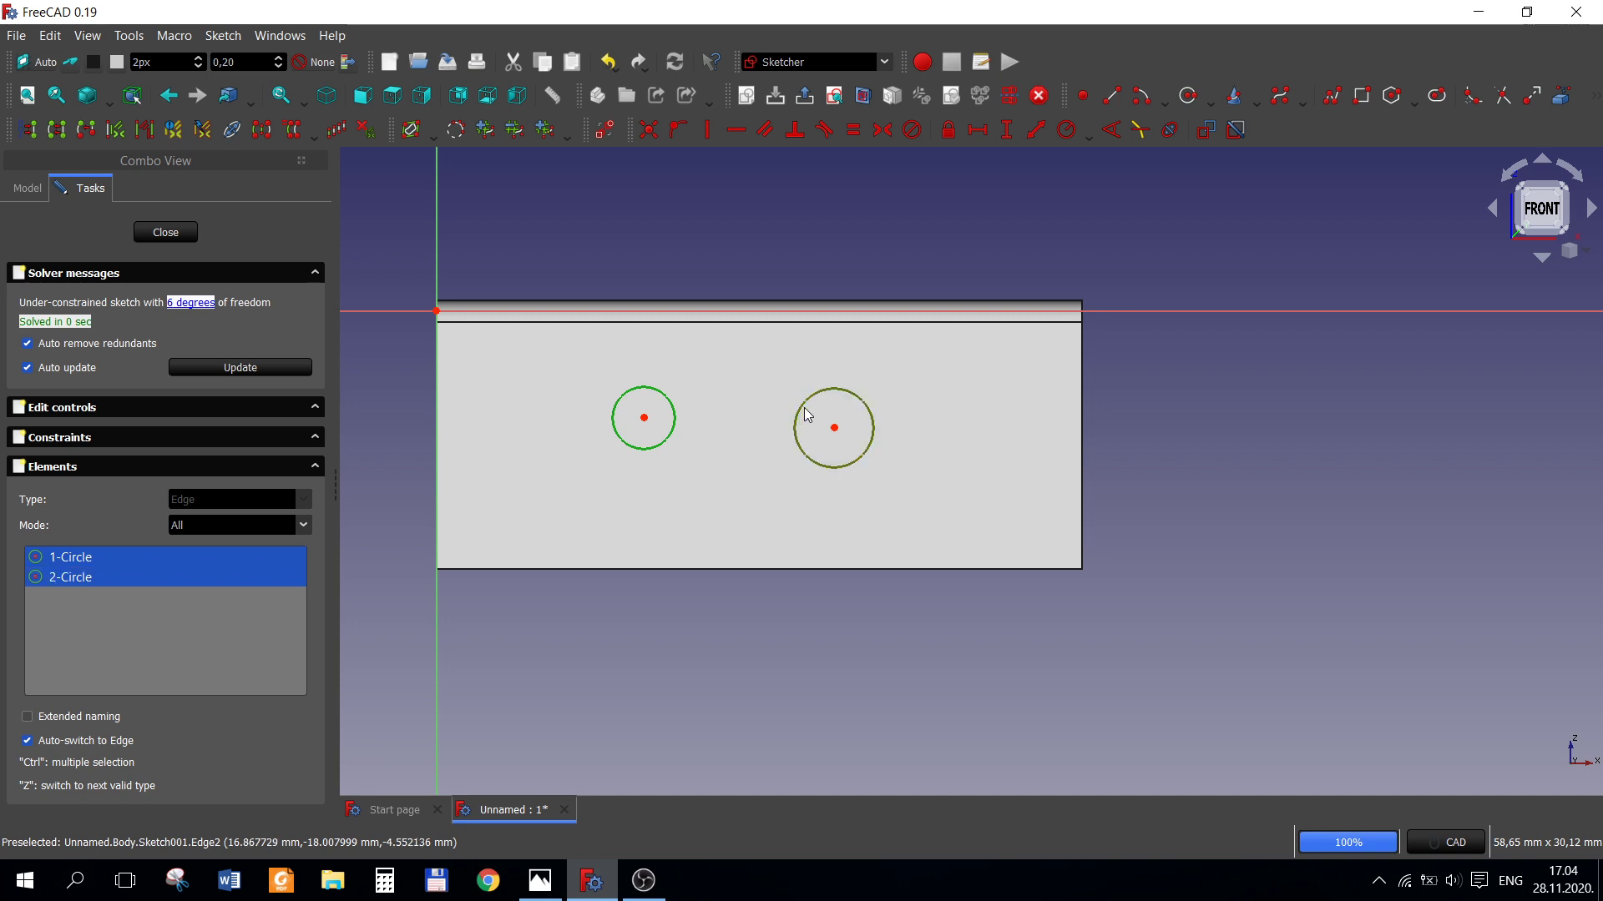
left_click(853, 129)
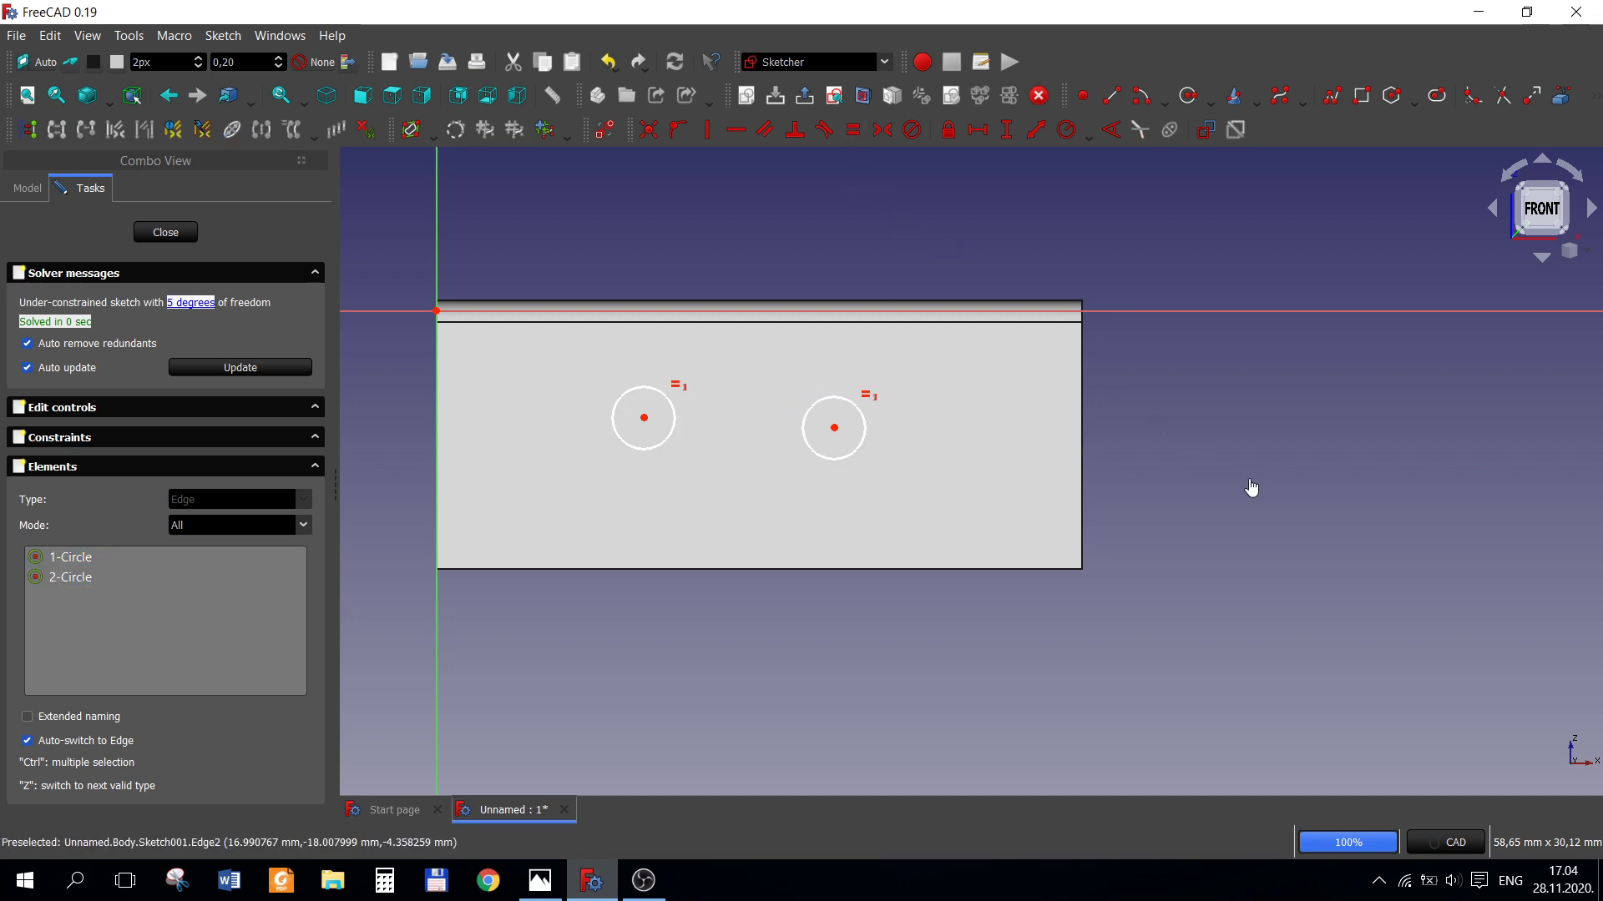
left_click(643, 417)
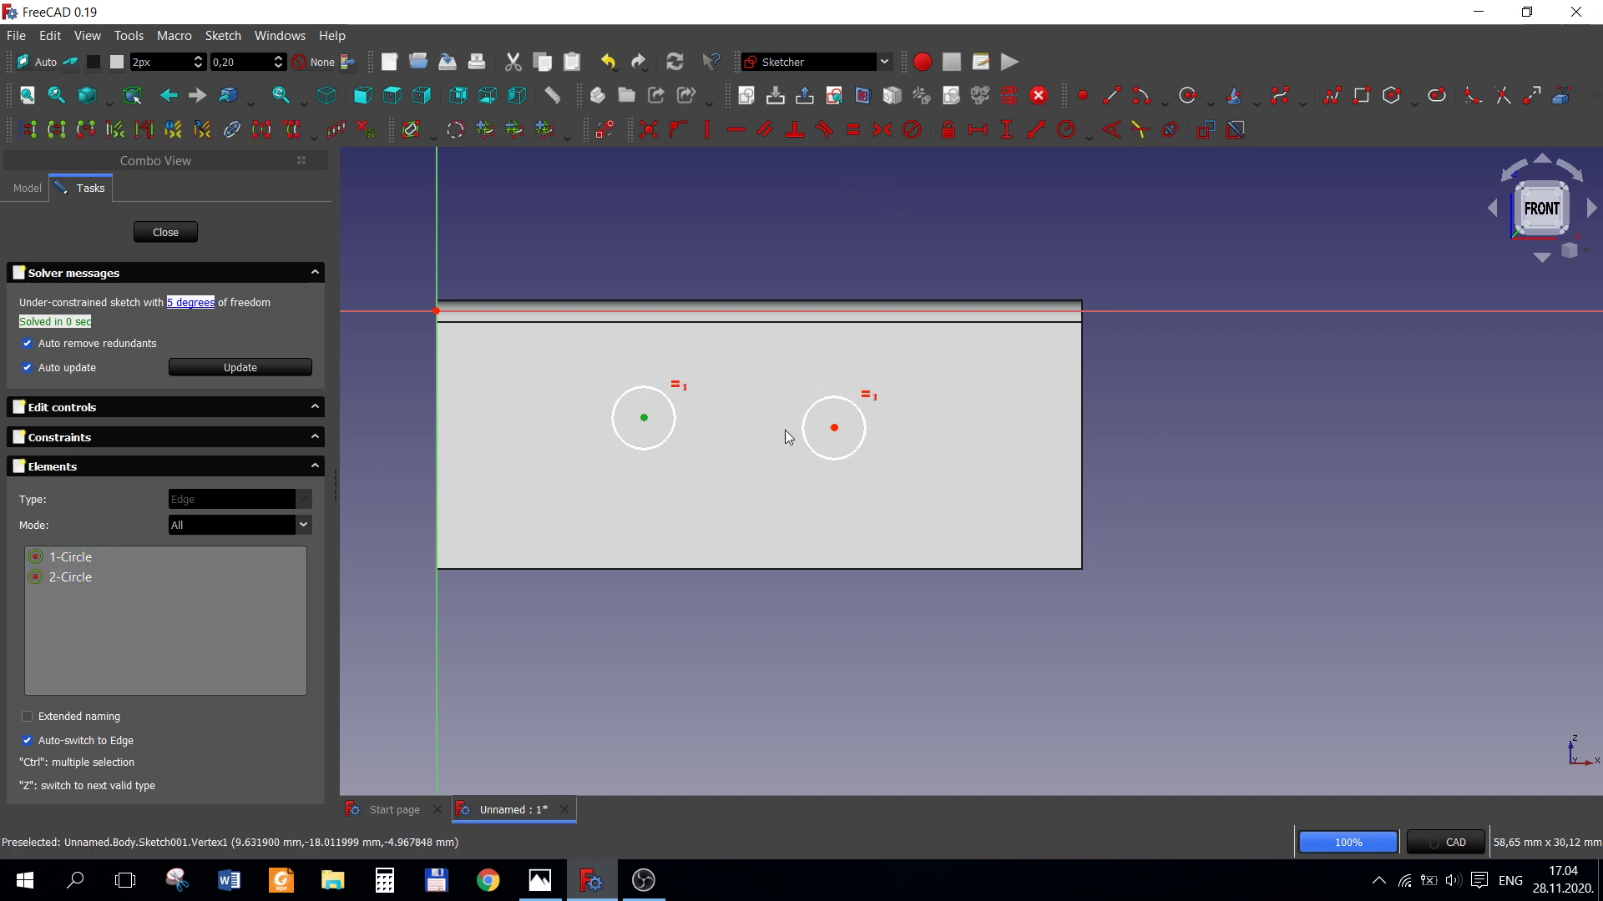
left_click(735, 129)
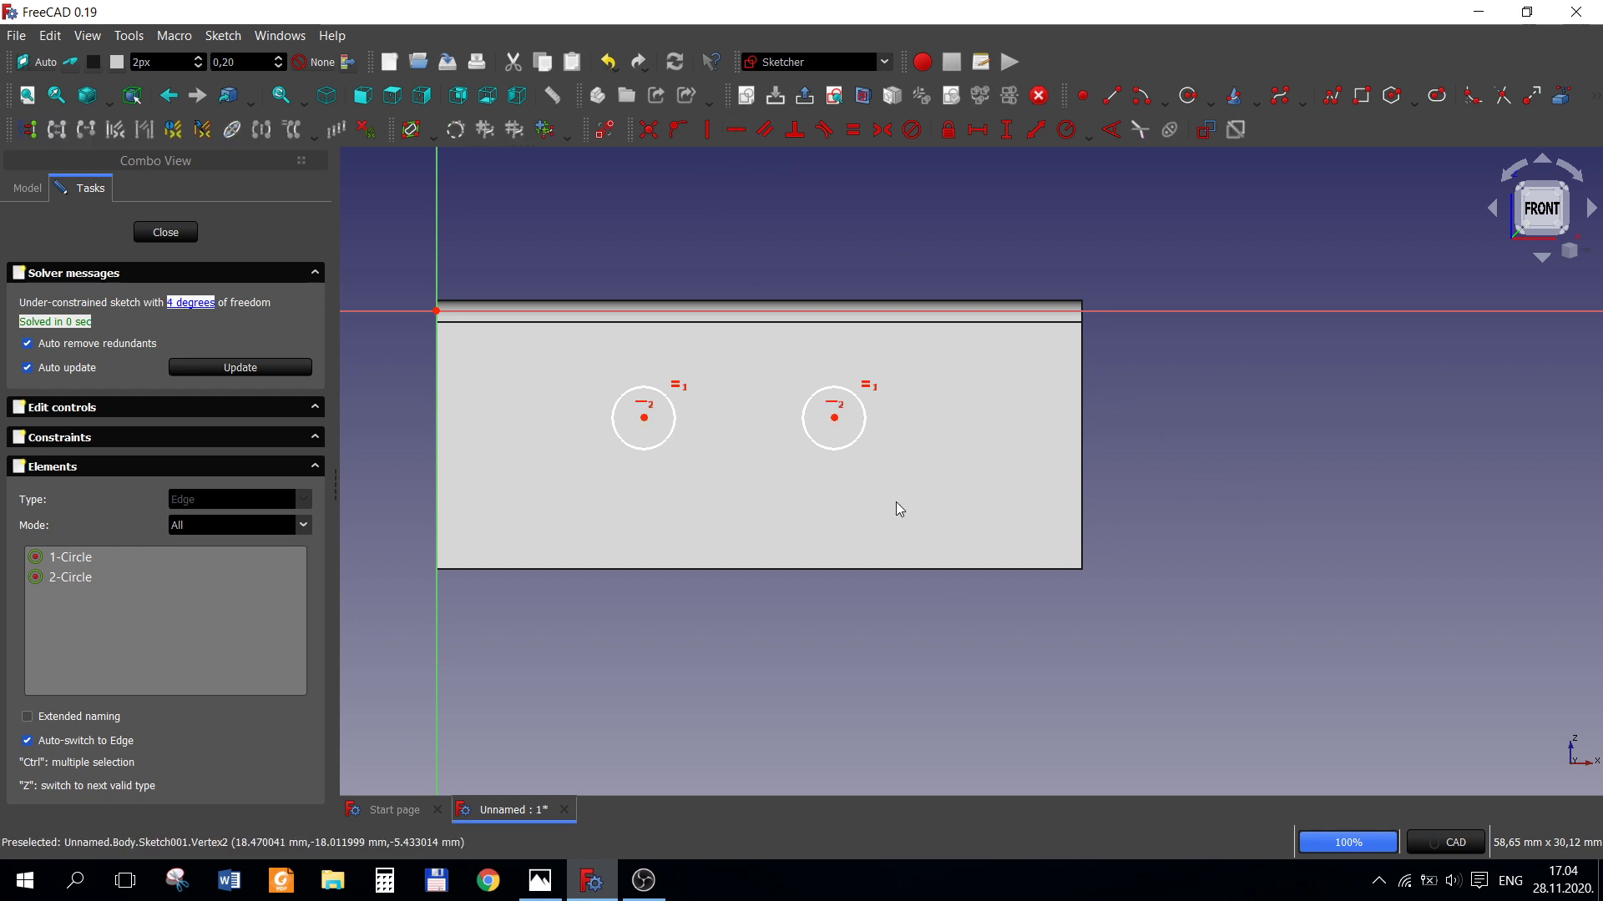
left_click(541, 880)
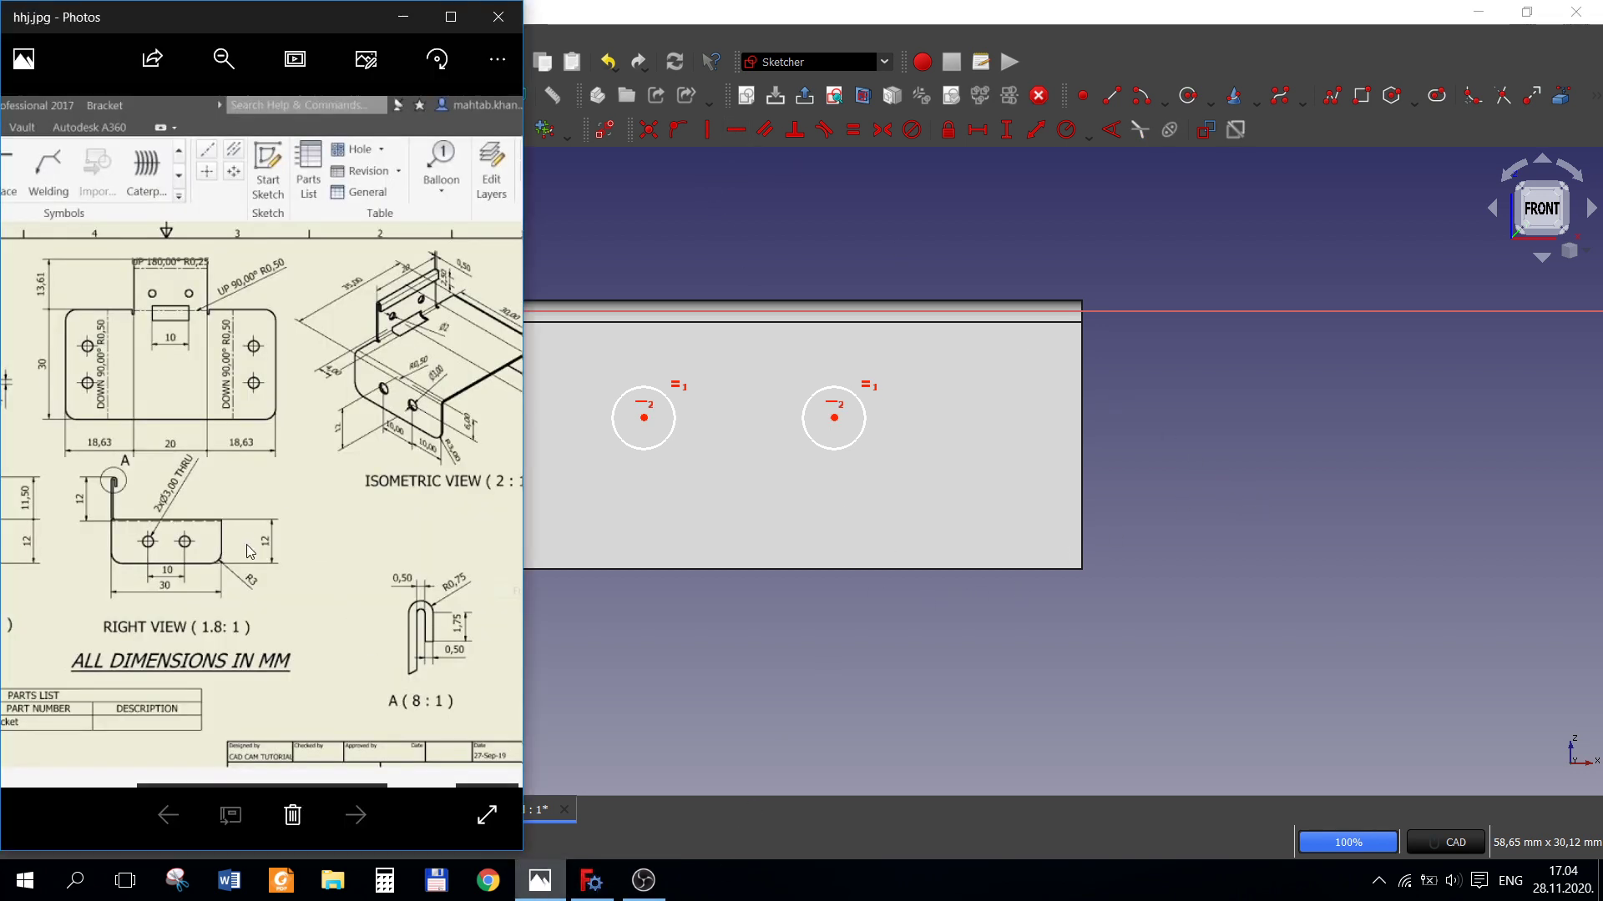
- Set a 10 mm horizontal distance between the two hole centres
mouse_move(170, 602)
left_mouse_down()
mouse_move(432, 594)
mouse_move(52, 545)
left_mouse_up()
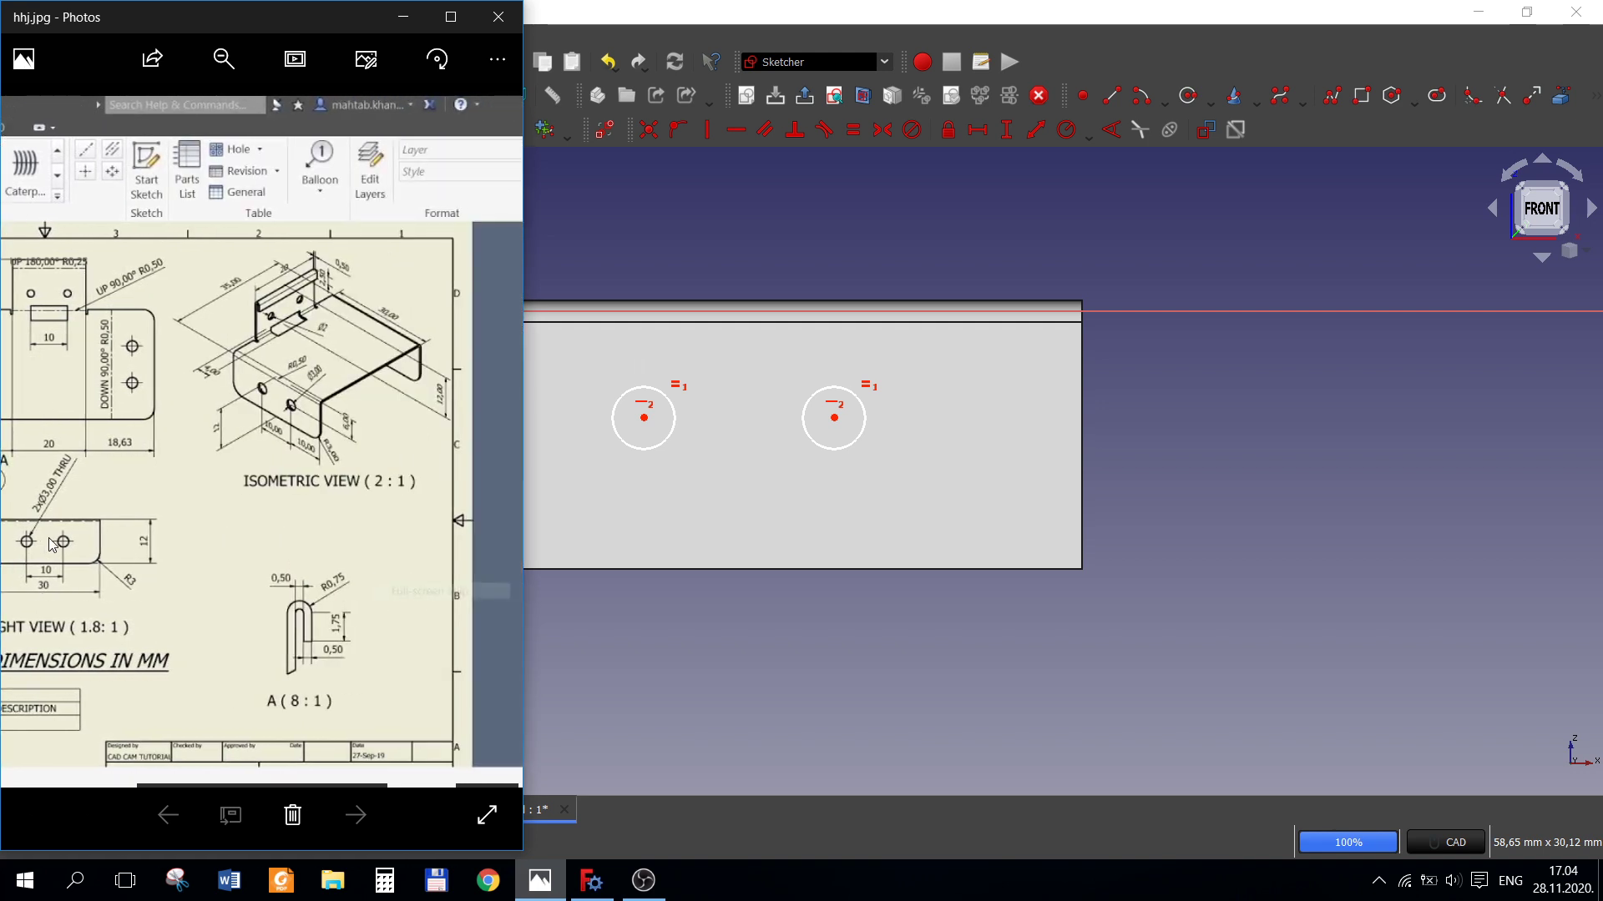
left_click(799, 632)
left_click(978, 129)
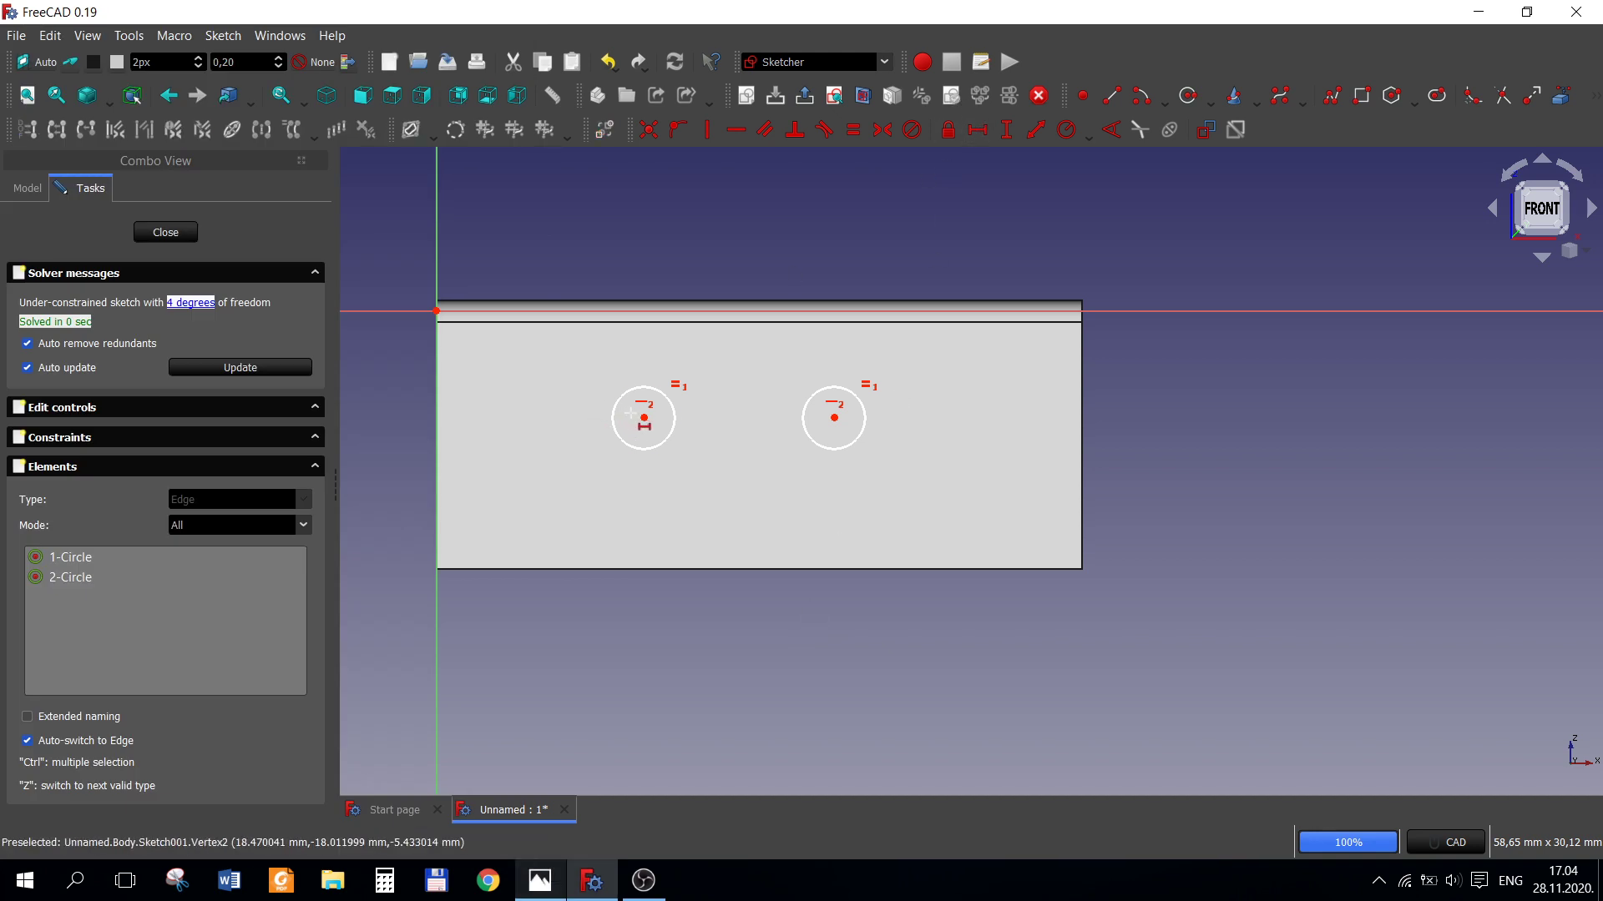
left_click(644, 418)
left_click(833, 417)
type("10")
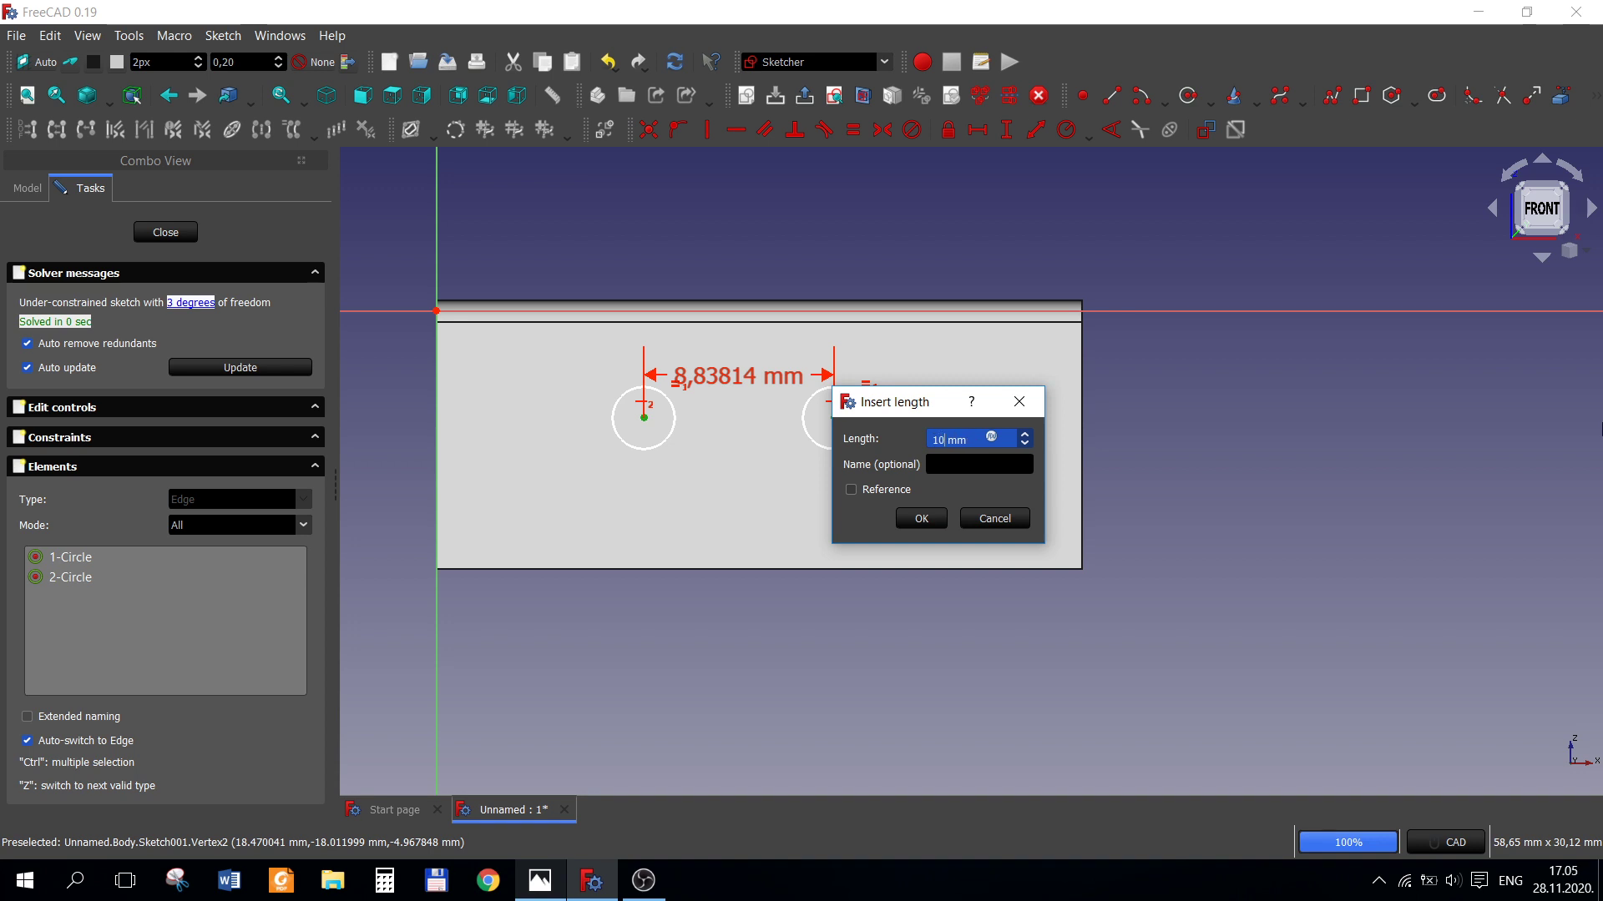
key("Return")
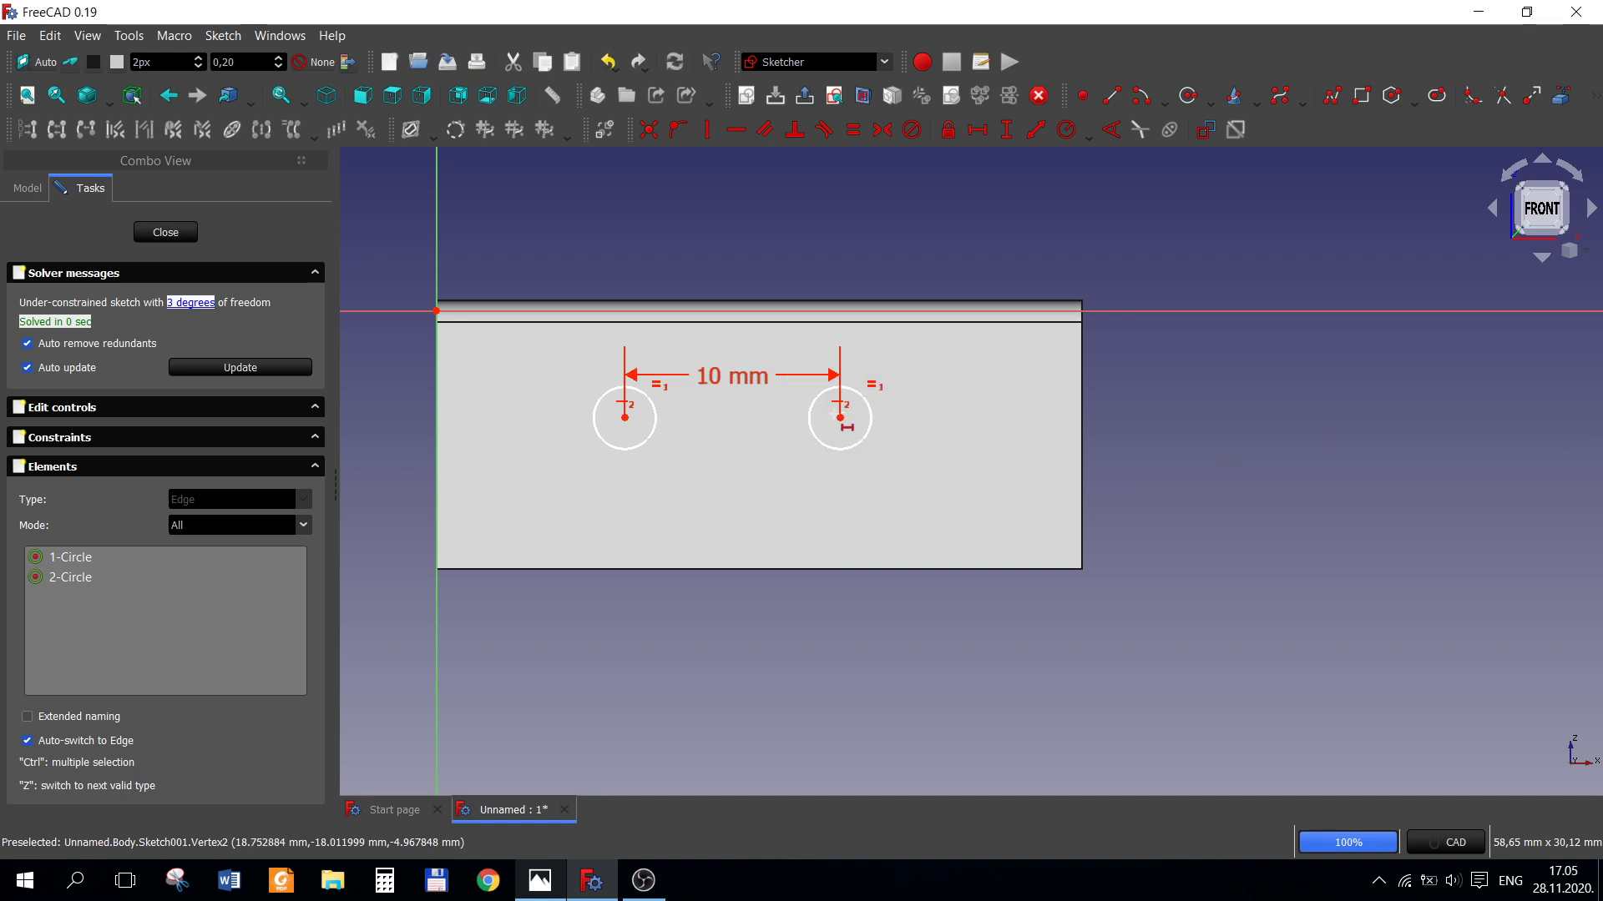
left_click(838, 418)
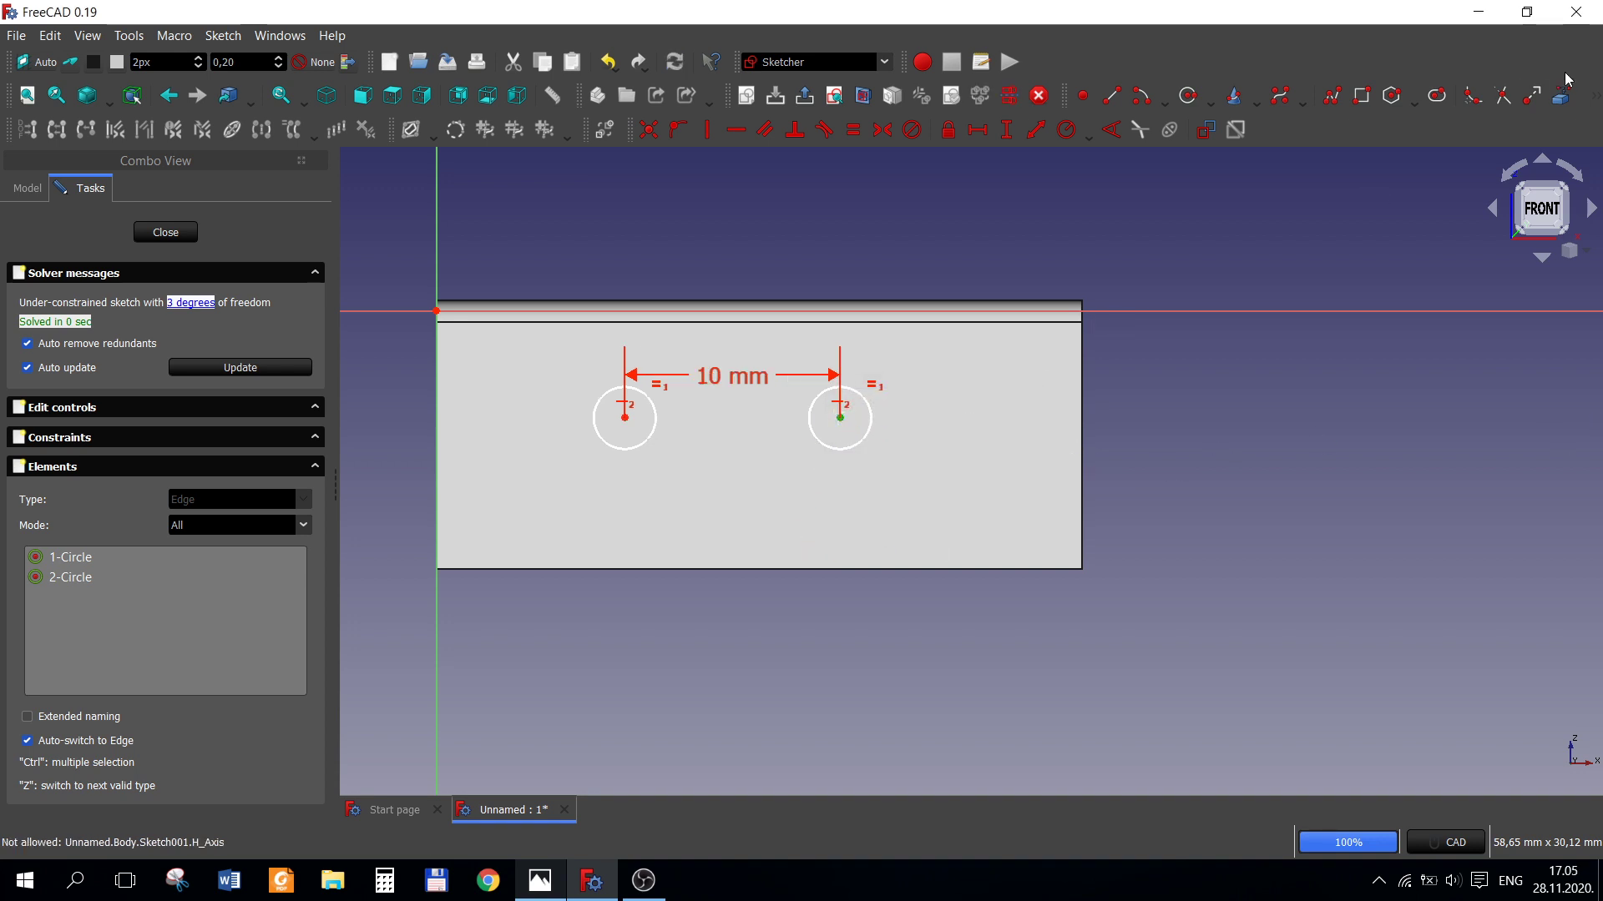
key("Escape")
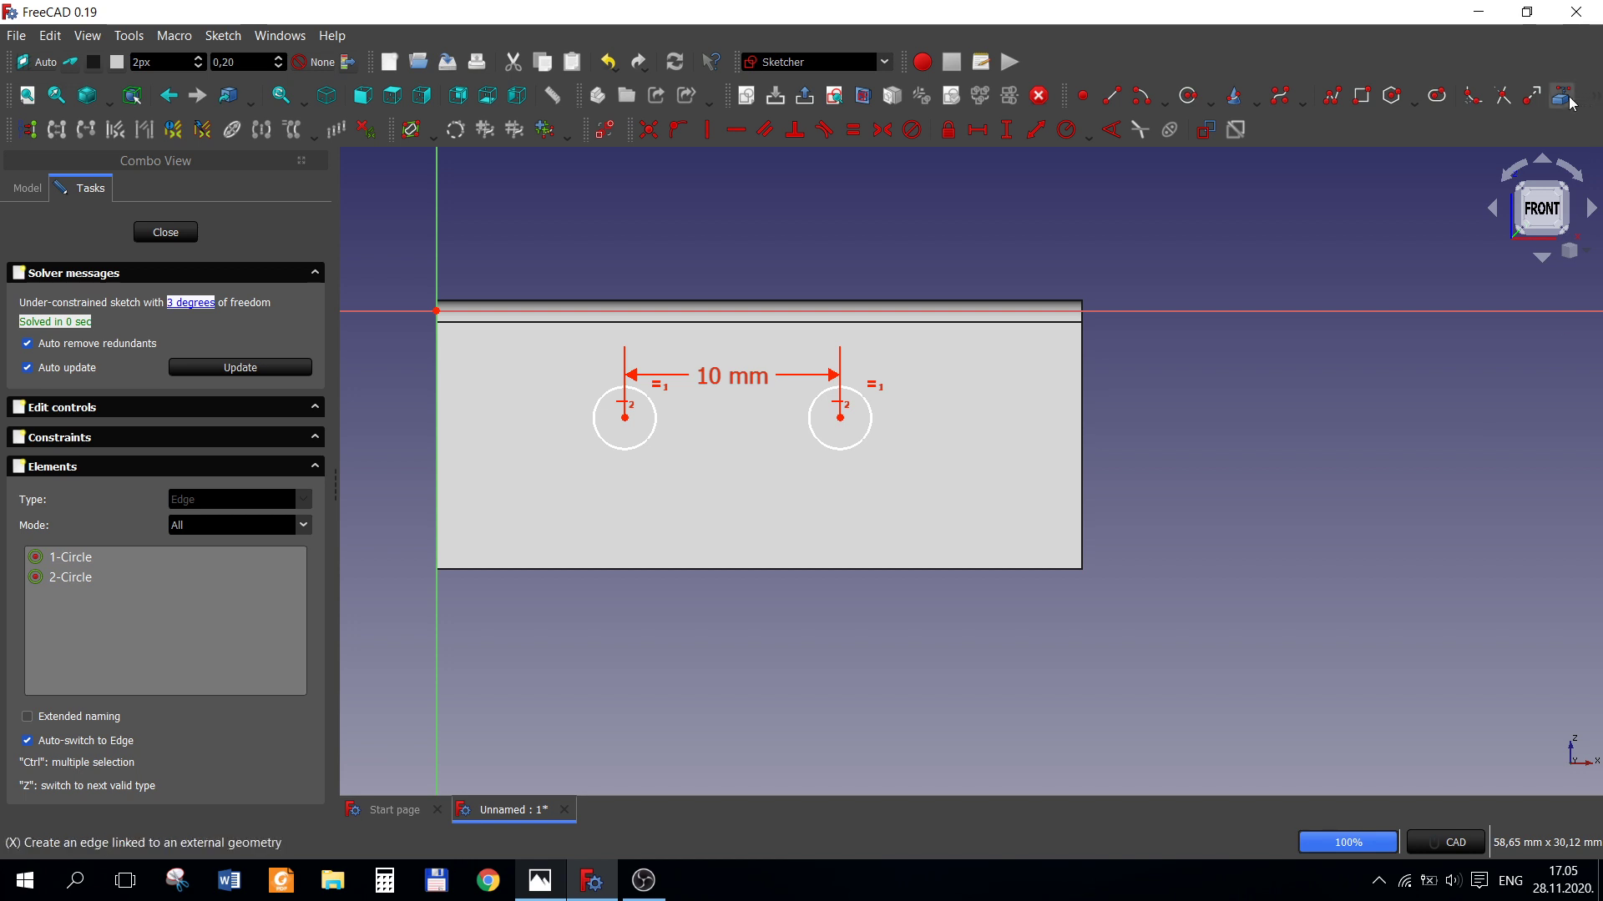
- Link the flange's top edge as external geometry and place the right hole 10 mm from its end
left_click(1056, 304)
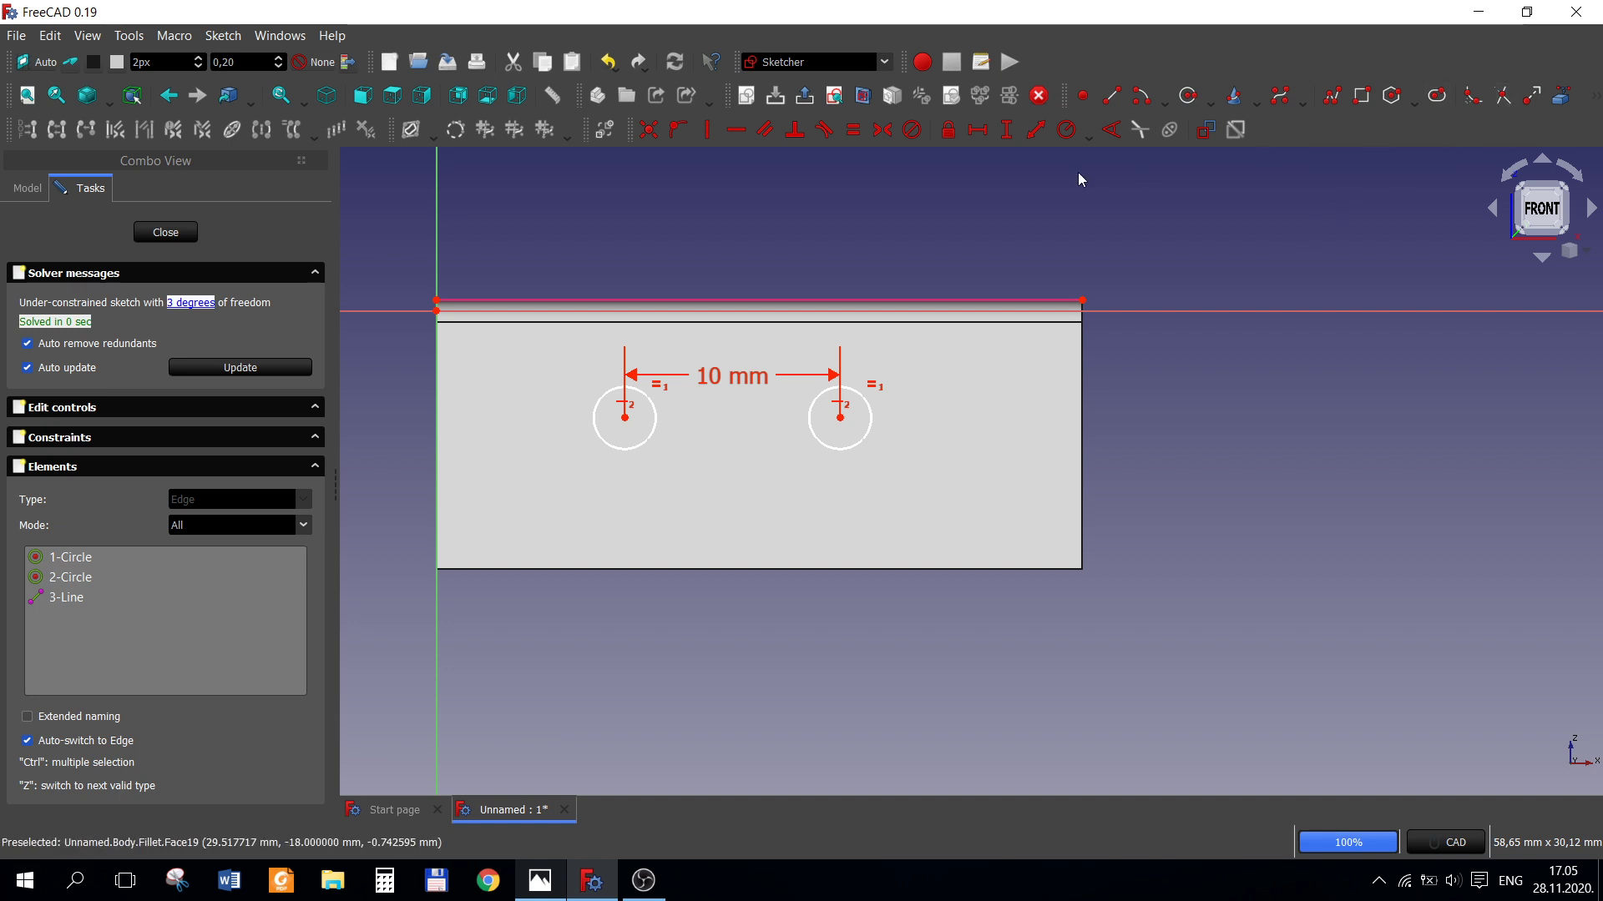
left_click(978, 129)
left_click(840, 418)
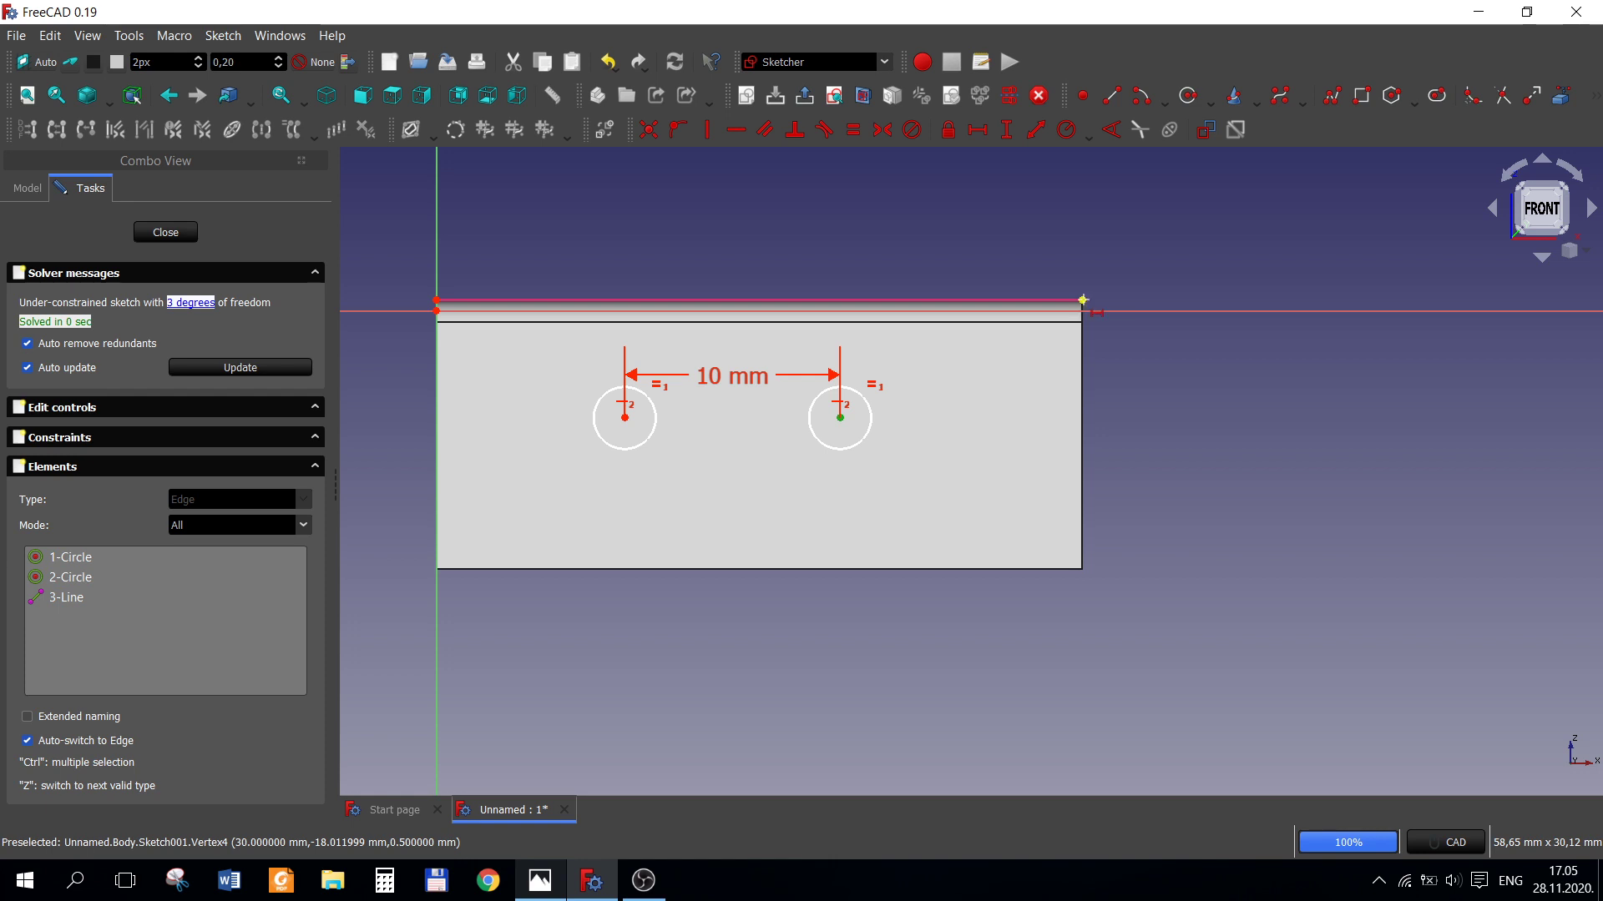
left_click(1083, 300)
type("10")
key("Return")
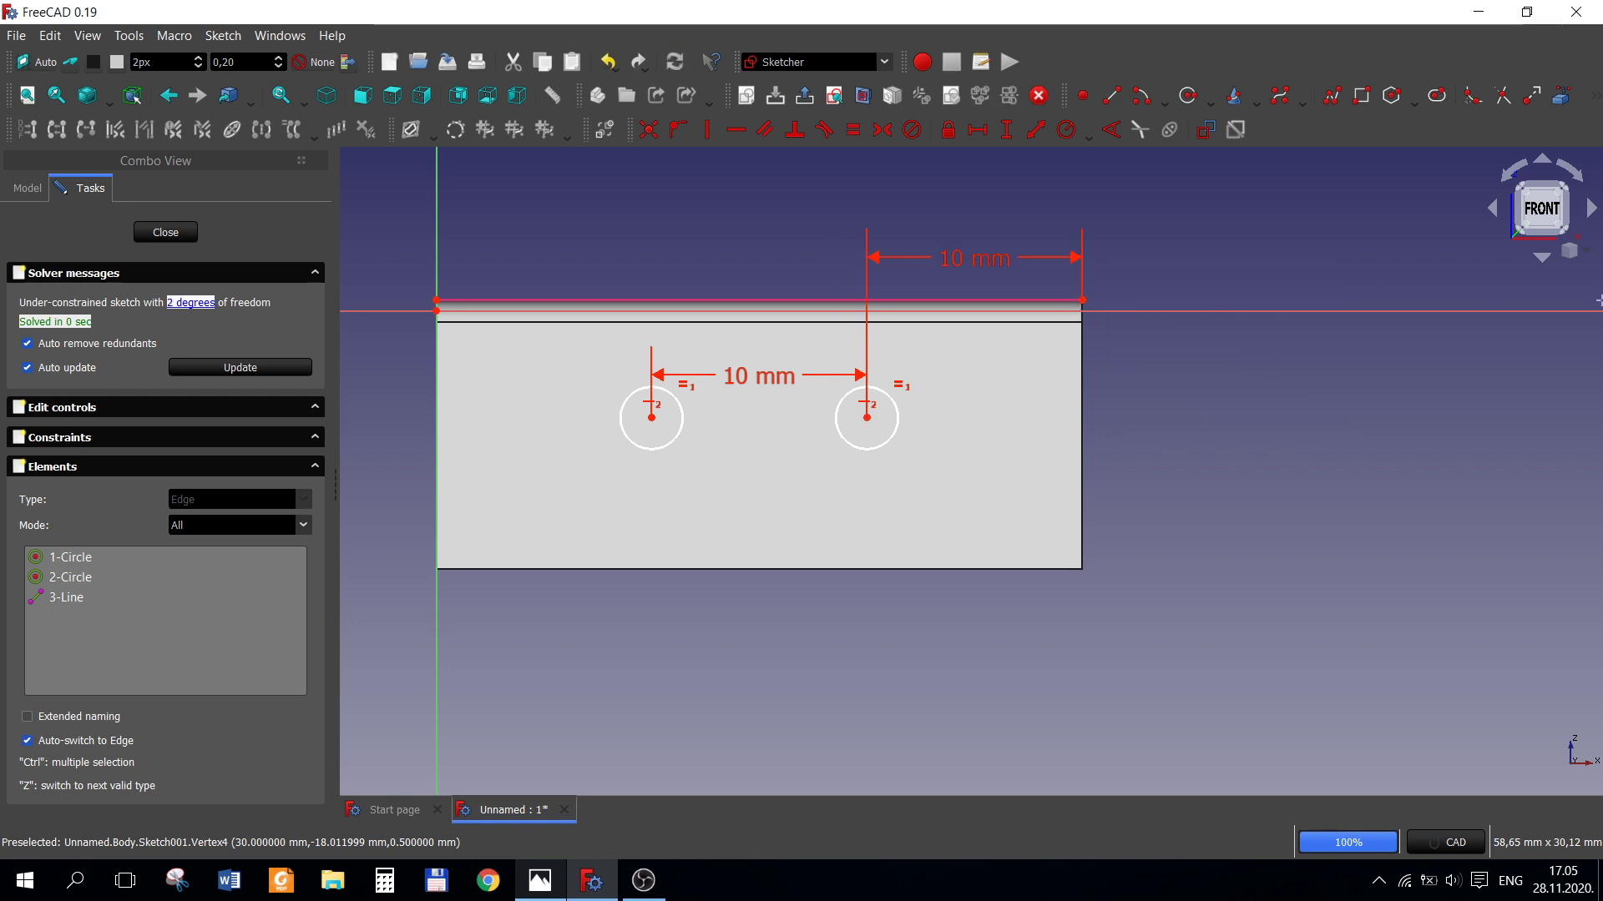
- Place the right hole centre 6 mm below the flange's top edge
left_click(551, 896)
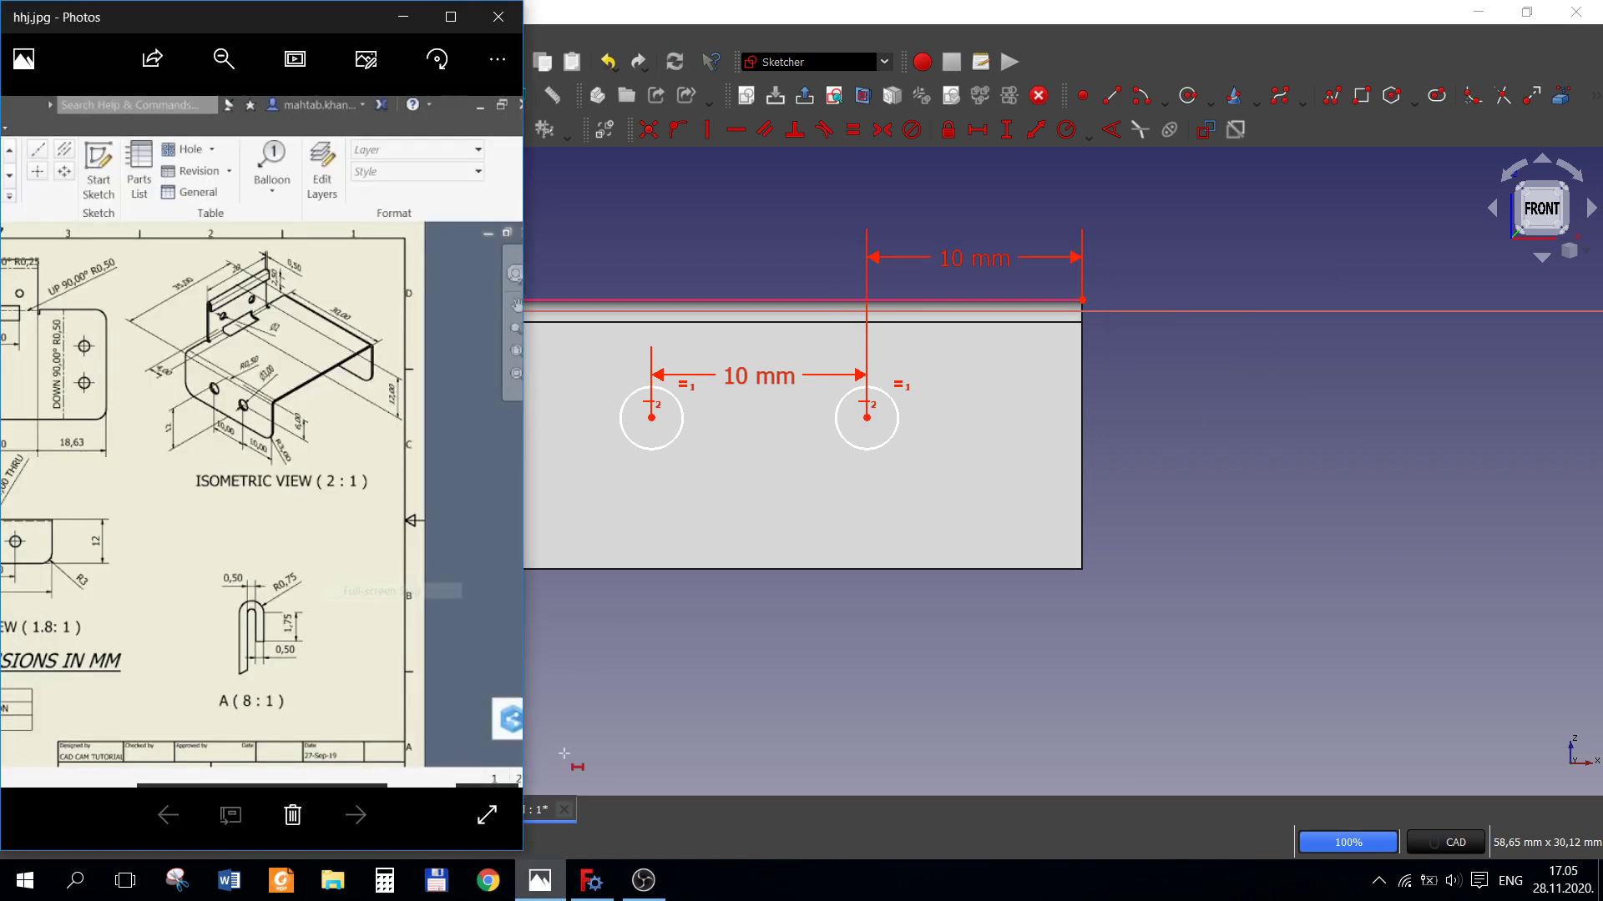
mouse_move(187, 633)
left_mouse_down()
mouse_move(482, 634)
mouse_move(297, 628)
left_mouse_up()
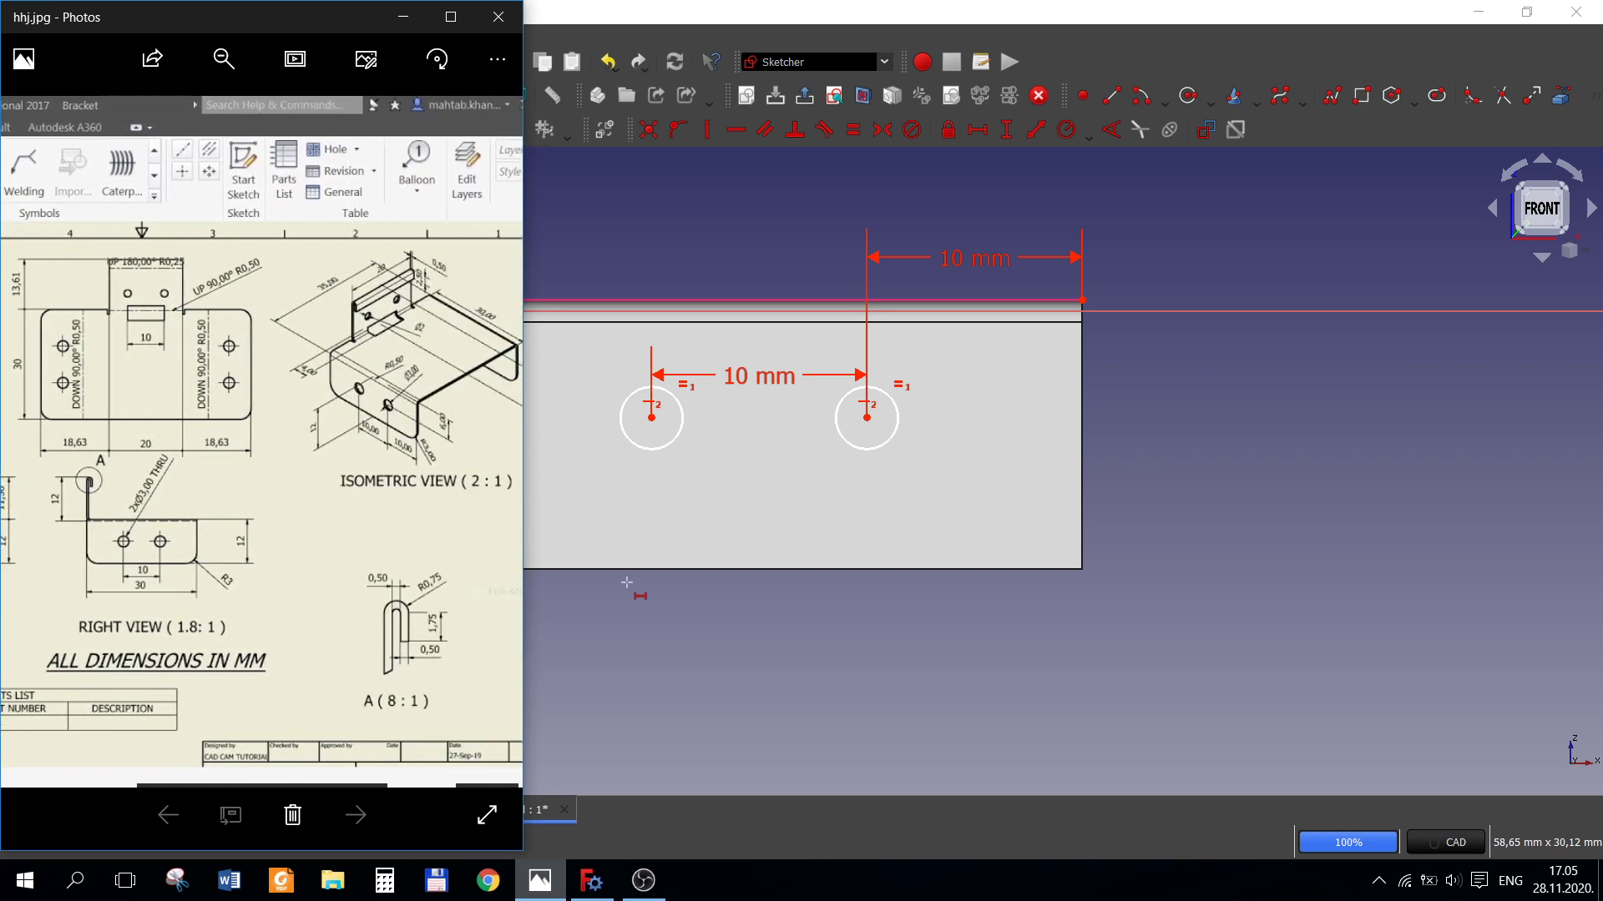
left_click(642, 591)
left_click(1007, 130)
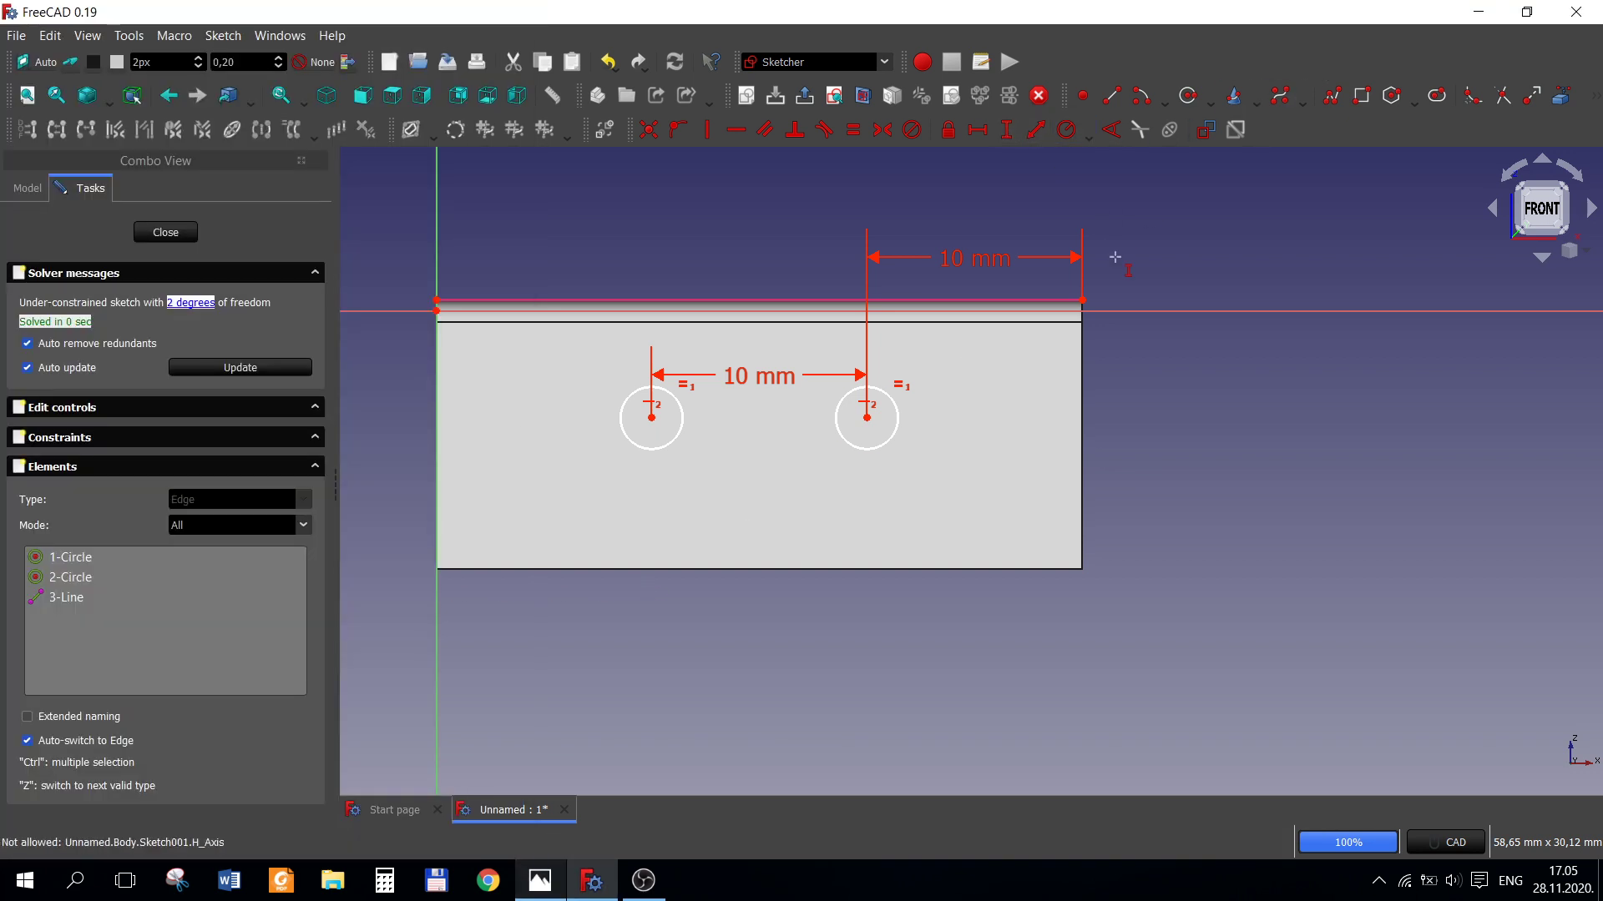
left_click(1082, 300)
left_click(867, 418)
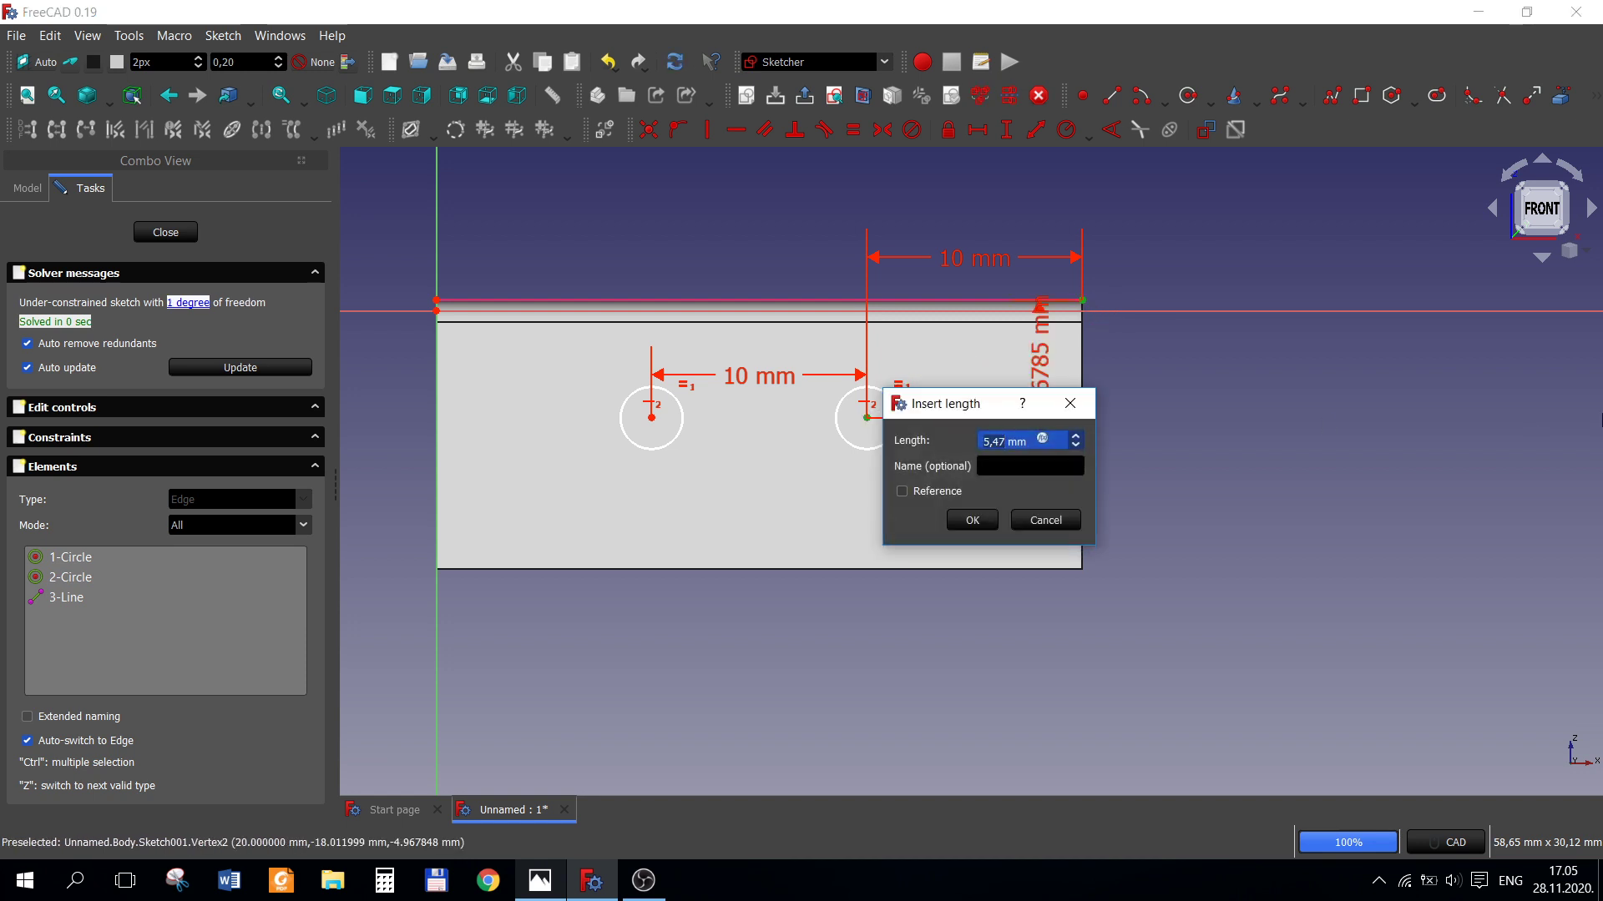
type("6")
key("Return")
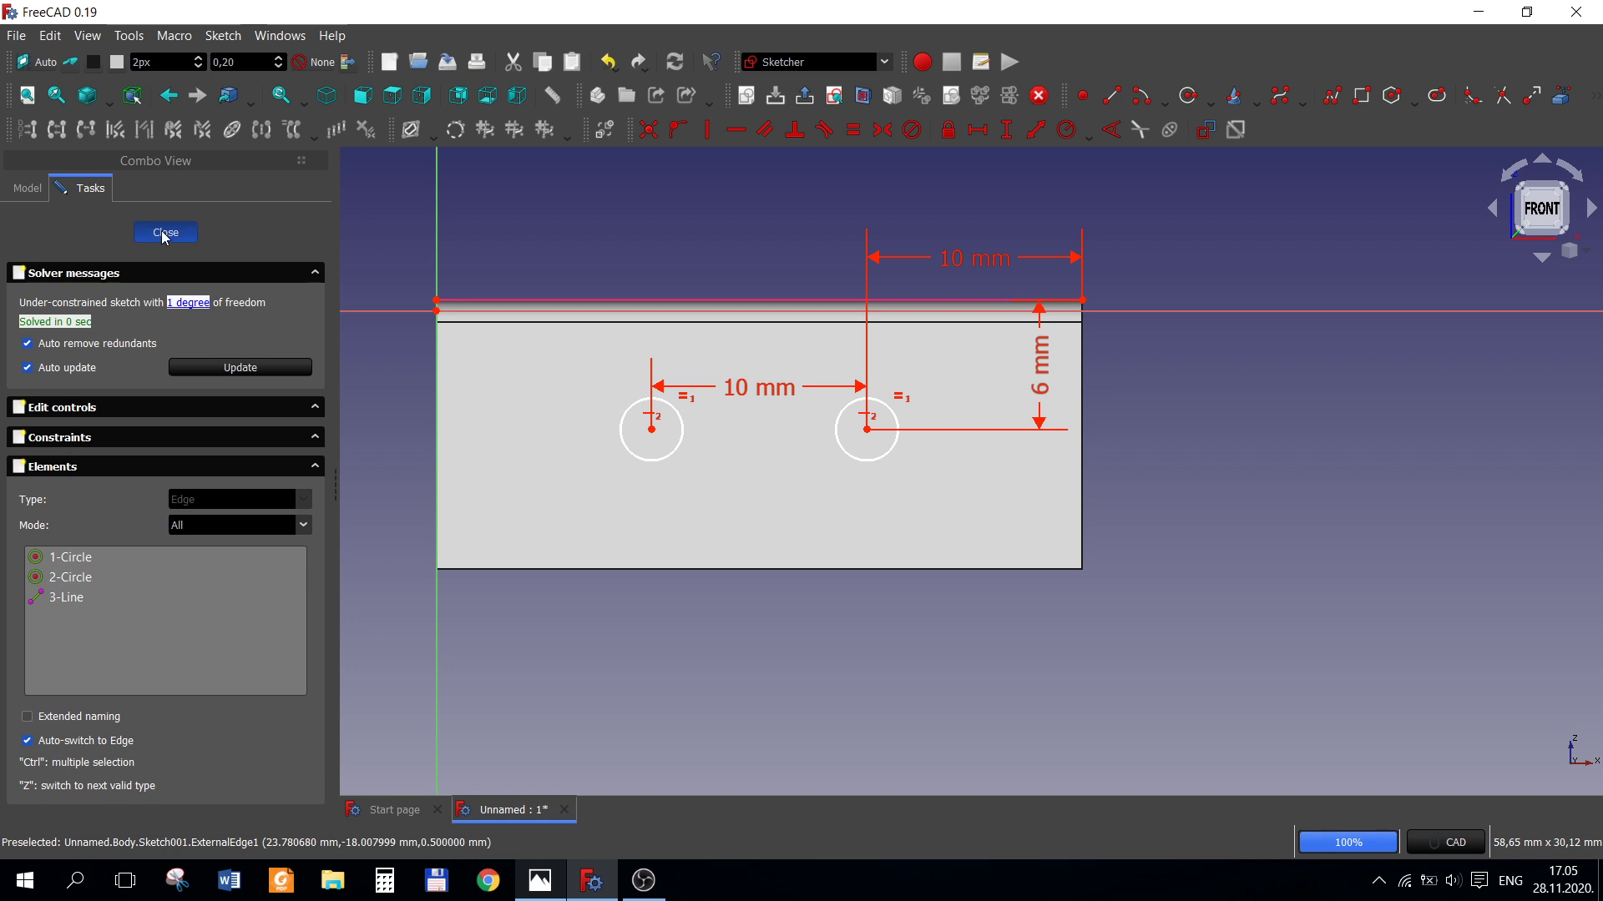
- Close the sketch and pocket both circles Through all to cut the flange holes
left_click(165, 234)
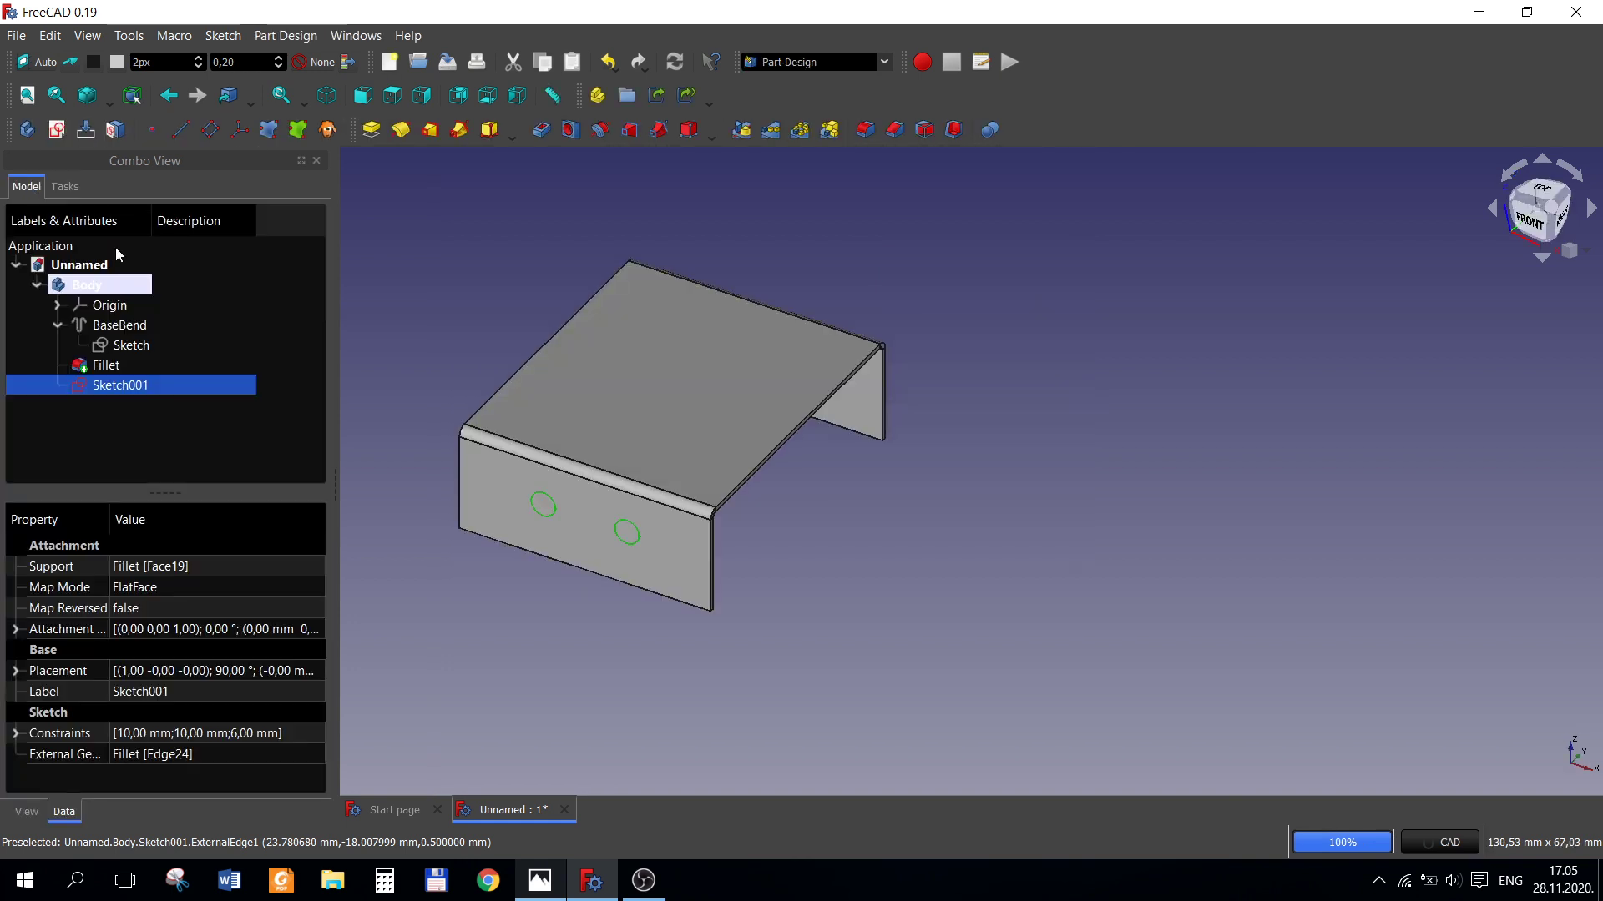
left_click(541, 130)
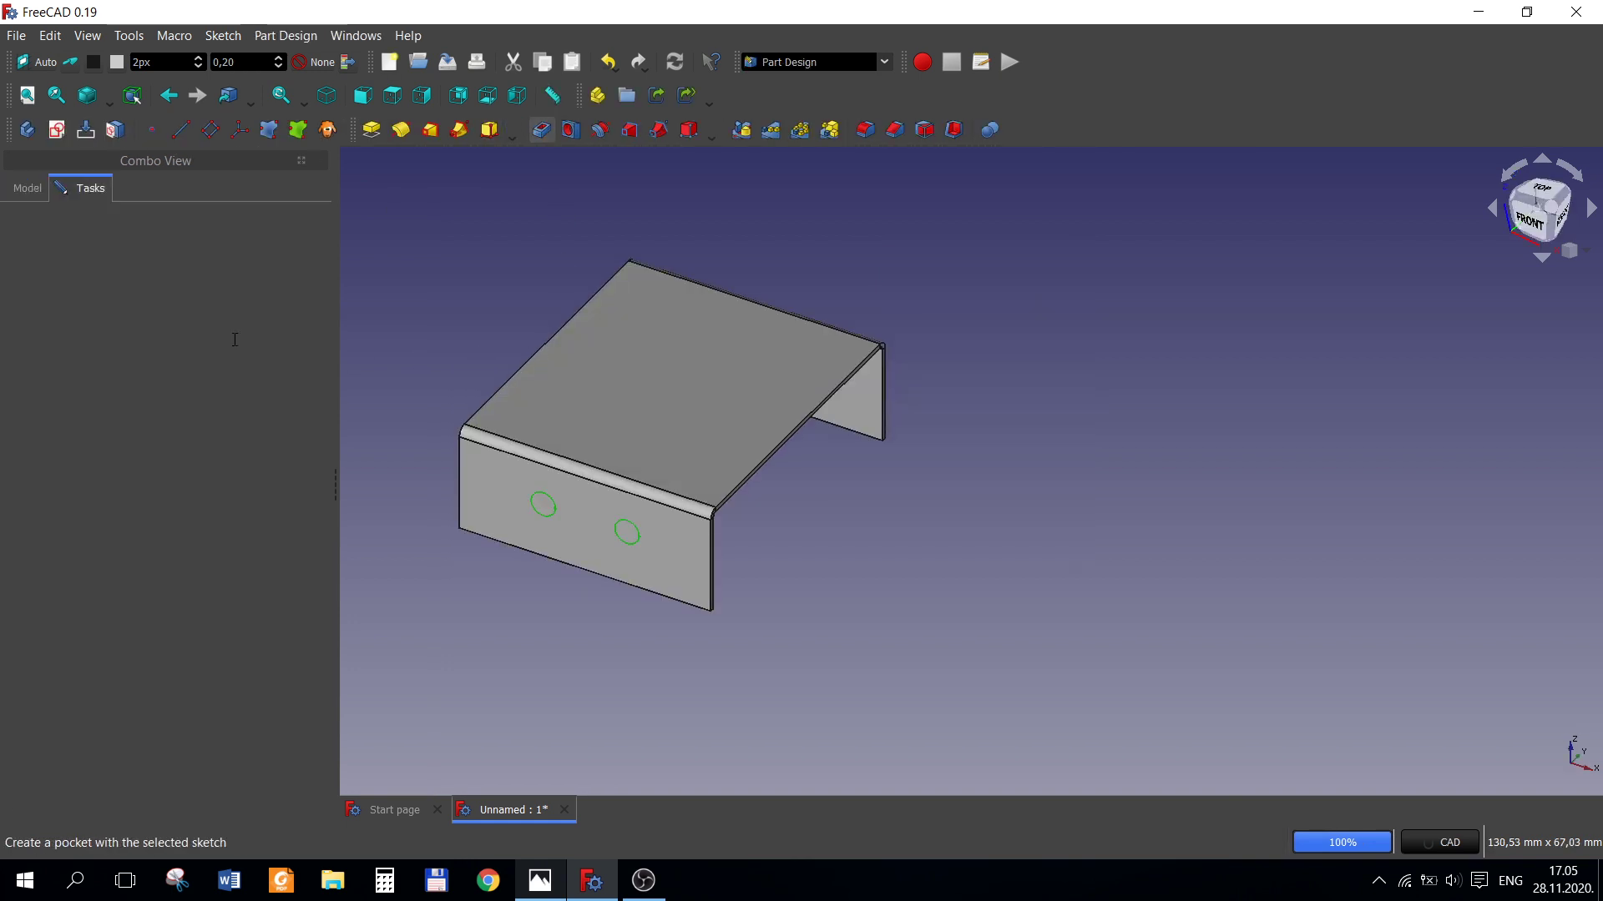
left_click(205, 306)
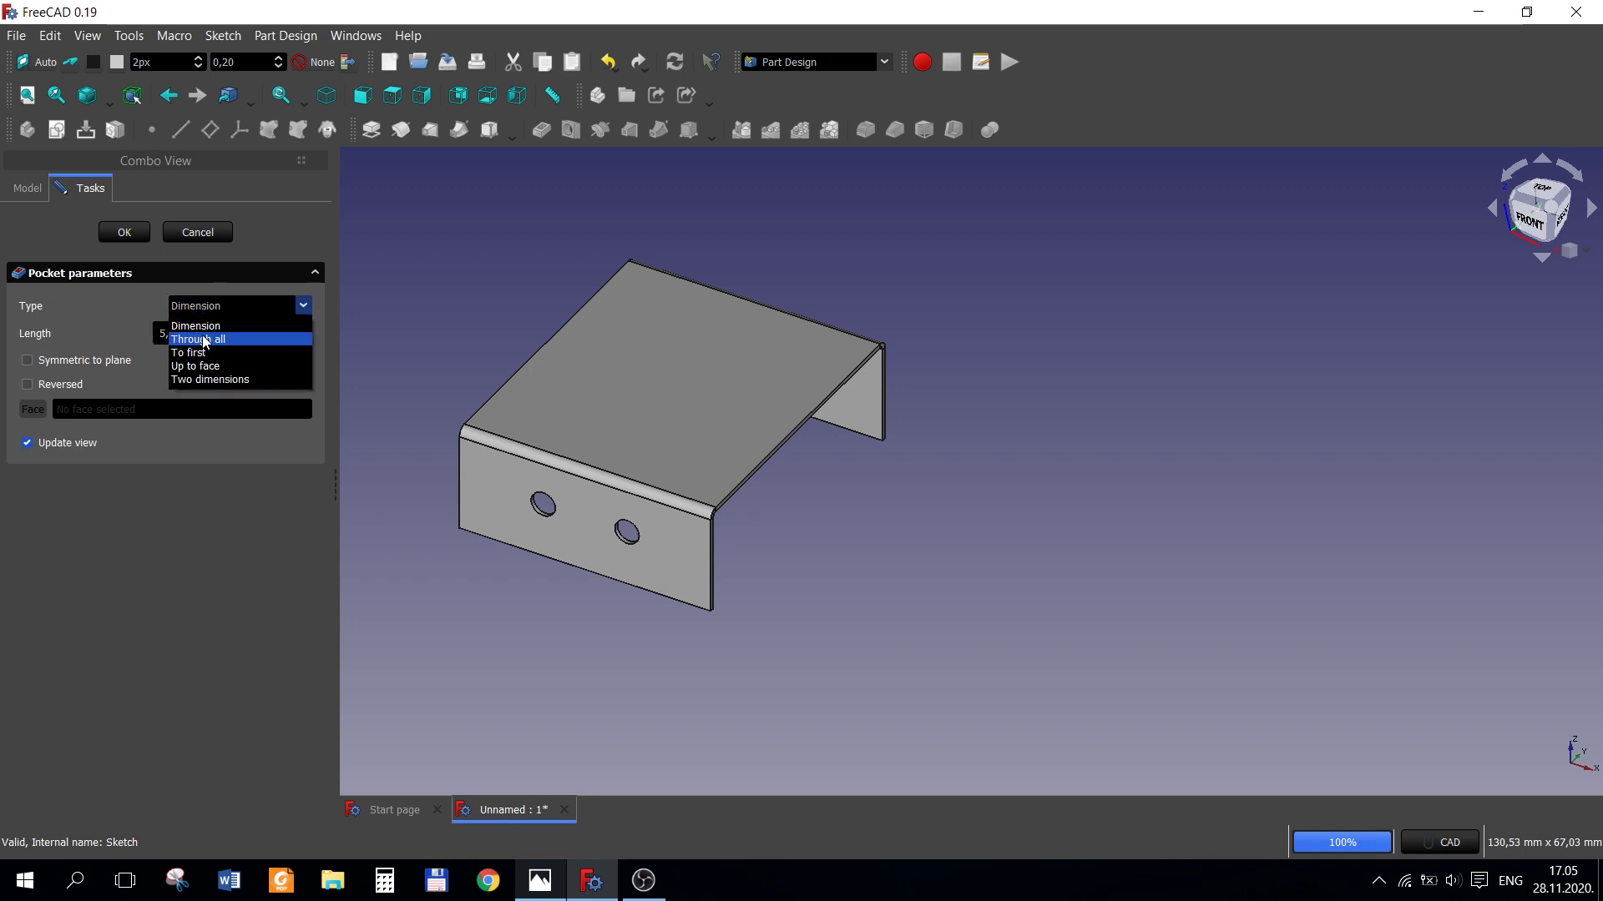
left_click(204, 341)
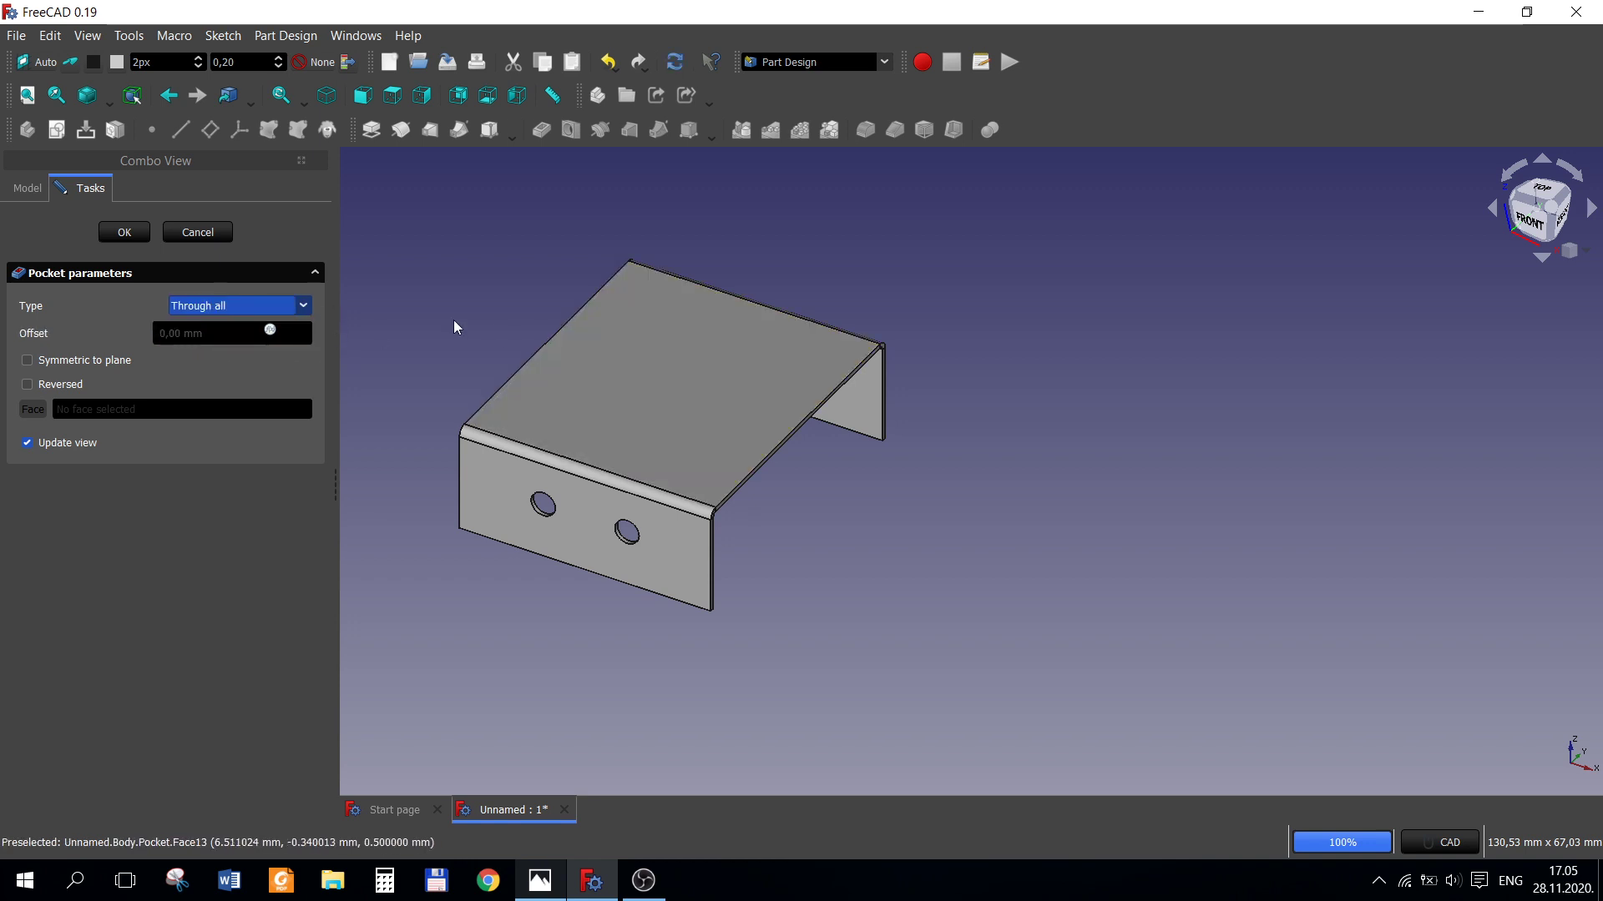
key("Return")
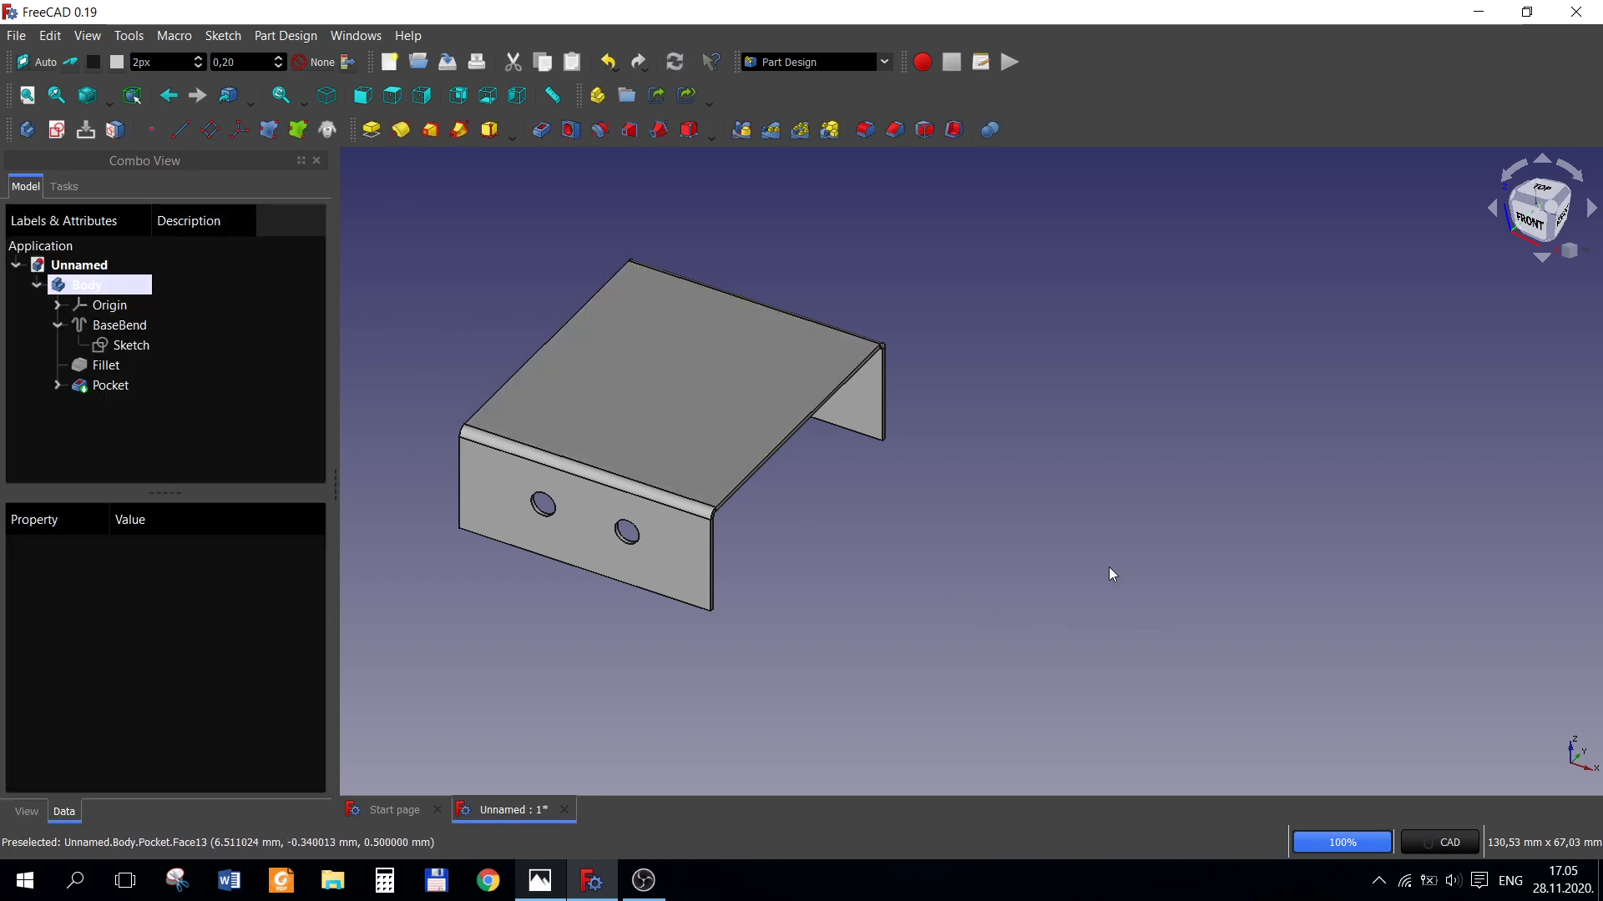
scroll(1060, 466, "down", 1)
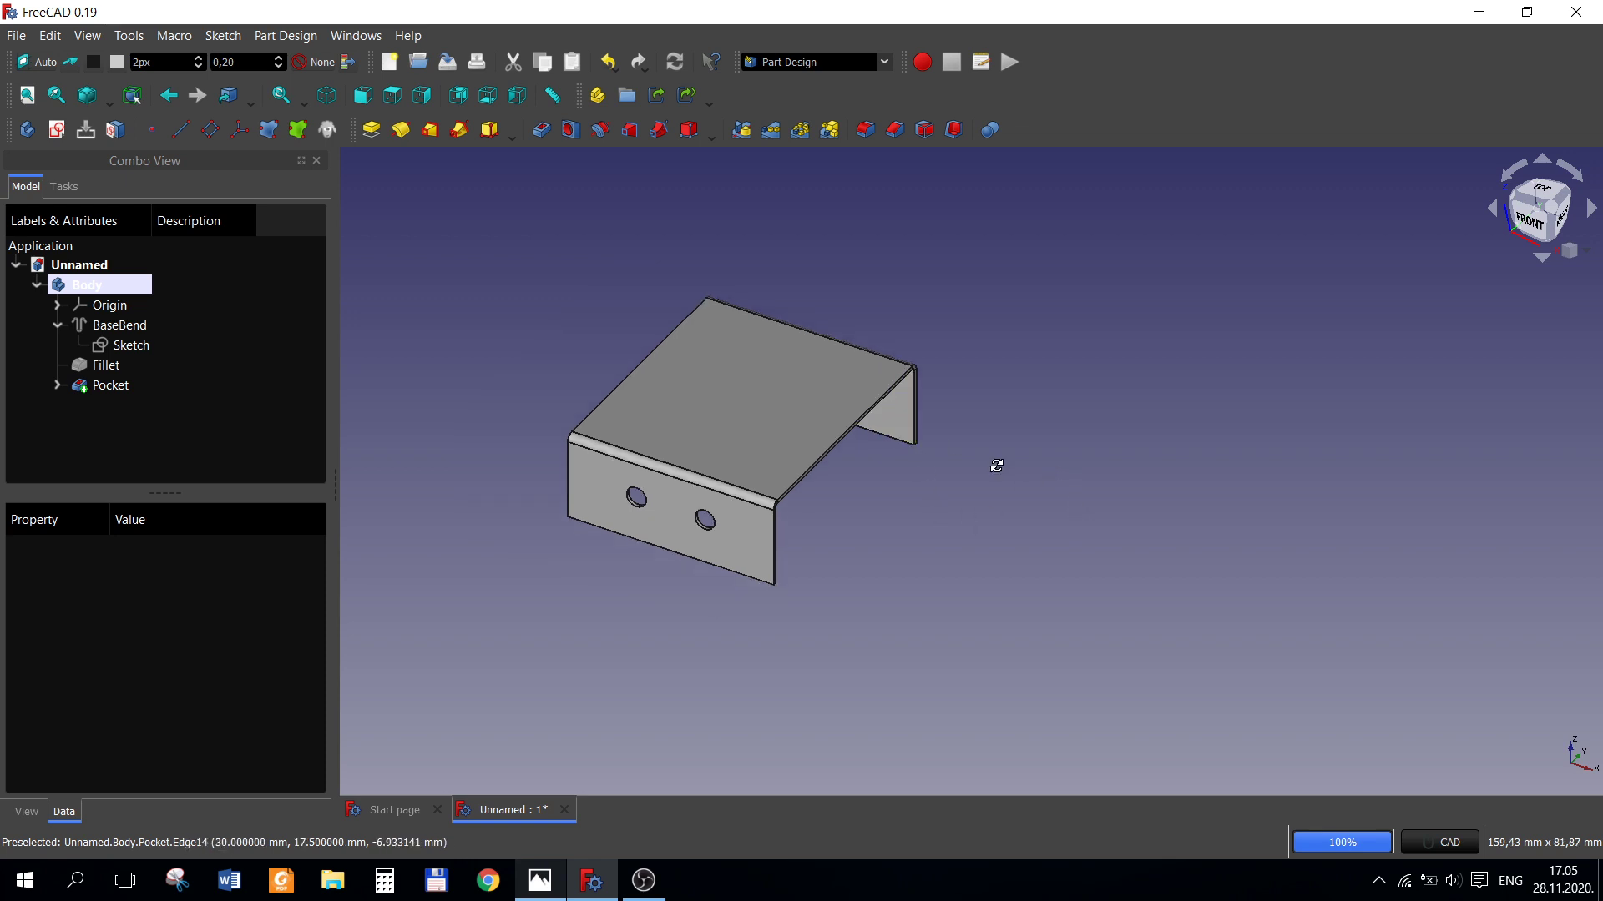
mouse_move(994, 469)
middle_mouse_down()
mouse_move(894, 358)
mouse_move(969, 508)
mouse_move(1002, 454)
middle_mouse_up()
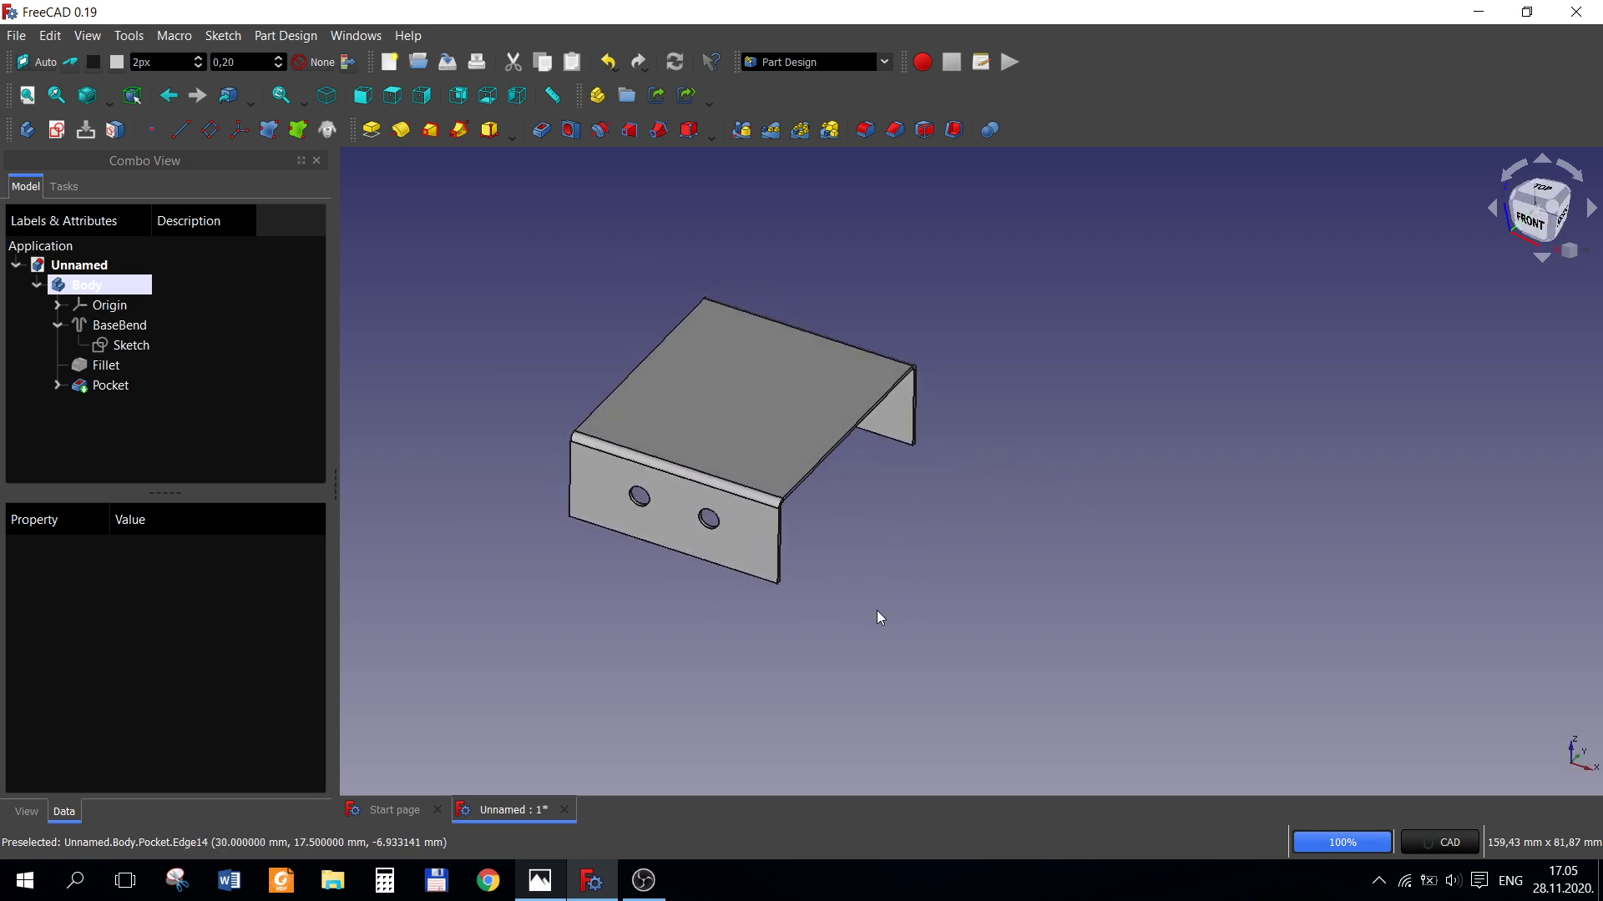
- Review the bracket reference drawing in Photos
left_click(540, 880)
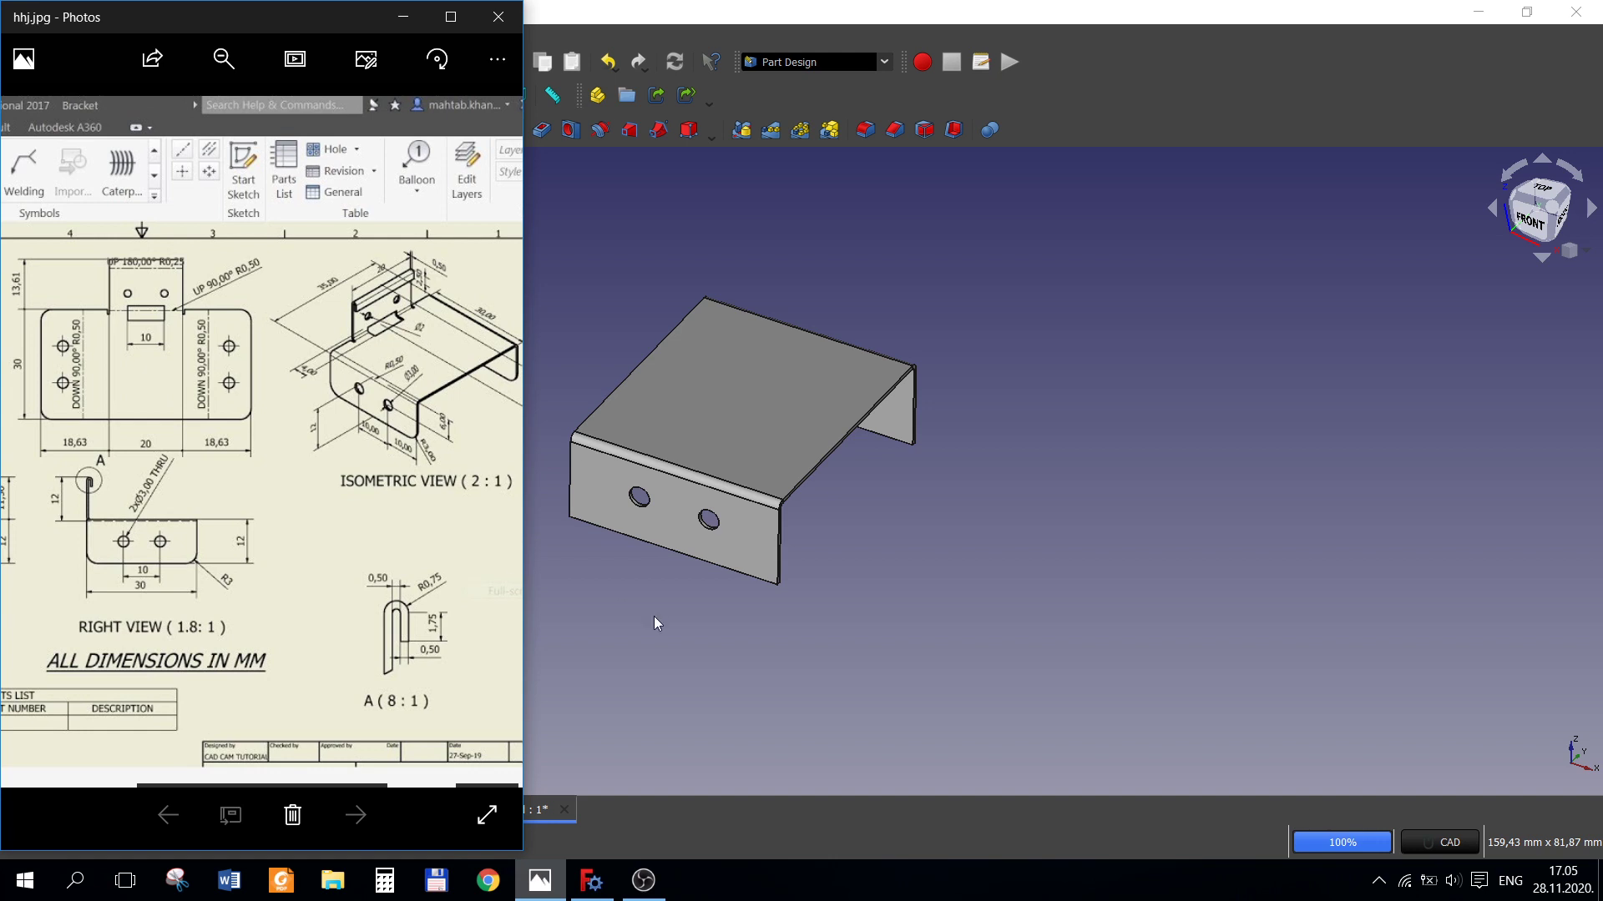
scroll(180, 534, "down", 2)
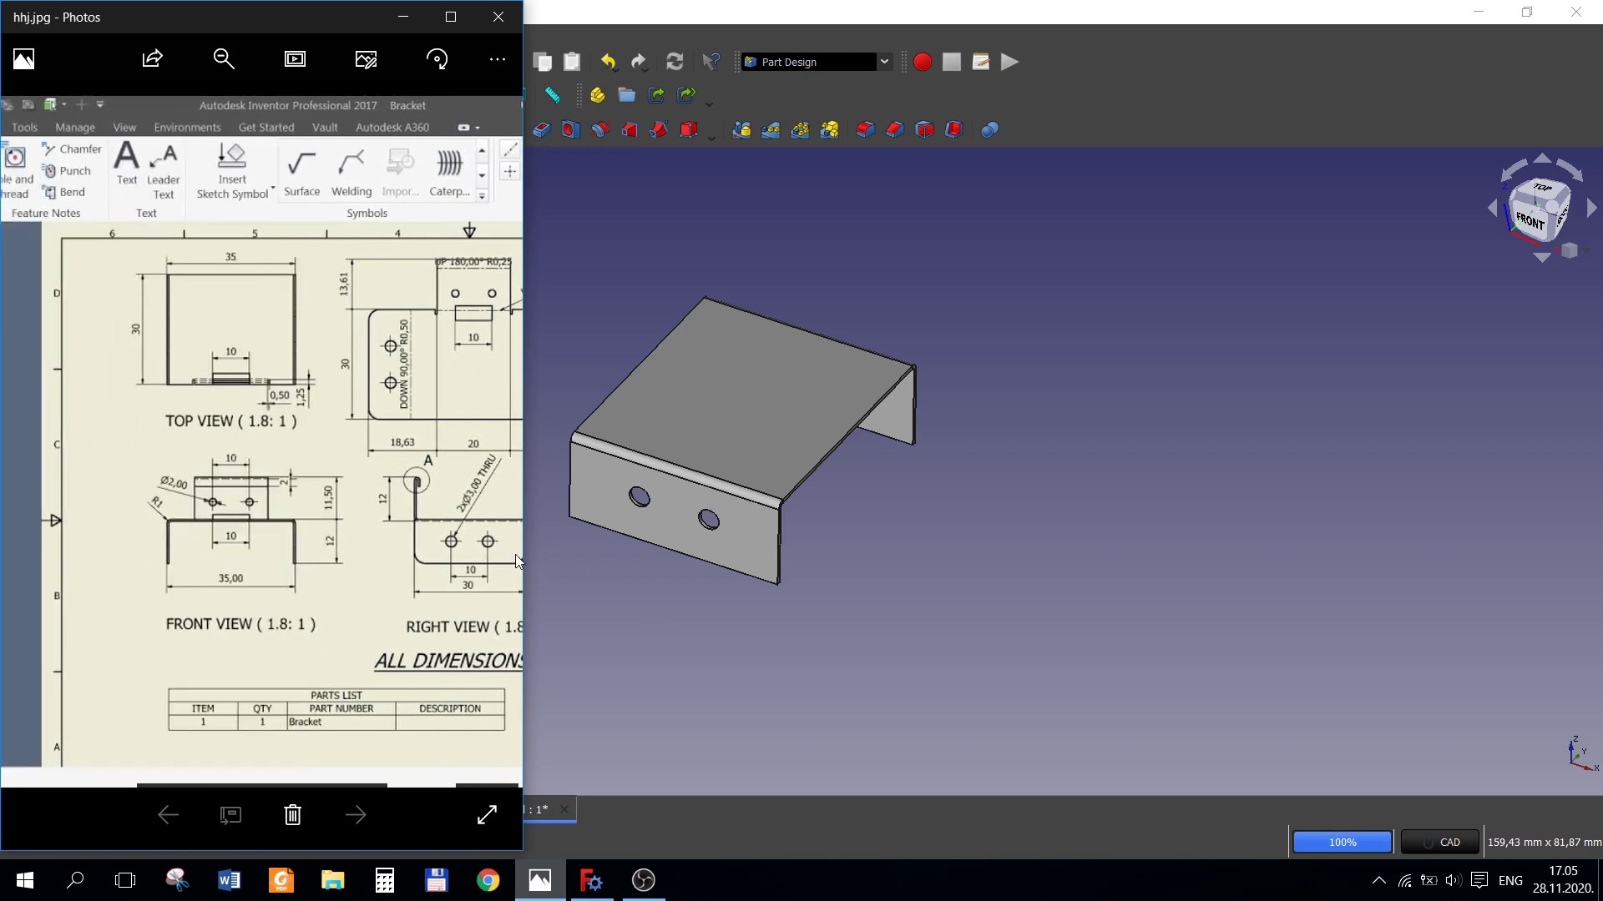
scroll(310, 537, "up", 2)
scroll(311, 537, "down", 2)
scroll(302, 502, "up", 2)
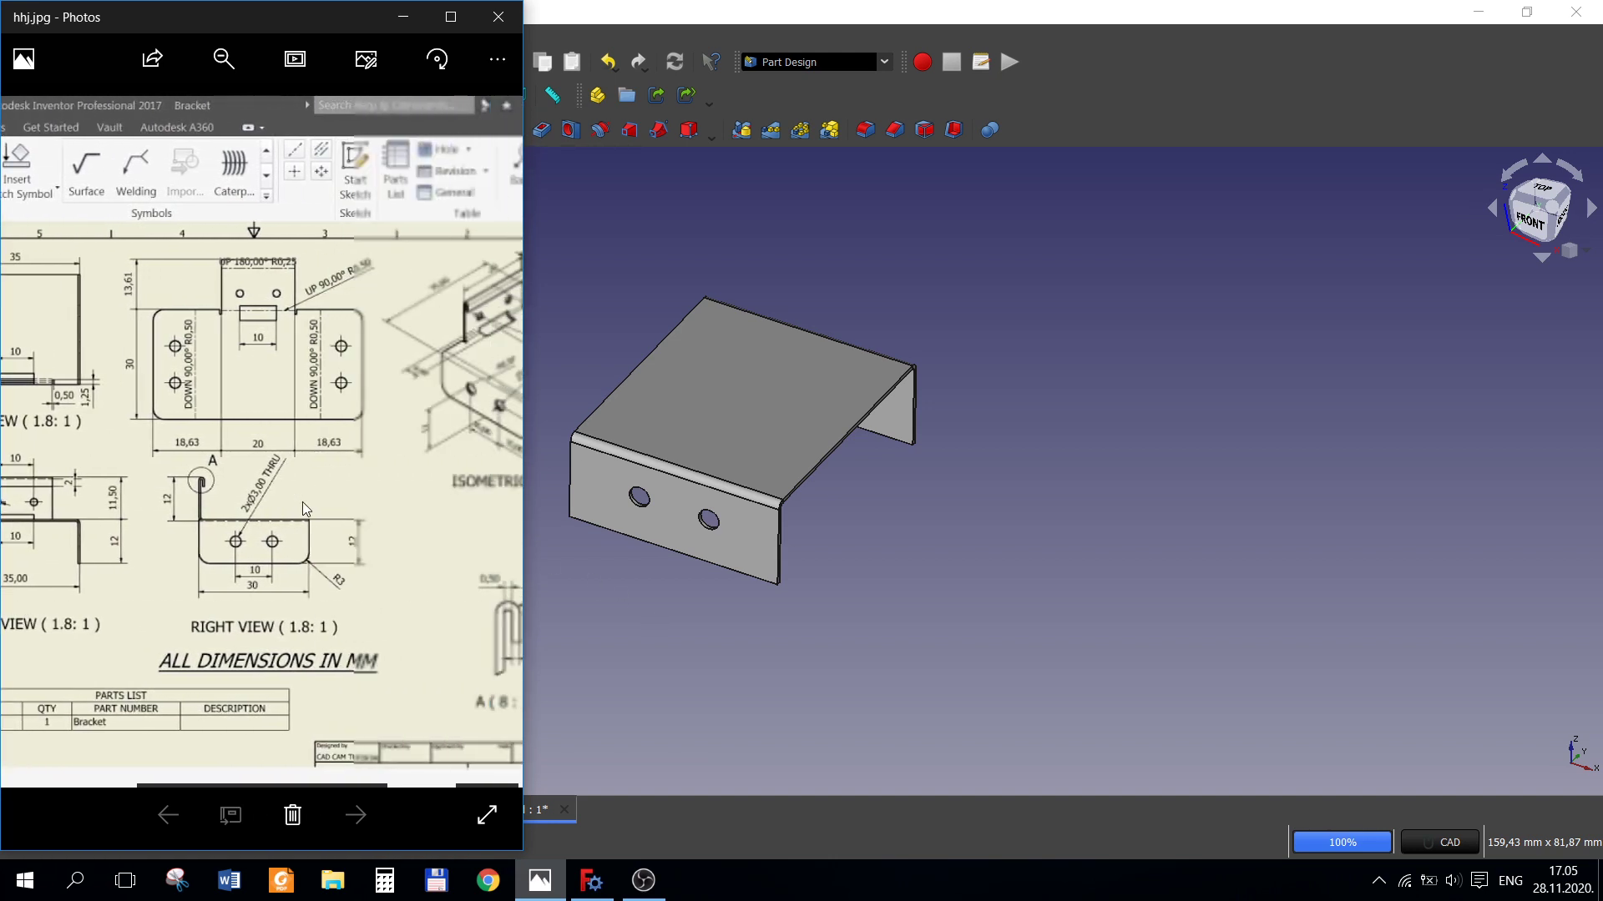
left_click(637, 369)
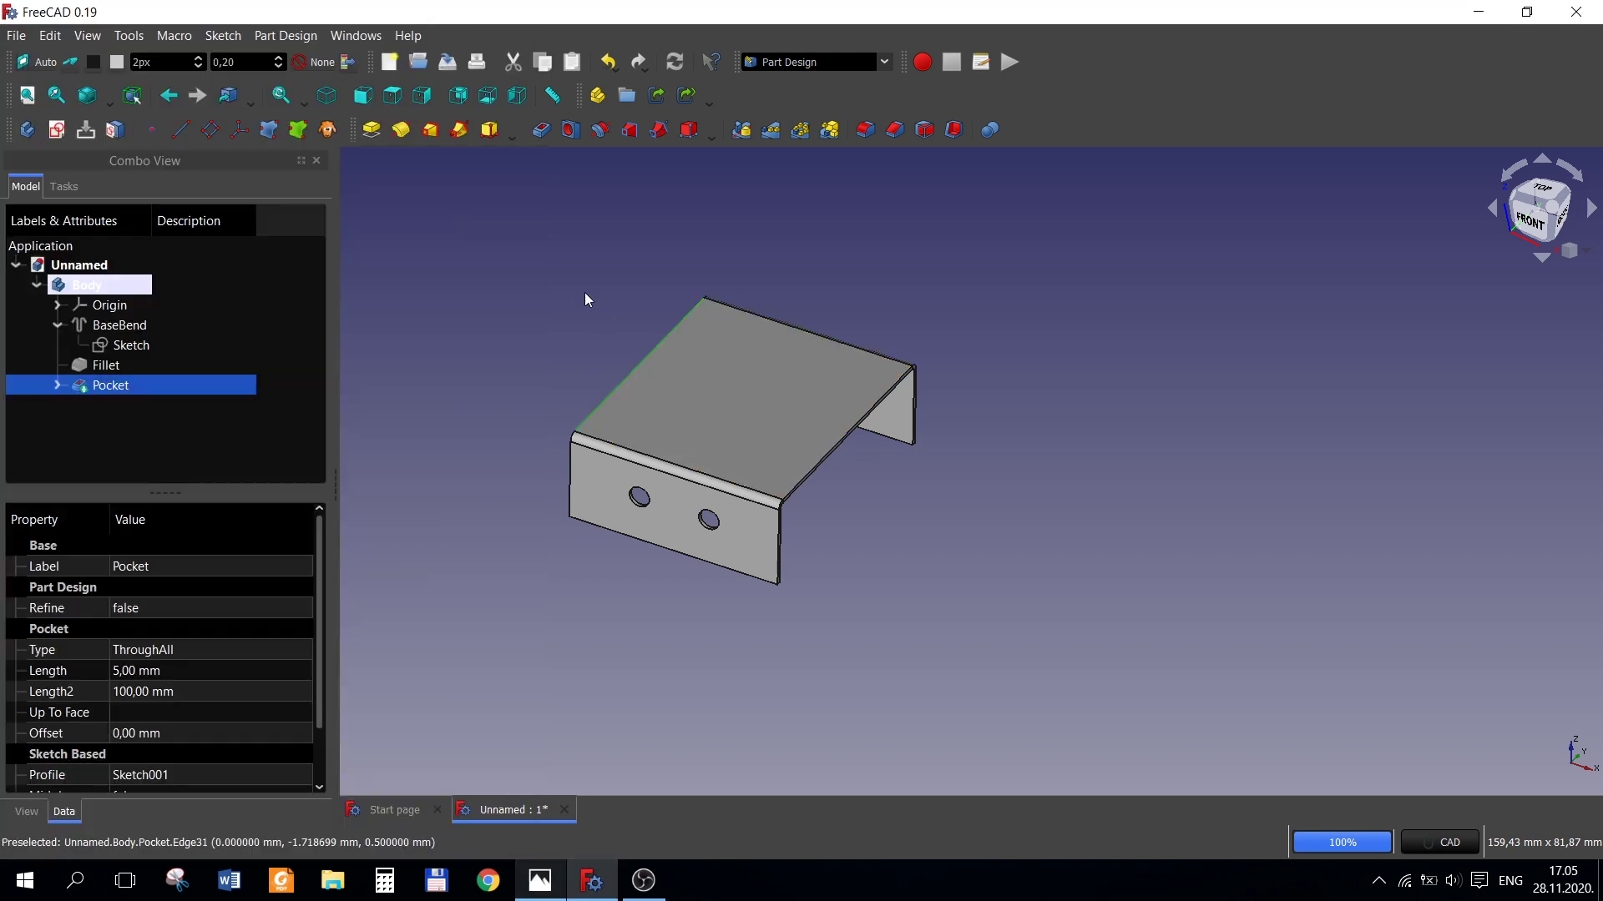
- Switch to Sheet Metal and add a 10 mm, 90° wall along the back top edge
left_click(886, 60)
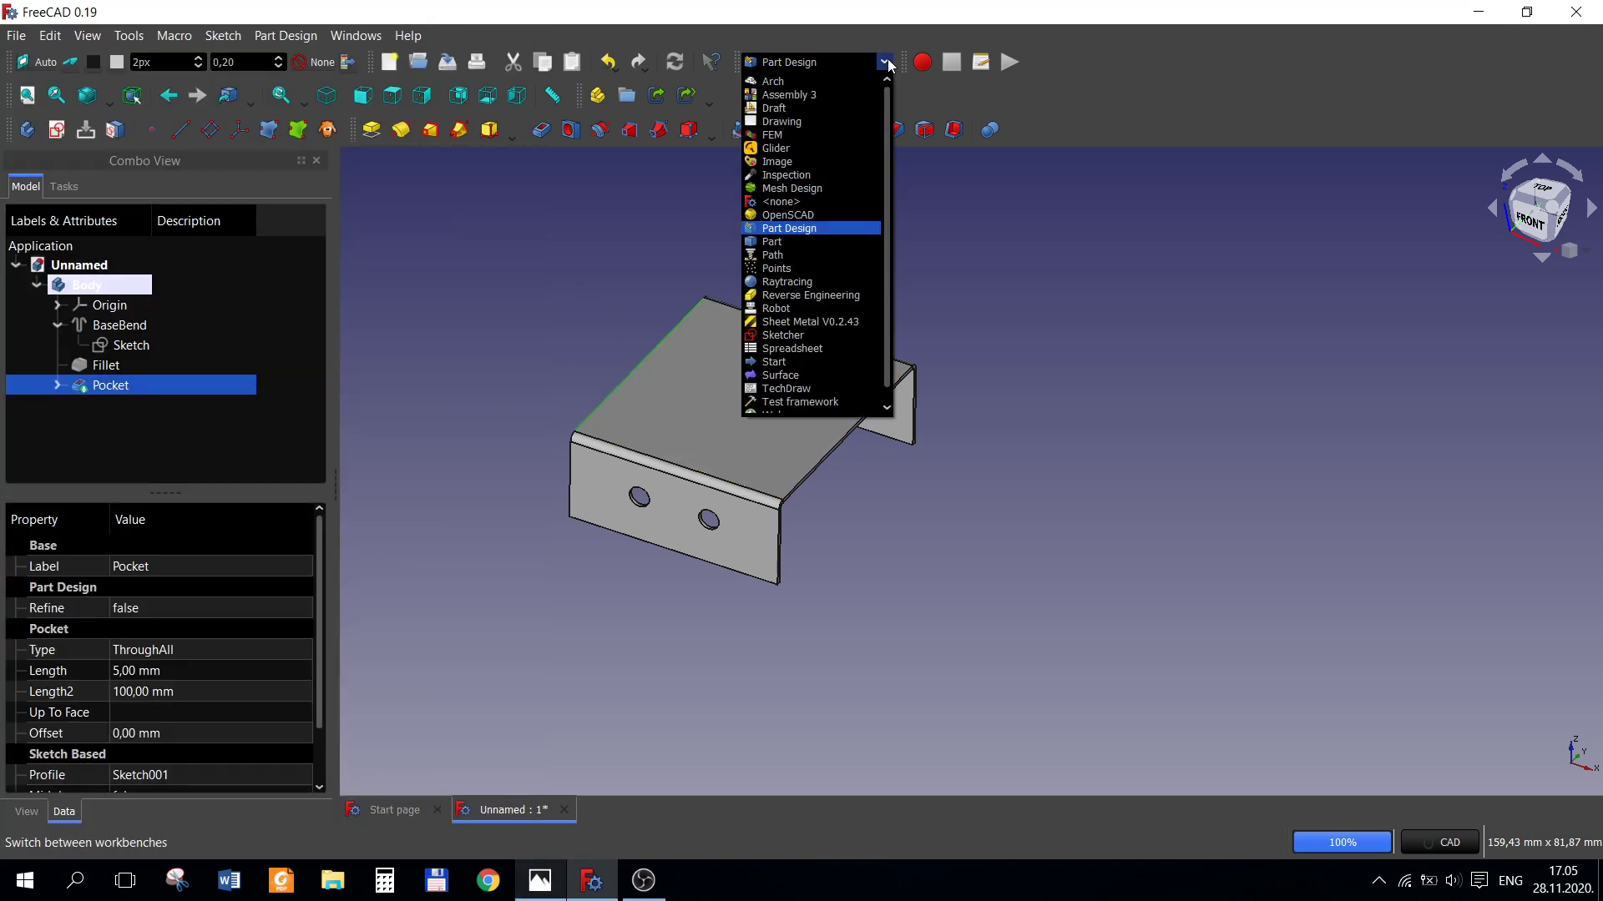
left_click(825, 325)
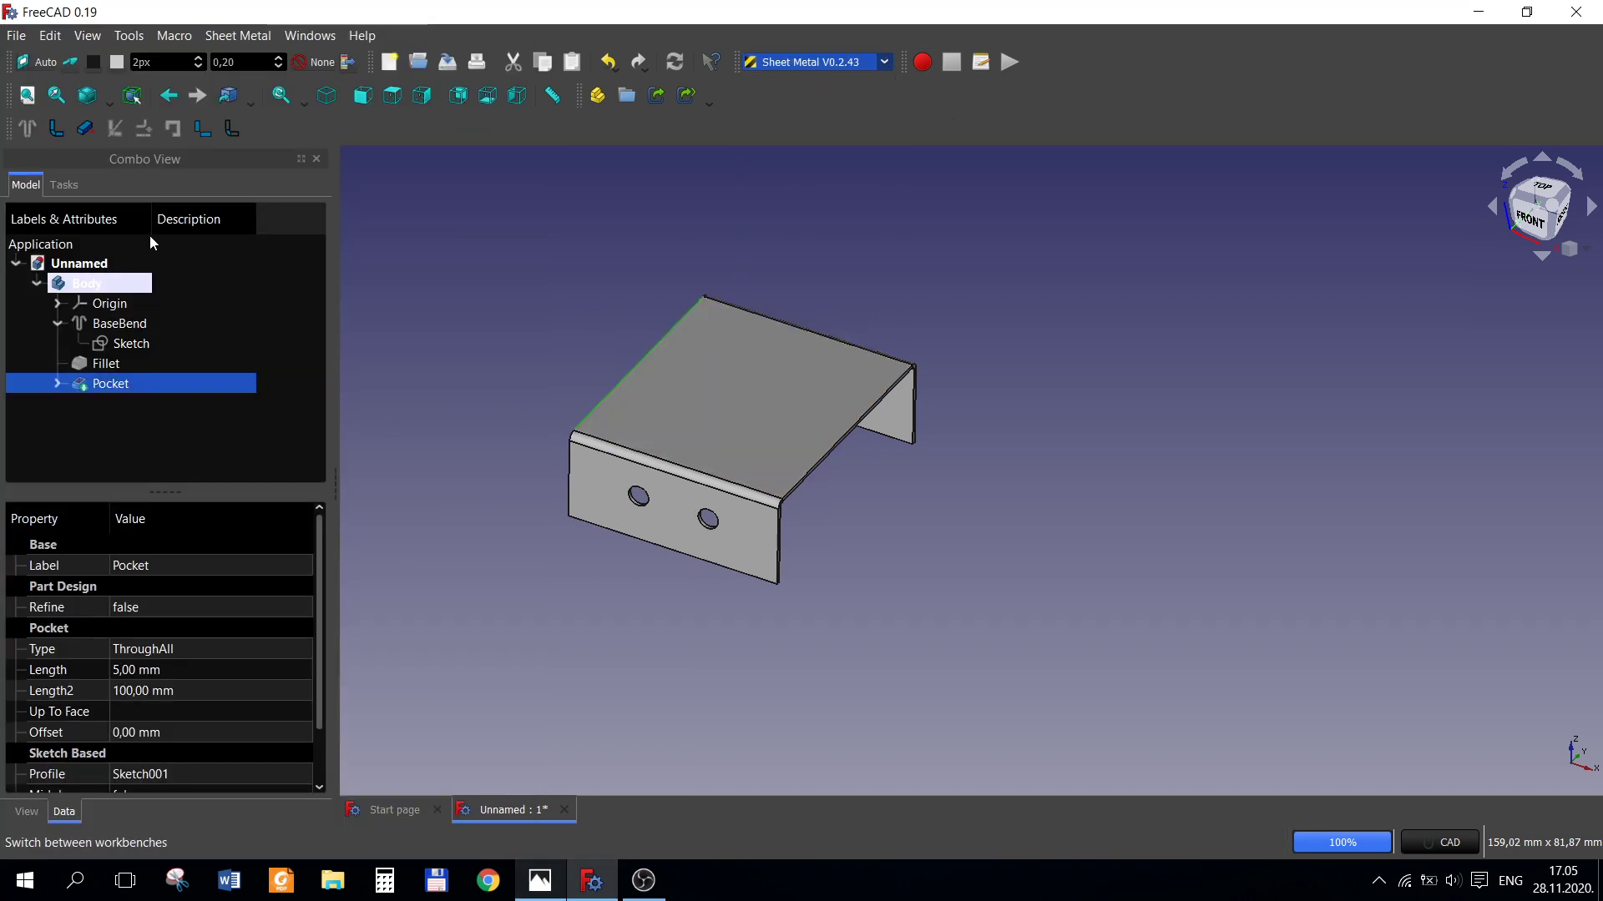
left_click(56, 131)
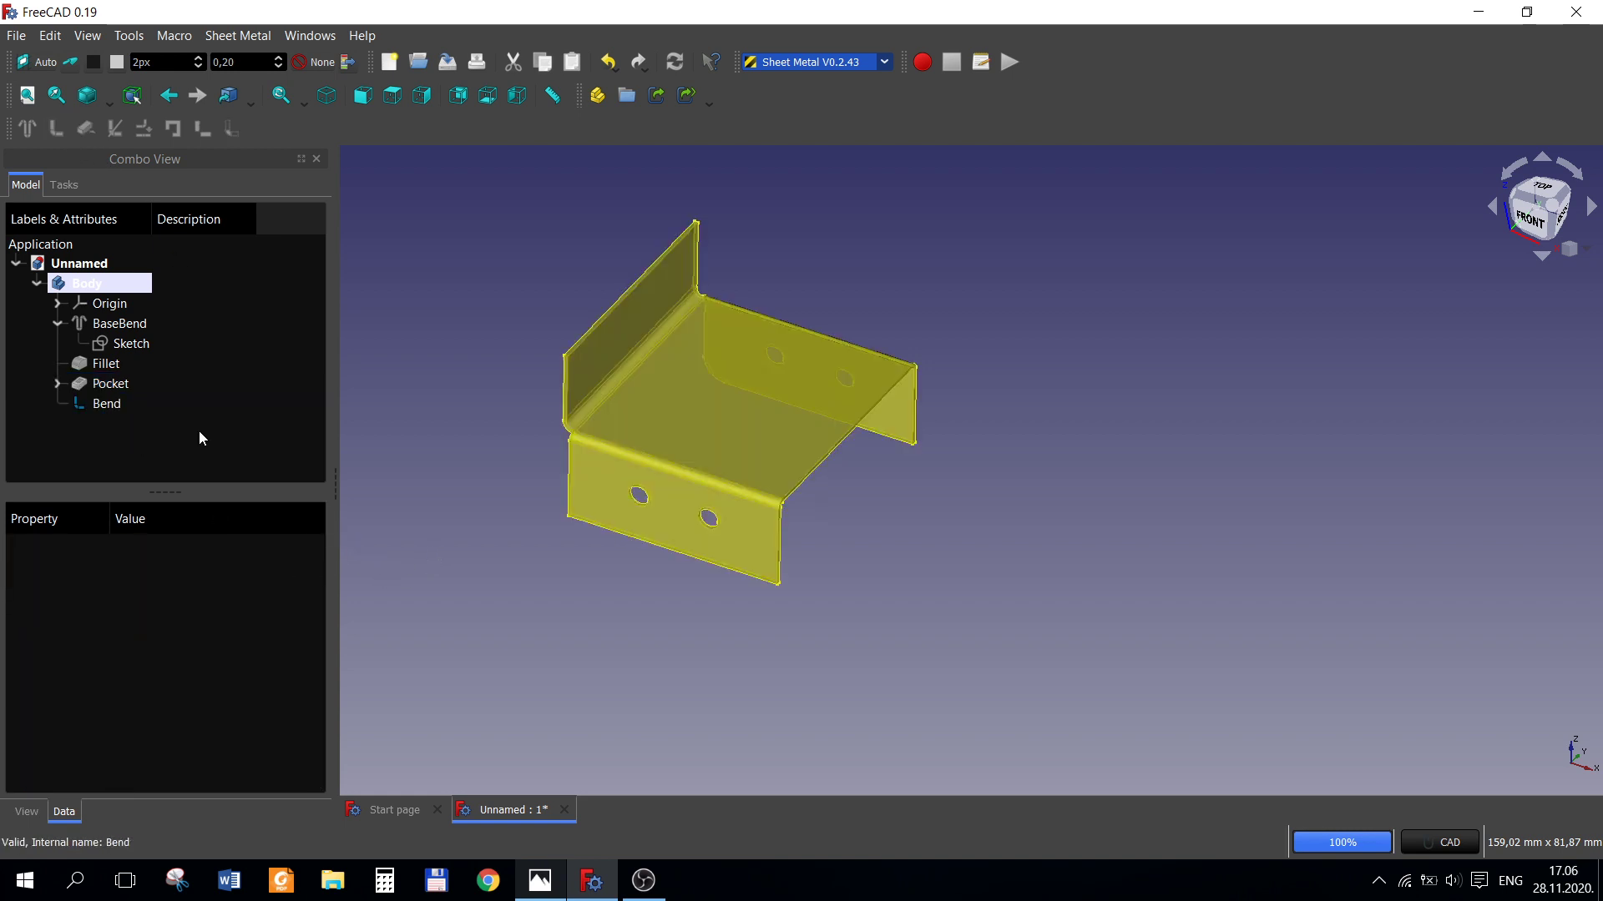
left_click(101, 404)
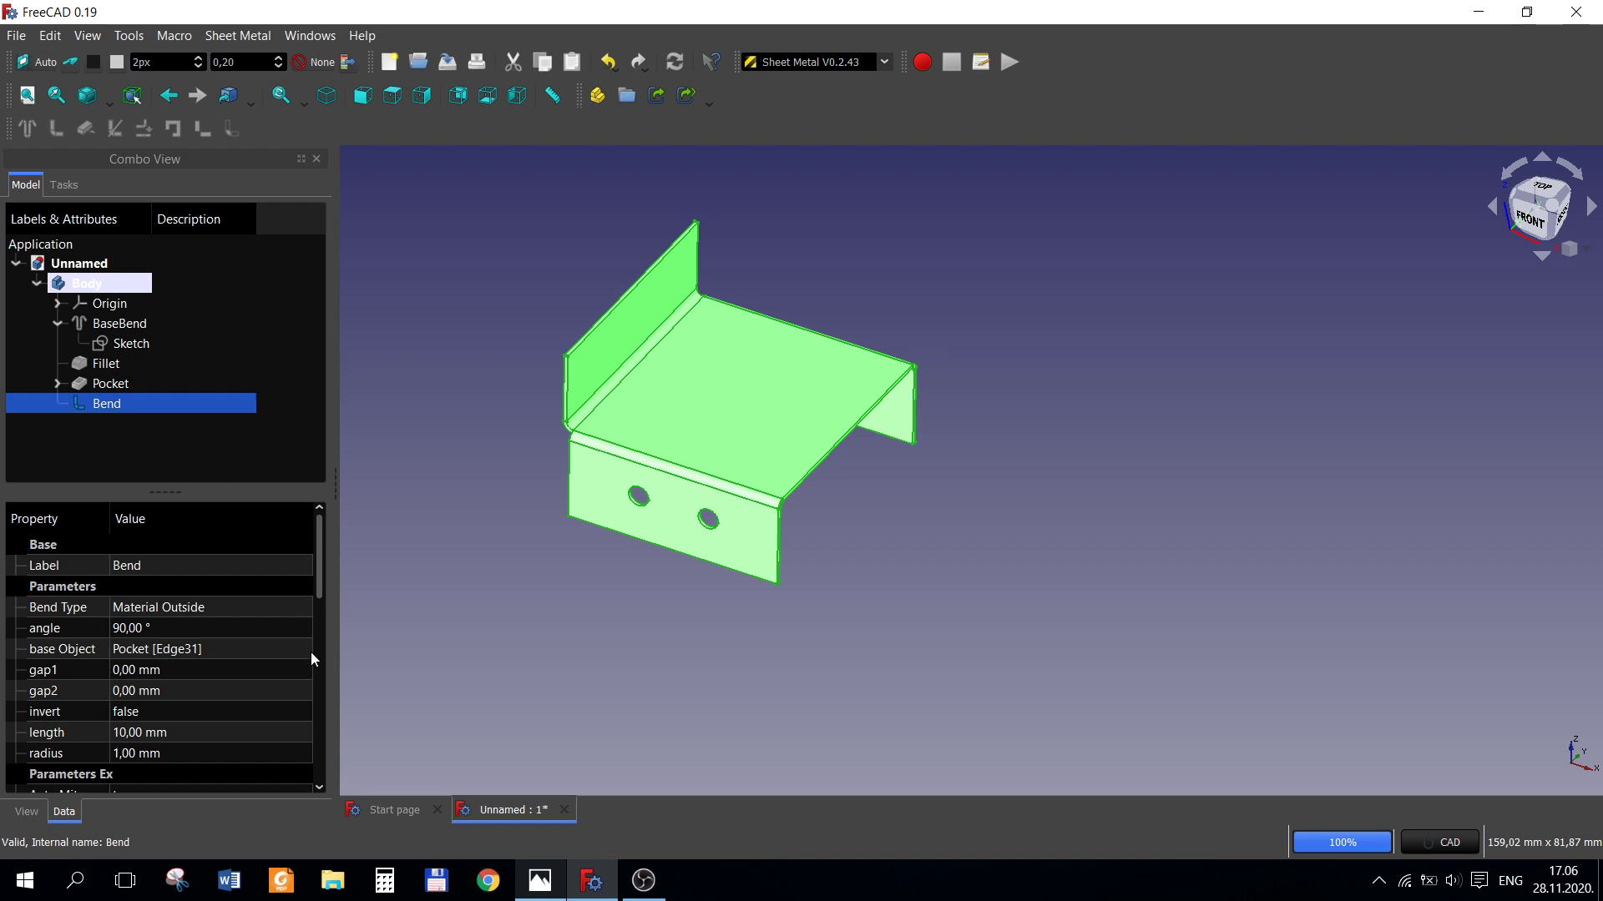
- Zoom the drawing in on its isometric view and detail A
left_click(540, 880)
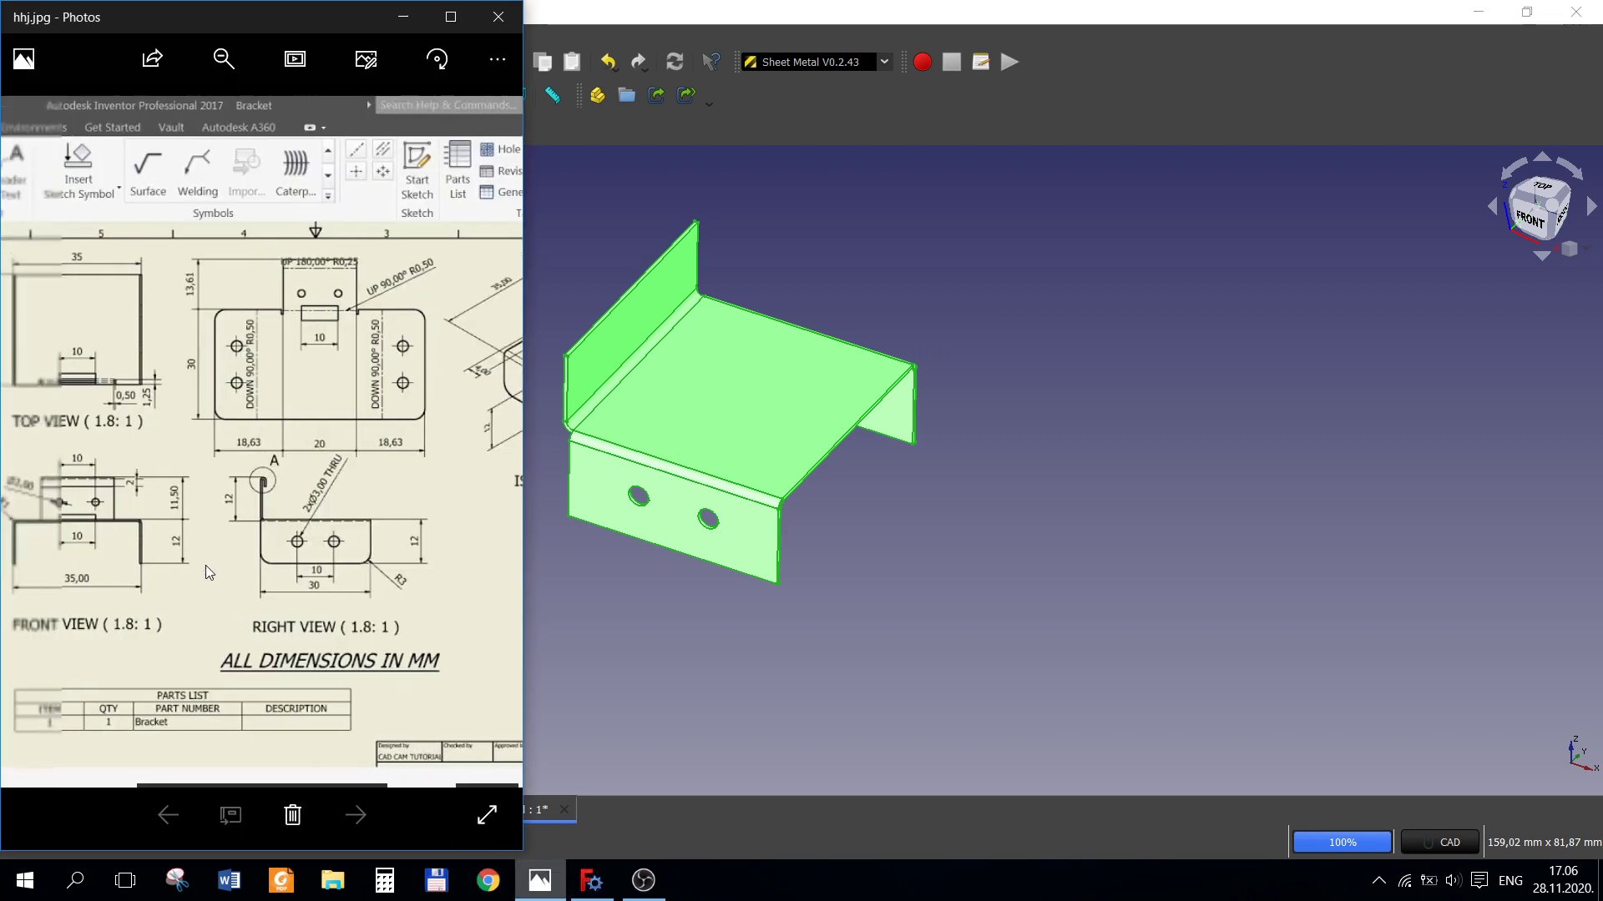
mouse_move(206, 567)
left_mouse_down()
mouse_move(357, 568)
mouse_move(140, 518)
left_mouse_up()
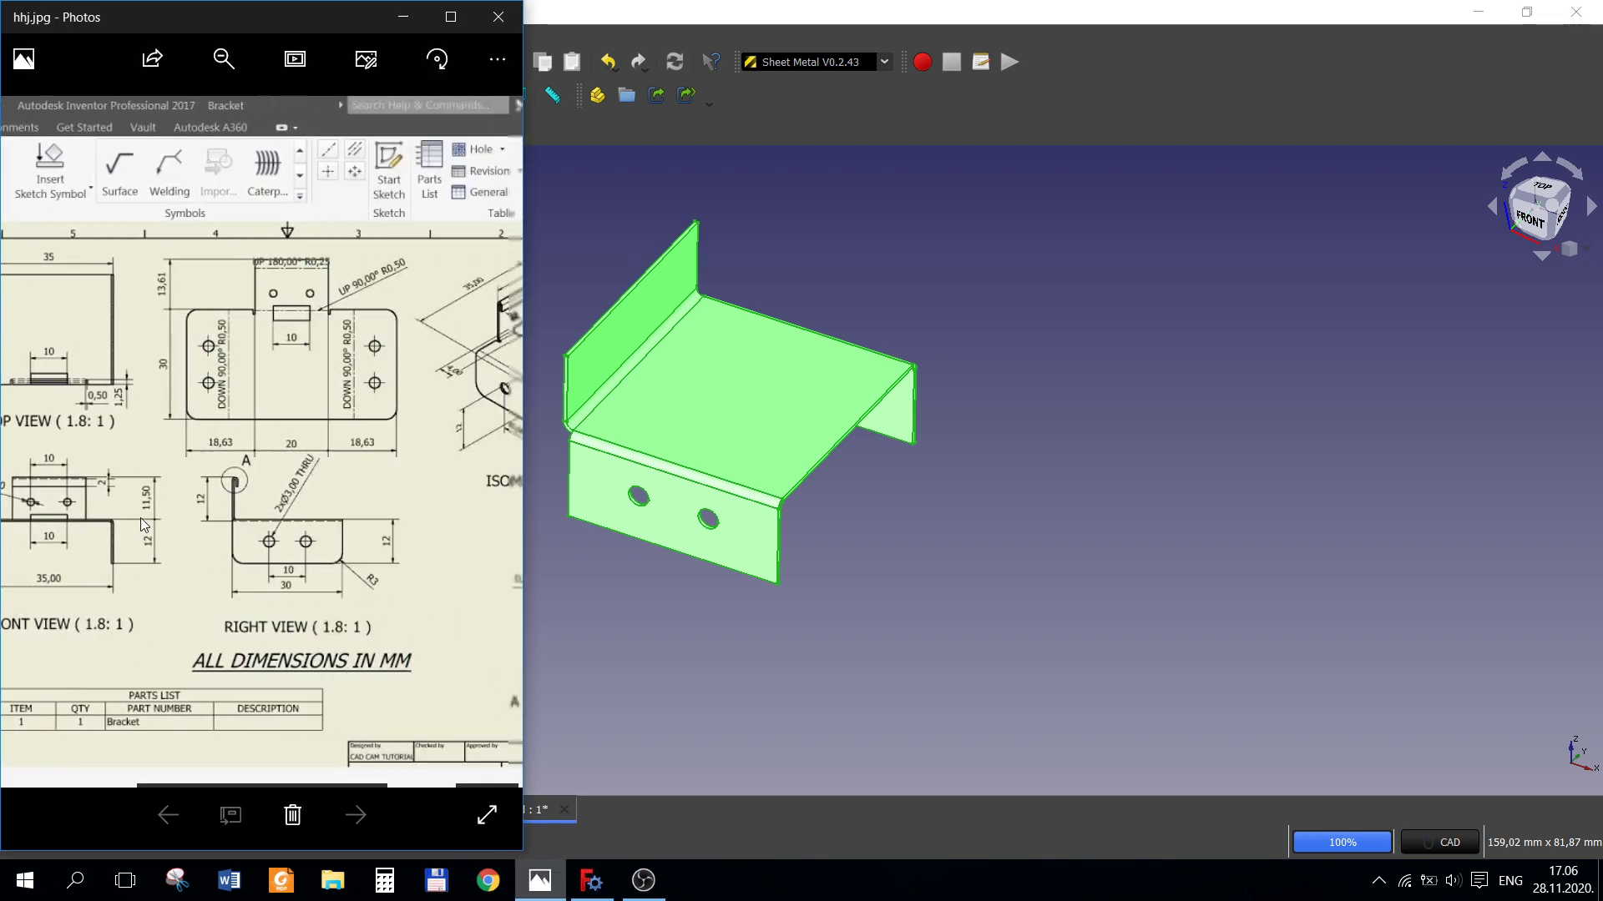
left_click_drag(396, 359, 257, 344)
scroll(384, 278, "up", 1)
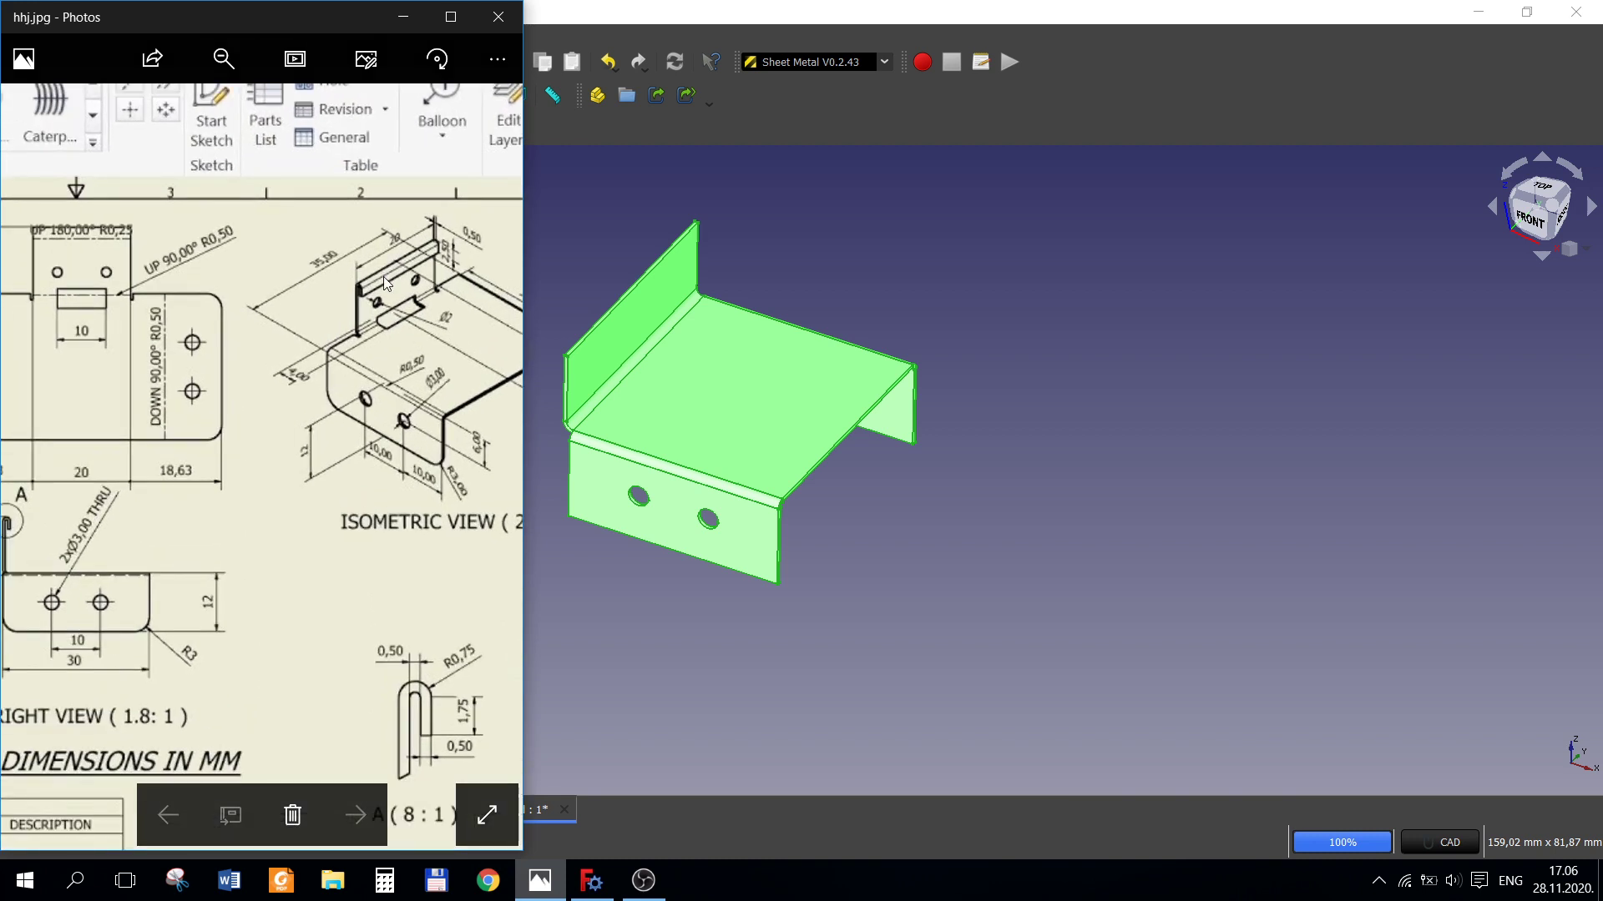
scroll(383, 277, "up", 1)
scroll(333, 279, "up", 1)
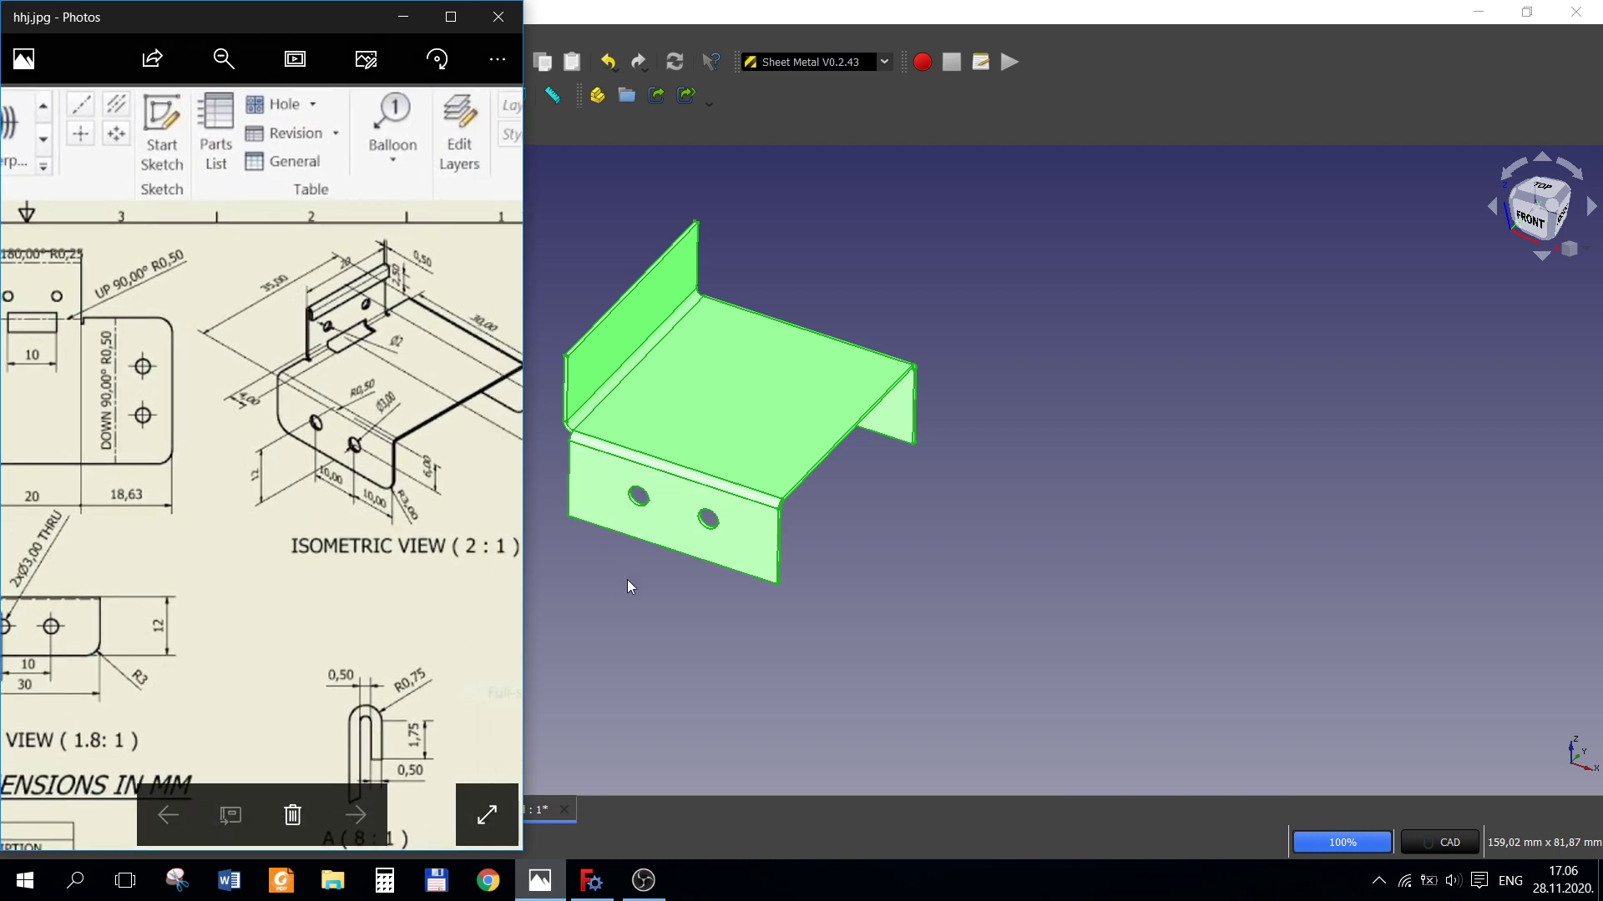
- Inspect the Bend feature's properties in FreeCAD
left_click(617, 654)
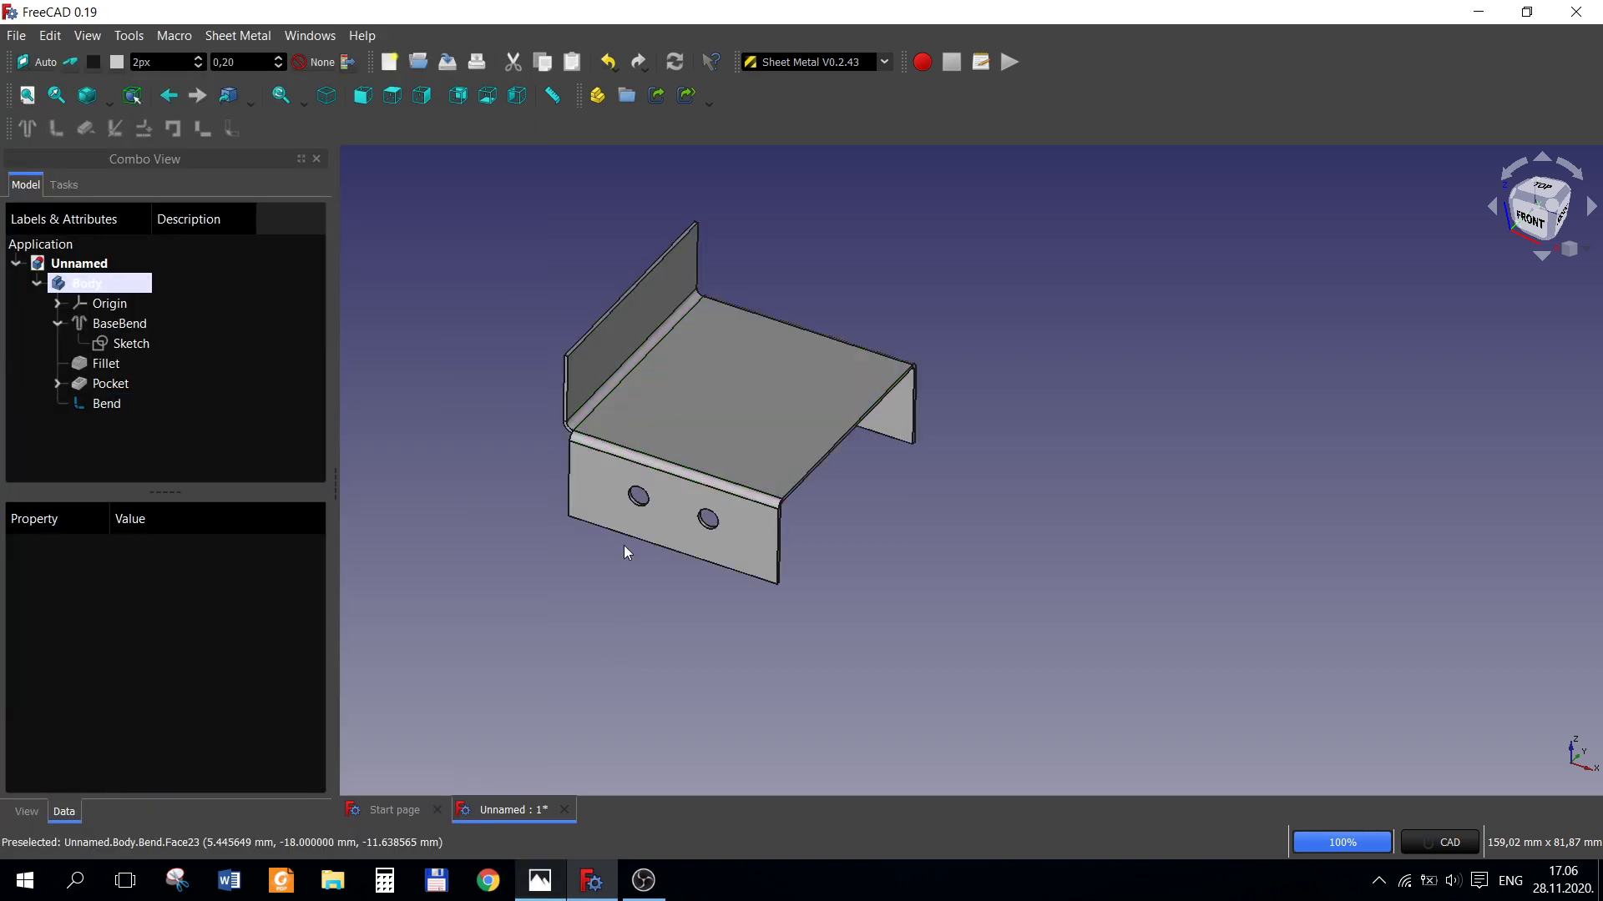
left_click(106, 403)
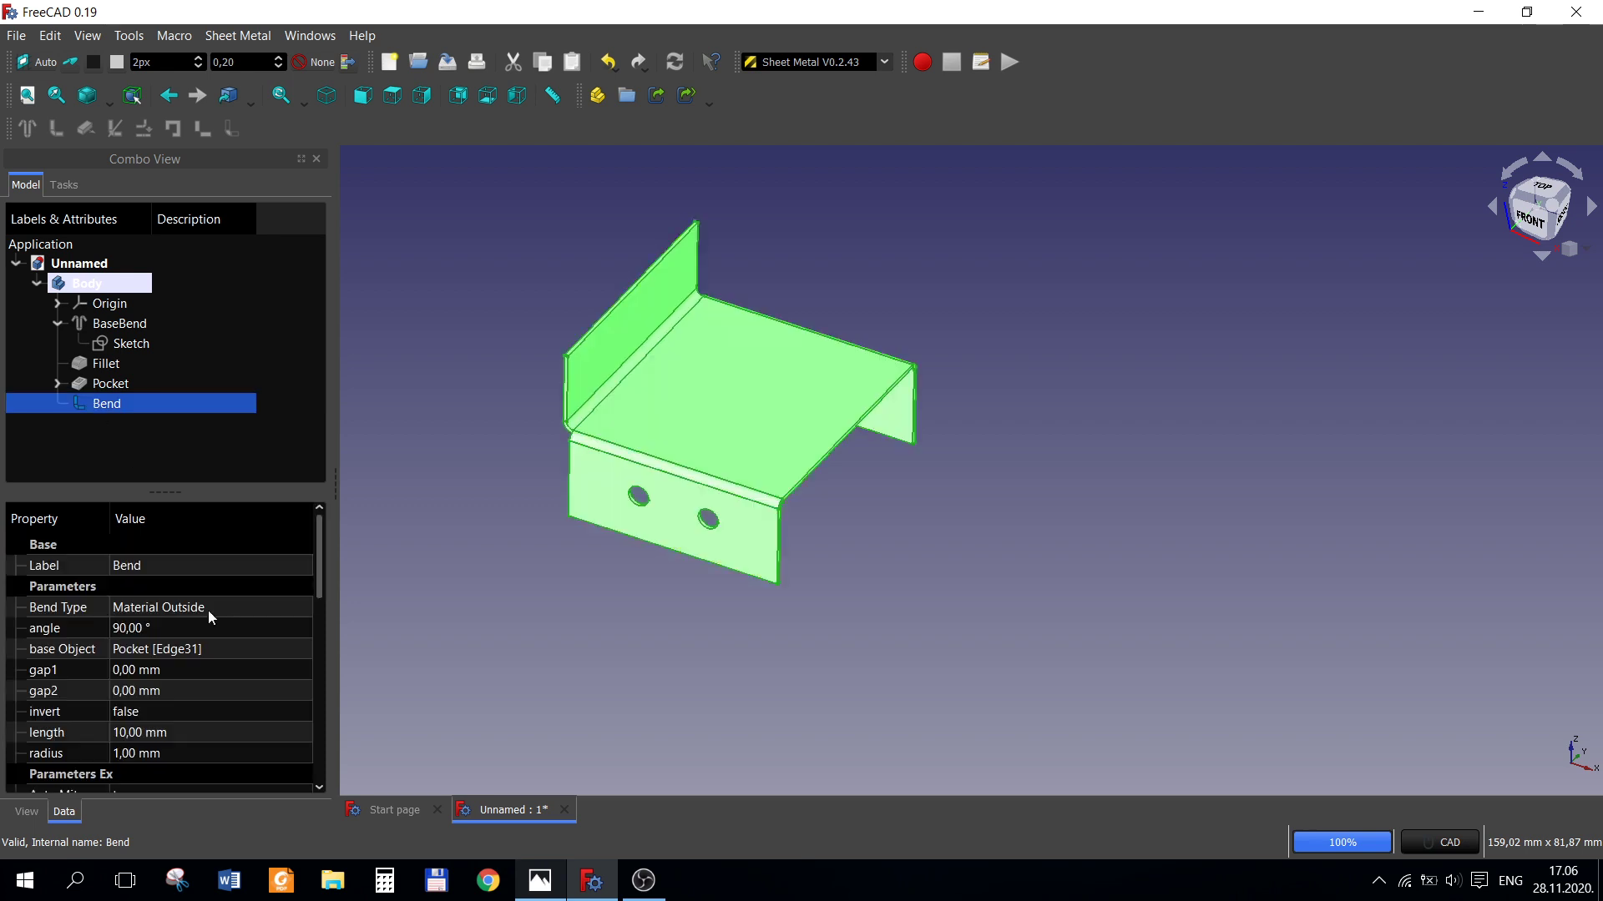
scroll(206, 651, "down", 1)
scroll(204, 687, "down", 2)
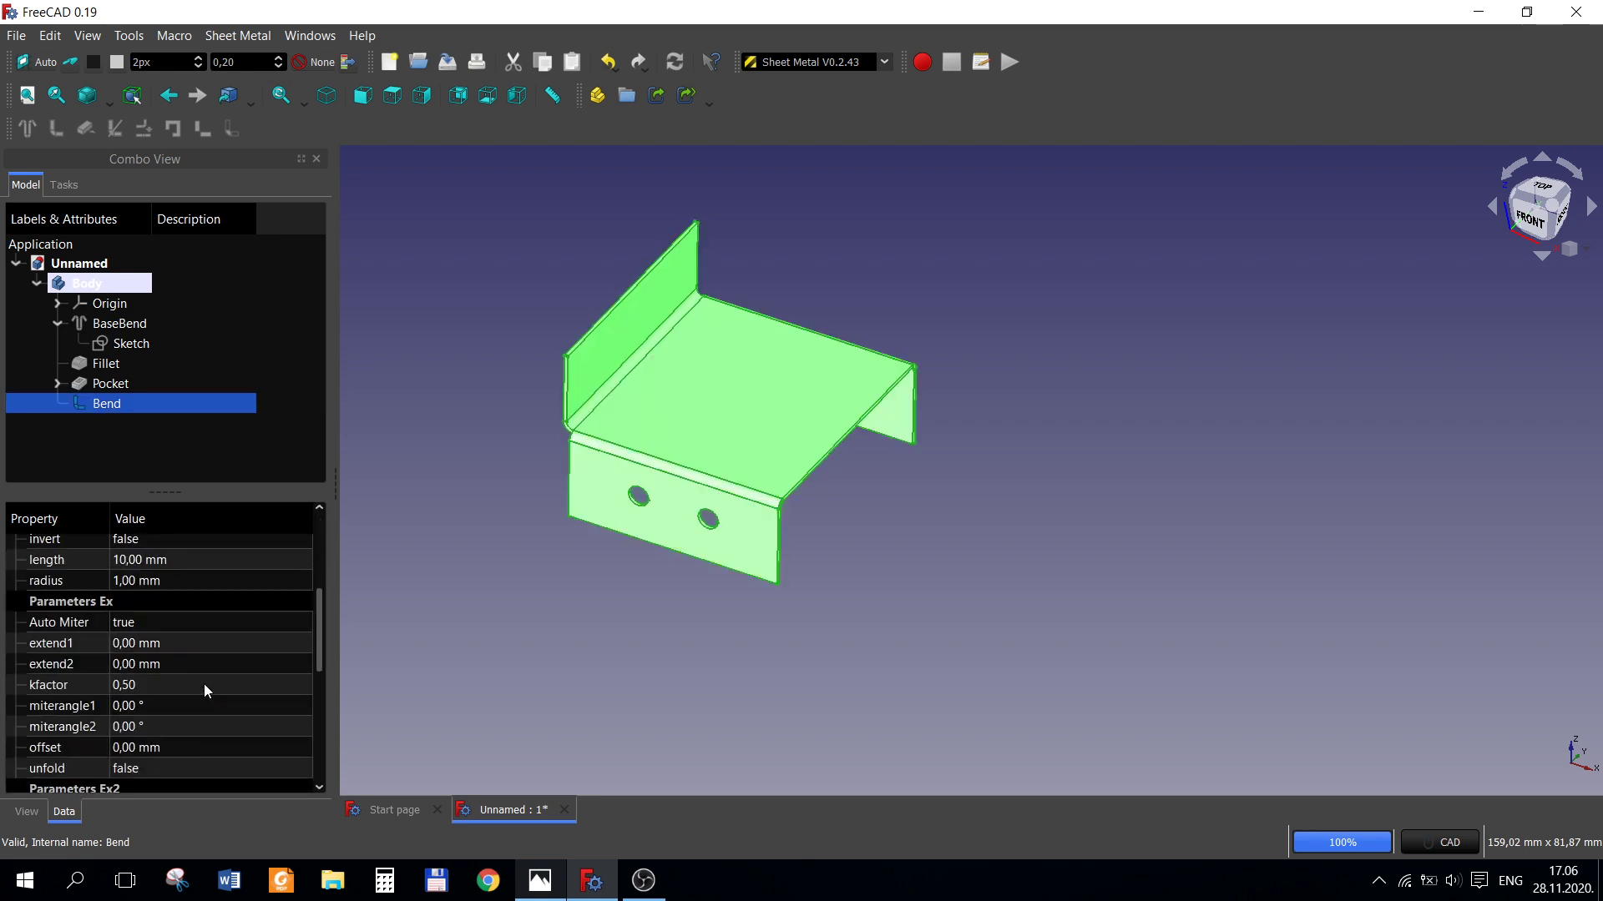
scroll(206, 686, "up", 1)
scroll(203, 683, "up", 2)
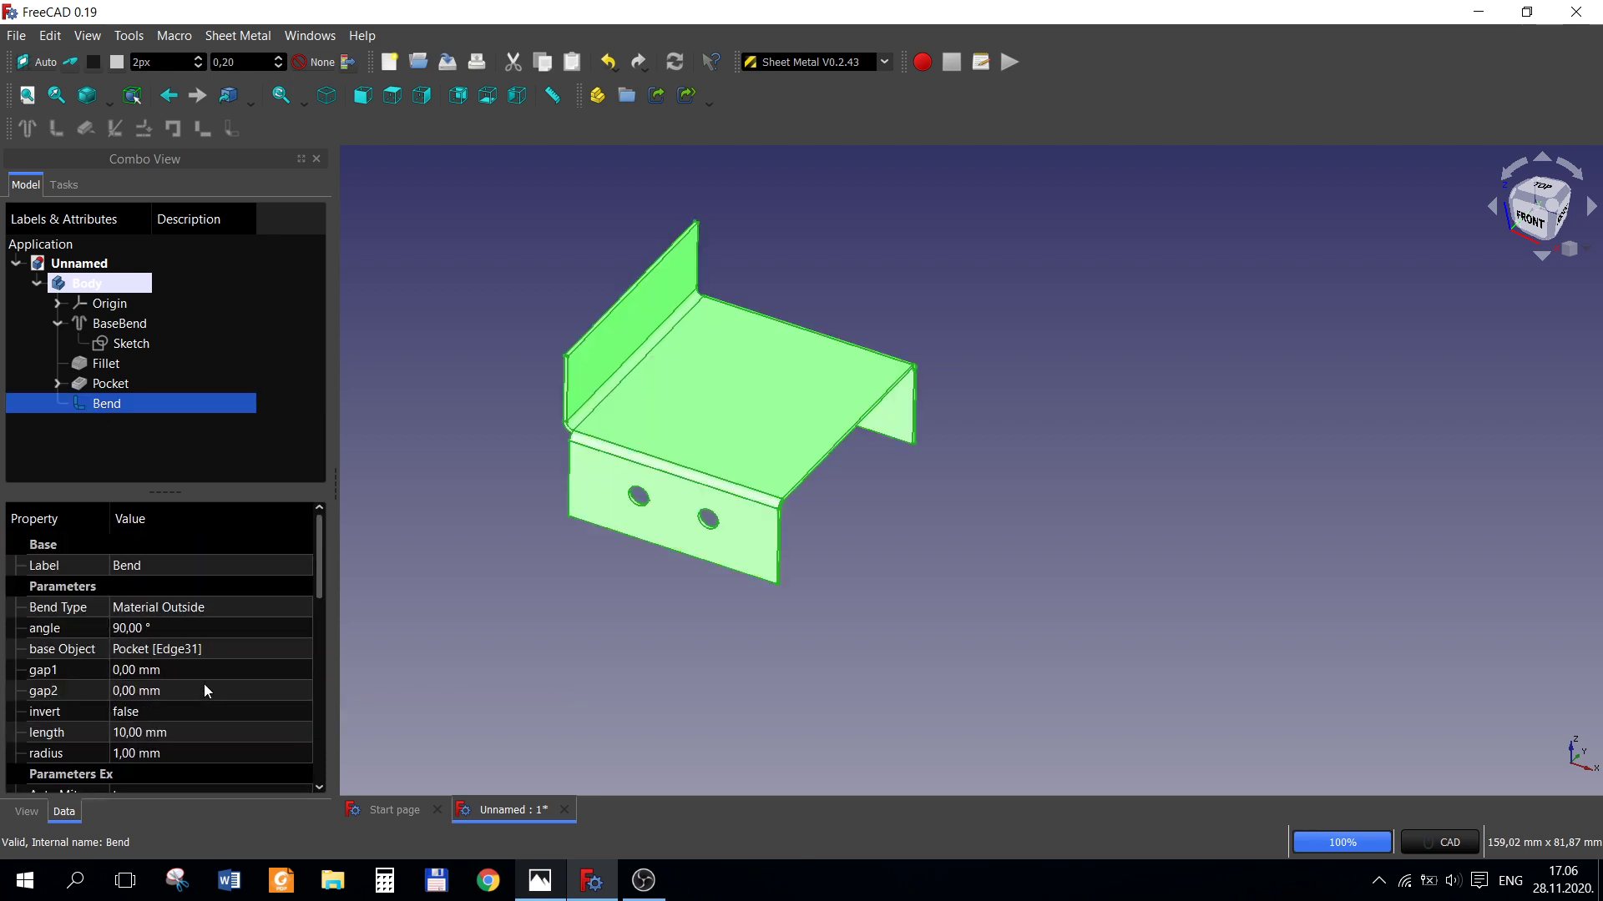
- Pan the drawing to show the top view and flat pattern
left_click(540, 881)
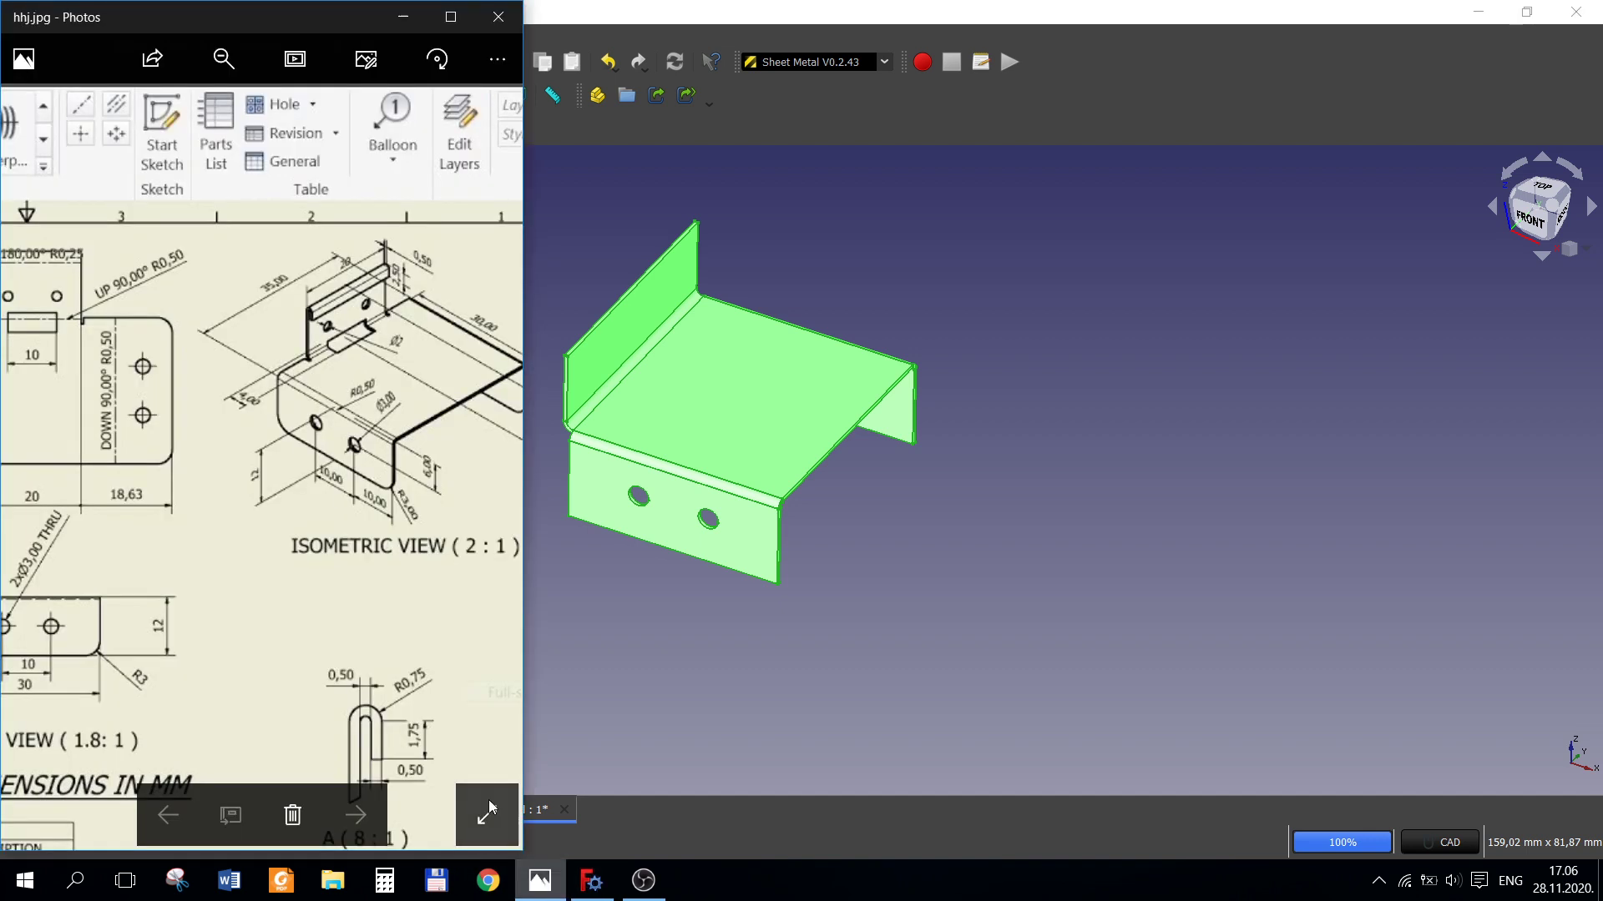
left_click_drag(268, 505, 477, 526)
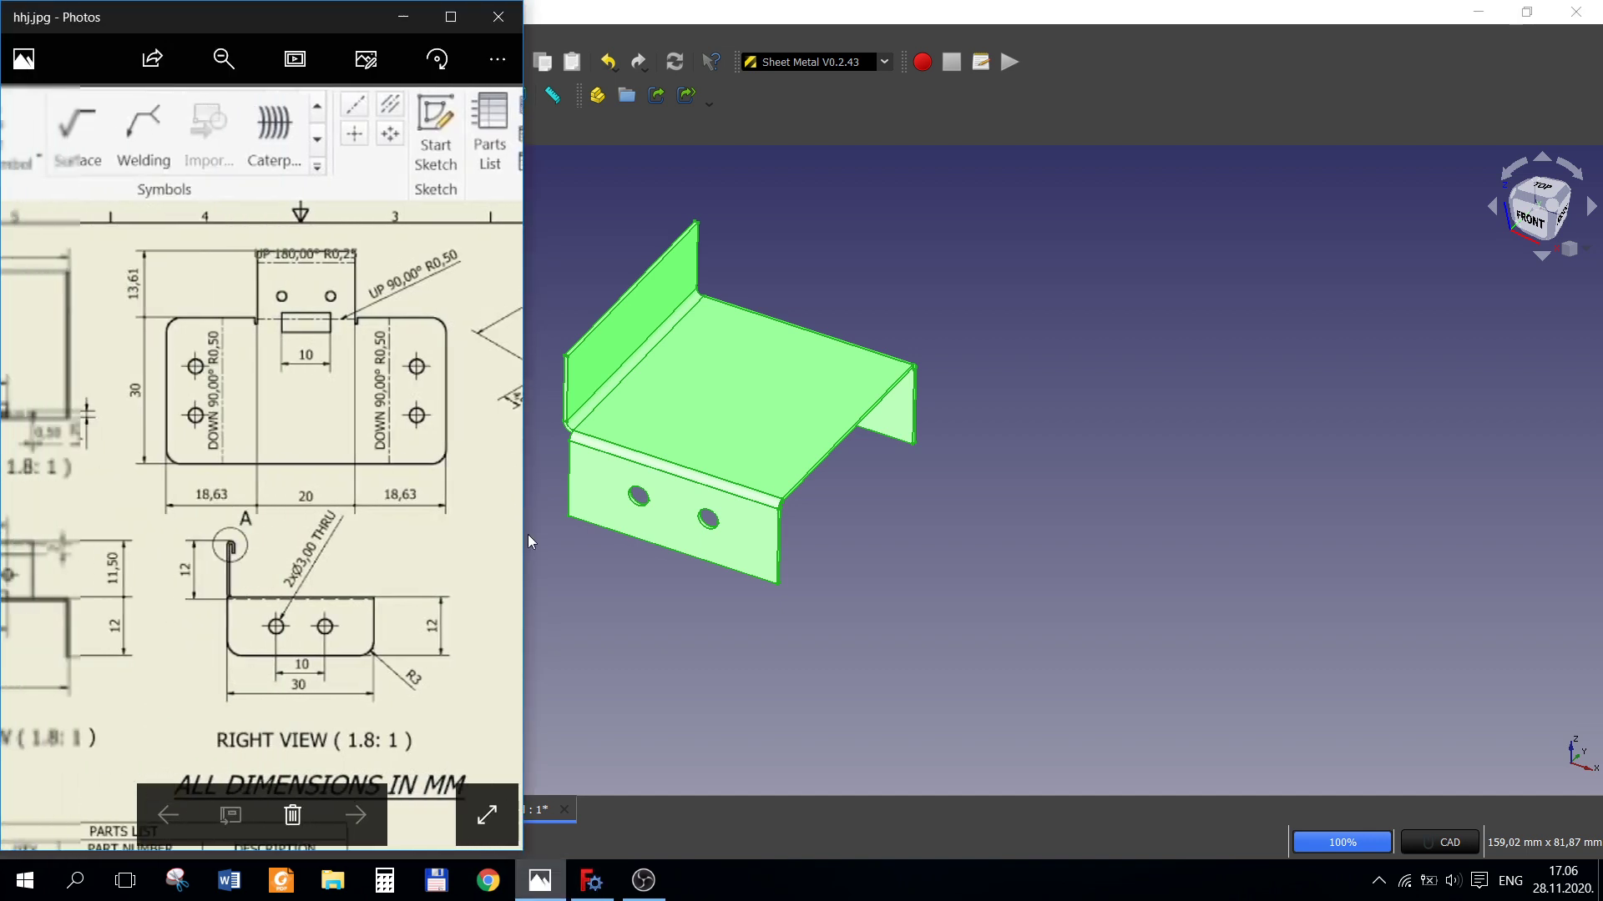
left_click_drag(644, 558, 662, 562)
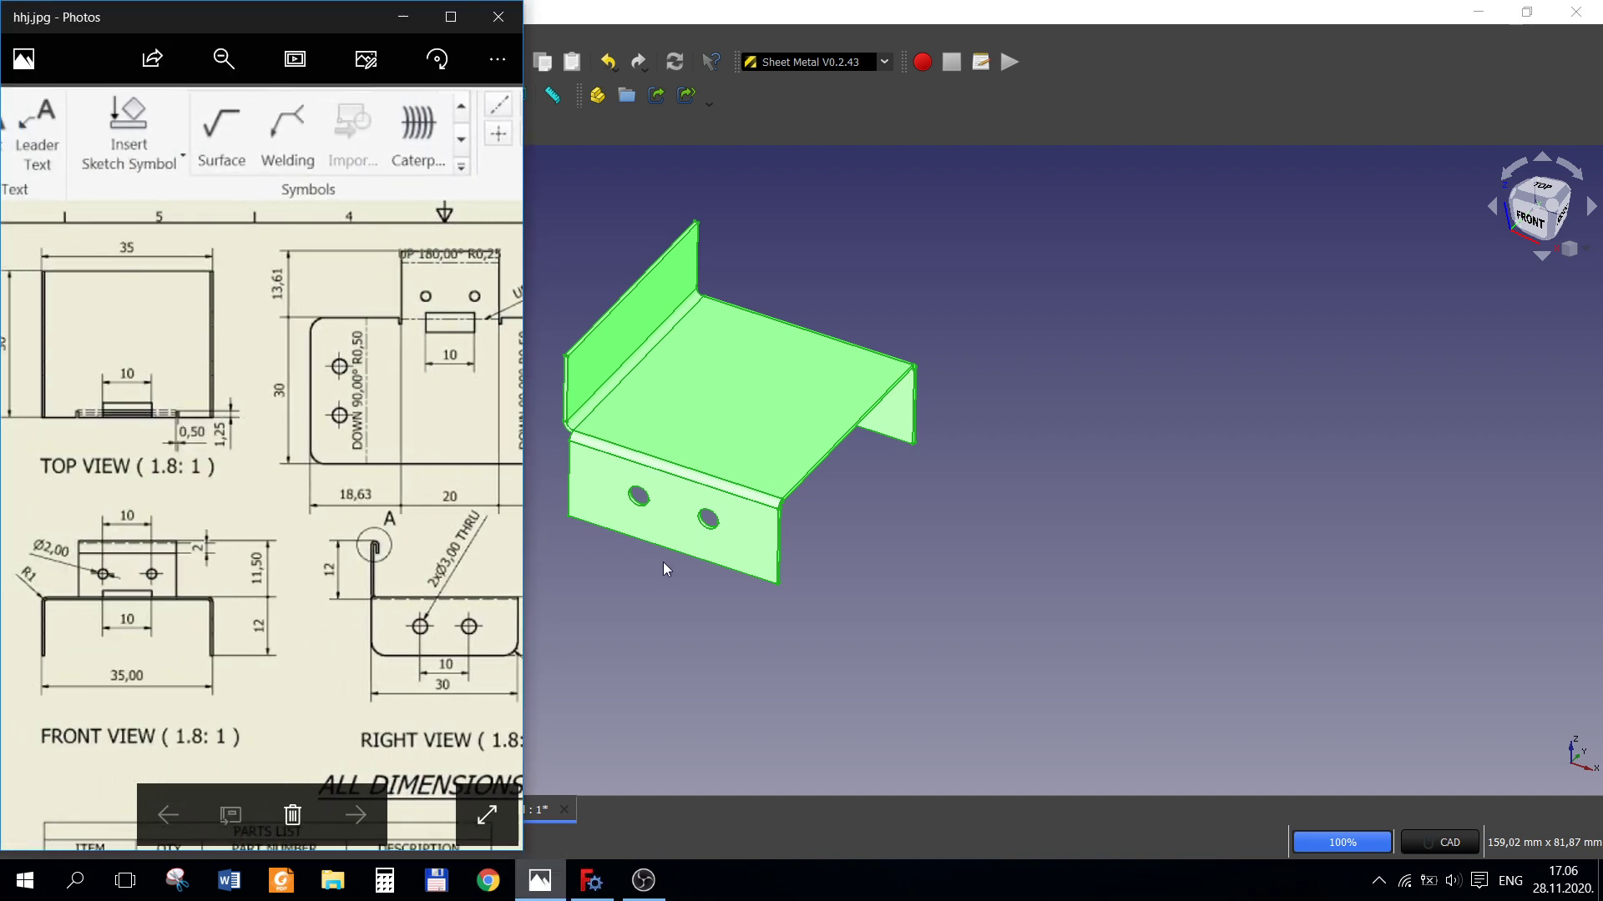
mouse_move(663, 563)
left_mouse_down()
mouse_move(729, 570)
mouse_move(451, 561)
left_mouse_up()
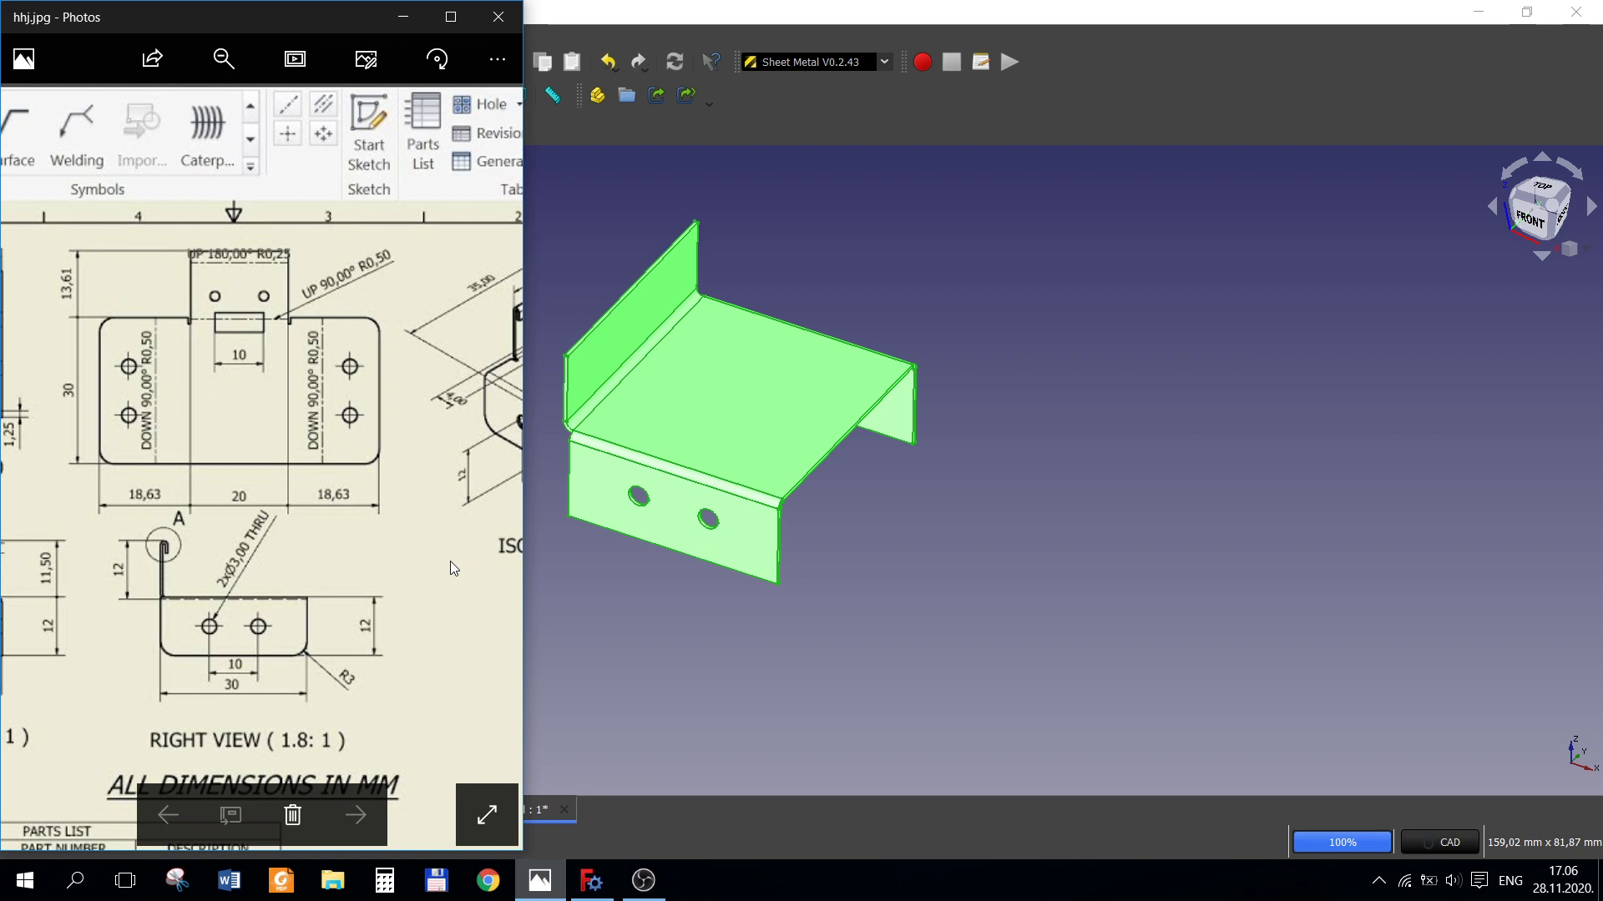
- Change the Bend length from 10 mm to 12 mm and verify it against the drawing
left_click(610, 595)
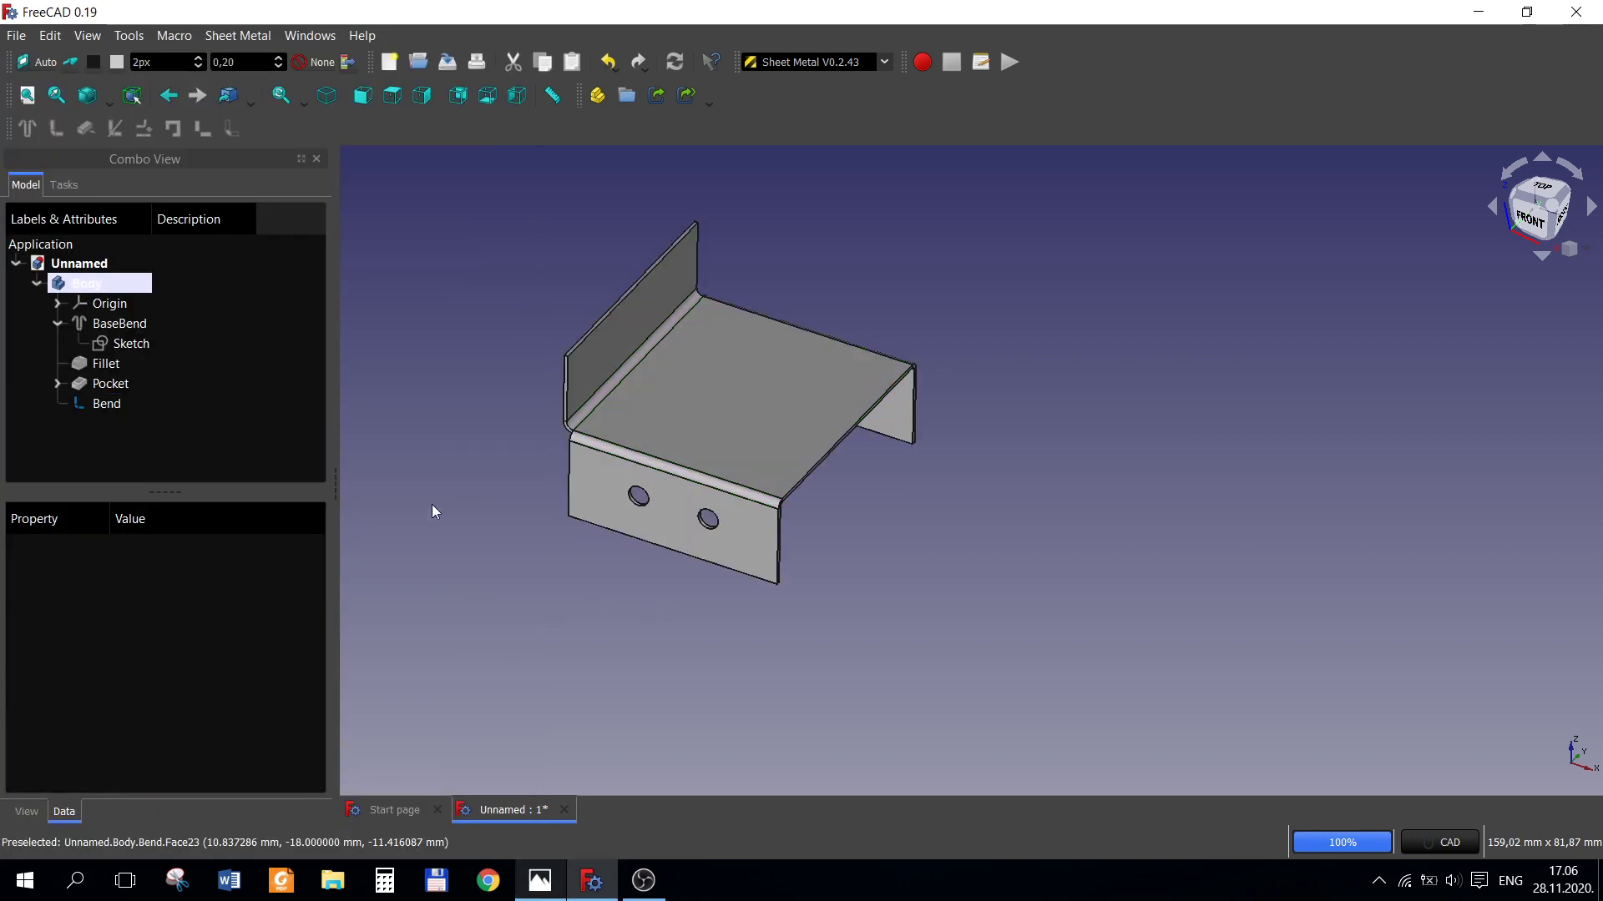
left_click(101, 405)
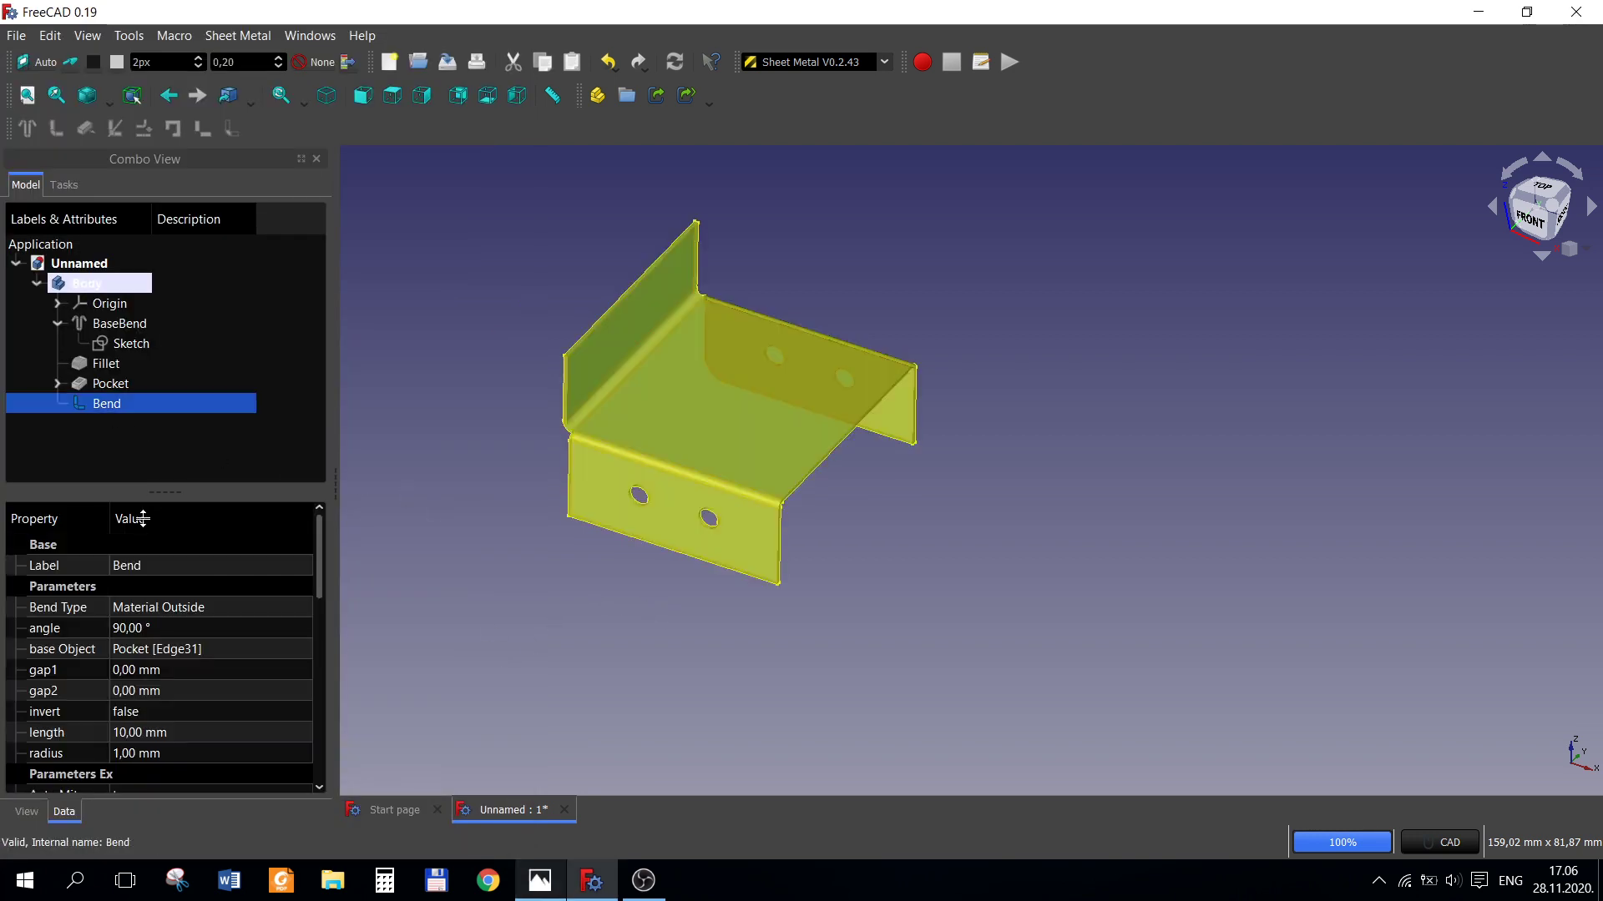
left_click(133, 738)
type("12")
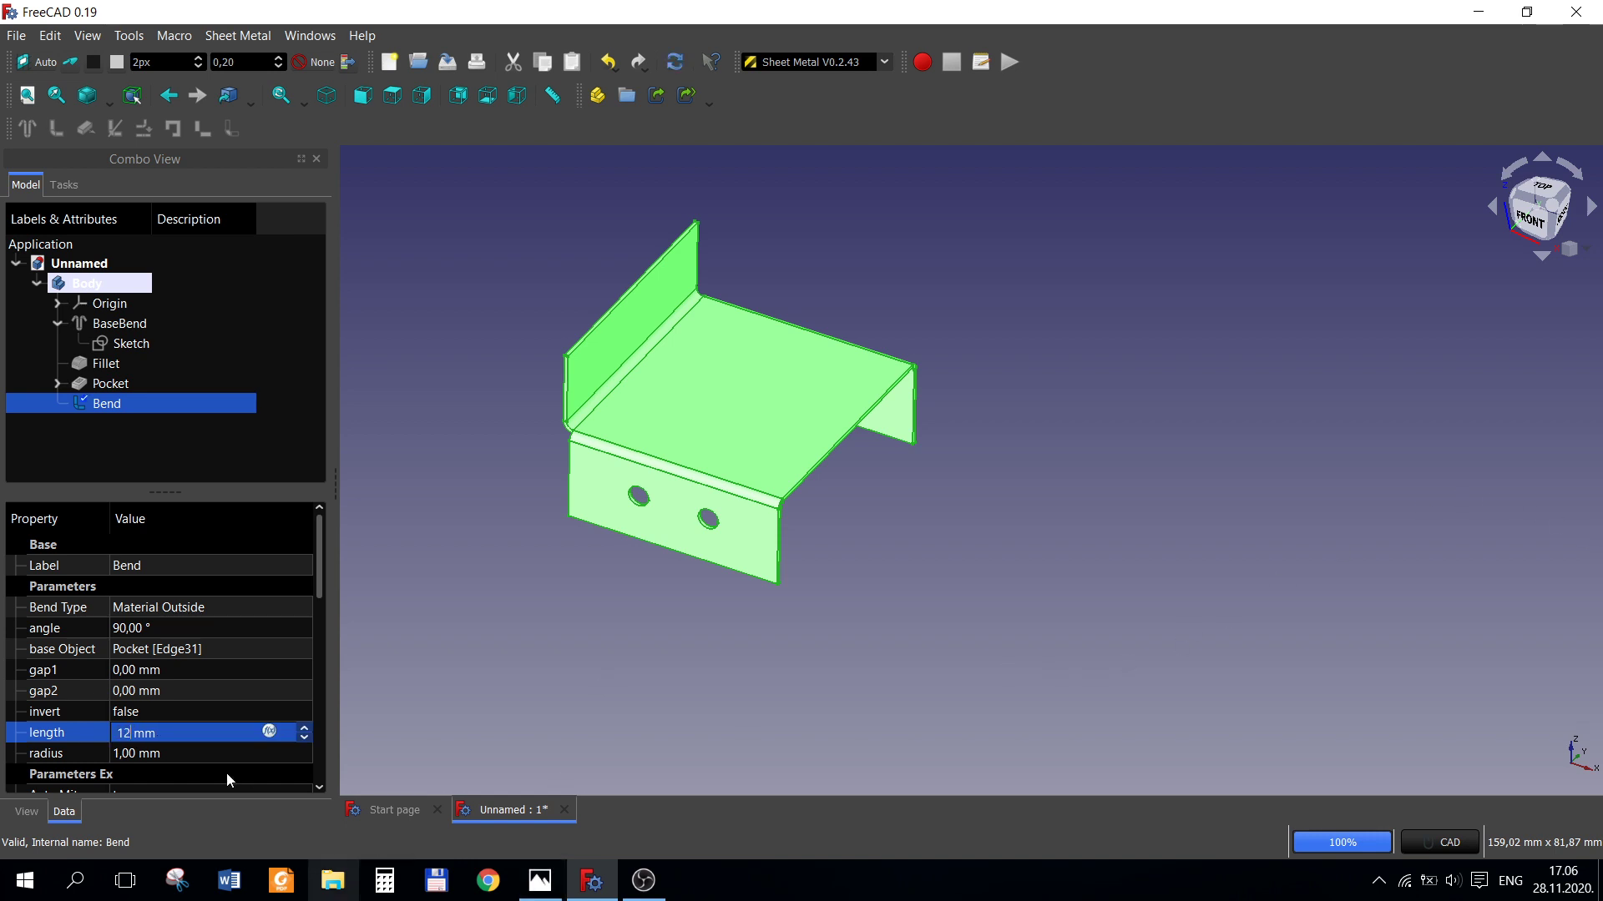
left_click(189, 753)
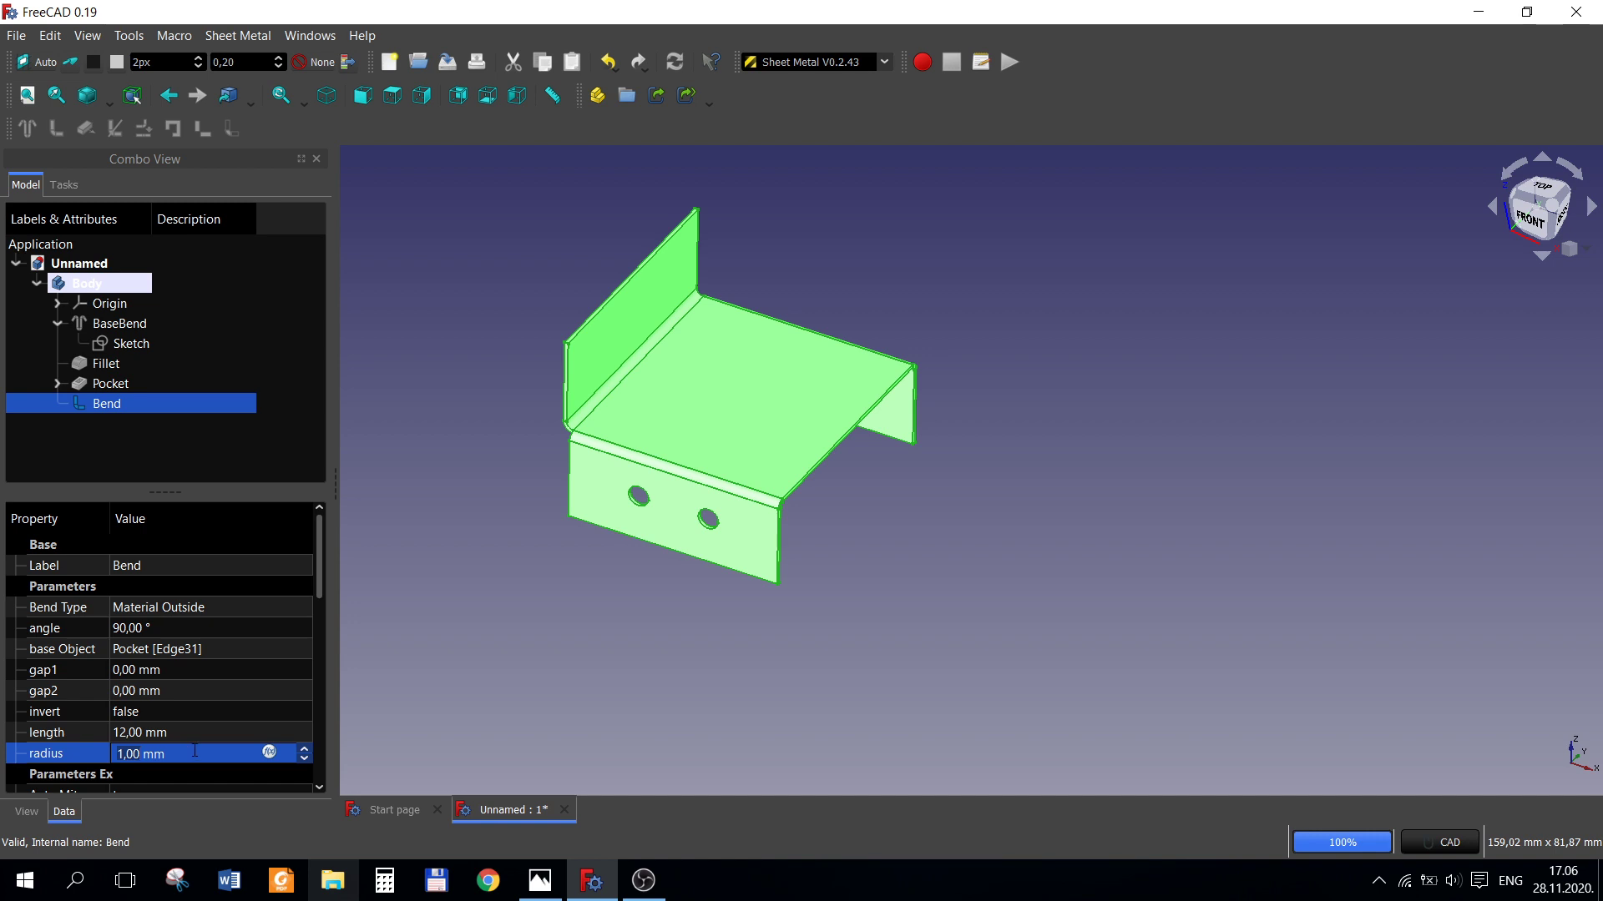
left_click(540, 881)
mouse_move(177, 596)
left_mouse_down()
mouse_move(421, 598)
mouse_move(314, 569)
mouse_move(424, 583)
mouse_move(188, 588)
left_mouse_up()
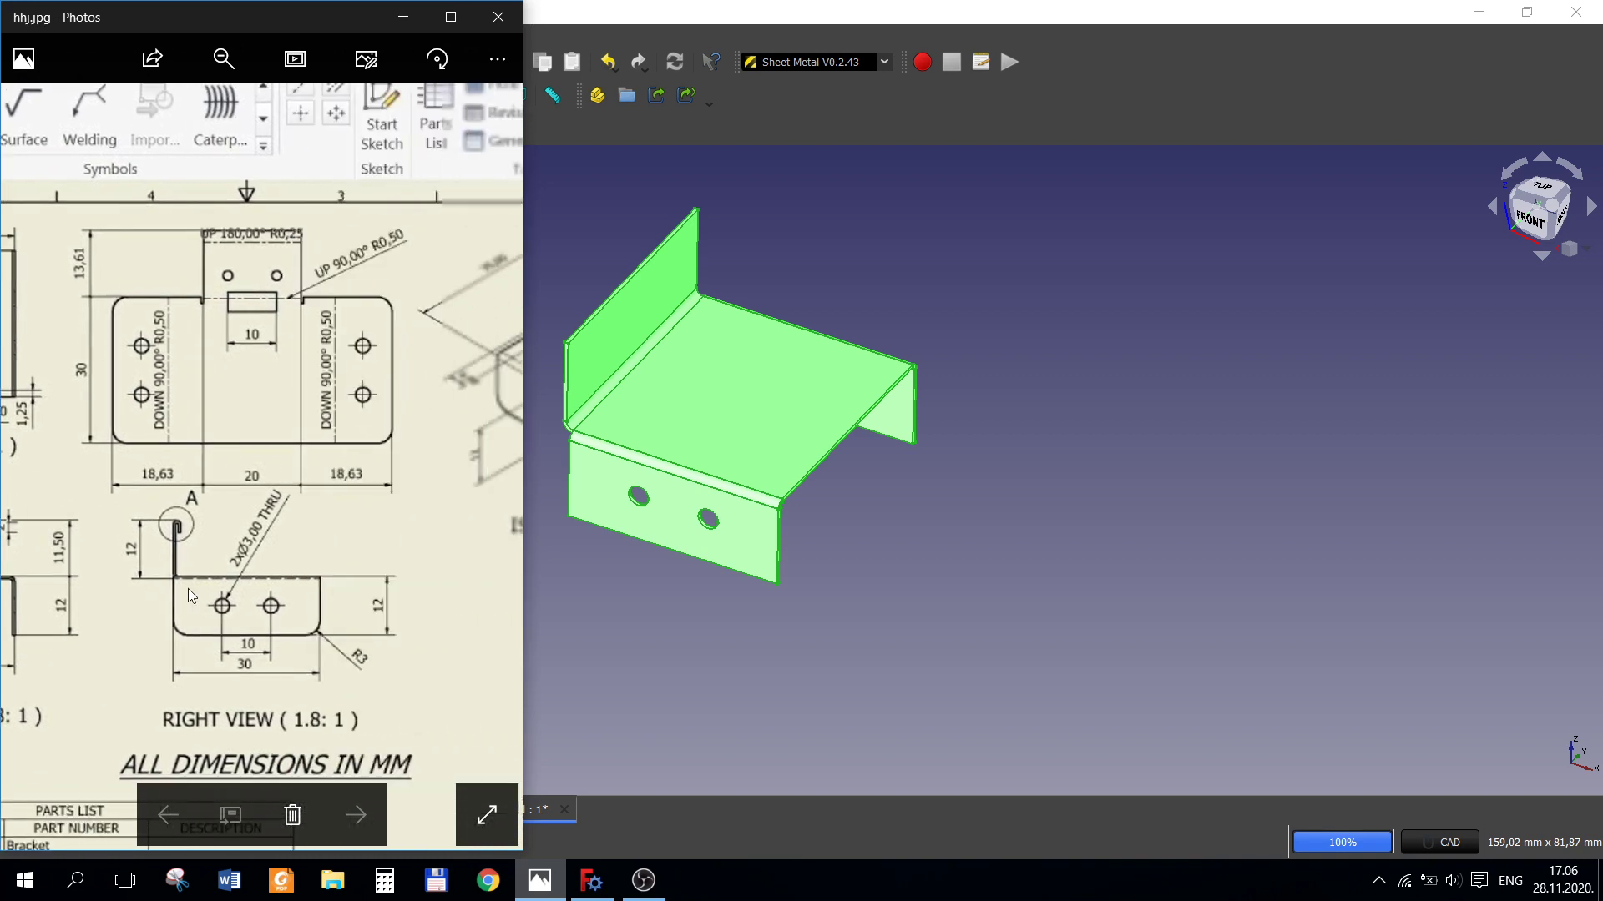
left_click(576, 645)
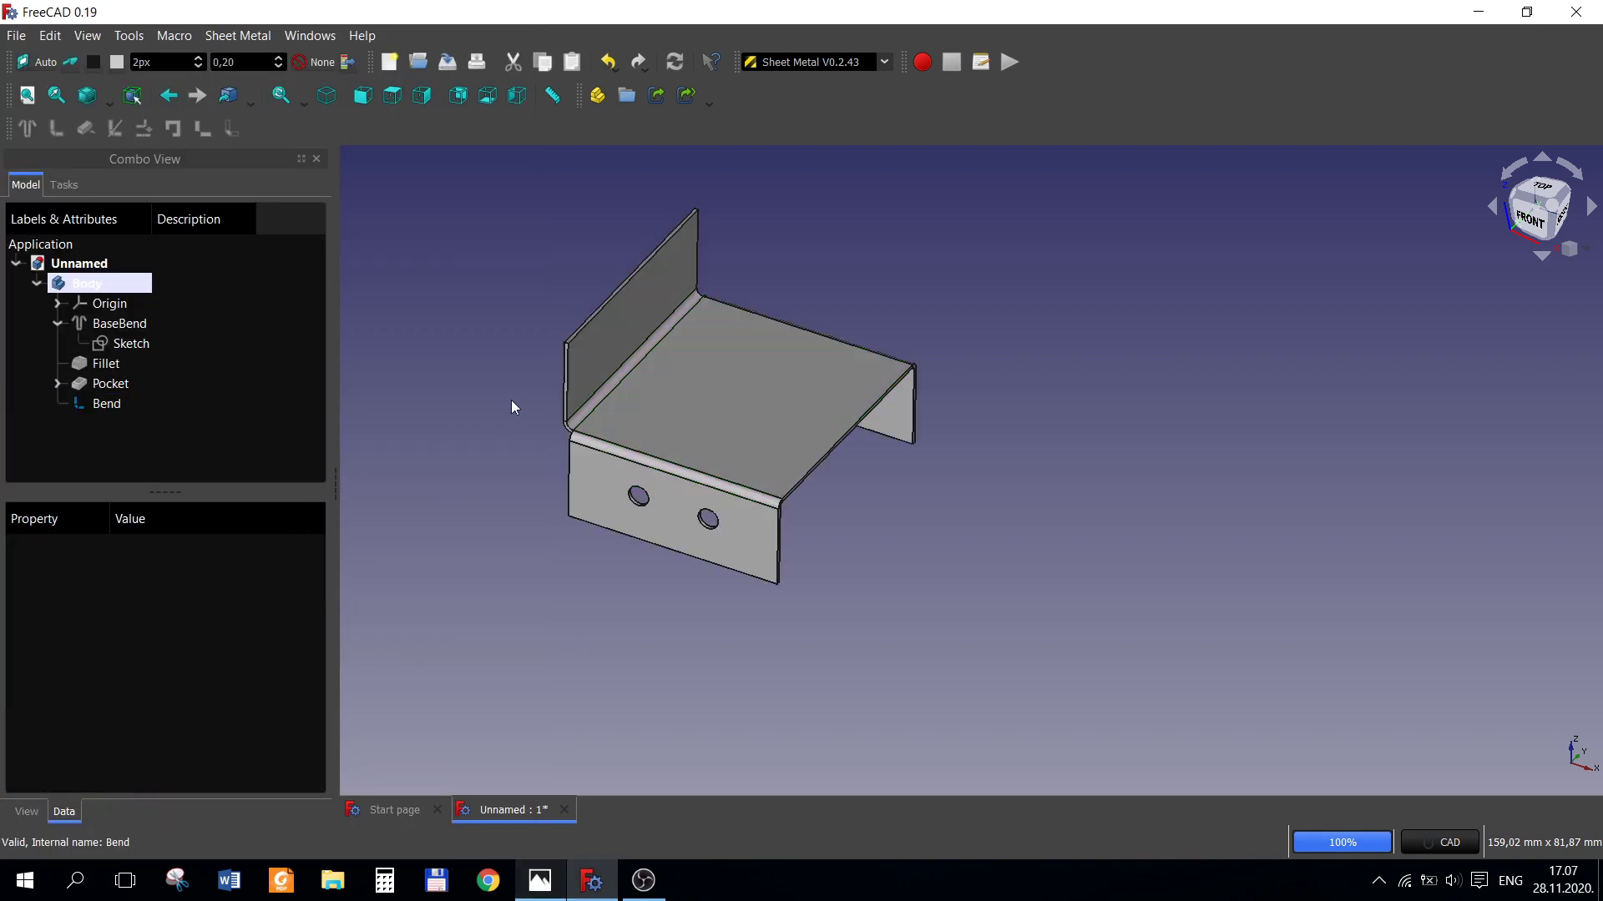
- Set the Bend radius to 0,5 mm
left_click(117, 405)
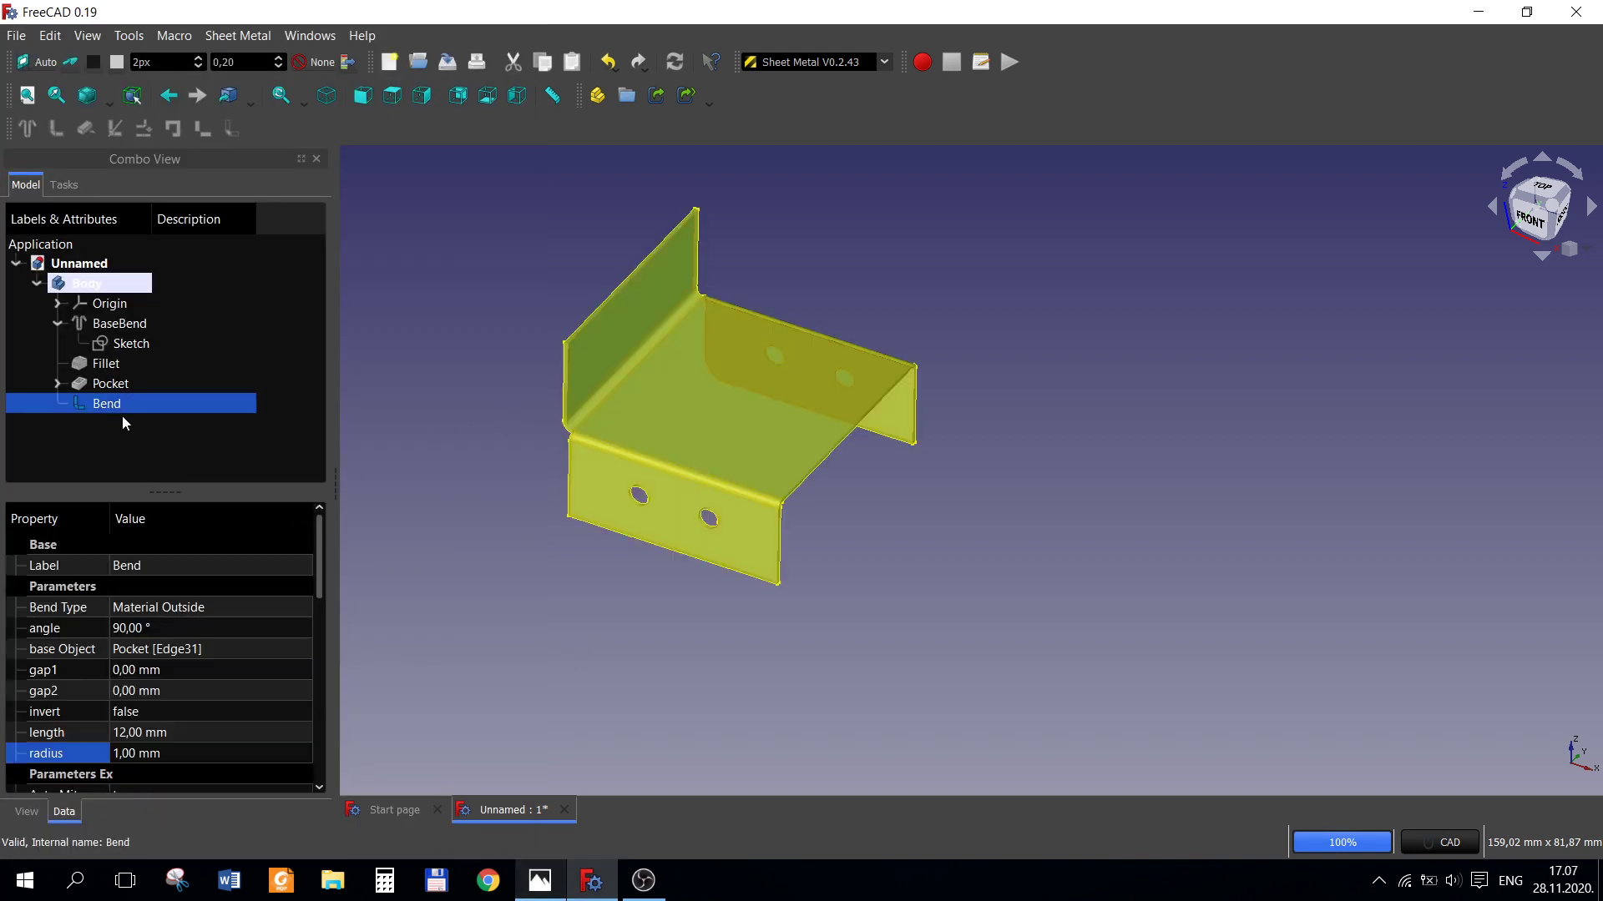
left_click(134, 755)
type("0,")
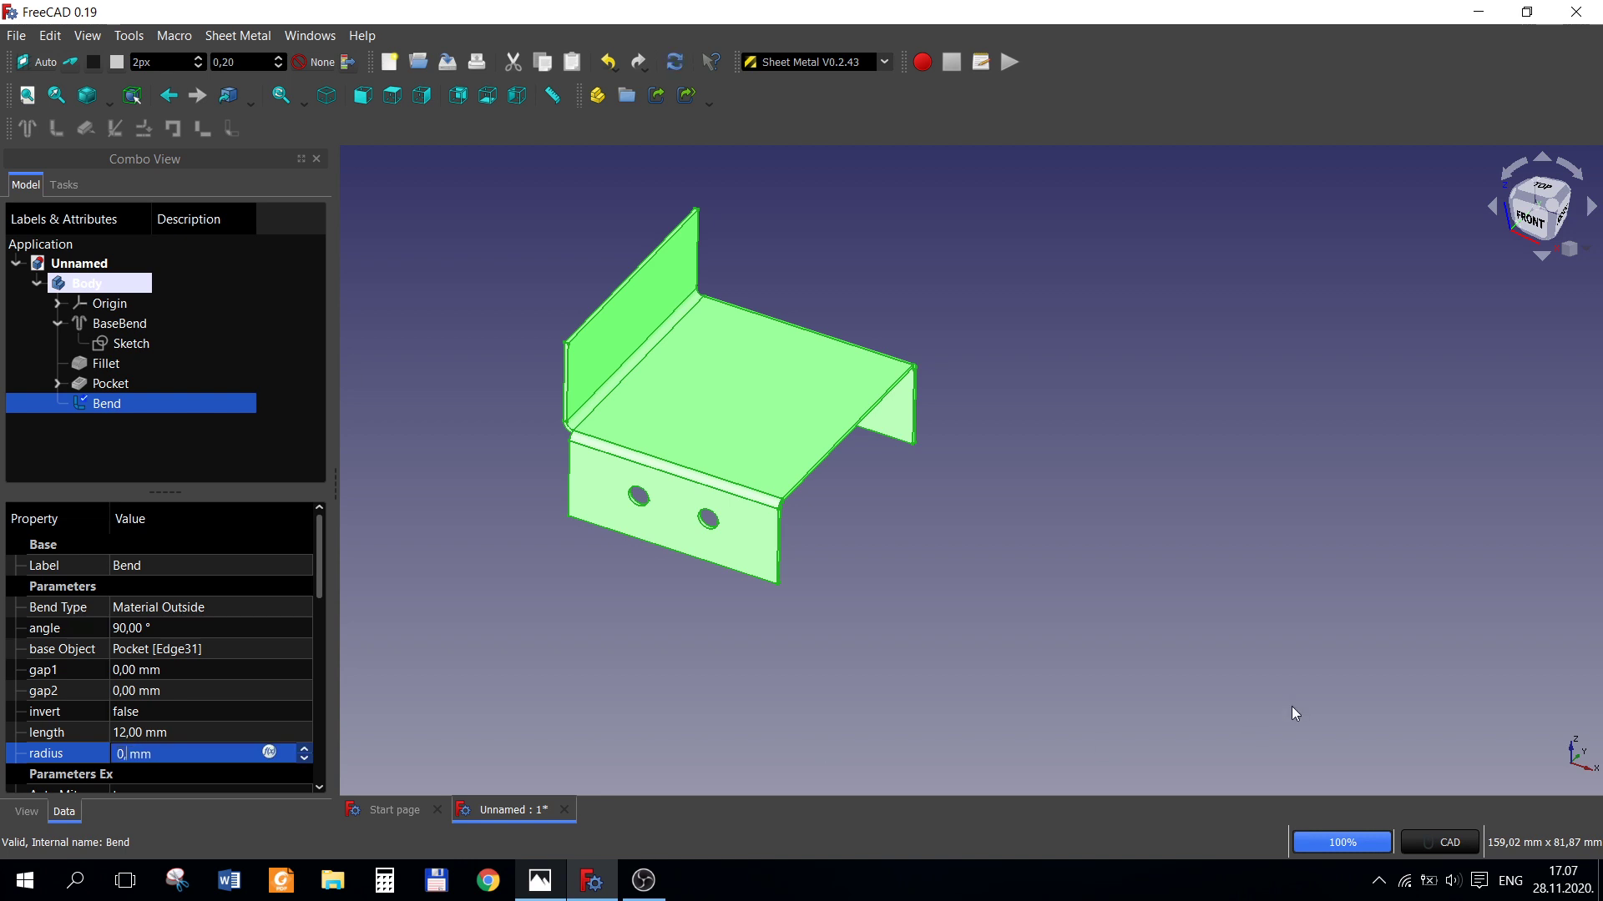
key("Return")
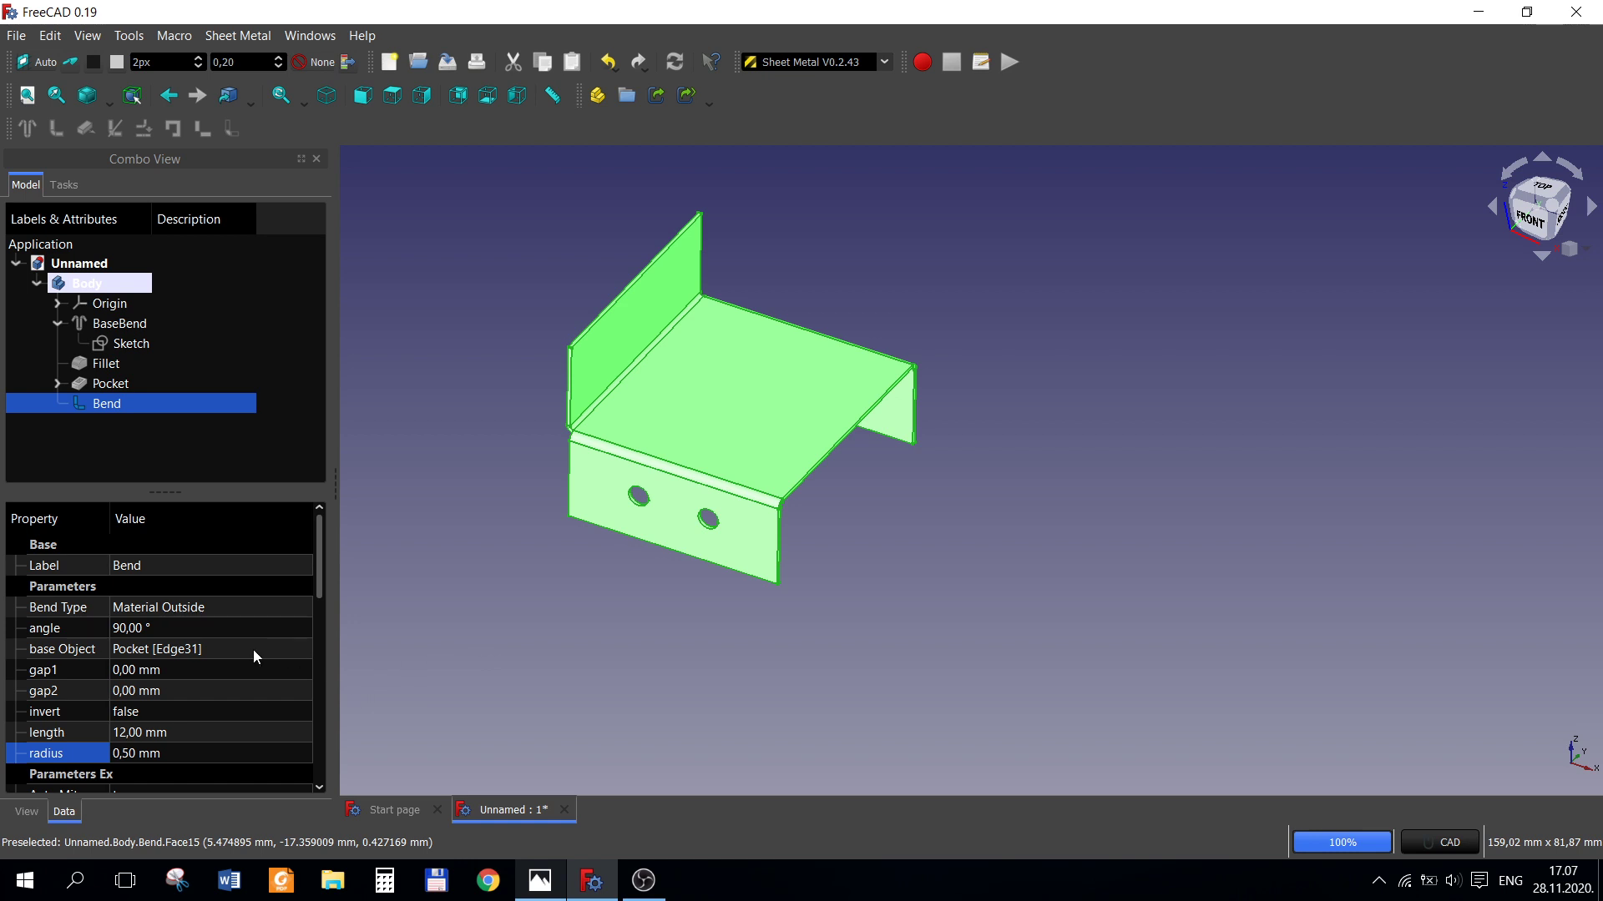
scroll(253, 651, "down", 3)
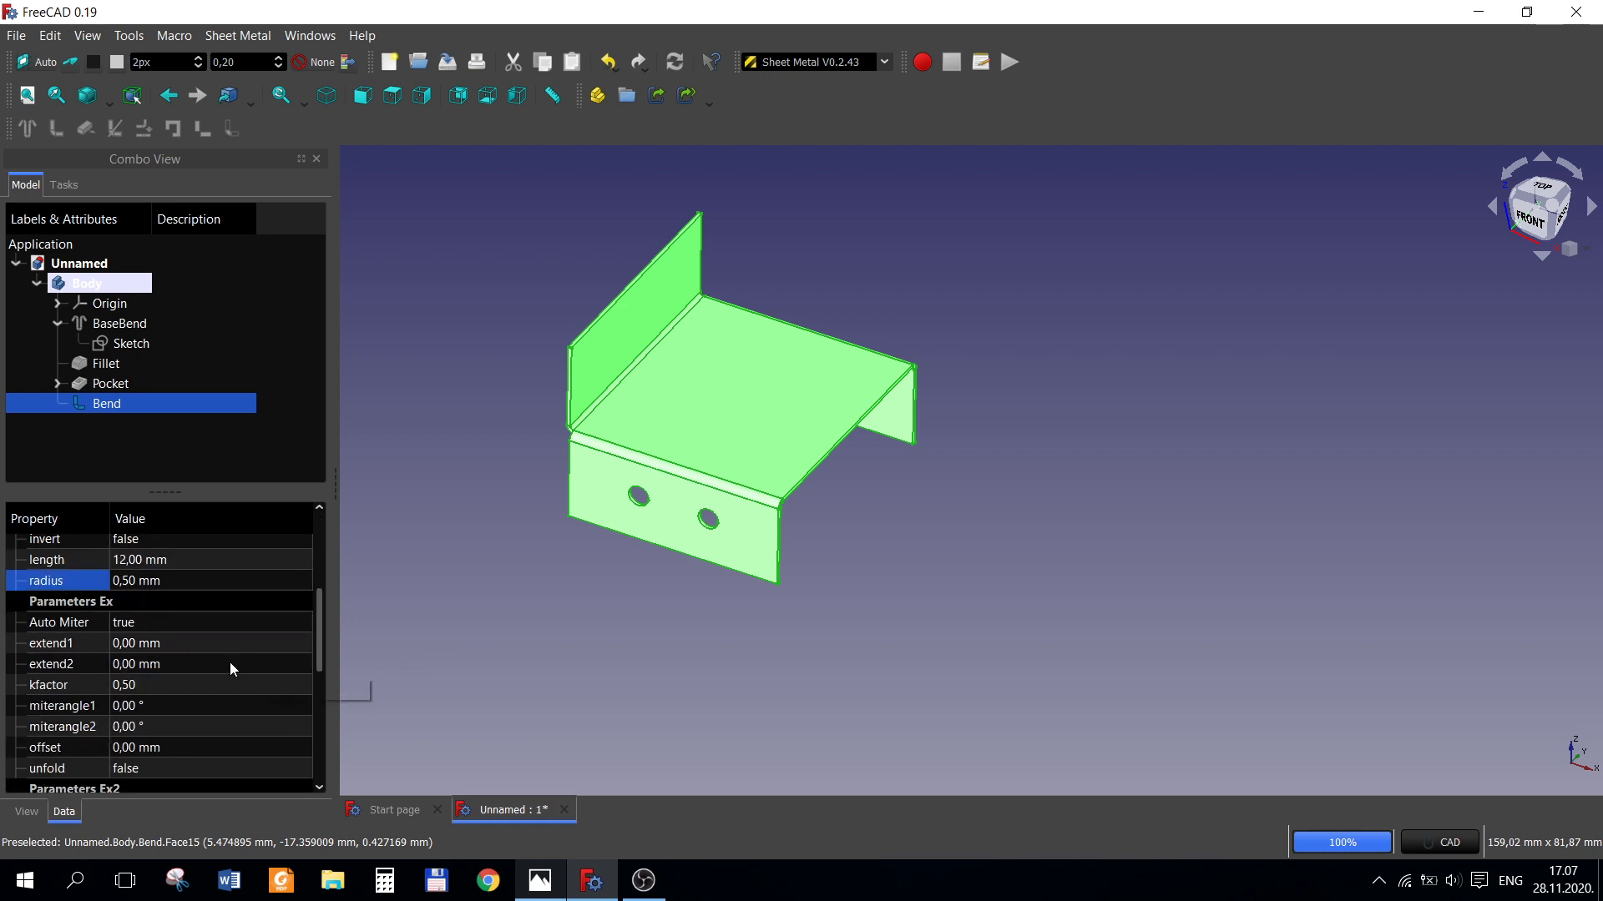
scroll(234, 661, "up", 2)
scroll(239, 665, "up", 1)
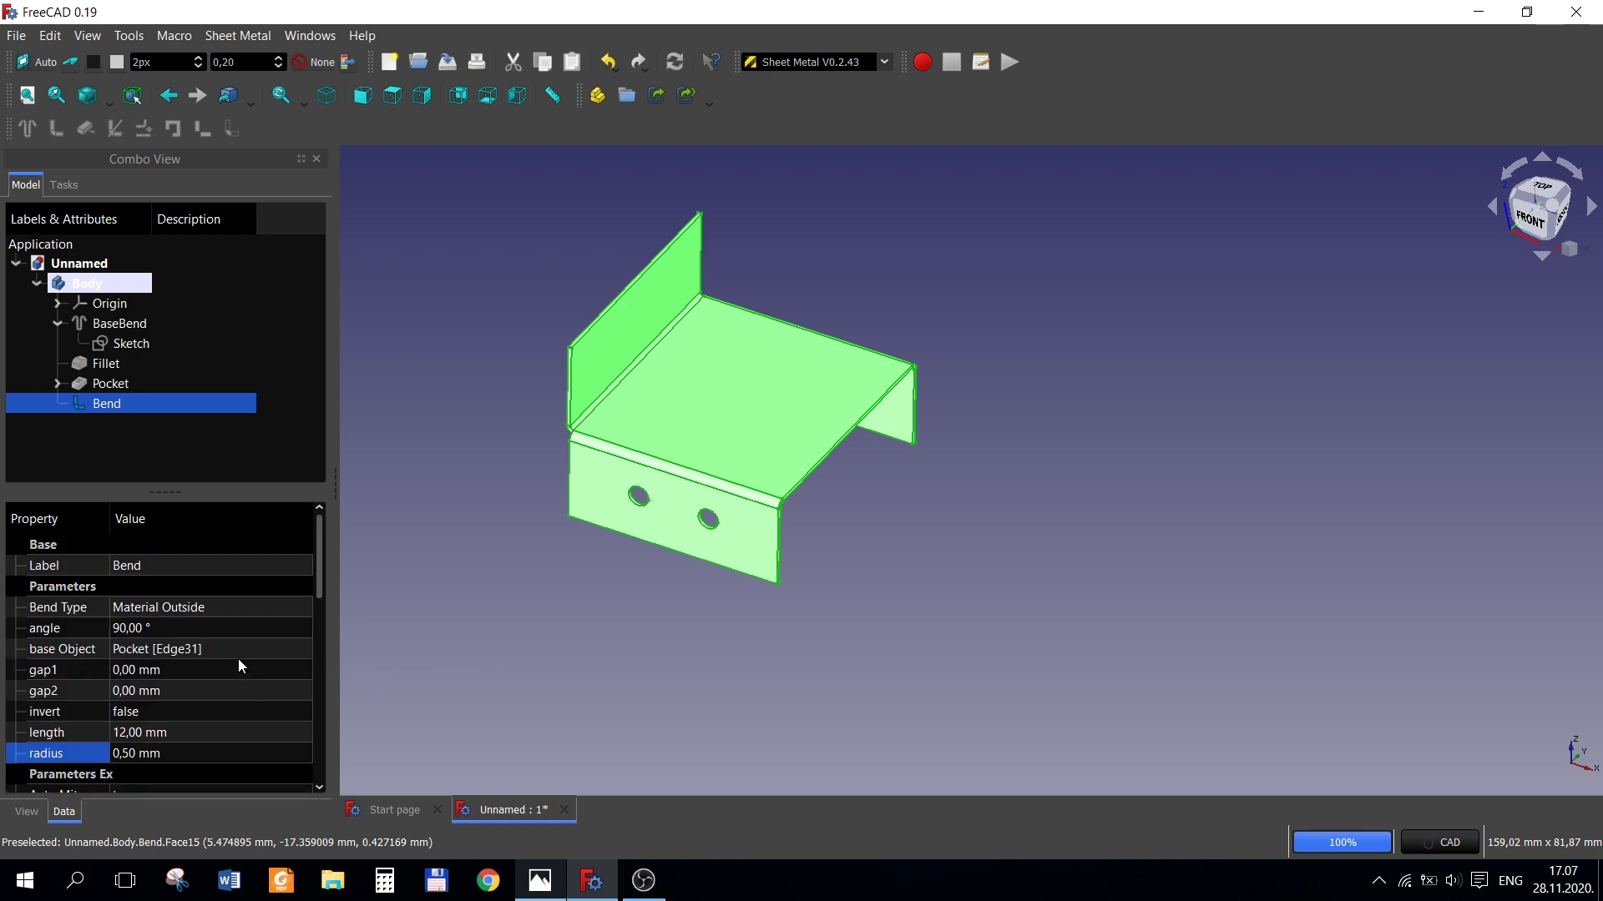
- Set gap1 and gap2 to 7 mm and re-enter the bend radius
left_click(171, 668)
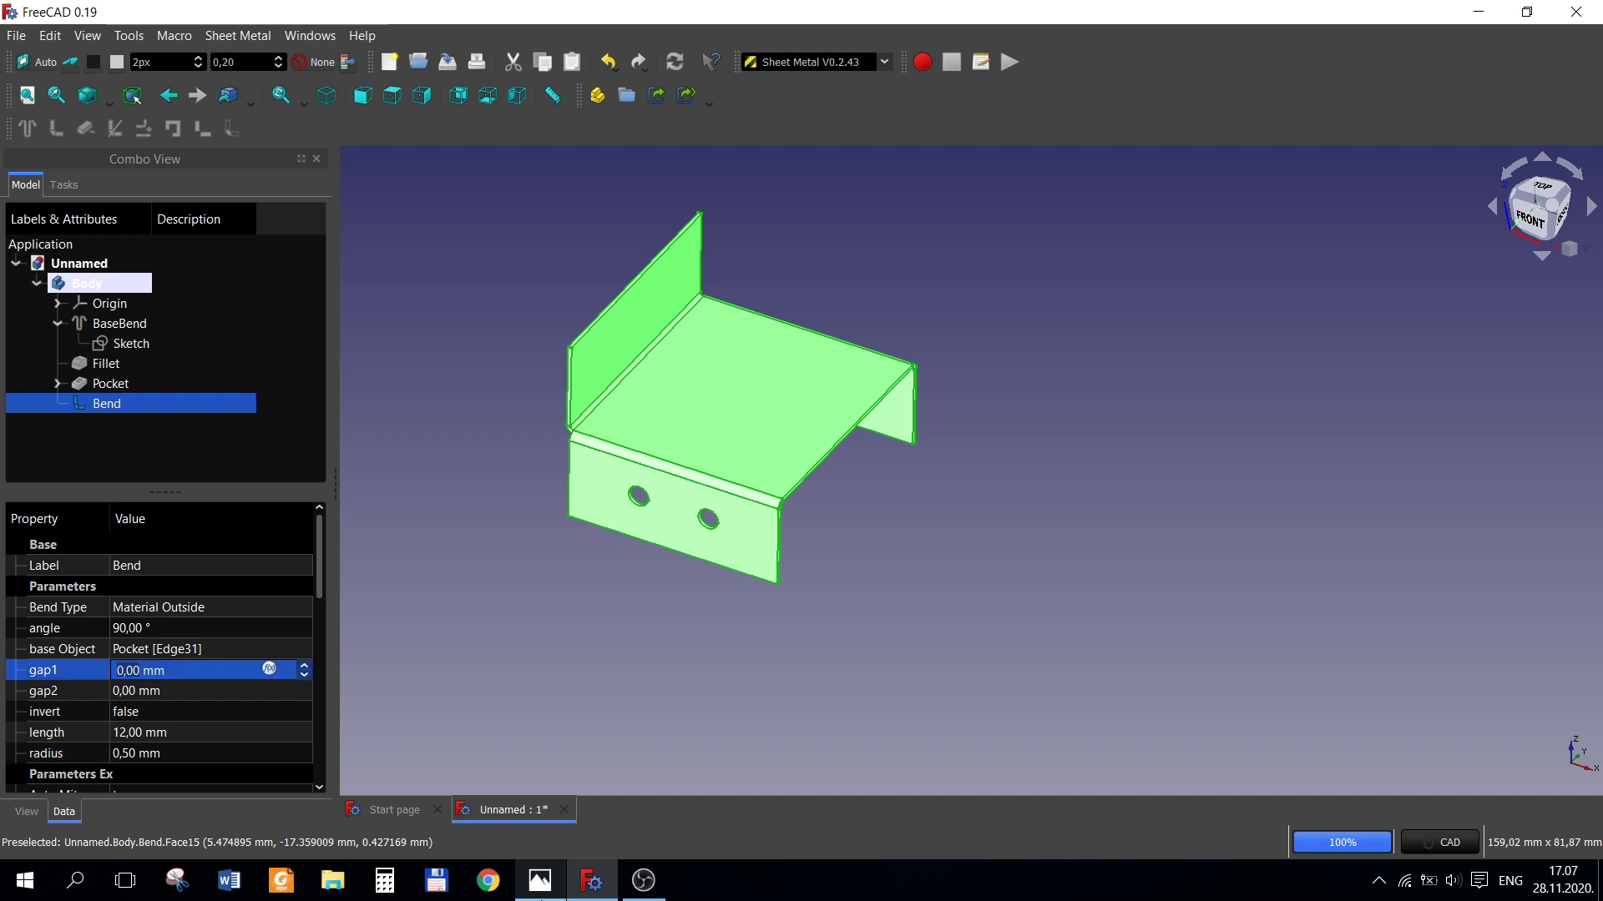
type("7")
left_click(133, 695)
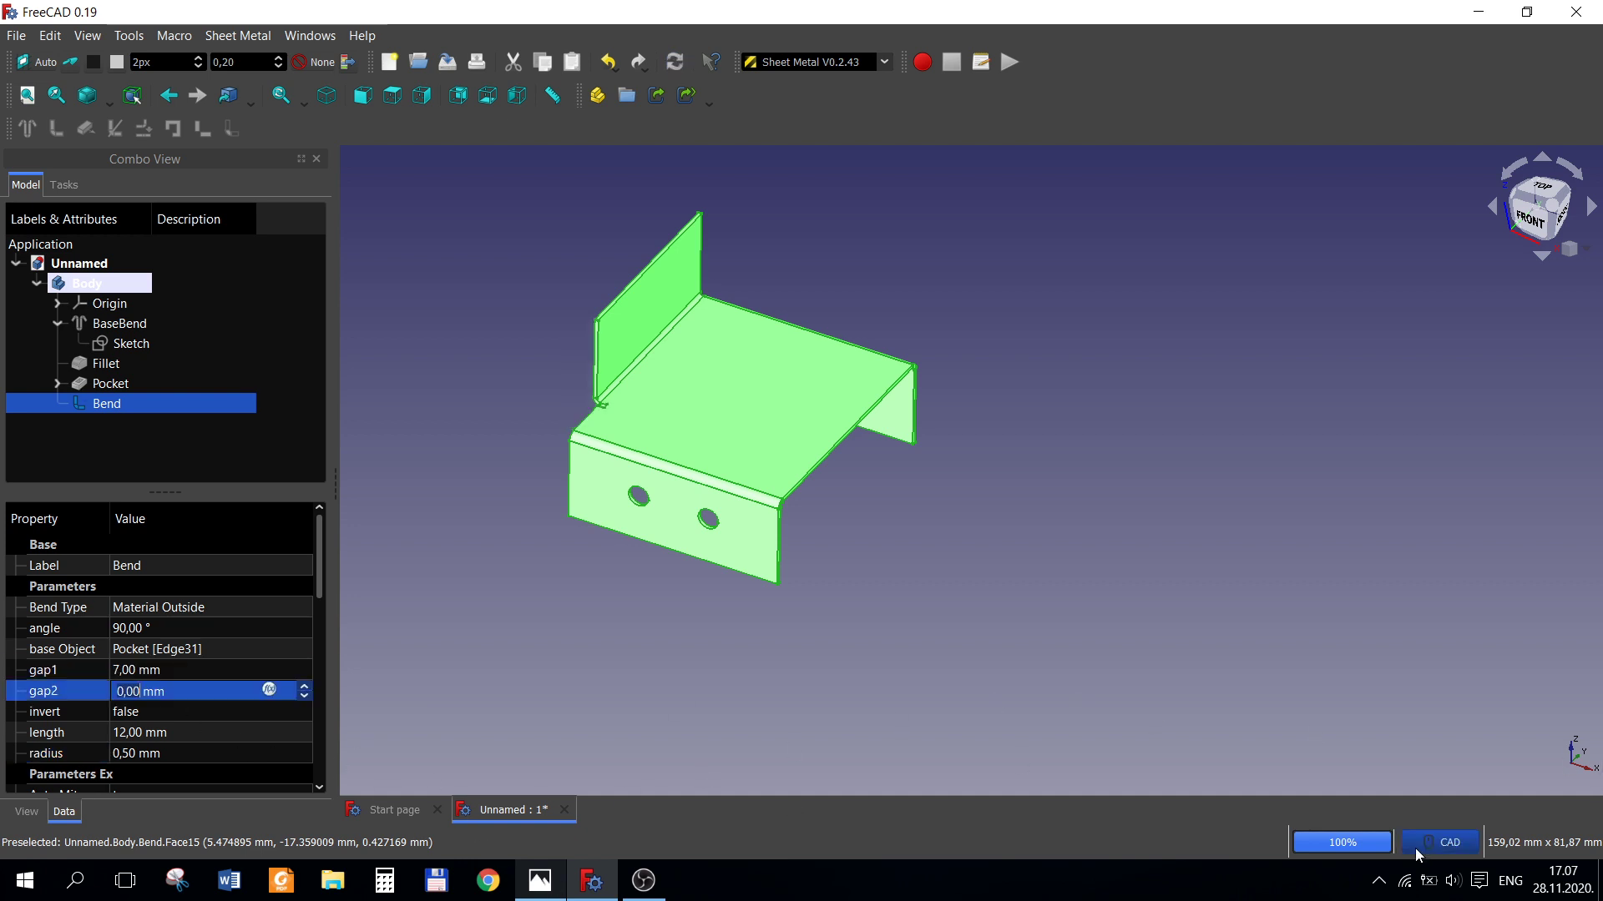
type("7")
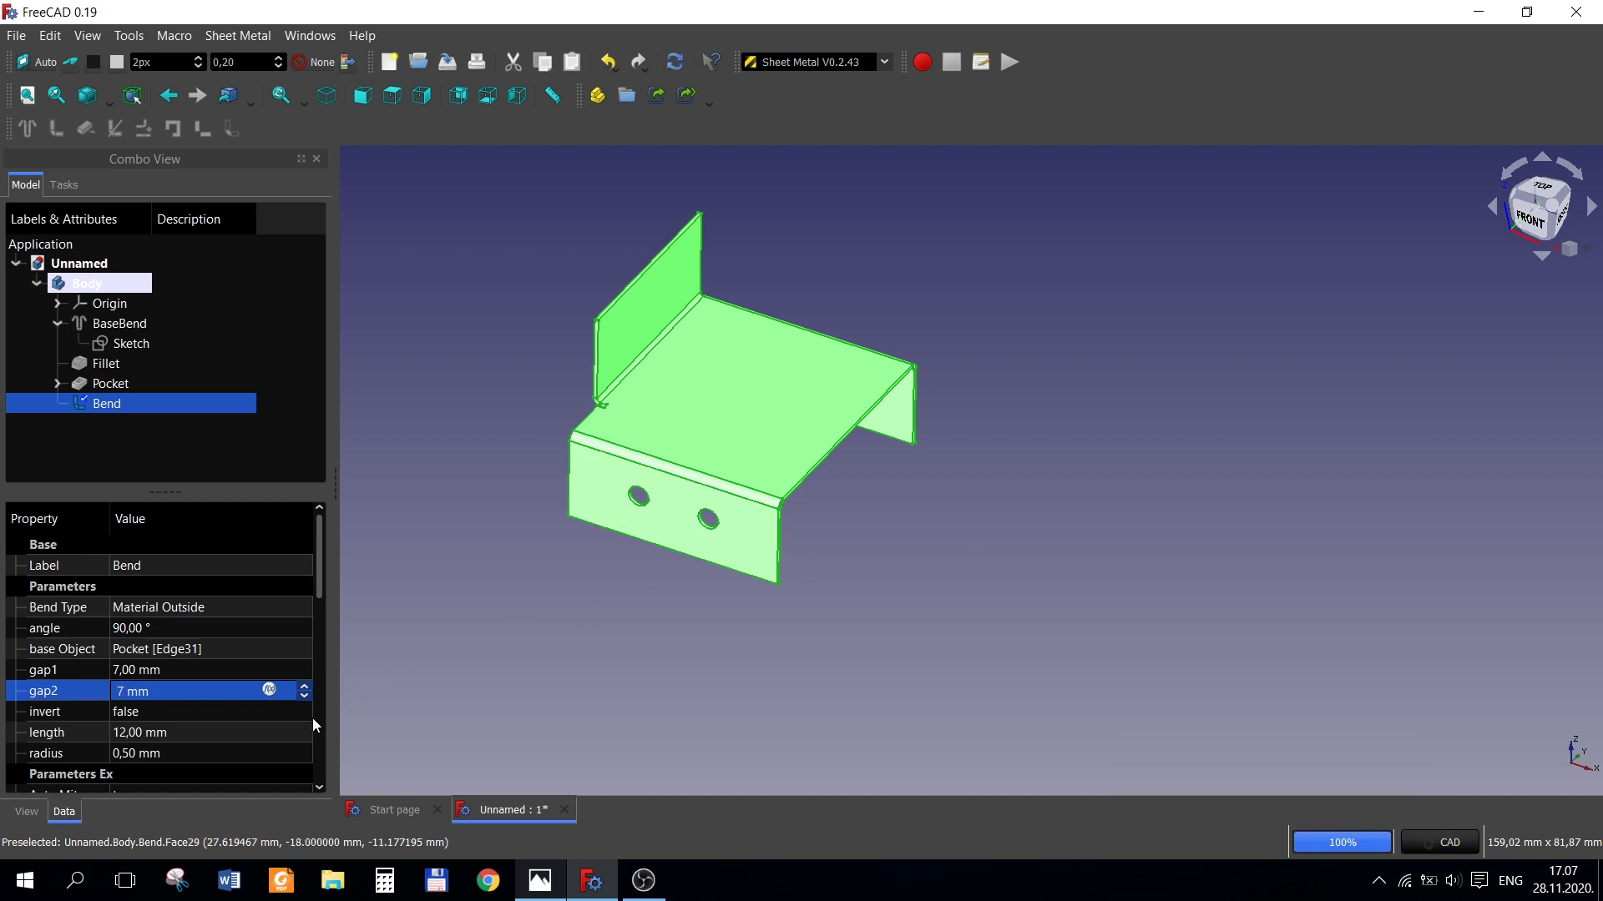
left_click(239, 753)
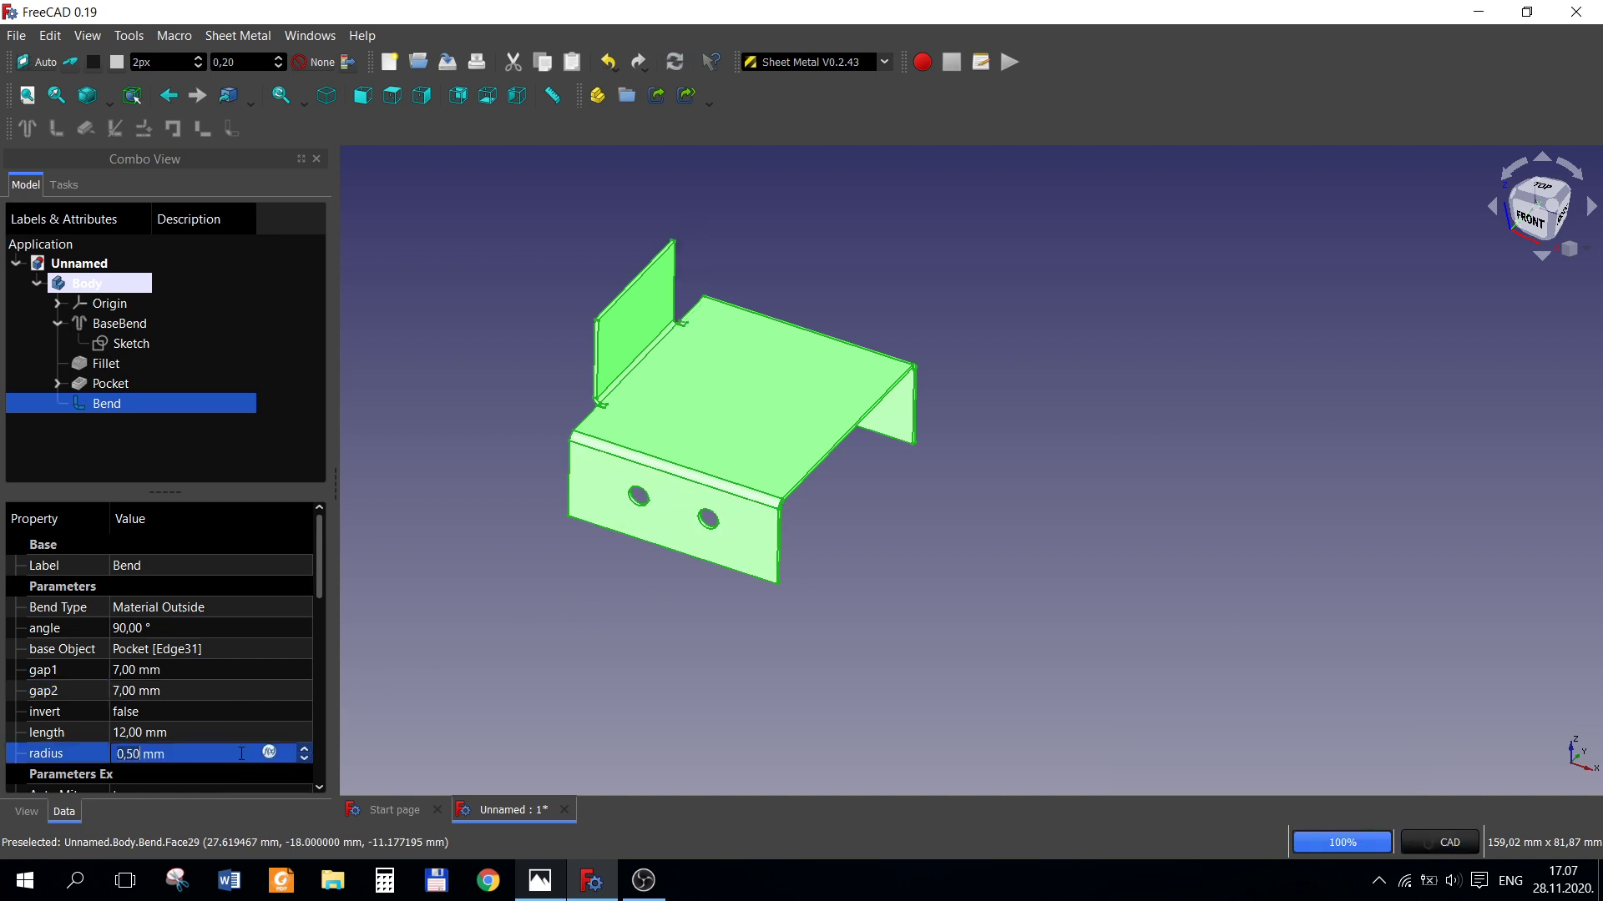
type("1")
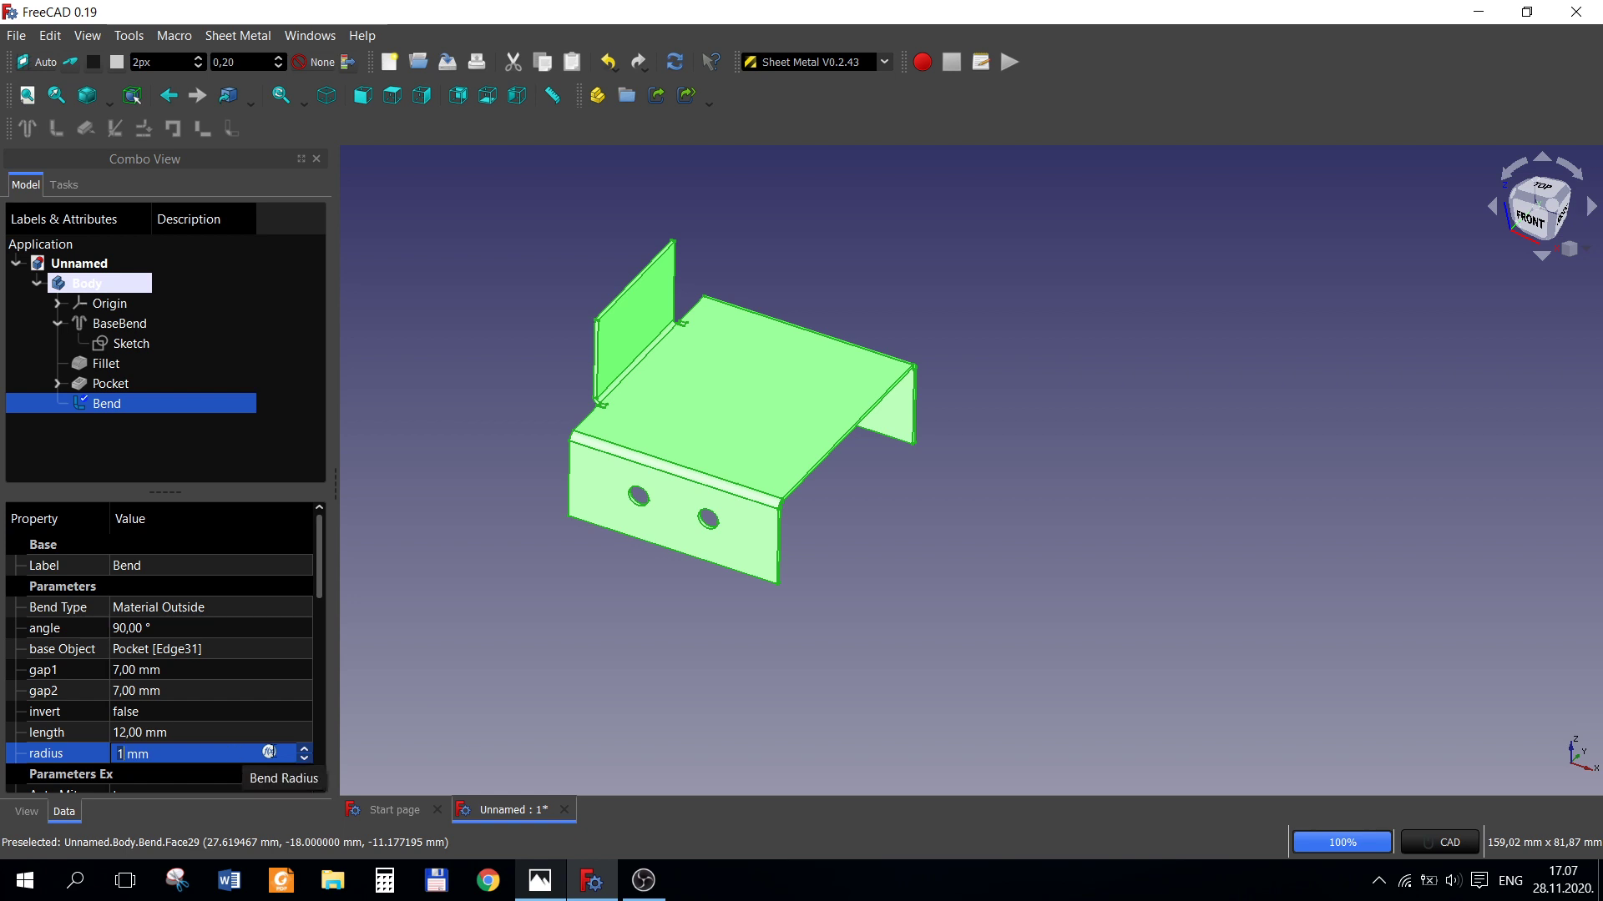
key("BackSpace")
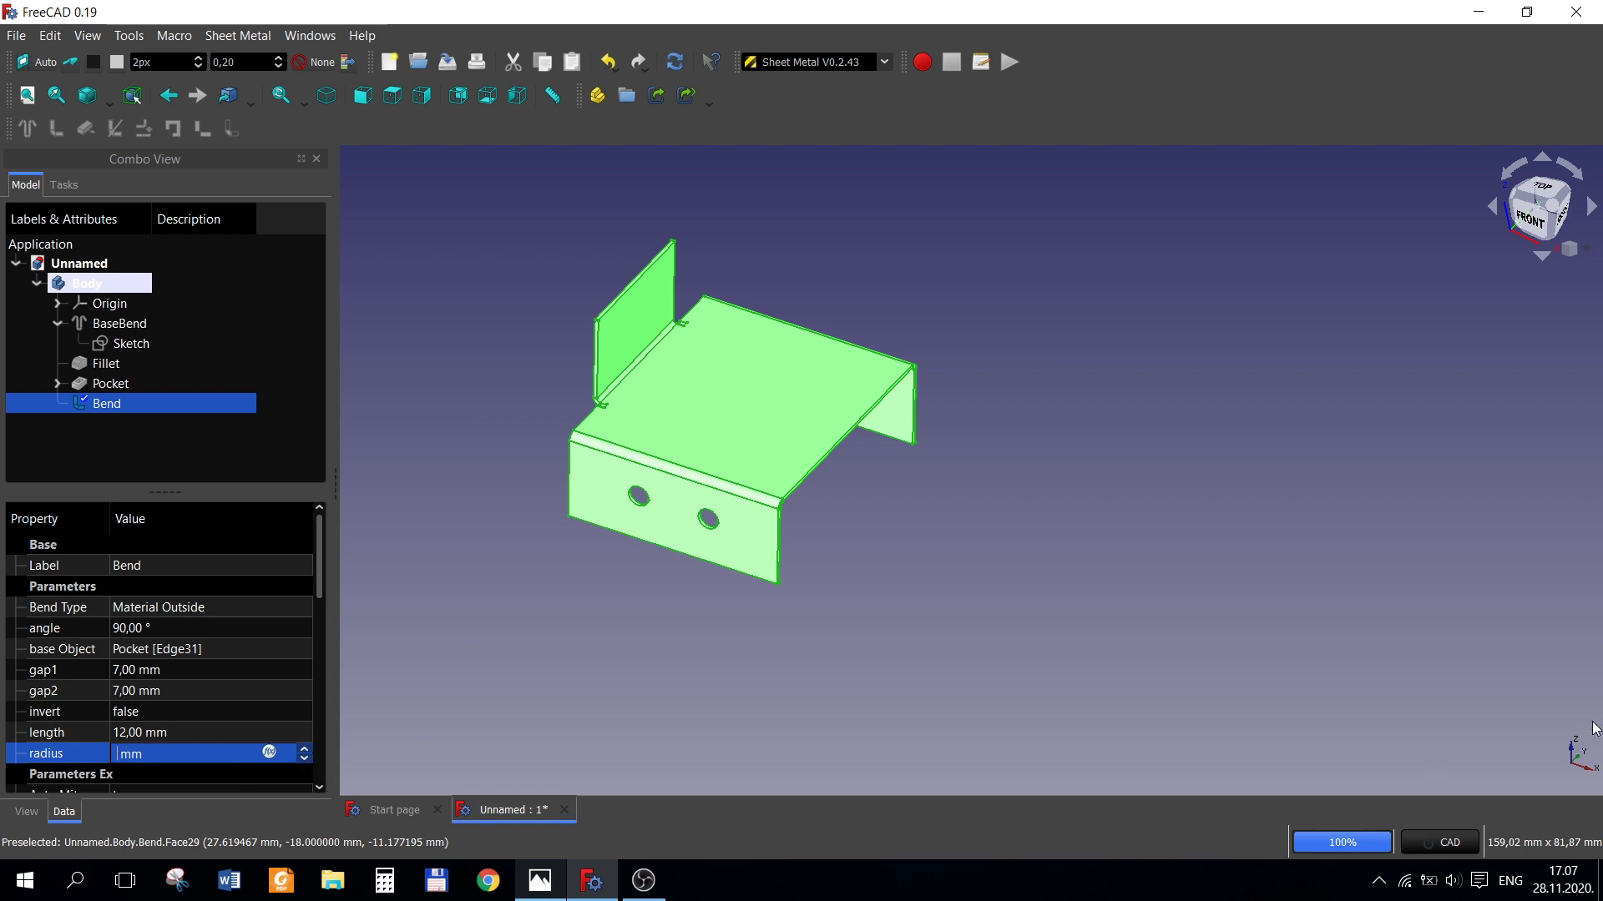
type("0, 5")
- Set the bend relief to 0,5 mm wide and 1,25 mm deep
scroll(309, 668, "down", 1)
scroll(302, 713, "down", 1)
scroll(297, 743, "down", 1)
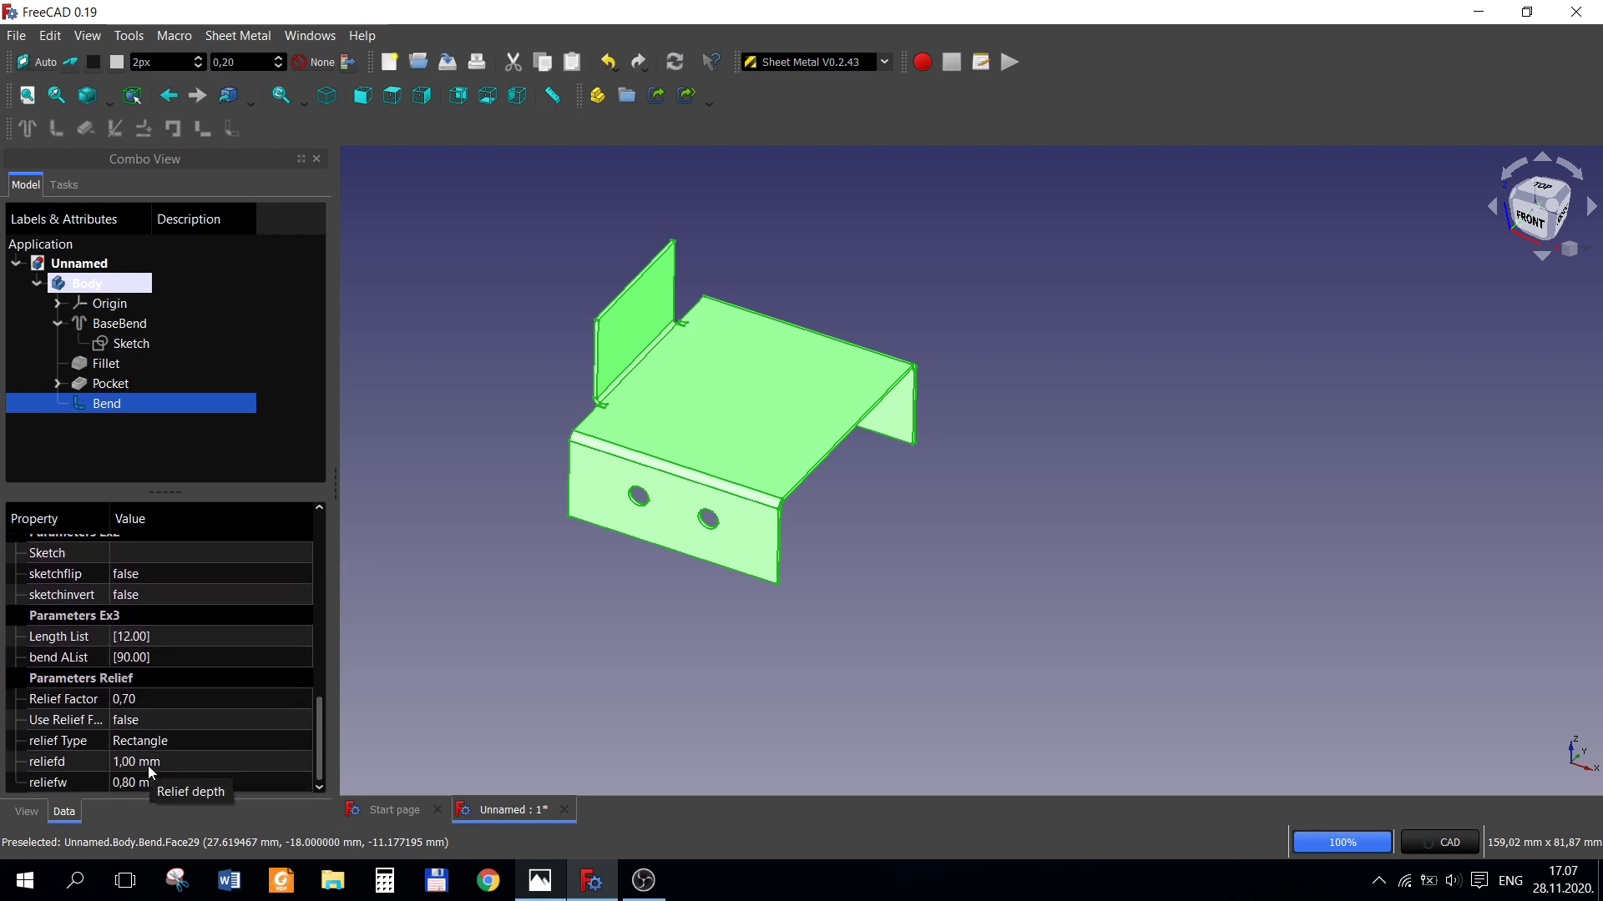
left_click(138, 783)
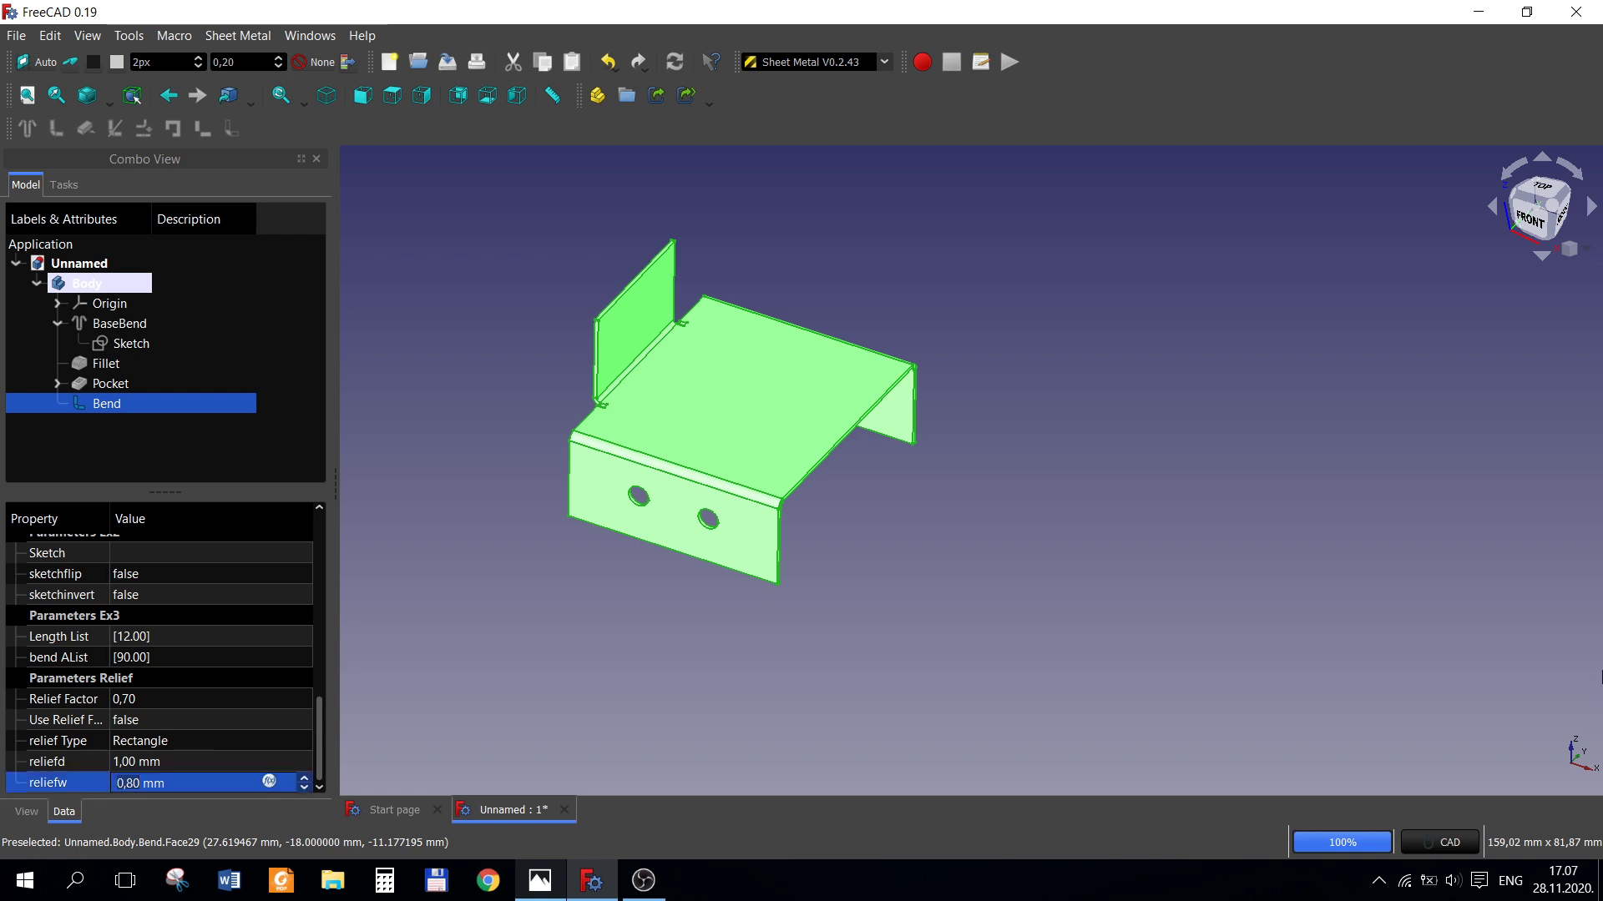
key("BackSpace")
key("BackSpace")
key("BackSpace")
left_click(200, 762)
key("BackSpace")
key("BackSpace")
key("BackSpace")
type("25")
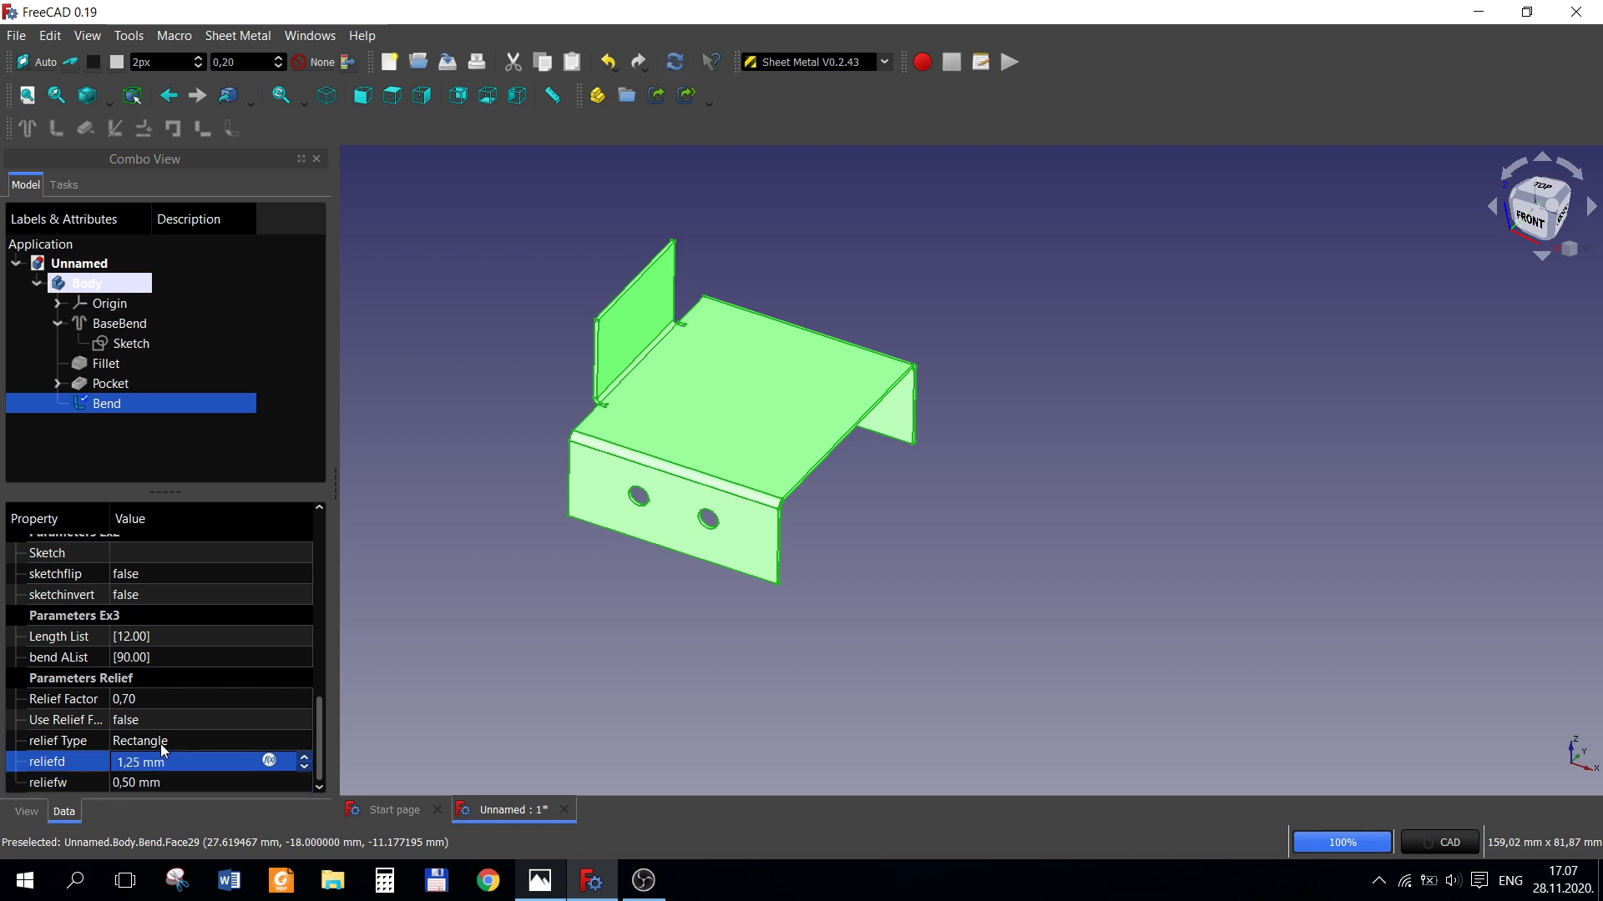
left_click(527, 776)
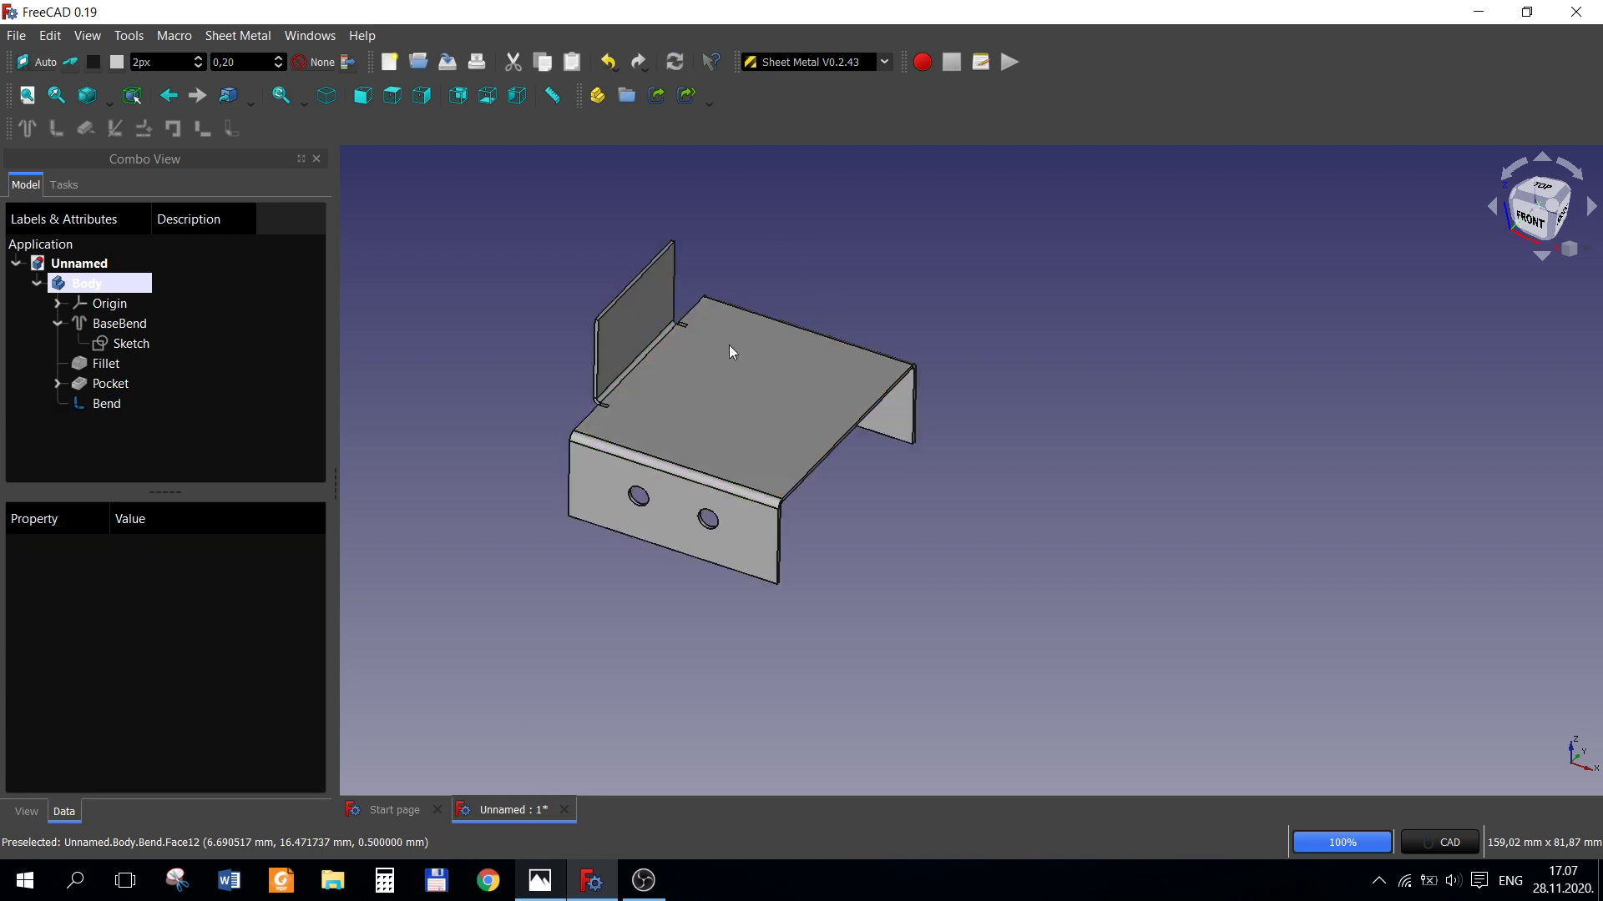
scroll(729, 343, "up", 2)
scroll(705, 384, "up", 3)
scroll(698, 397, "down", 3)
scroll(759, 415, "down", 2)
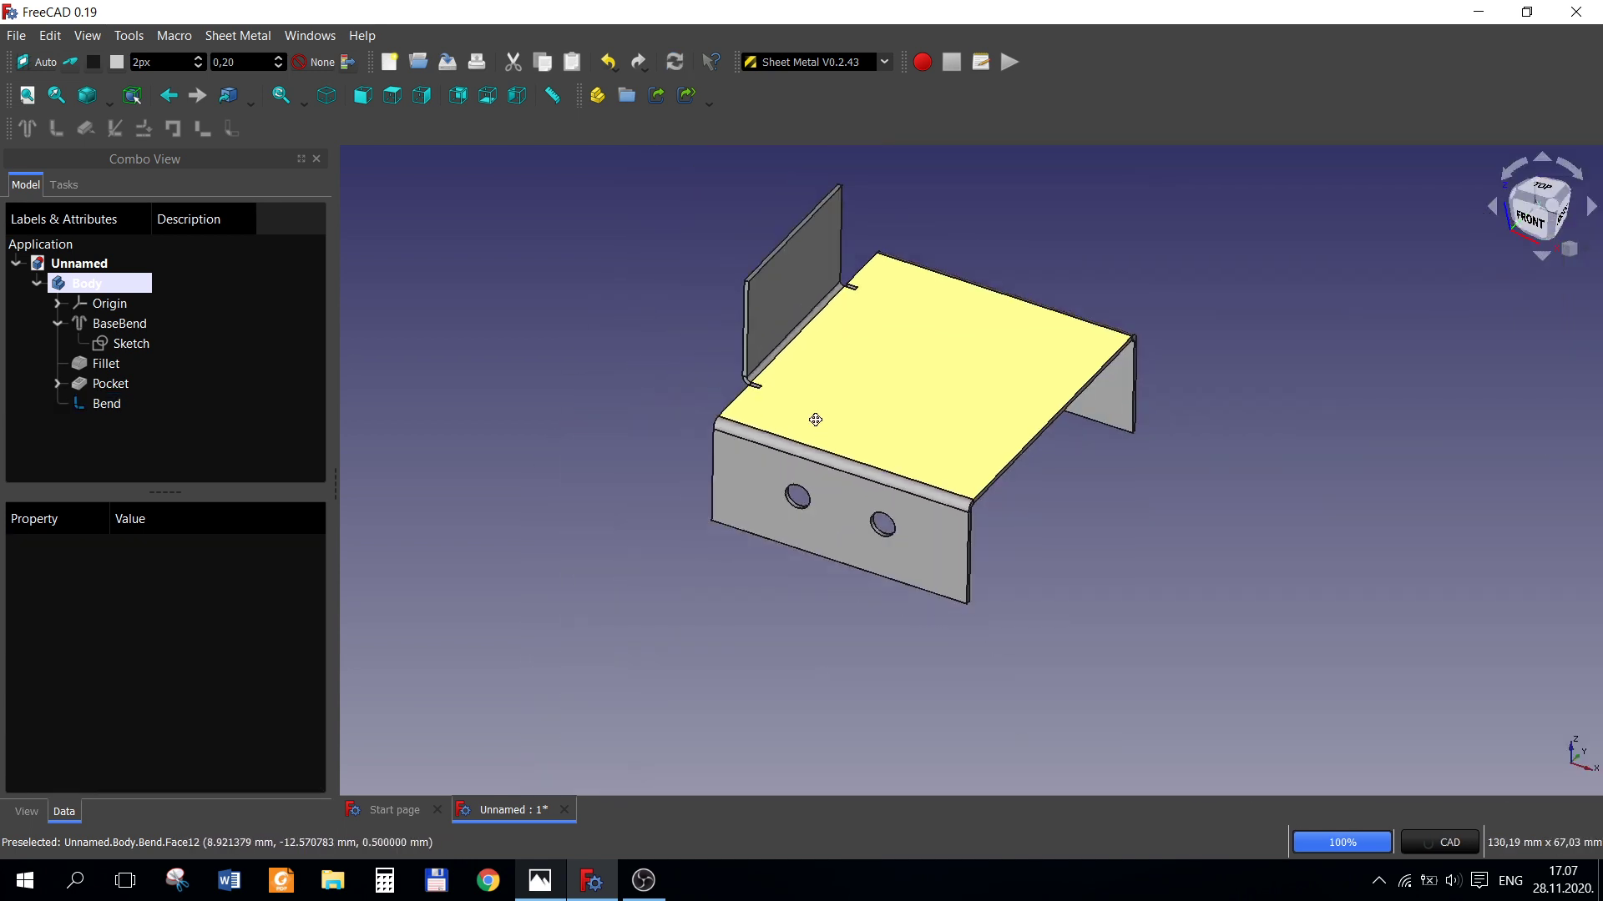
scroll(815, 415, "down", 1)
scroll(726, 606, "up", 1)
left_click(540, 880)
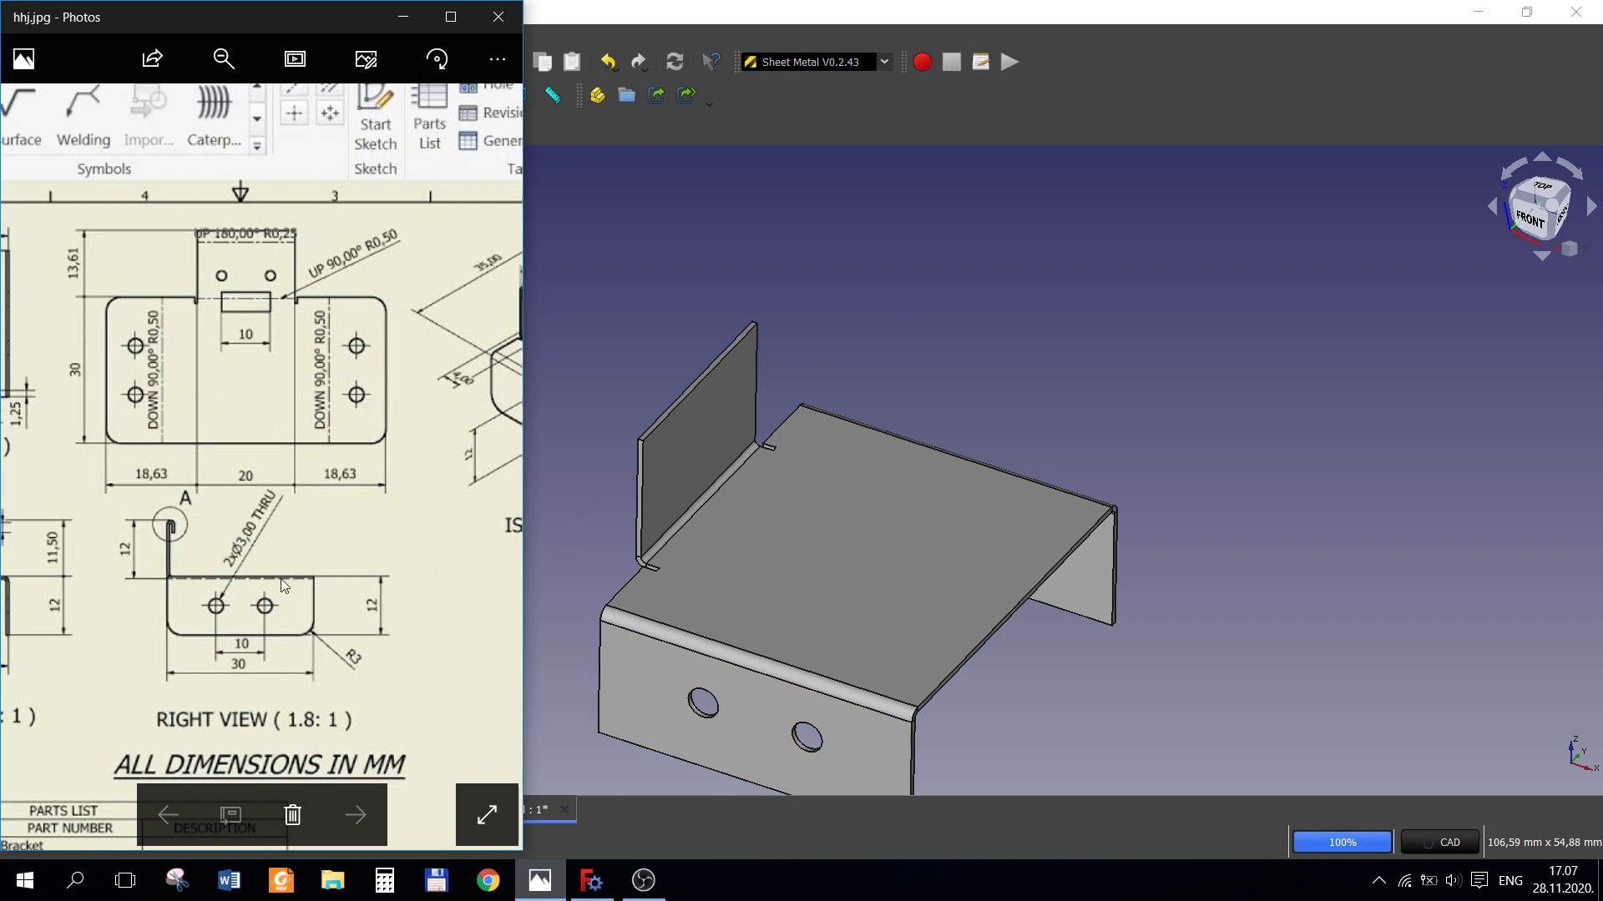
mouse_move(283, 584)
left_mouse_down()
mouse_move(502, 582)
mouse_move(2, 468)
left_mouse_up()
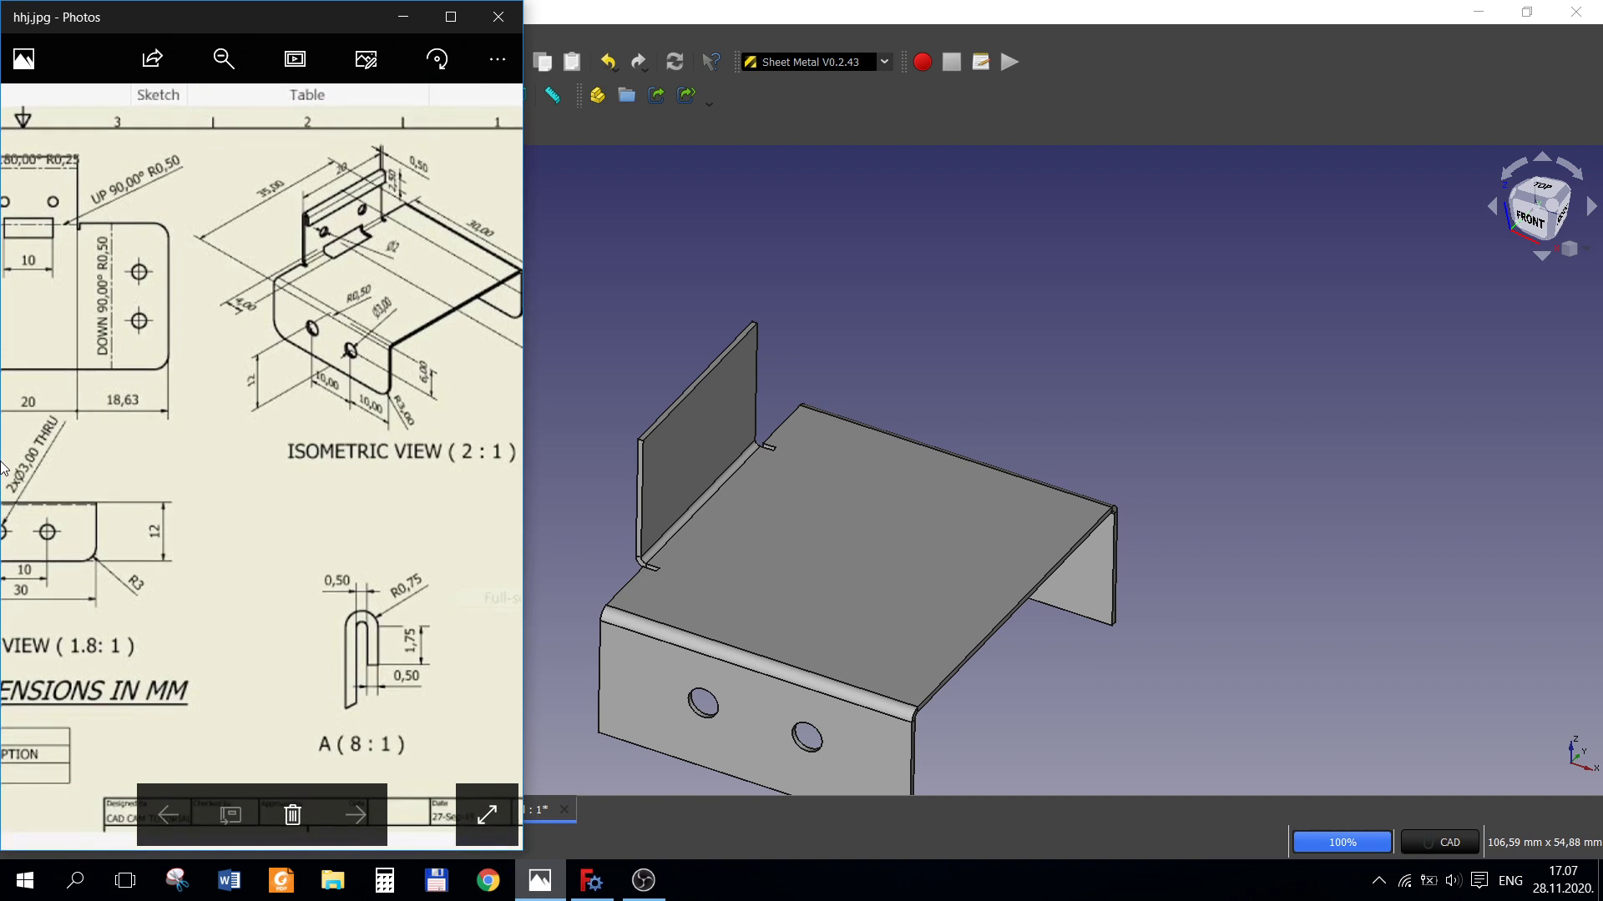
left_click(597, 351)
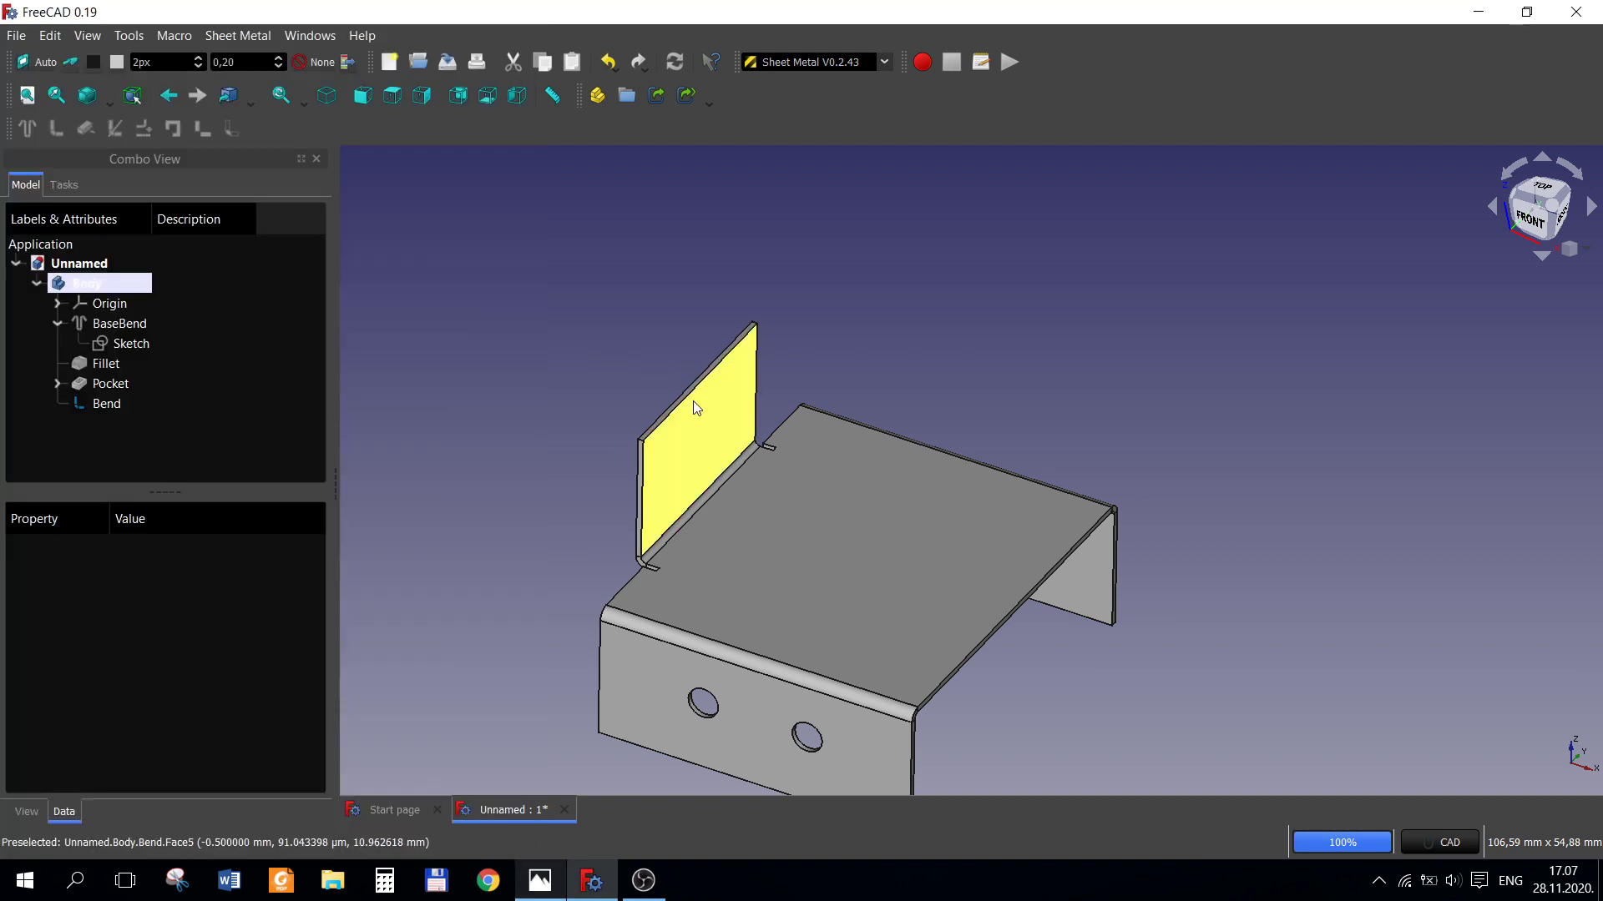
- Fold the new Bend001 hem to 180°
left_click(685, 421)
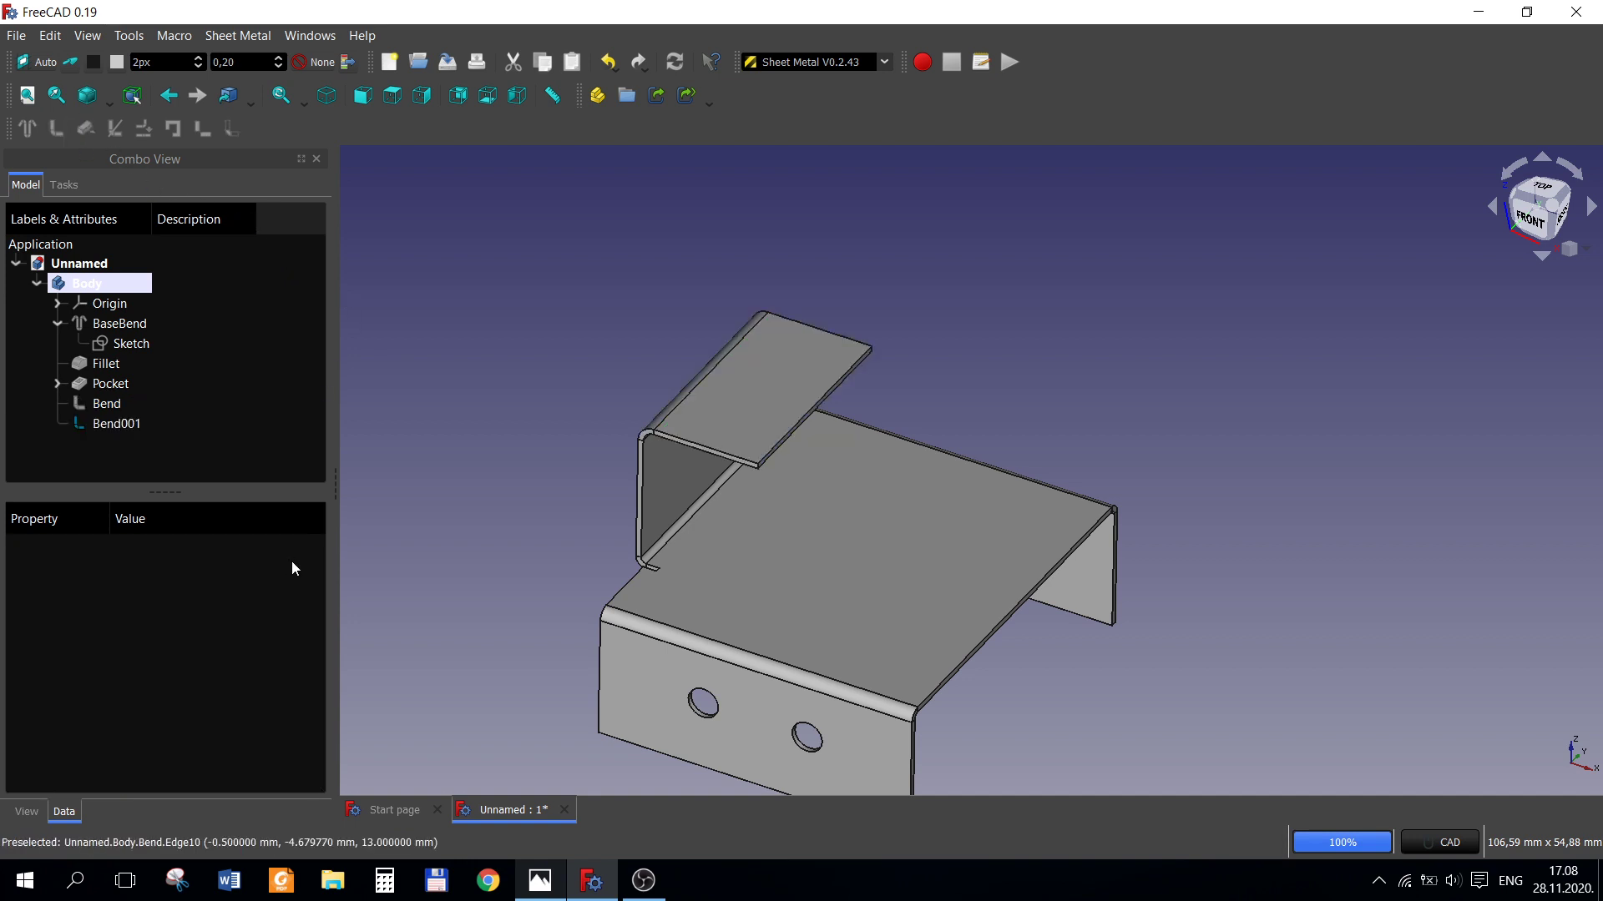
left_click(108, 424)
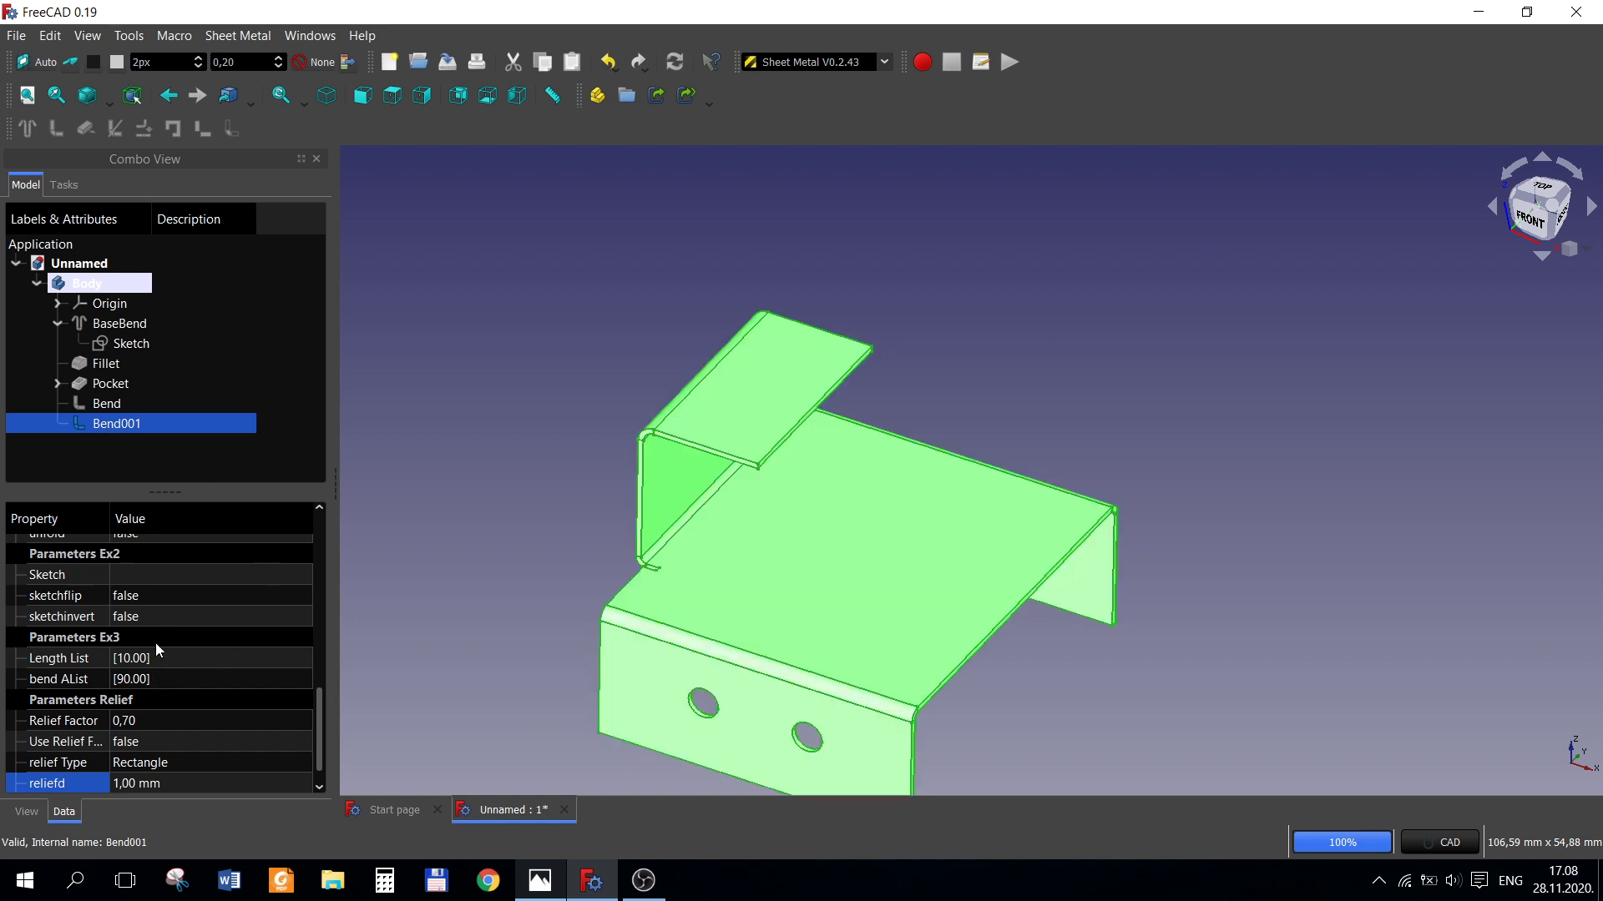
scroll(177, 638, "up", 2)
scroll(177, 631, "up", 2)
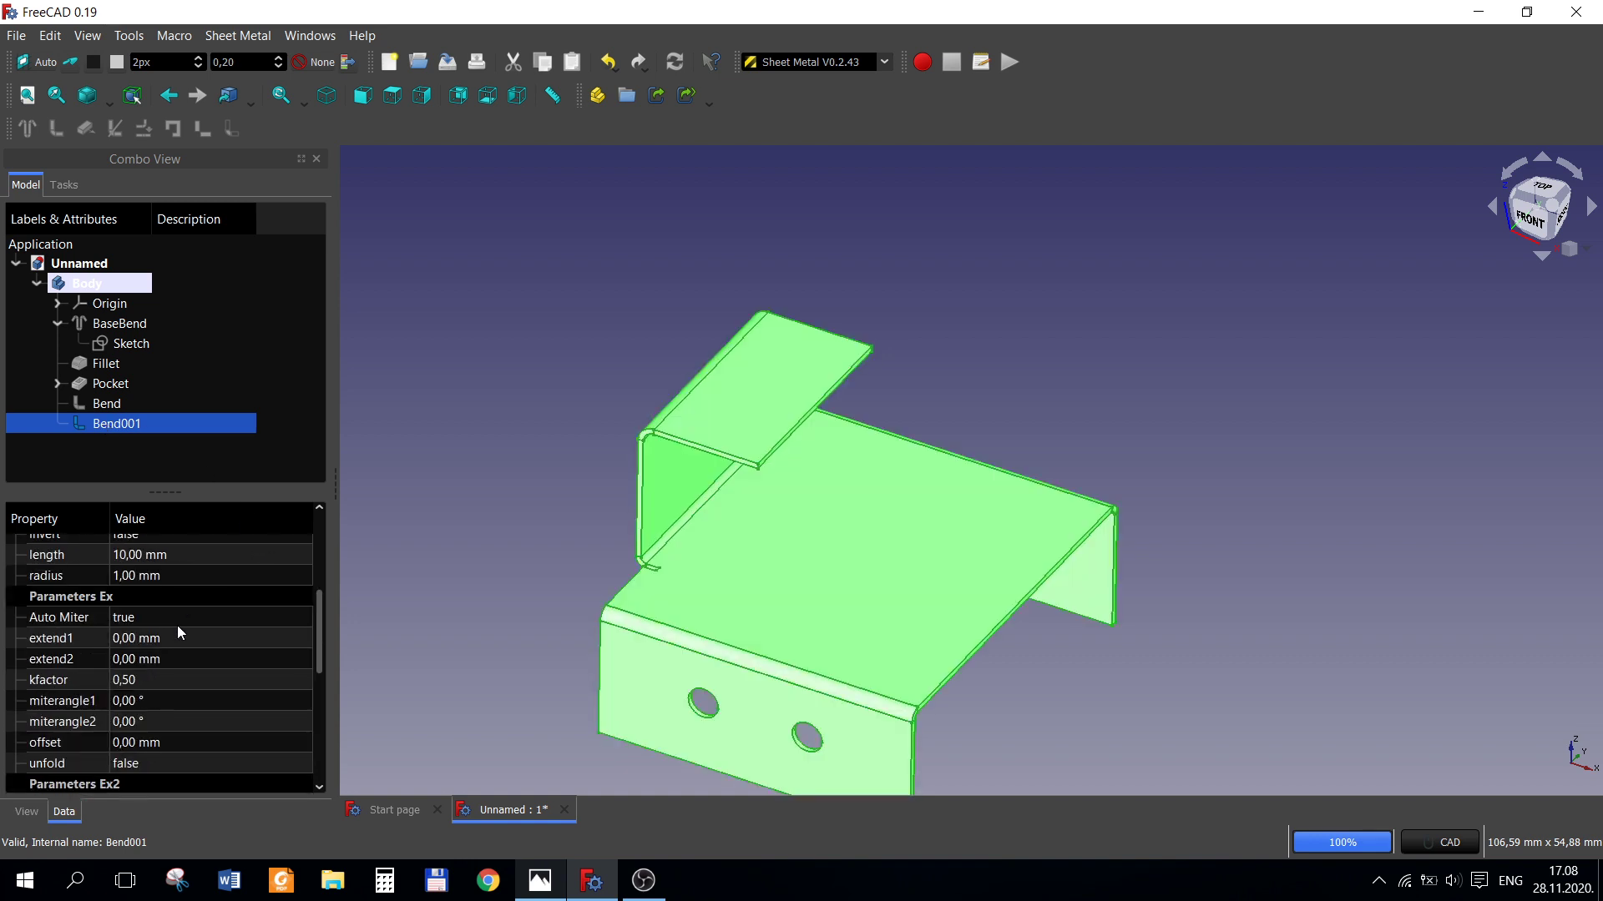
scroll(177, 624, "up", 3)
left_click(164, 627)
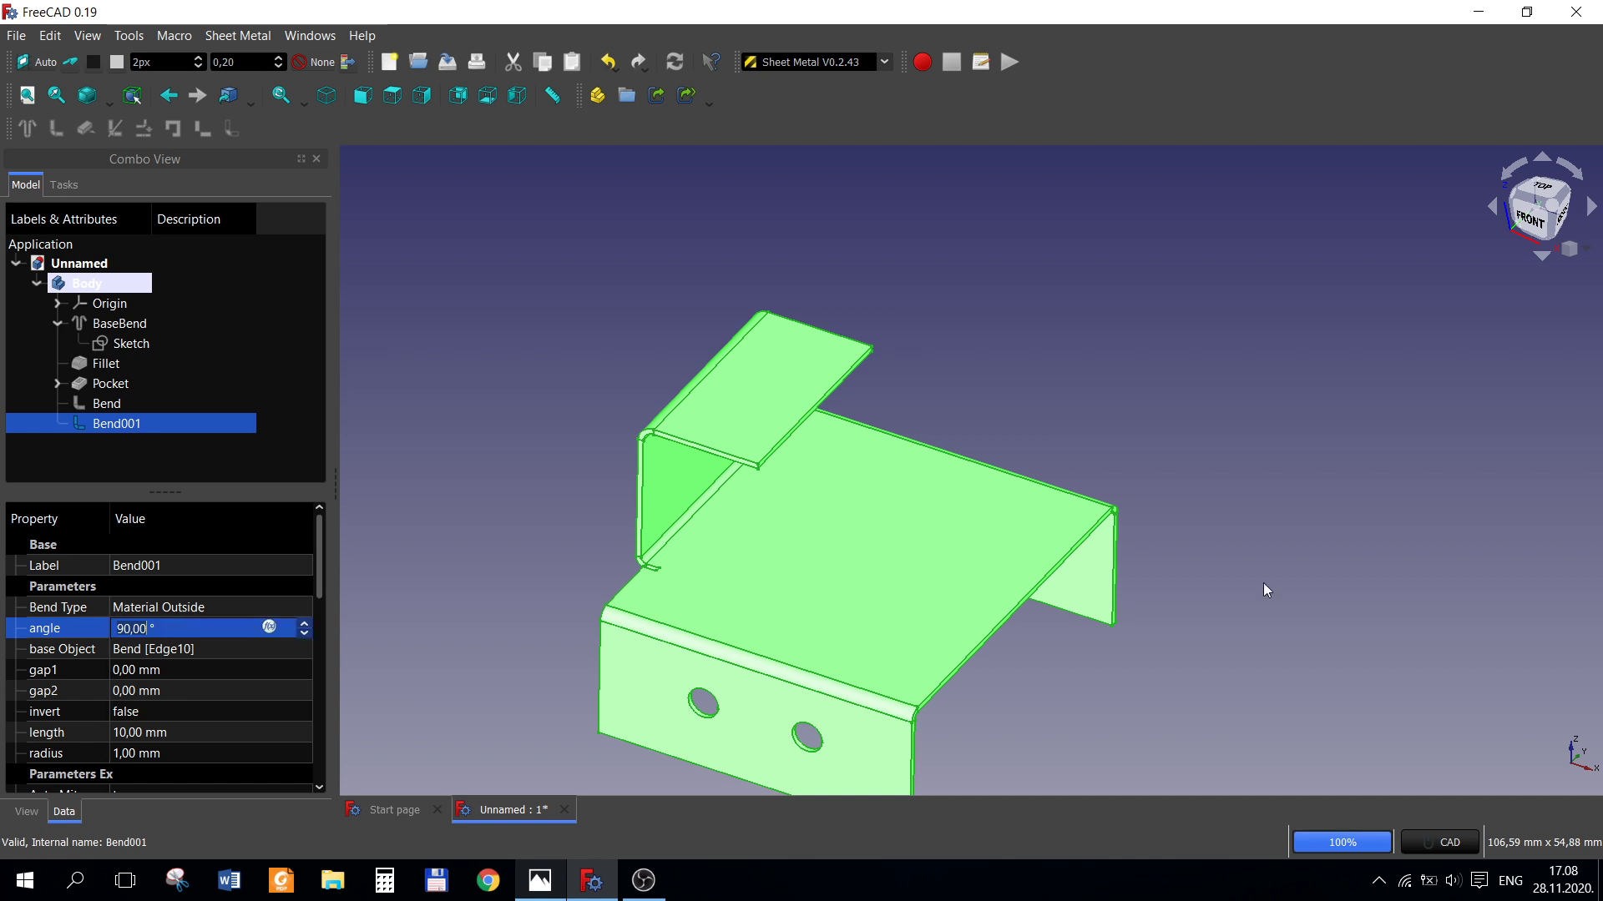
key("BackSpace")
key("BackSpace")
key("BackSpace")
type("18")
- Give the hem a 0.25 mm radius and a 1,75 mm length
left_click(123, 756)
type("0")
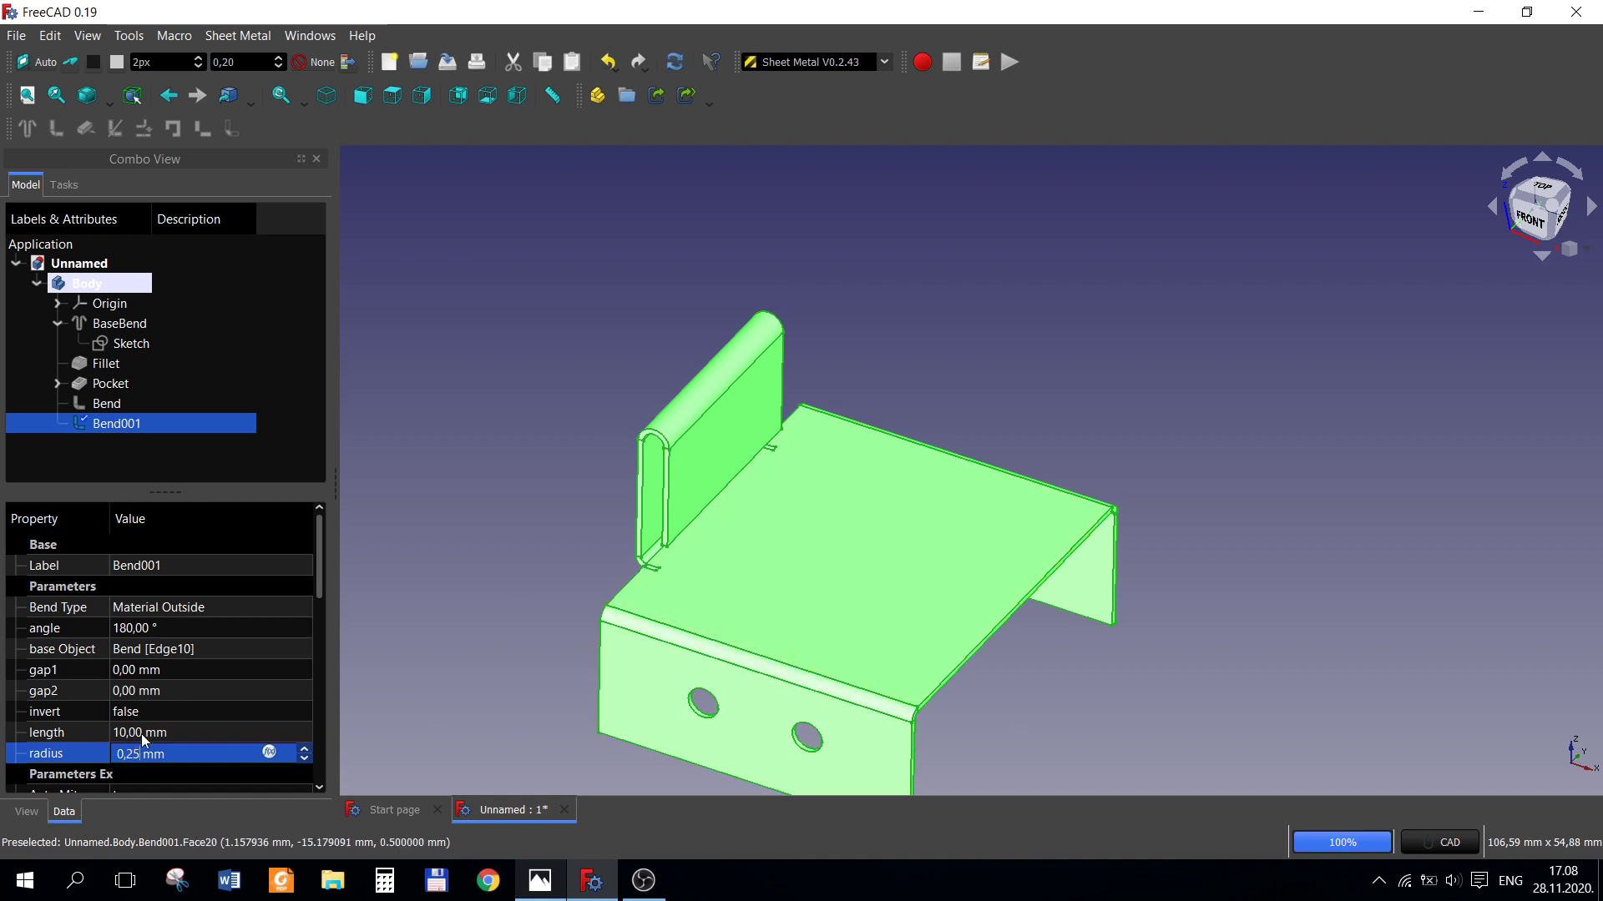
left_click(142, 734)
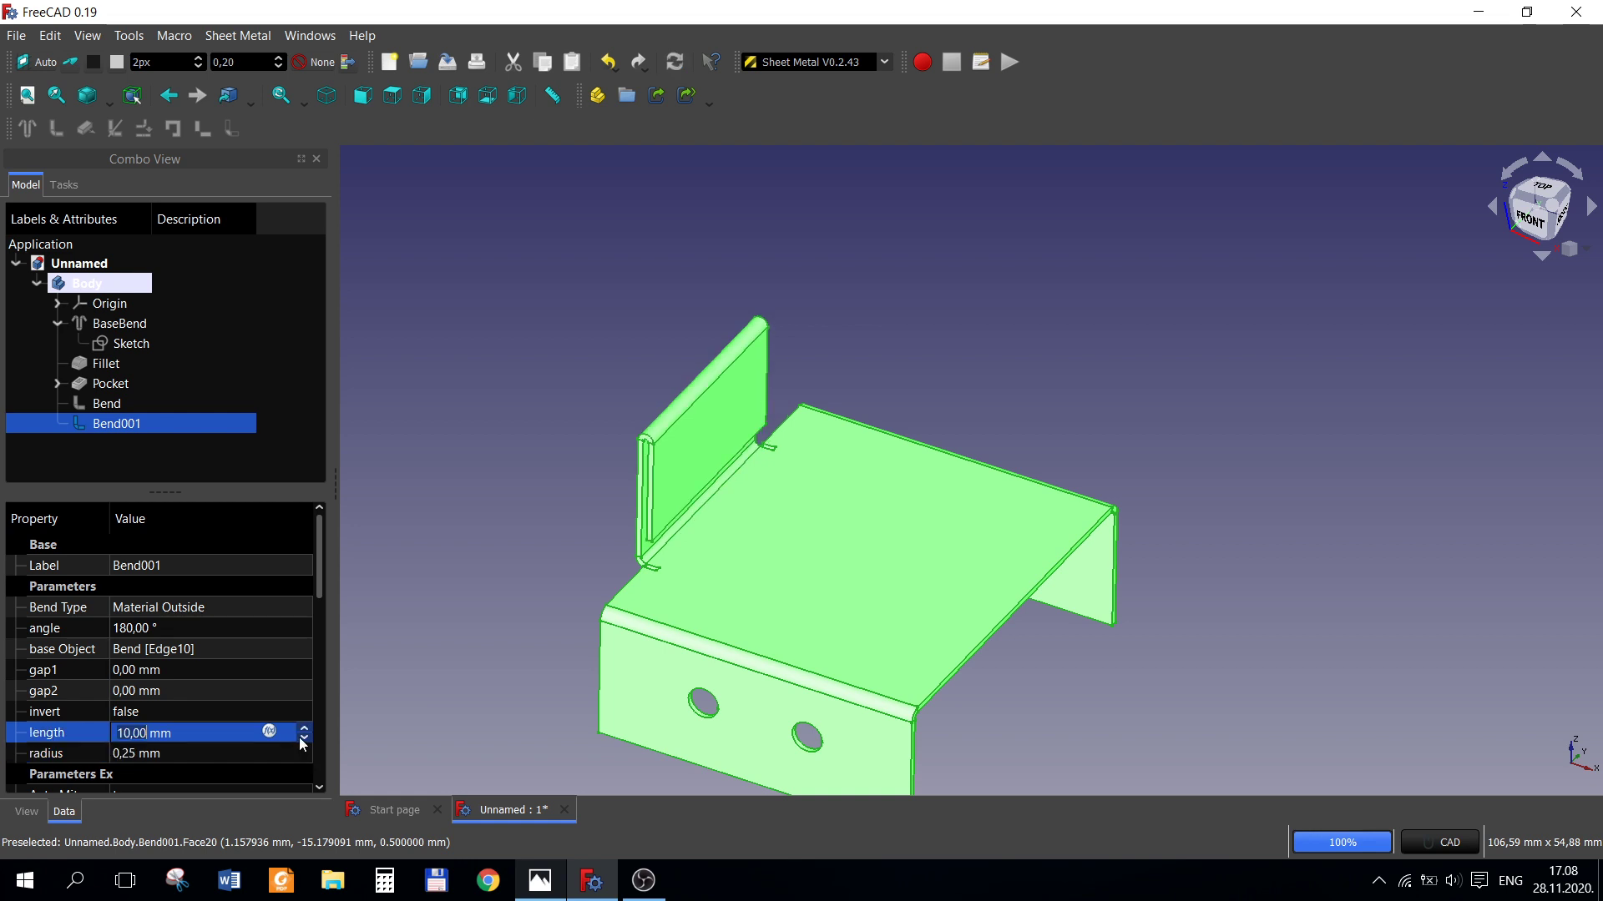
left_click(540, 880)
left_click(605, 884)
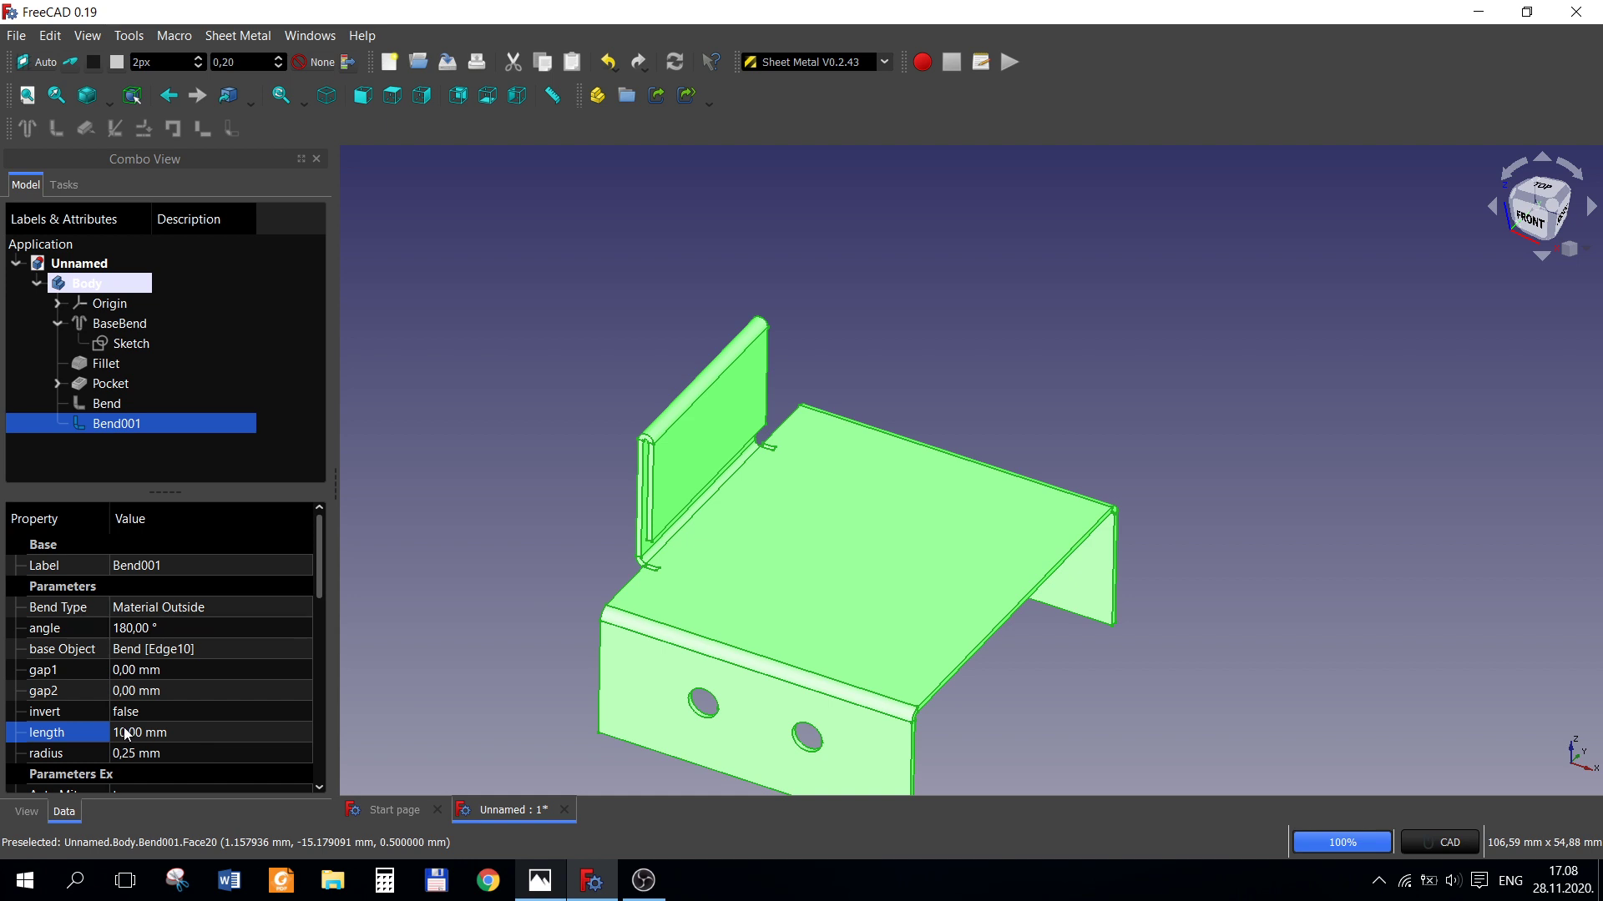
left_click(209, 733)
key("BackSpace")
key("BackSpace")
key("BackSpace")
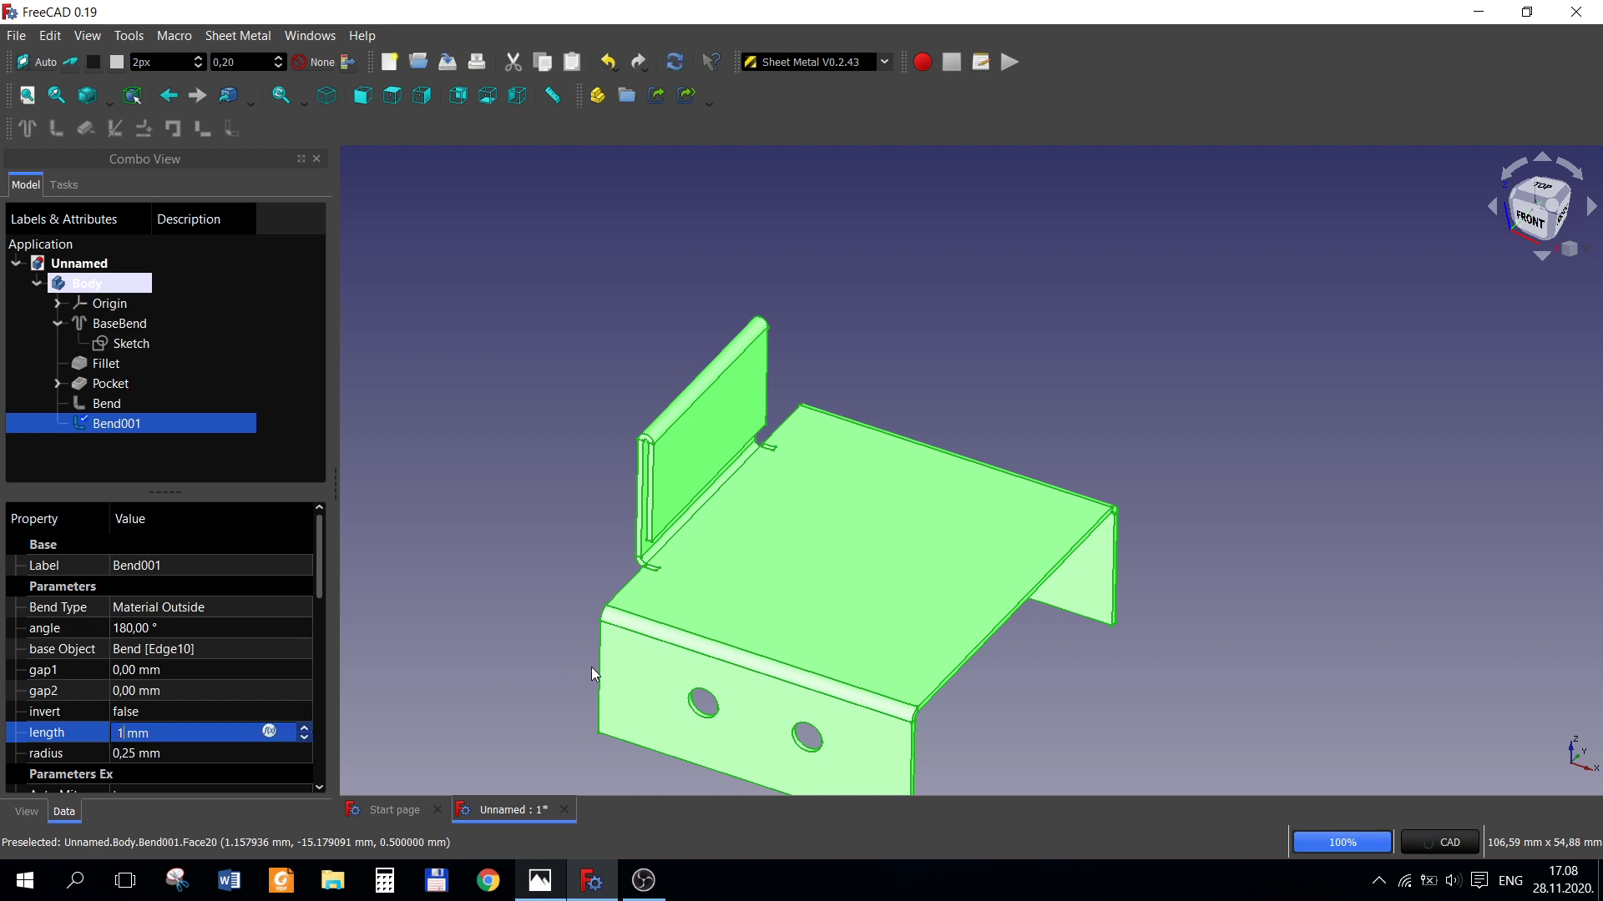
type(",75")
key("Return")
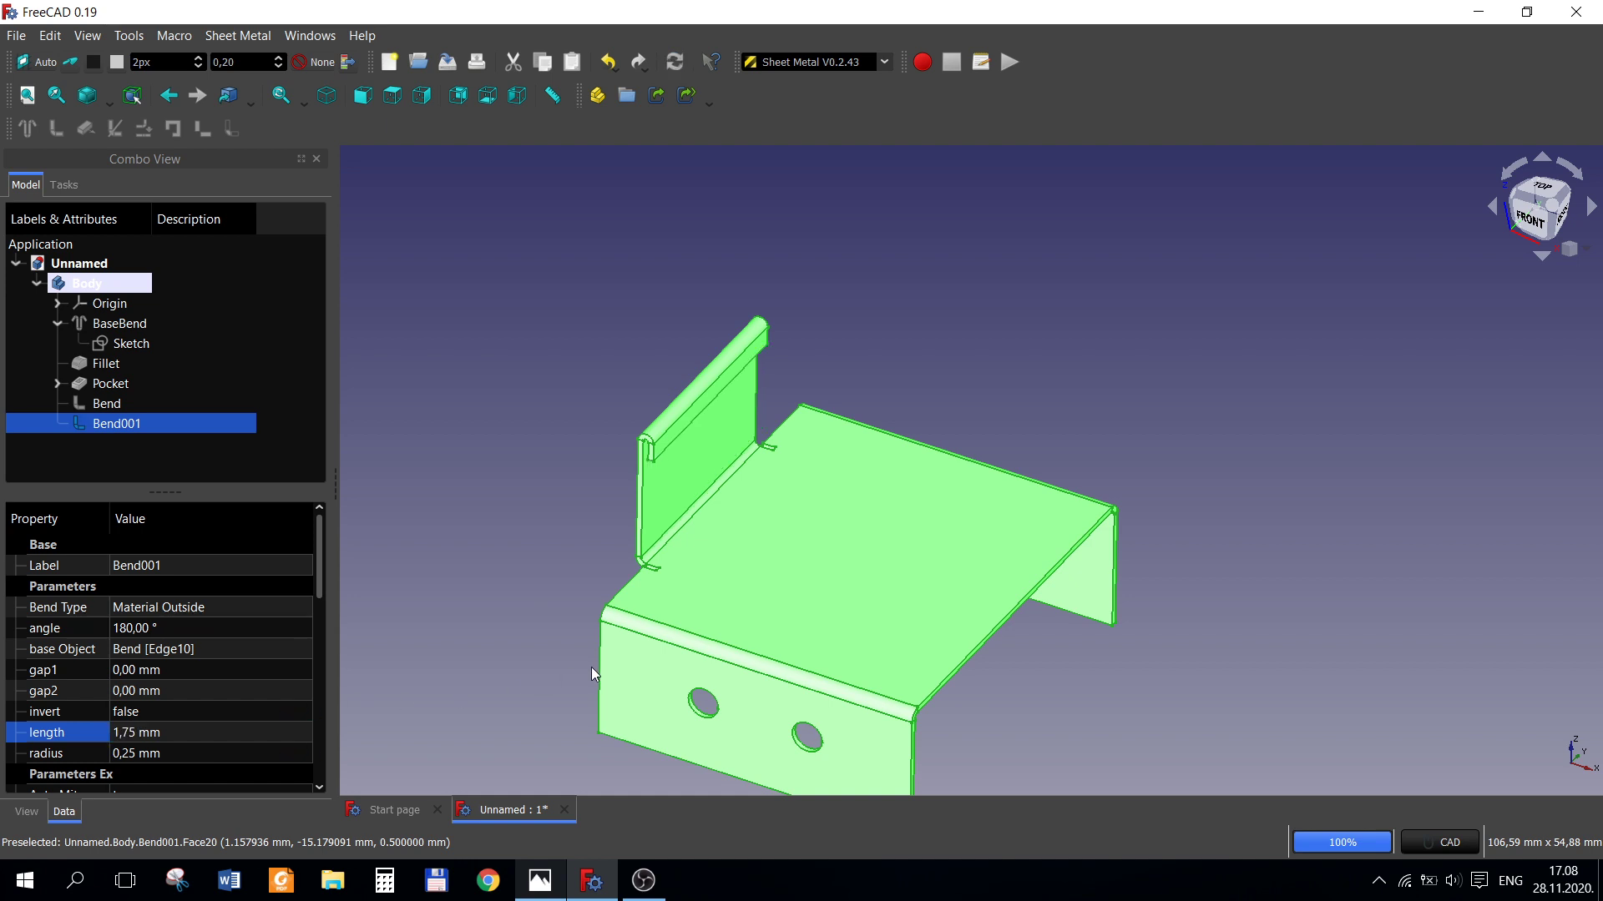
- Deselect the hem, recheck the drawing, and select the flange's flat inner face
scroll(630, 439, "up", 2)
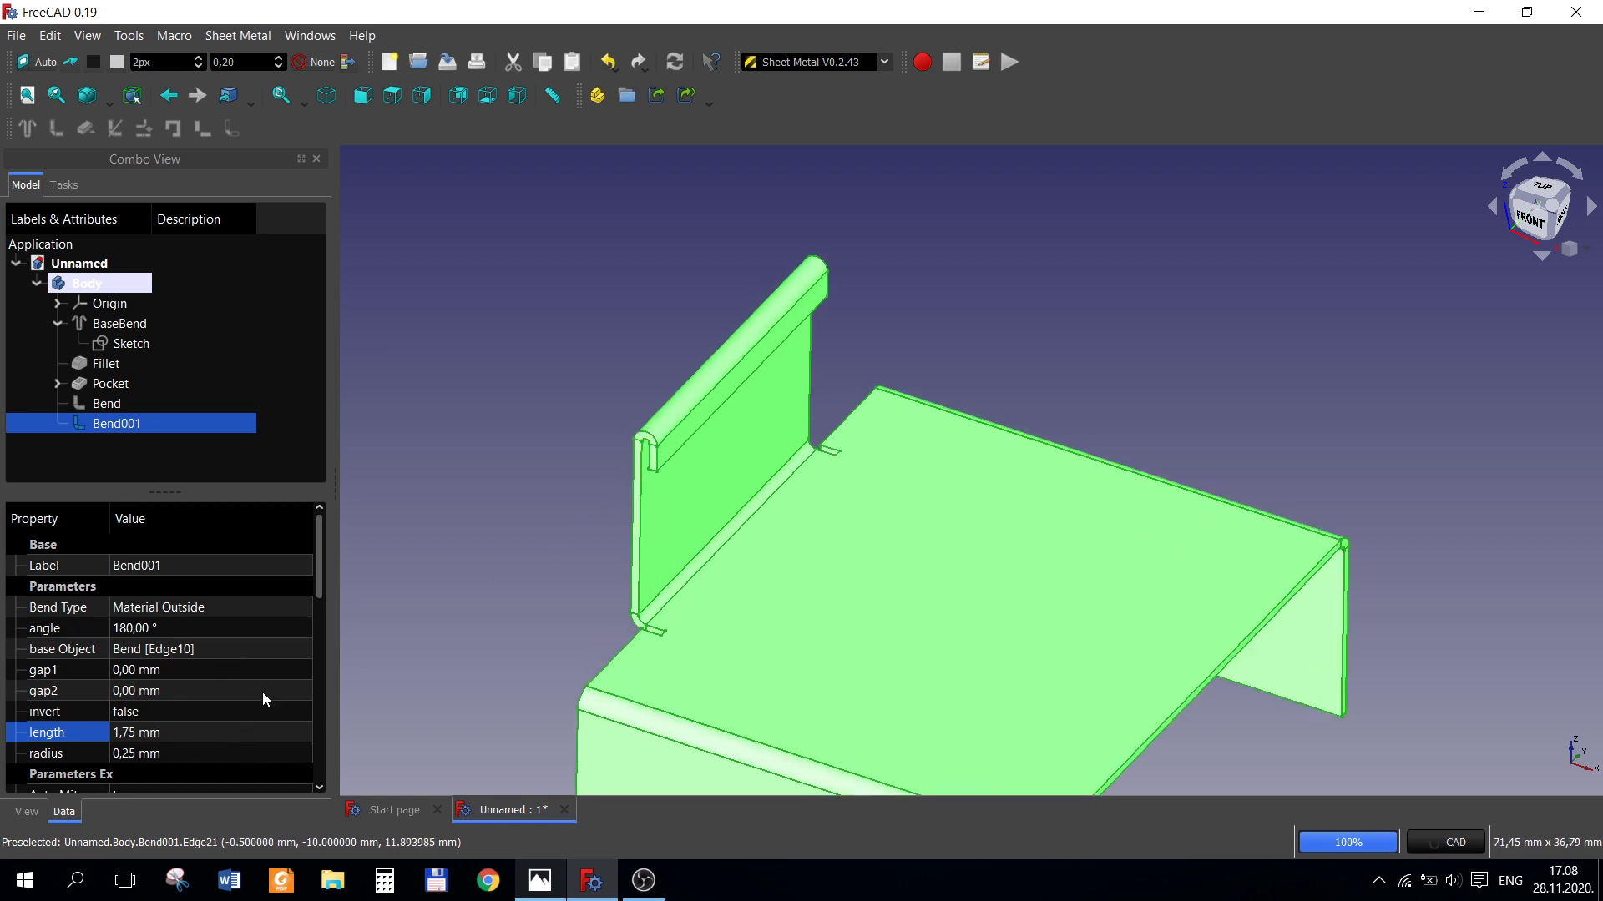
left_click(529, 479)
scroll(664, 454, "down", 3)
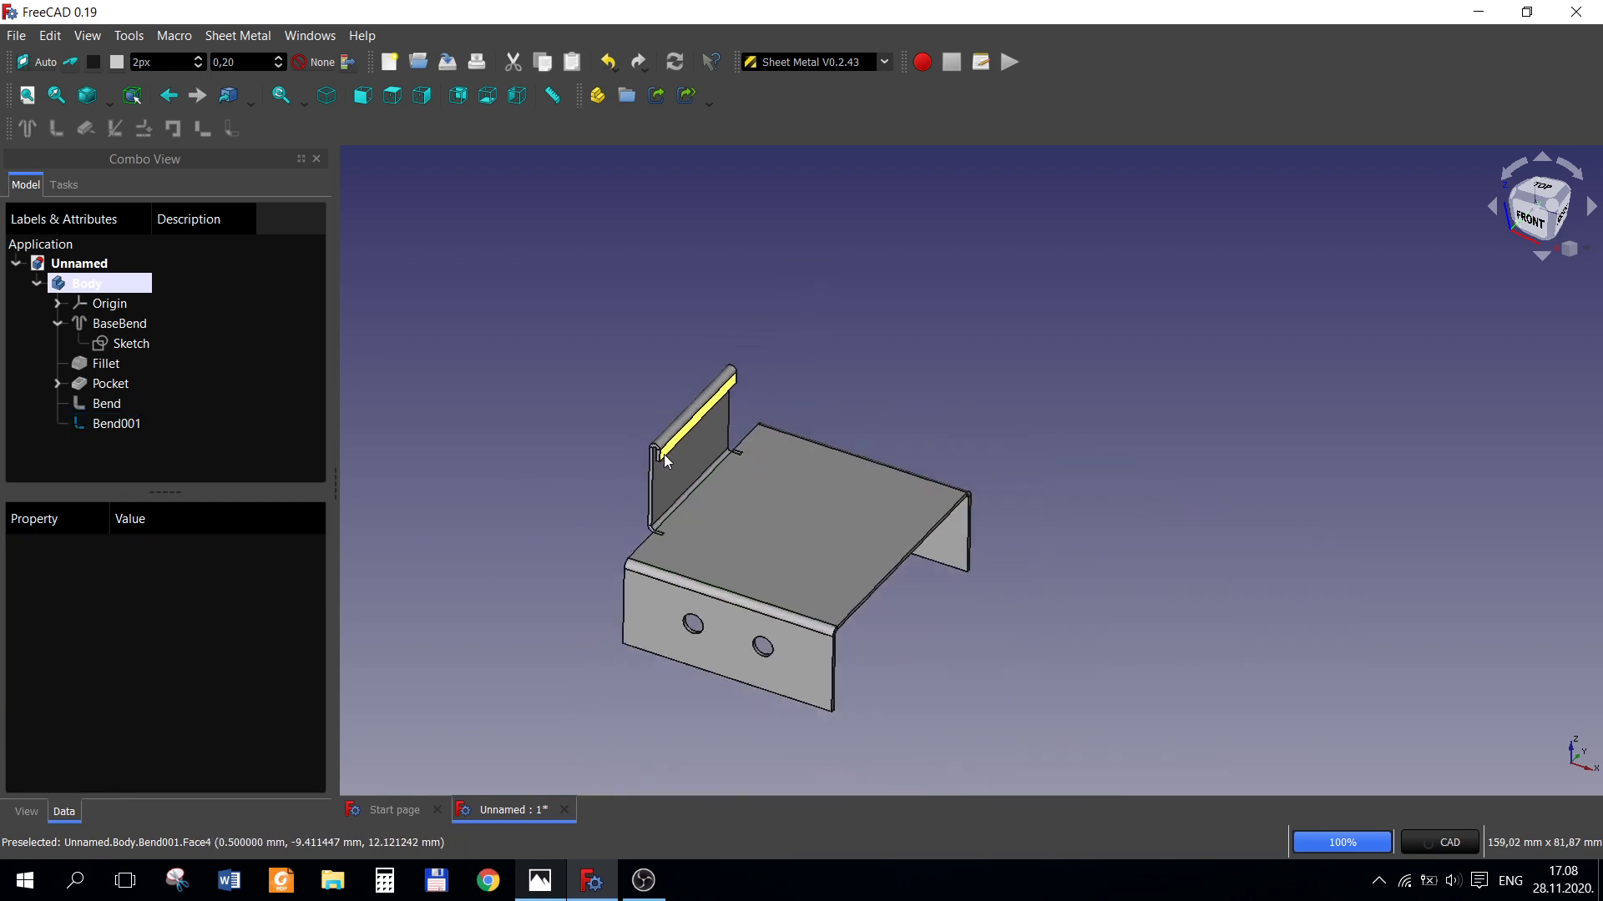
scroll(664, 455, "up", 4)
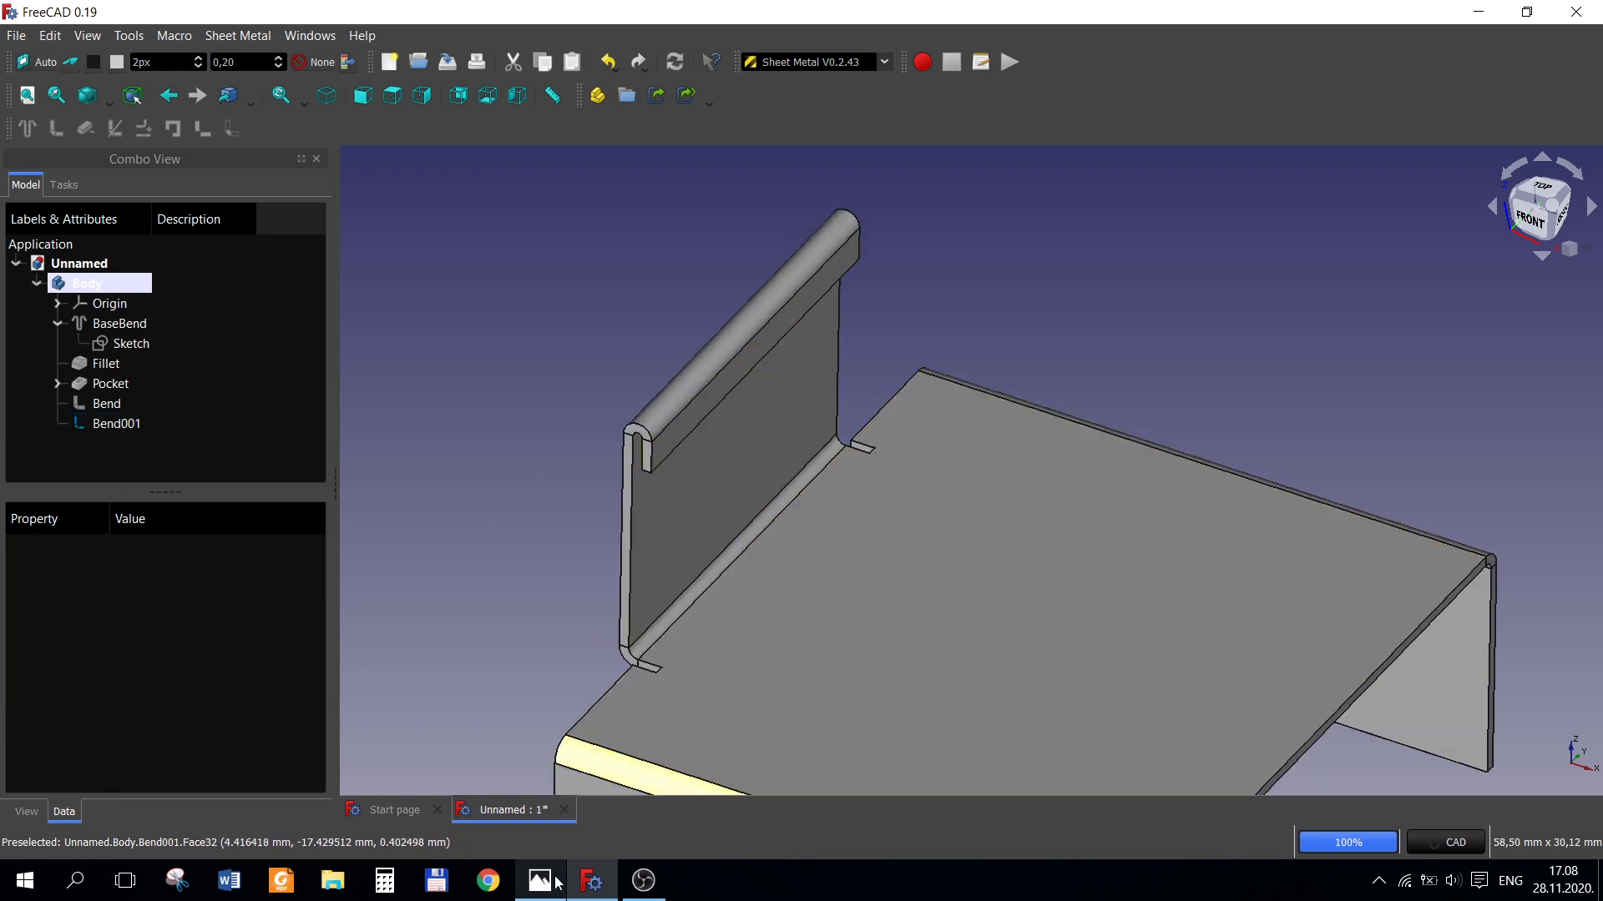
left_click(557, 883)
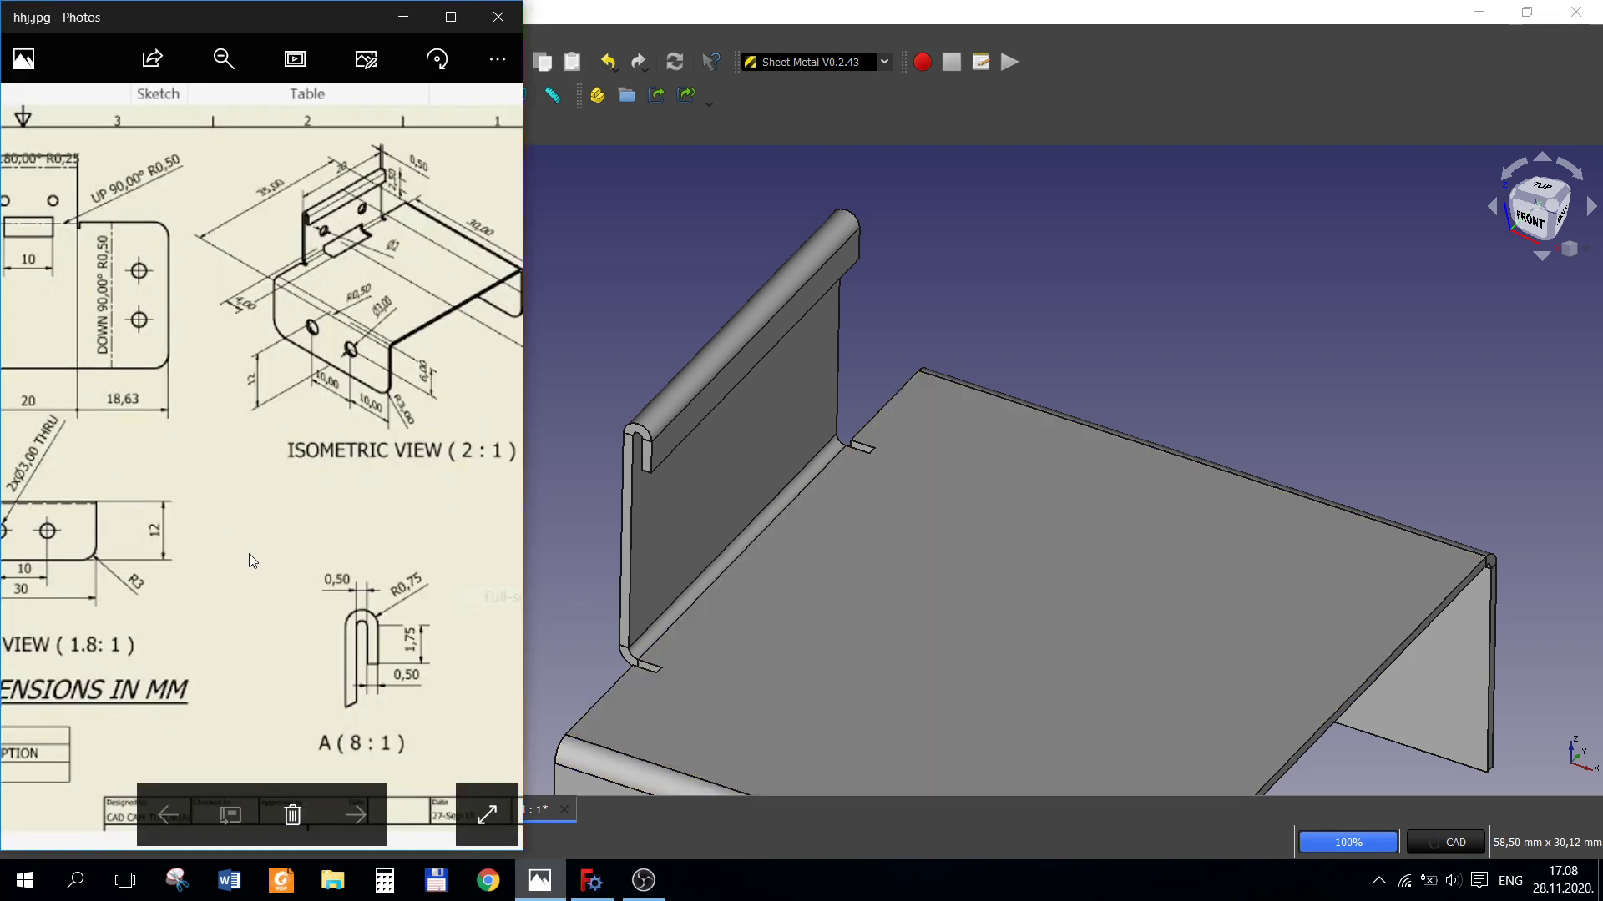
left_click(705, 492)
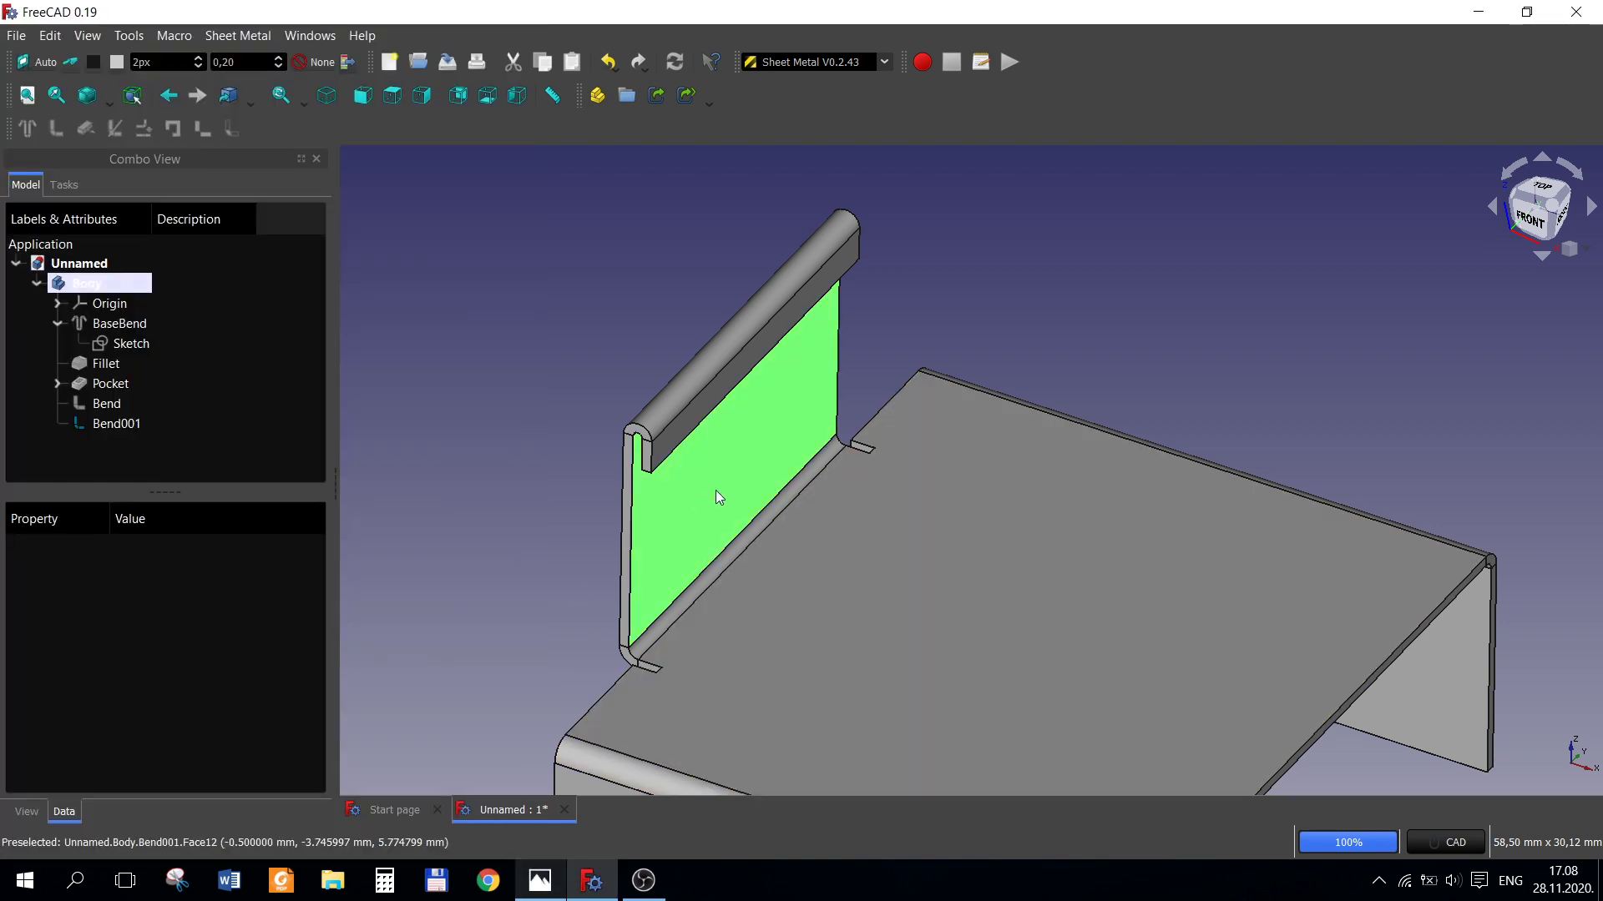
left_click(887, 61)
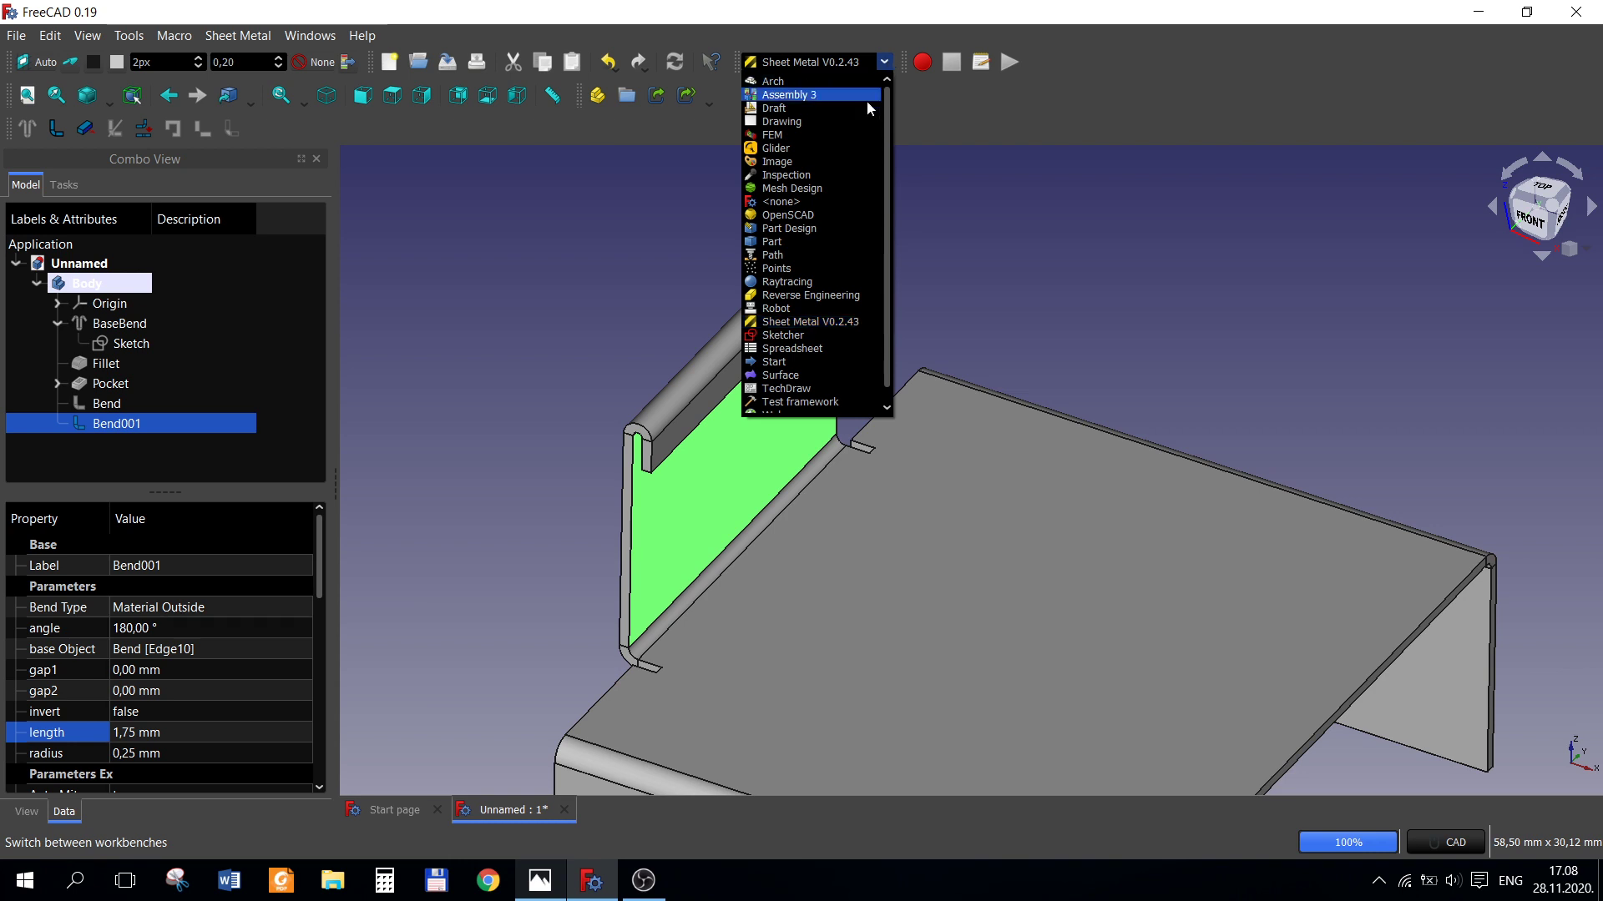
- In Part Design, start a sketch on the flange face and draw two circles
left_click(814, 228)
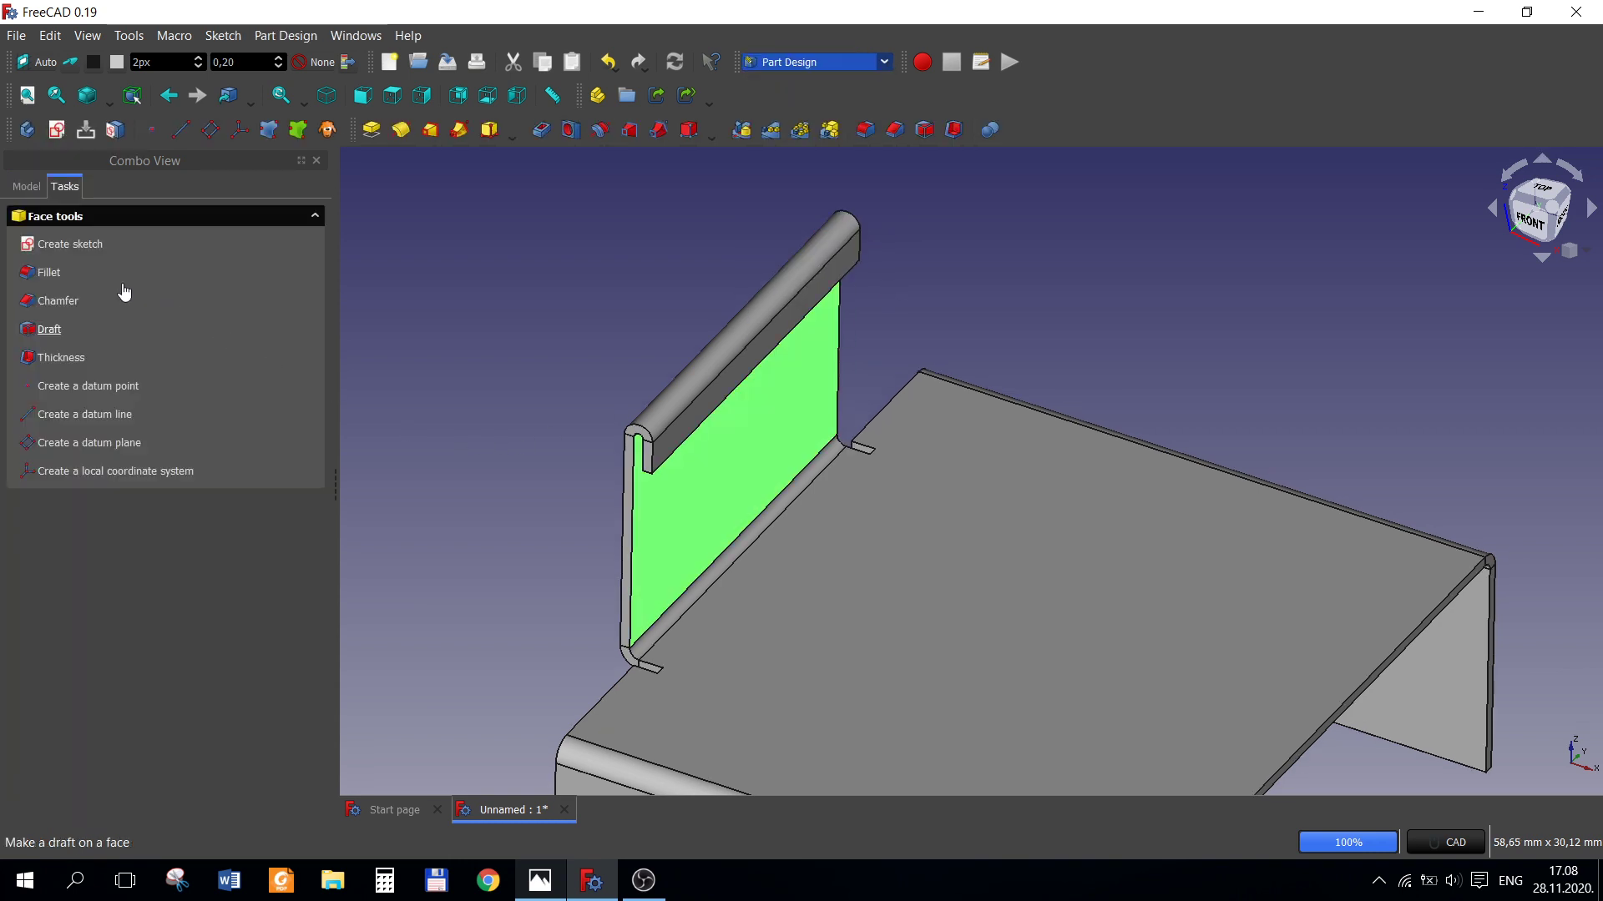
left_click(56, 245)
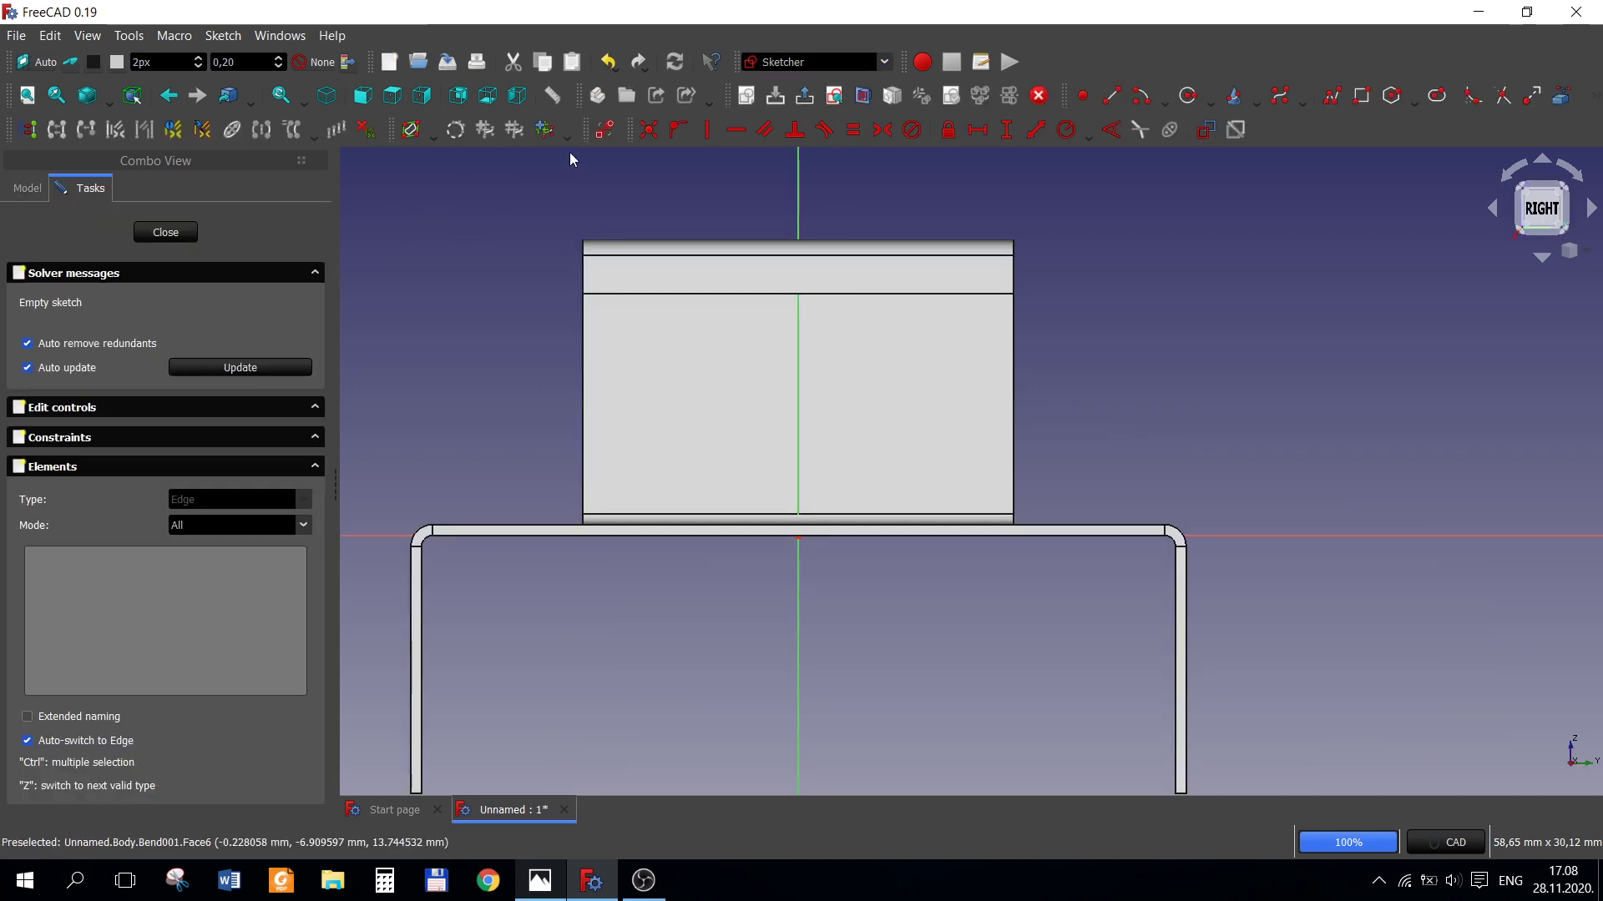
left_click(1083, 95)
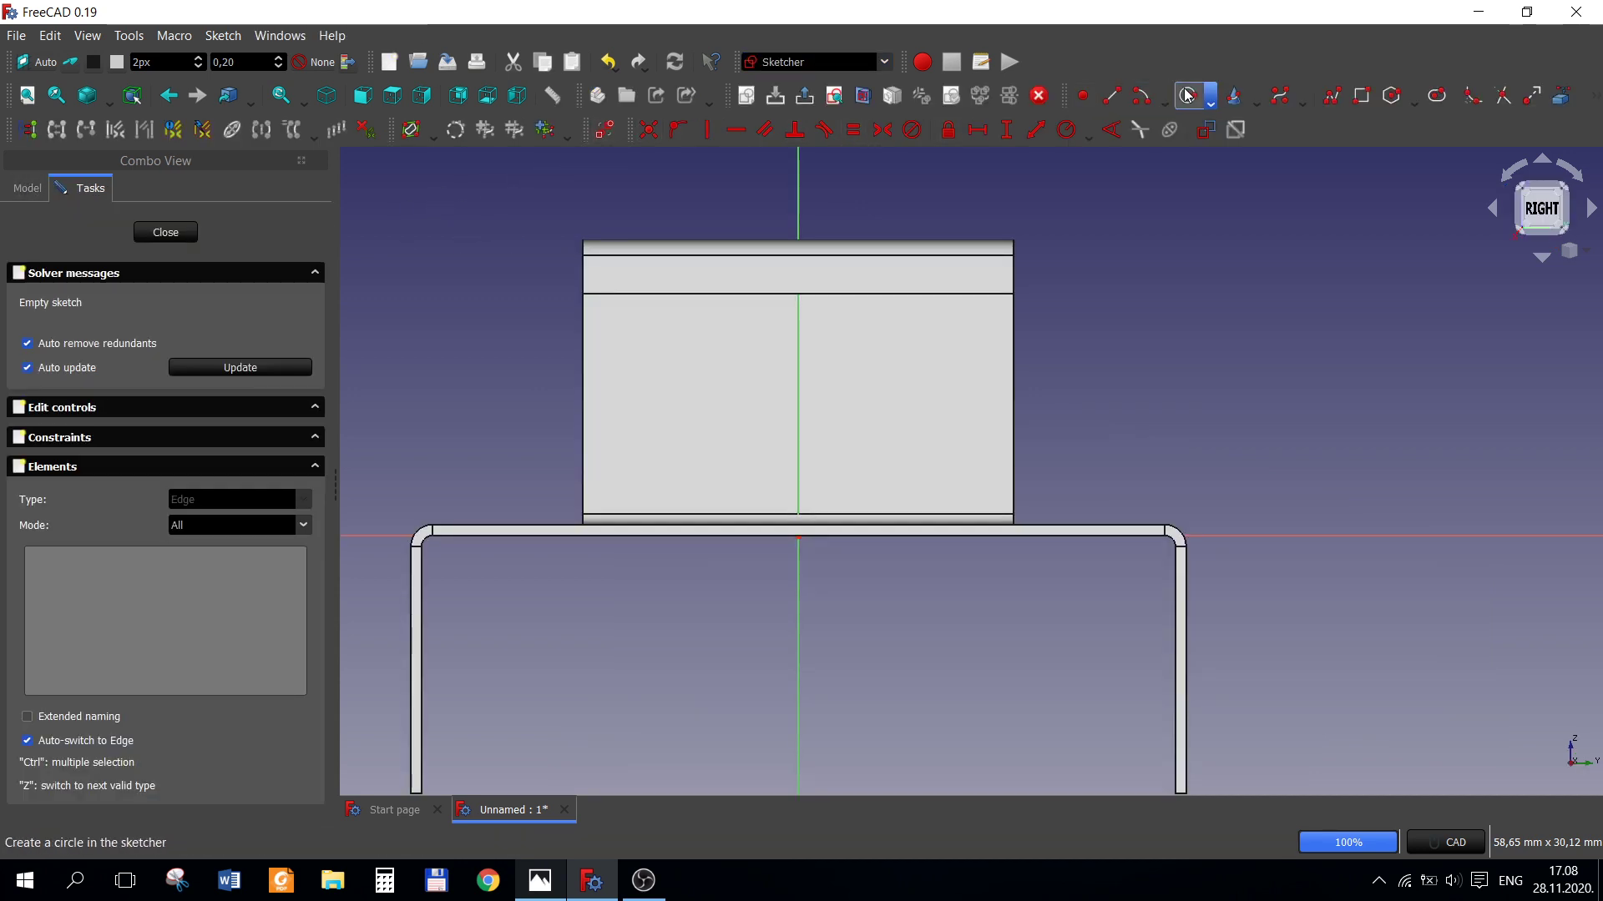
left_click(653, 370)
left_click(692, 398)
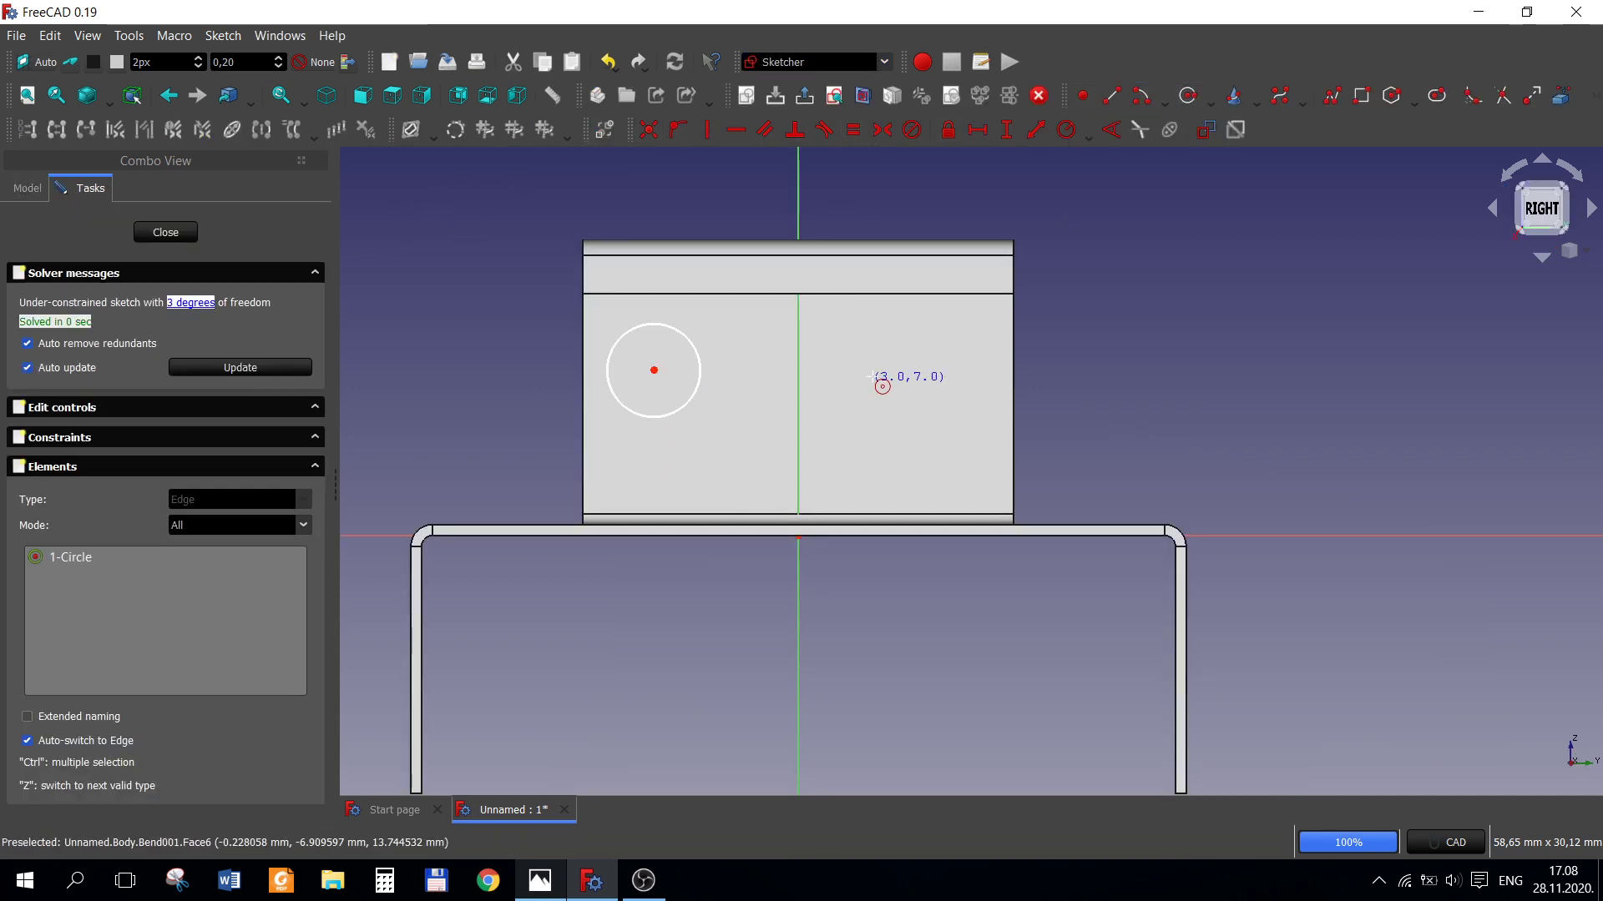
left_click(913, 416)
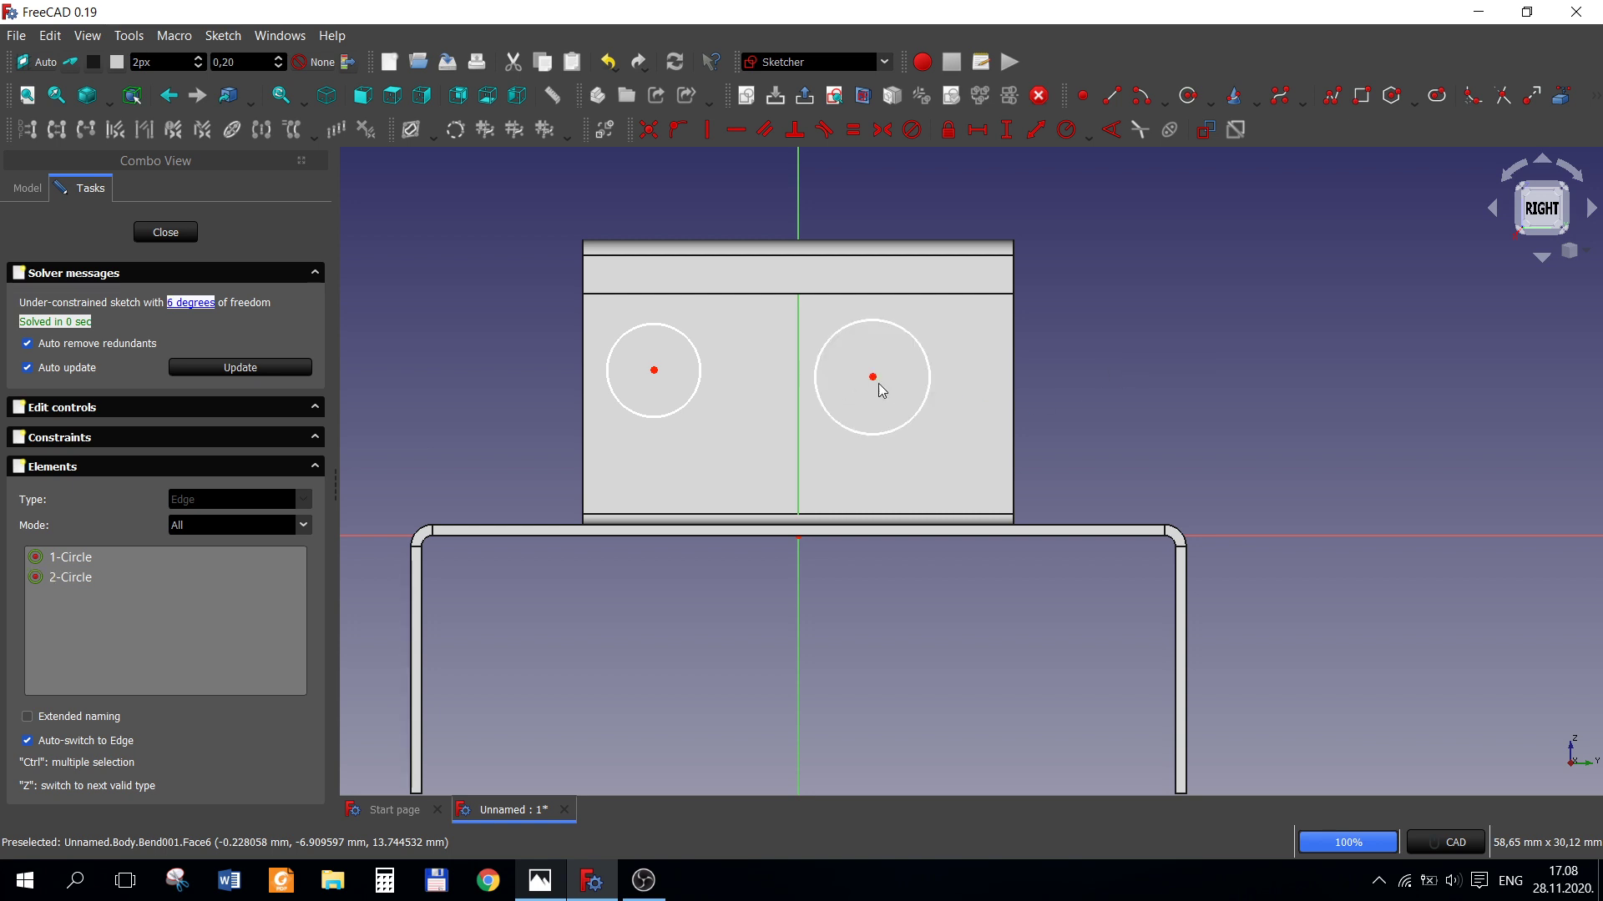
- Constrain the circle centres symmetric about the vertical axis and make both circles equal
left_click(654, 372)
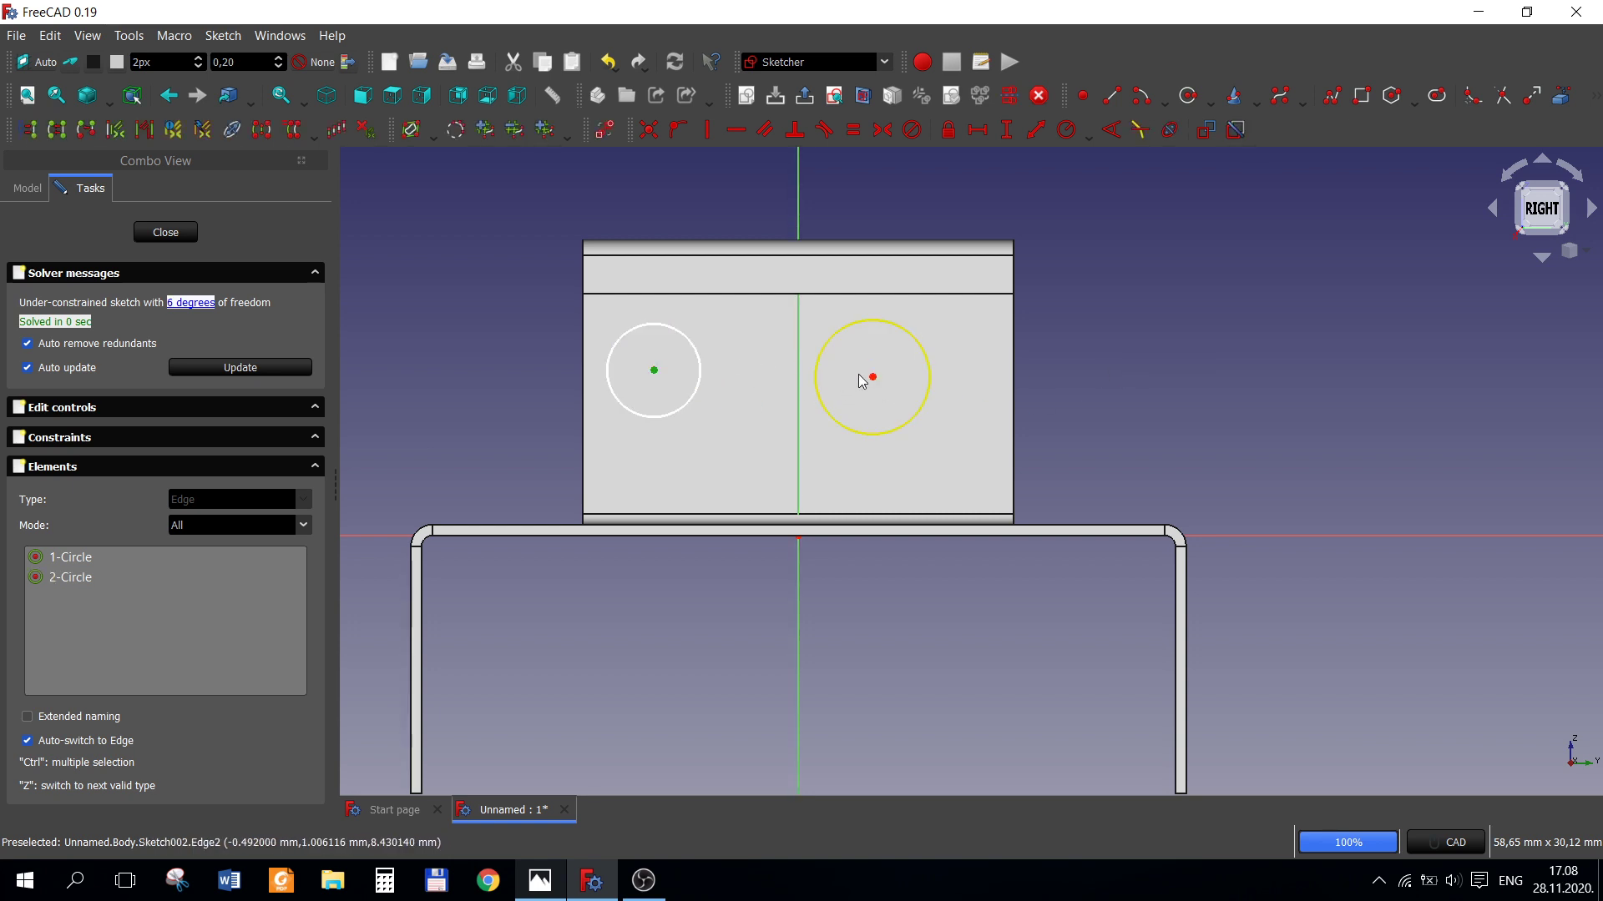
left_click(873, 376)
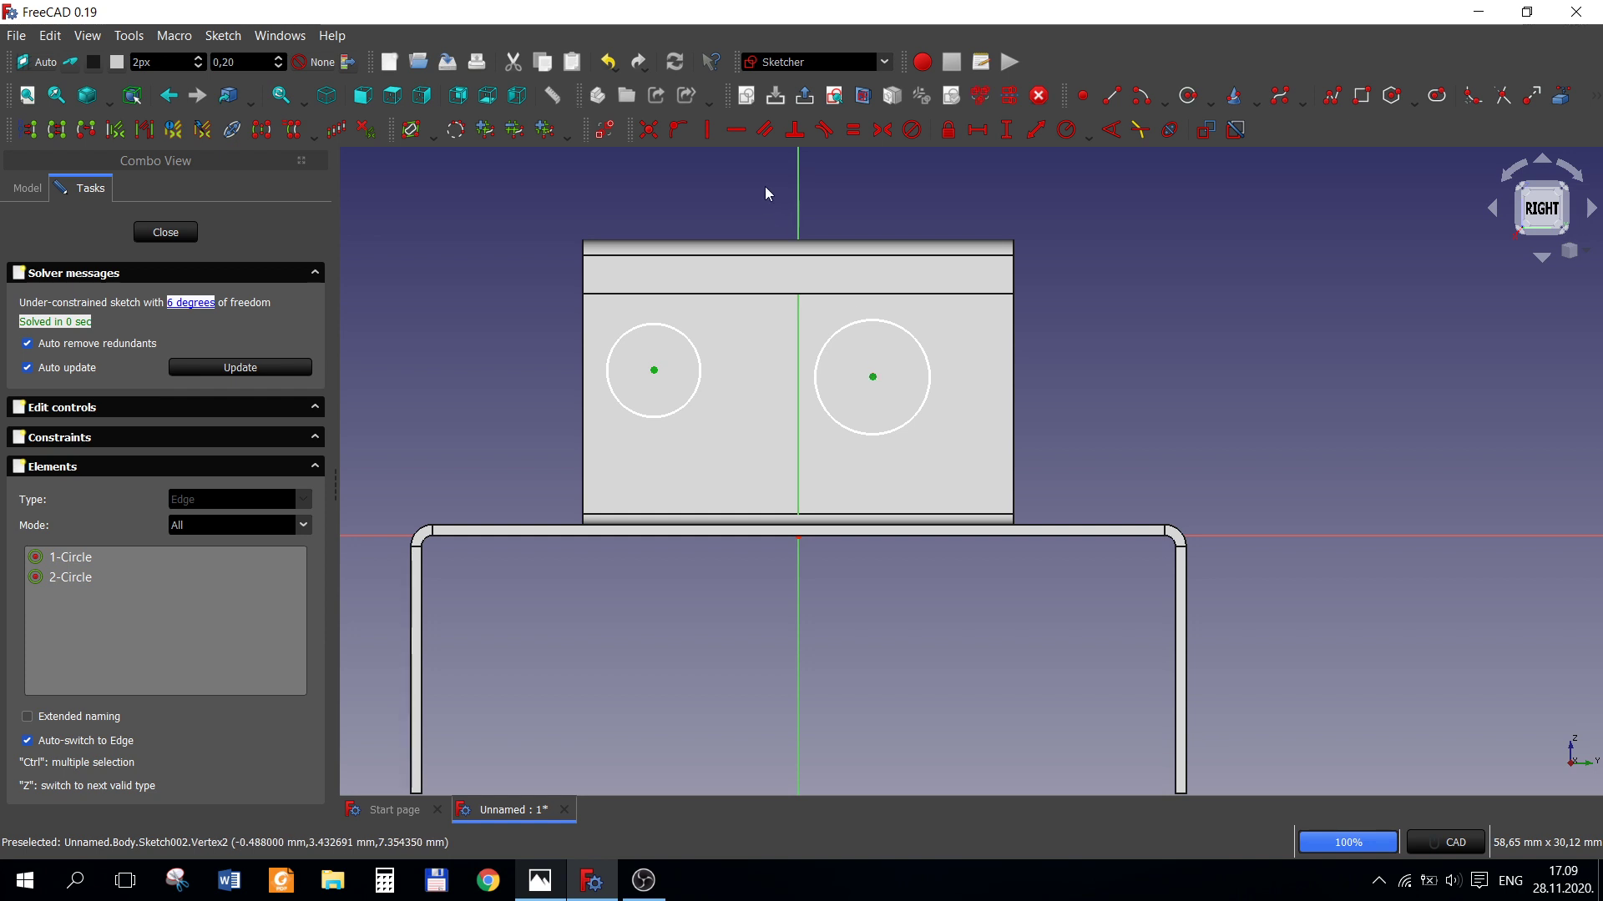
left_click(652, 371)
left_click(873, 370)
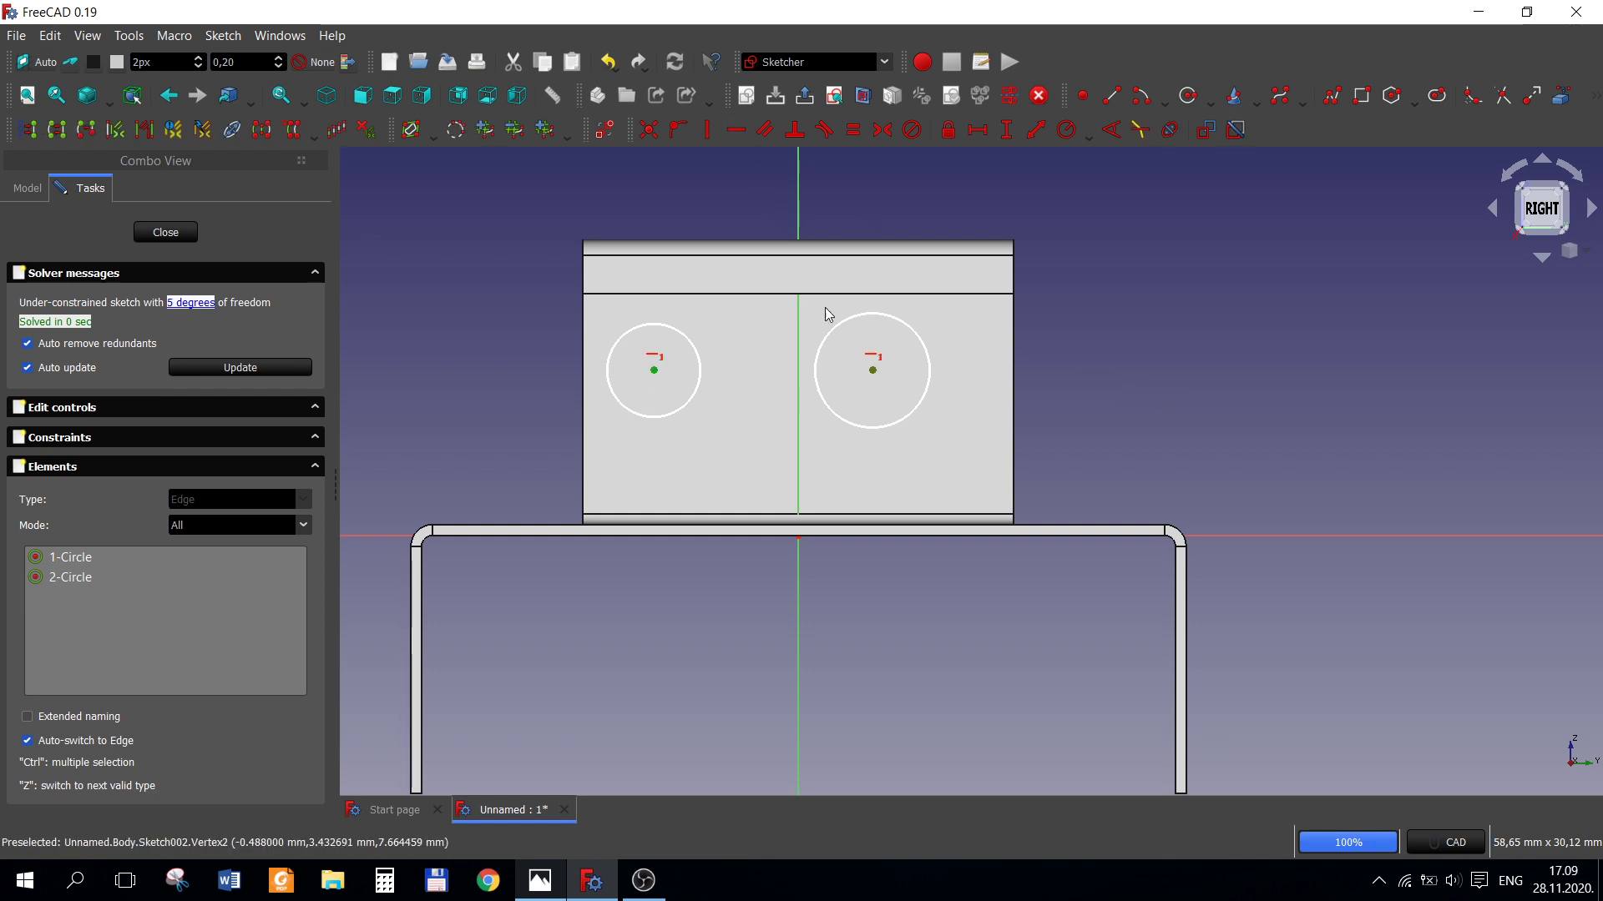
left_click(885, 134)
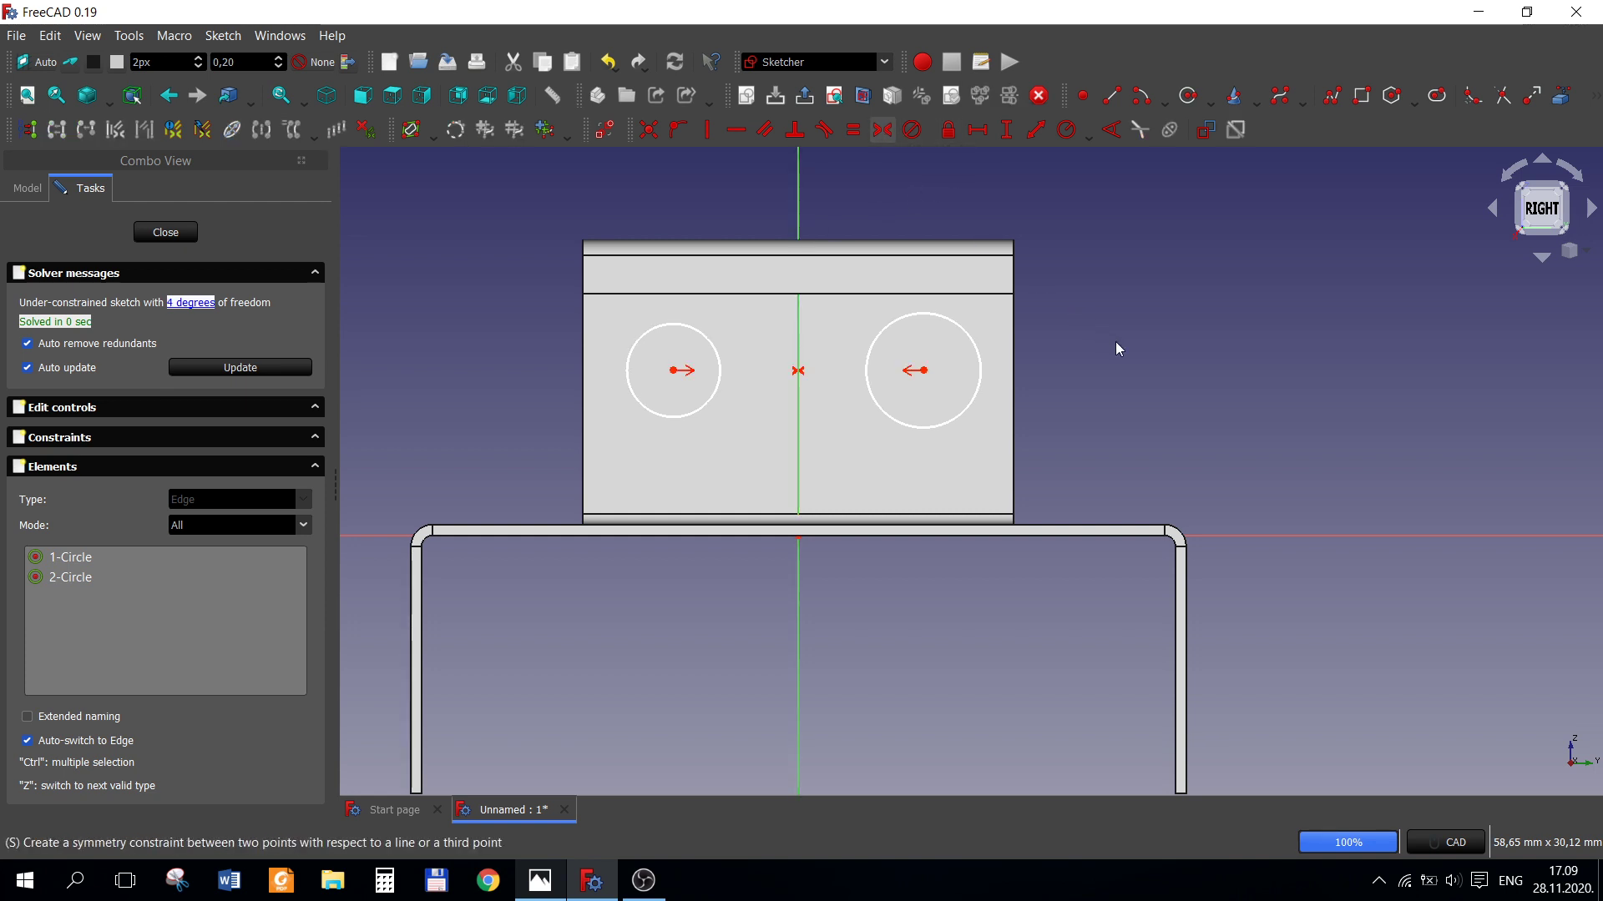
left_click(710, 352)
left_click(887, 332)
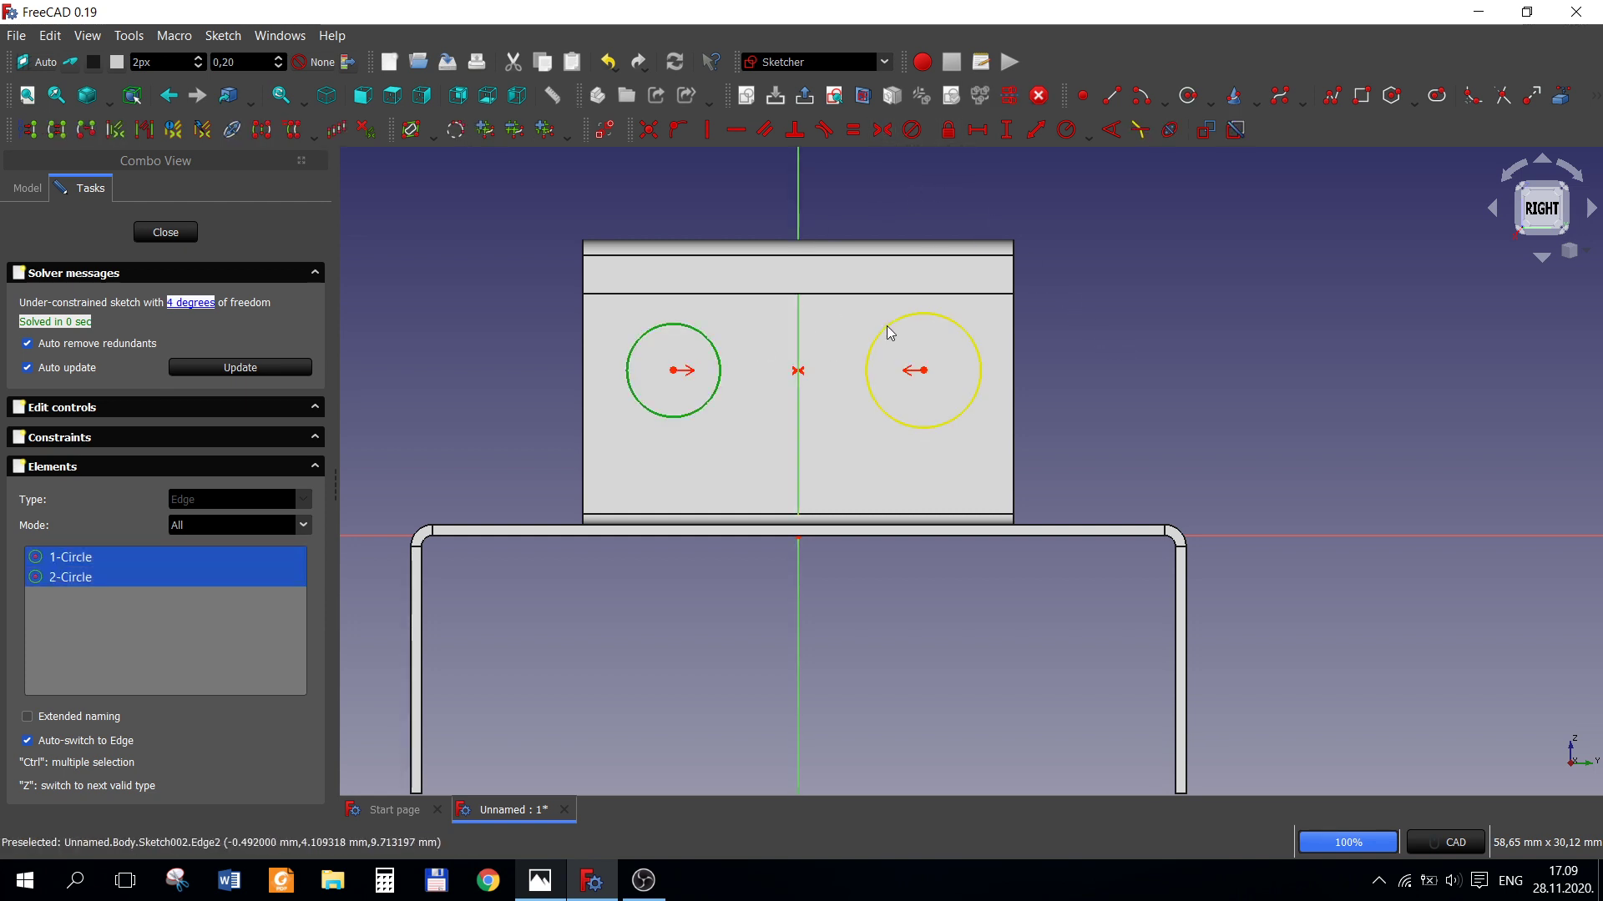
left_click(854, 131)
left_click(591, 881)
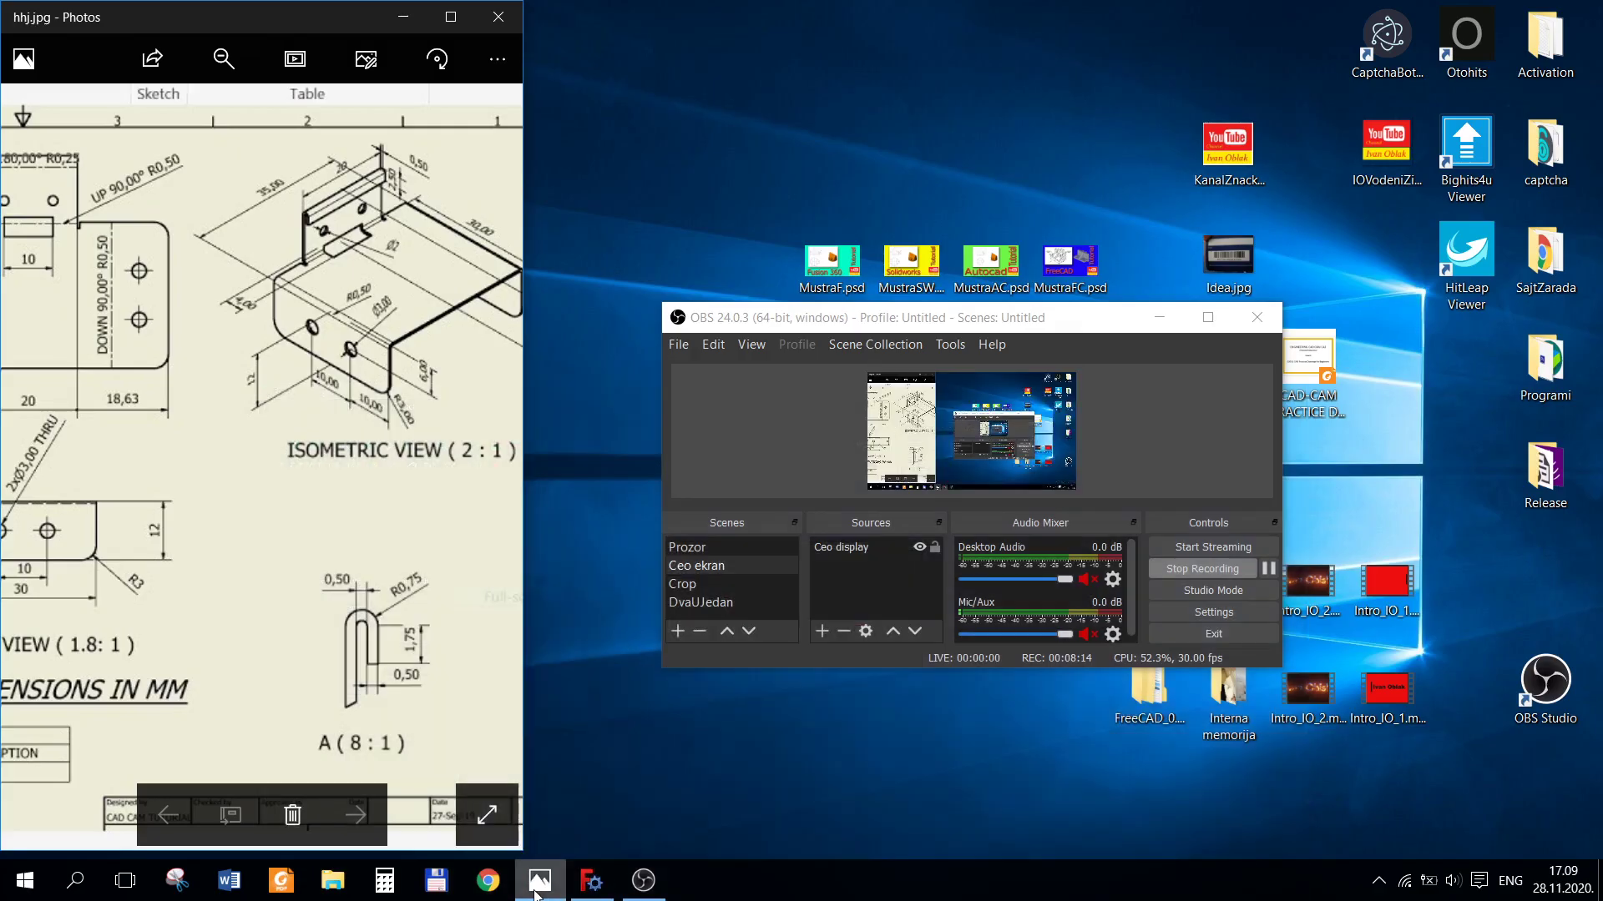
- Restore FreeCAD and bring hhj.jpg in front, briefly opening and closing Chrome
left_click(537, 892)
left_click(538, 891)
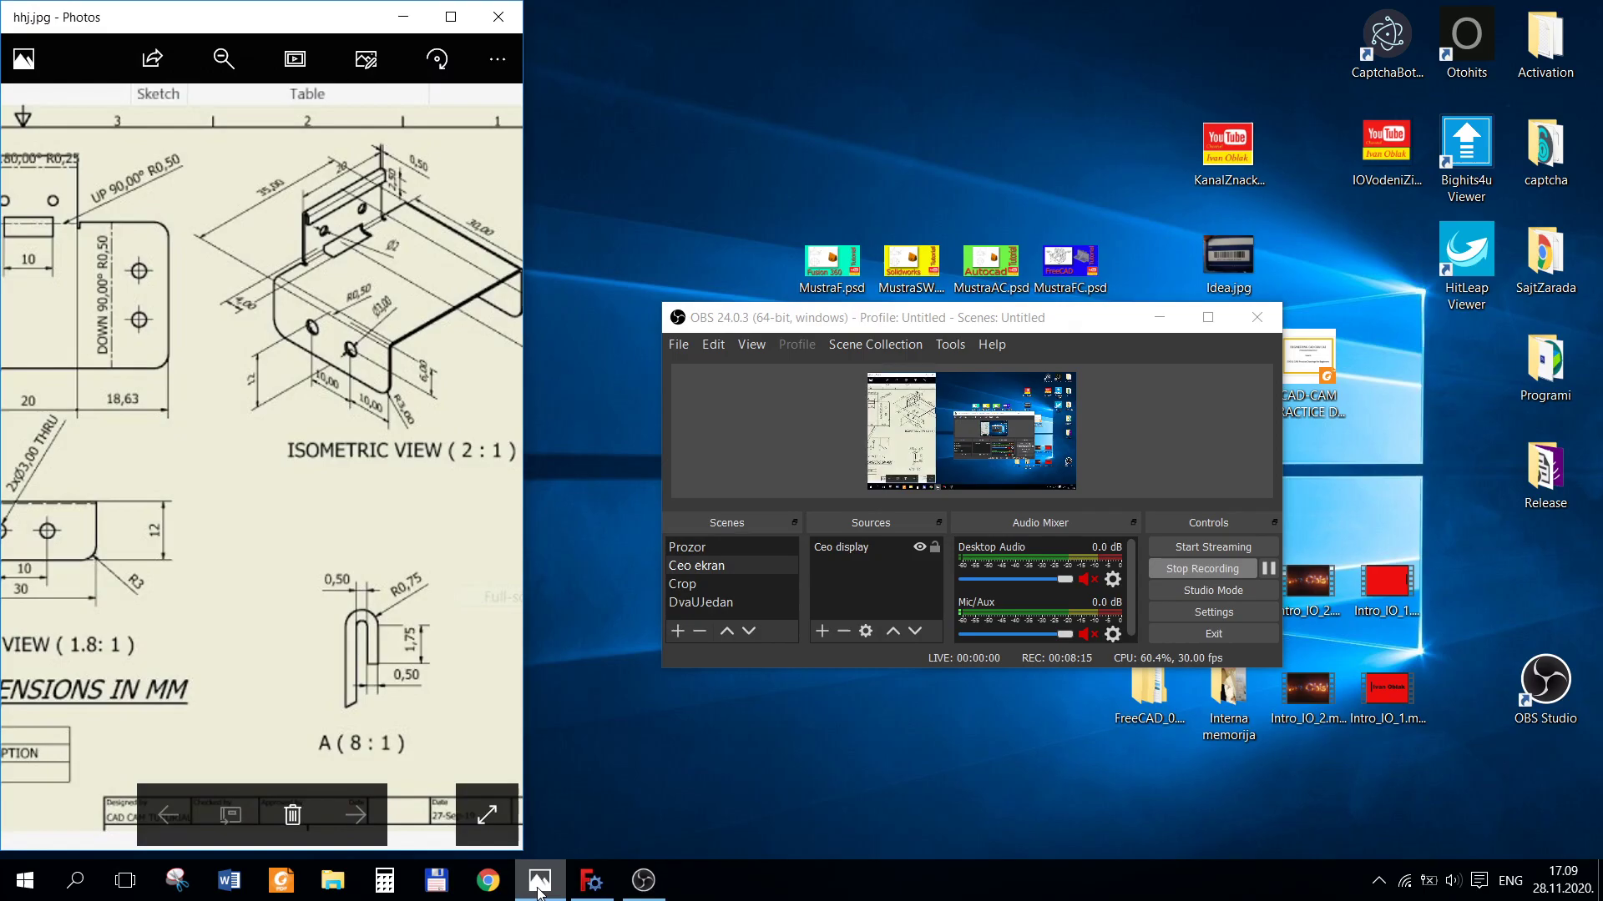
left_click(587, 883)
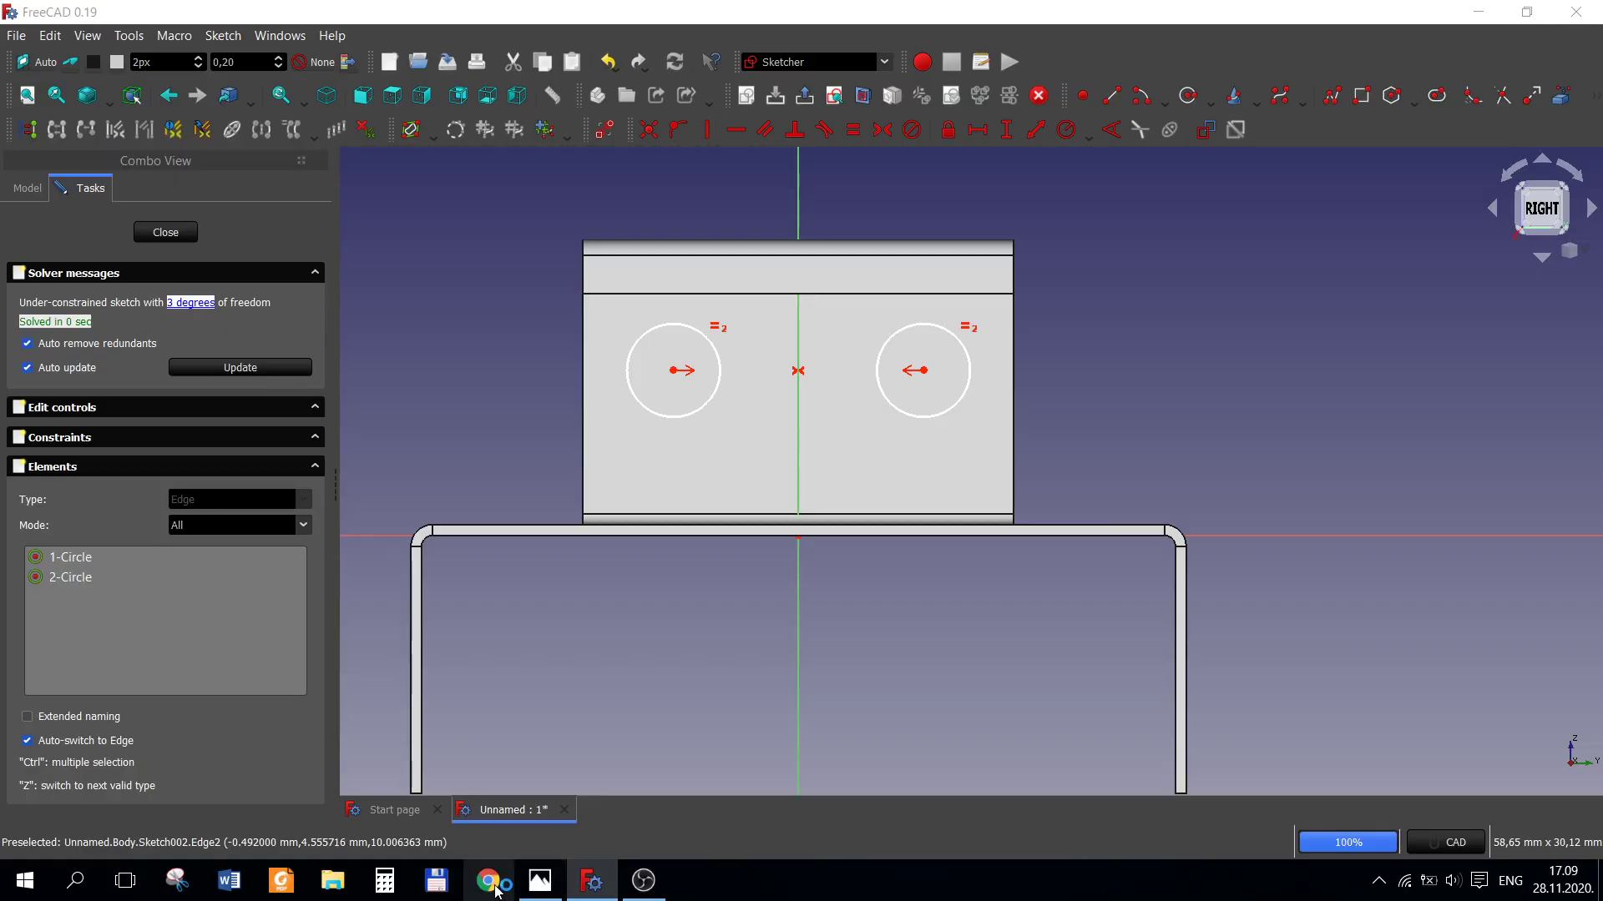
left_click(544, 886)
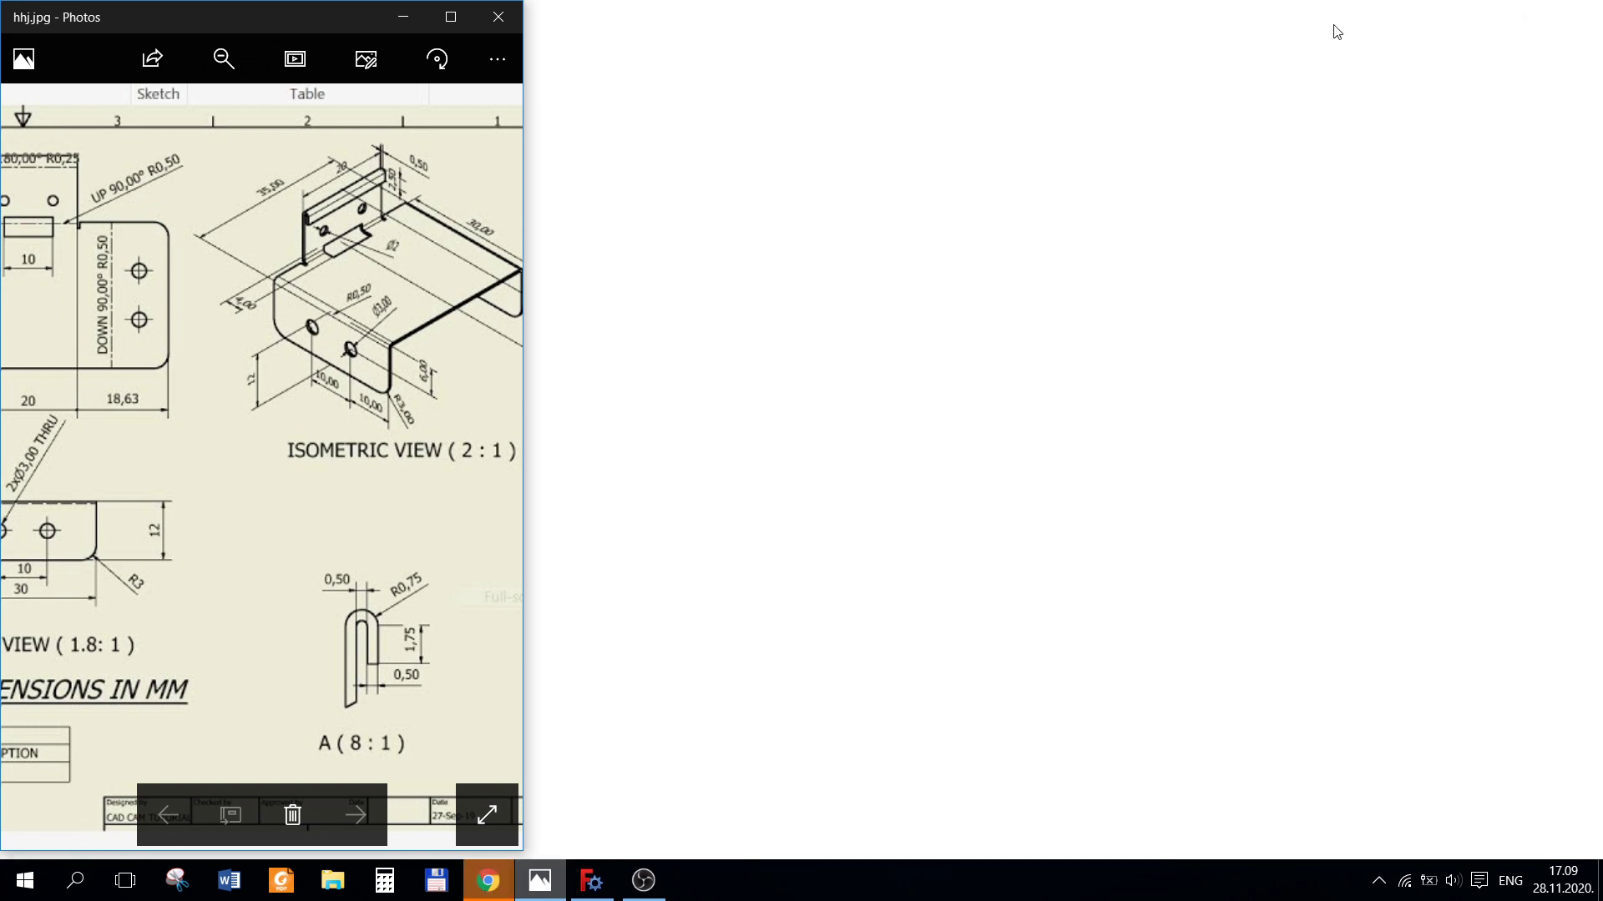
left_click(1292, 32)
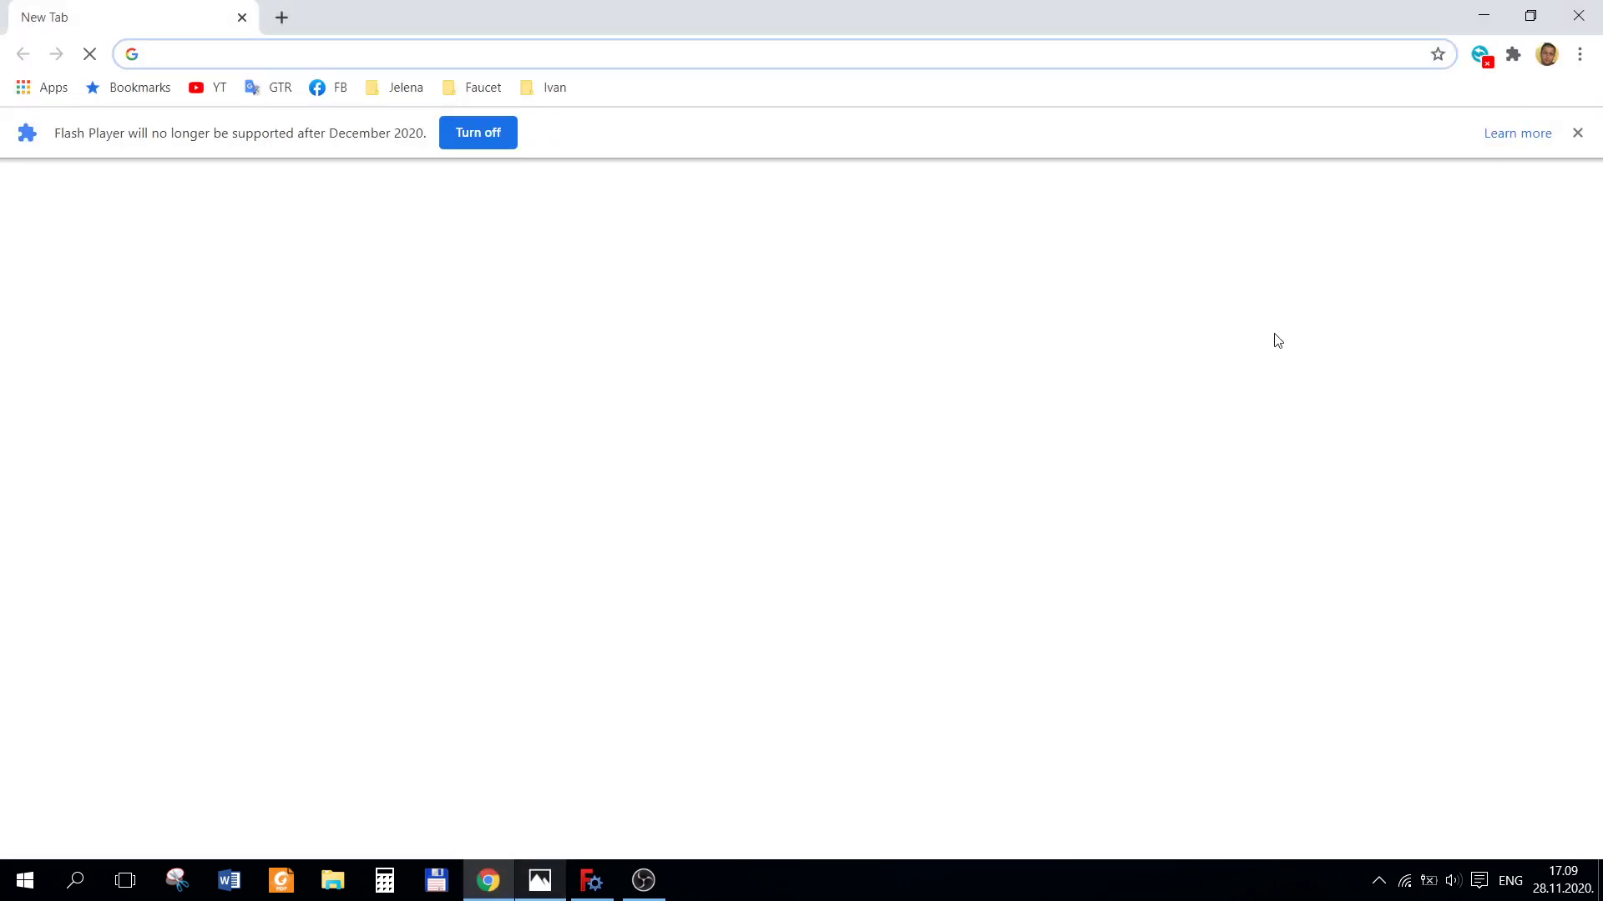
left_click(1578, 16)
mouse_move(327, 448)
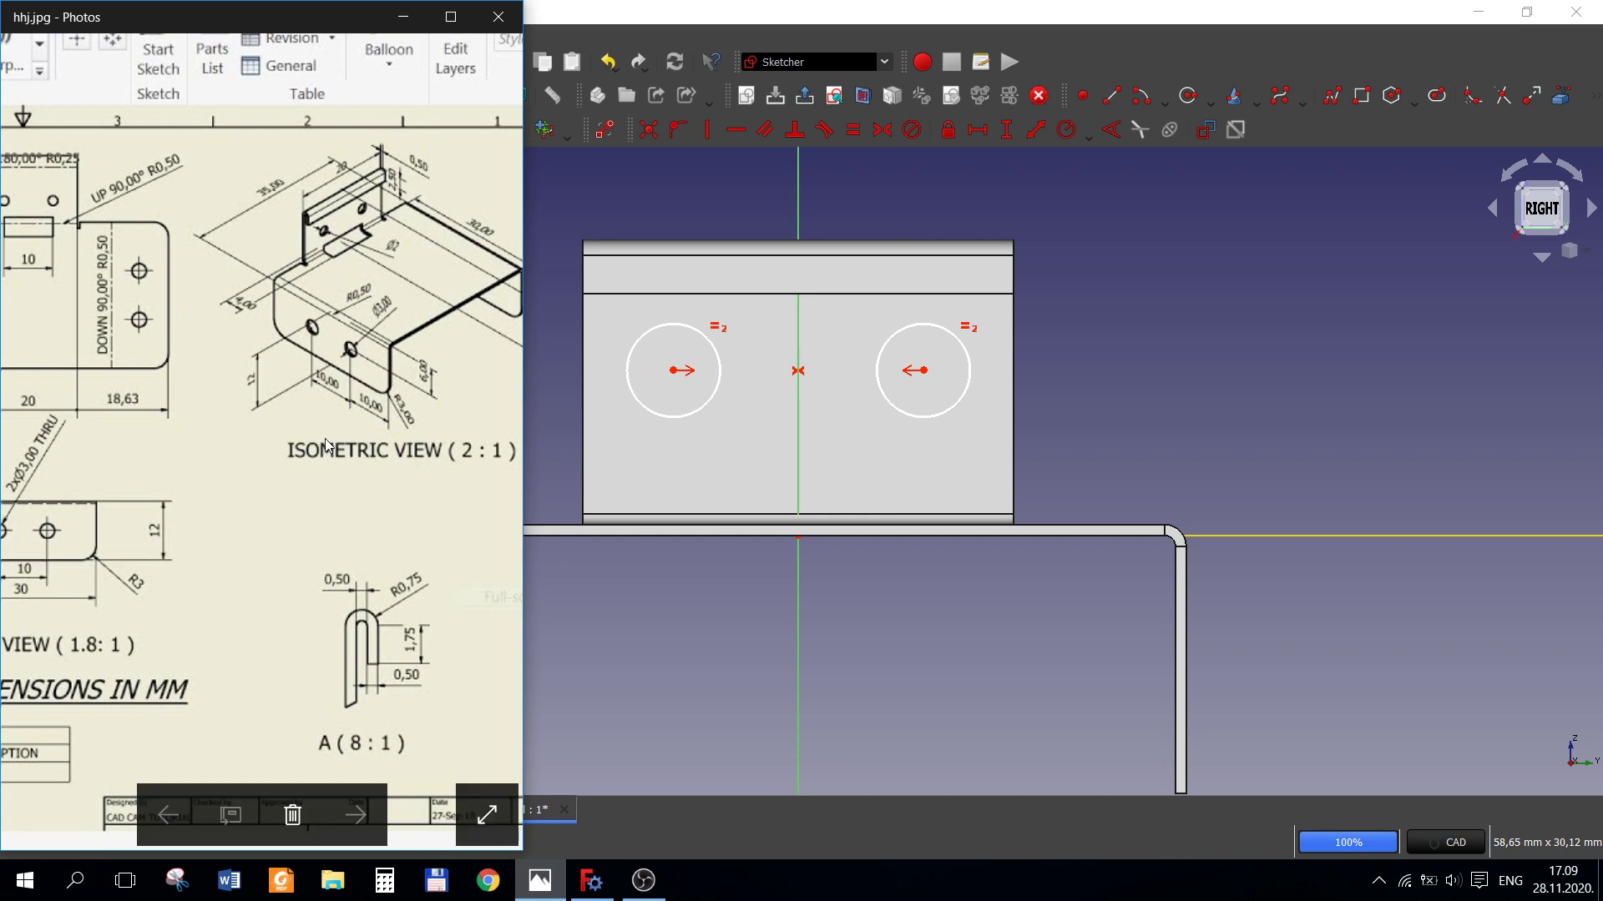
- Pan the reference drawing, then give the flange circles a 2 mm diameter
scroll(341, 311, "left", 3)
scroll(278, 464, "left", 2)
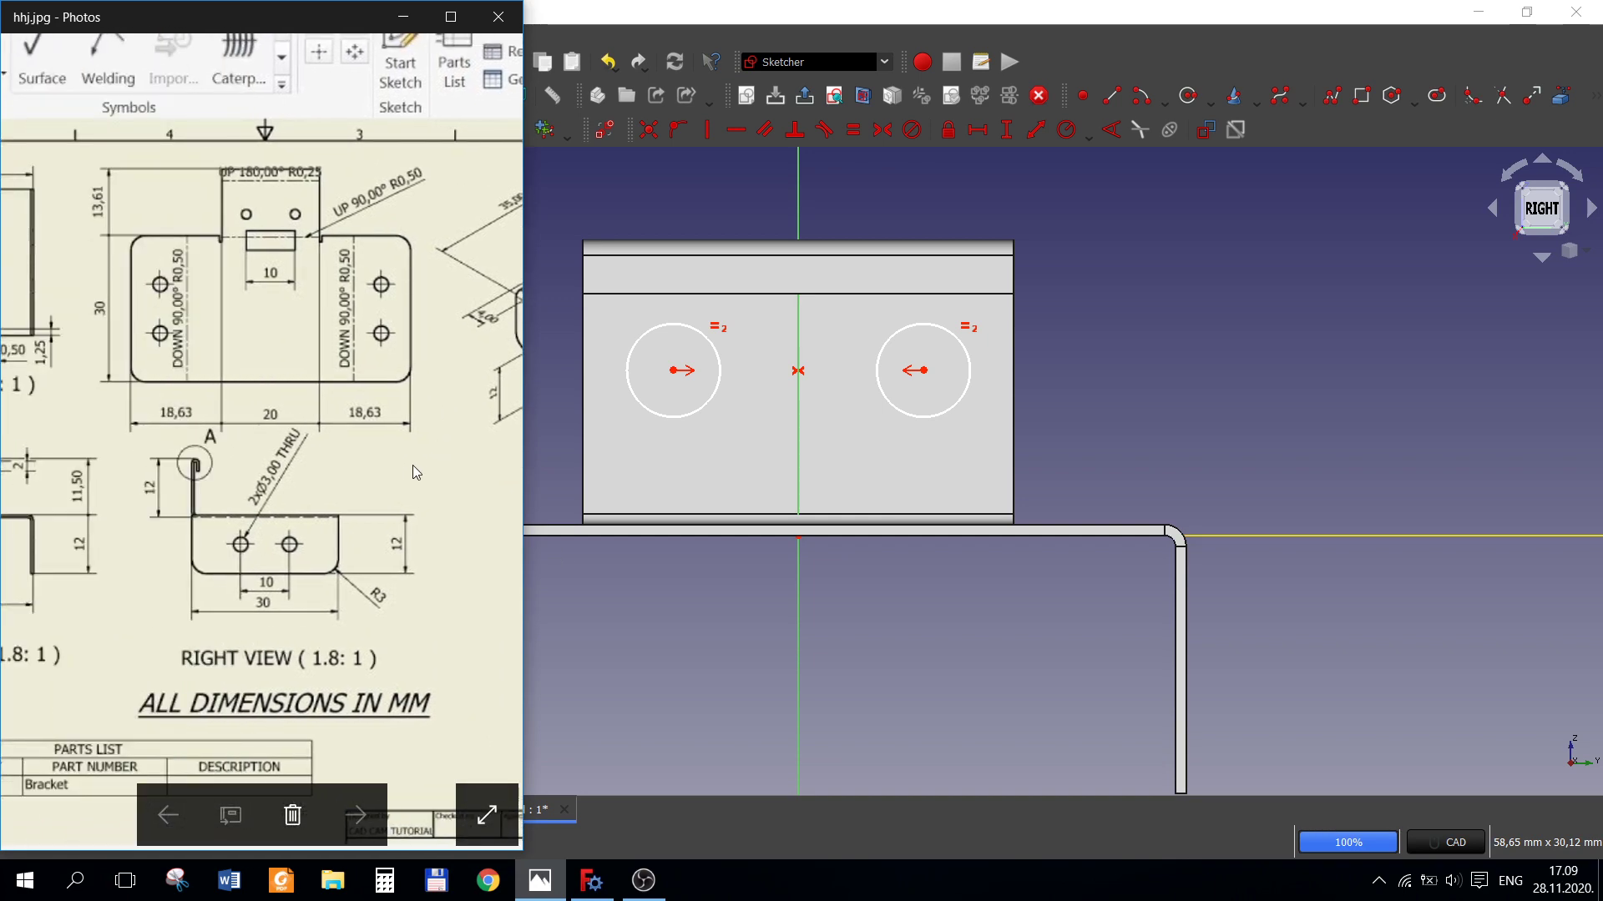
scroll(413, 464, "left", 3)
scroll(518, 499, "up", 1)
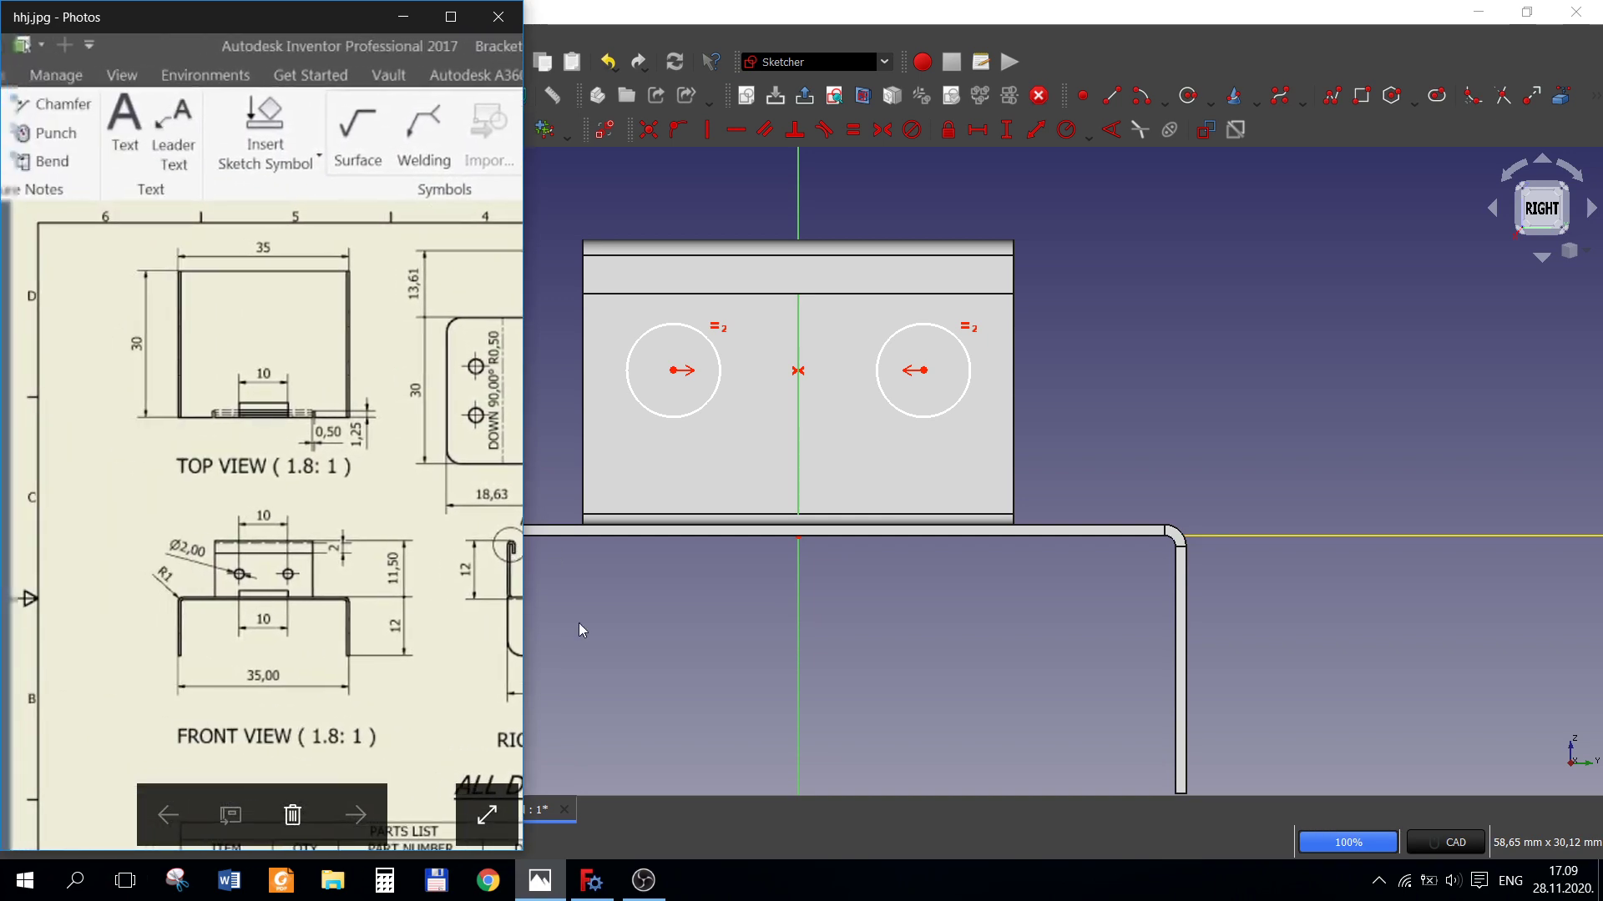
left_click_drag(361, 547, 3, 522)
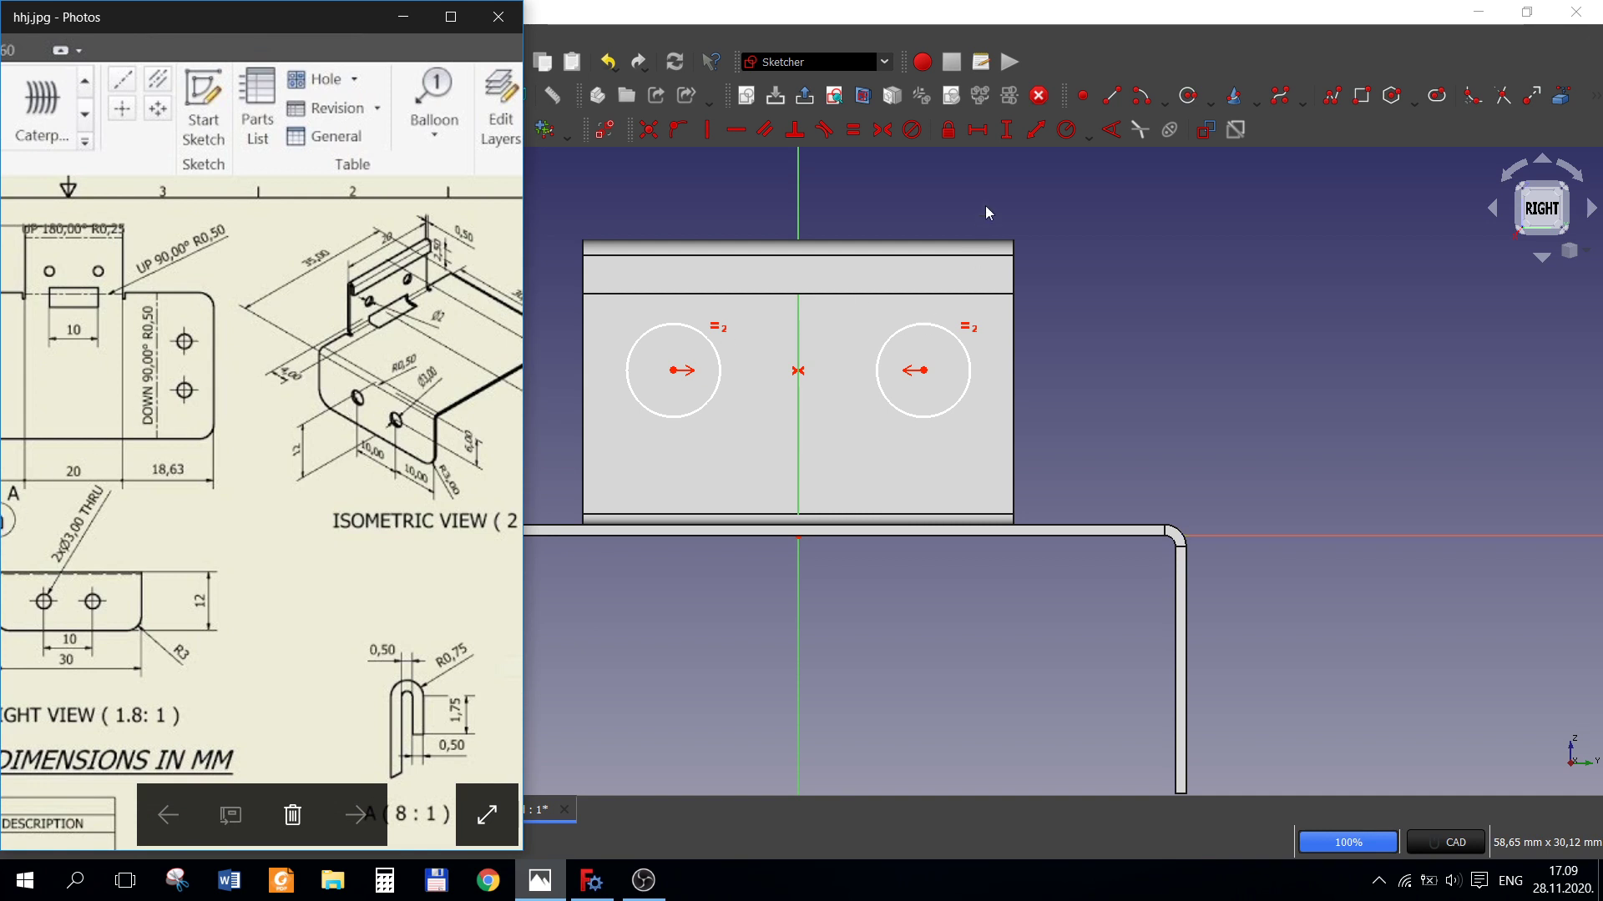
left_click(1088, 135)
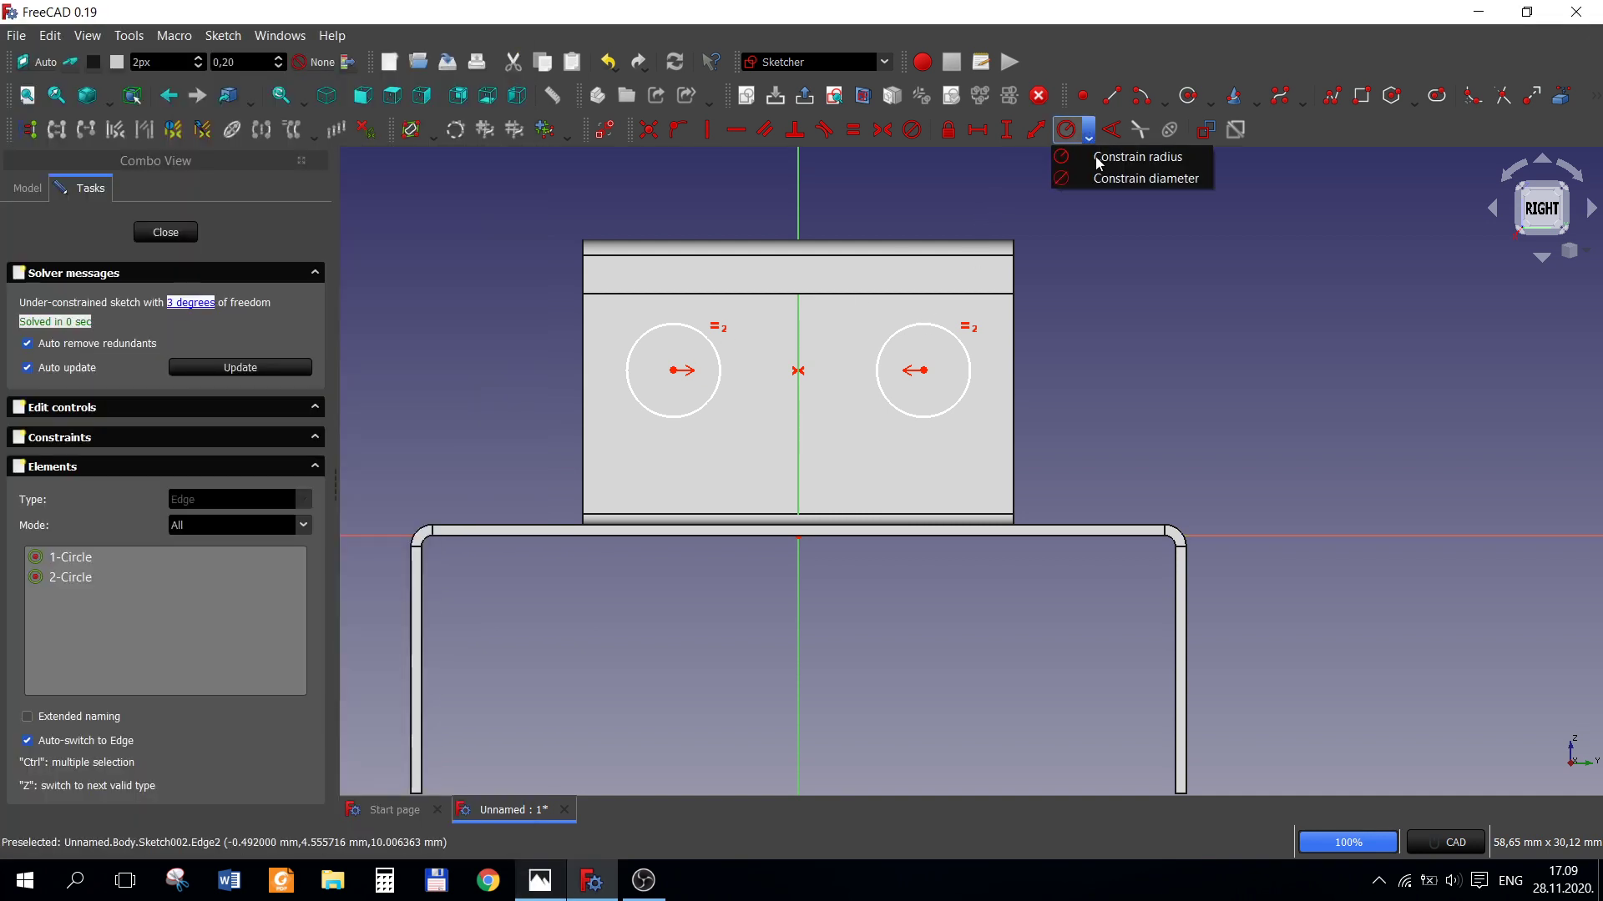
left_click(1110, 177)
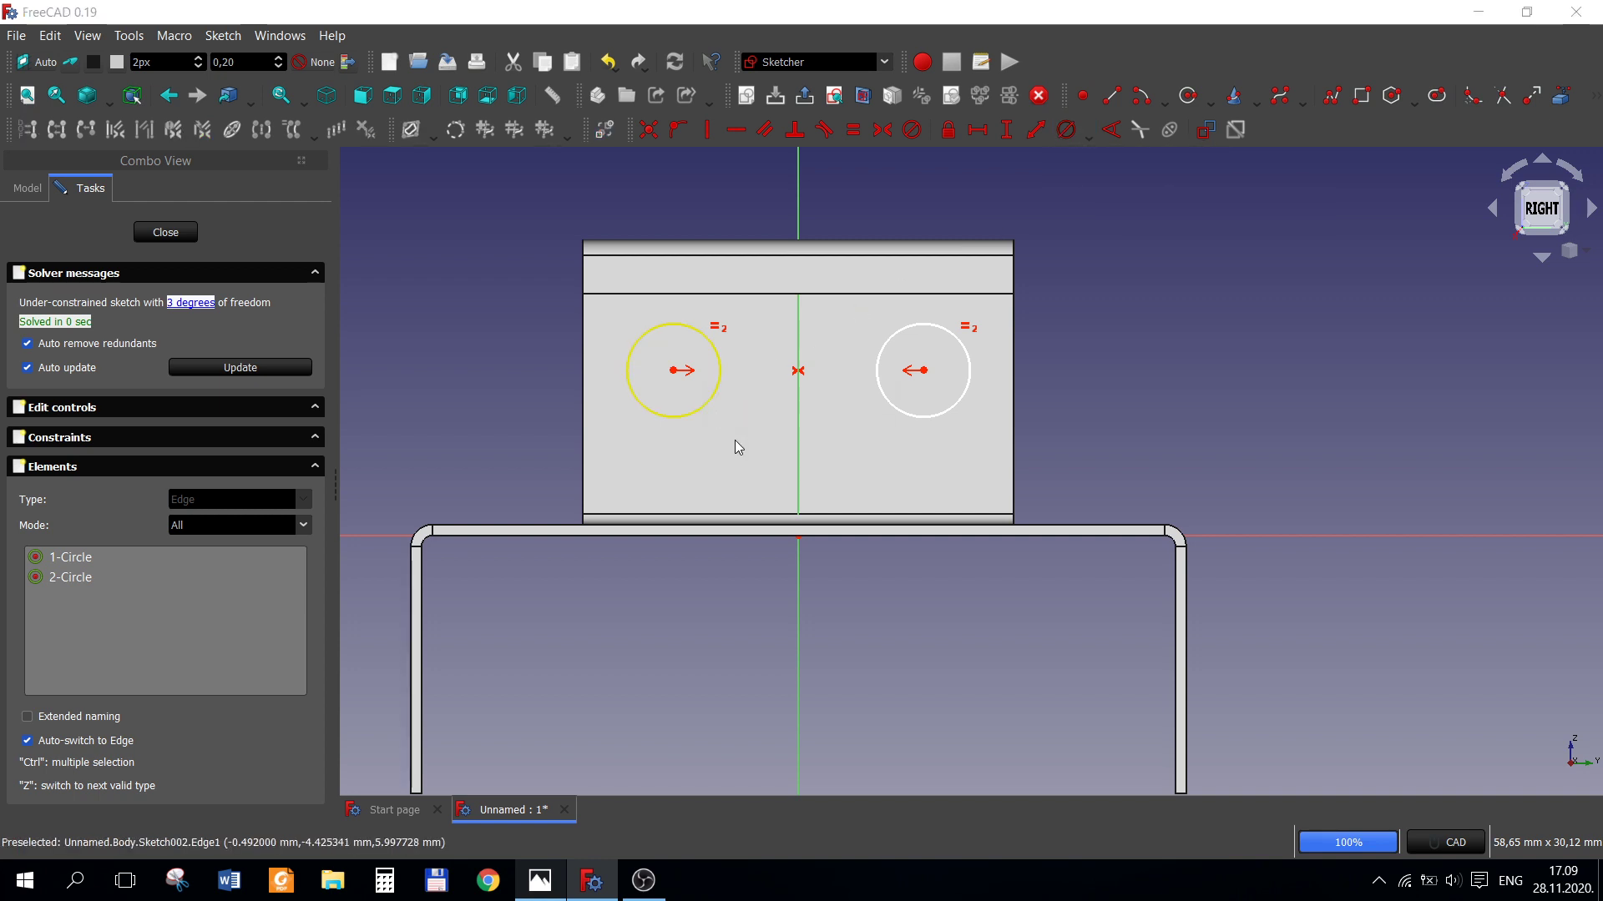
left_click(703, 406)
type("2")
key("Return")
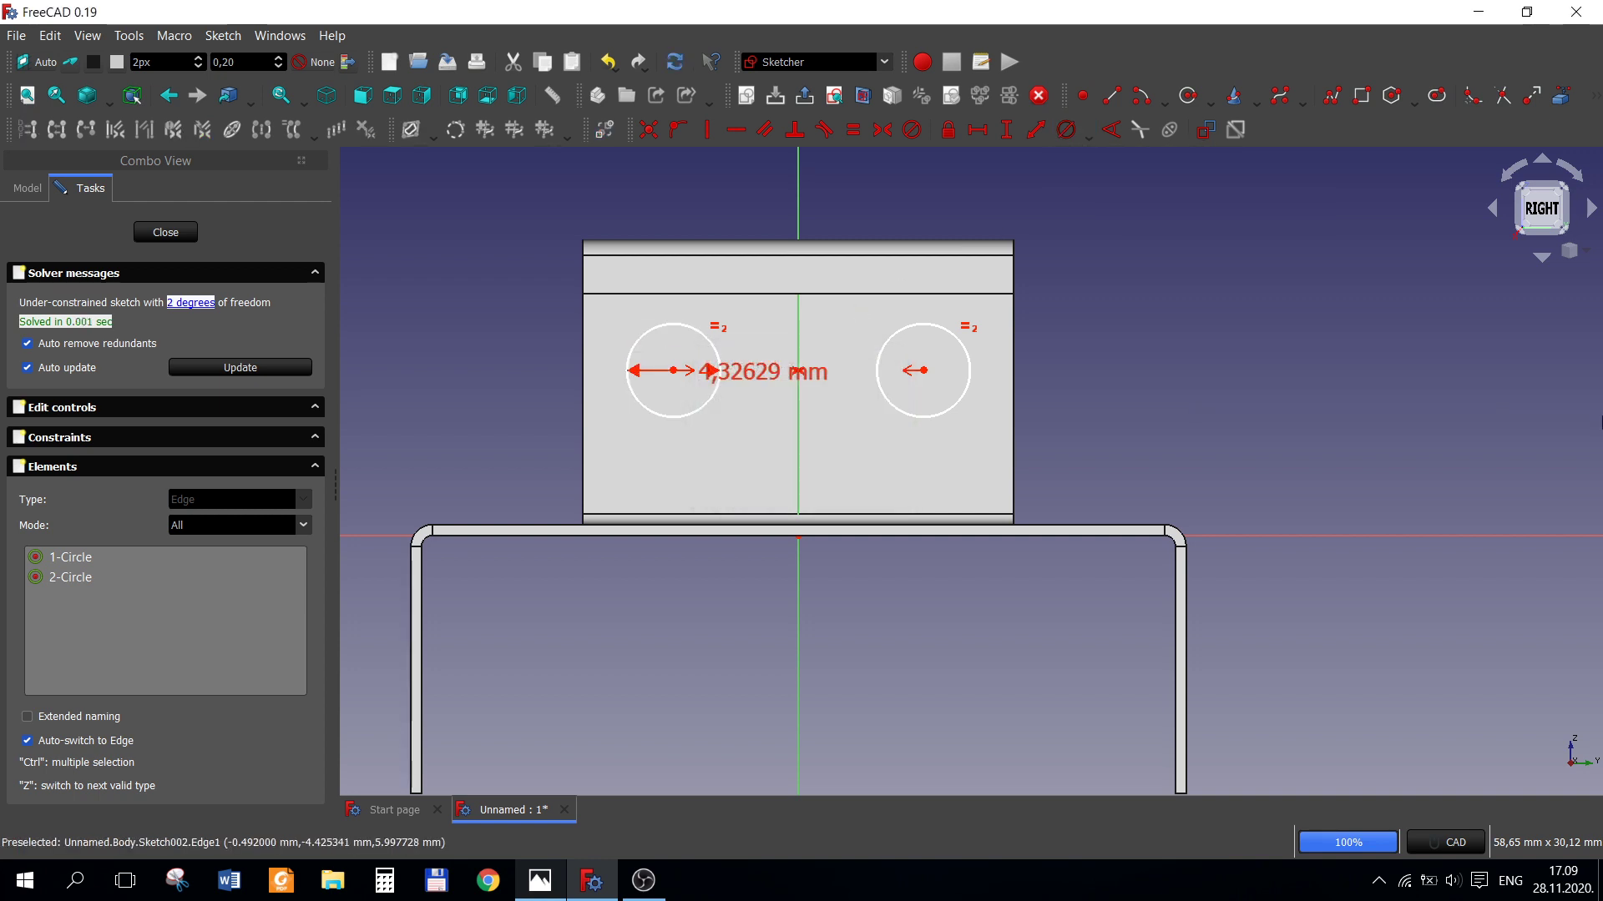
- Space the two hole centres 10 mm apart, checking against the reference drawing
left_click(540, 881)
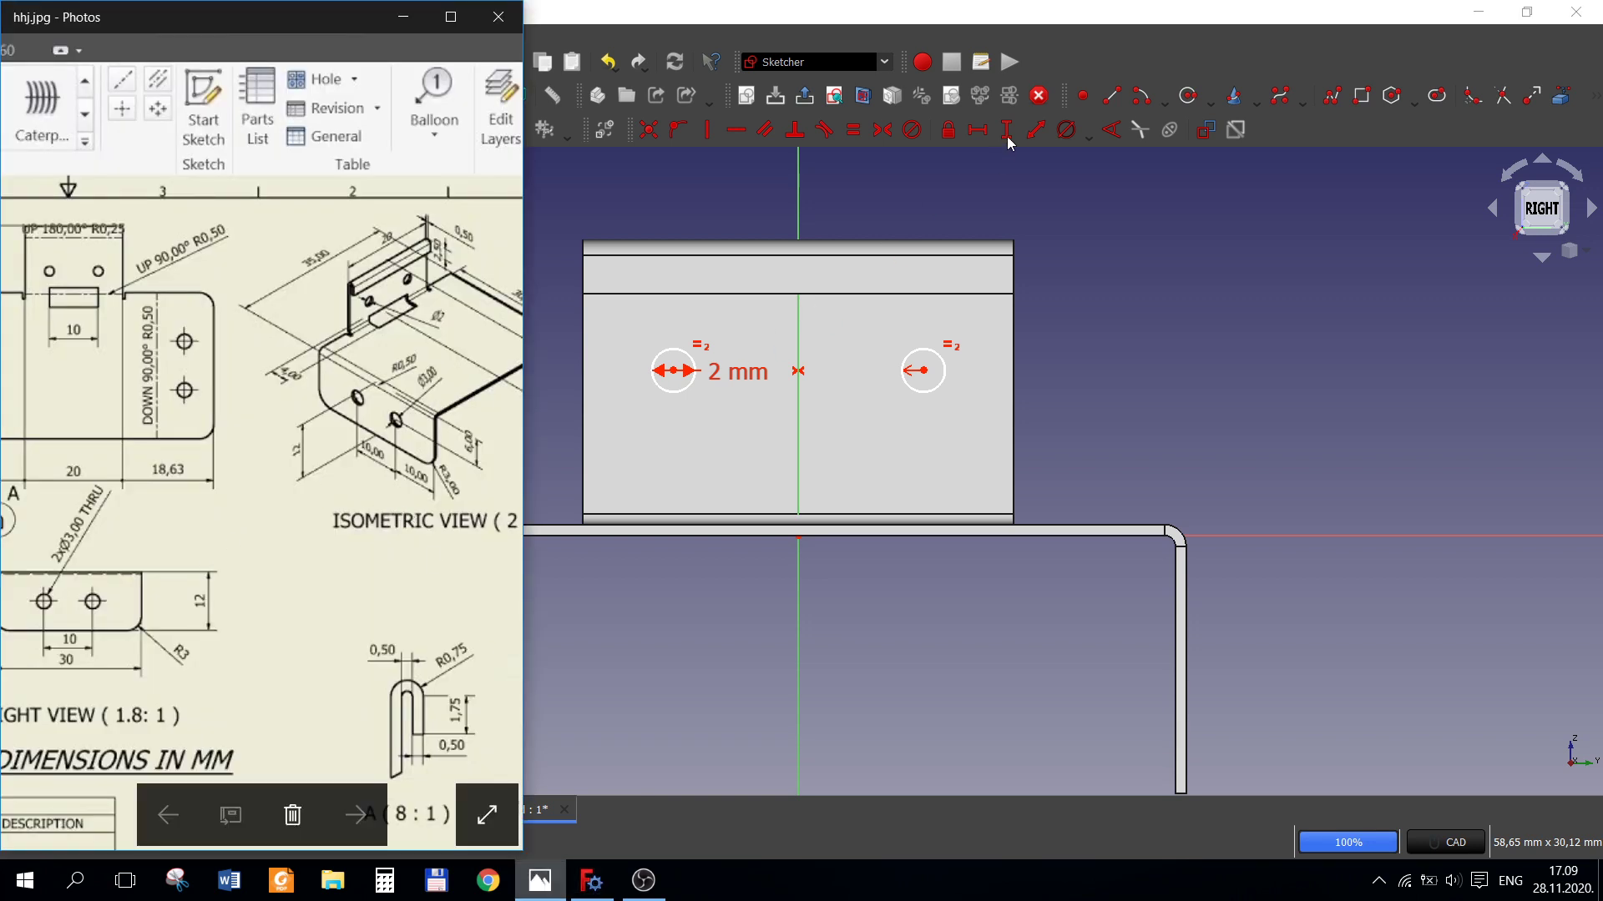
left_click(960, 208)
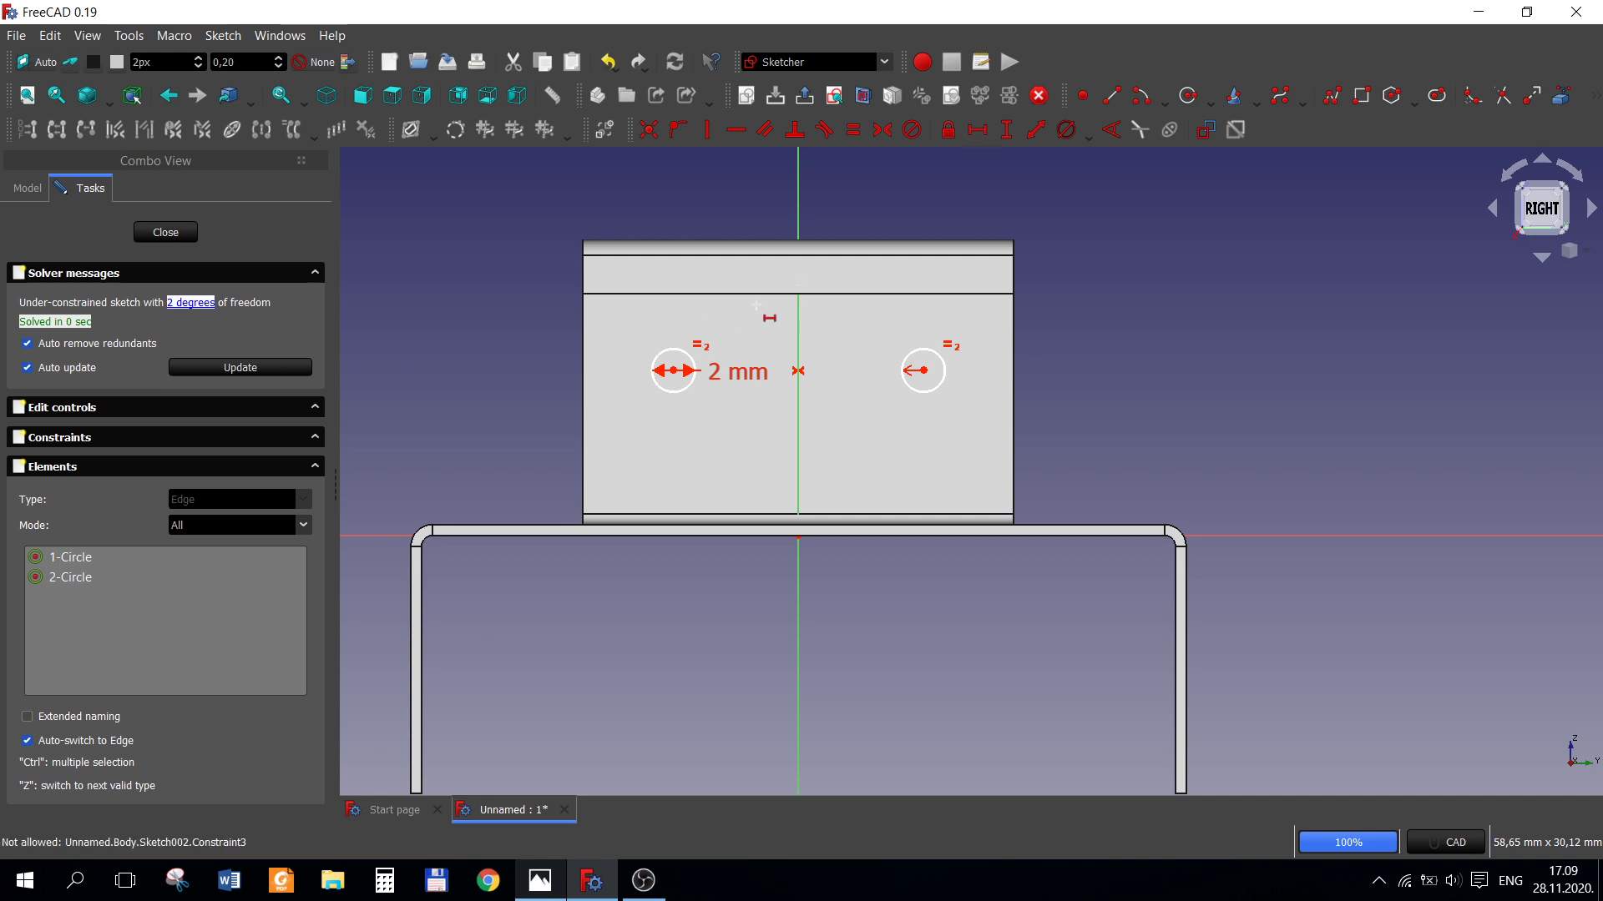
left_click(674, 370)
left_click(923, 371)
type("l")
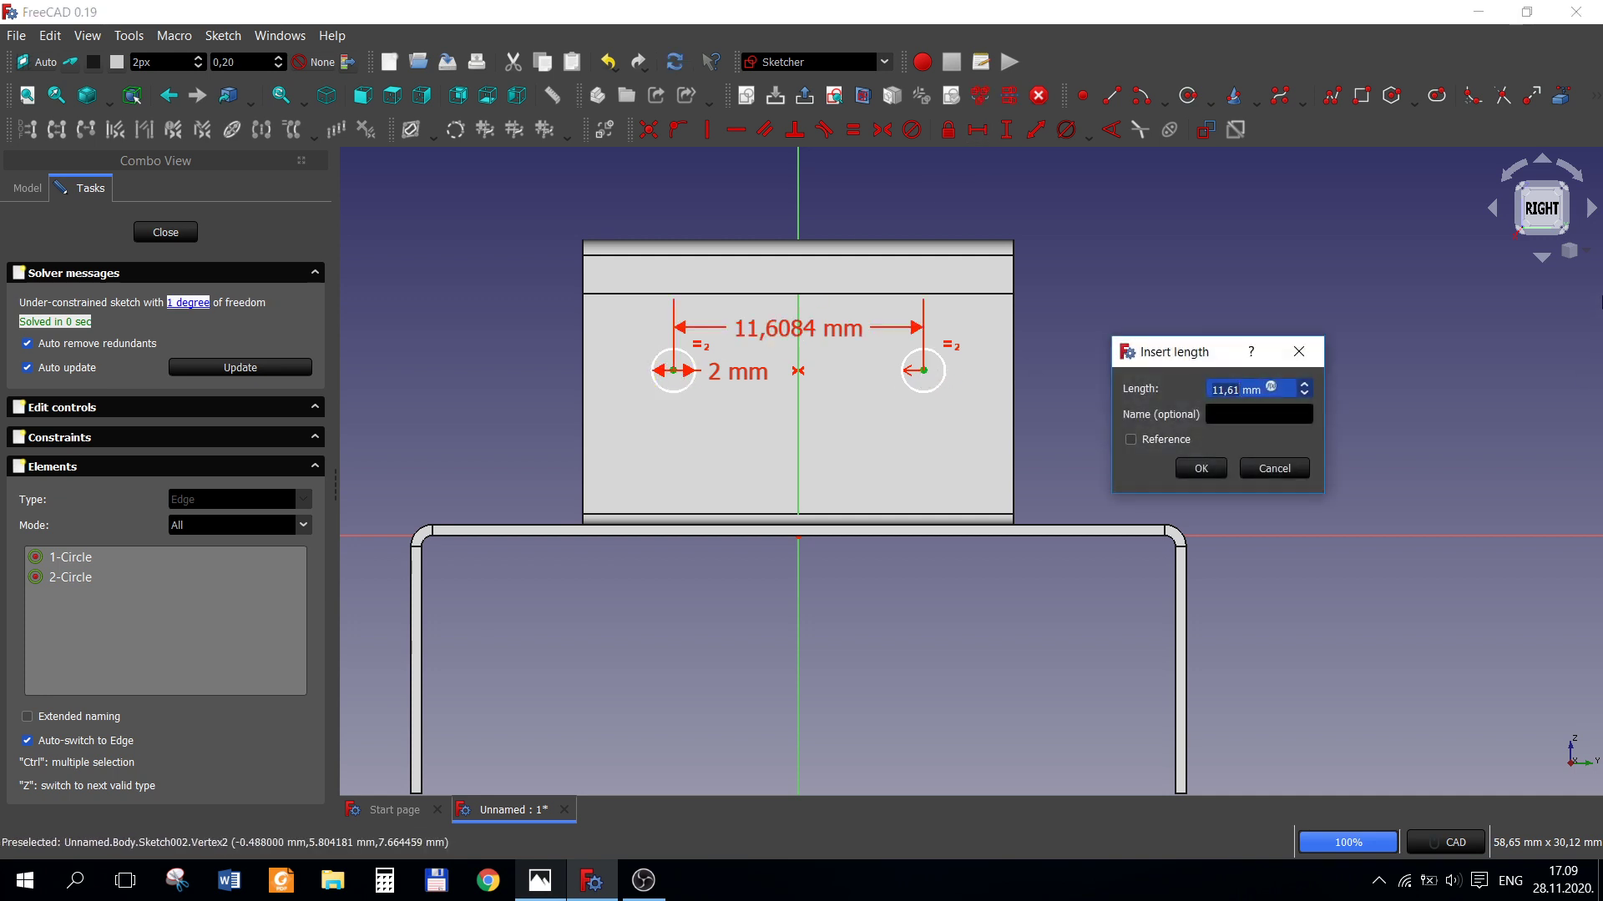
type("10")
key("Return")
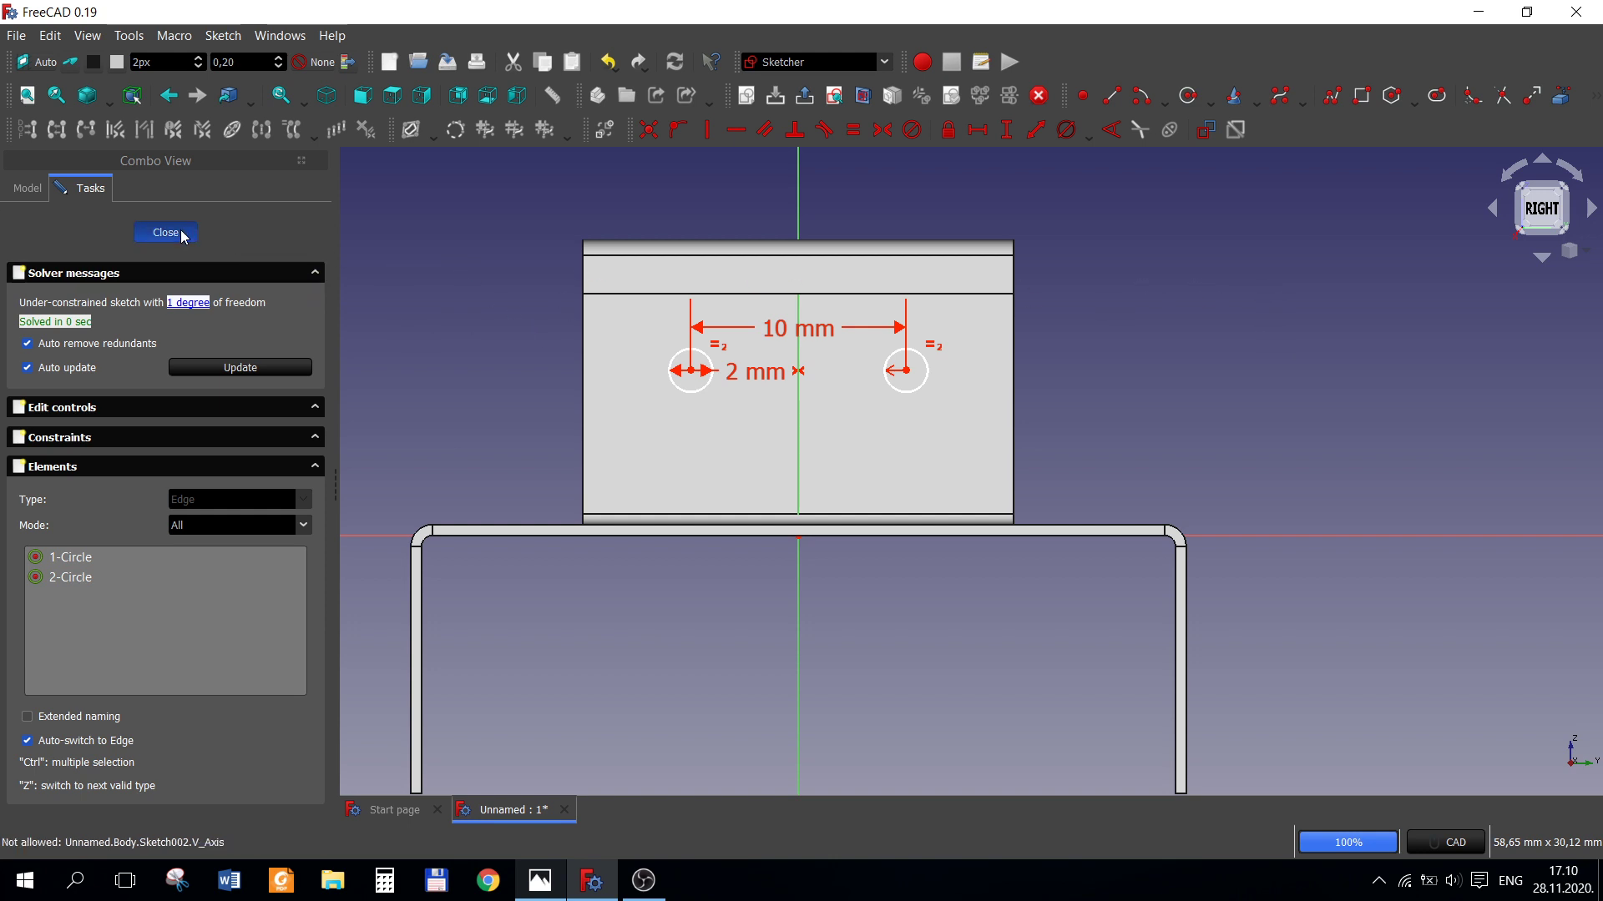
left_click(540, 880)
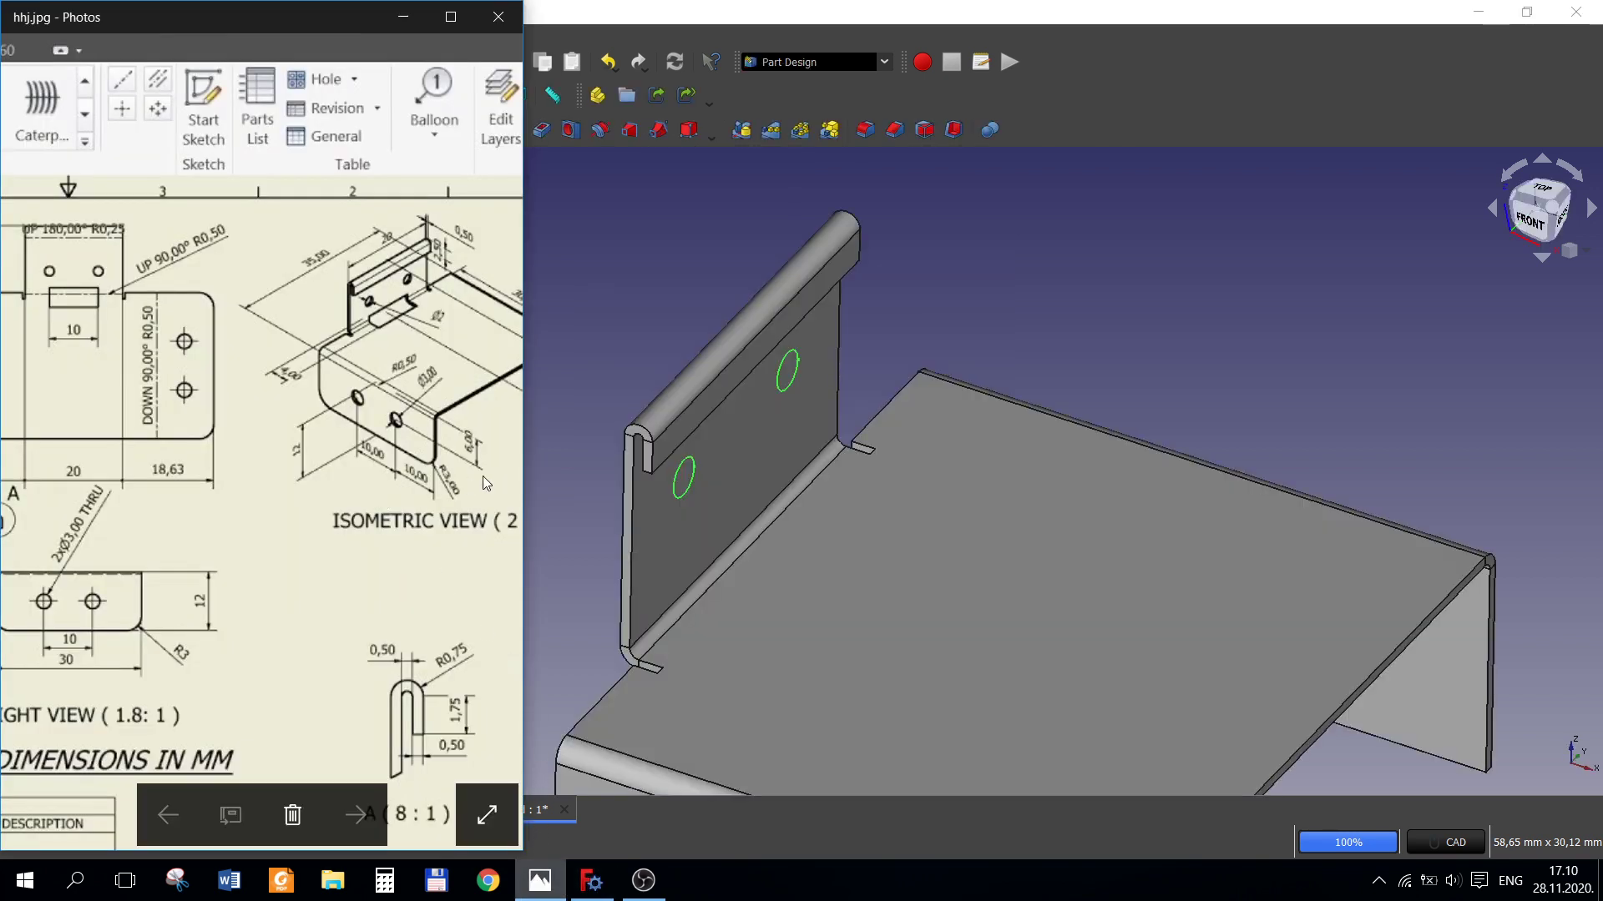
- Pocket Sketch002 to cut the two holes through the flange, then sketch on that face
mouse_move(197, 564)
left_mouse_down()
mouse_move(675, 623)
mouse_move(30, 507)
left_mouse_up()
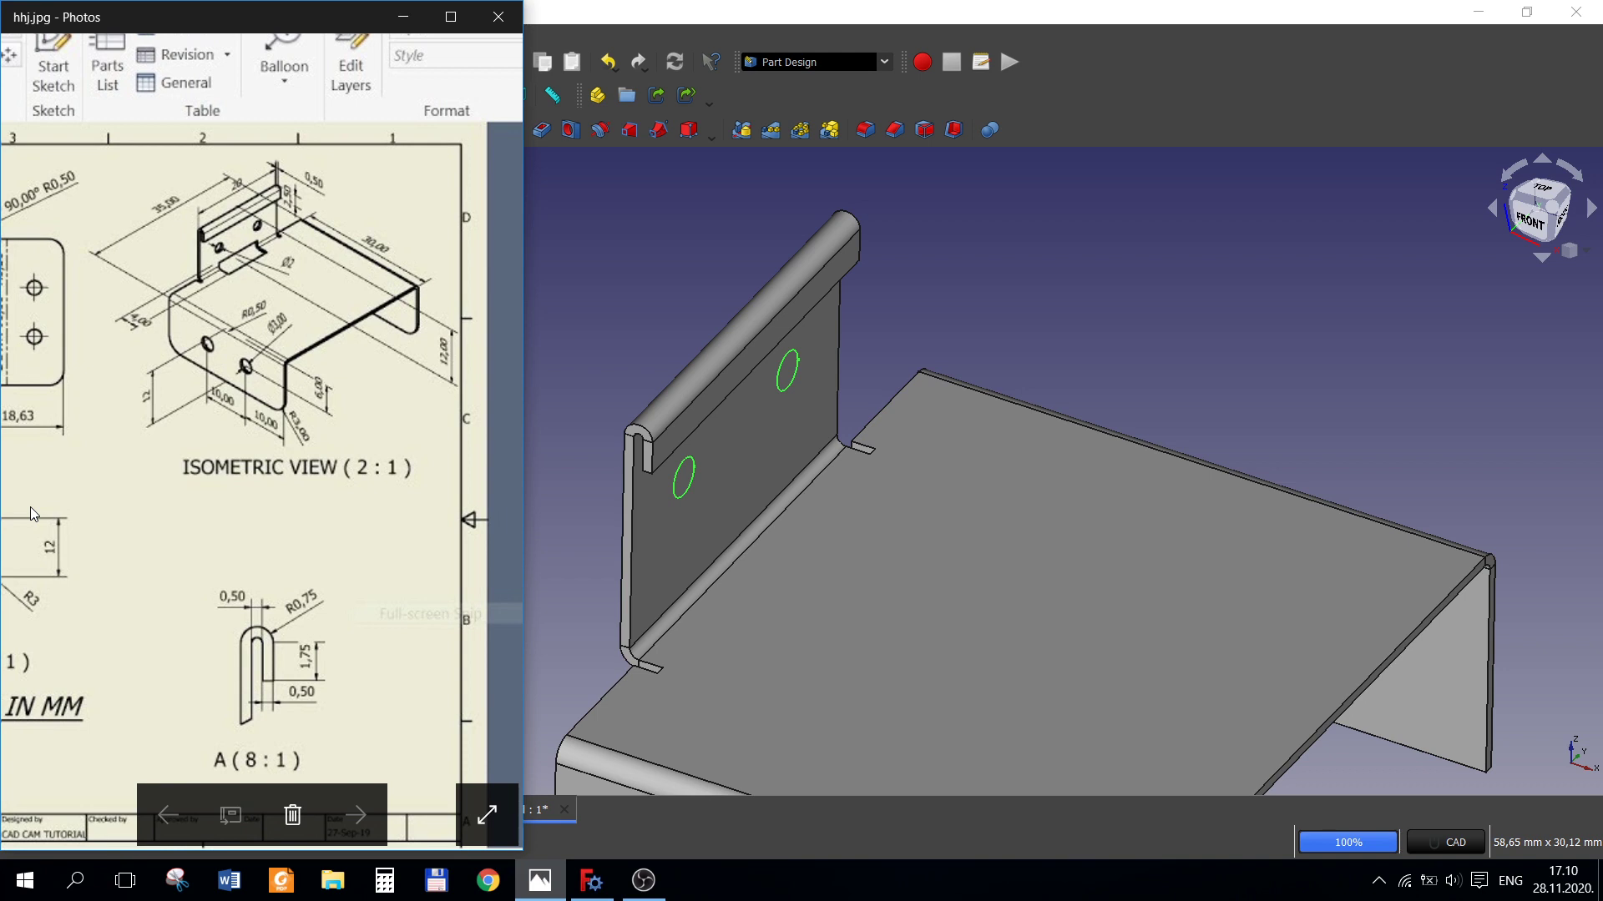
left_click(579, 462)
left_click(28, 187)
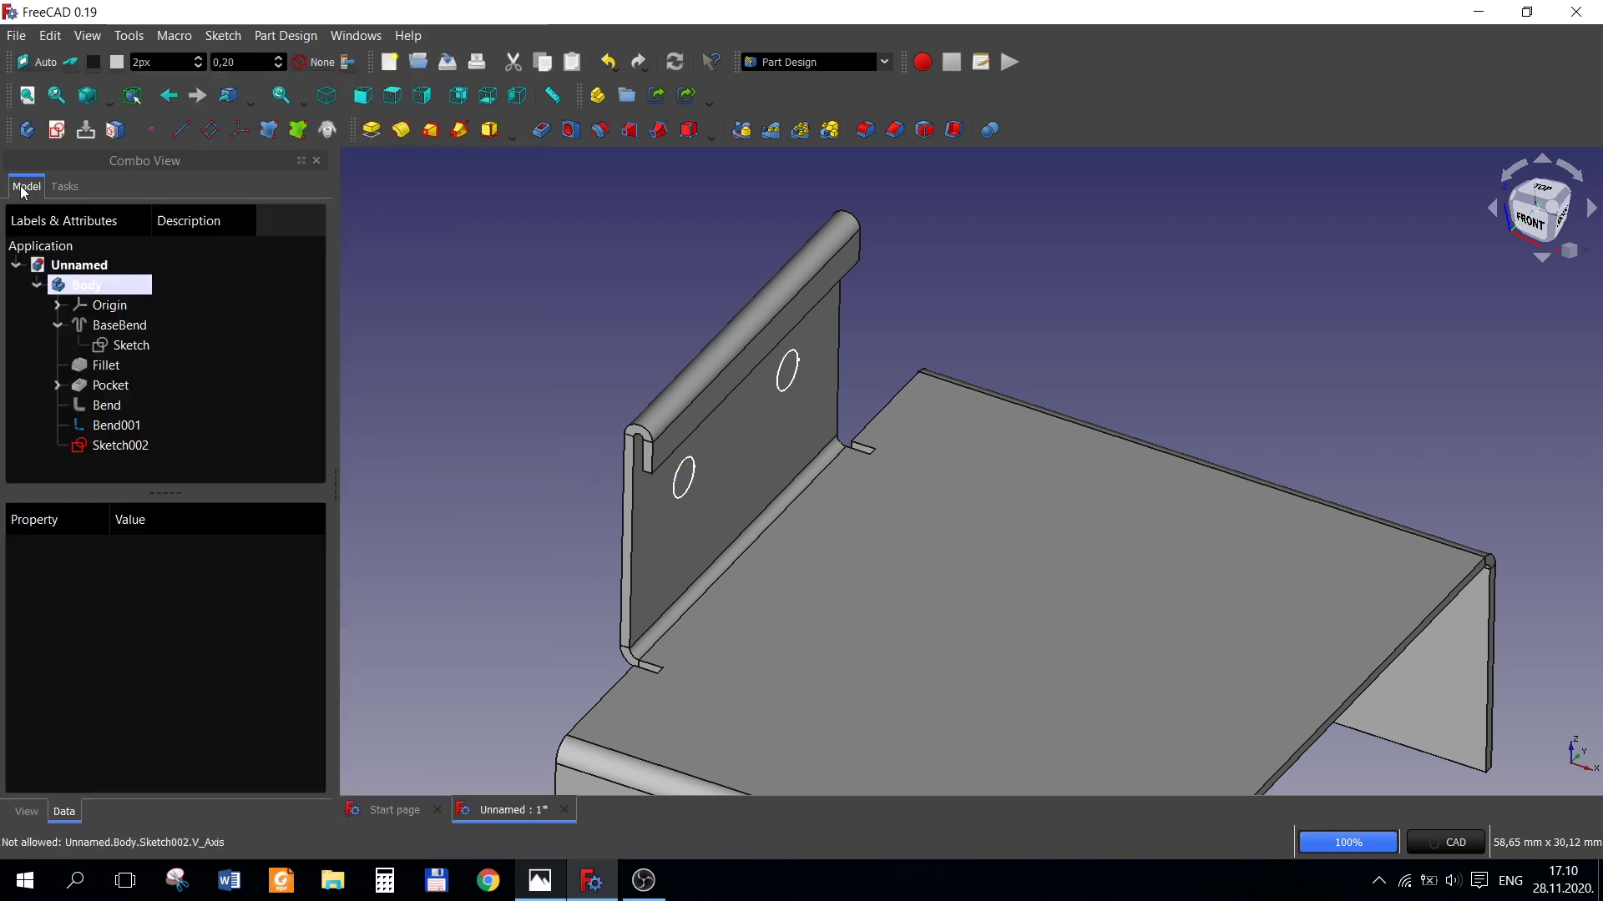
left_click(117, 445)
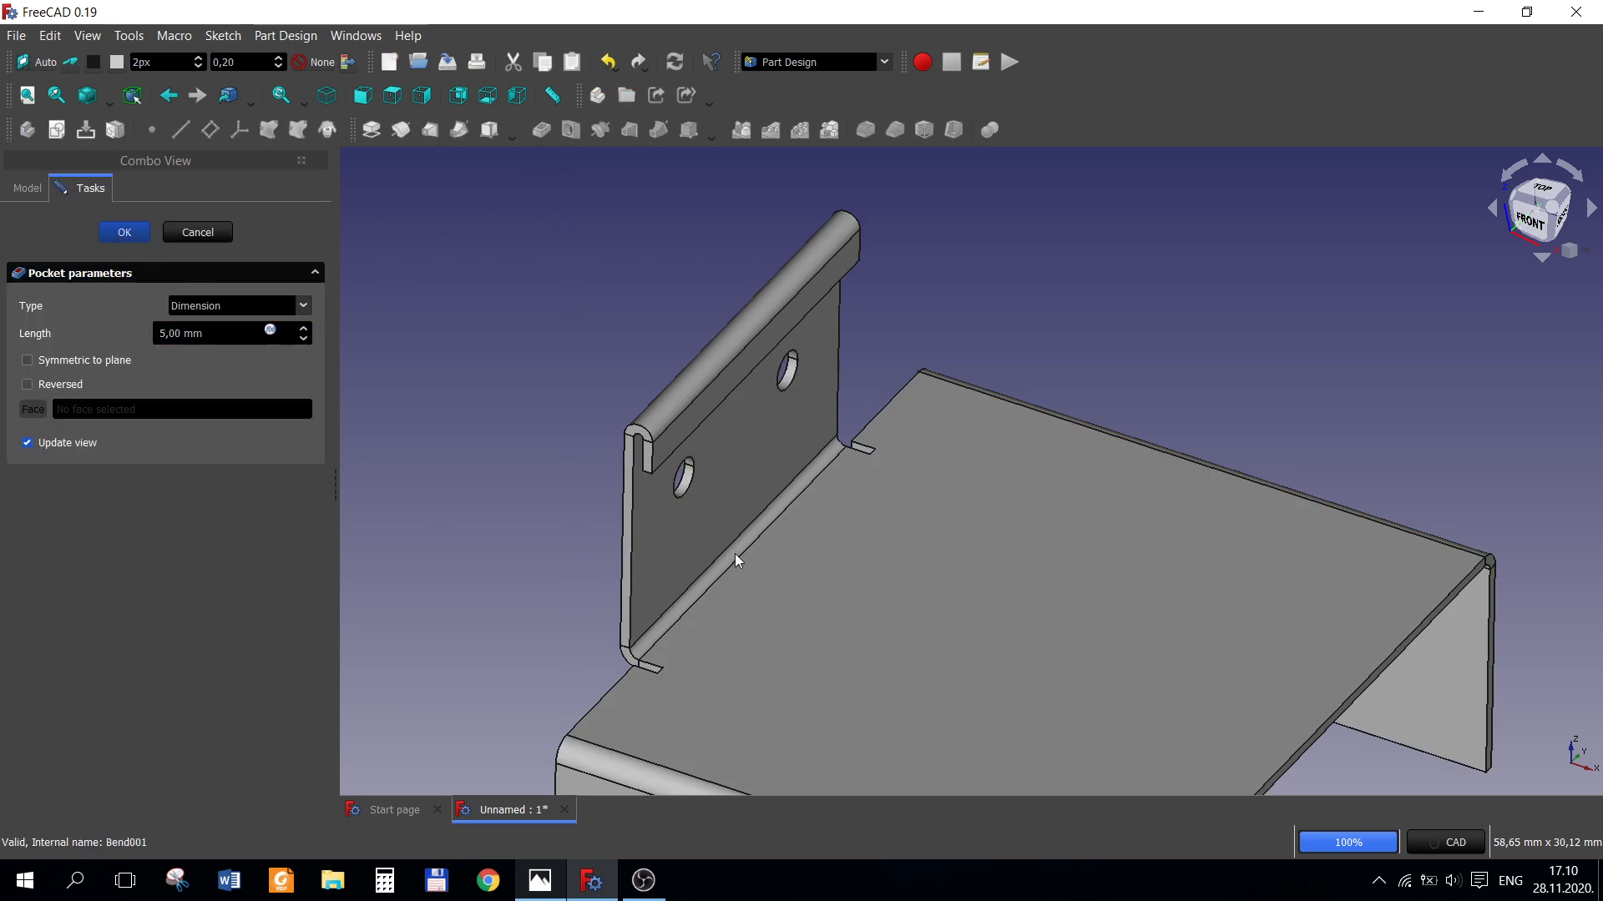
key("Return")
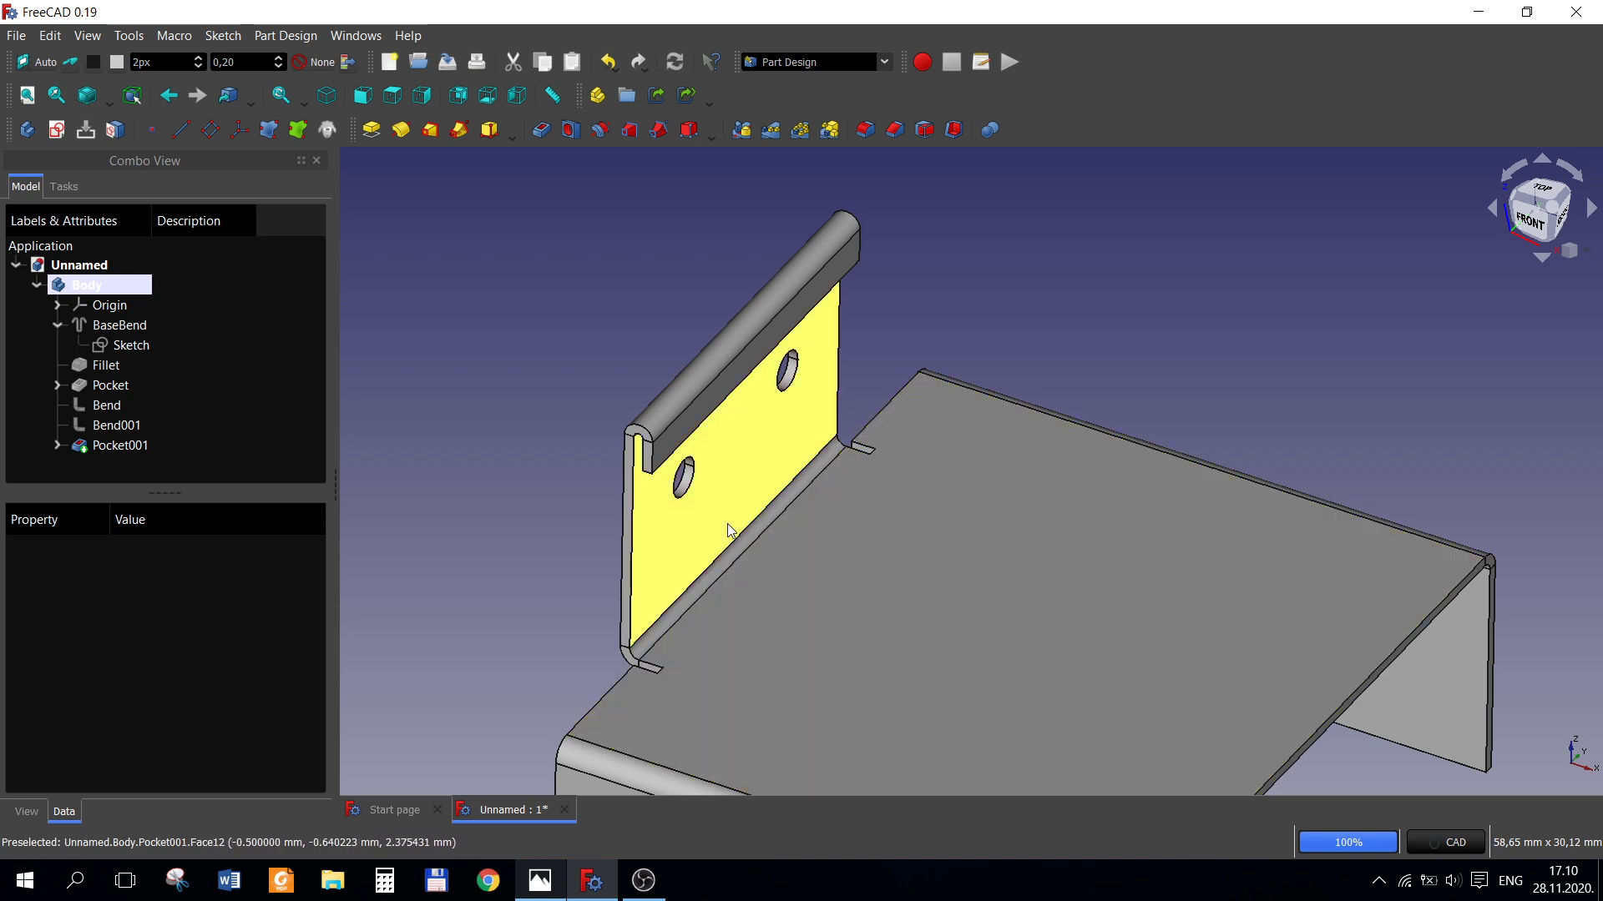
left_click(731, 526)
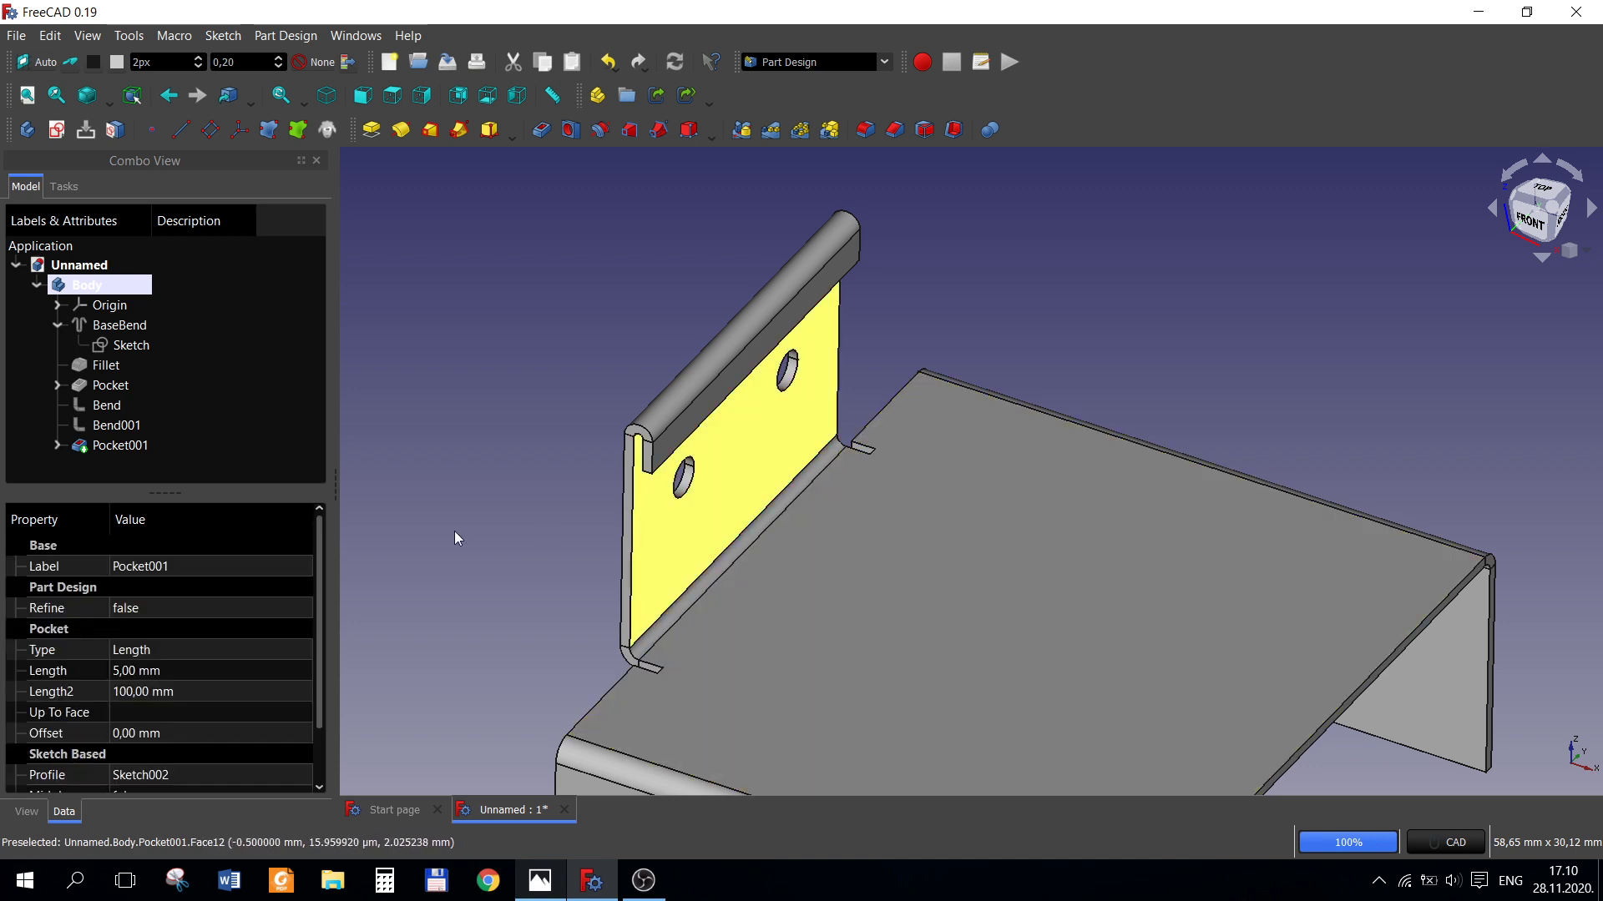
left_click(59, 134)
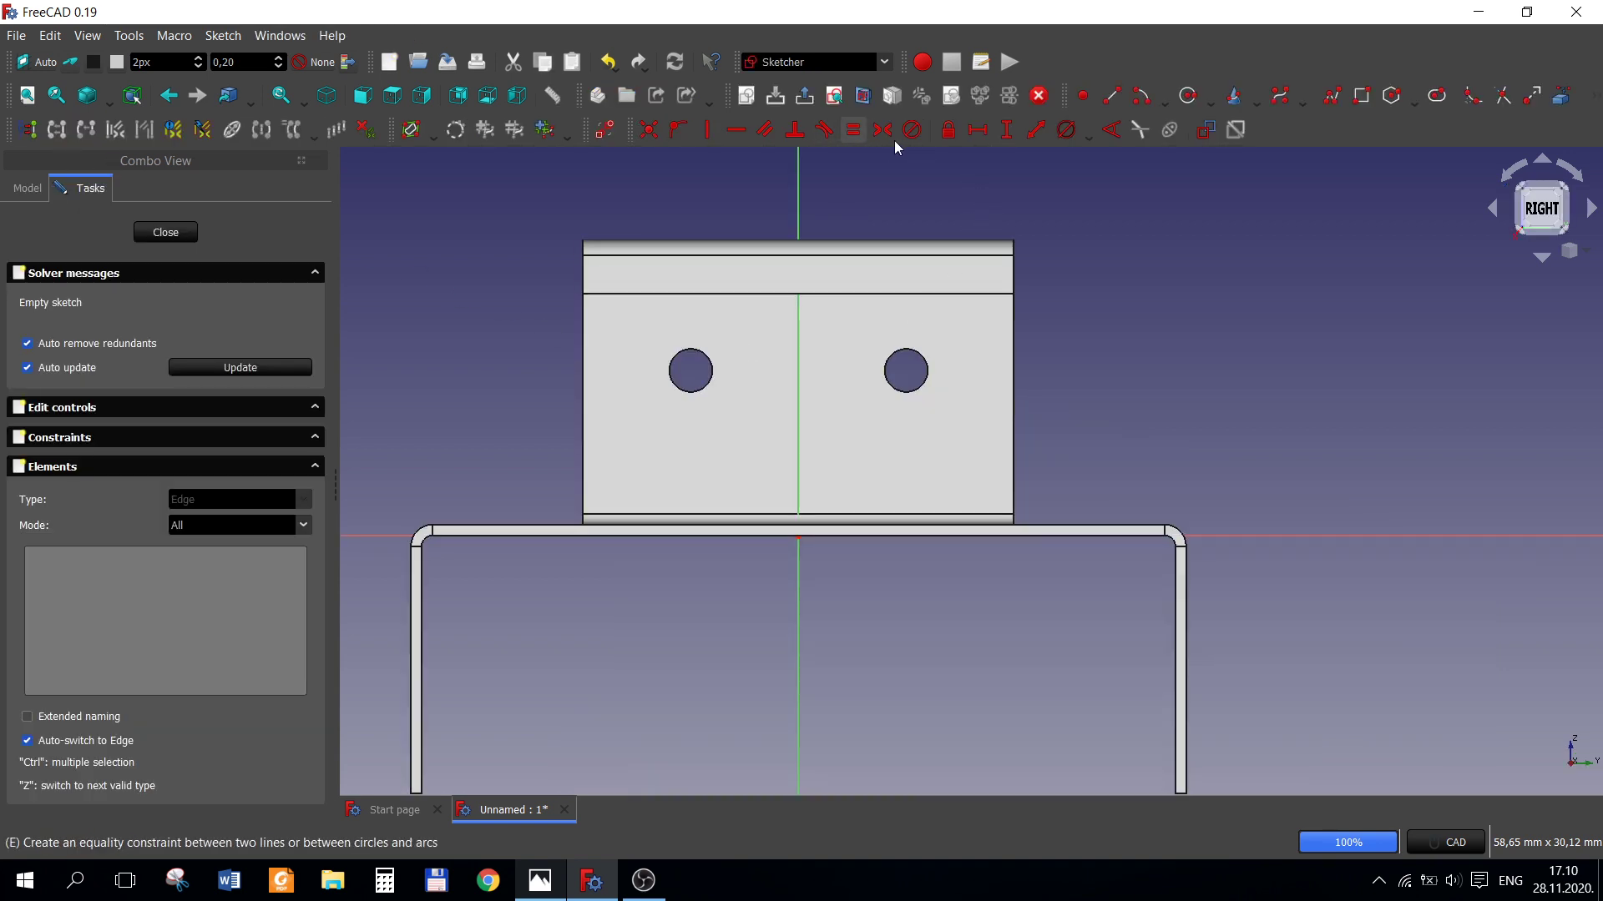
- Draw a rectangle across the flange's lower edge with a 10 mm wide bottom edge
left_click(1362, 96)
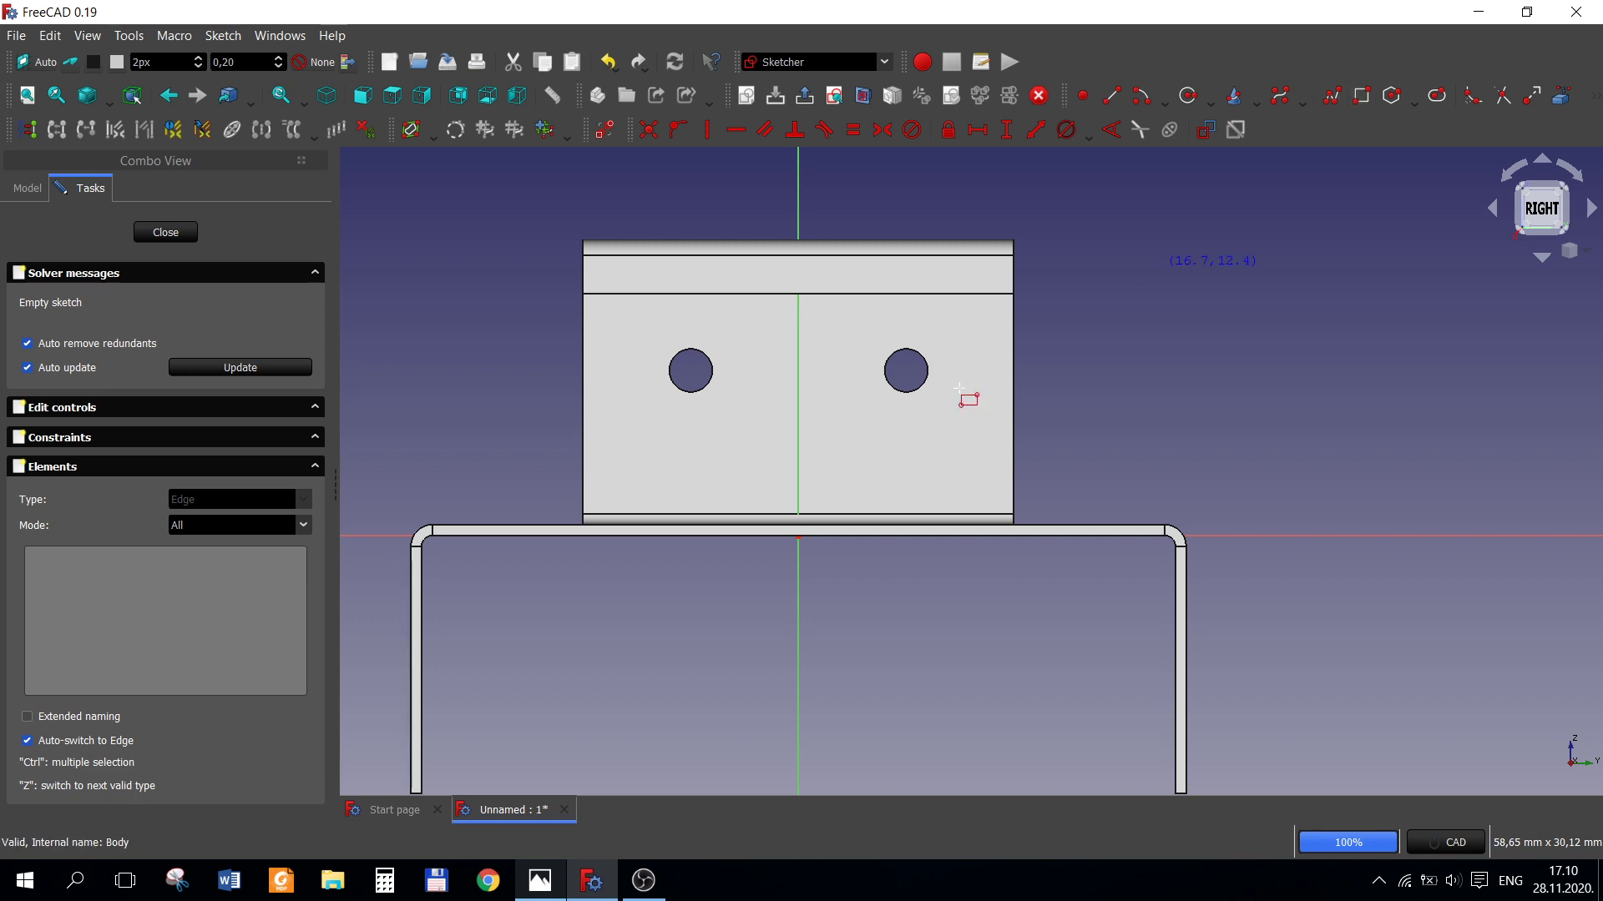
left_click(693, 451)
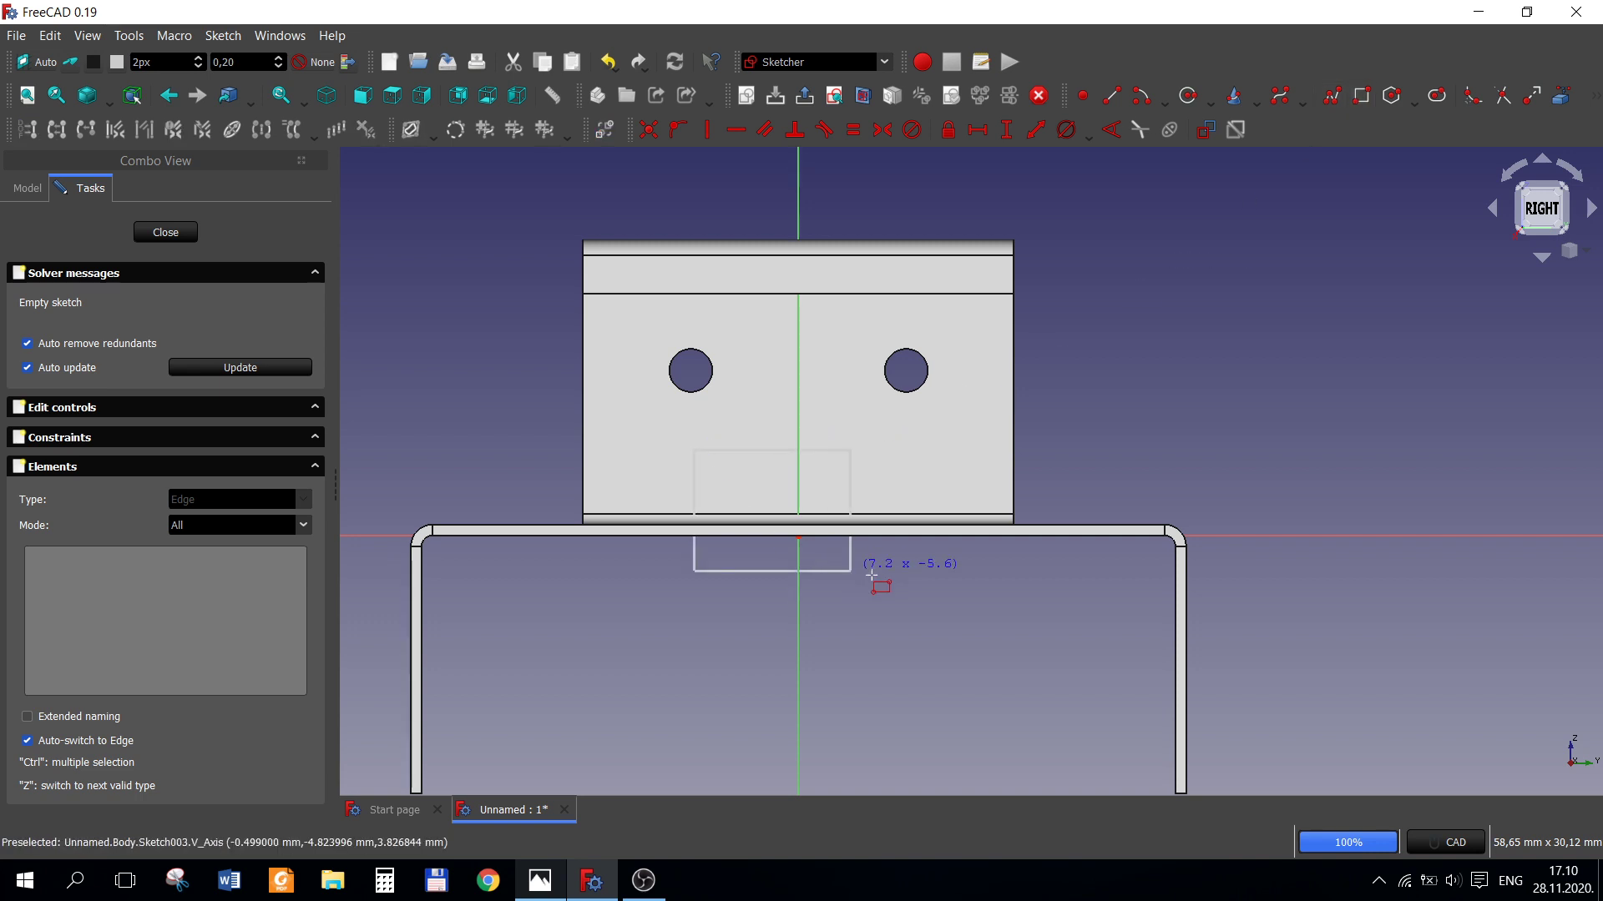
left_click(926, 578)
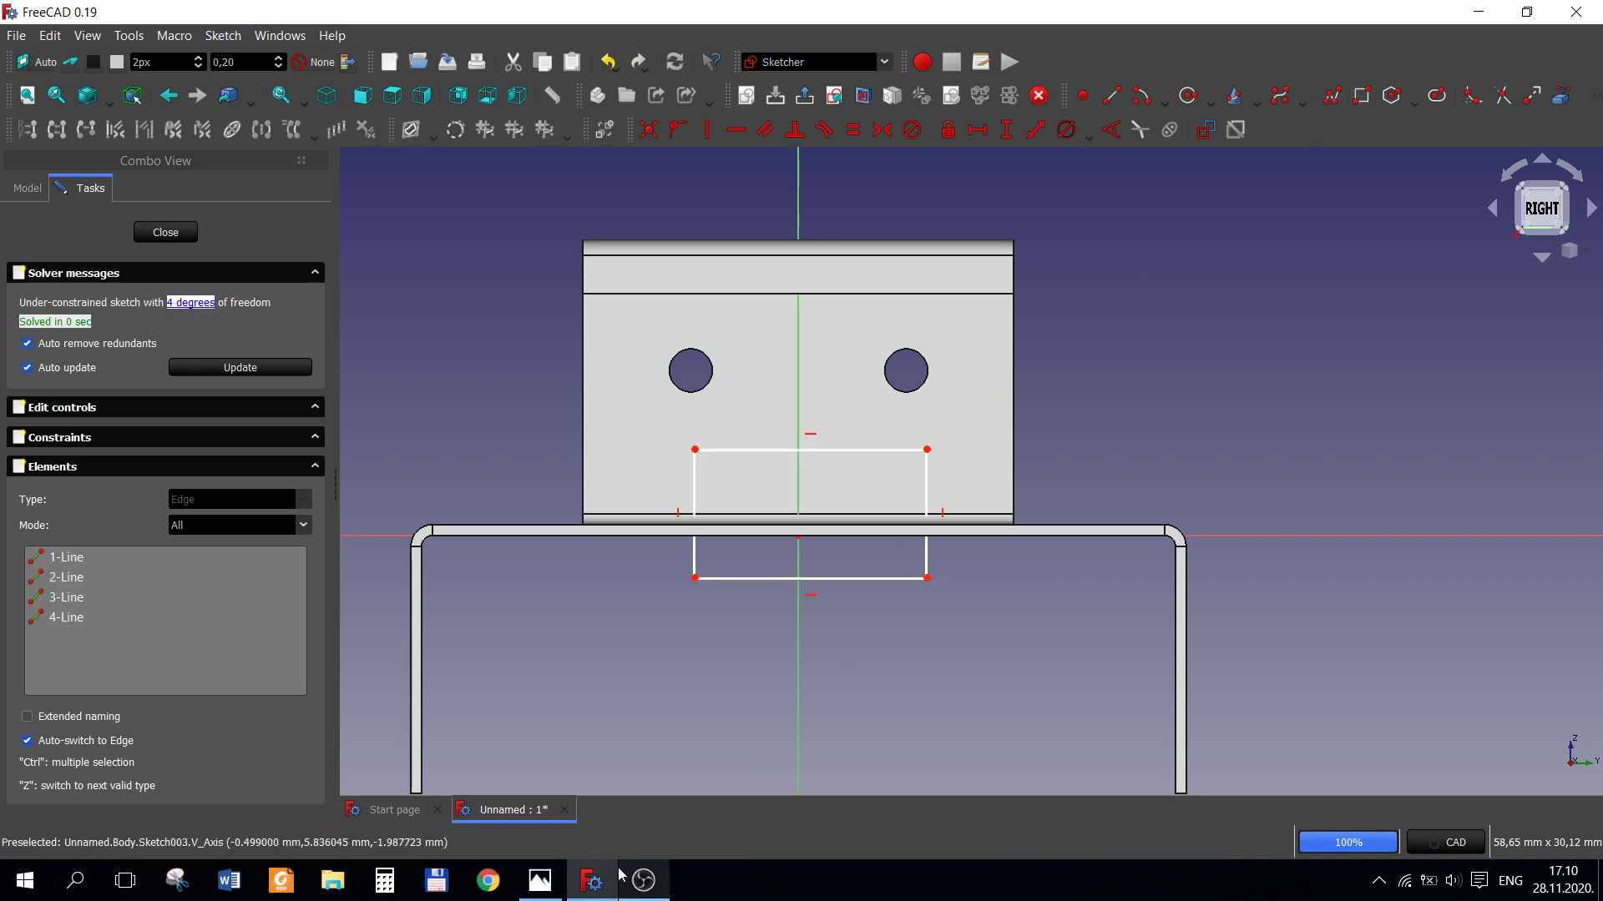
left_click(540, 881)
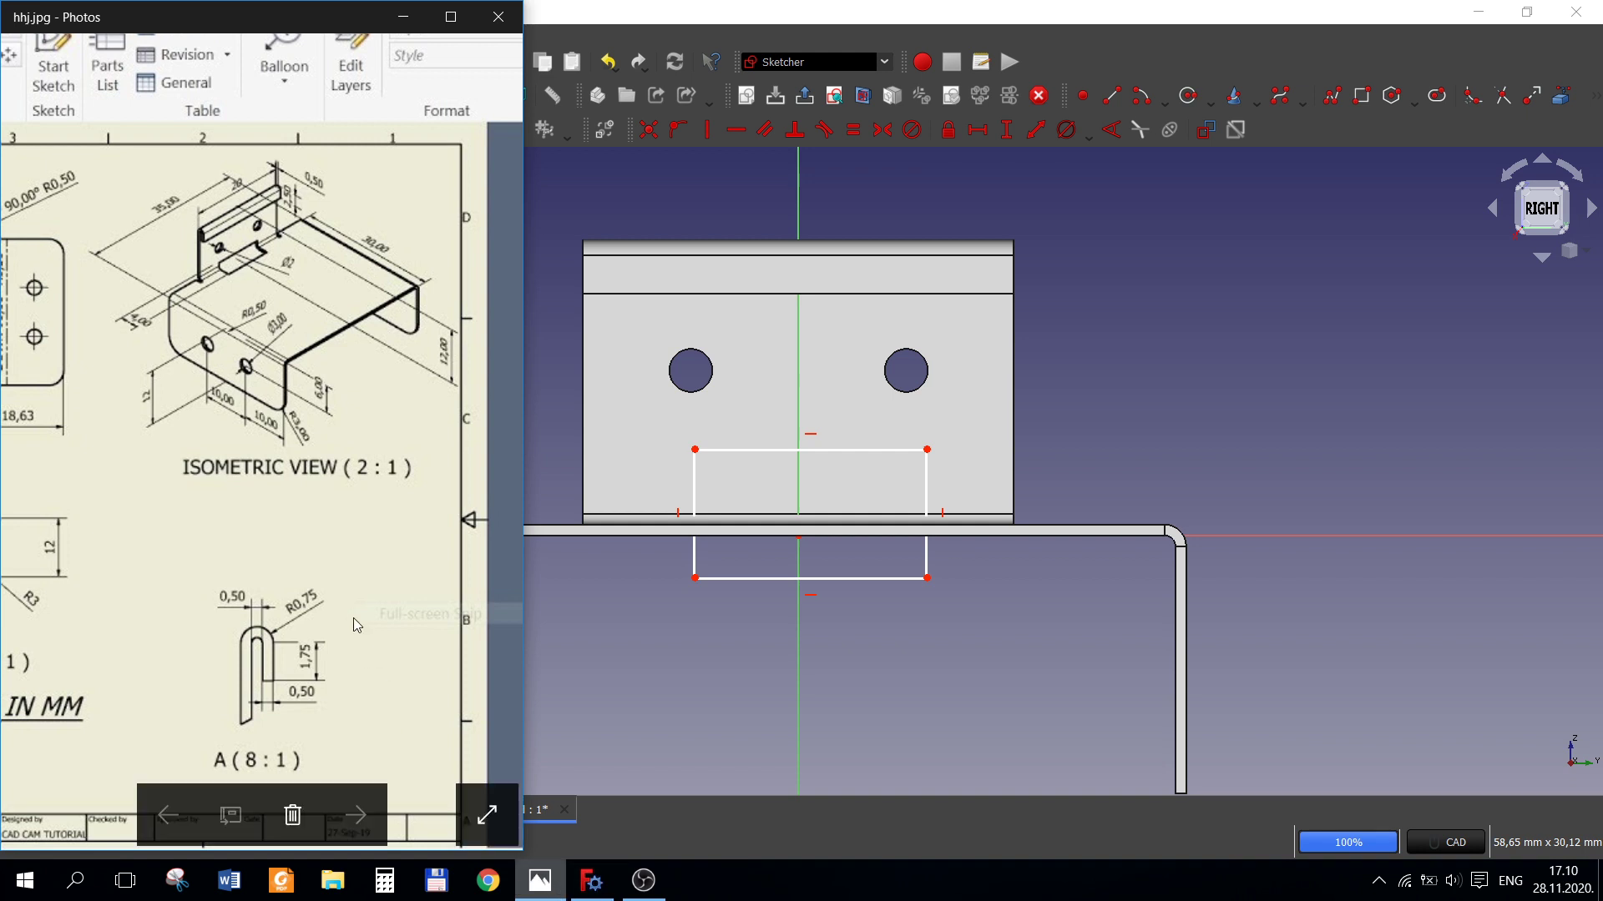
left_click_drag(185, 573, 438, 569)
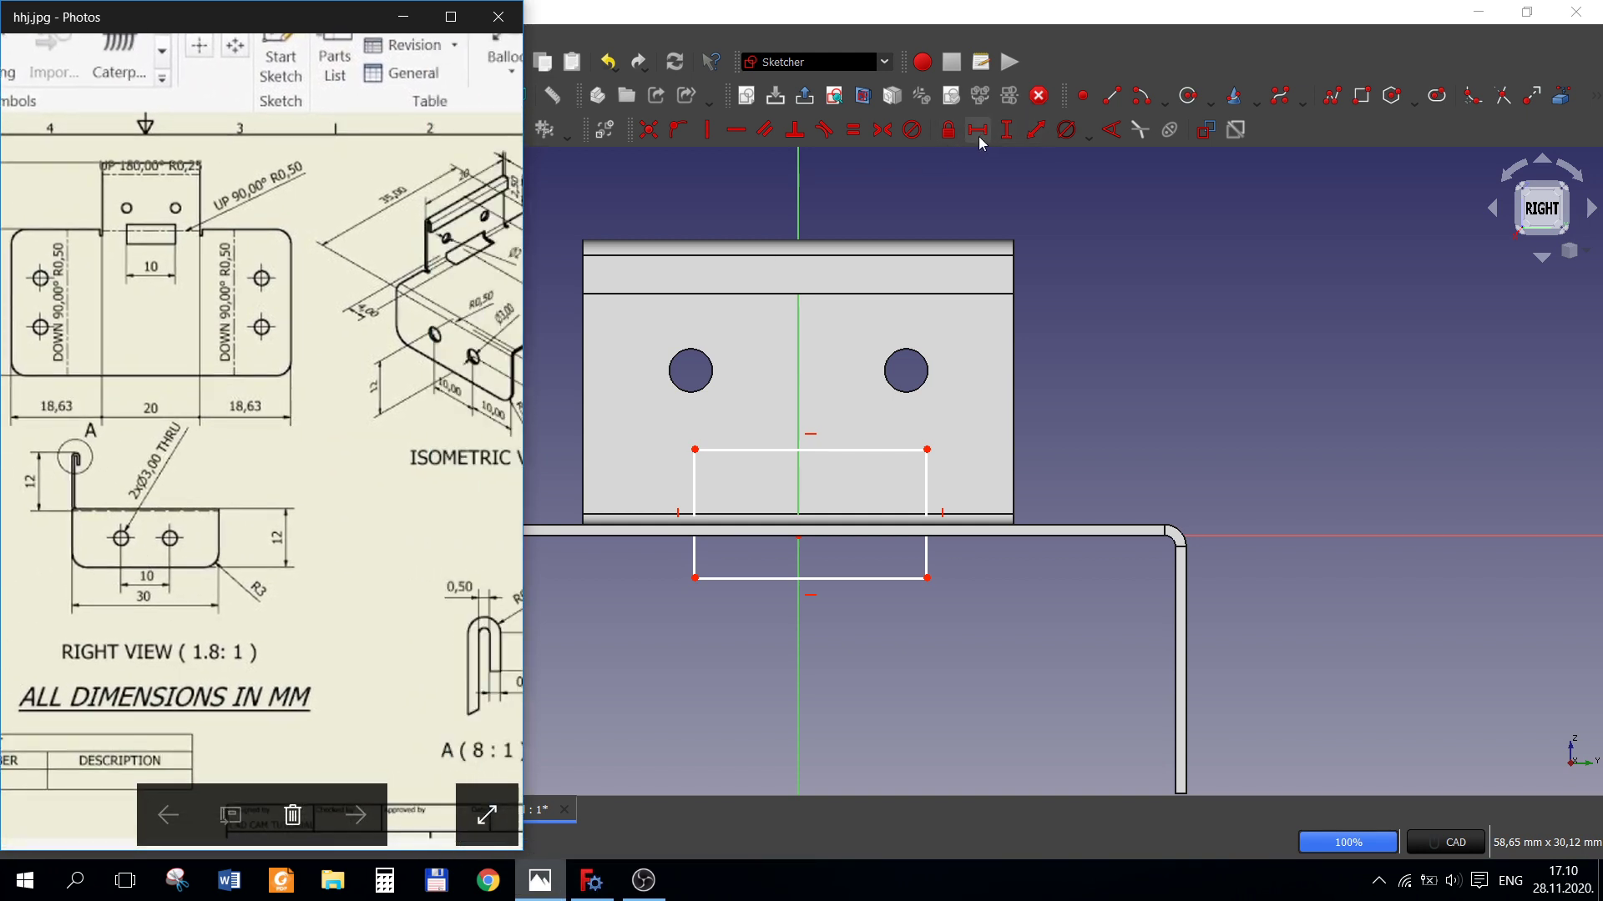
left_click(868, 547)
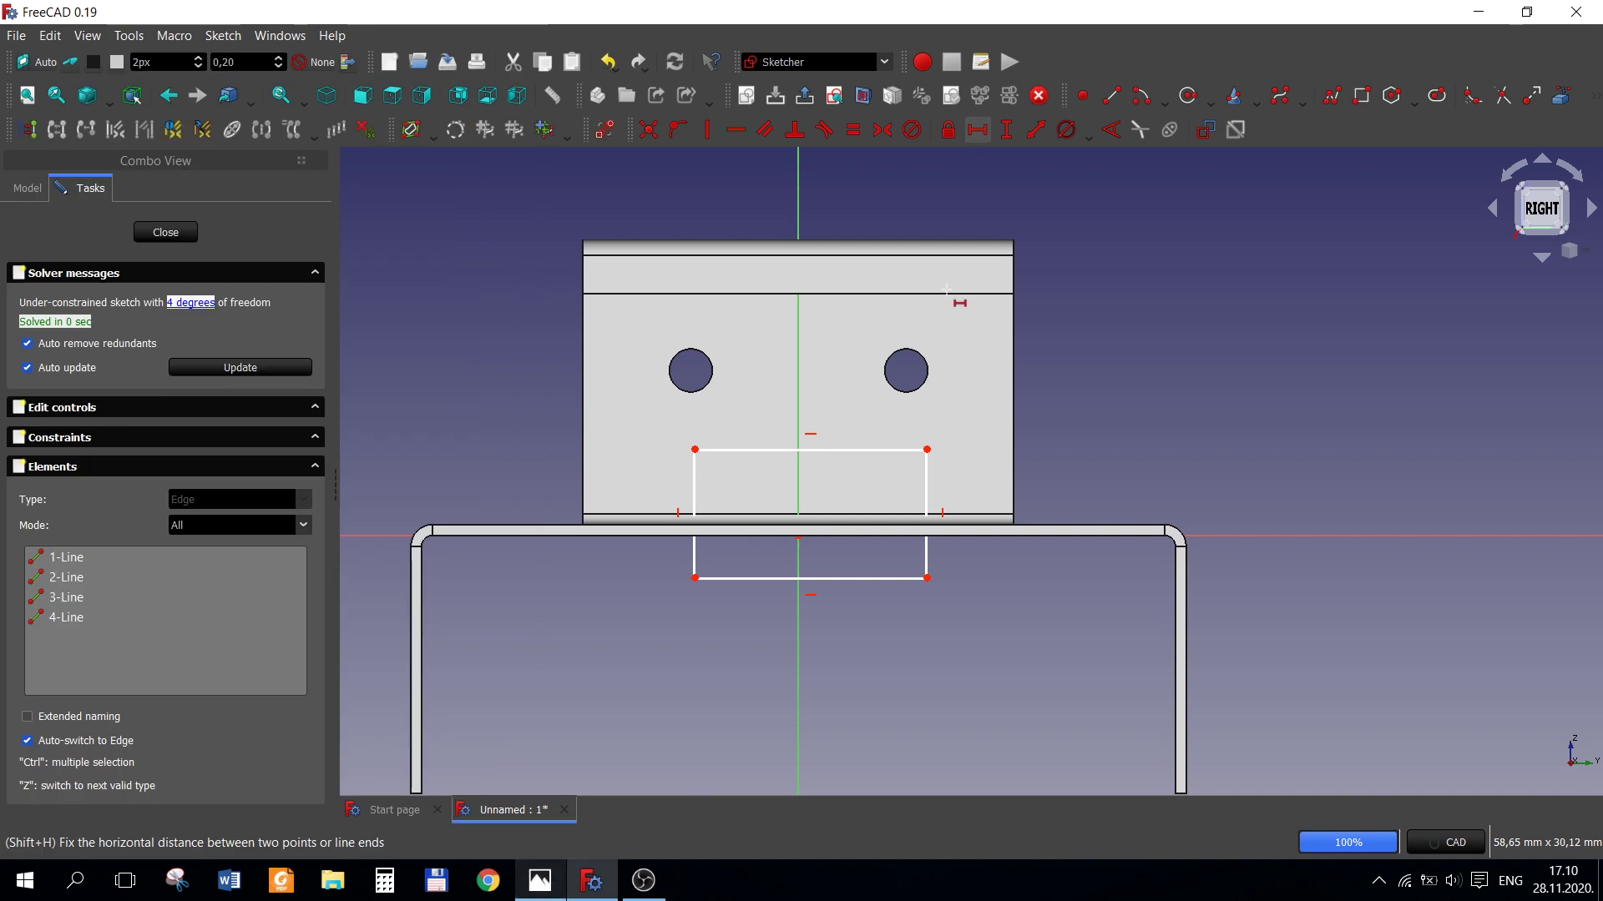
left_click(850, 579)
type("l10")
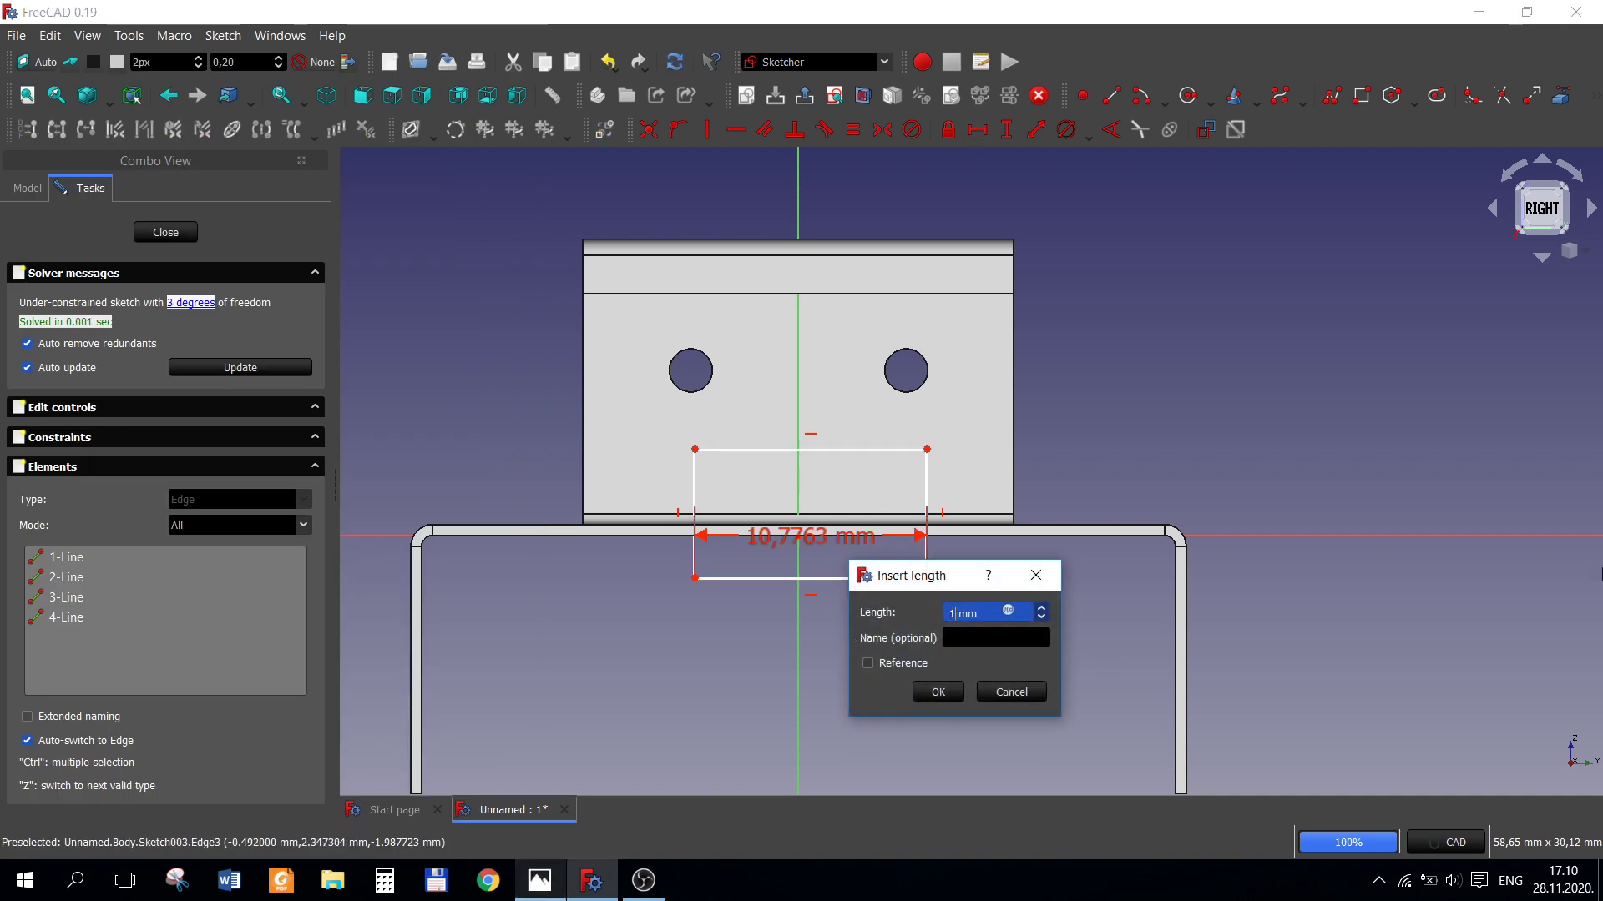
key("Return")
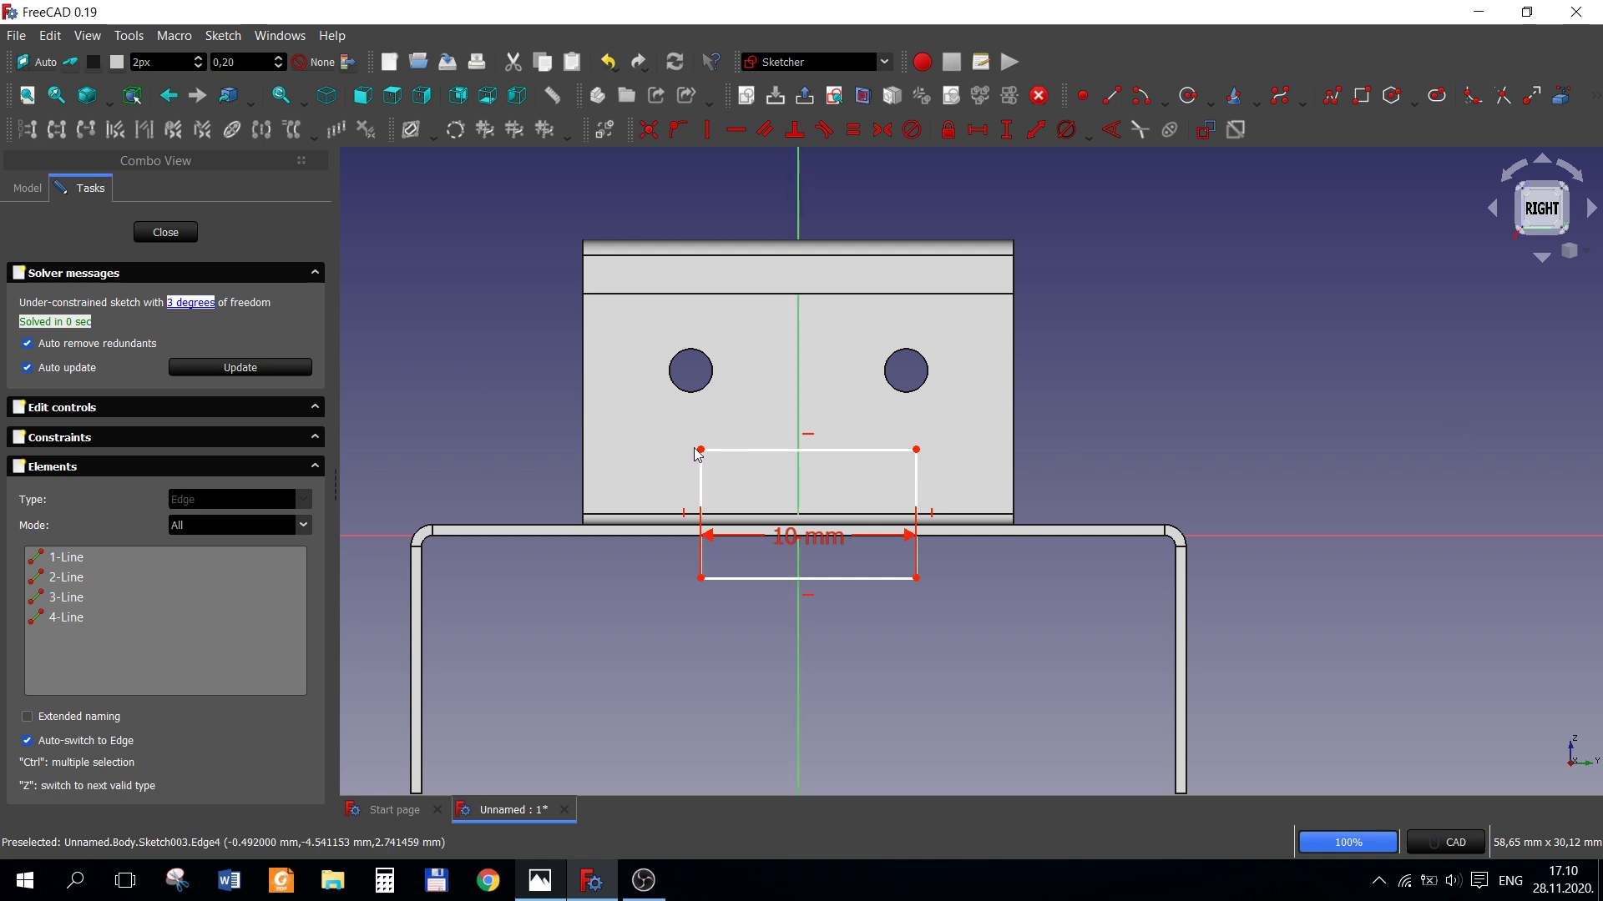
- Centre the rectangle's top corners symmetrically about the vertical axis and leave the sketch
left_click(720, 460)
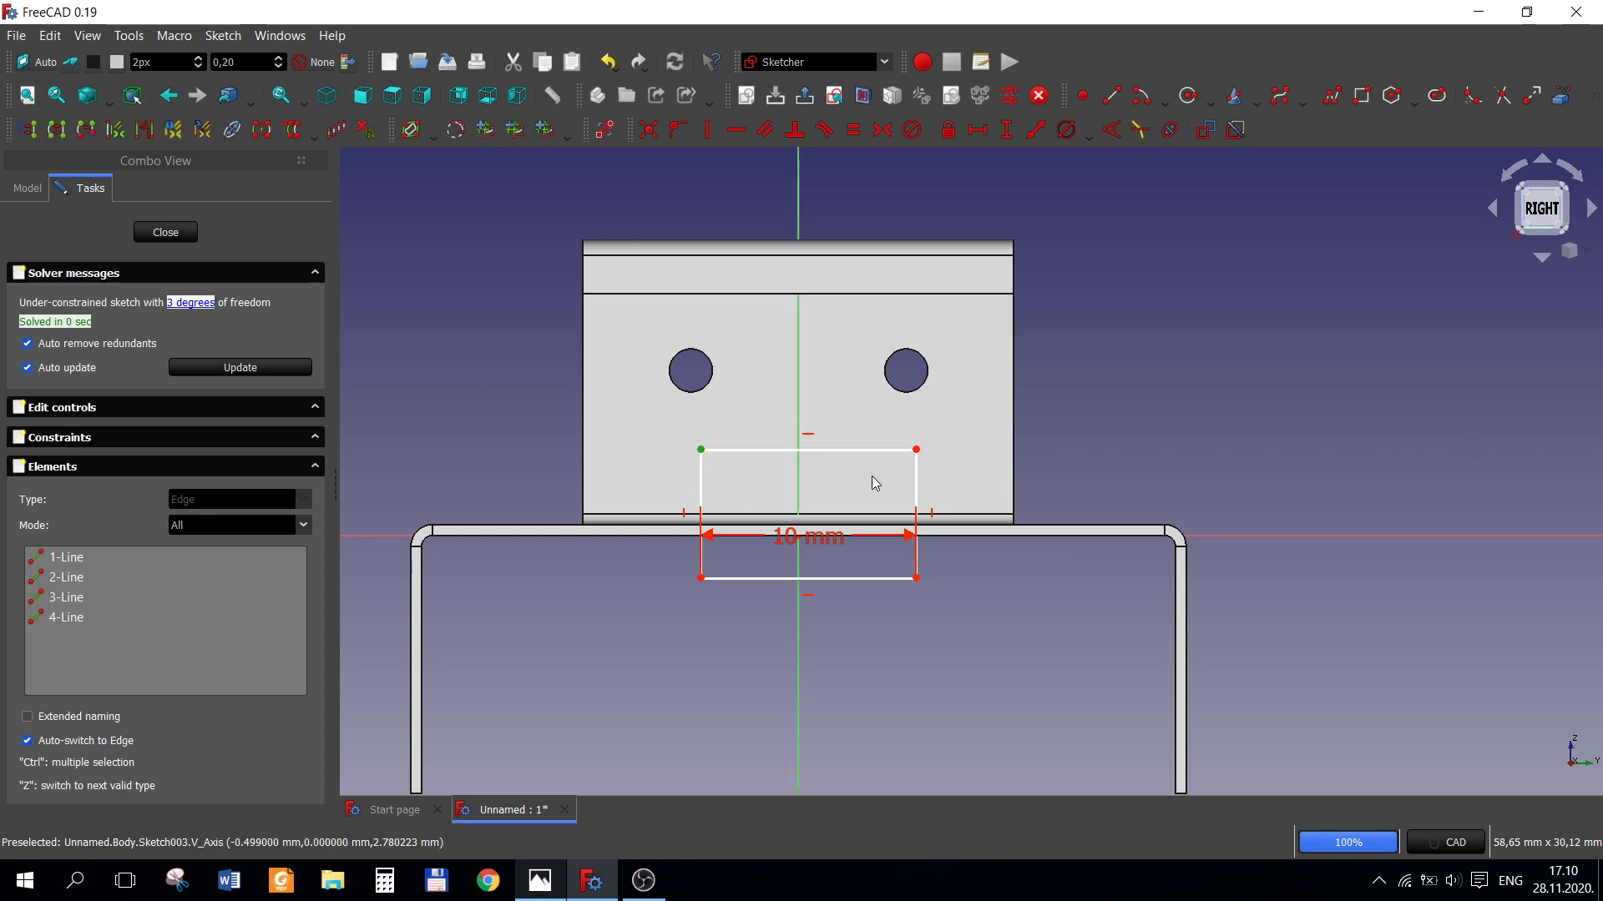
left_click(916, 451)
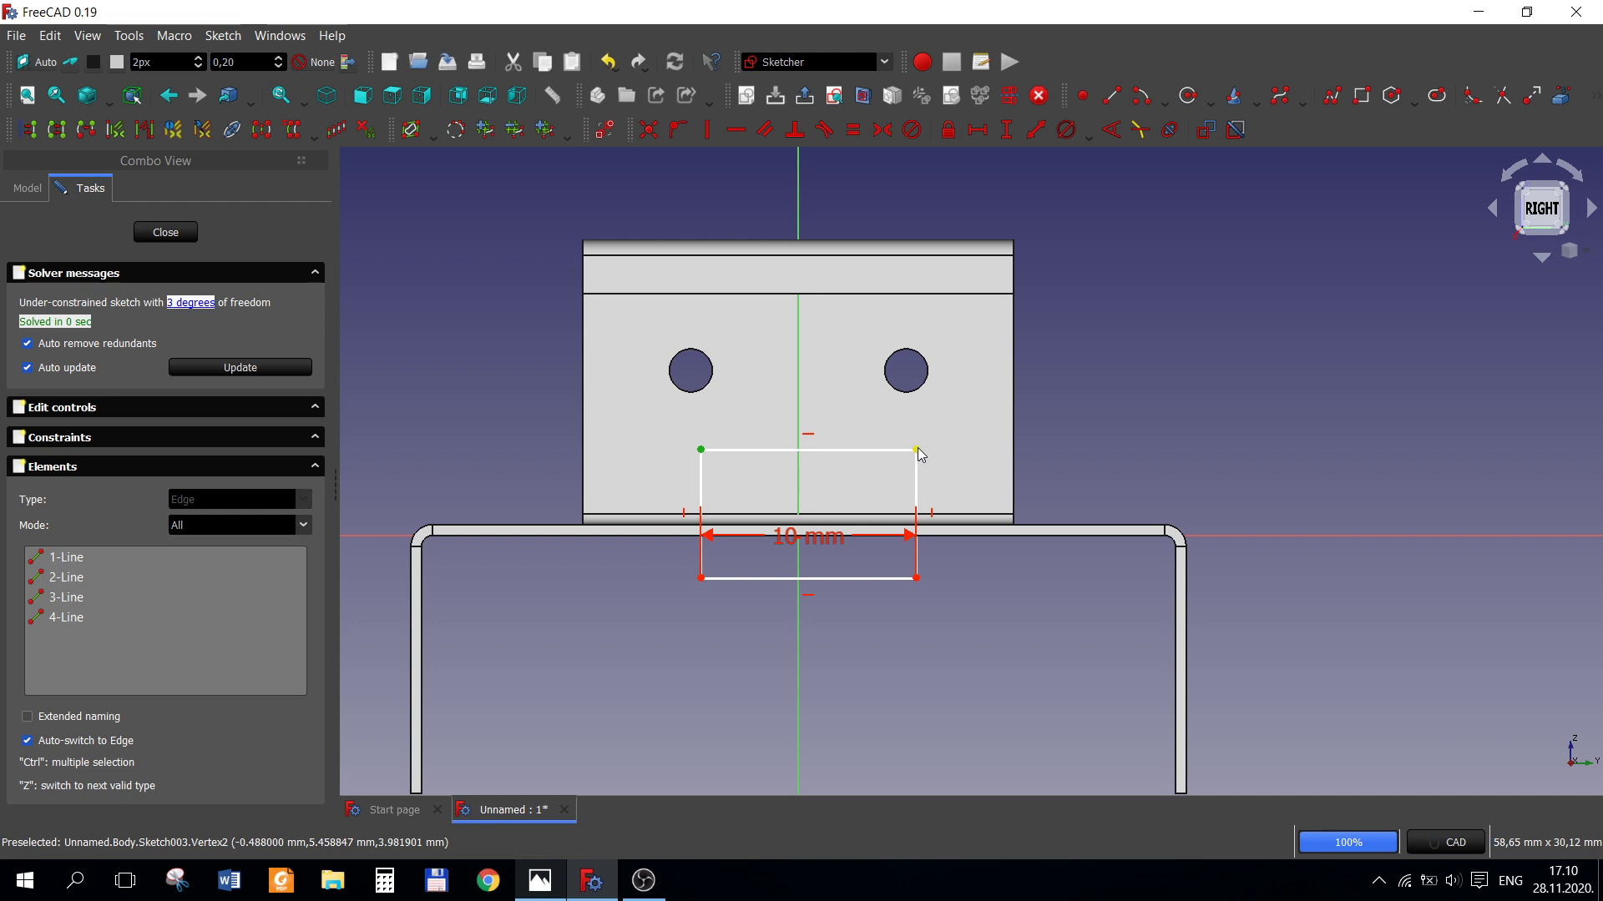
left_click(800, 226)
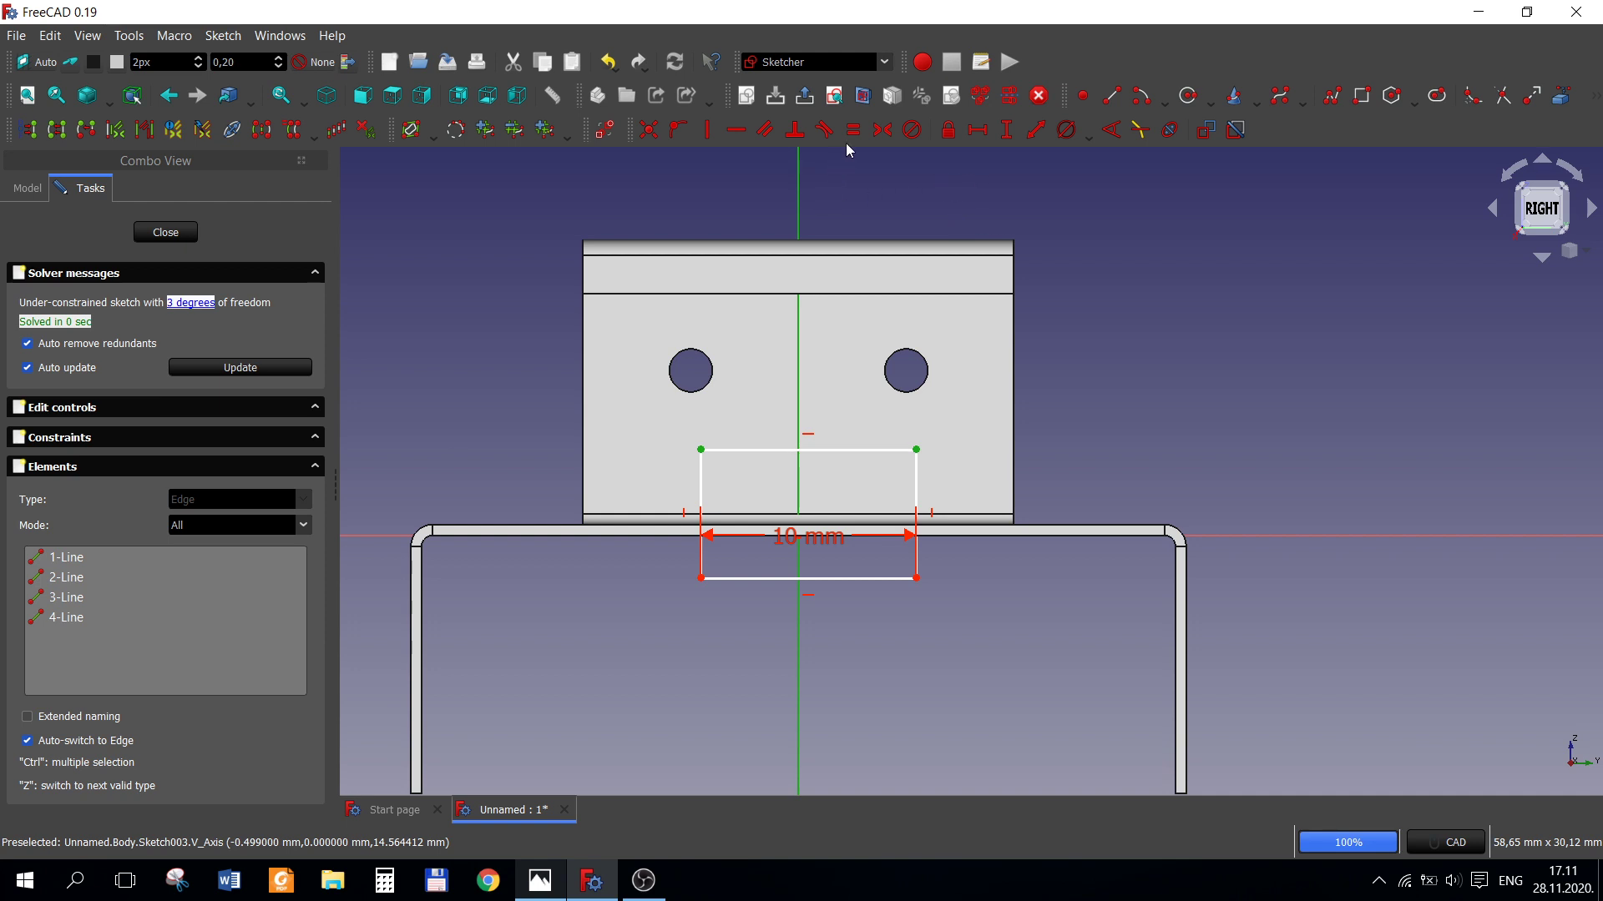
left_click(883, 130)
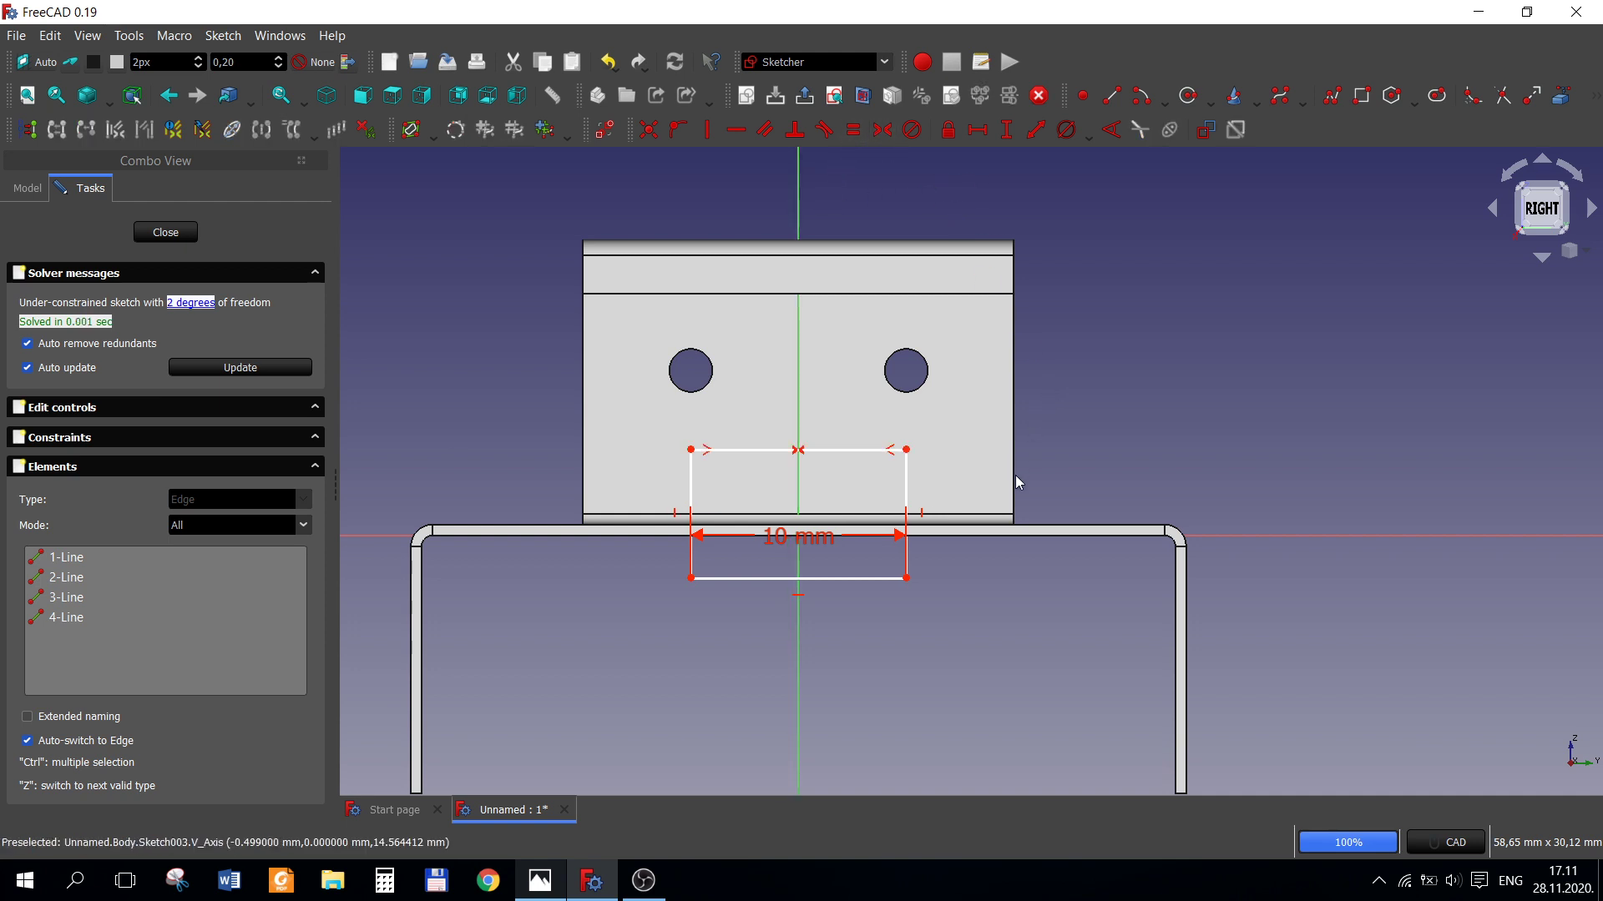
left_click(540, 881)
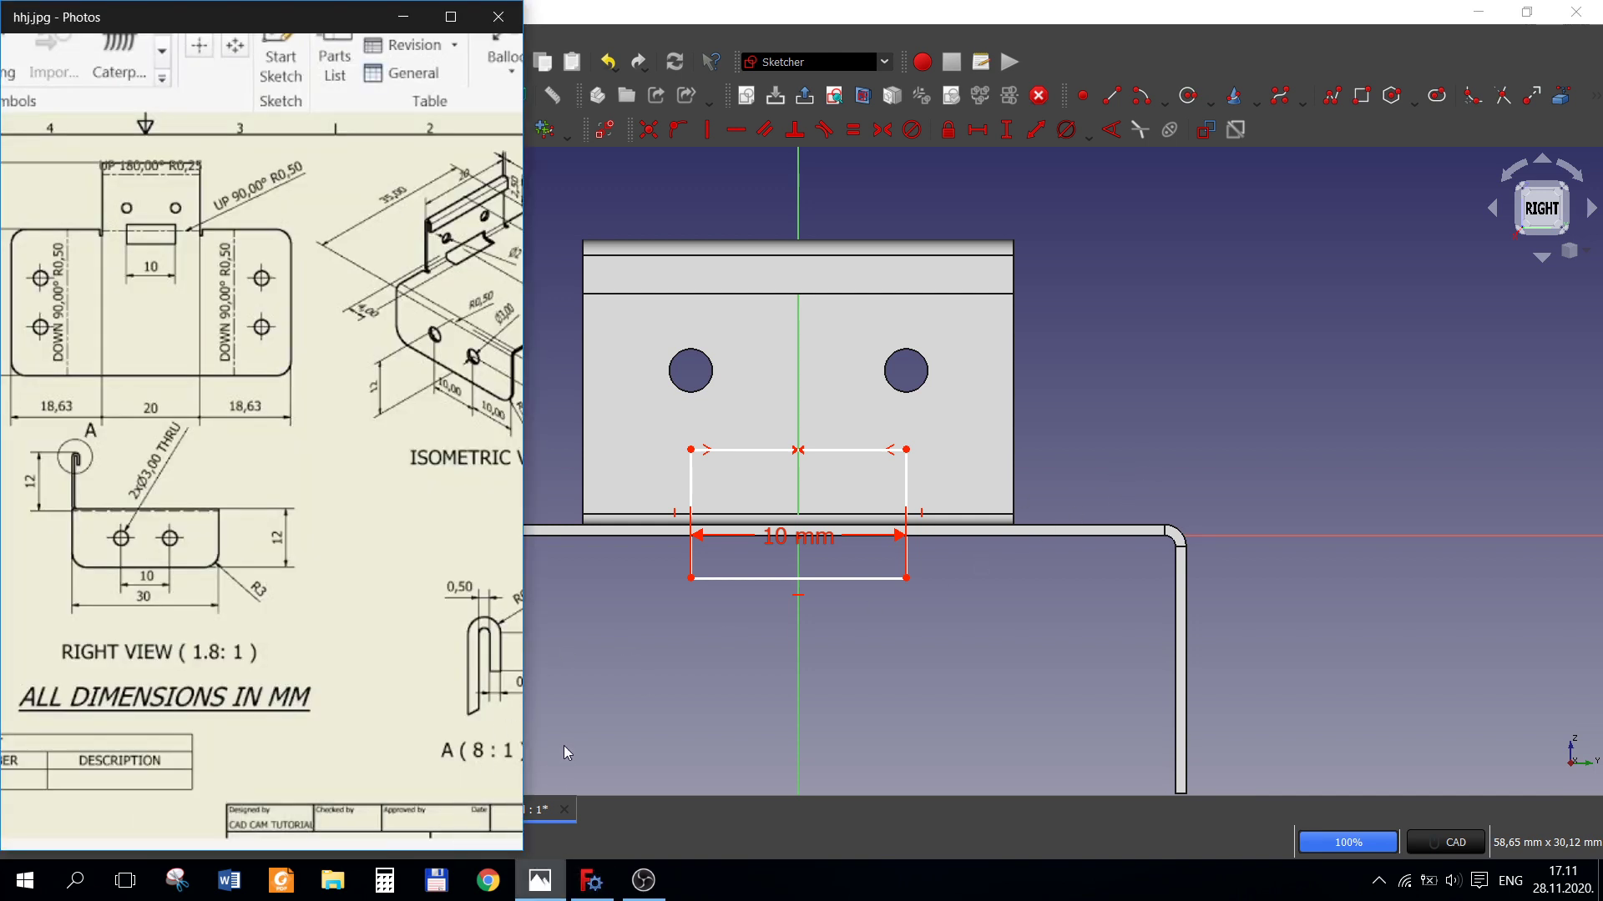
left_click(1095, 463)
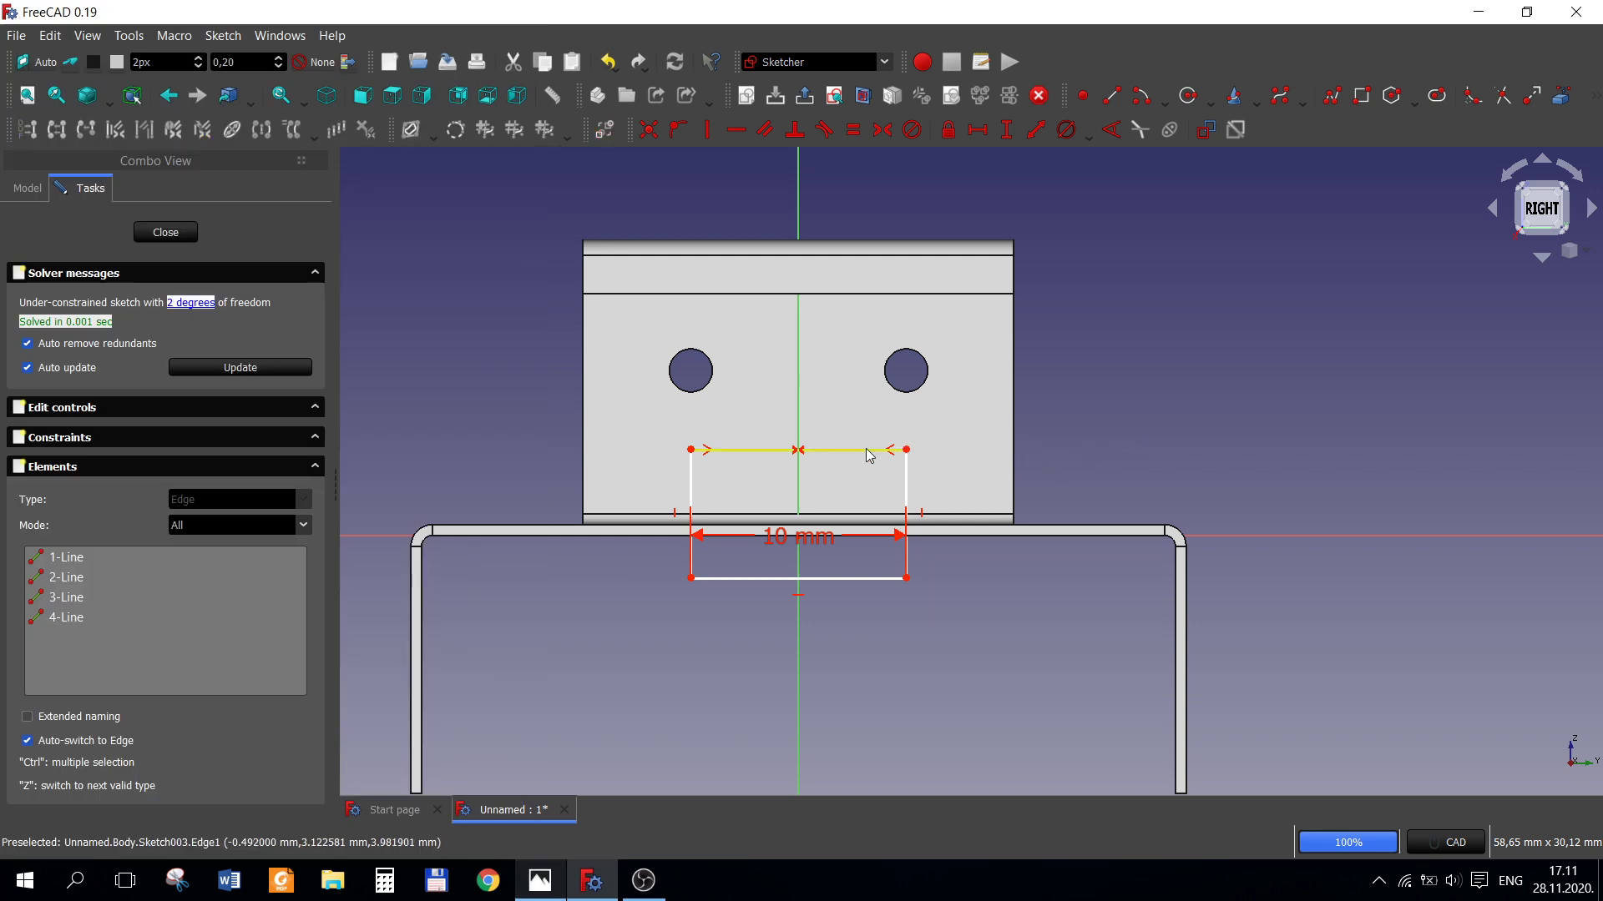
left_click(1006, 134)
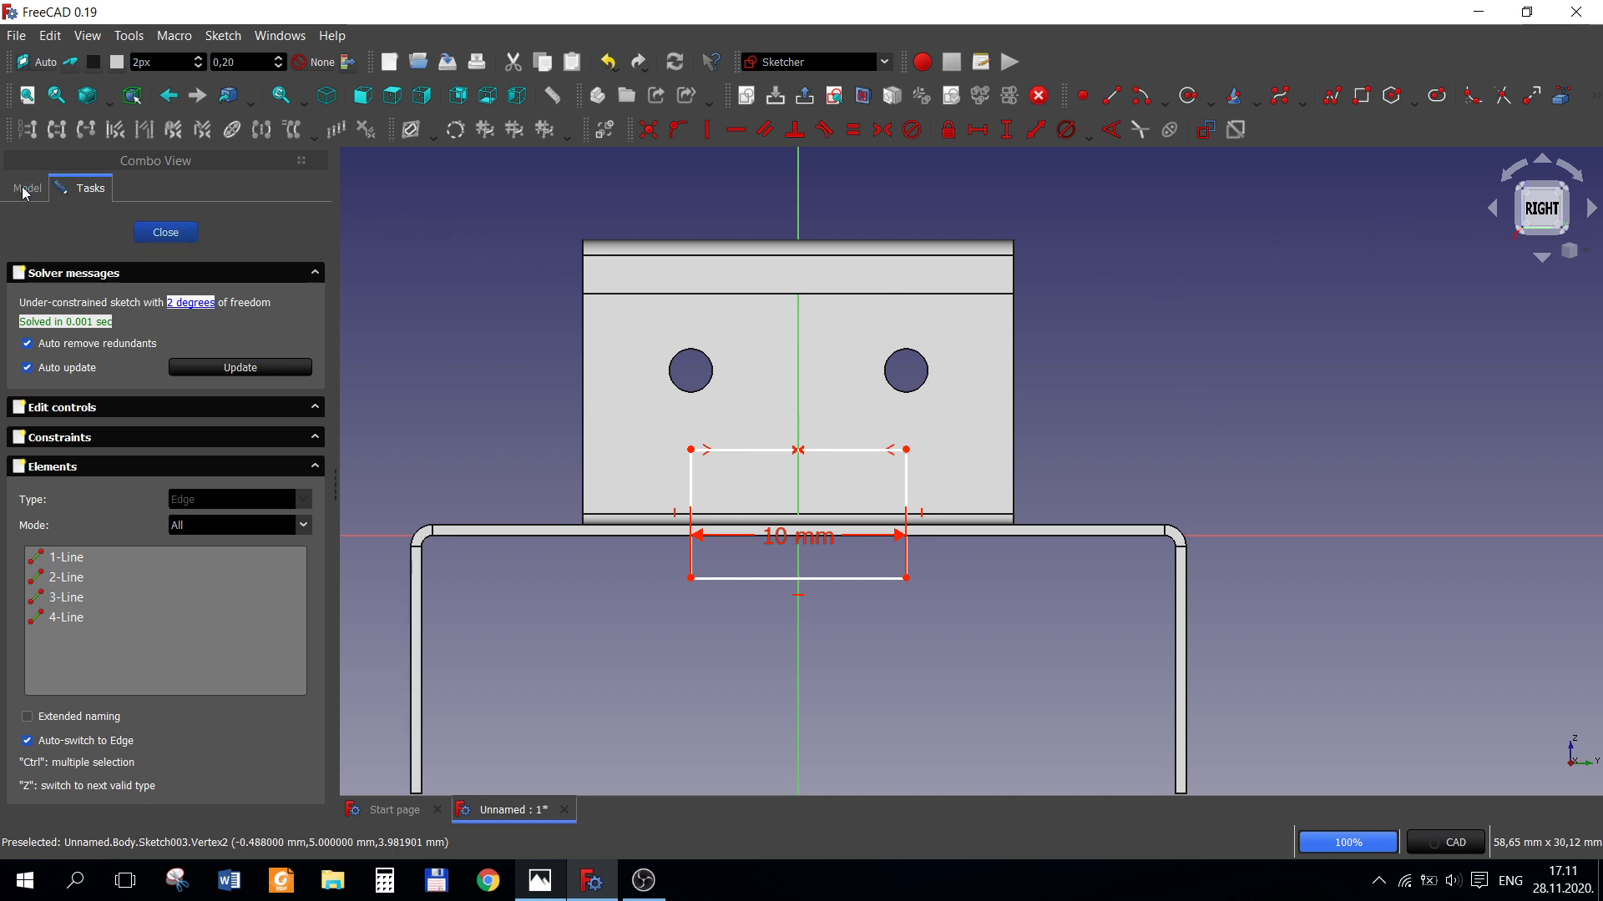
key("Escape")
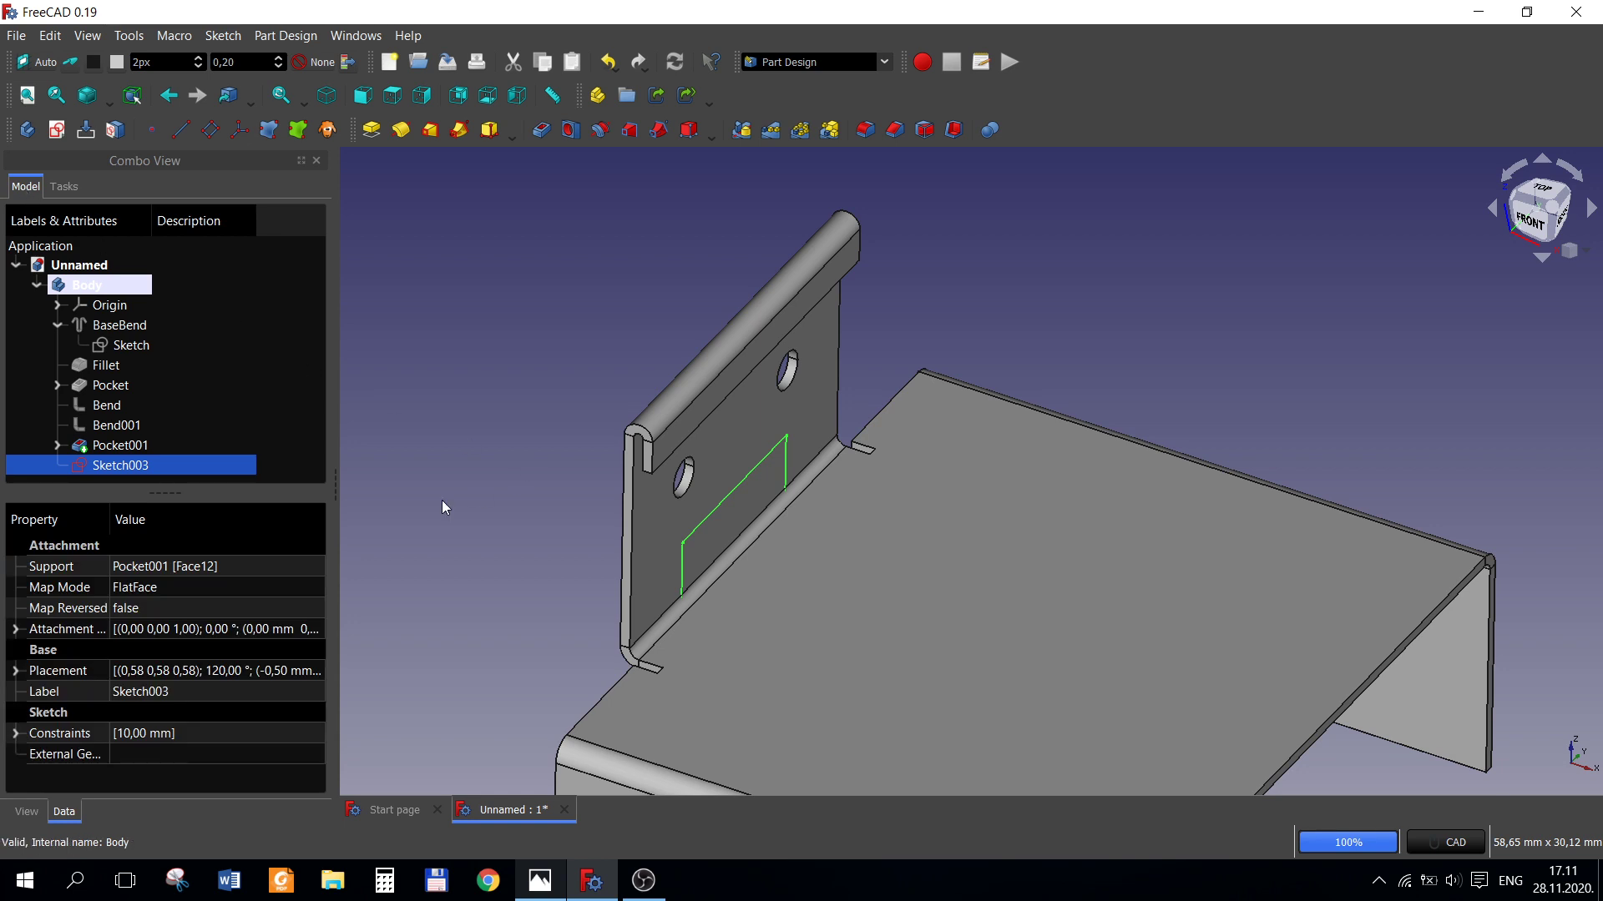
- Pocket the notch sketch with Two dimensions: 5 mm length and 4 mm second length
left_click(541, 129)
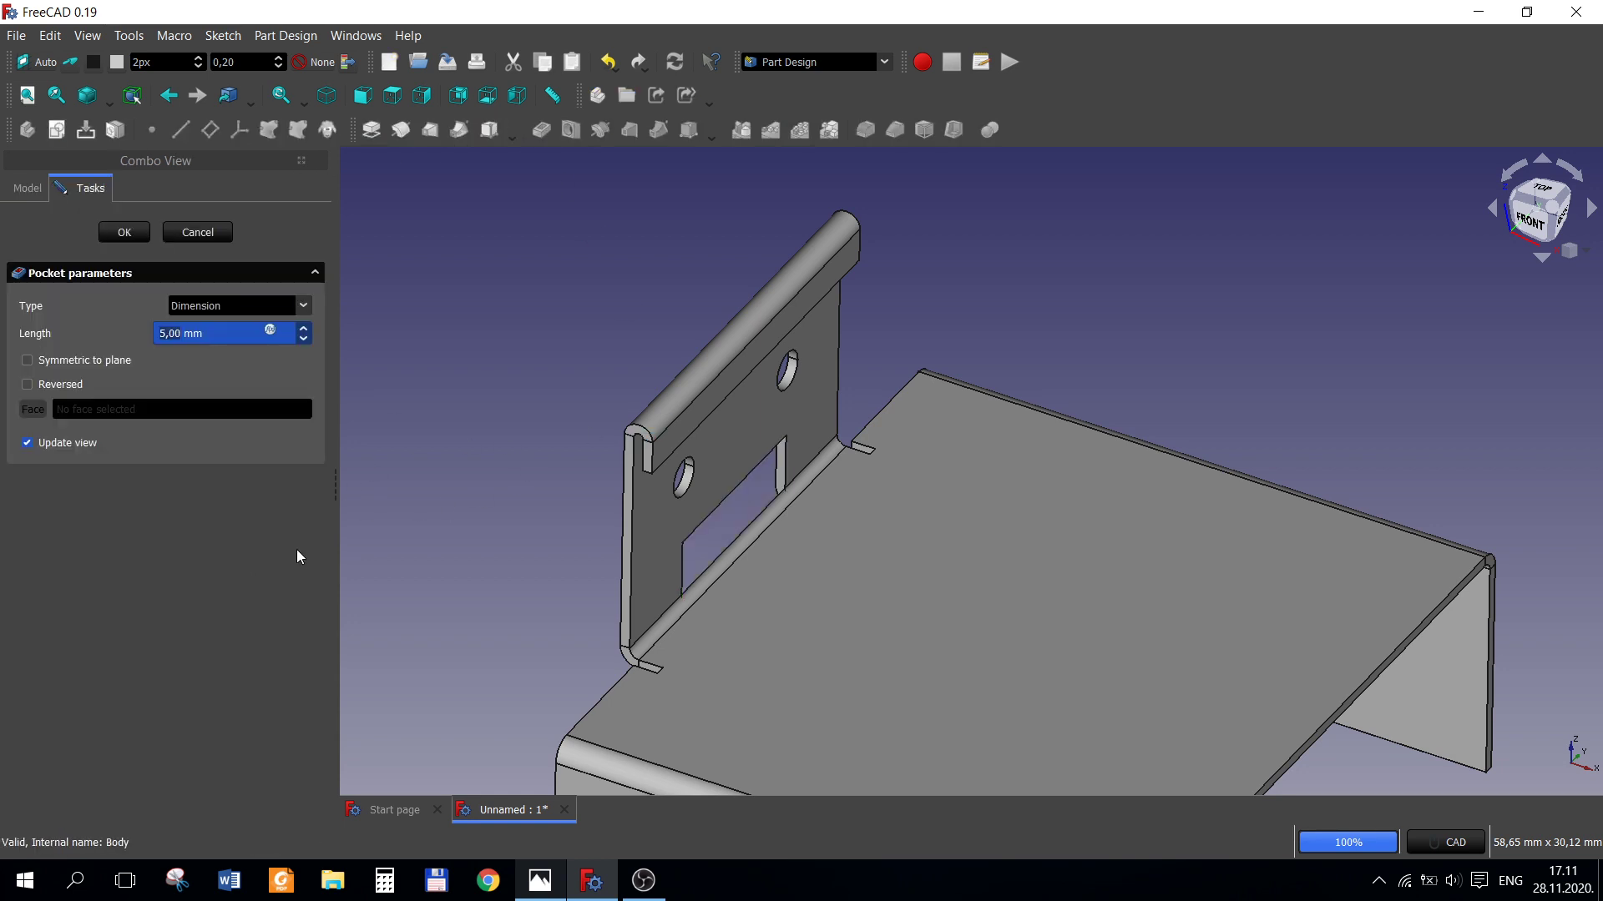
left_click(247, 305)
left_click(222, 380)
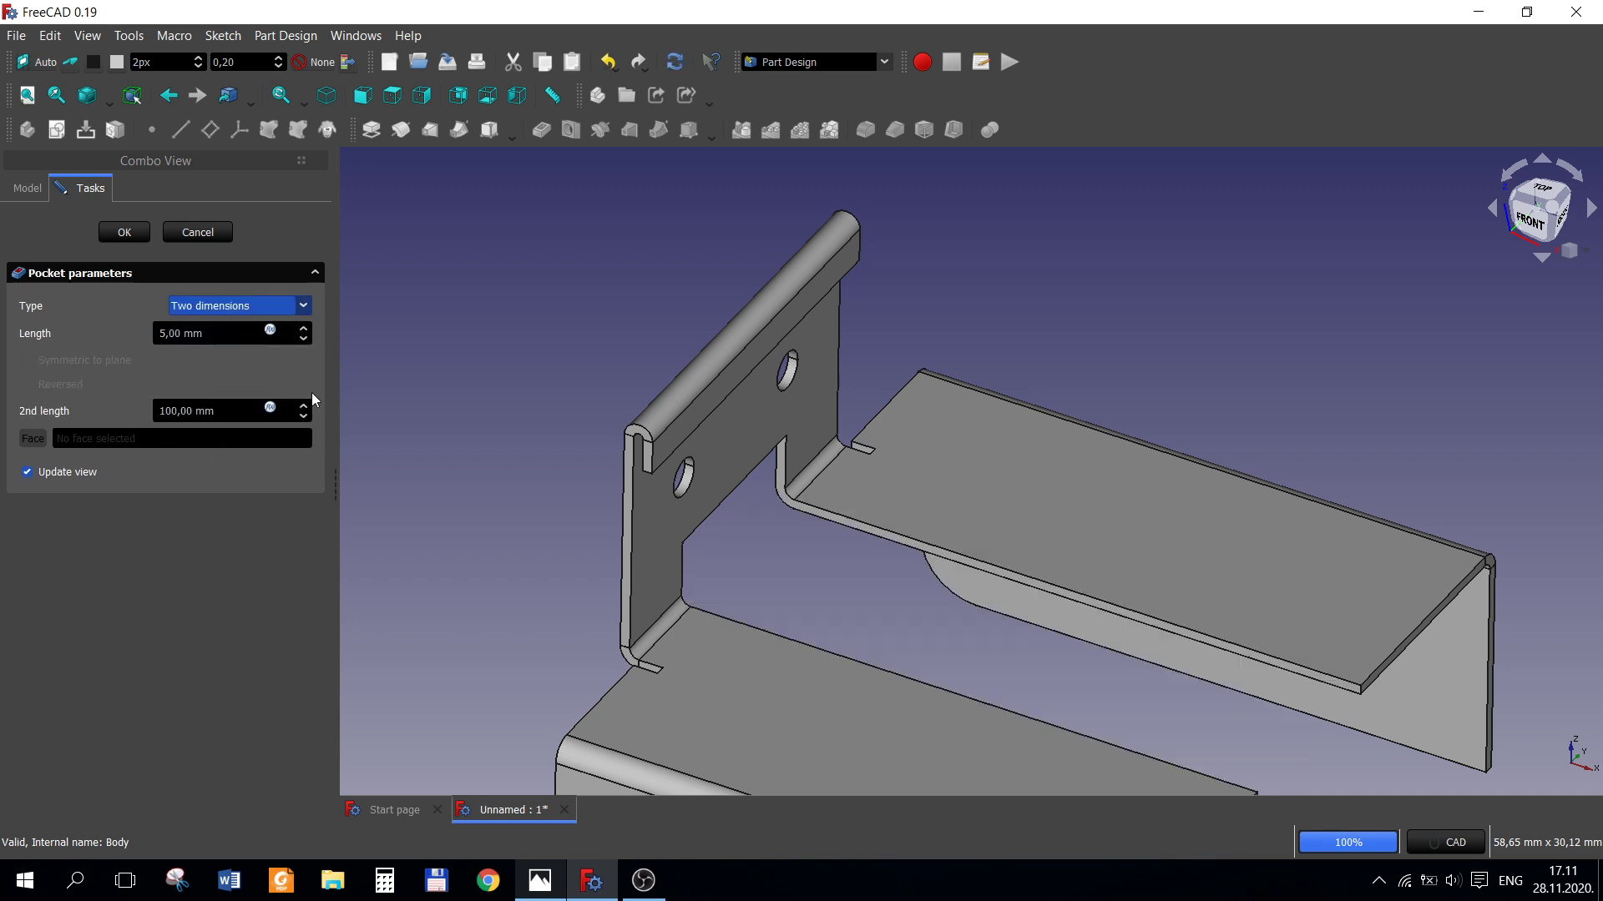
left_click(205, 411)
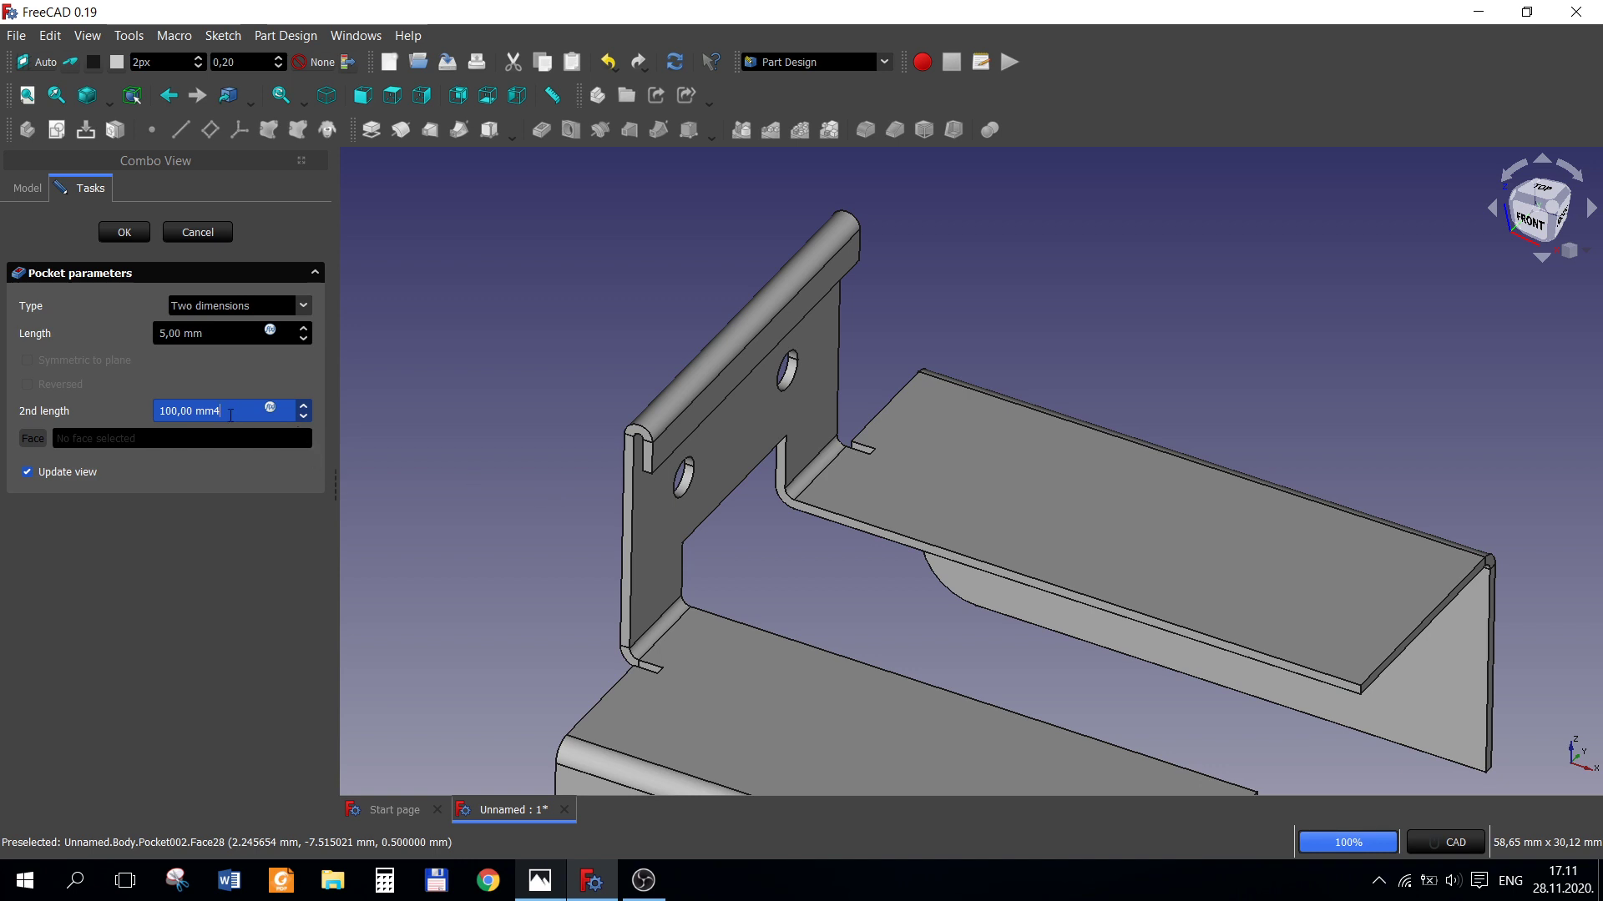
left_click_drag(231, 415, 130, 415)
type("4")
left_click(207, 335)
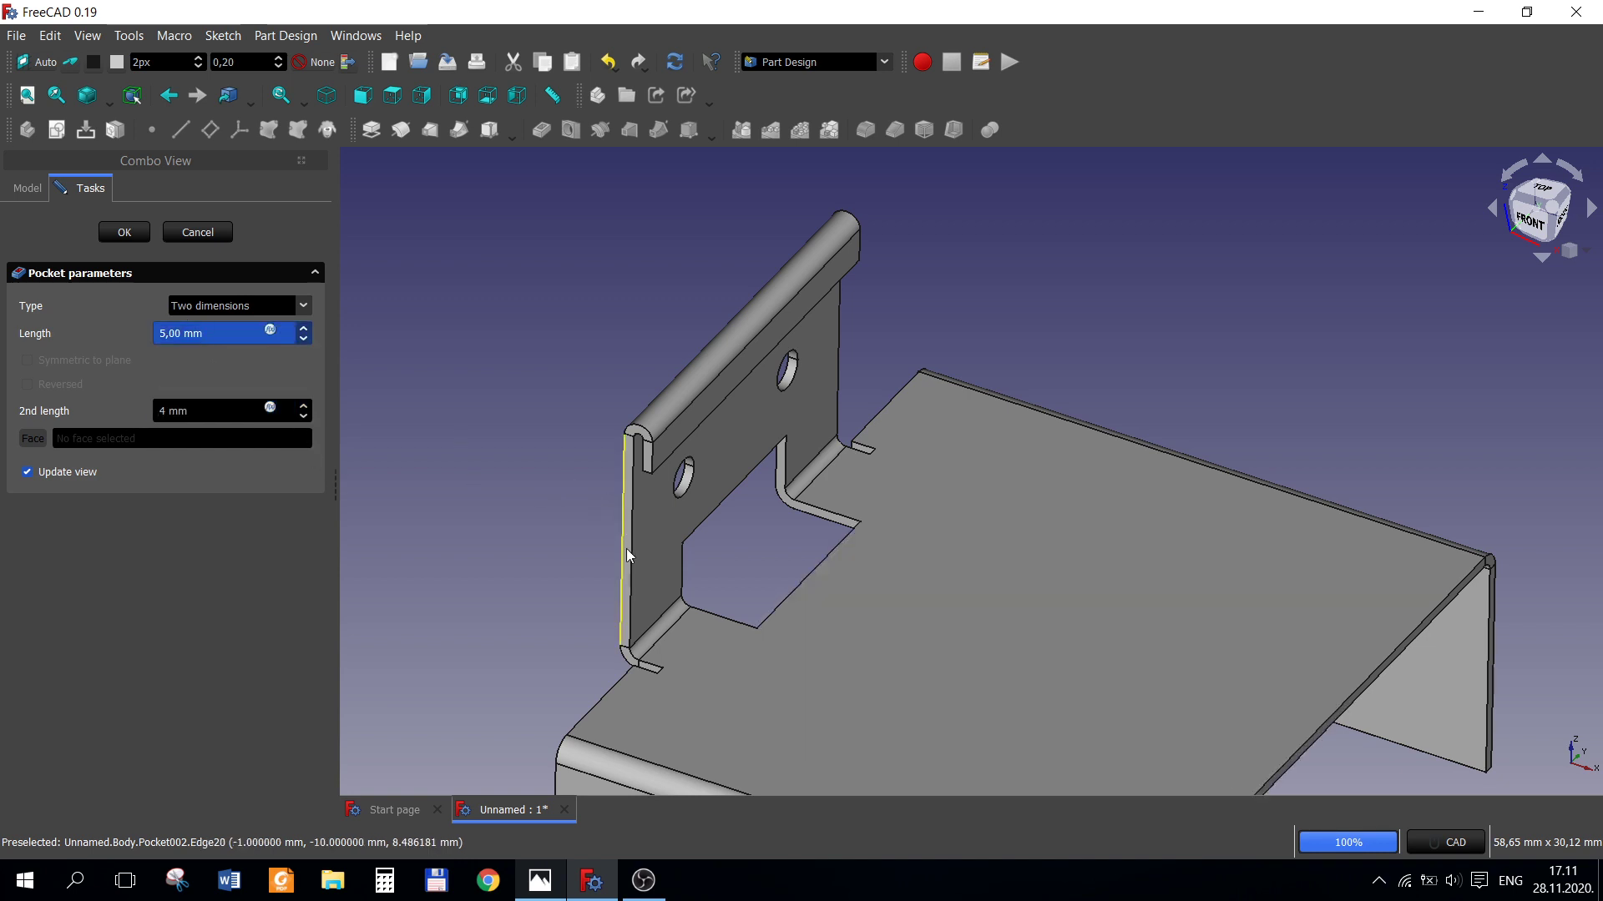
scroll(619, 576, "up", 2)
scroll(619, 576, "down", 3)
scroll(619, 576, "down", 2)
left_click(556, 516)
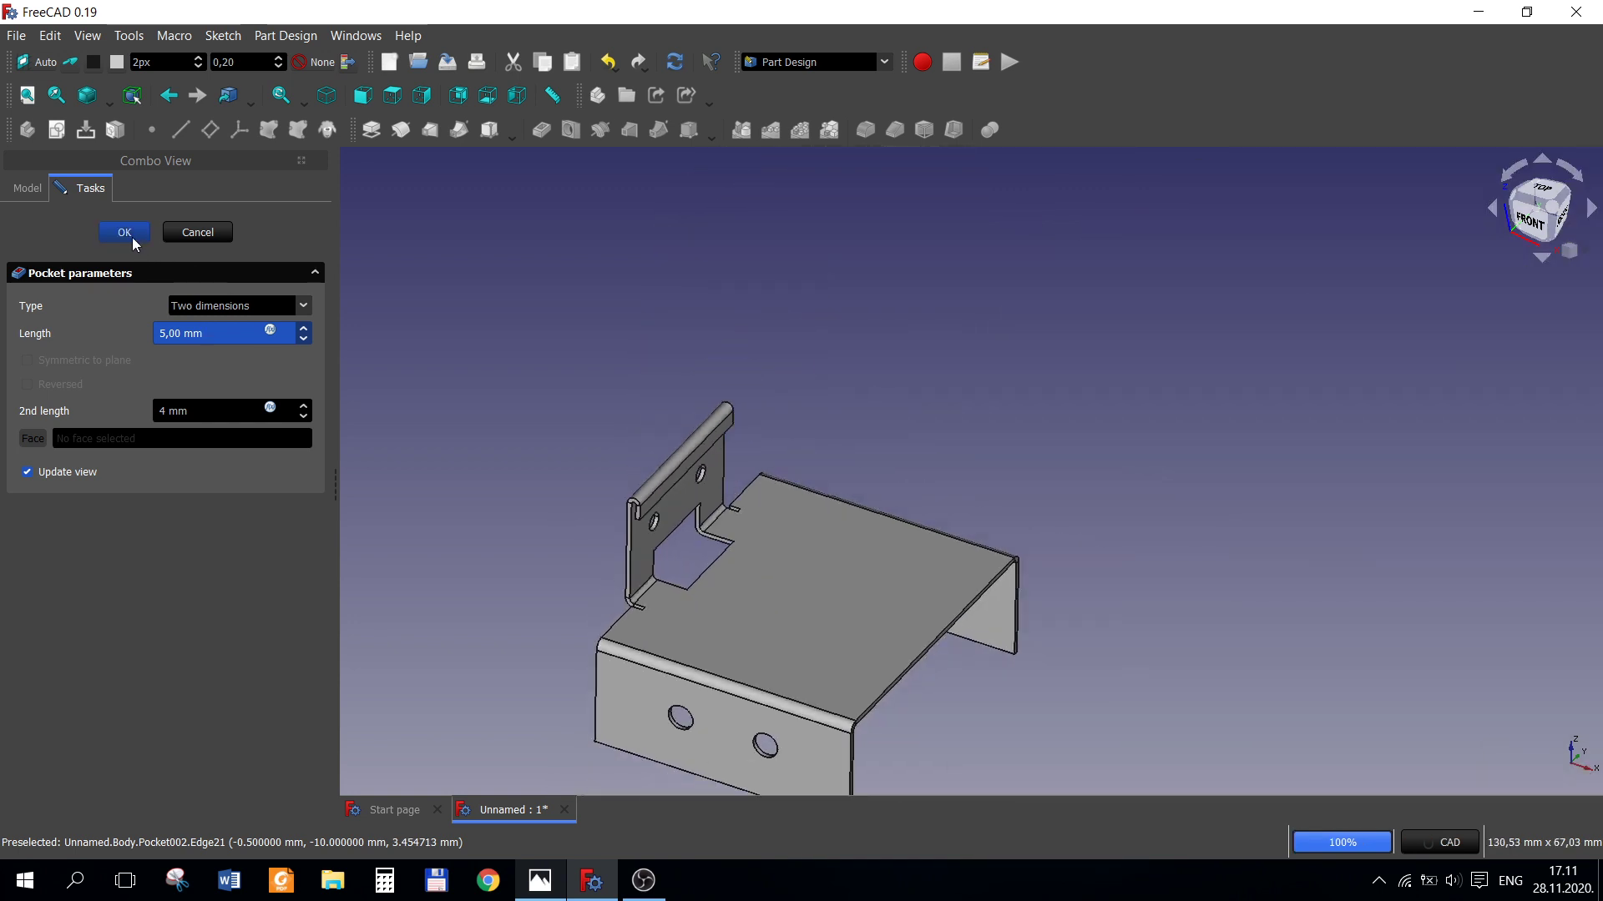
key("Return")
- Delete the Fillet feature from the body, confirming despite dependent features
scroll(865, 728, "down", 2)
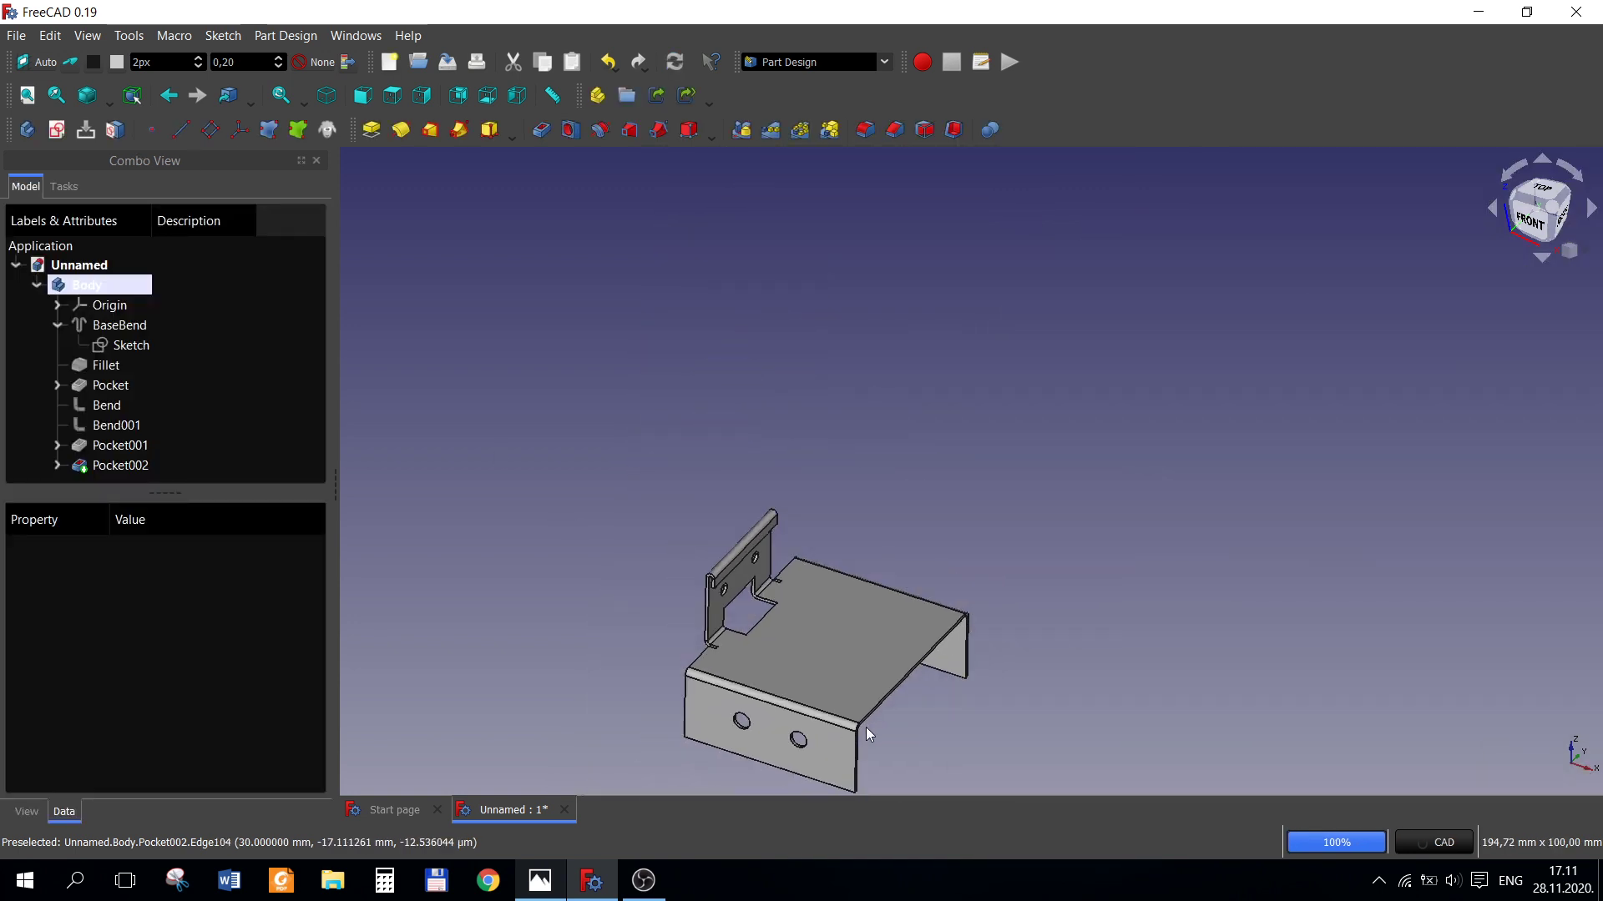
scroll(865, 728, "down", 1)
middle_click_drag(865, 728, 841, 557)
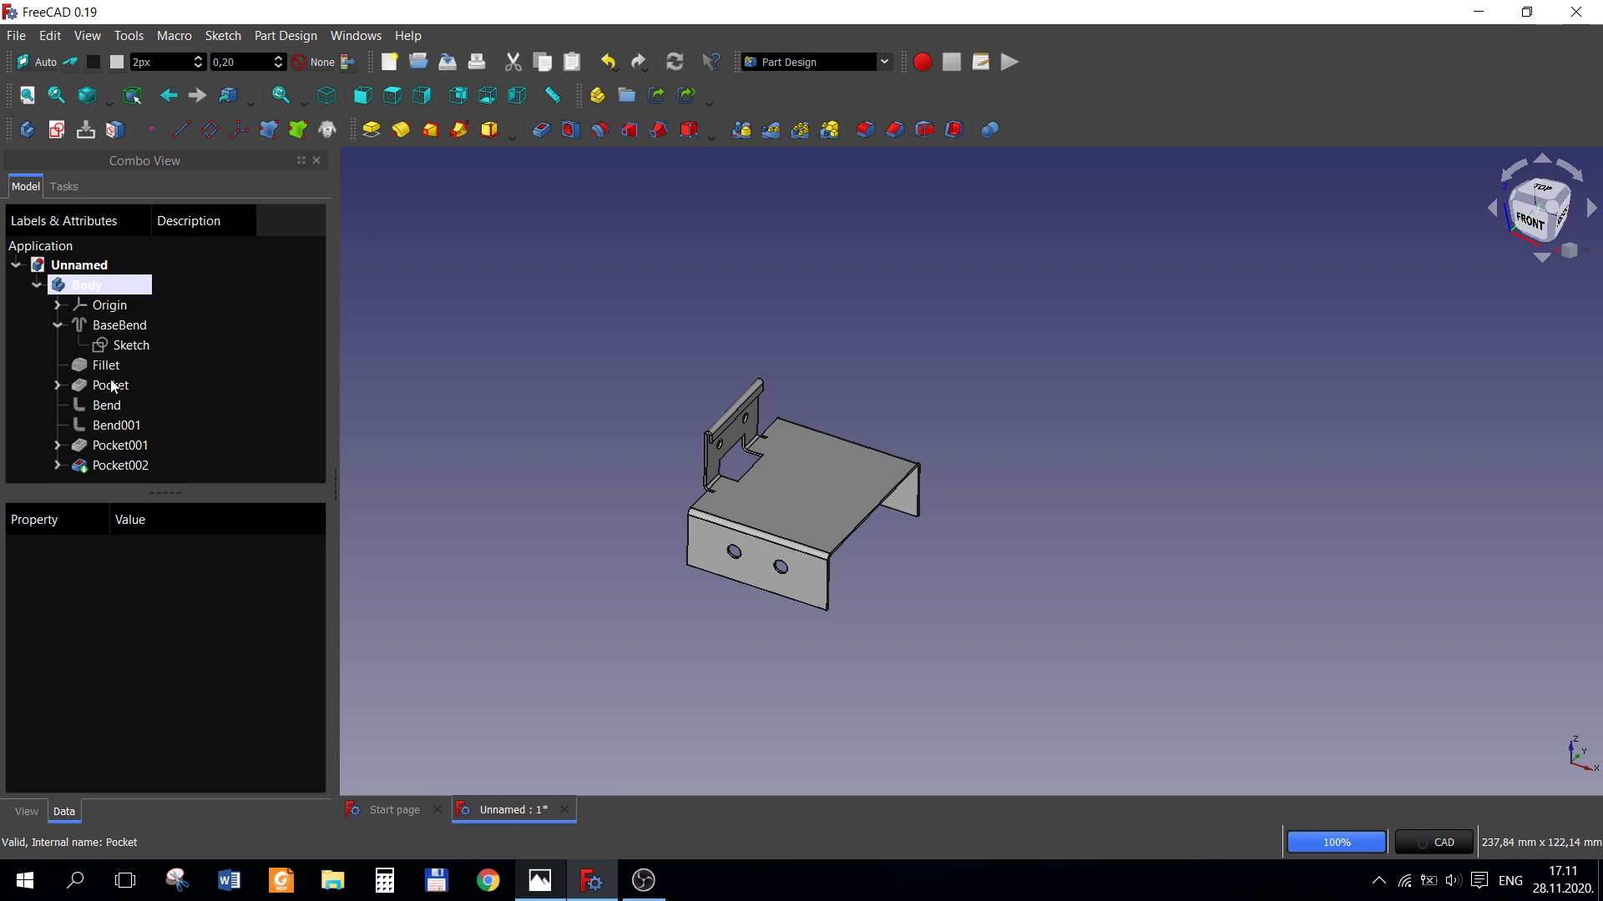
scroll(704, 510, "up", 3)
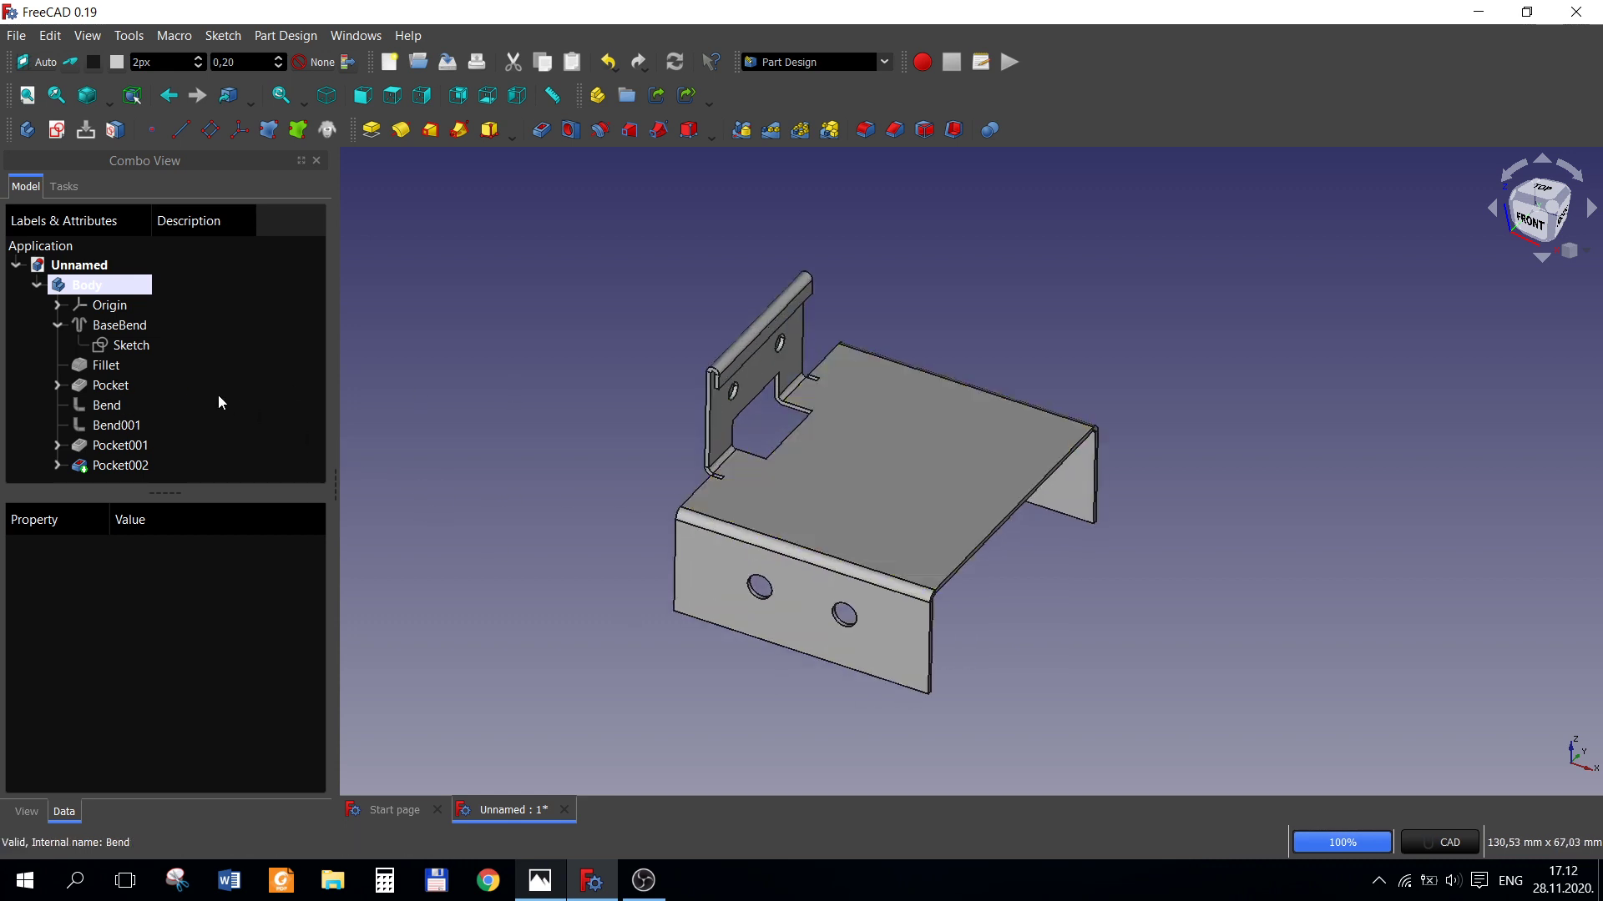
left_click(111, 372)
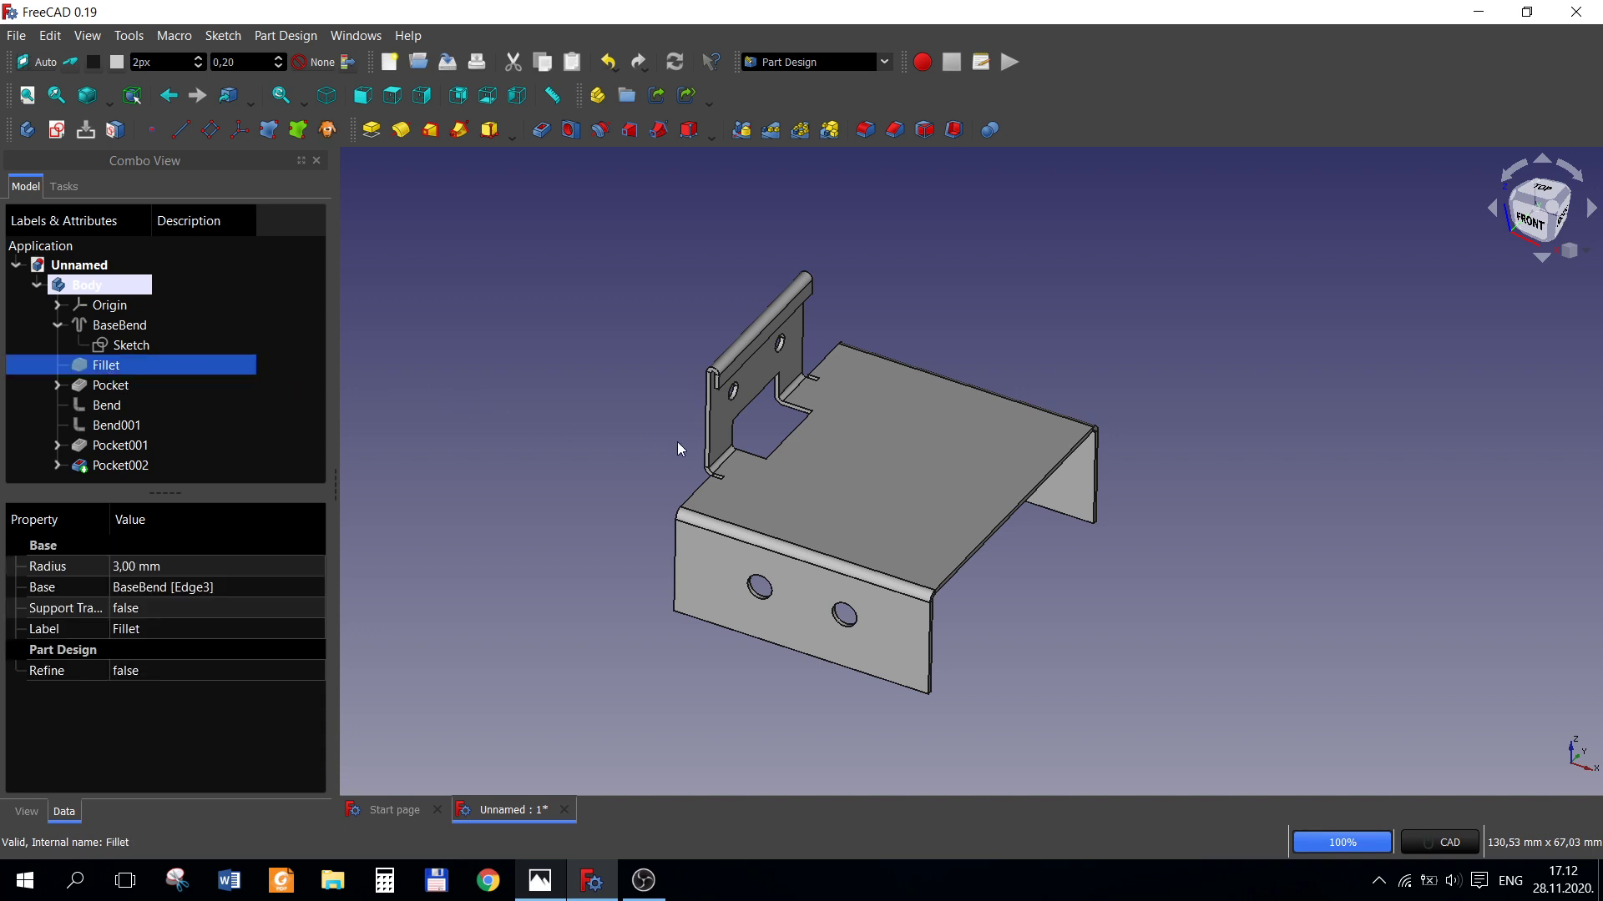
key("Delete")
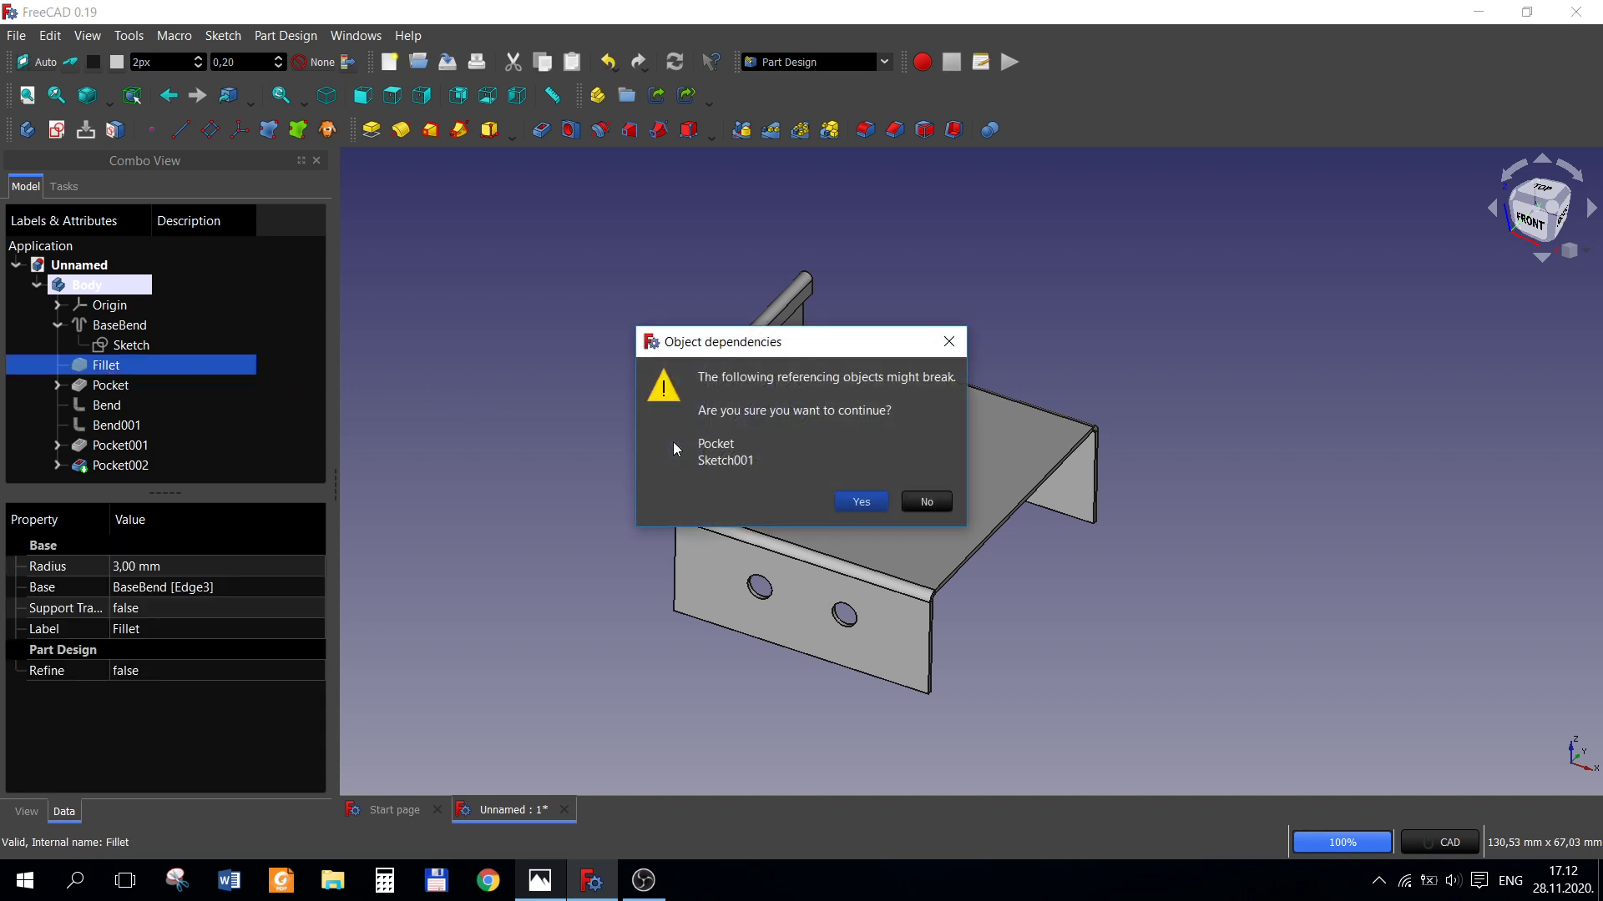
left_click(872, 511)
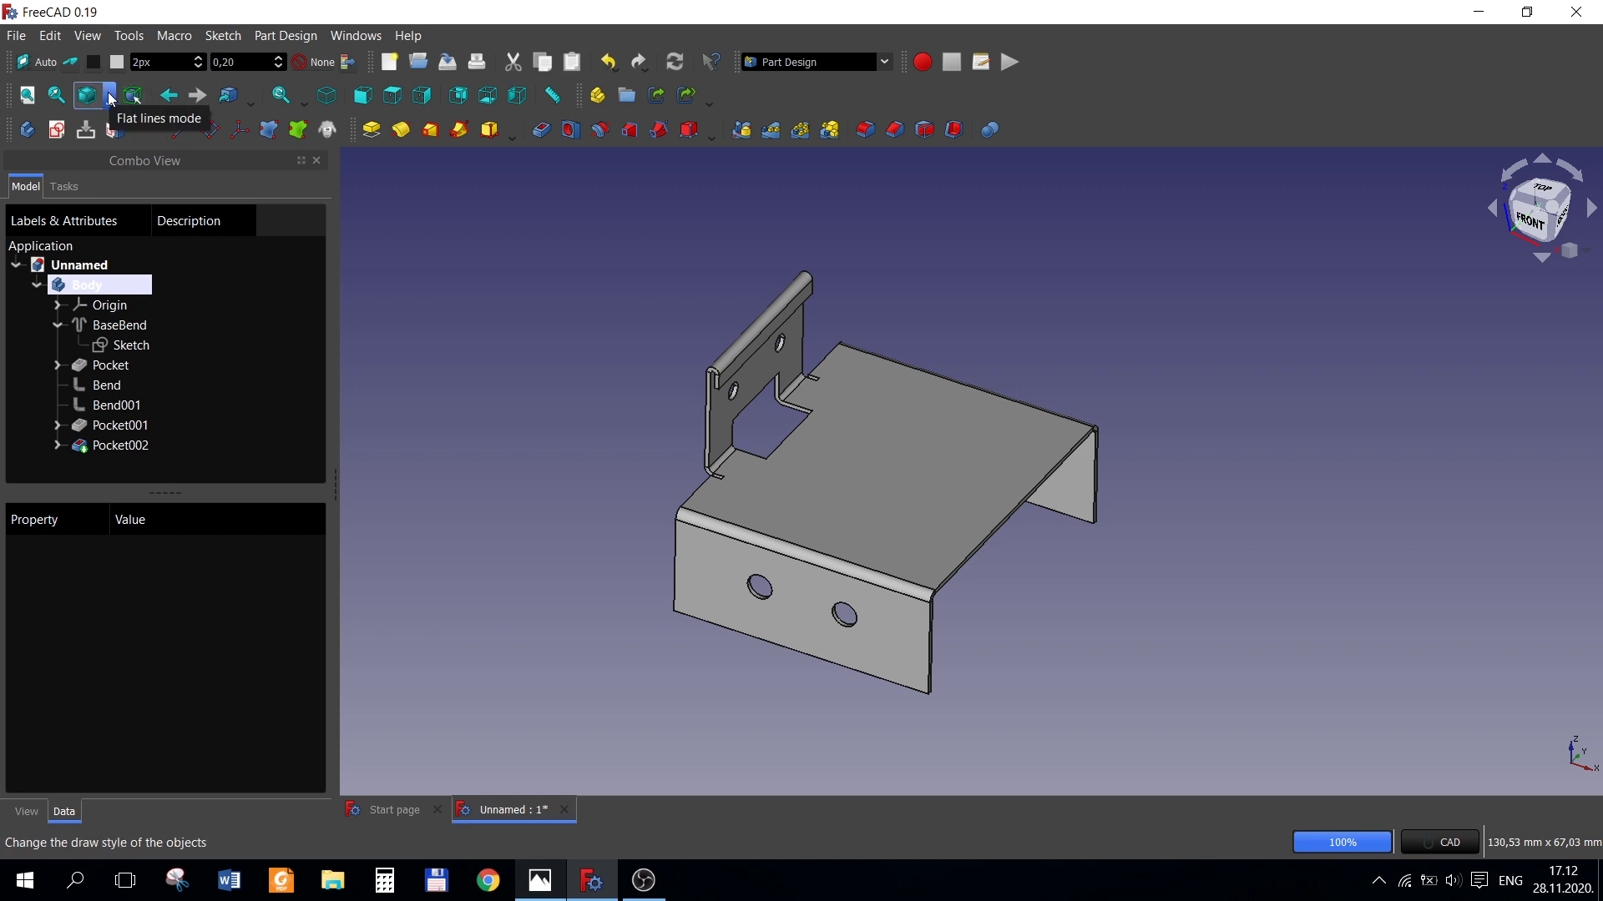
- Make Sheet Metal V0.2.43 the active workbench
left_click(111, 99)
left_click(111, 99)
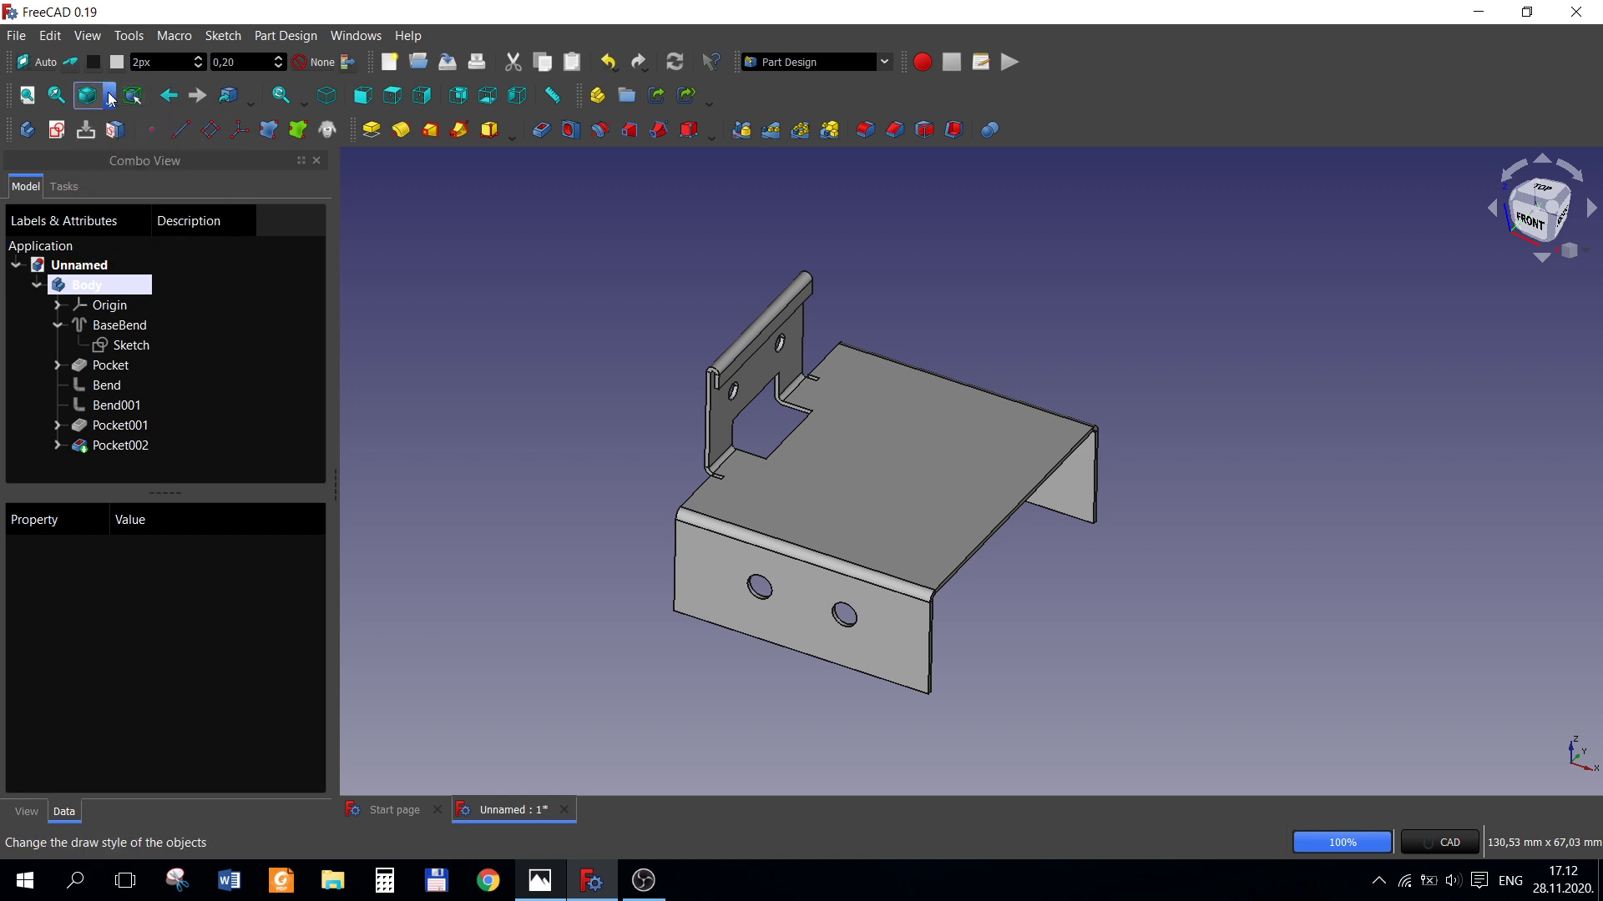
left_click(885, 62)
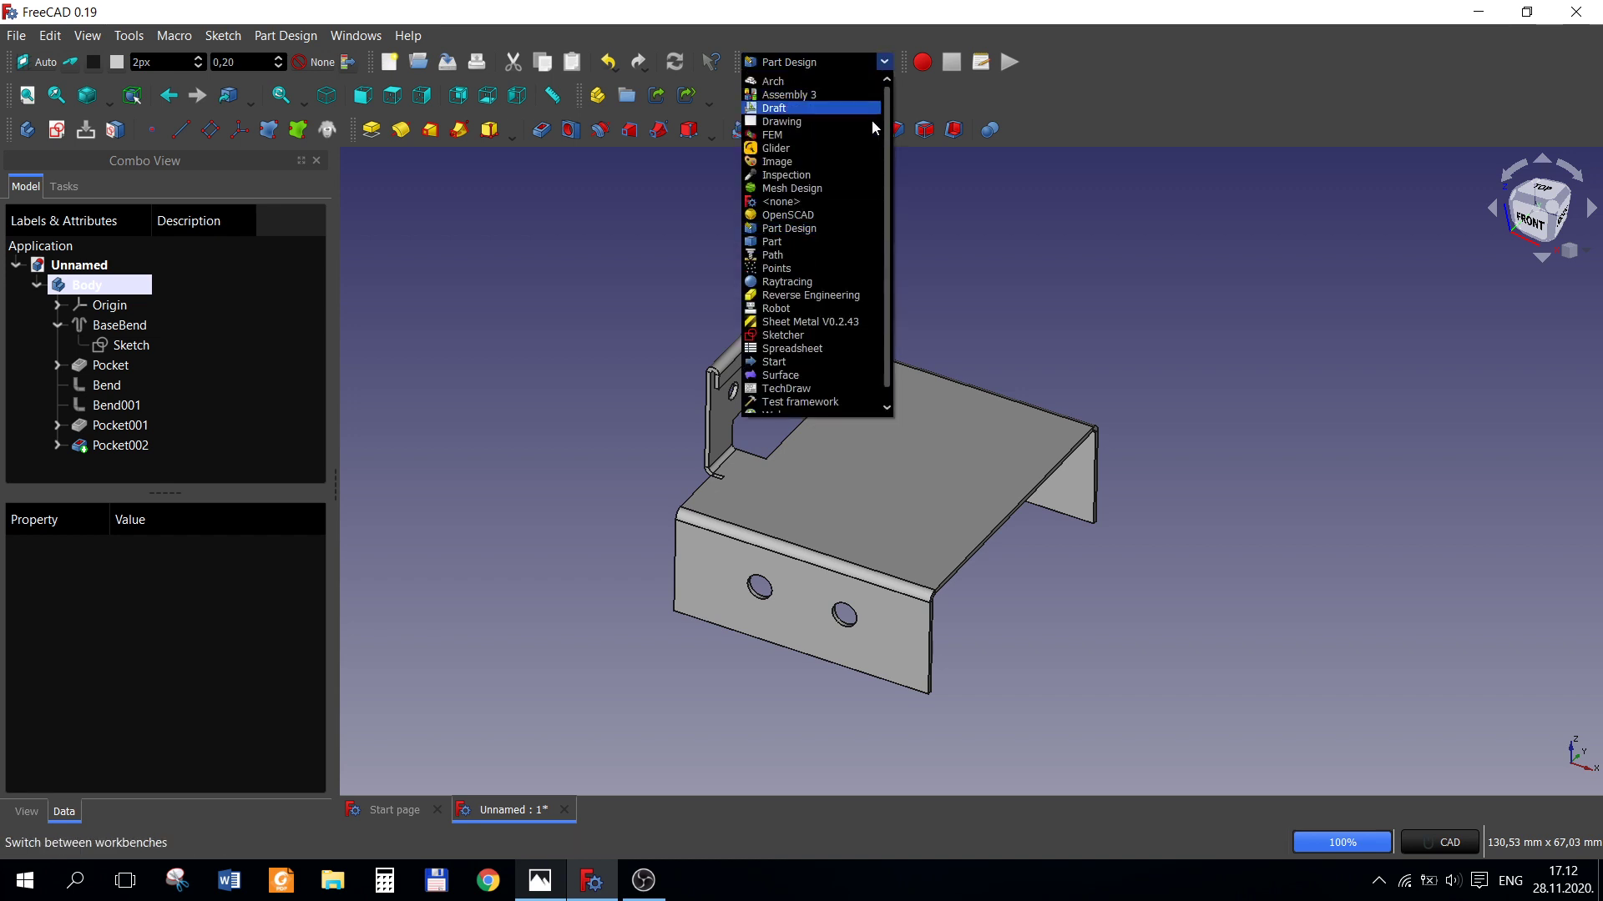
left_click(803, 320)
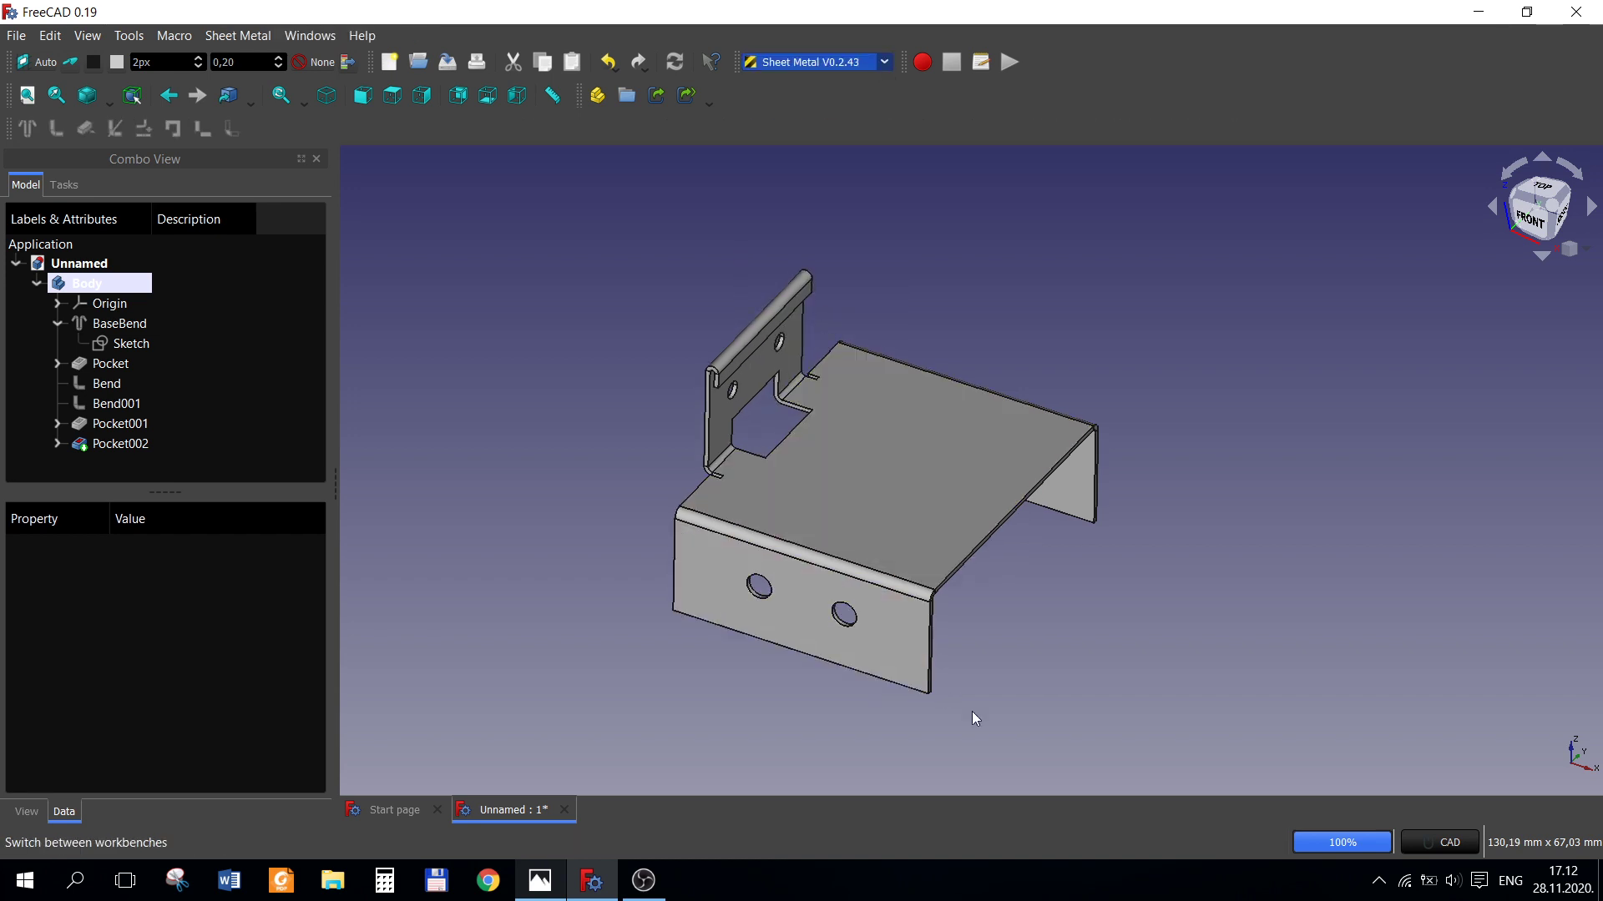
scroll(969, 708, "down", 2)
scroll(822, 609, "up", 3)
scroll(963, 749, "up", 3)
scroll(984, 684, "up", 3)
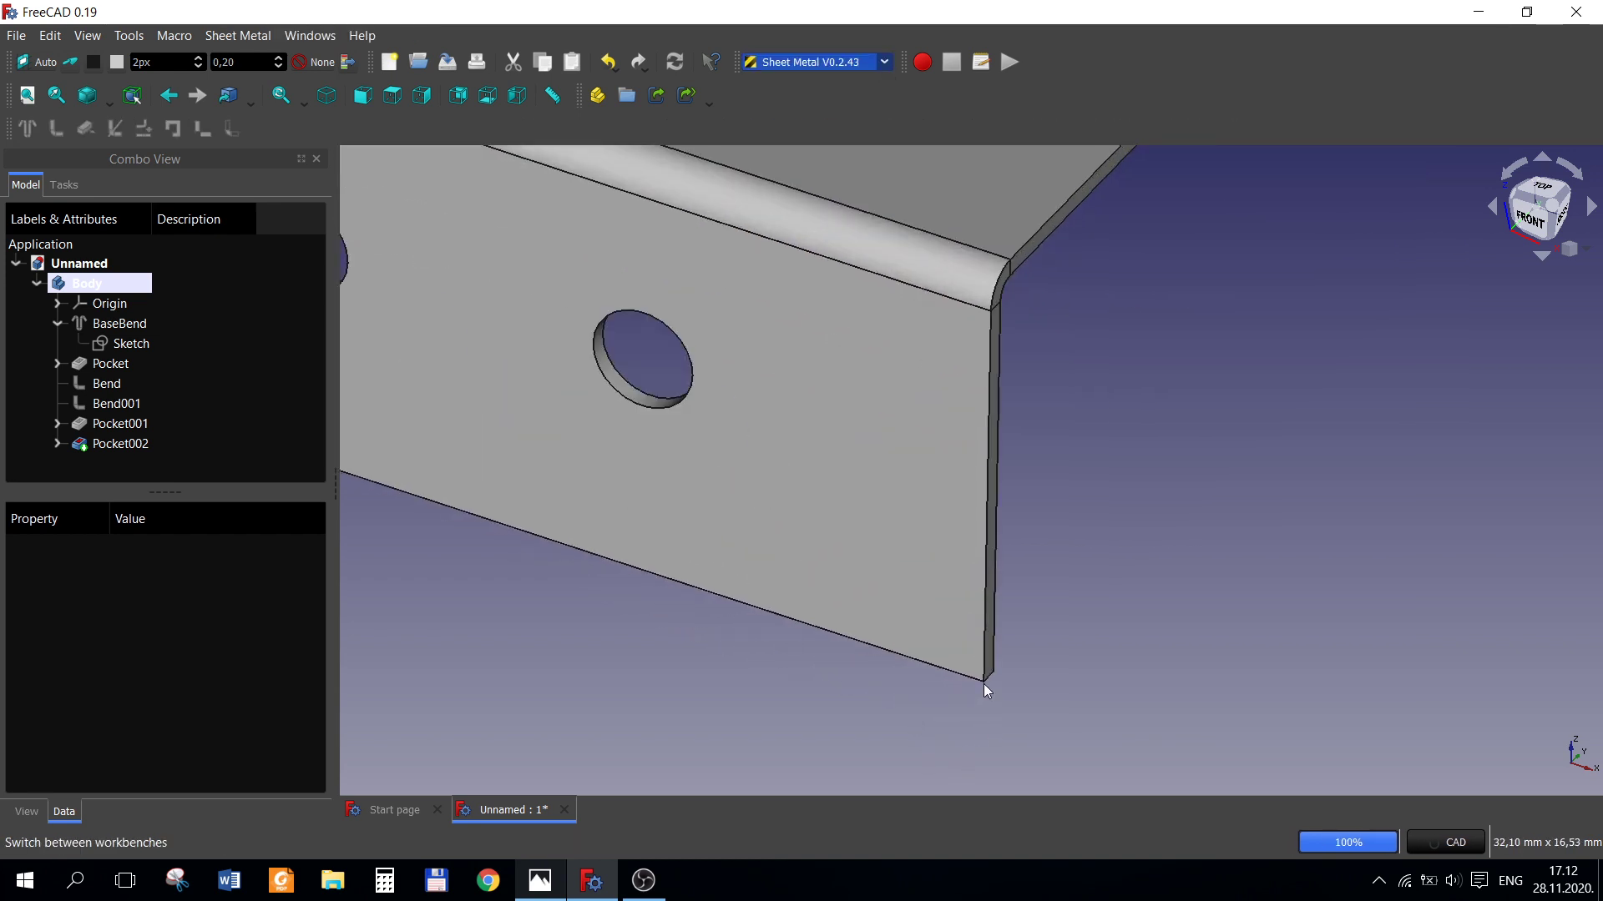
left_click(858, 569)
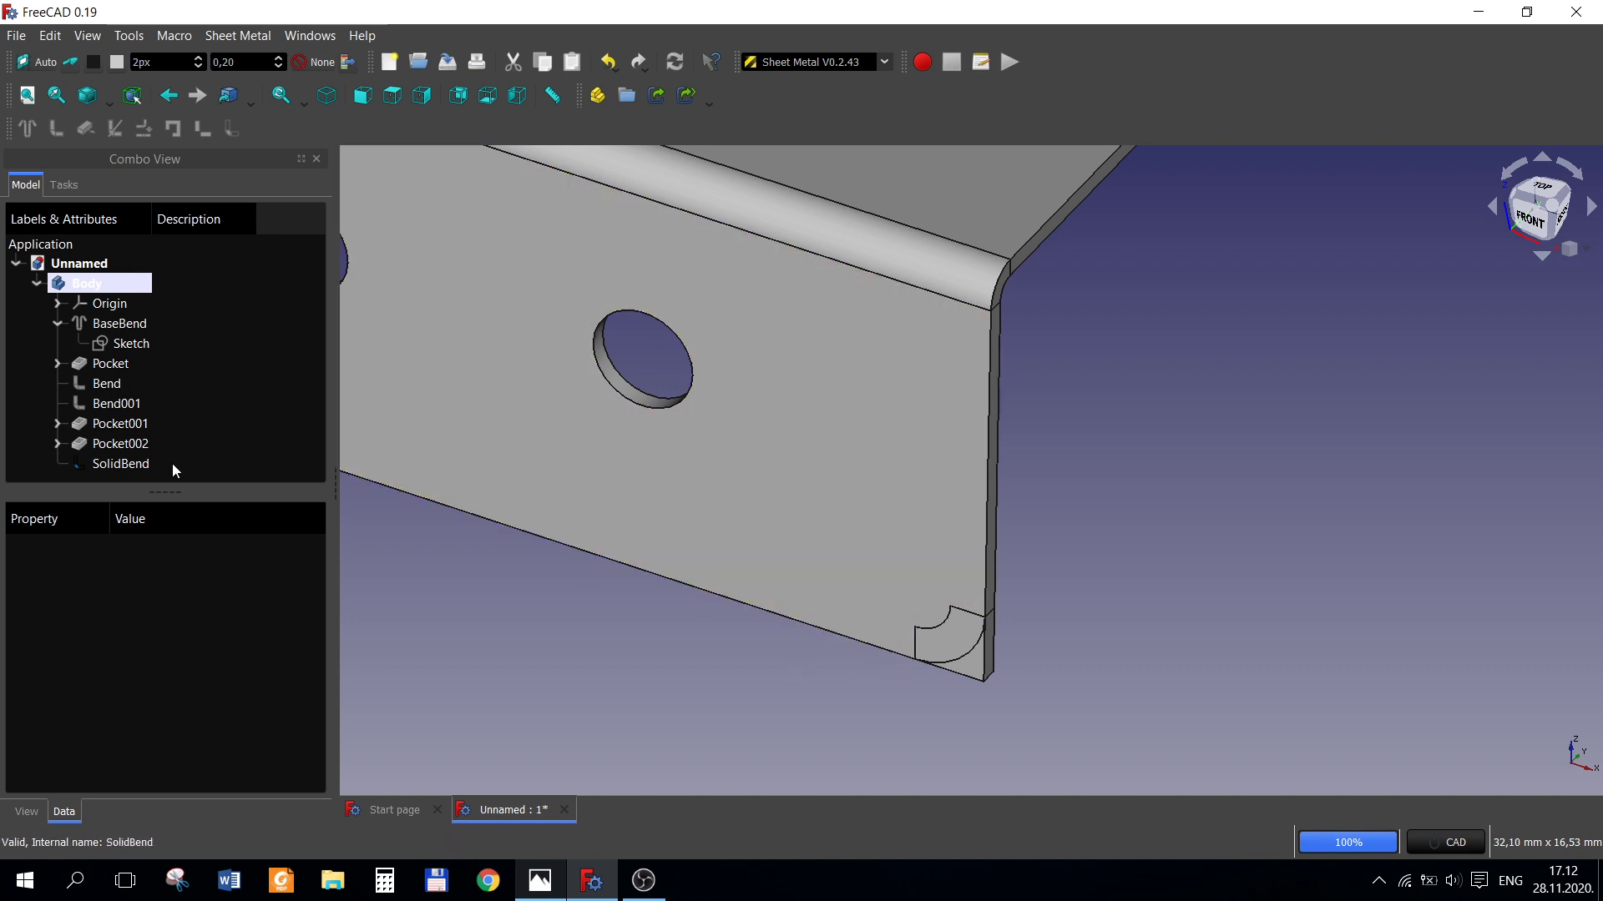
left_click(134, 466)
key("Delete")
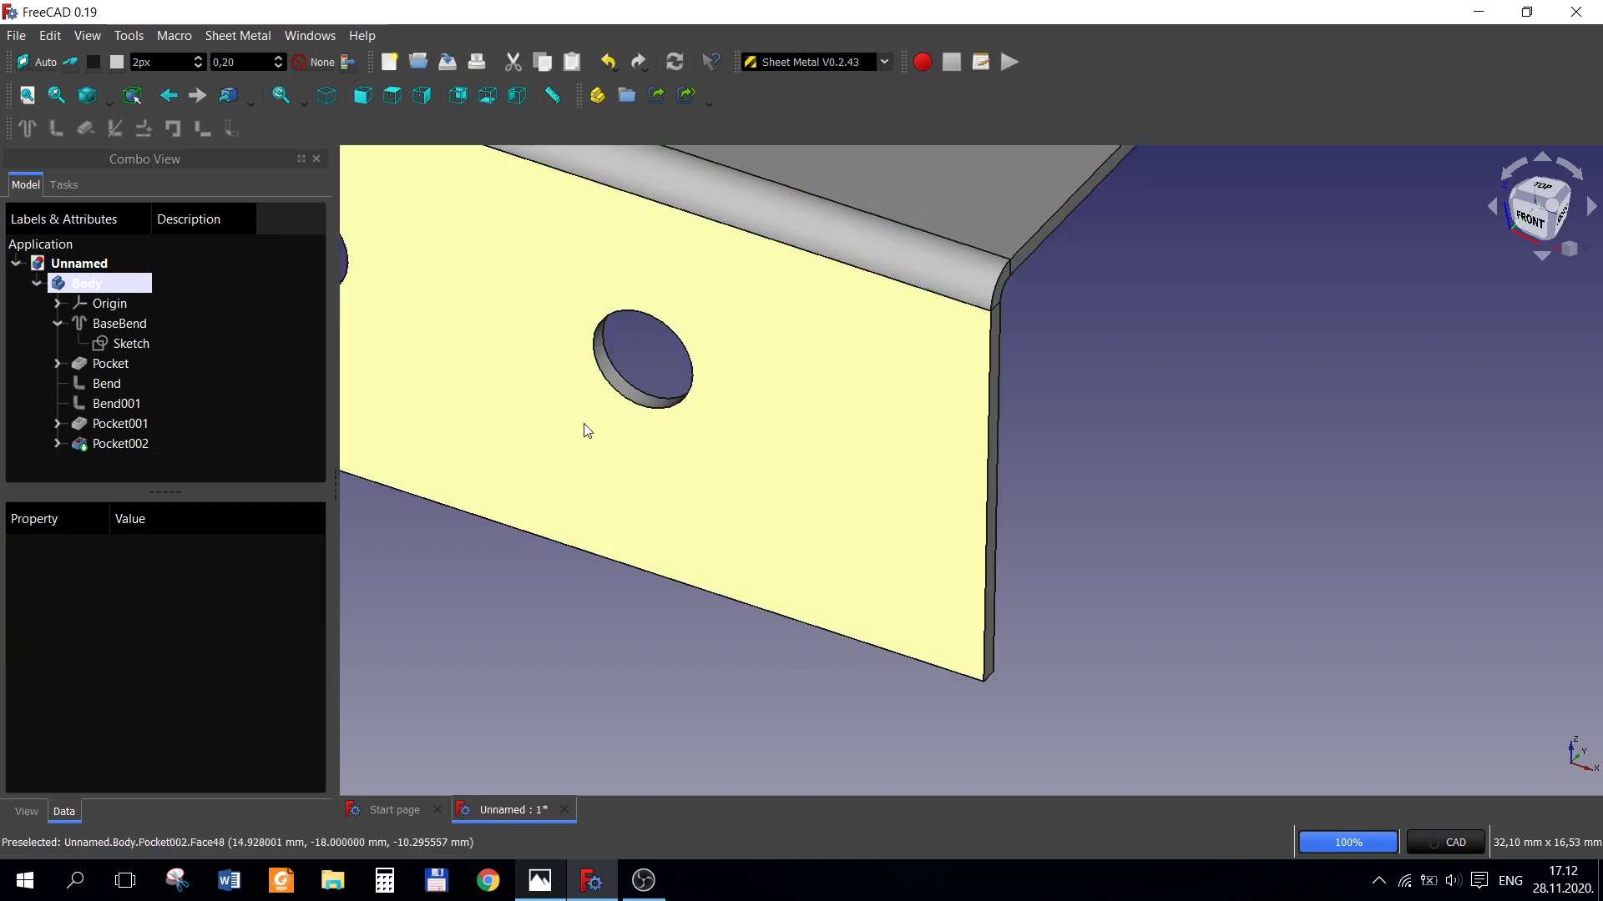
scroll(558, 606, "down", 3)
scroll(454, 416, "down", 3)
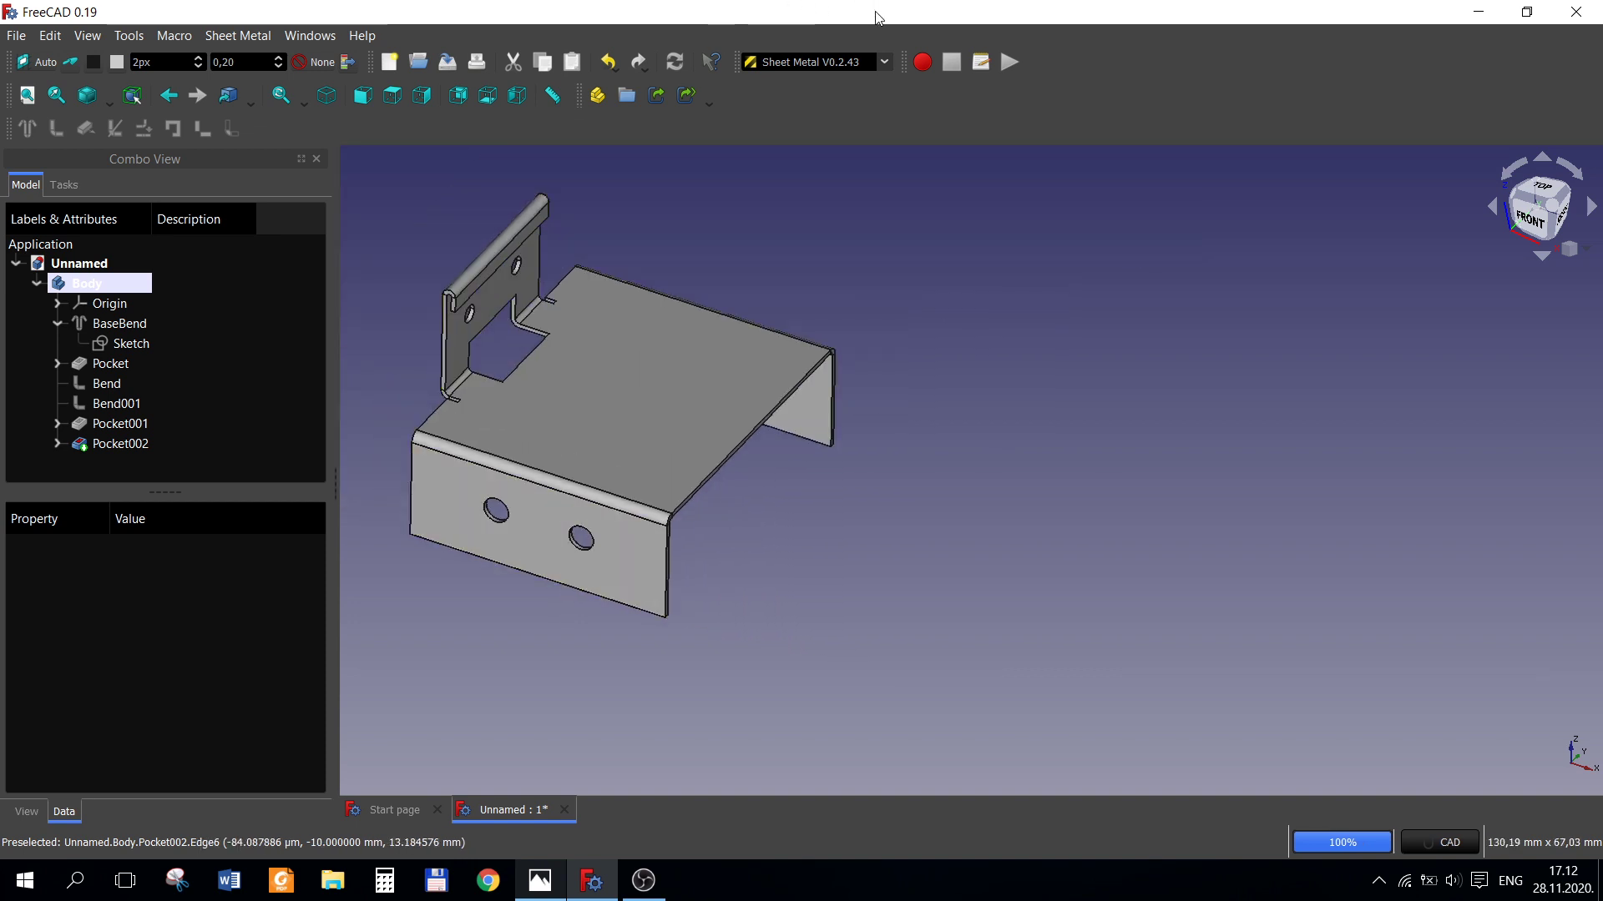
- Shift the bracket to the right of the view and reactivate Part Design
middle_click_drag(604, 294, 901, 332)
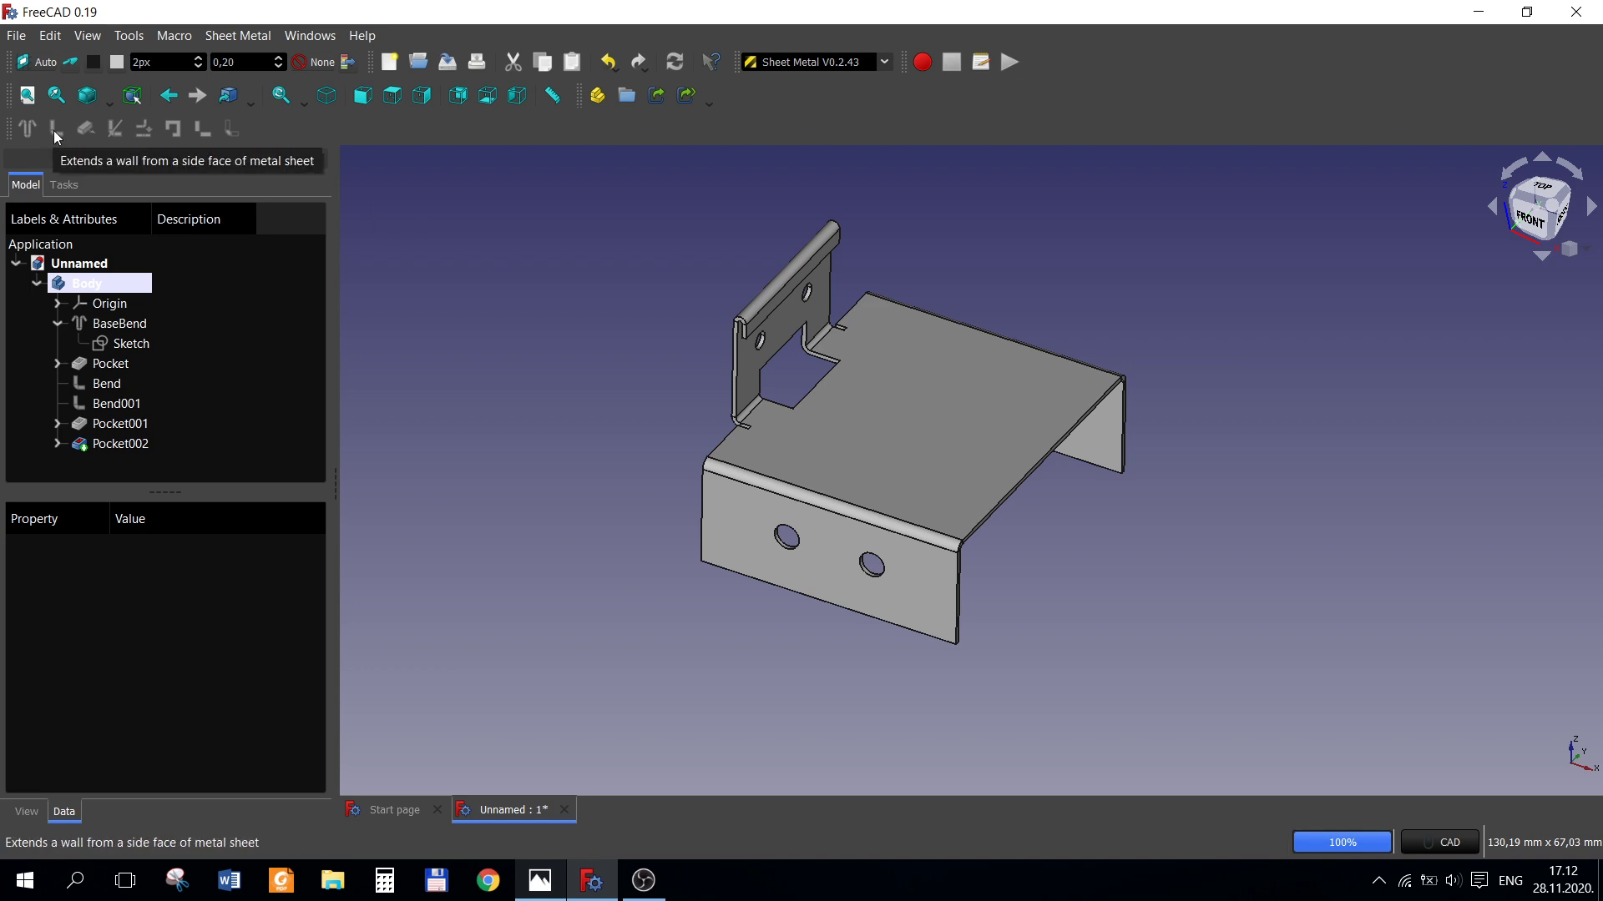
left_click(884, 62)
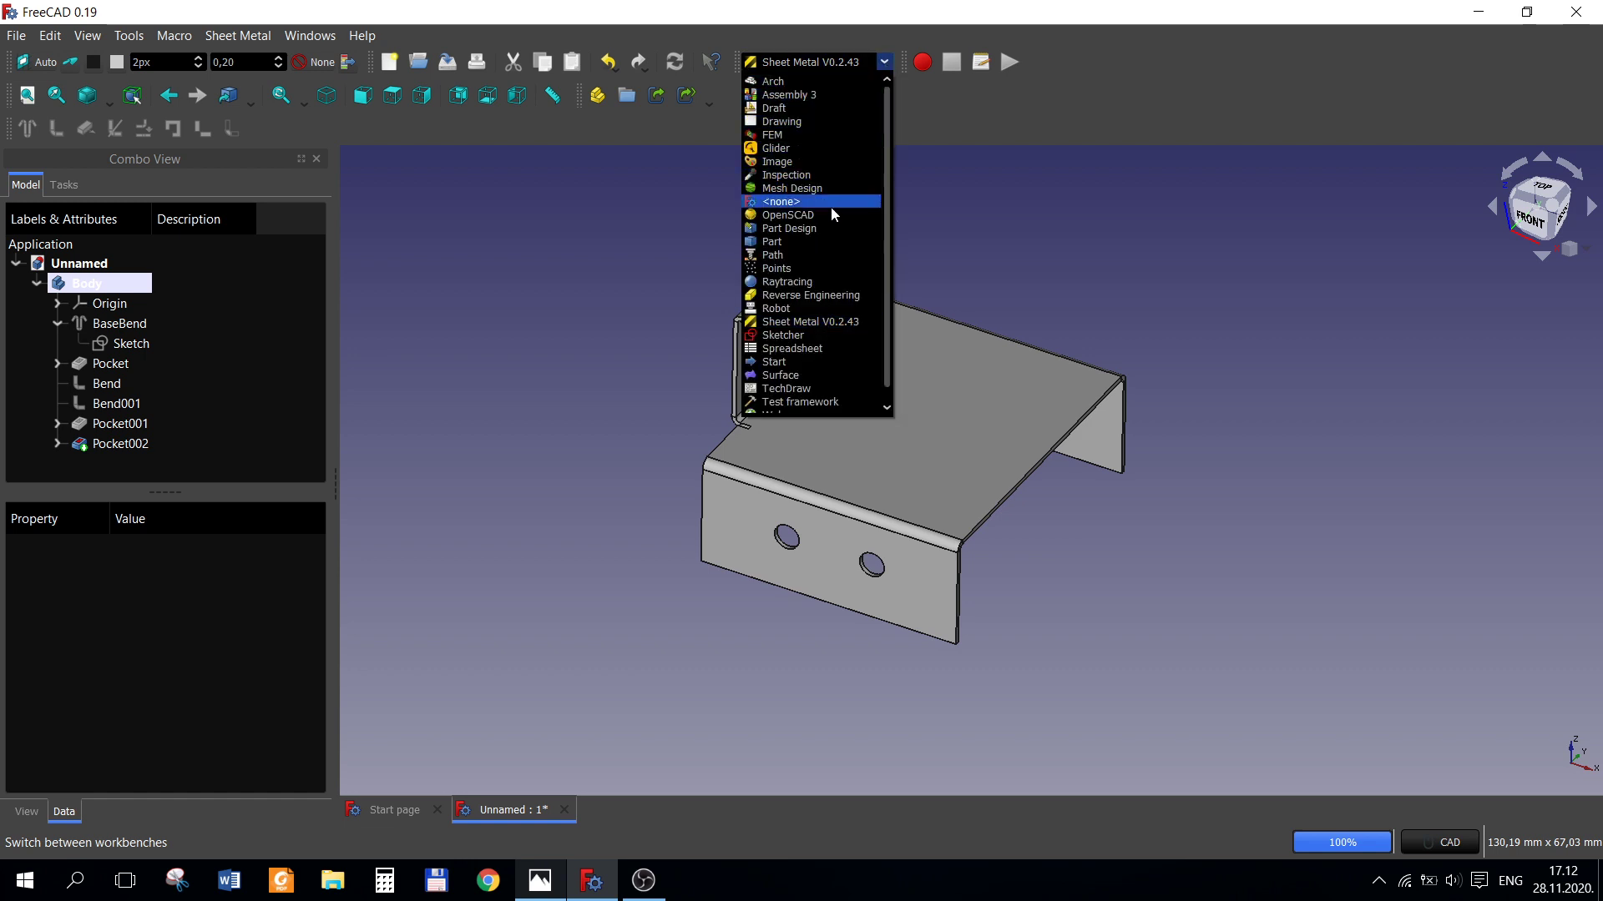
left_click(801, 228)
scroll(788, 608, "down", 3)
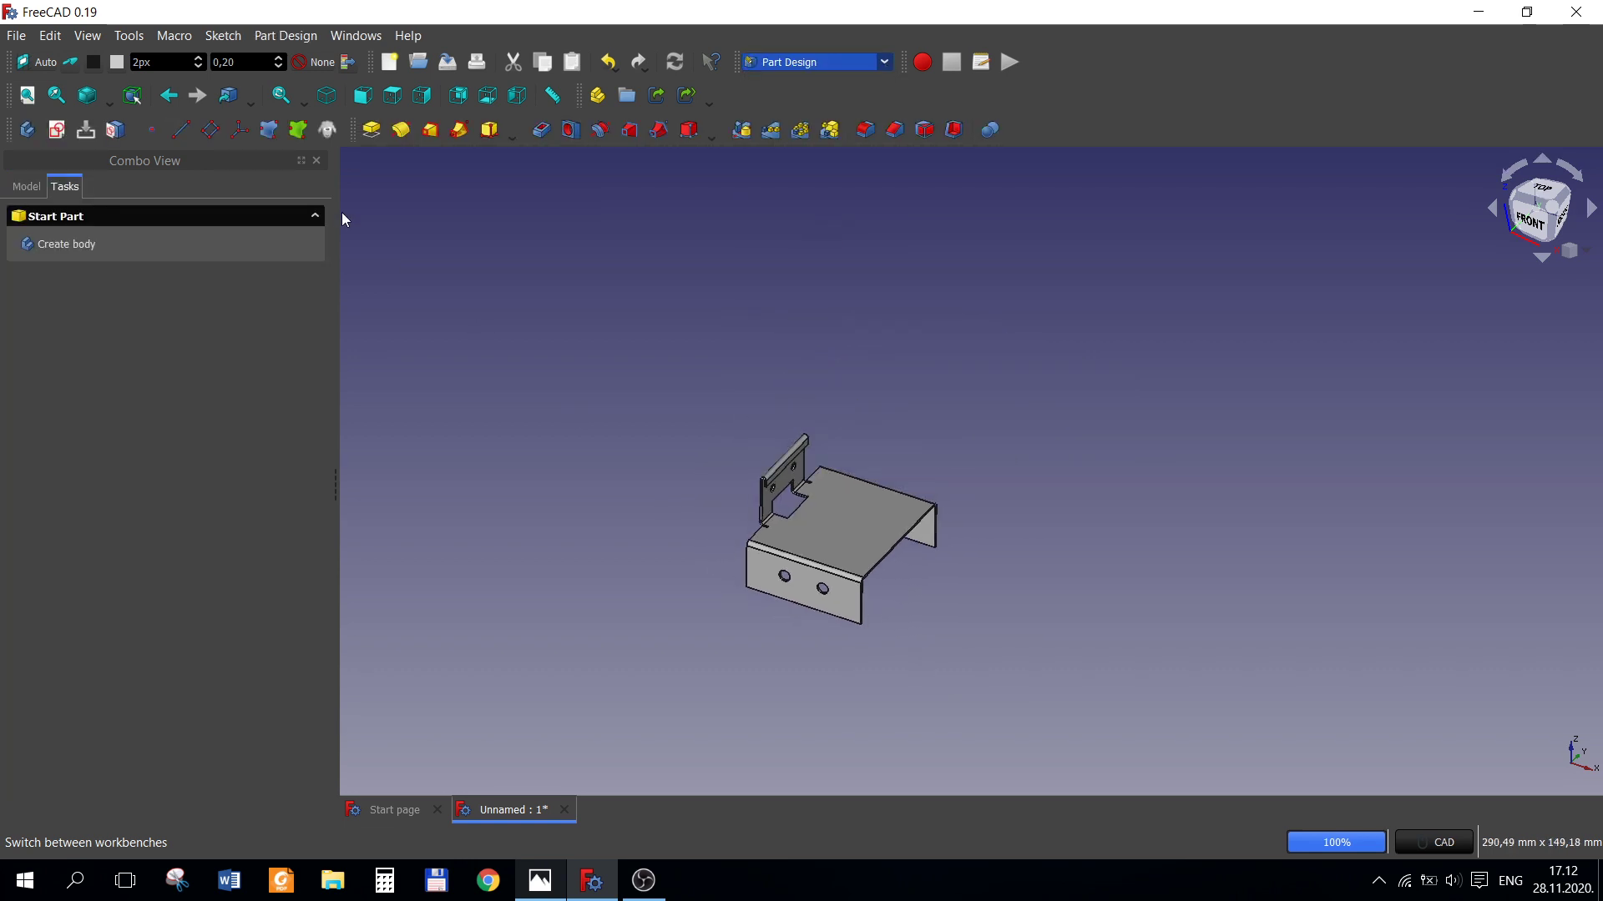
left_click(110, 96)
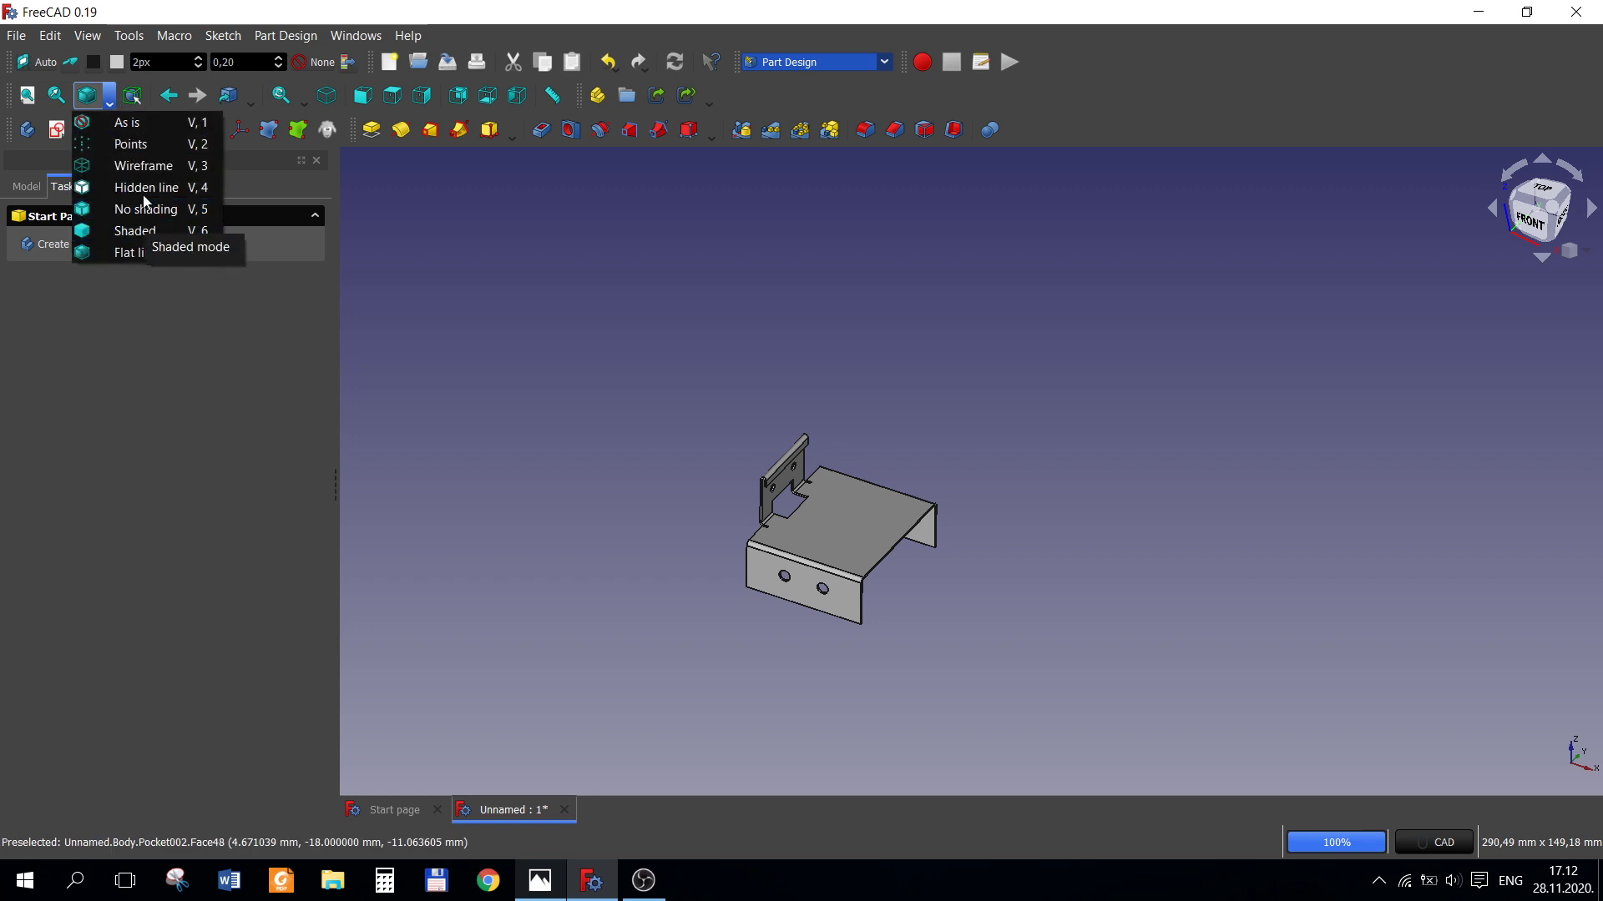
- Switch the model to wireframe display and zoom around the plate's edges
left_click(142, 166)
scroll(734, 626, "down", 2)
scroll(756, 586, "up", 5)
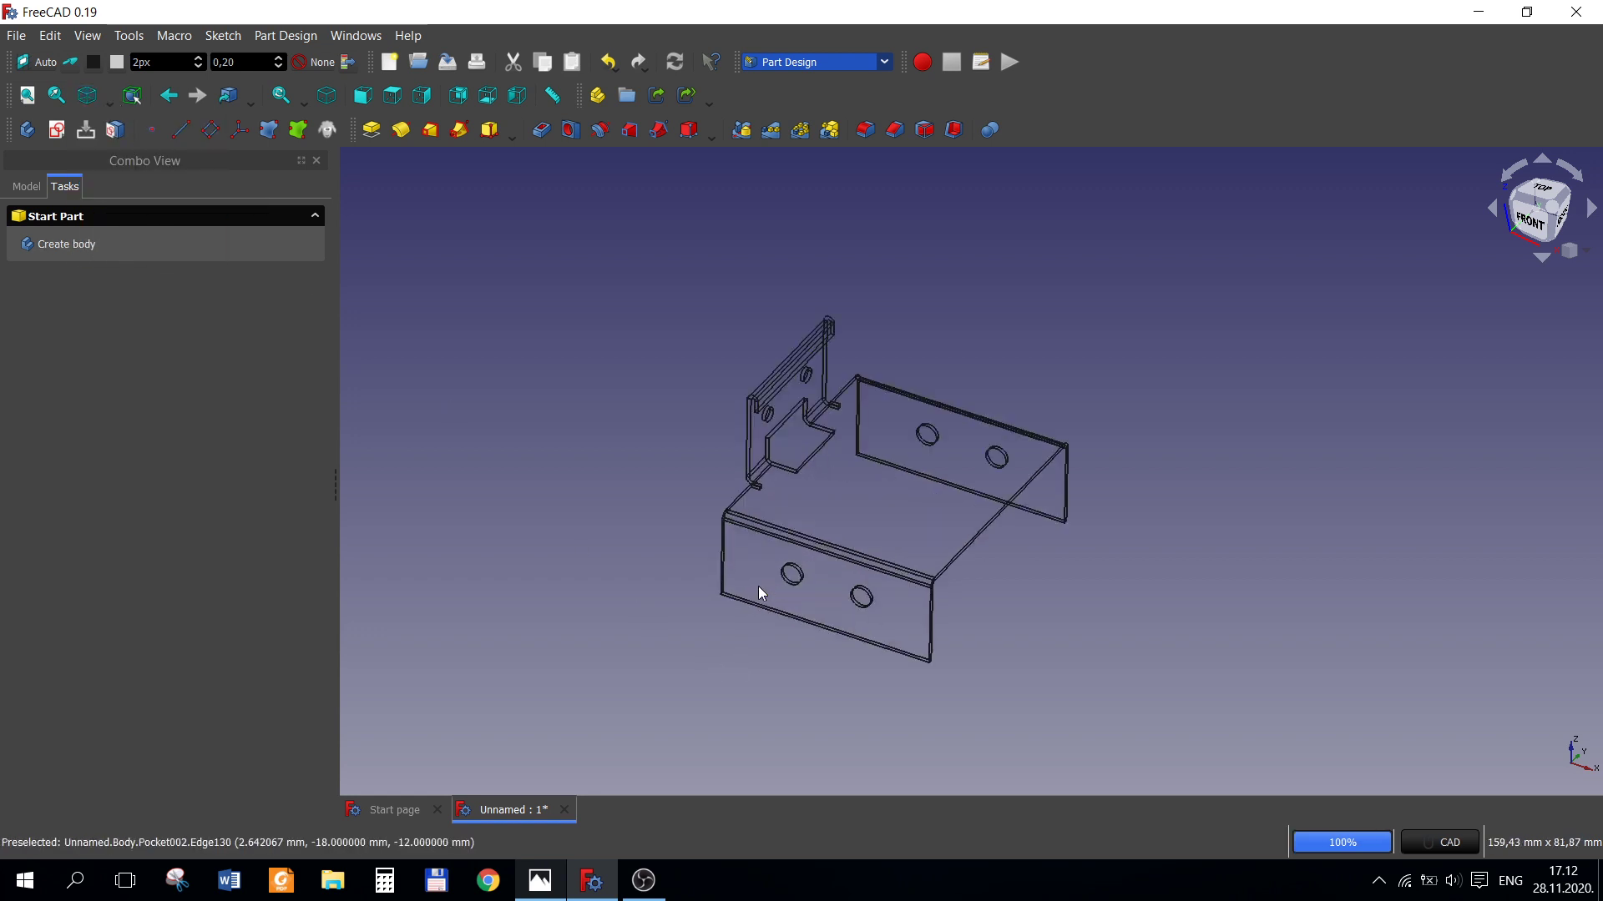
scroll(726, 590, "up", 10)
left_click(543, 611)
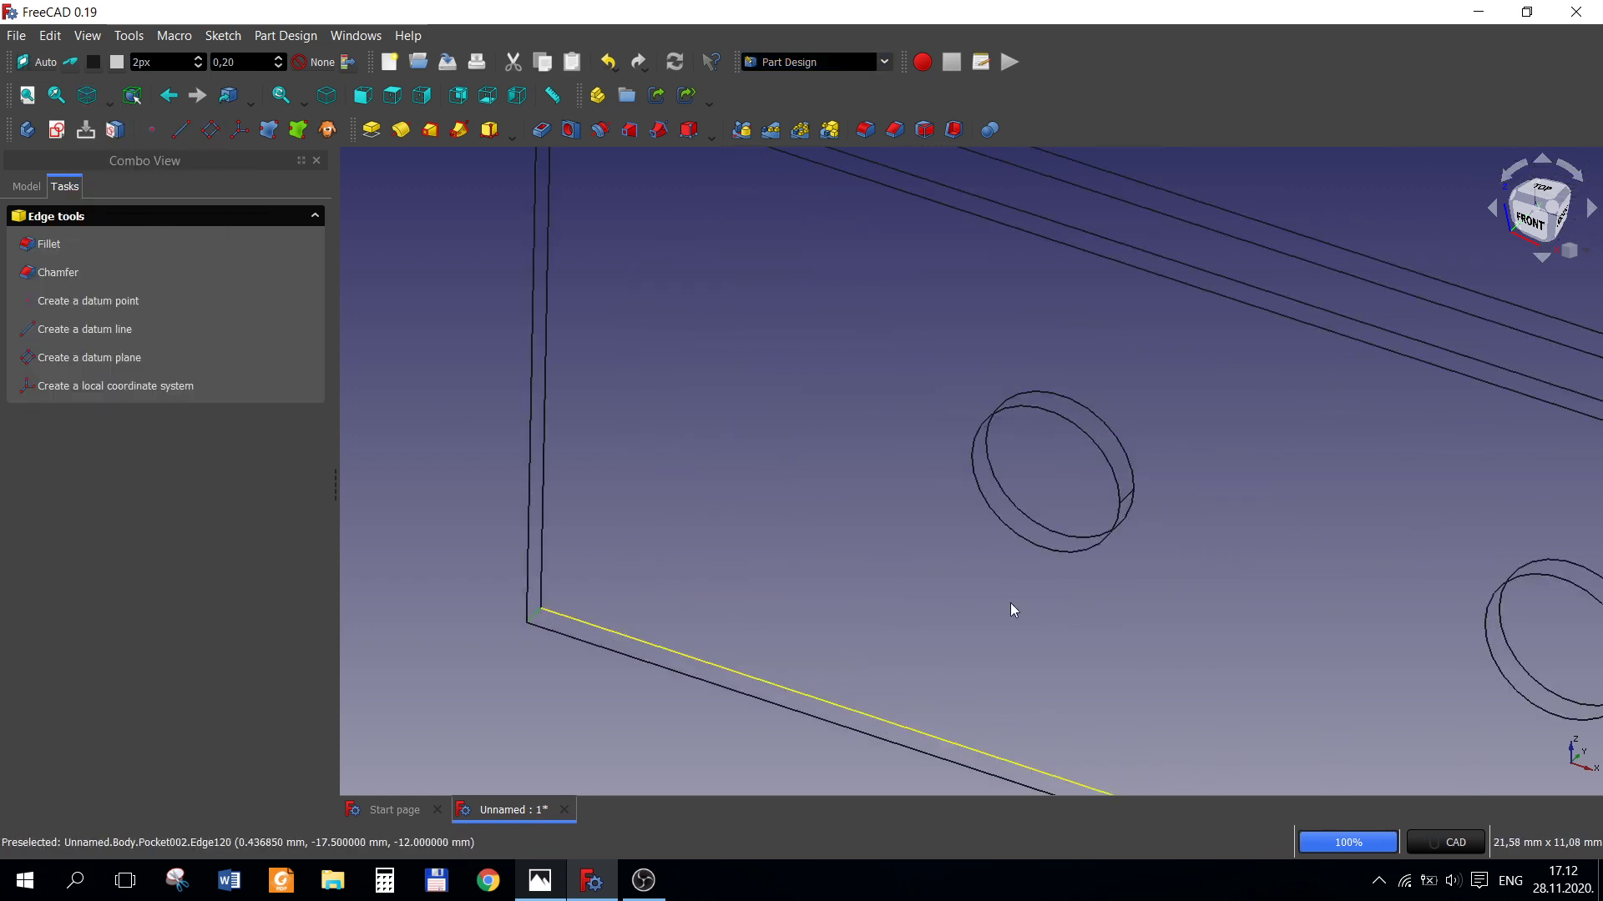
scroll(1085, 576, "down", 5)
scroll(1286, 595, "down", 5)
scroll(1252, 635, "up", 4)
scroll(1249, 633, "up", 4)
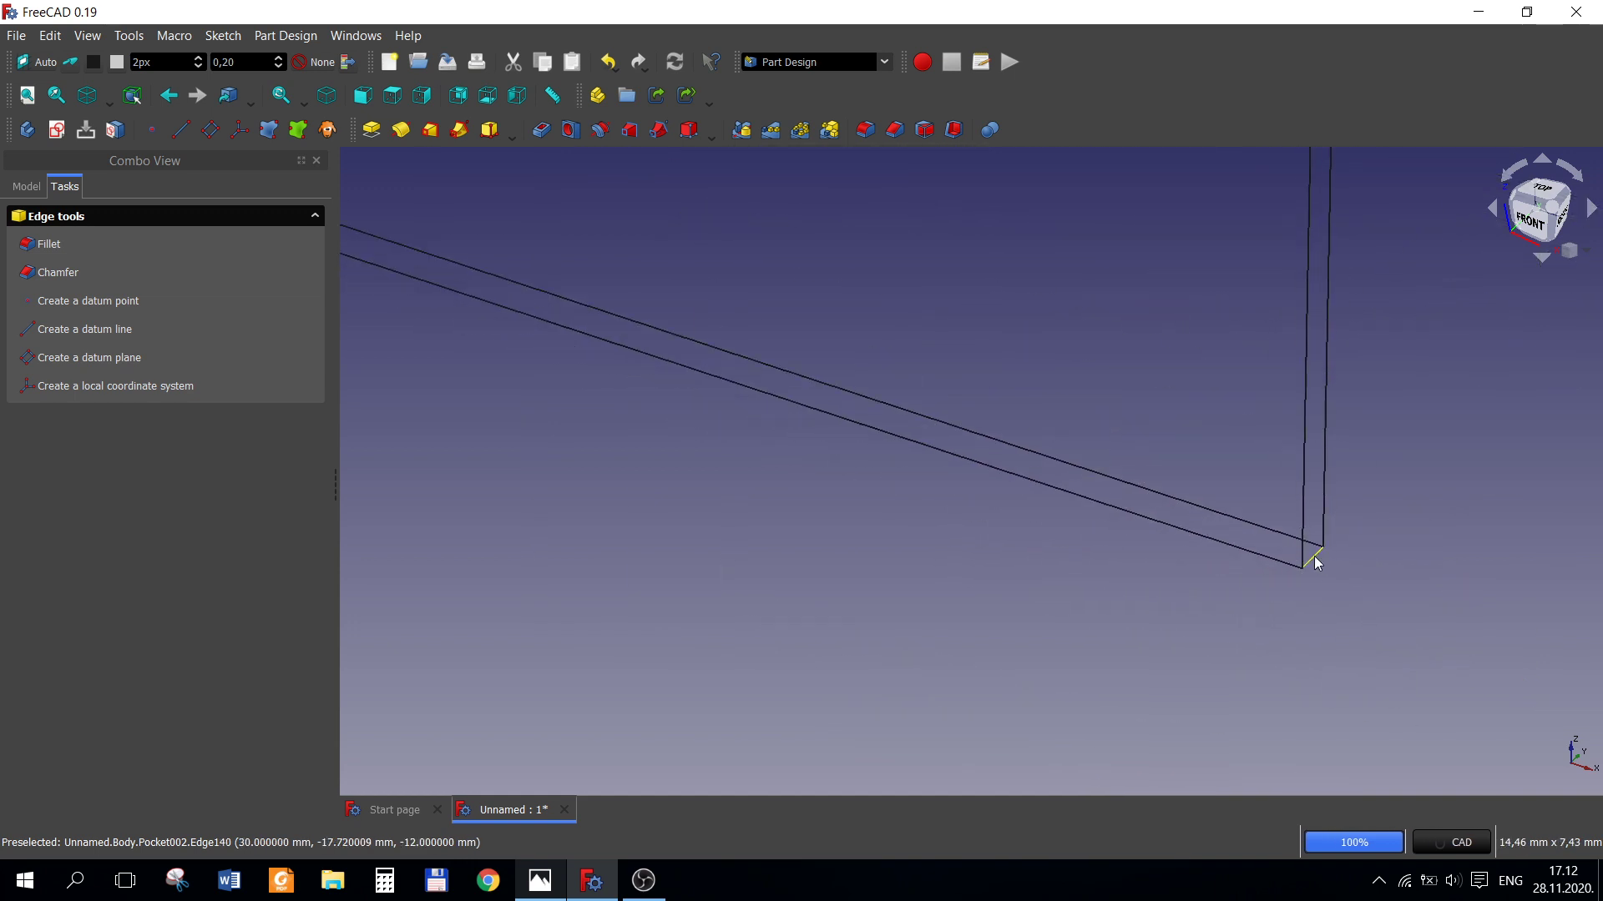
scroll(1336, 576, "down", 1)
scroll(1356, 589, "down", 5)
scroll(1269, 262, "up", 8)
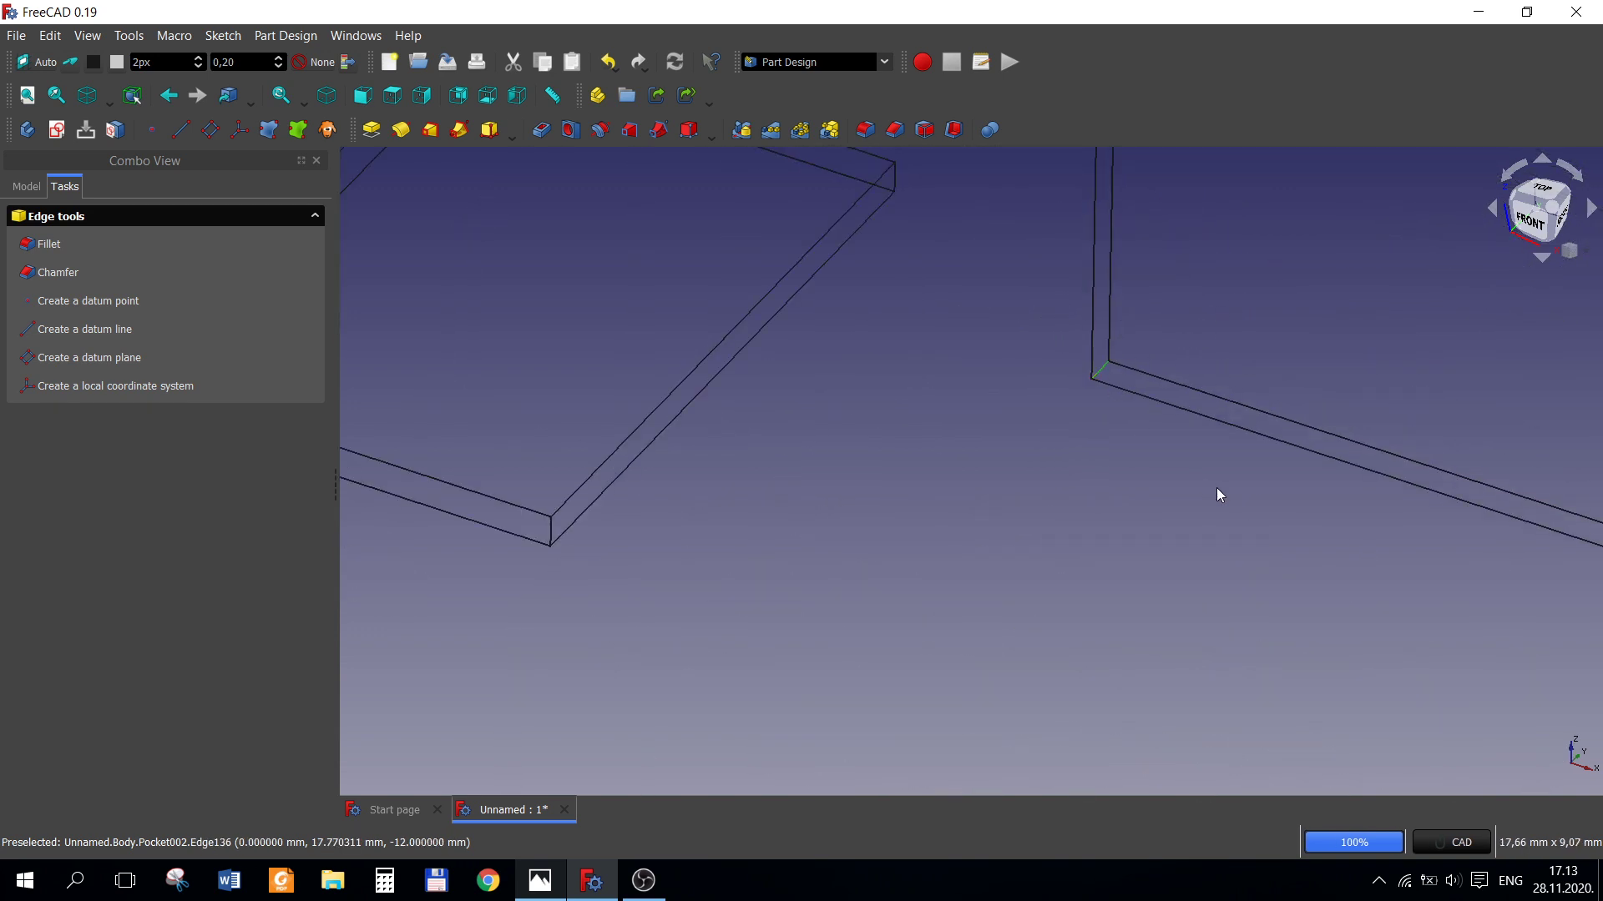
scroll(1220, 491, "down", 6)
scroll(1419, 535, "up", 7)
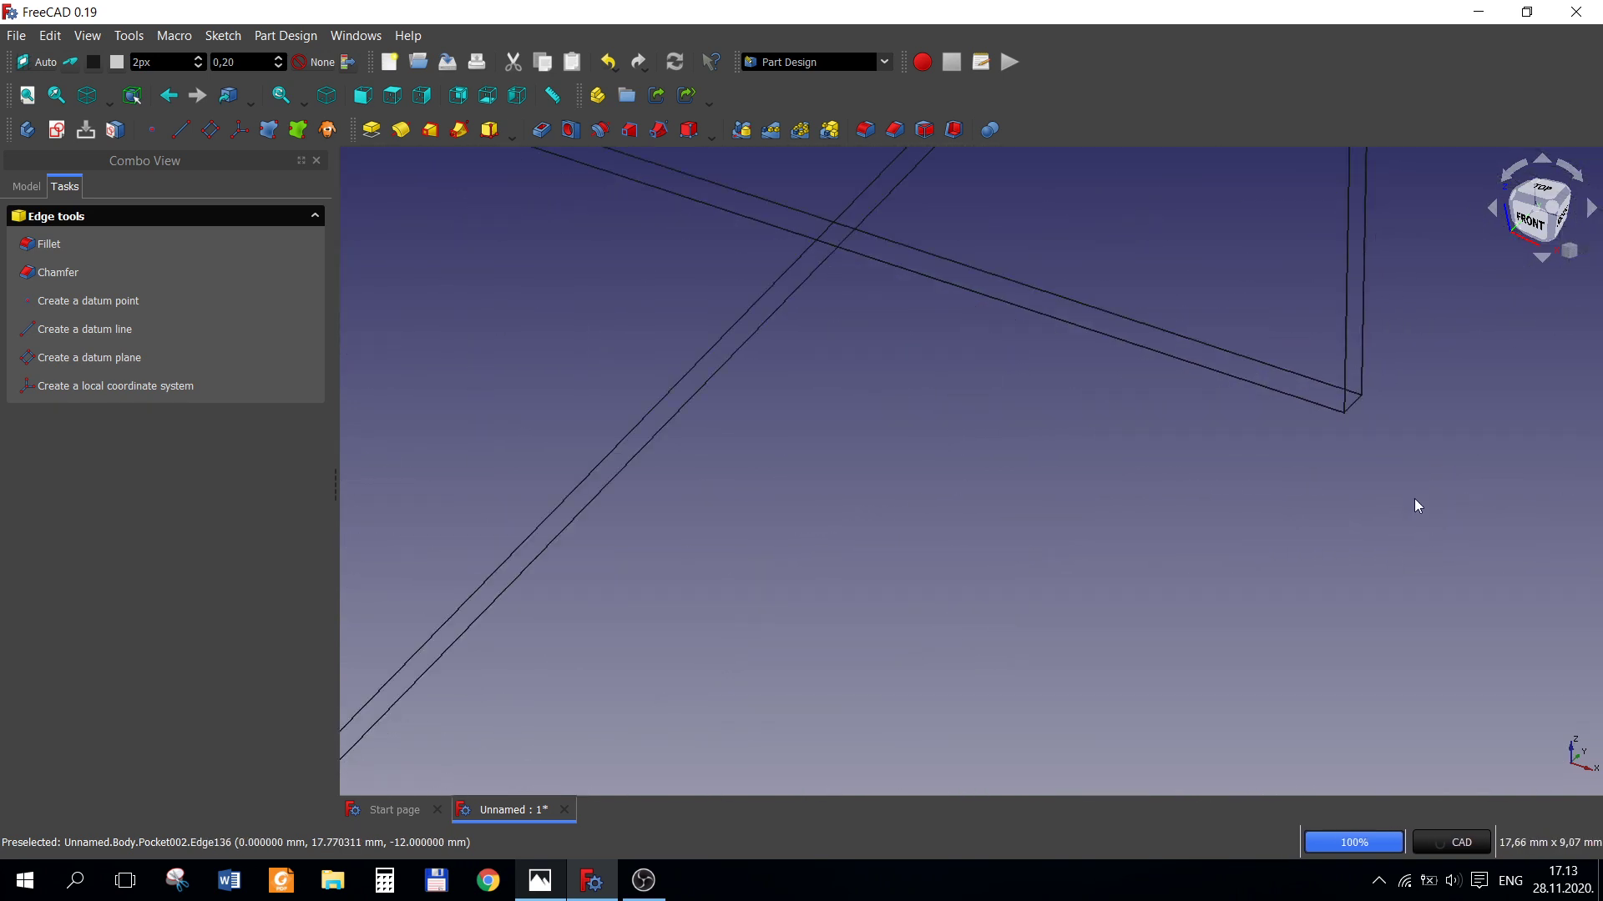
- Apply a 3 mm fillet to the plate's short corner edge
left_click(1357, 404)
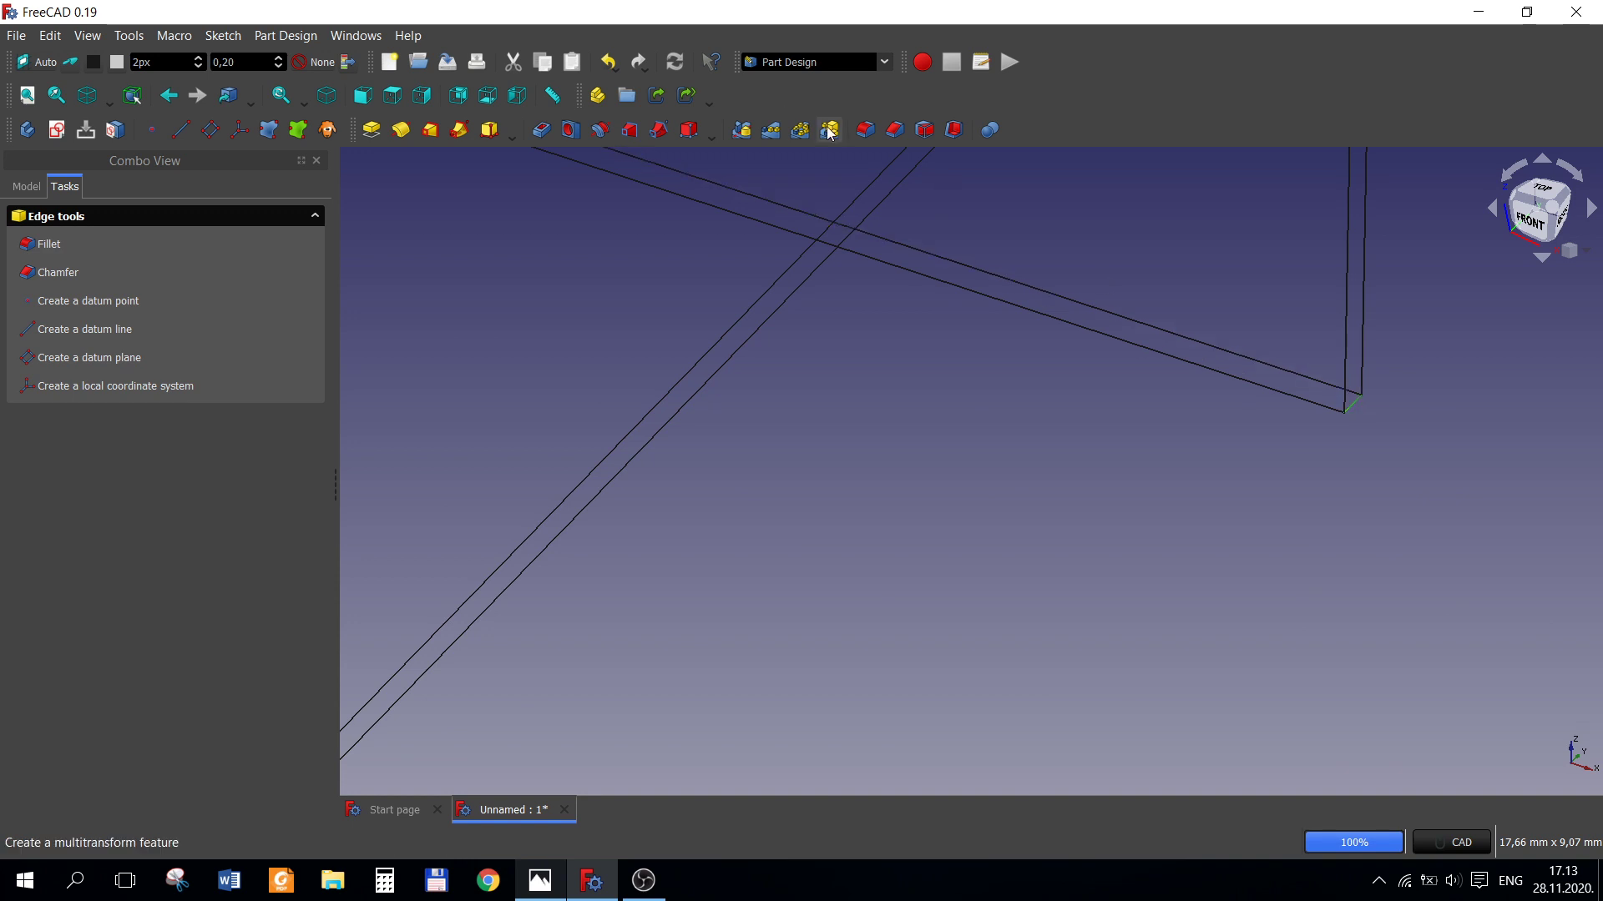
left_click(864, 131)
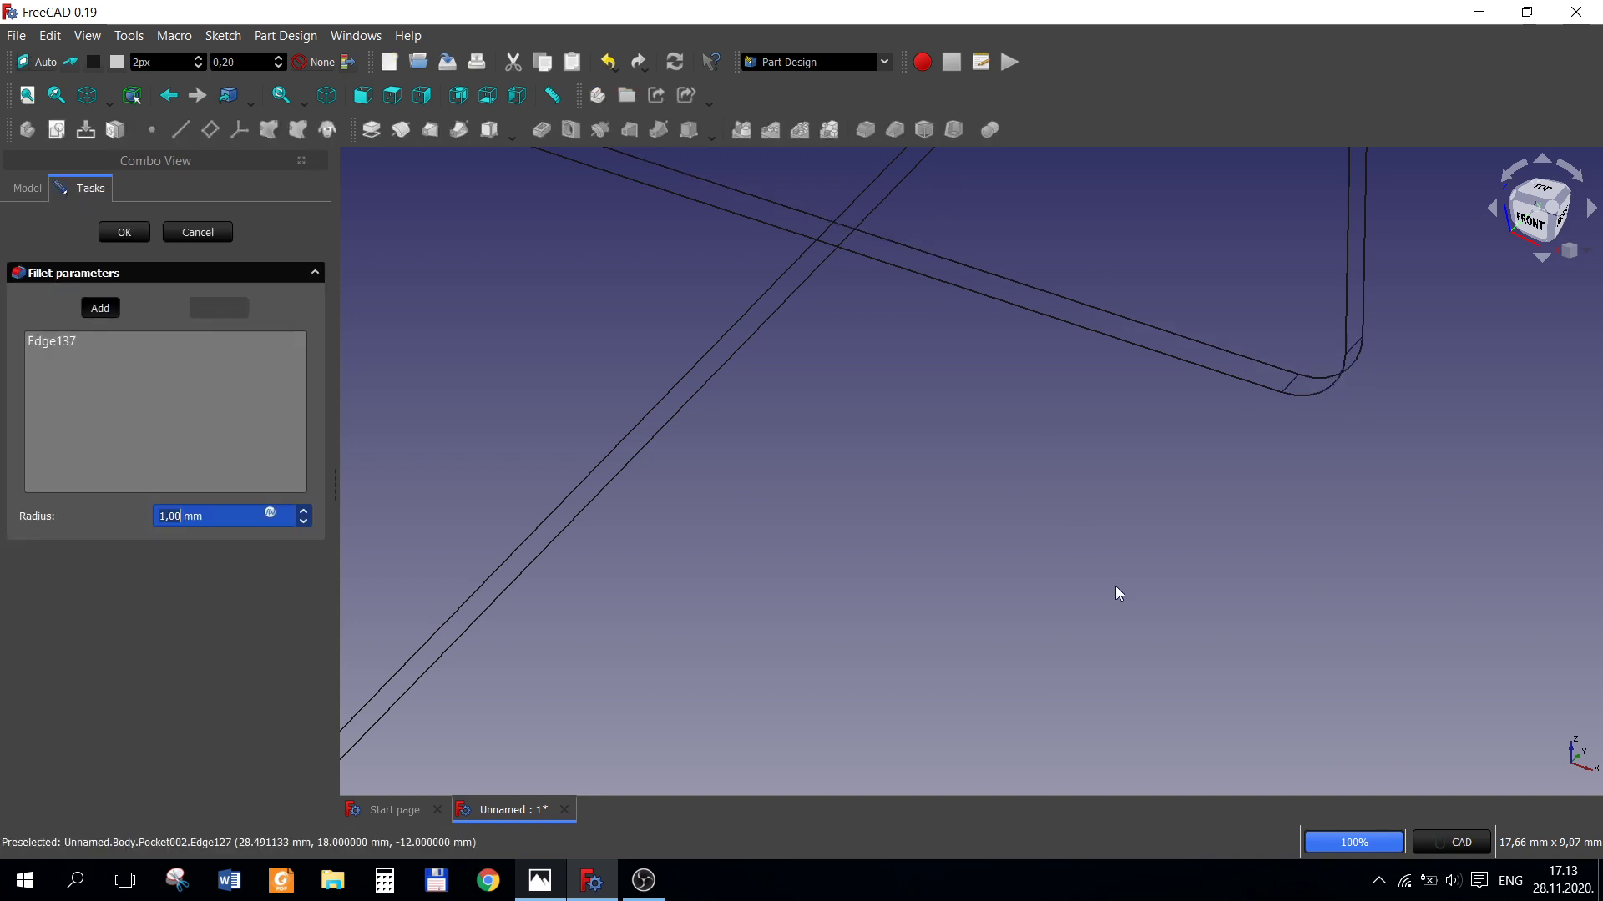
type("3")
key("Return")
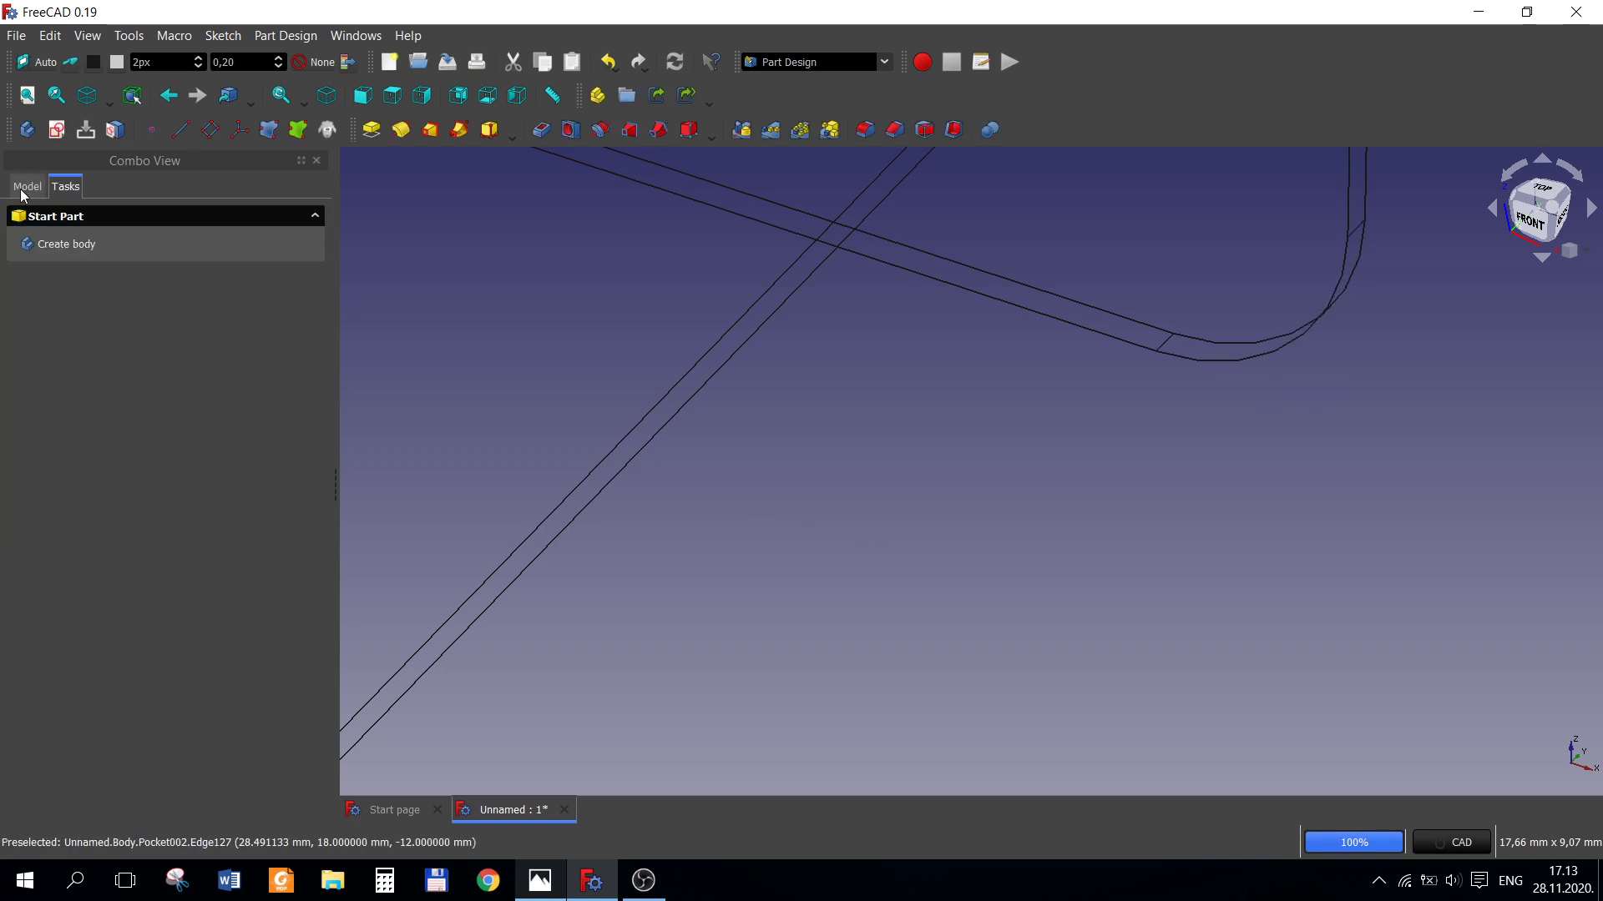
left_click(24, 186)
scroll(820, 444, "up", 10)
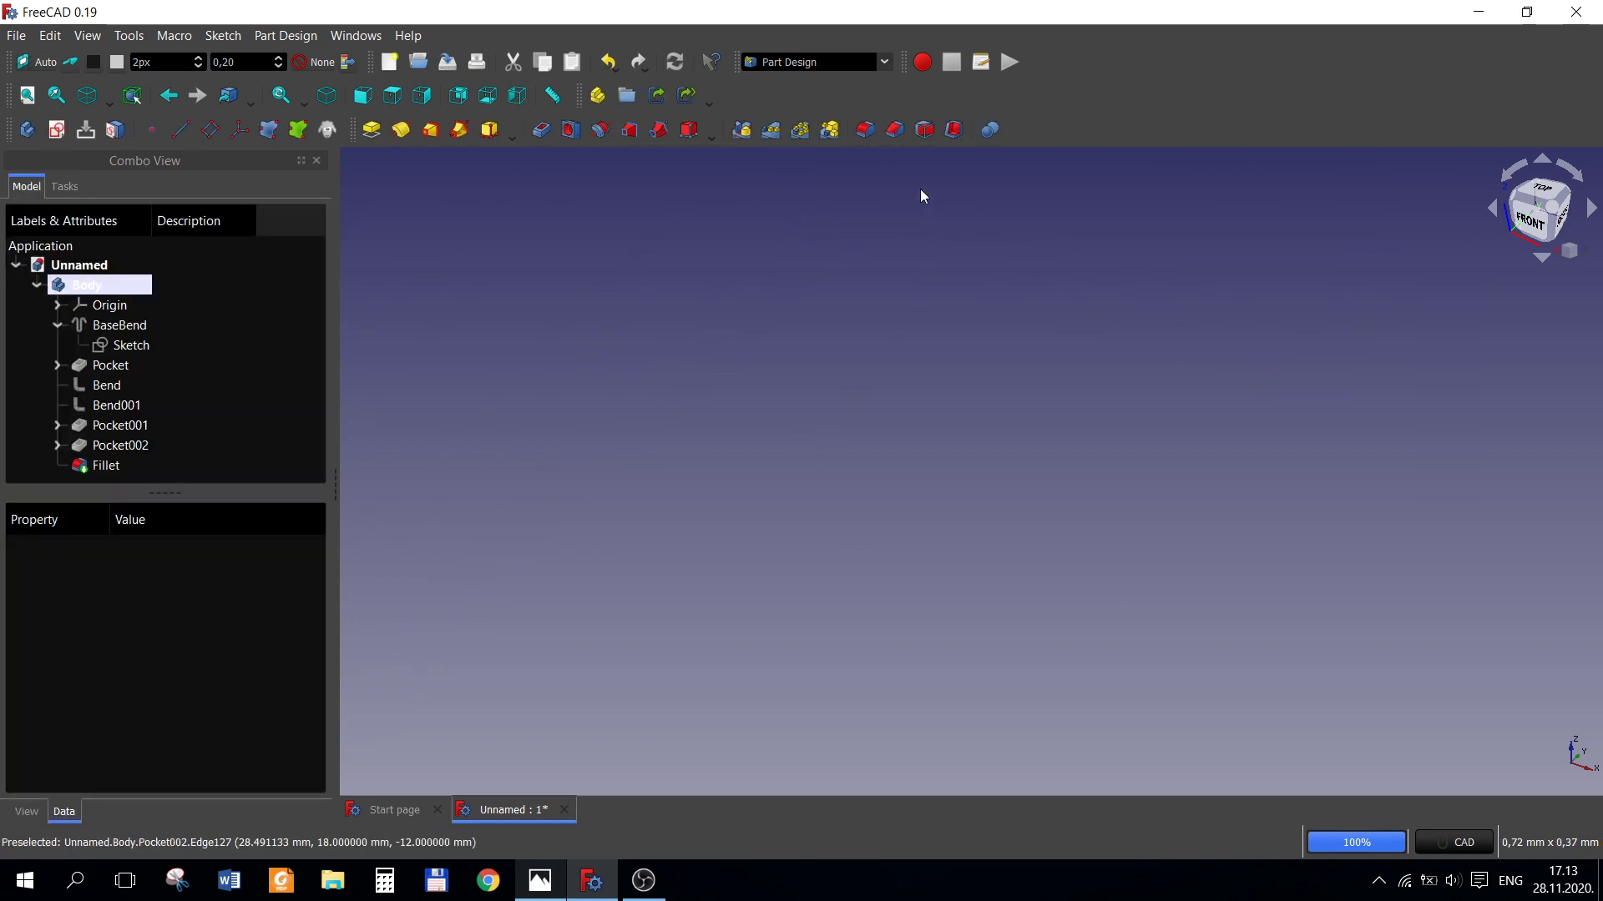
- Activate Sheet Metal, set an isometric view, and open then cancel Pocket002's edit
left_click(886, 63)
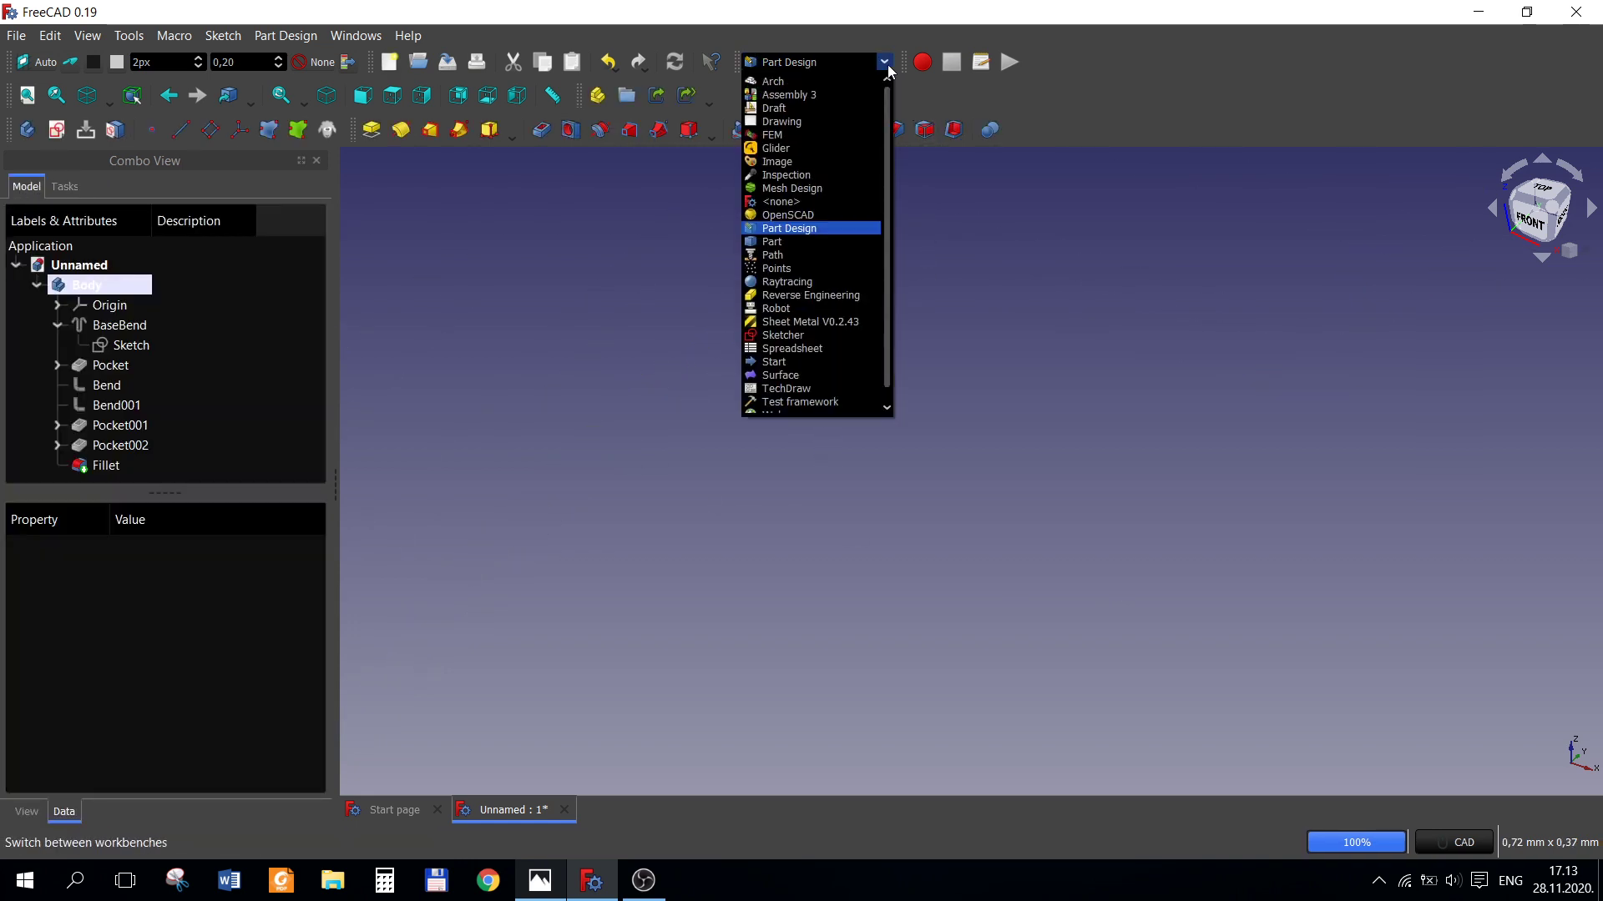
left_click(838, 322)
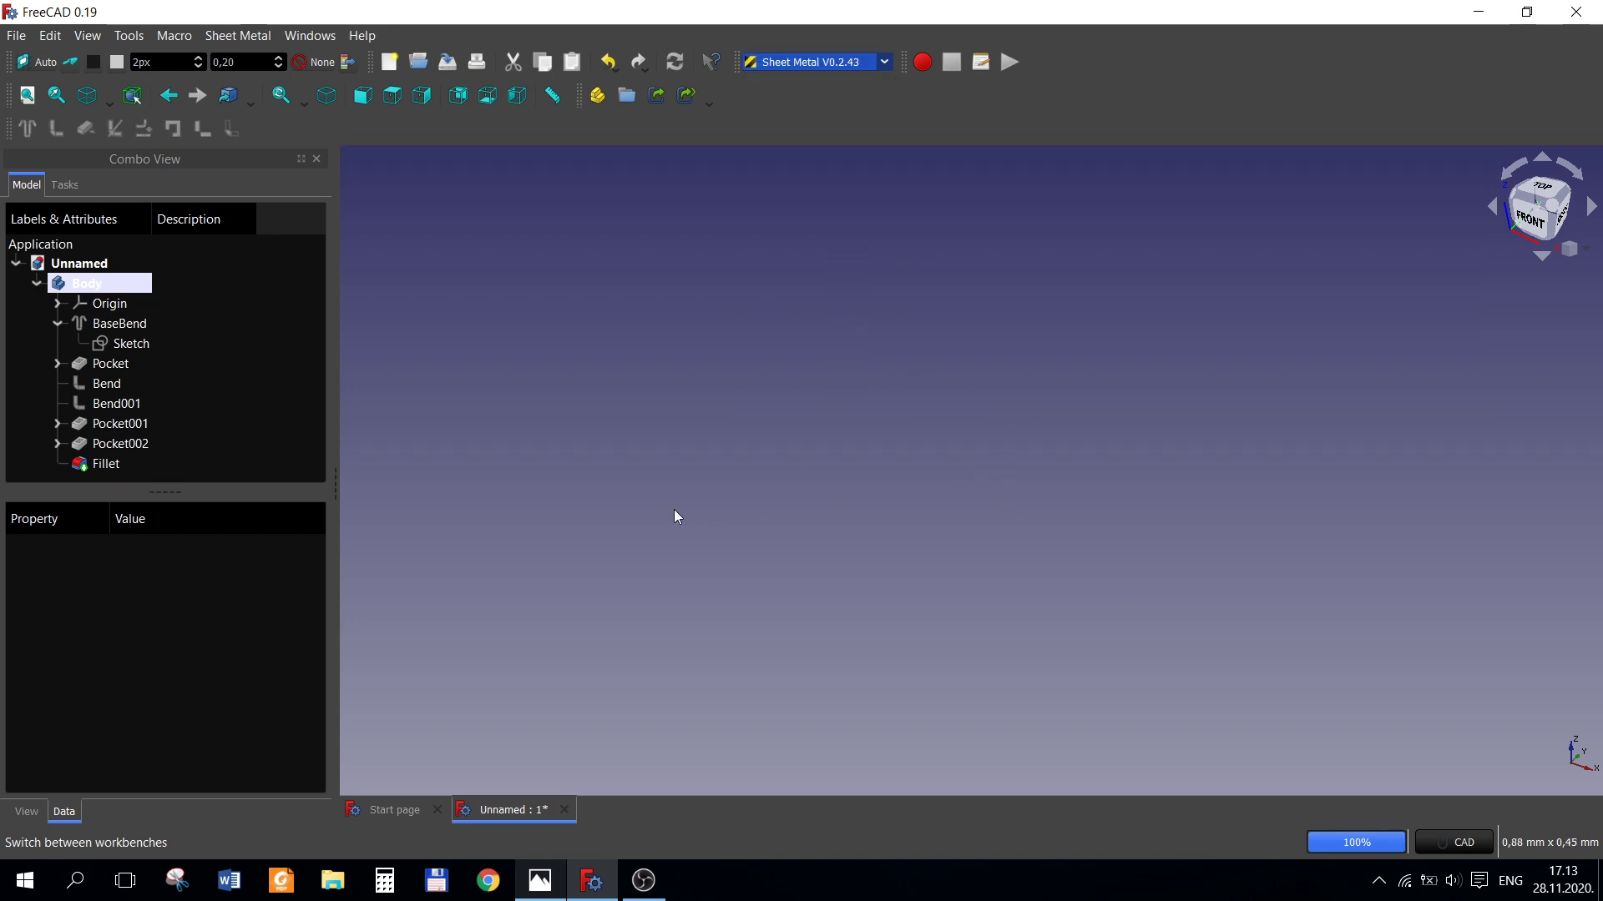
left_click(1568, 248)
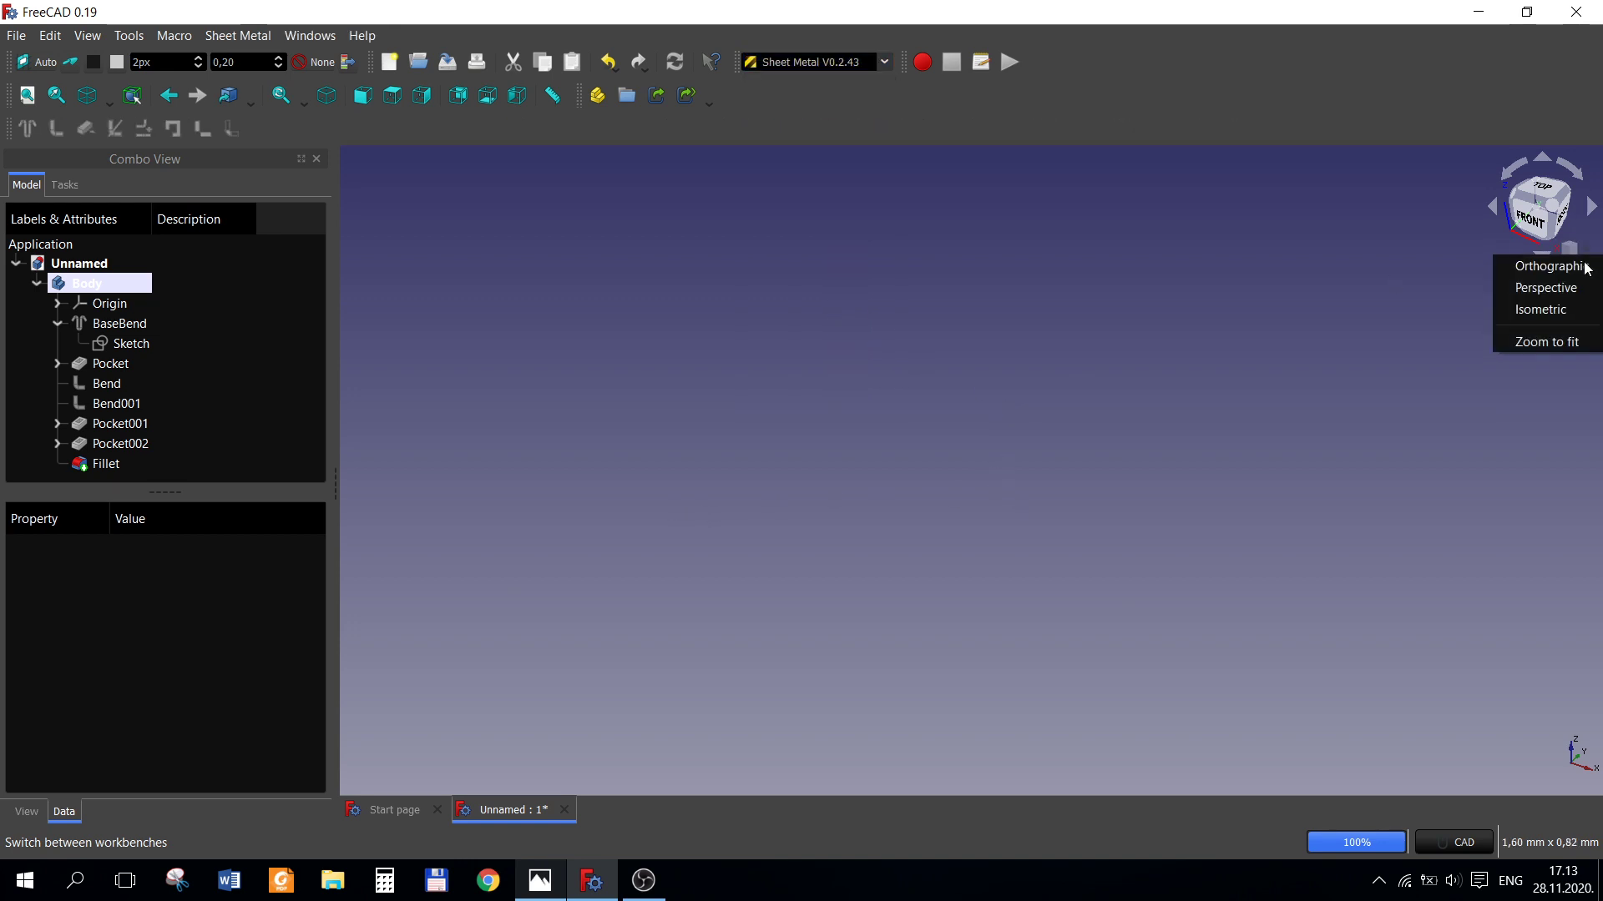
left_click(1559, 320)
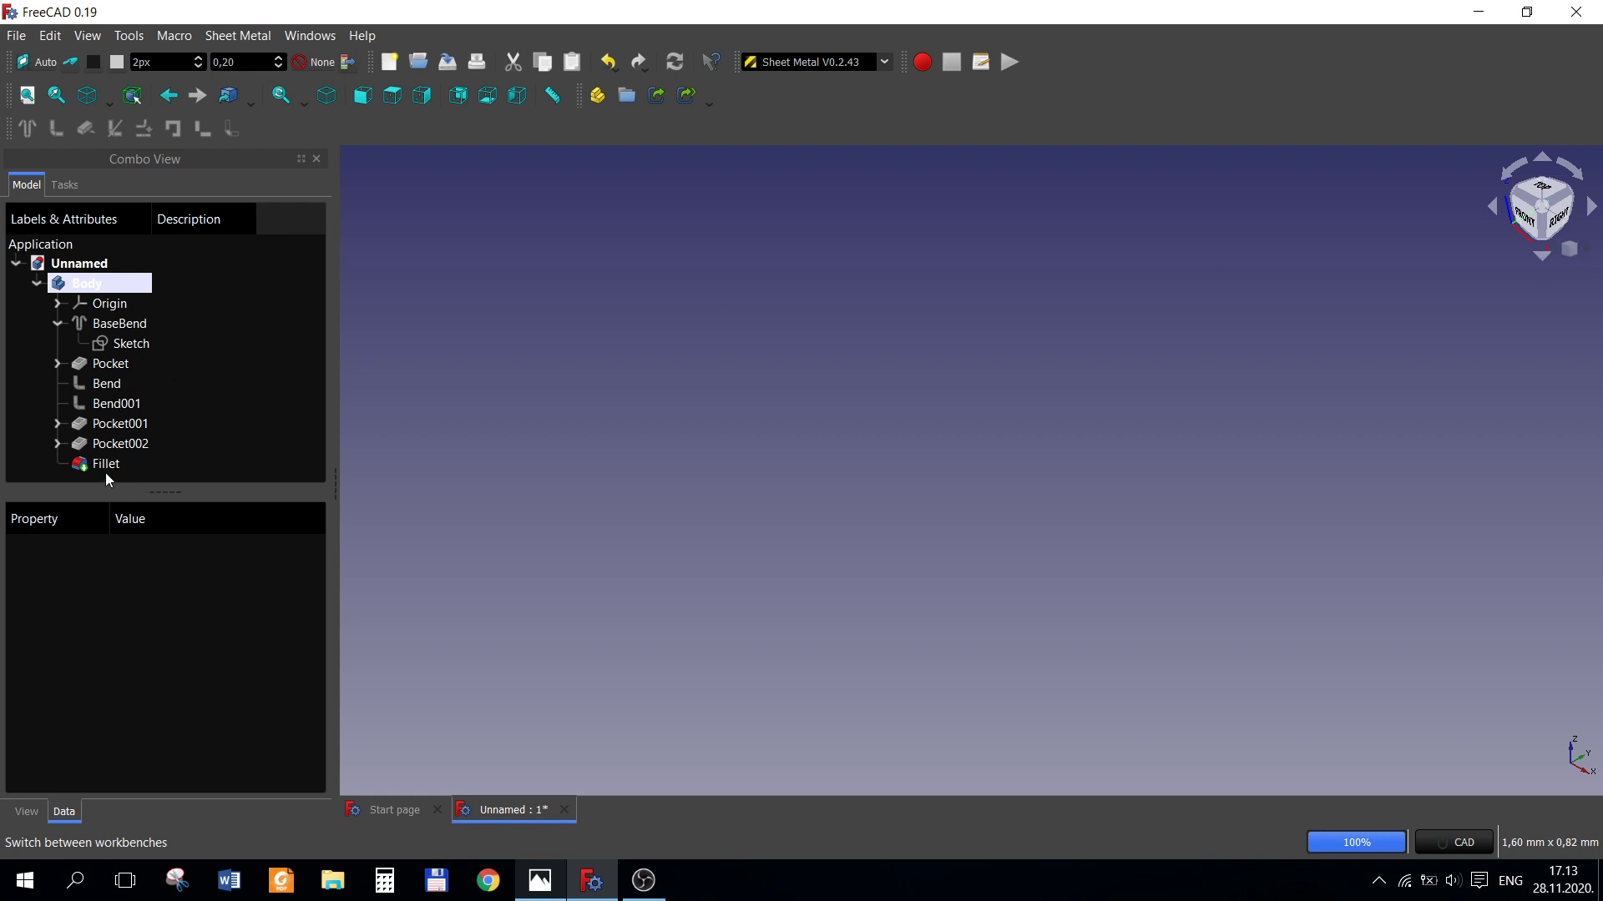
double_click(94, 449)
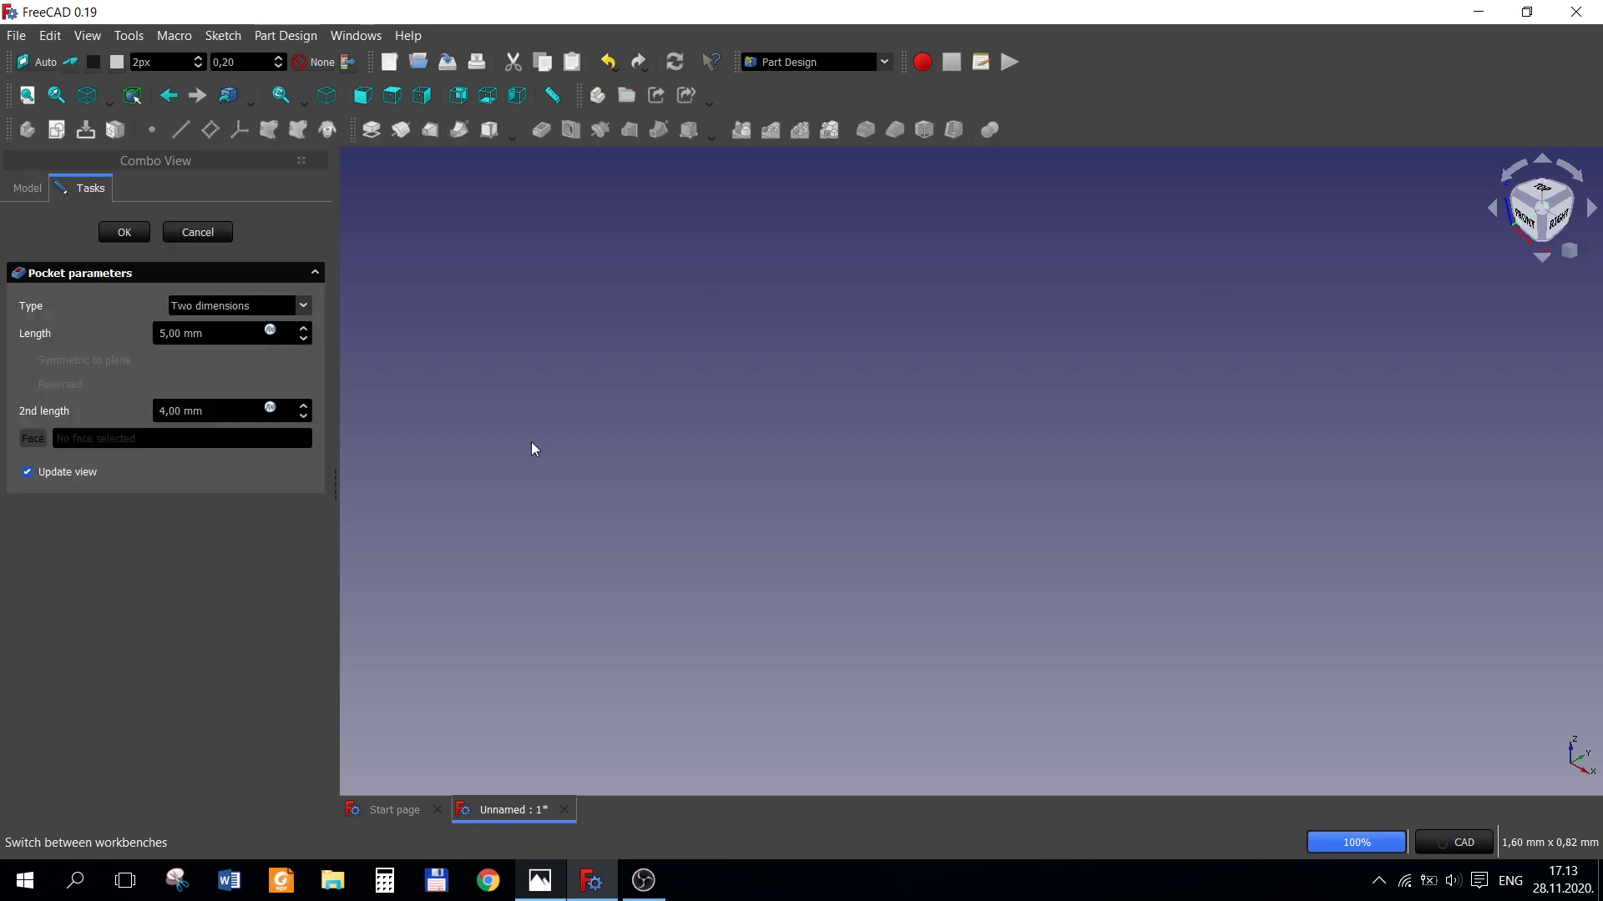
left_click(198, 234)
- Inspect the Pocket and Fillet features in the tree, then delete the Fillet
left_click(28, 190)
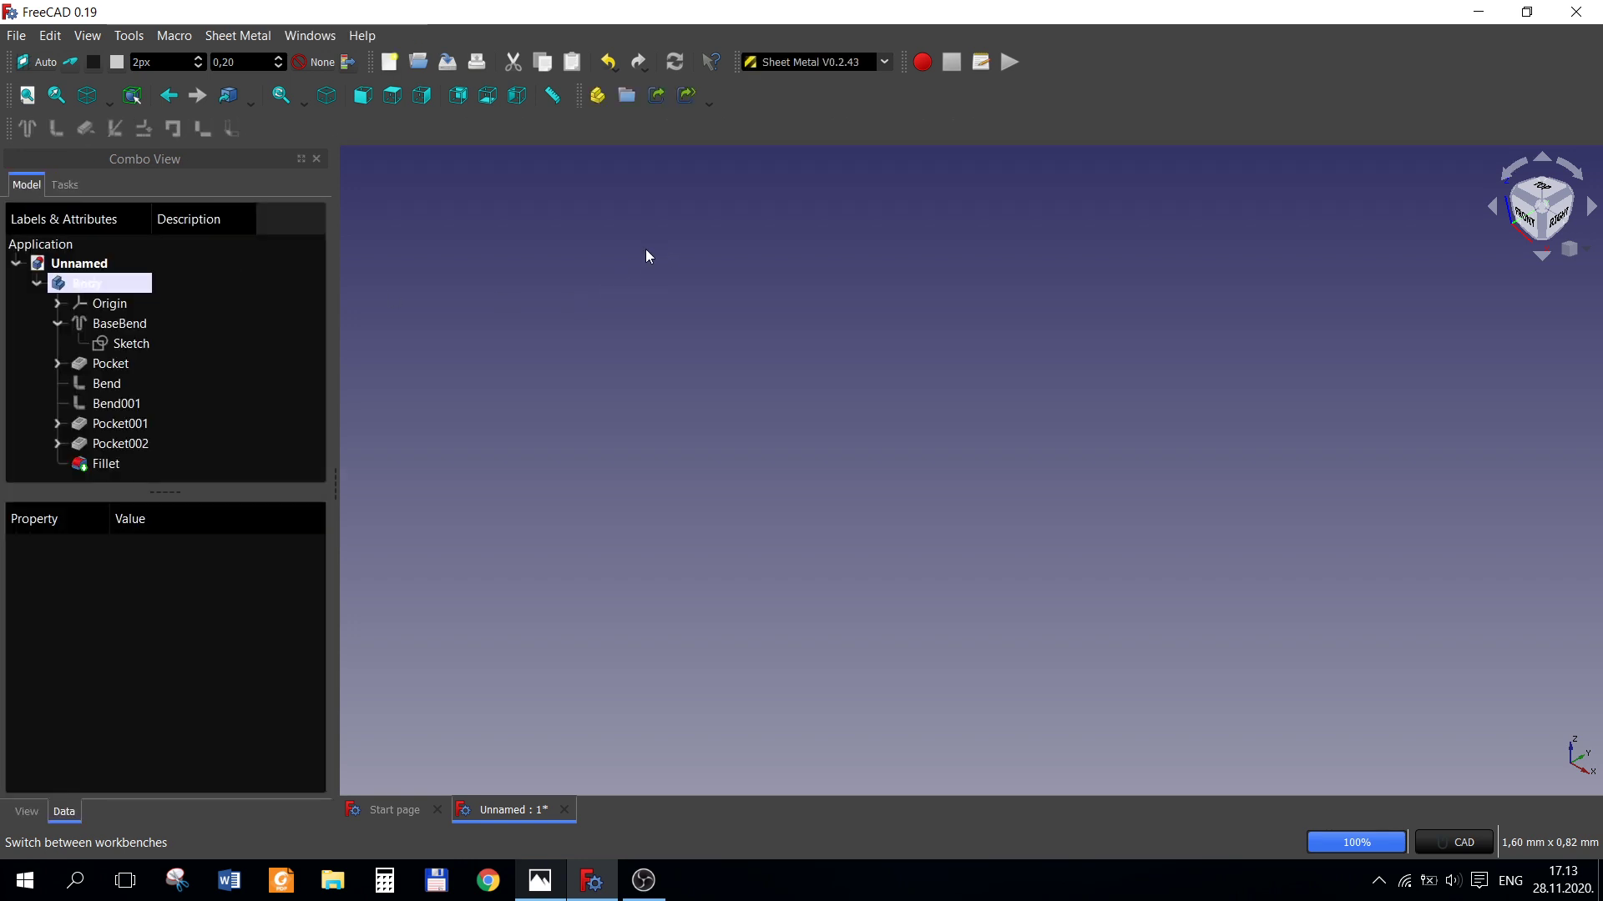
left_click(117, 368)
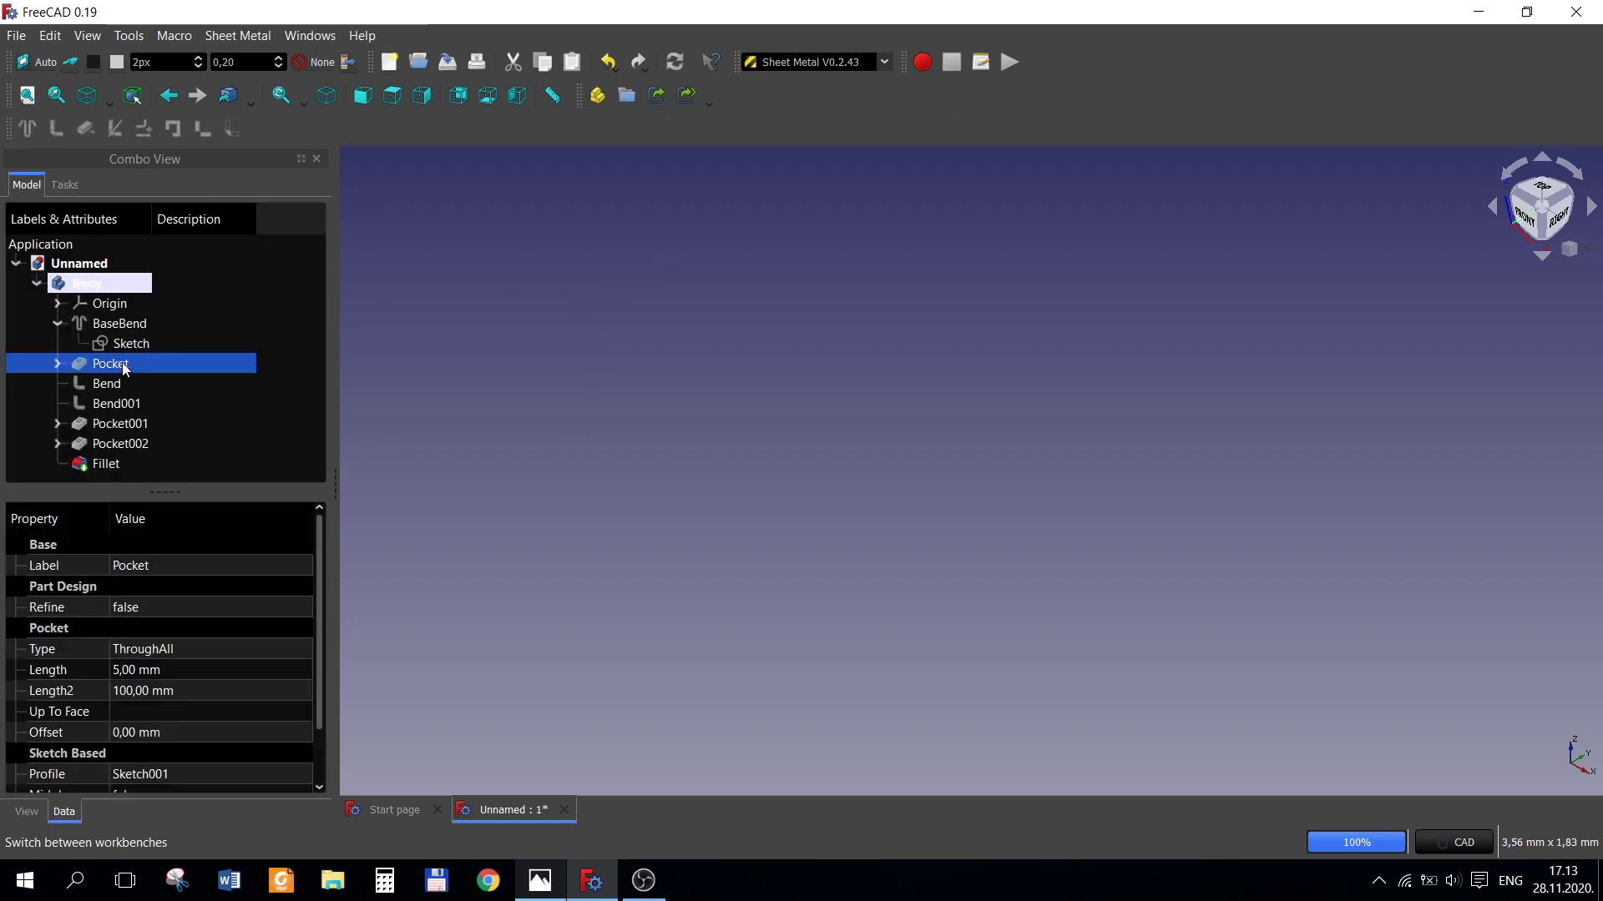
left_click(126, 443)
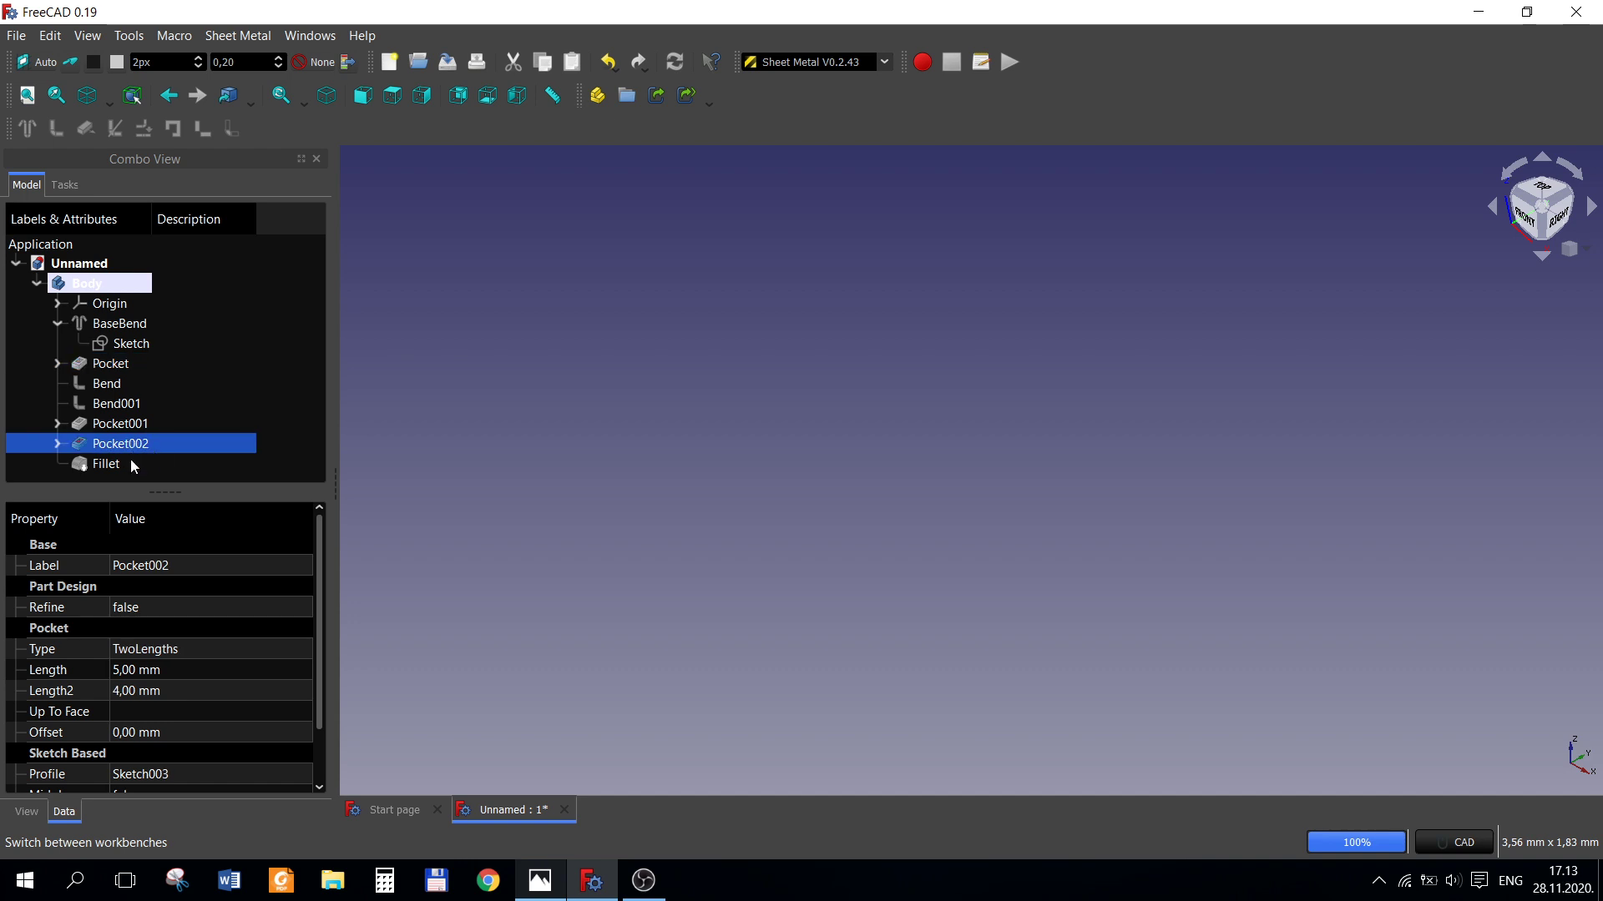
double_click(150, 285)
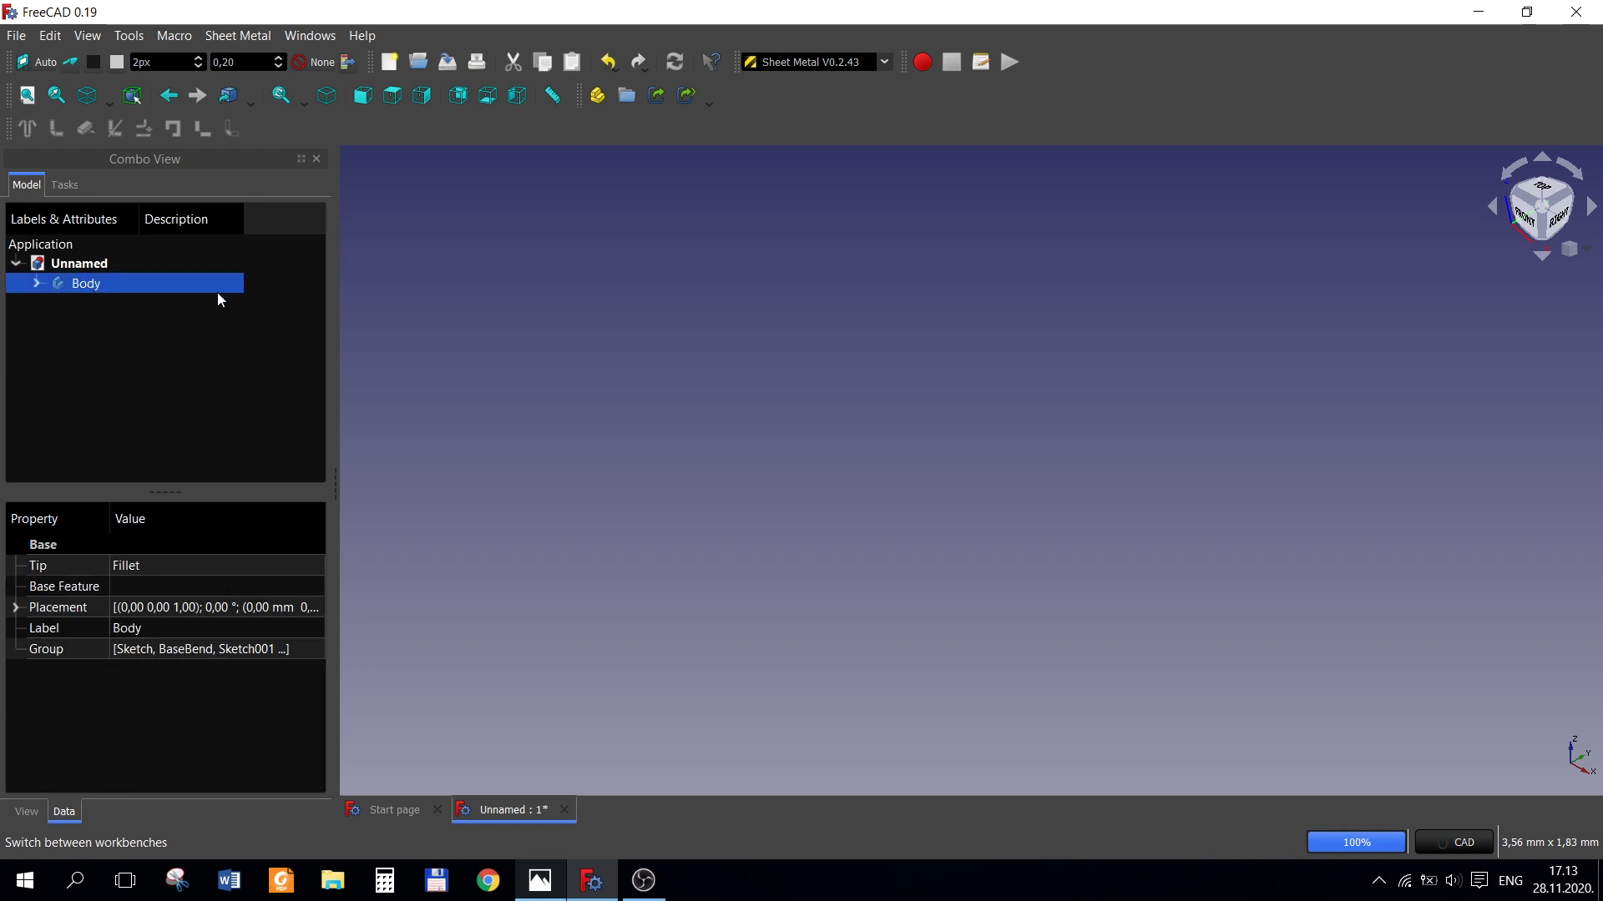
left_click(37, 284)
left_click(108, 464)
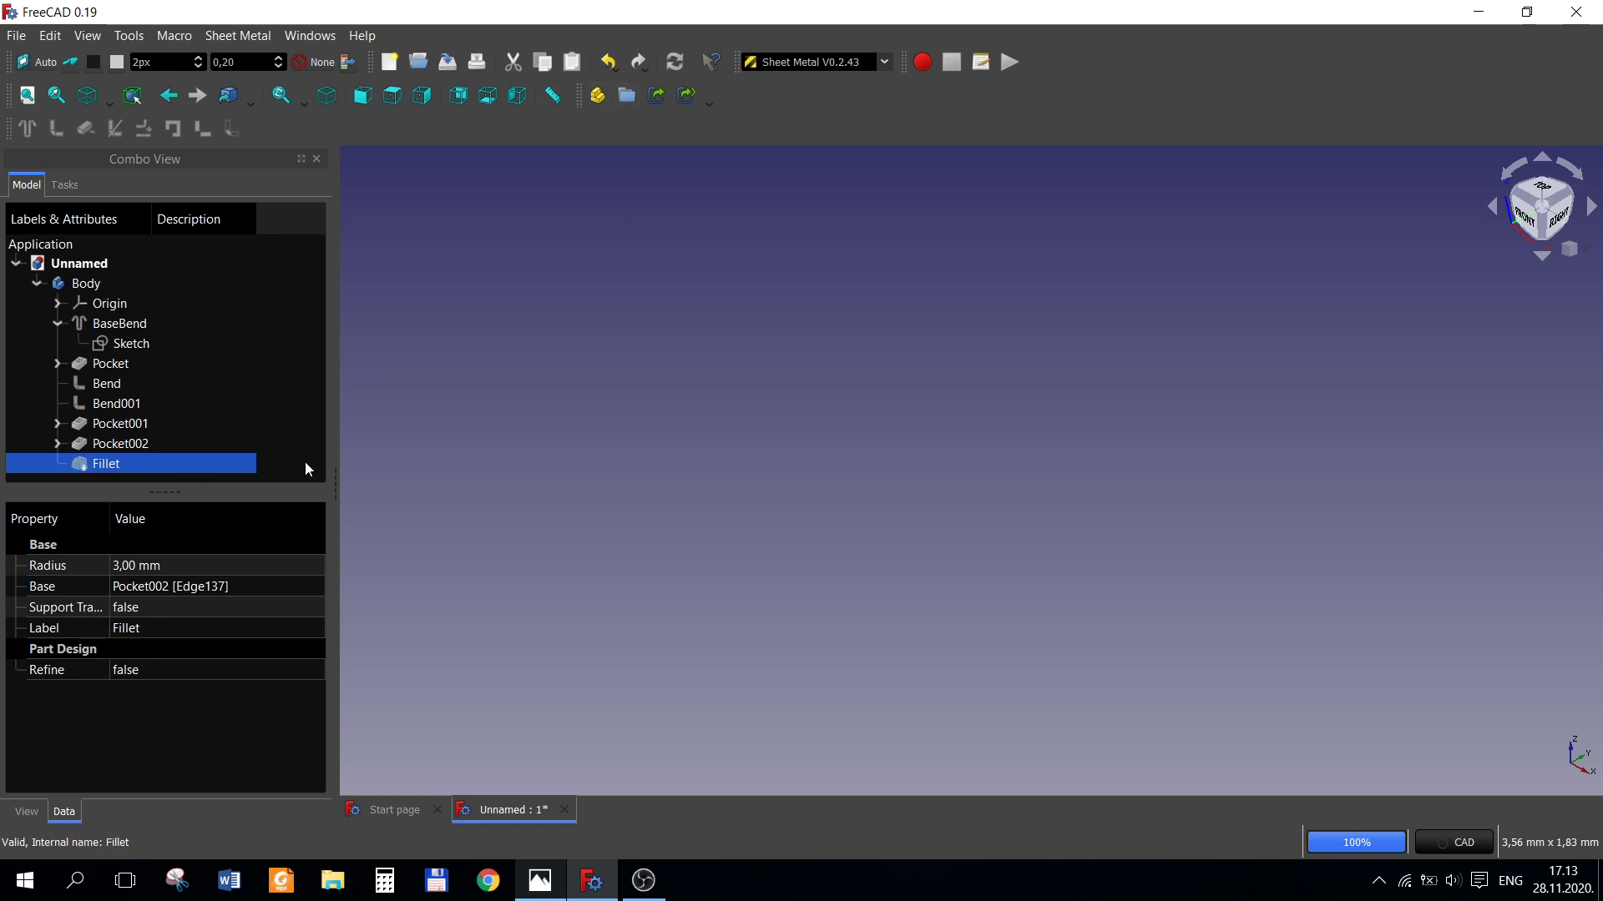
key("Delete")
left_click(142, 444)
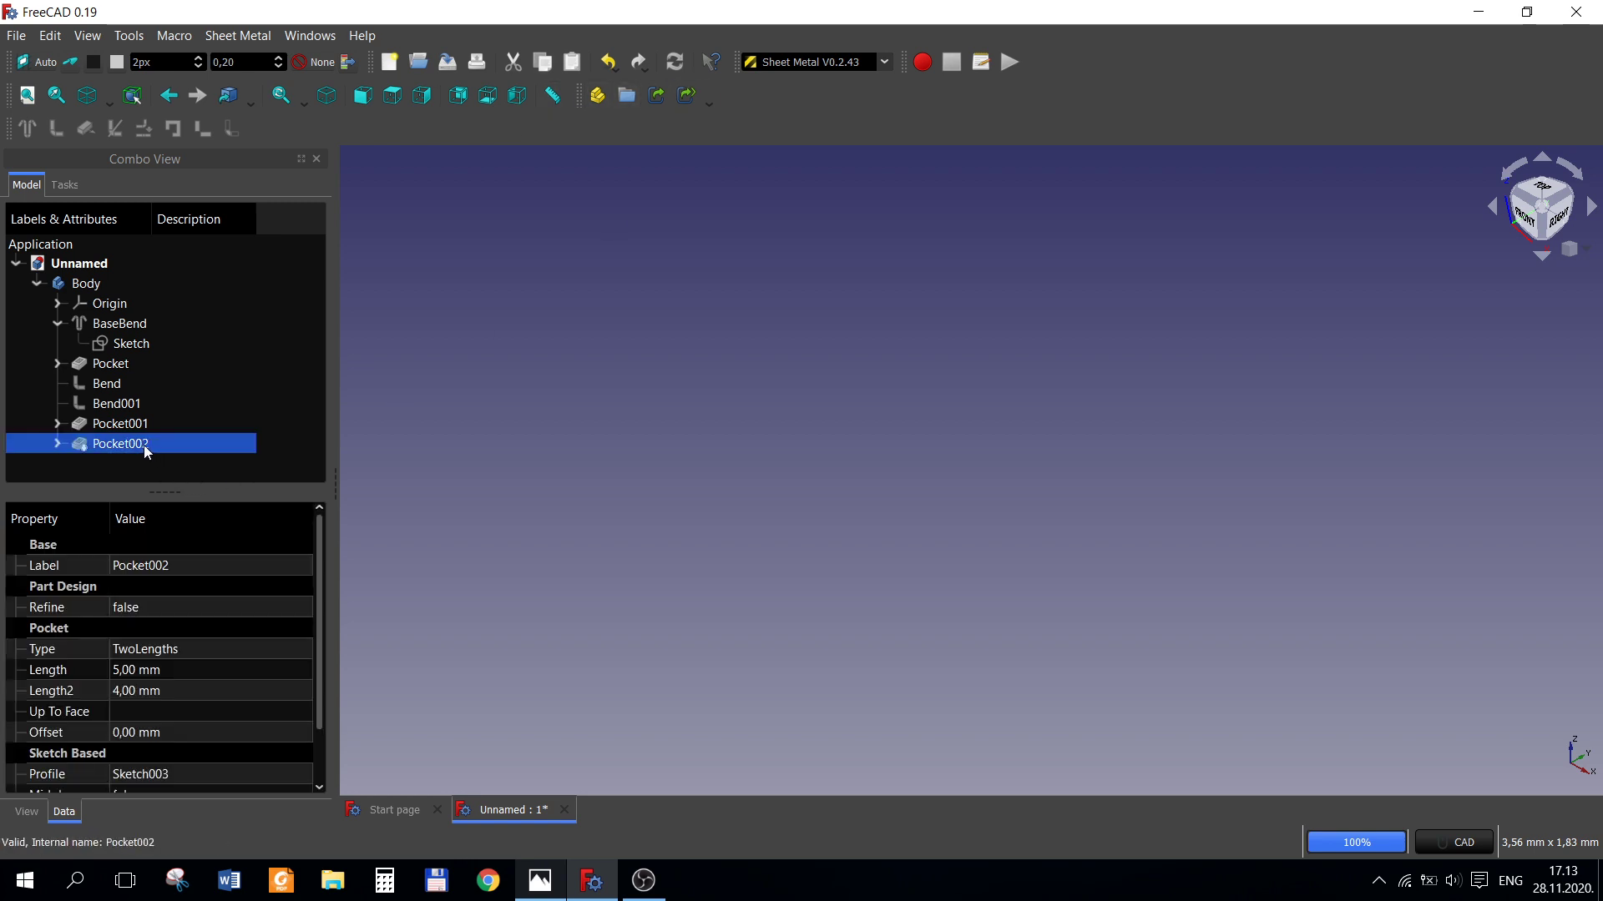
double_click(144, 444)
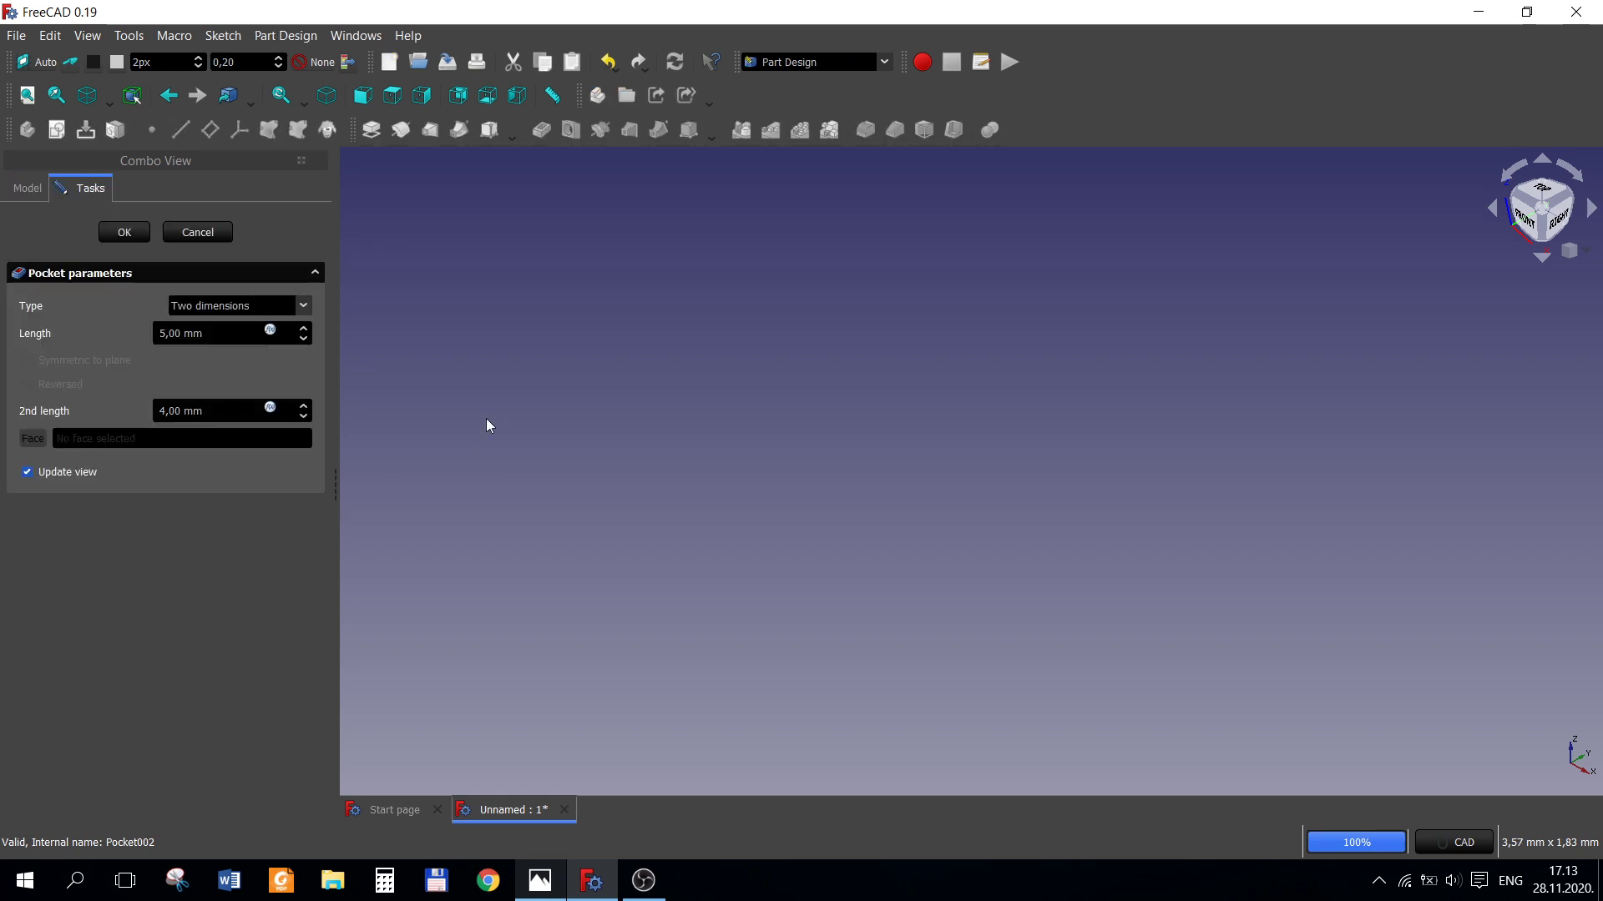
left_click(124, 232)
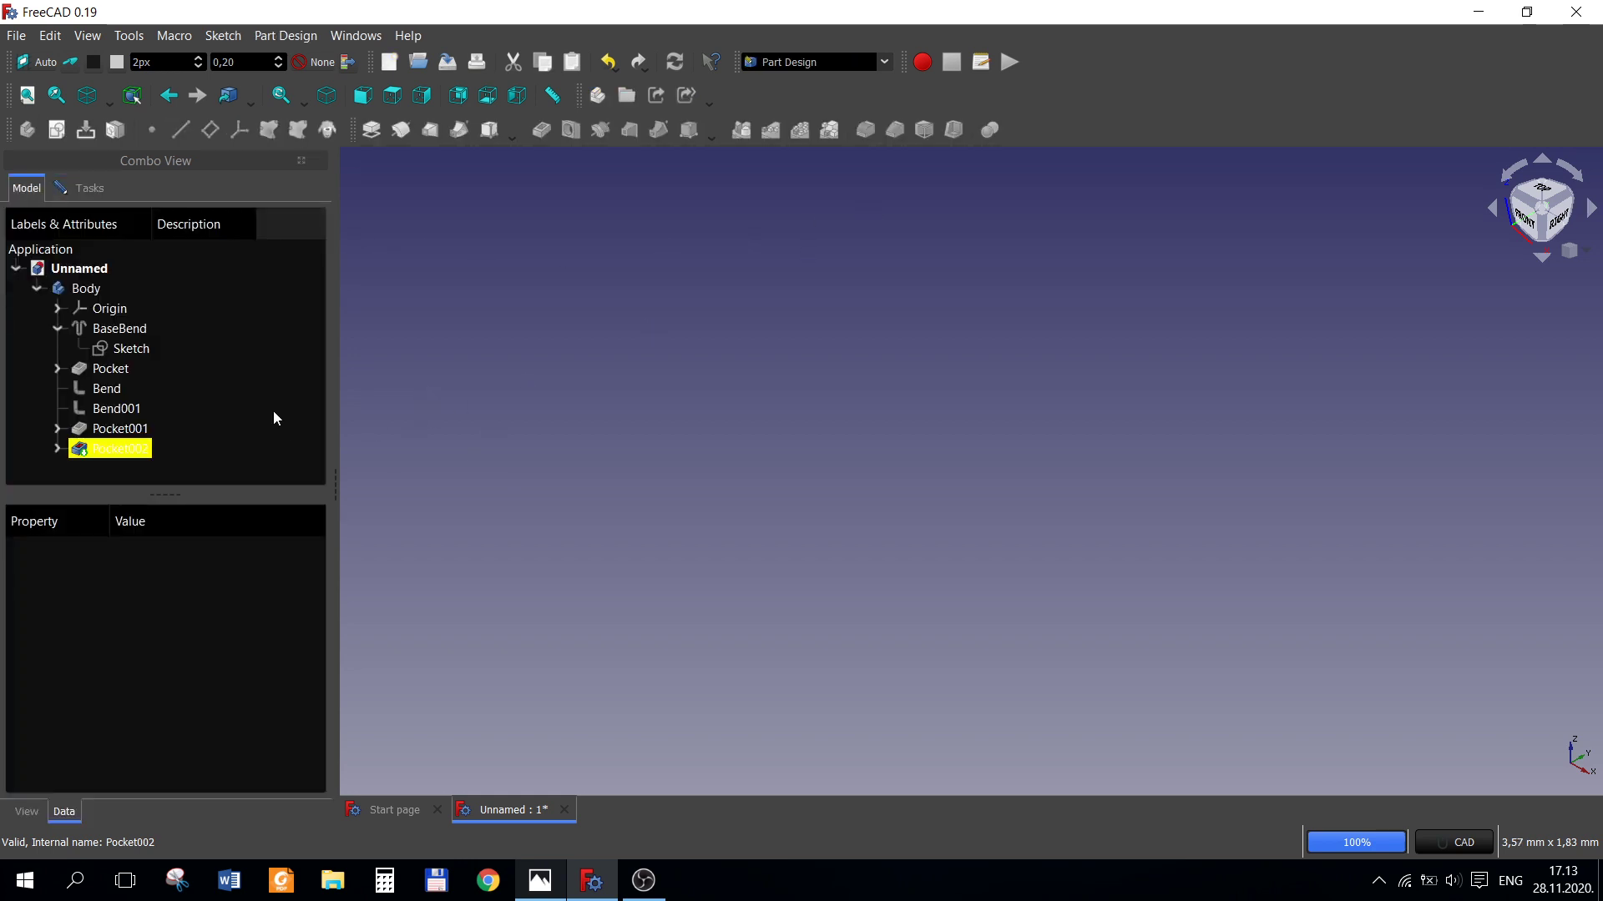
left_click(147, 328)
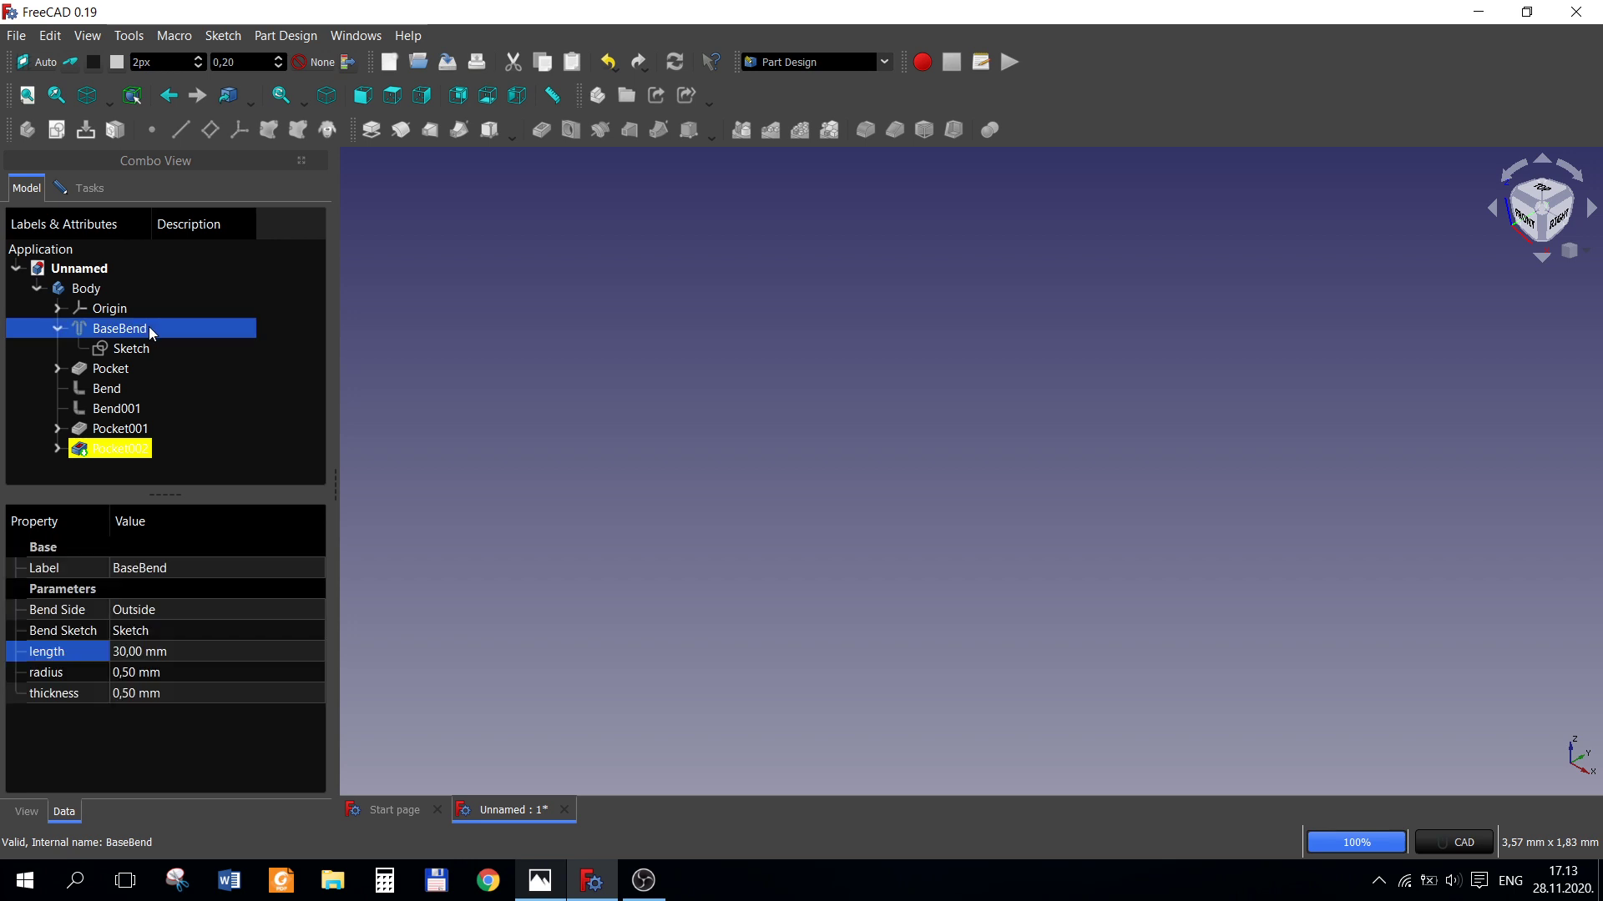
left_click(1569, 250)
left_click(1540, 310)
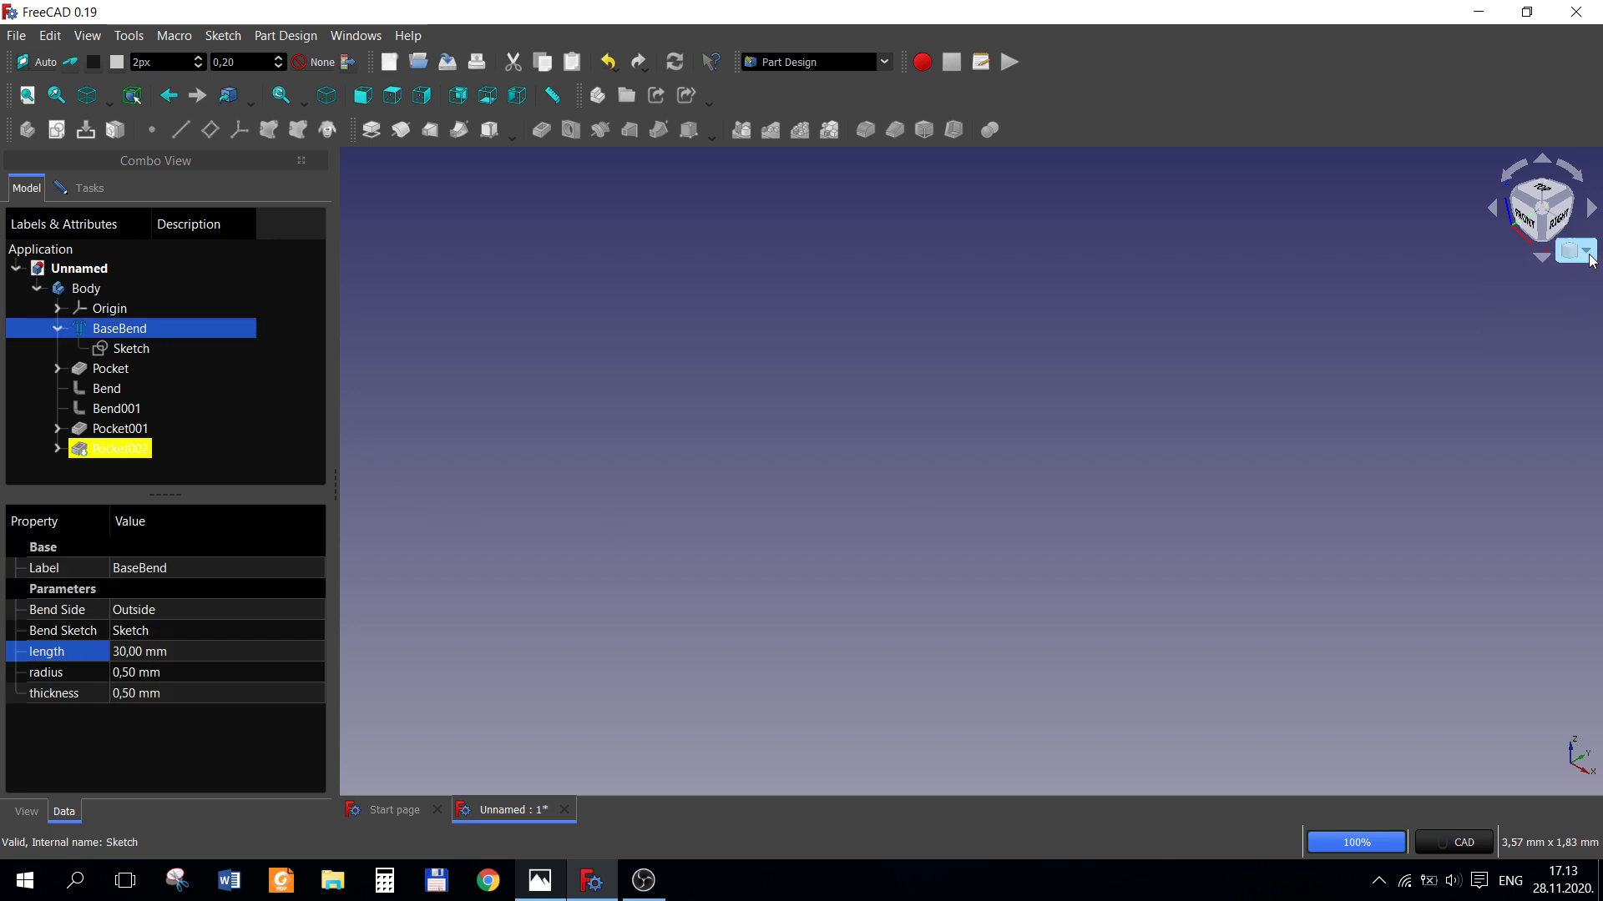
left_click(1569, 250)
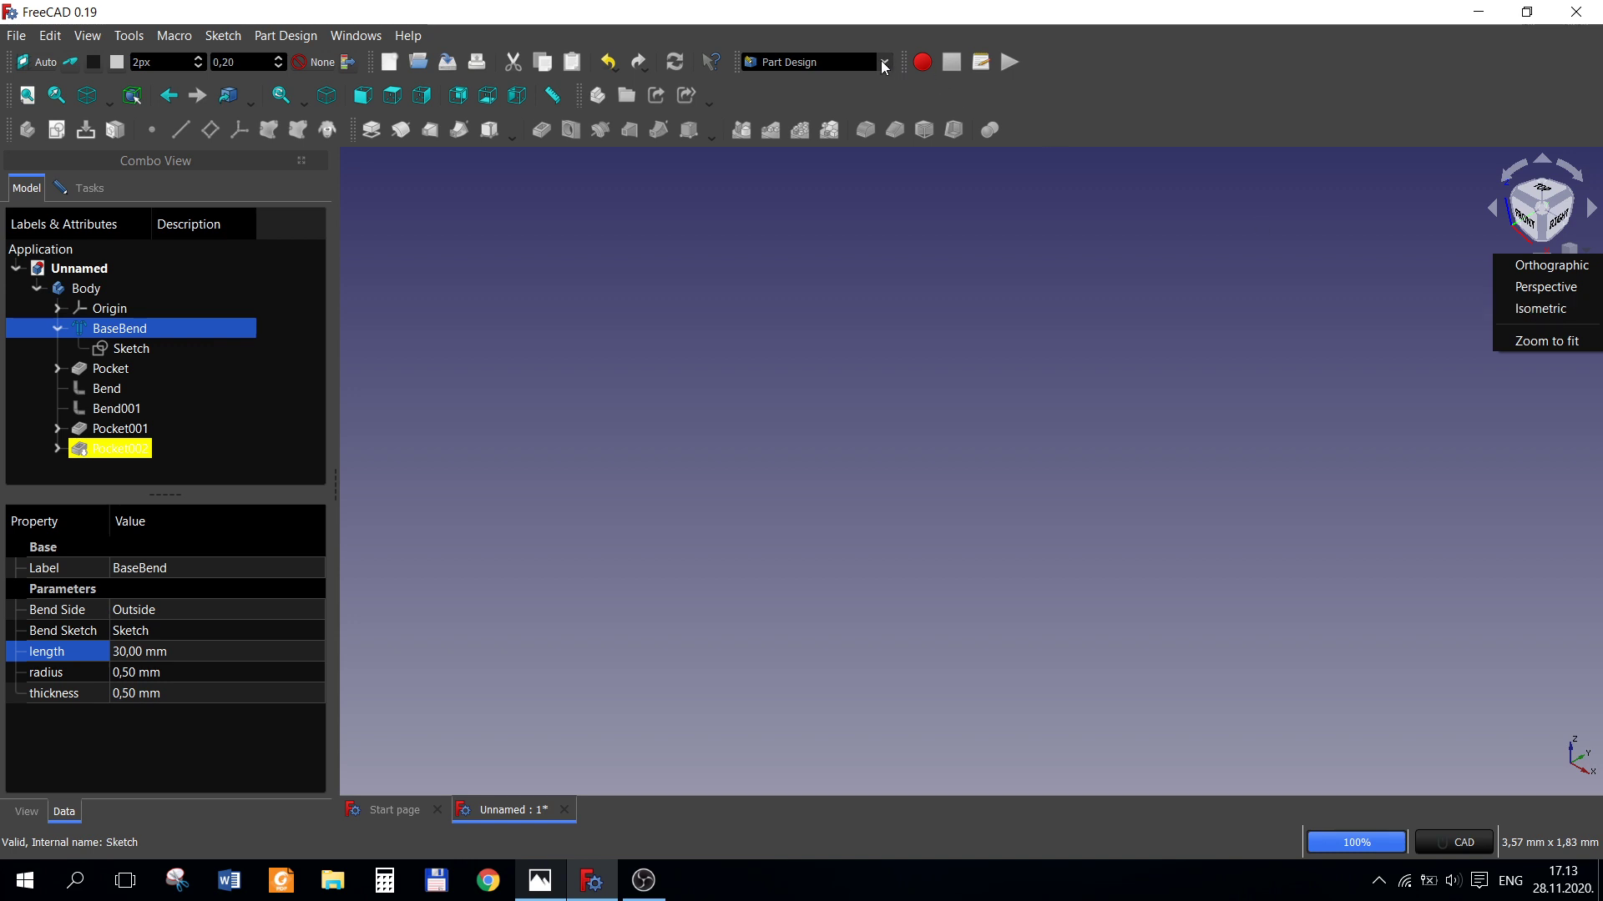
left_click(884, 67)
left_click(818, 320)
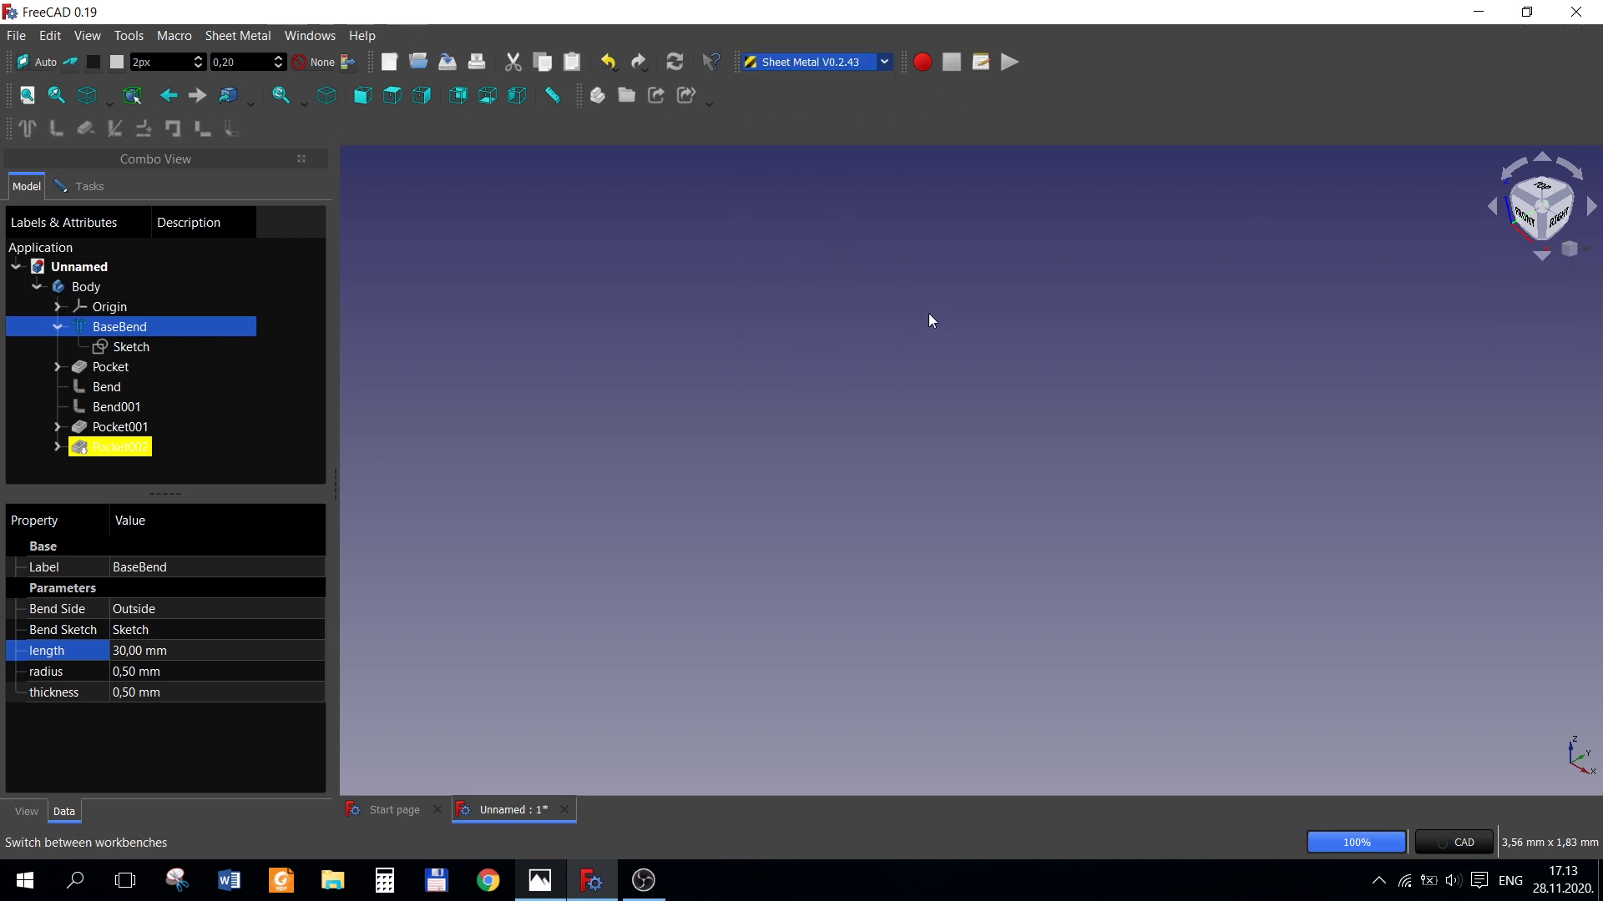
left_click(1569, 250)
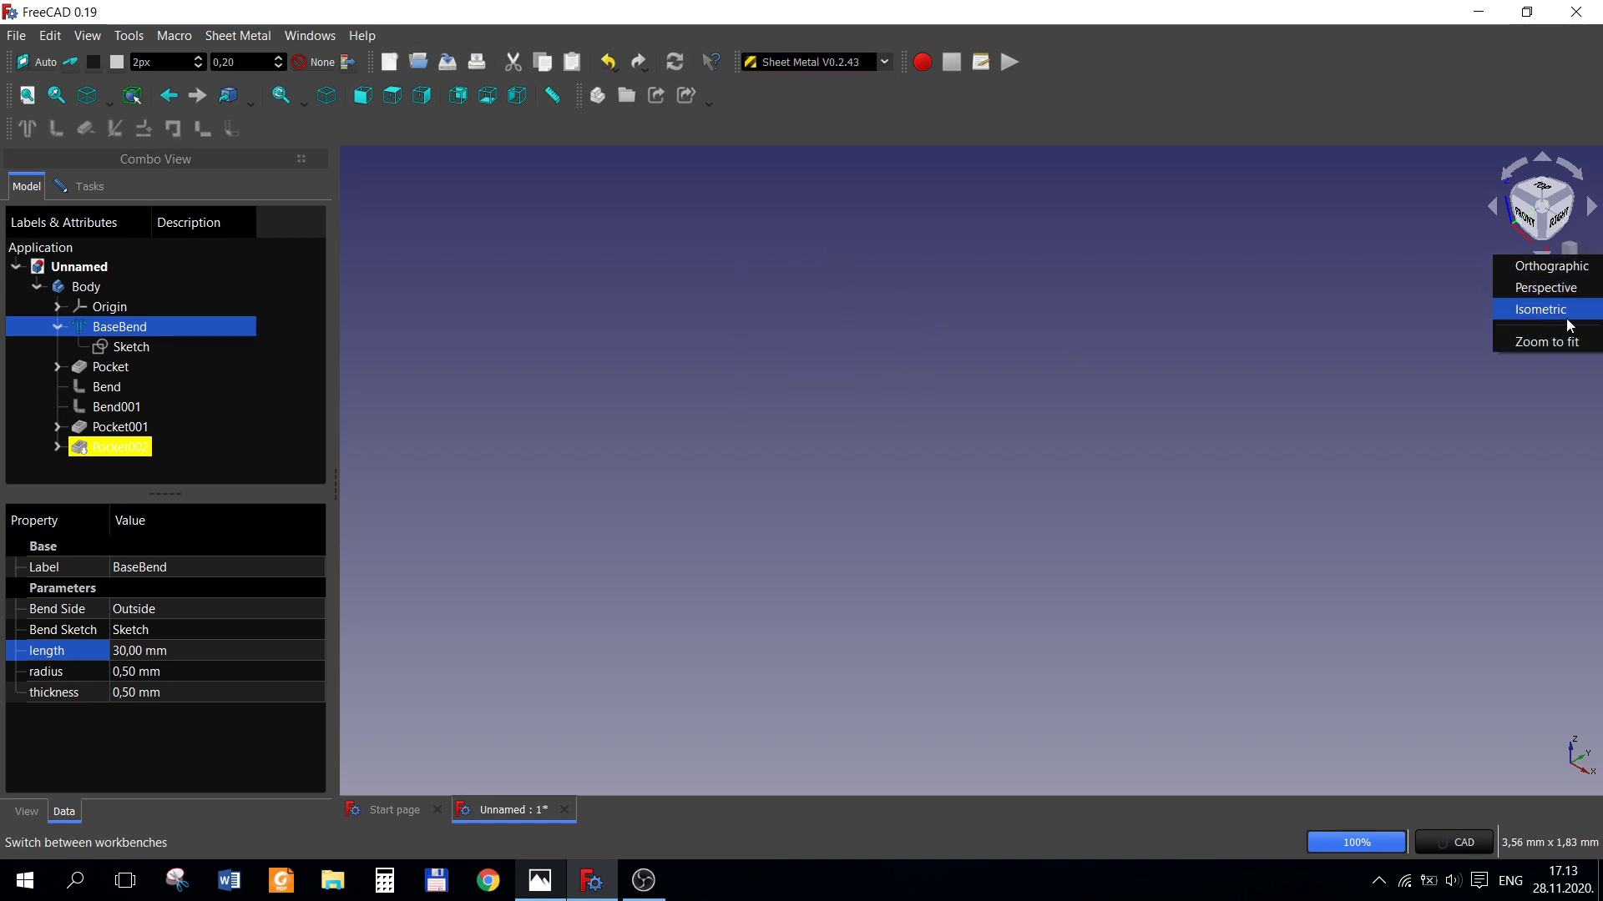
left_click(1417, 315)
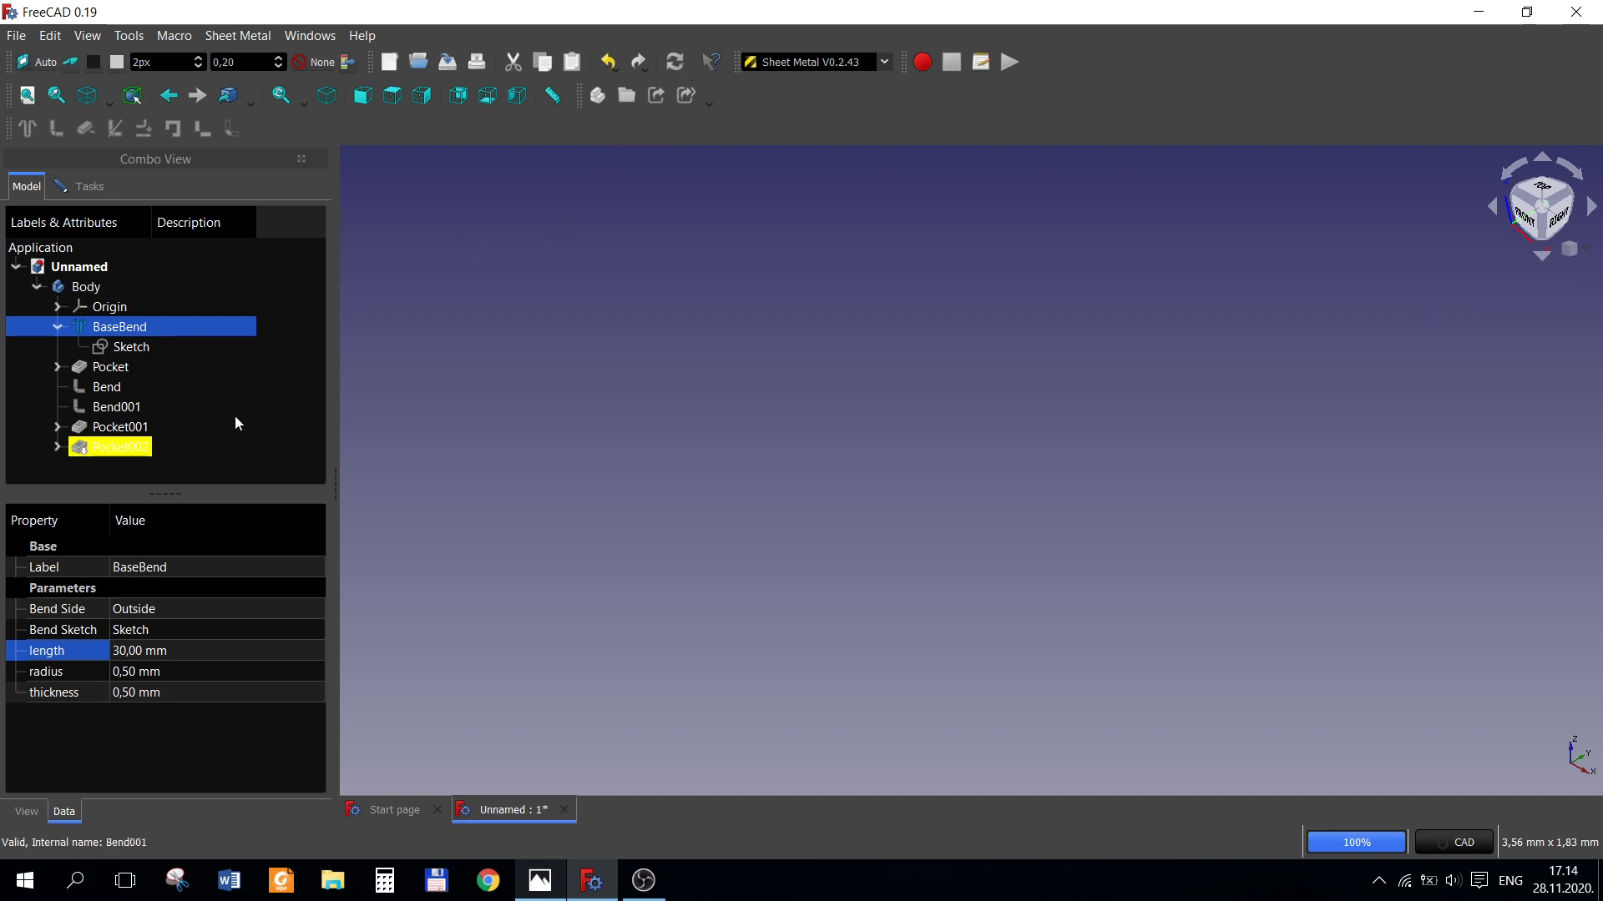
left_click(95, 449)
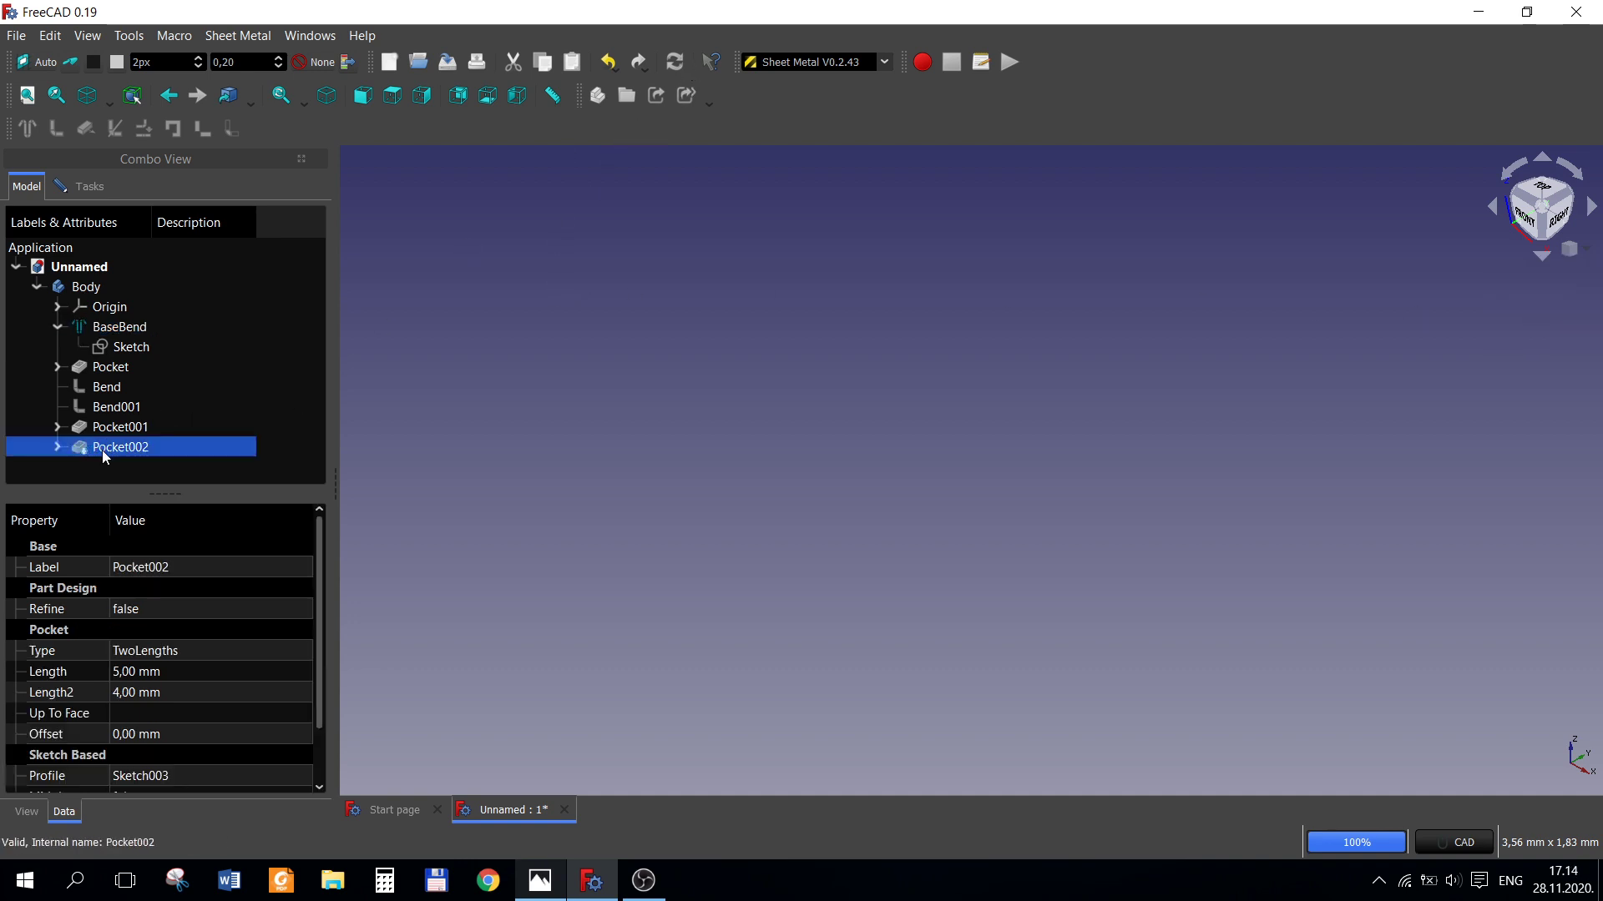
double_click(101, 449)
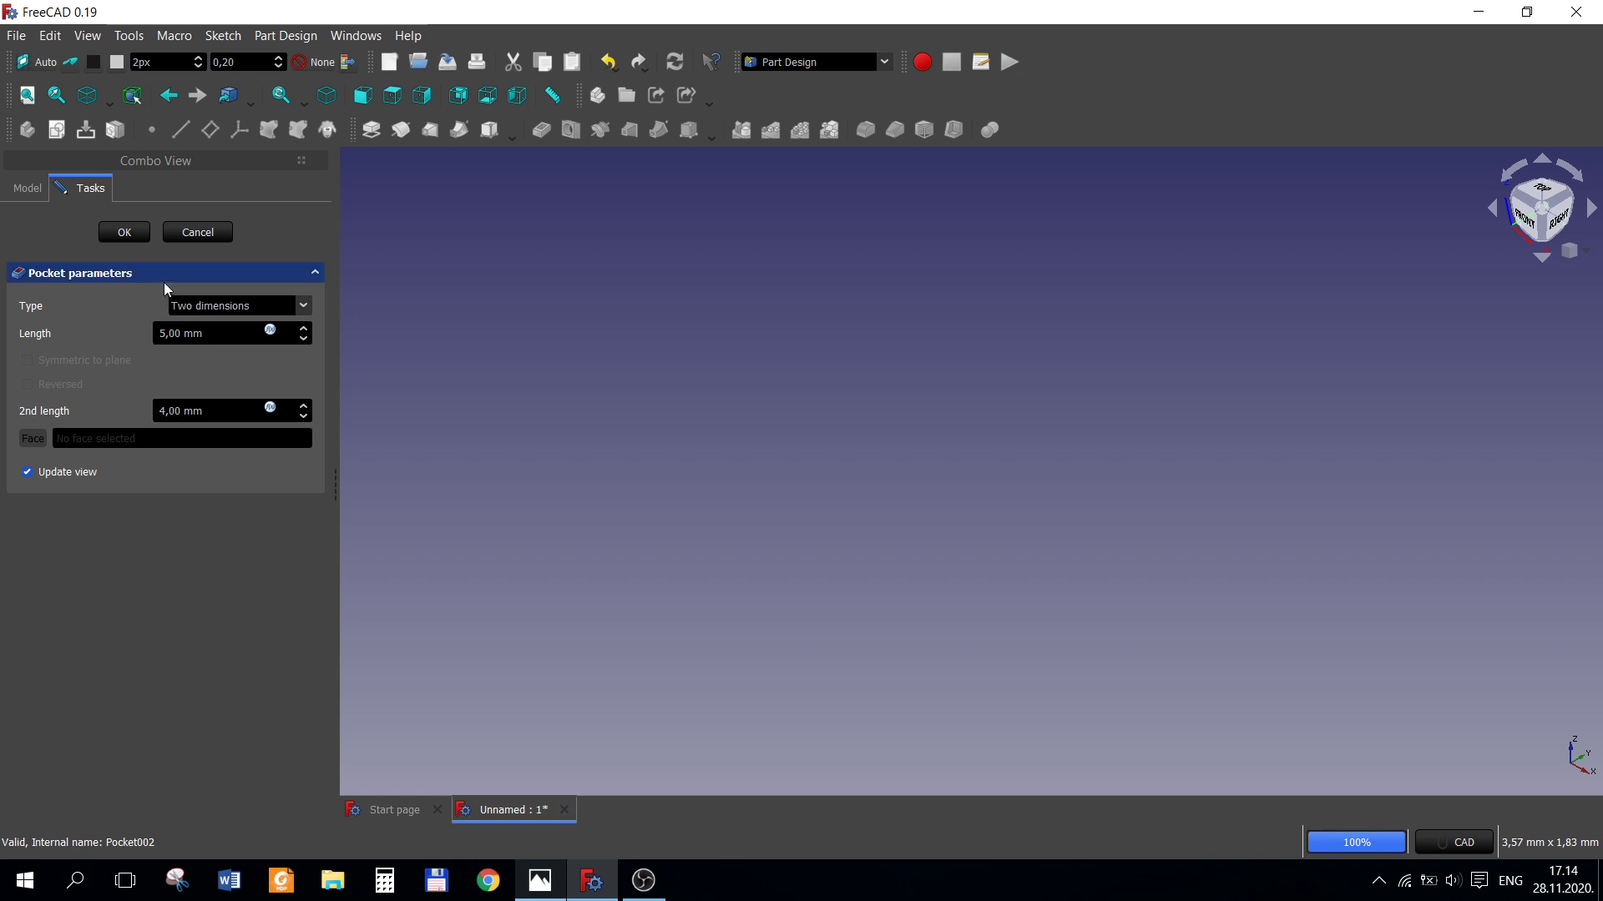
key("Escape")
- Double-click Body in the model tree to make it the active body
left_click(27, 185)
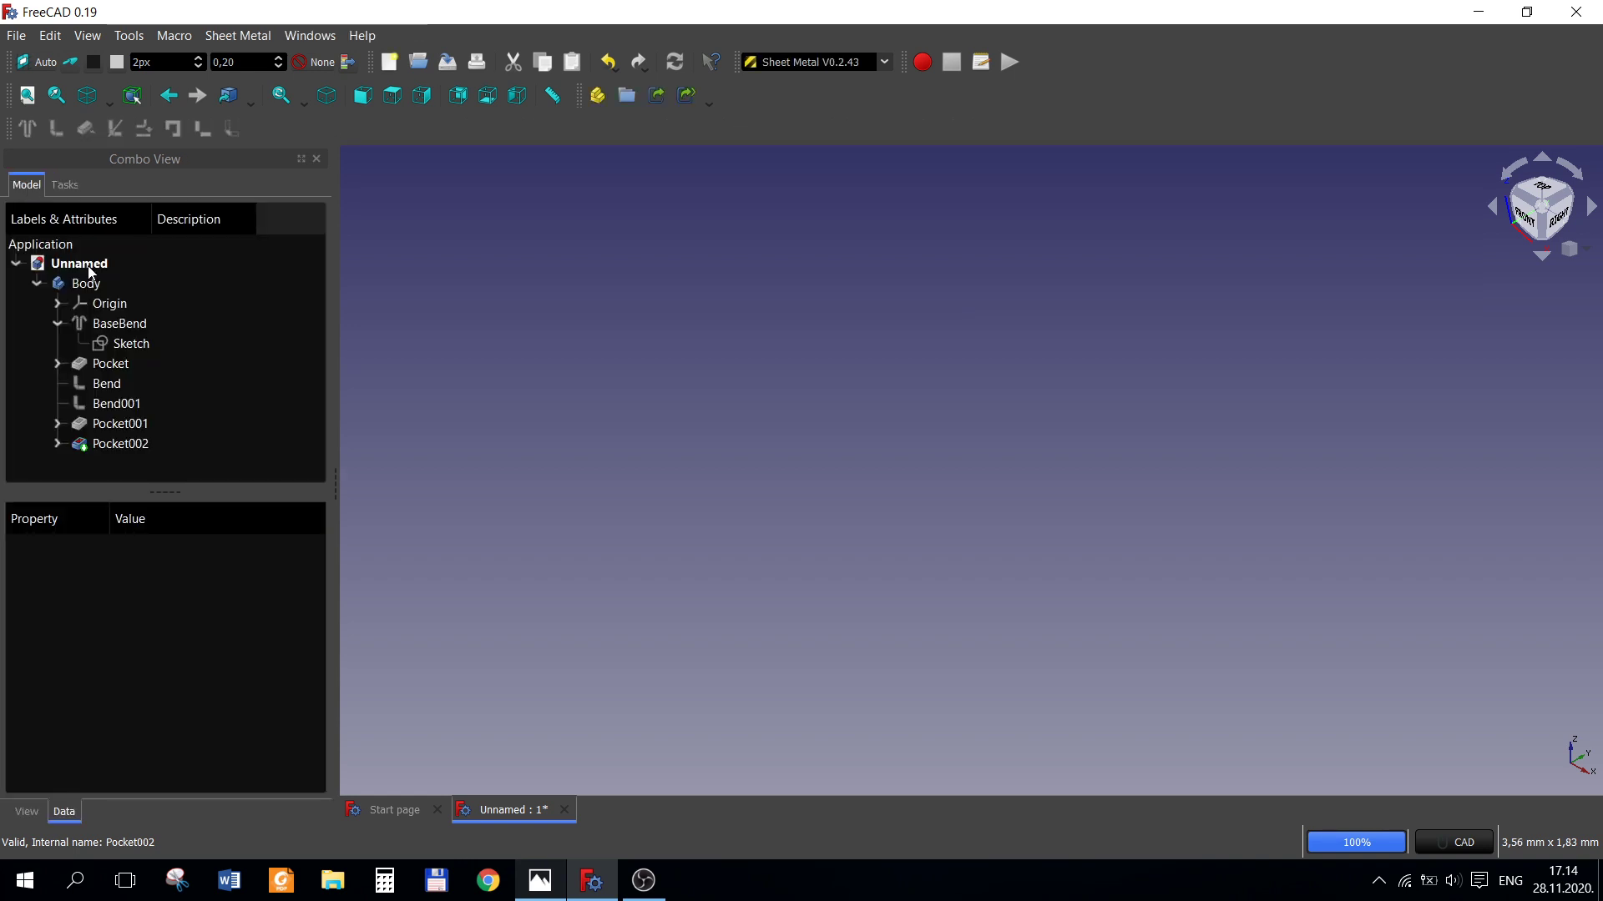
double_click(82, 279)
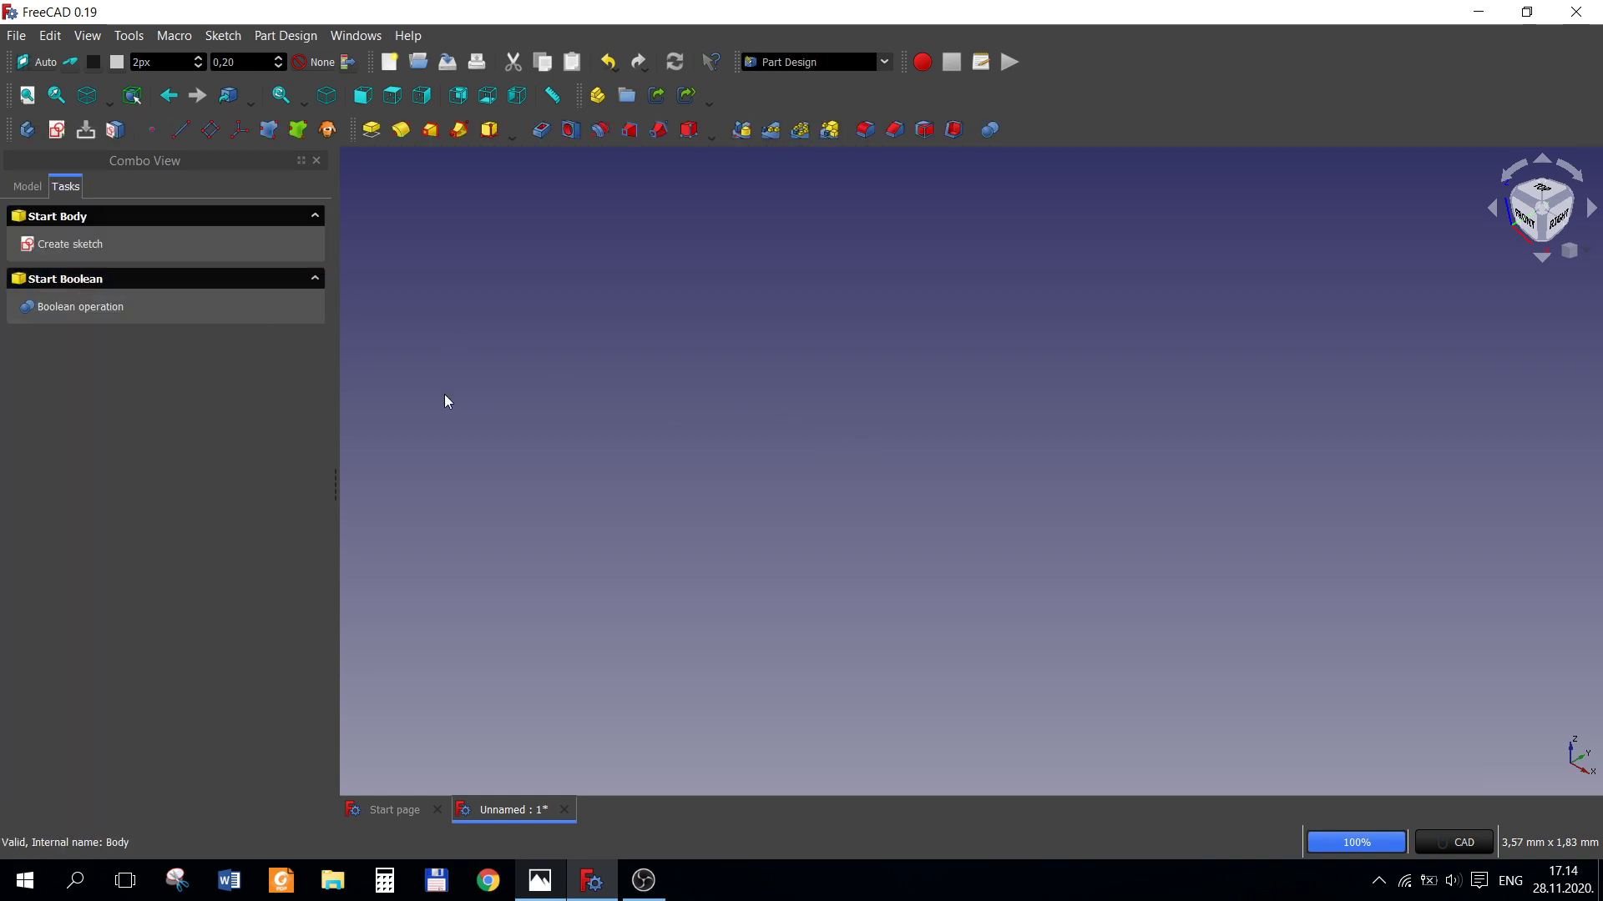
left_click(27, 185)
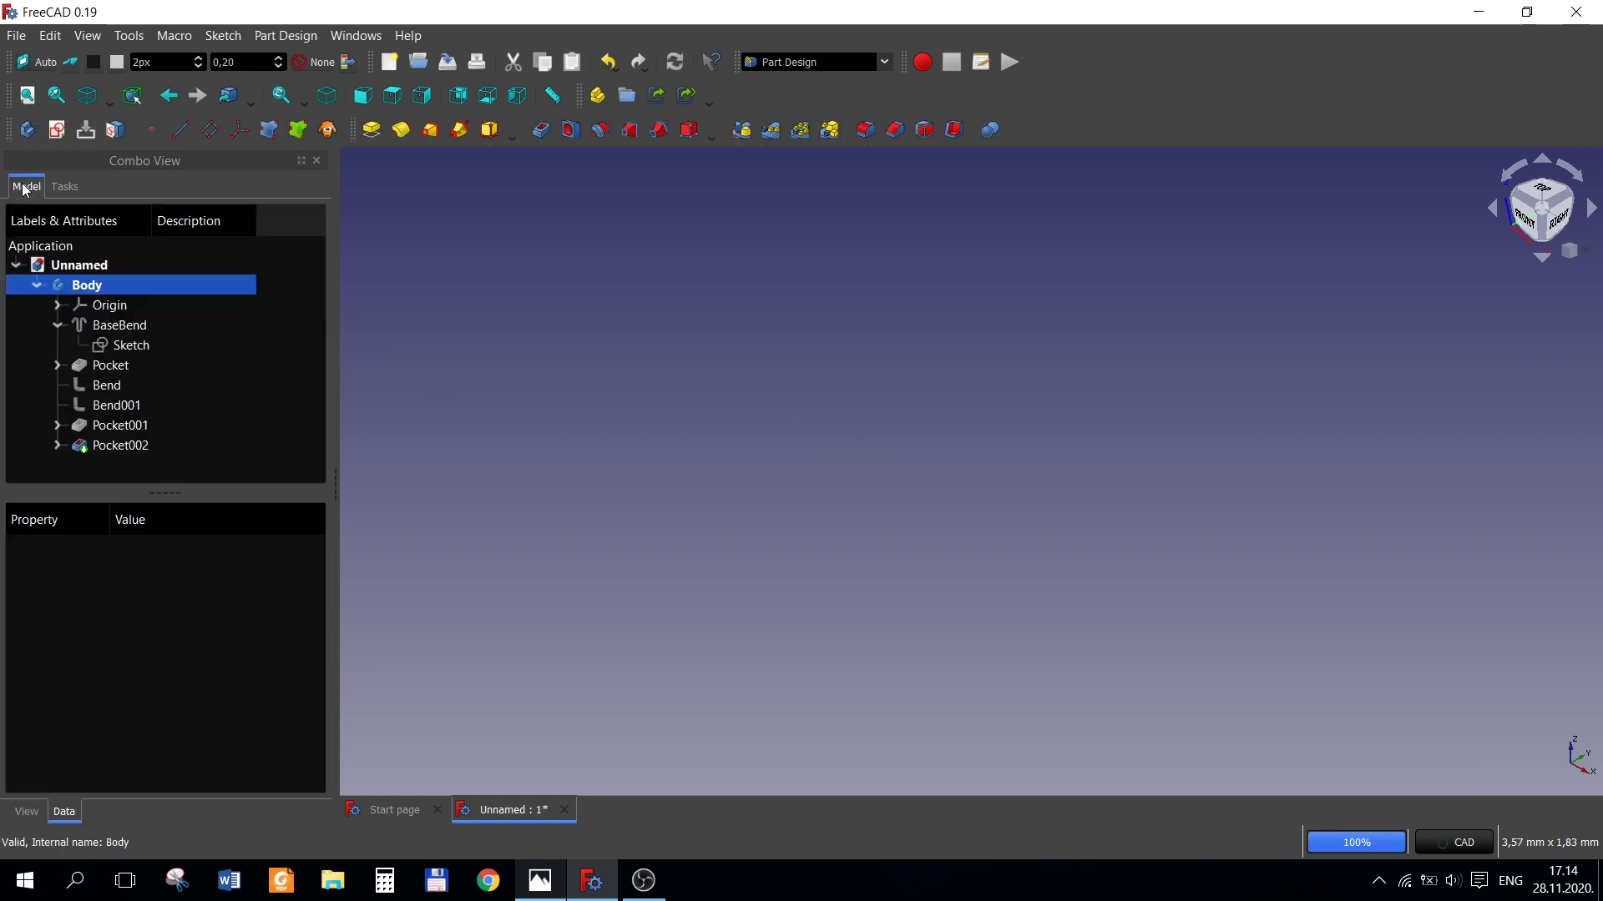
- Inspect the BaseBend and Pocket001 properties, then open the nav-cube view projection menu
left_click(122, 325)
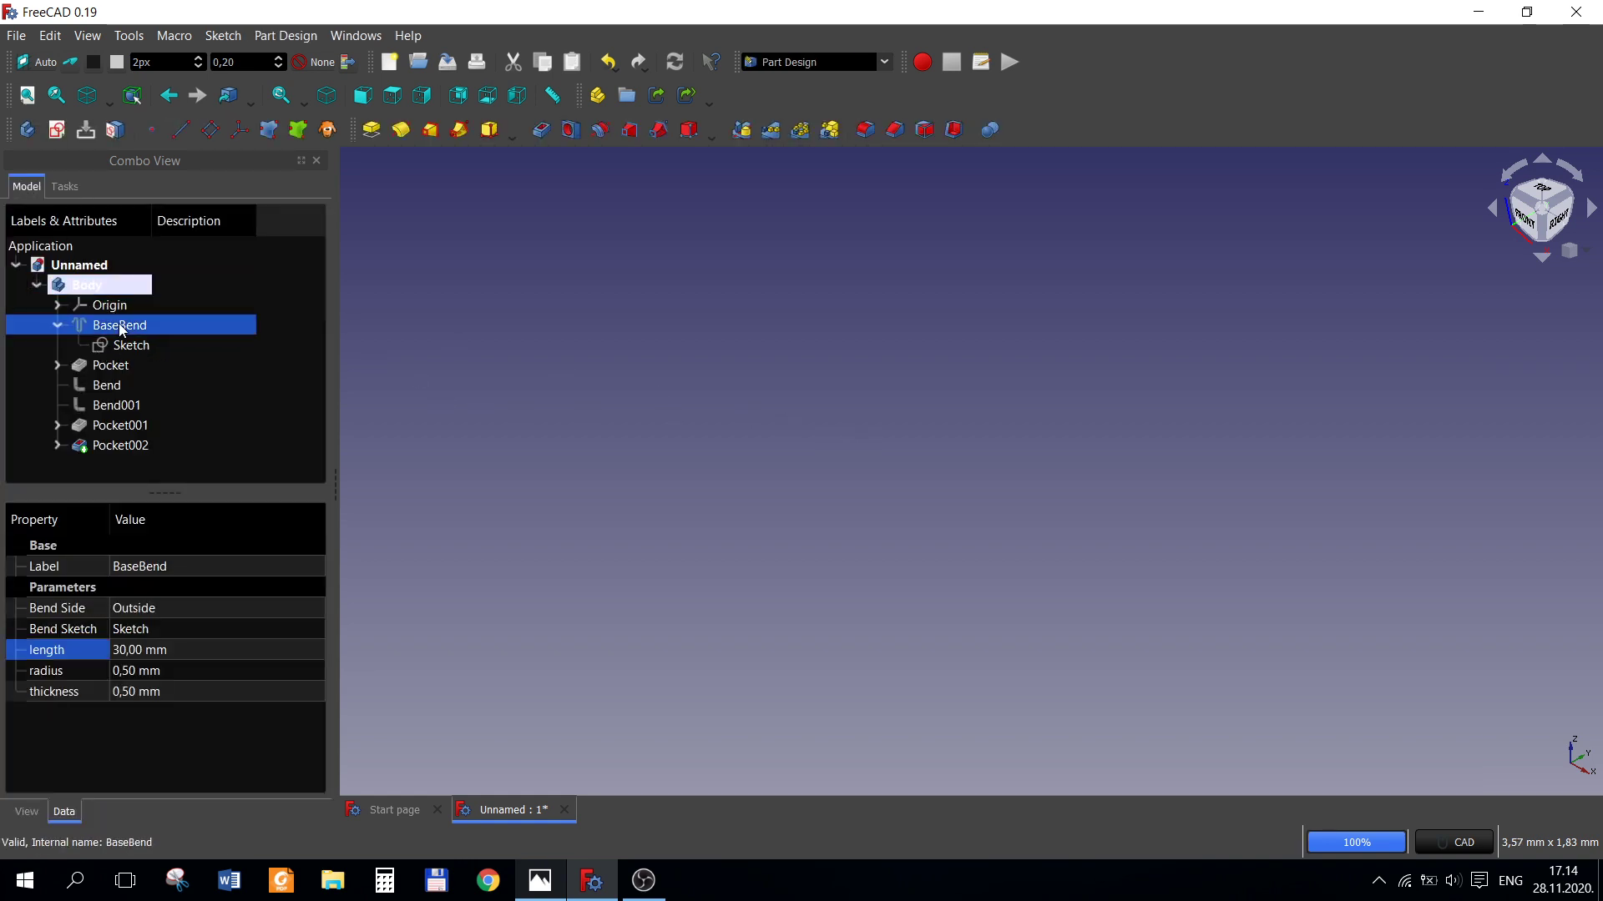
left_click(120, 427)
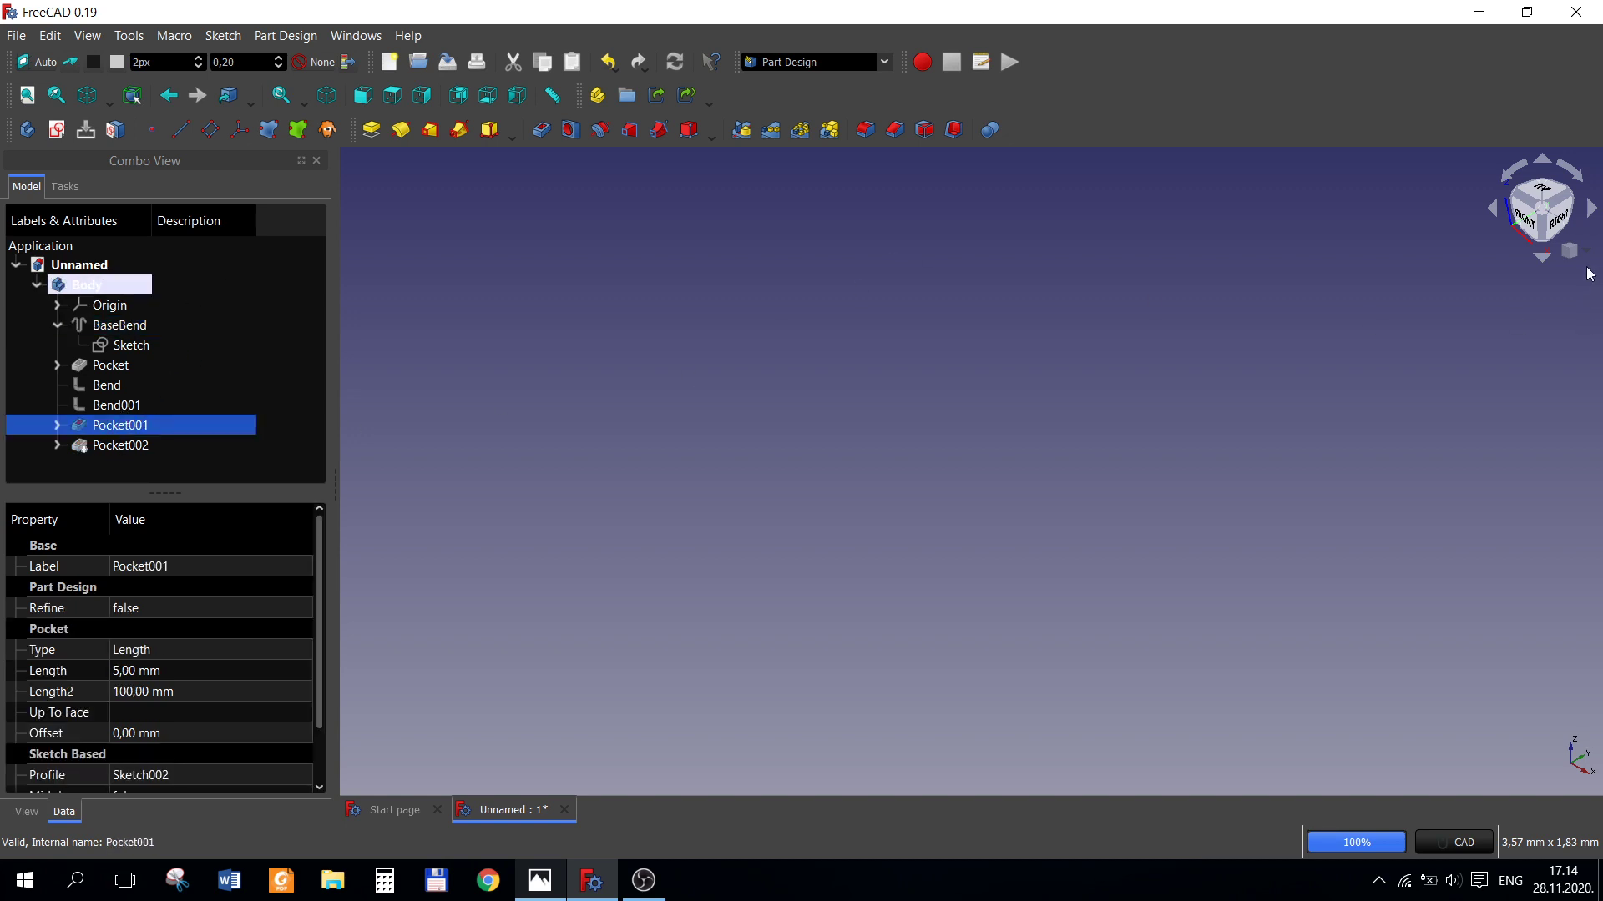
left_click(1569, 251)
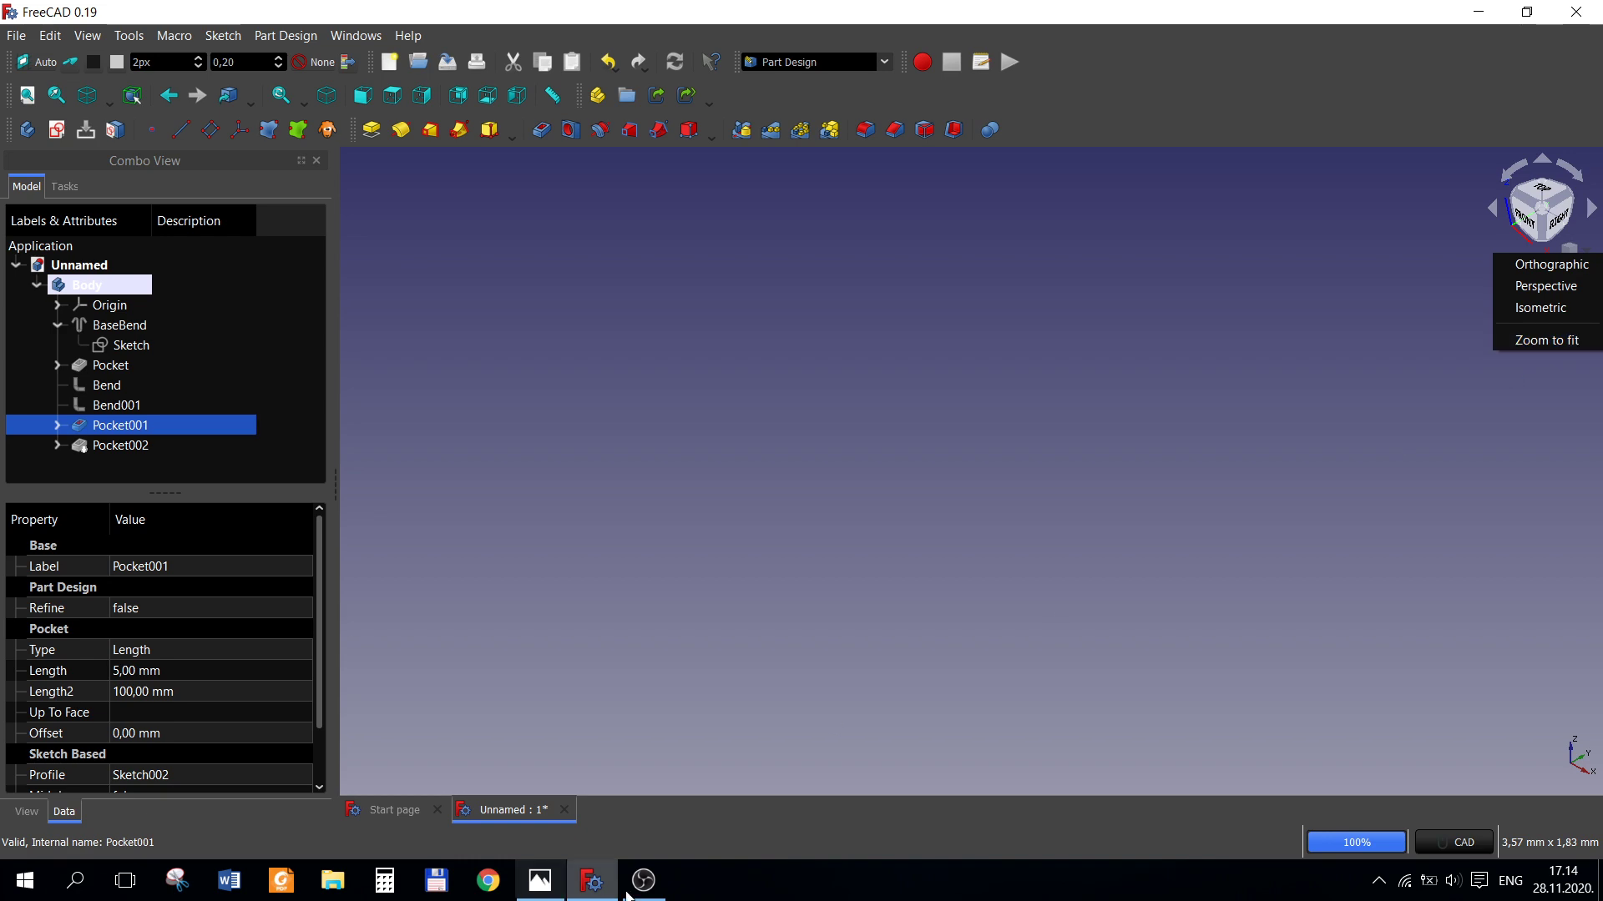